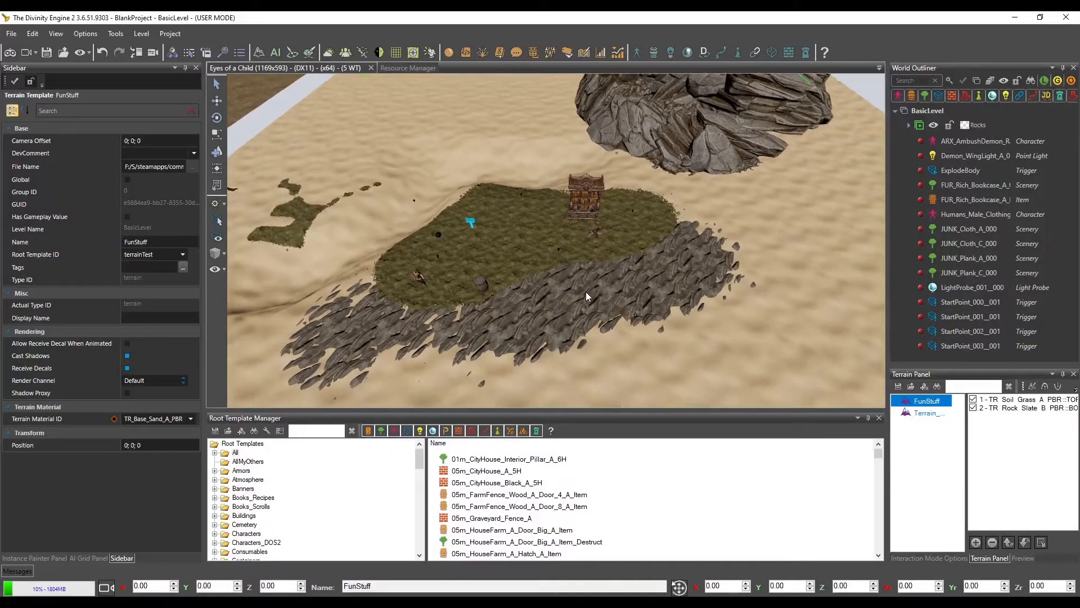
Examine the grass and rock painted area, the boulders and the surrounding sand terrain
{"action": "scroll", "coordinate": [616, 260], "scroll_direction": "up", "scroll_amount": 6}
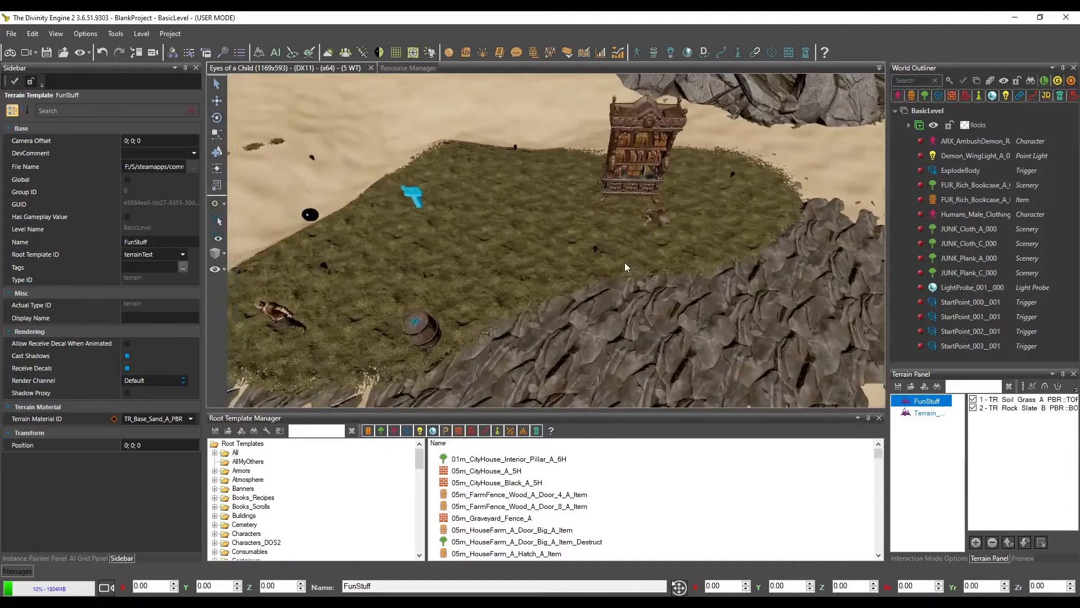
{"action": "scroll", "coordinate": [637, 265], "scroll_direction": "down", "scroll_amount": 6}
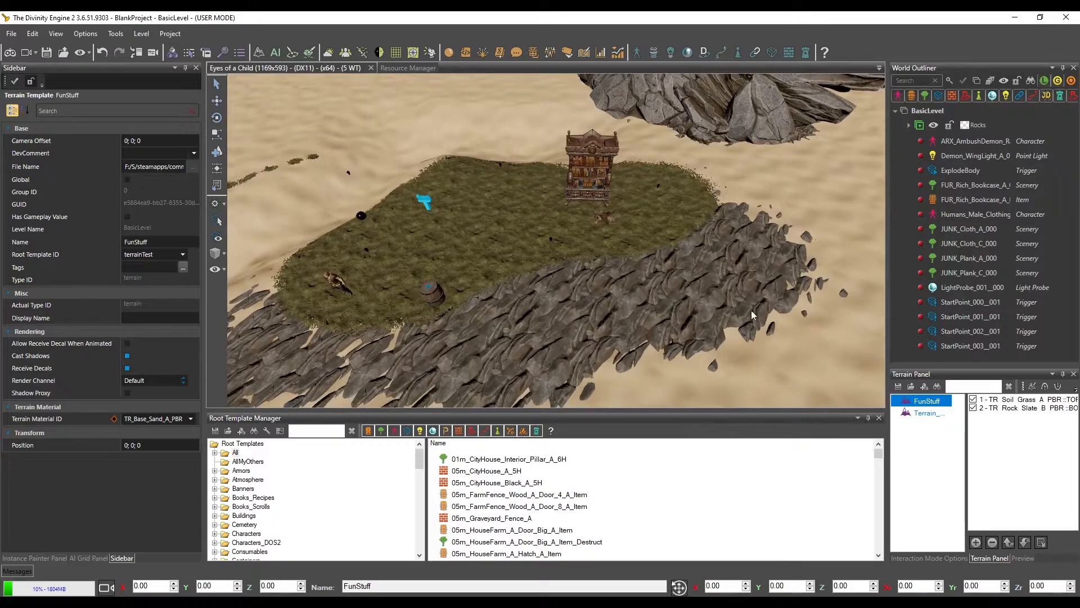
{"action": "scroll", "coordinate": [751, 309], "scroll_direction": "up", "scroll_amount": 2}
{"action": "middle_click_drag", "start_coordinate": [751, 310], "coordinate": [715, 291]}
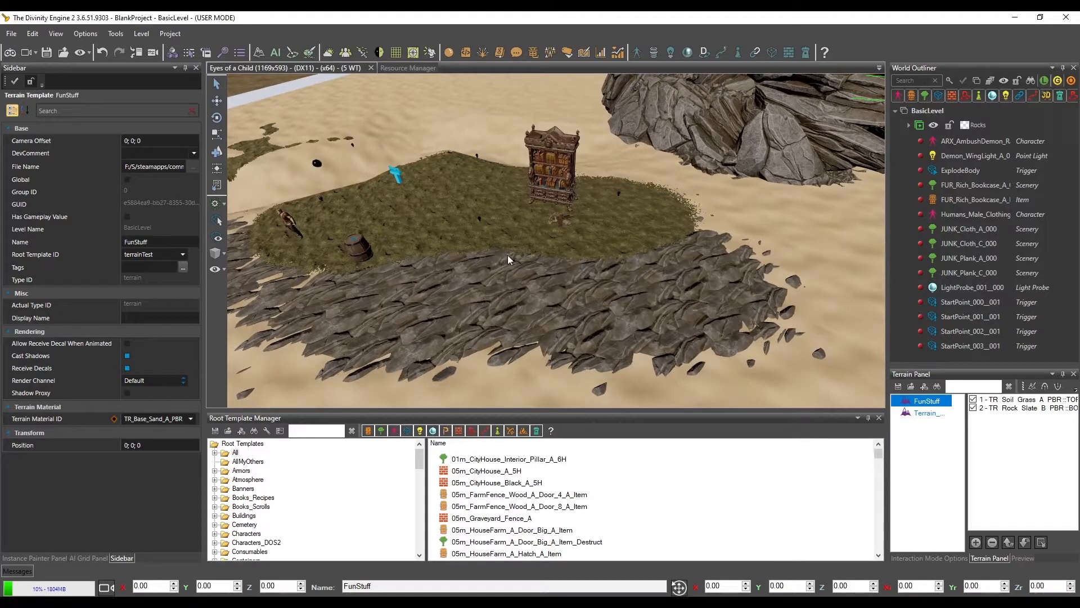
{"action": "middle_click_drag", "start_coordinate": [509, 262], "coordinate": [490, 278], "text": "alt"}
{"action": "scroll", "coordinate": [471, 289], "scroll_direction": "down", "scroll_amount": 3}
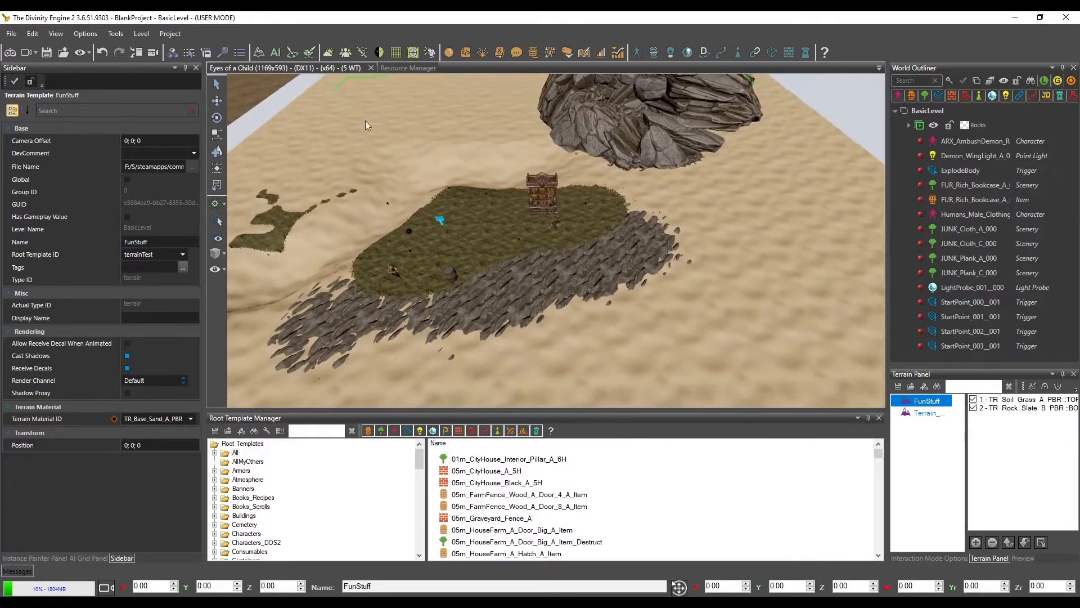
{"action": "middle_click_drag", "start_coordinate": [667, 286], "coordinate": [635, 282], "text": "alt"}
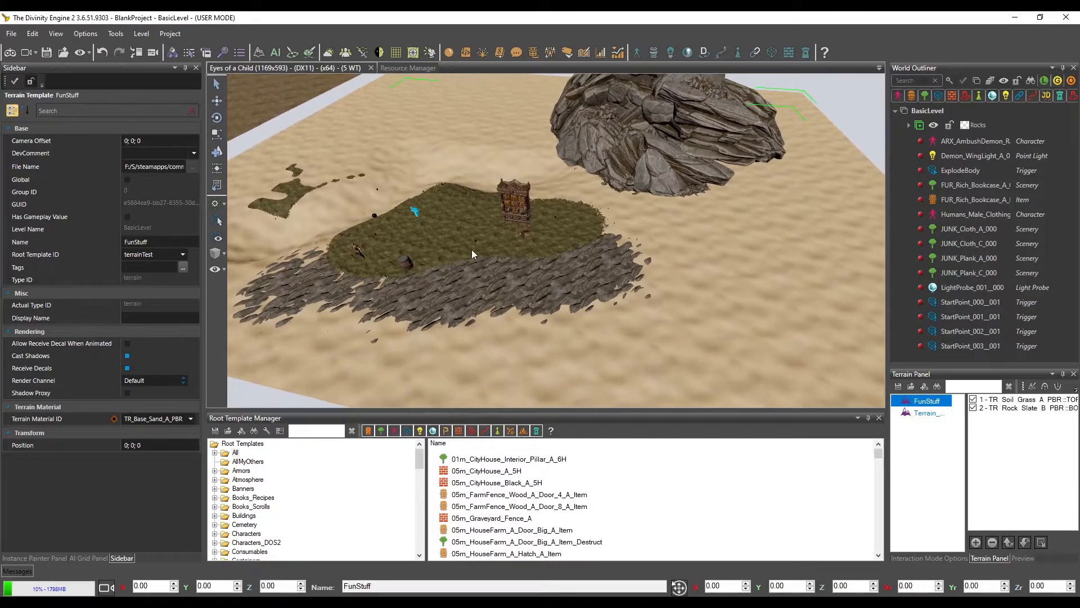
{"action": "middle_click_drag", "start_coordinate": [472, 249], "coordinate": [553, 295], "text": "alt"}
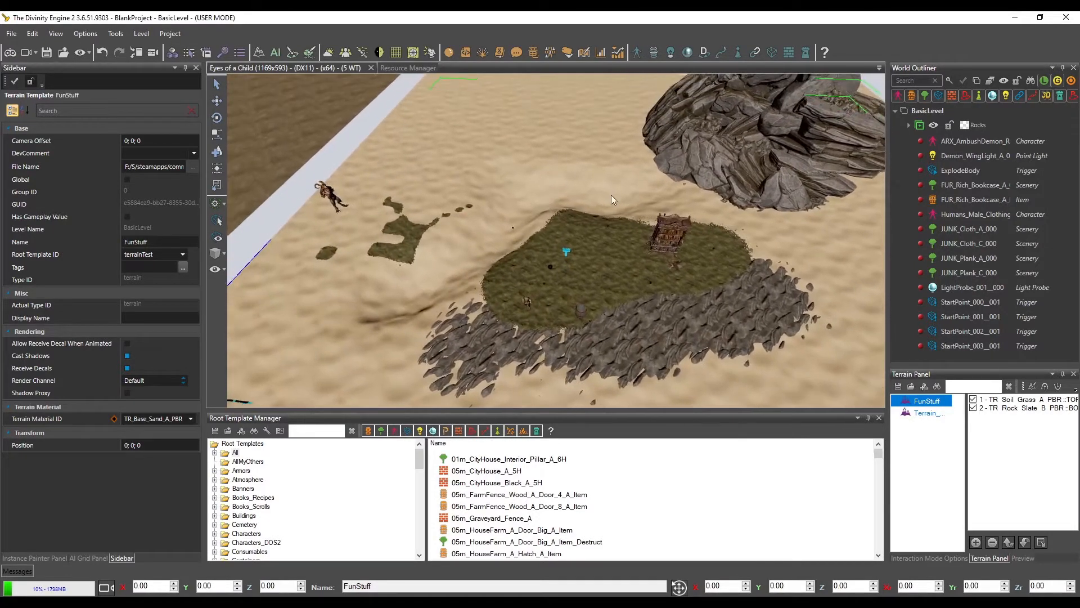
{"action": "middle_click_drag", "start_coordinate": [611, 196], "coordinate": [546, 179], "text": "alt"}
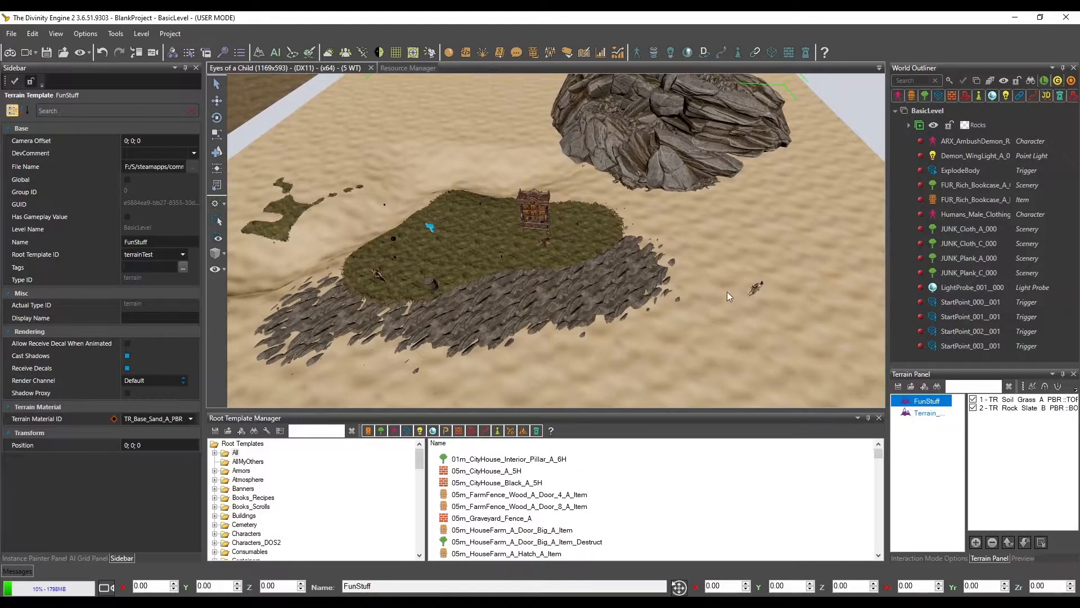
{"action": "middle_click_drag", "start_coordinate": [727, 291], "coordinate": [692, 283]}
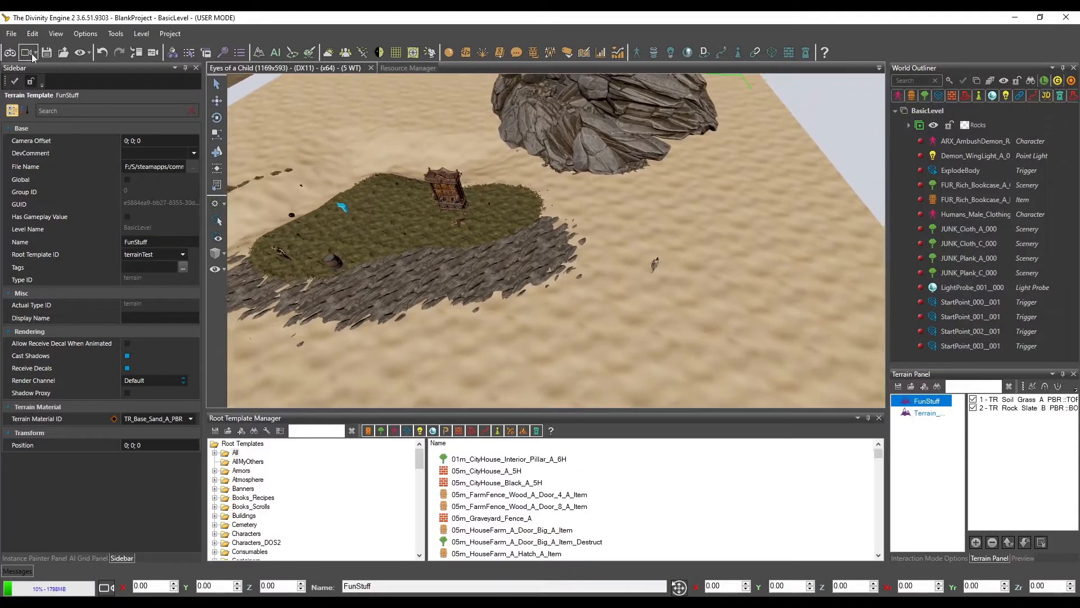
Playtest the level in game mode by trying to move the character across the sand, and return to editing
{"action": "left_click", "coordinate": [11, 53]}
{"action": "left_click", "coordinate": [516, 352]}
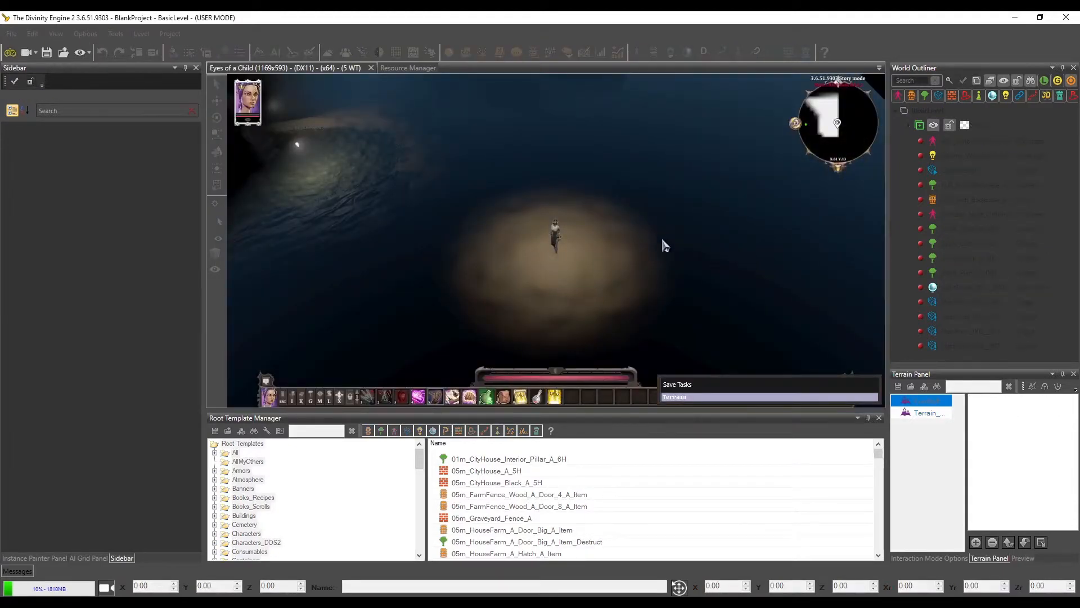
{"action": "left_click", "coordinate": [390, 232]}
{"action": "left_click", "coordinate": [788, 258]}
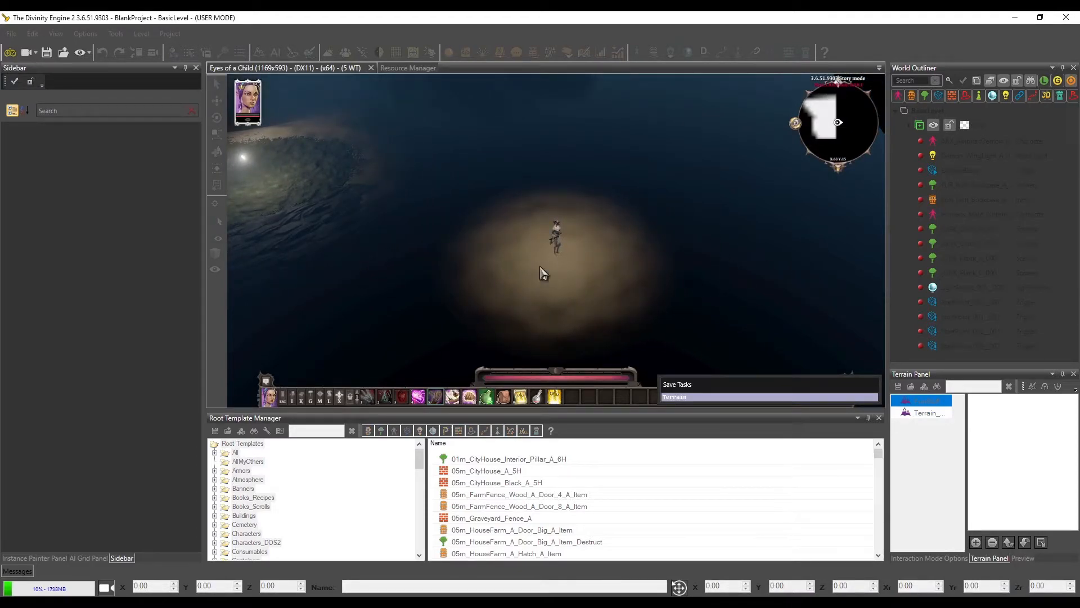
{"action": "left_click", "coordinate": [462, 251]}
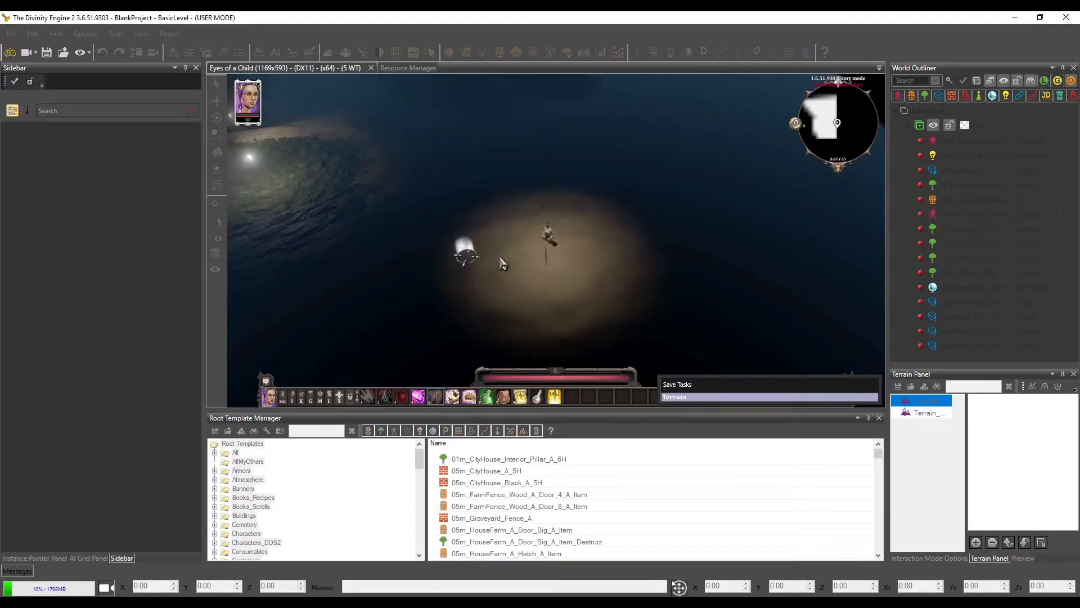
{"action": "left_click", "coordinate": [10, 53]}
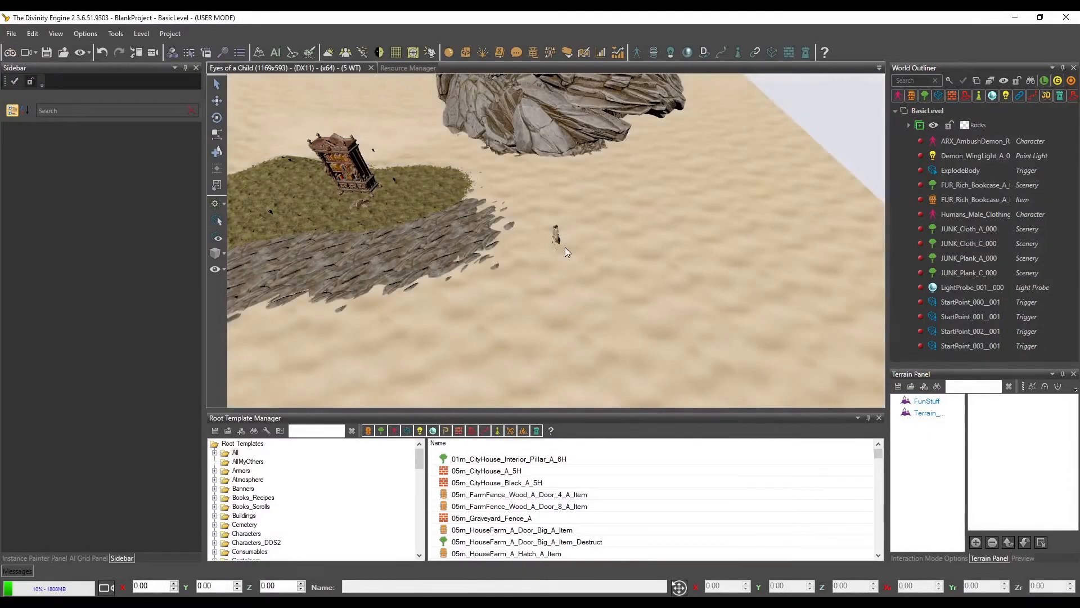
Display the AI grid overlay on the level and examine its outer boundary on the sand terrain
{"action": "left_click", "coordinate": [80, 558]}
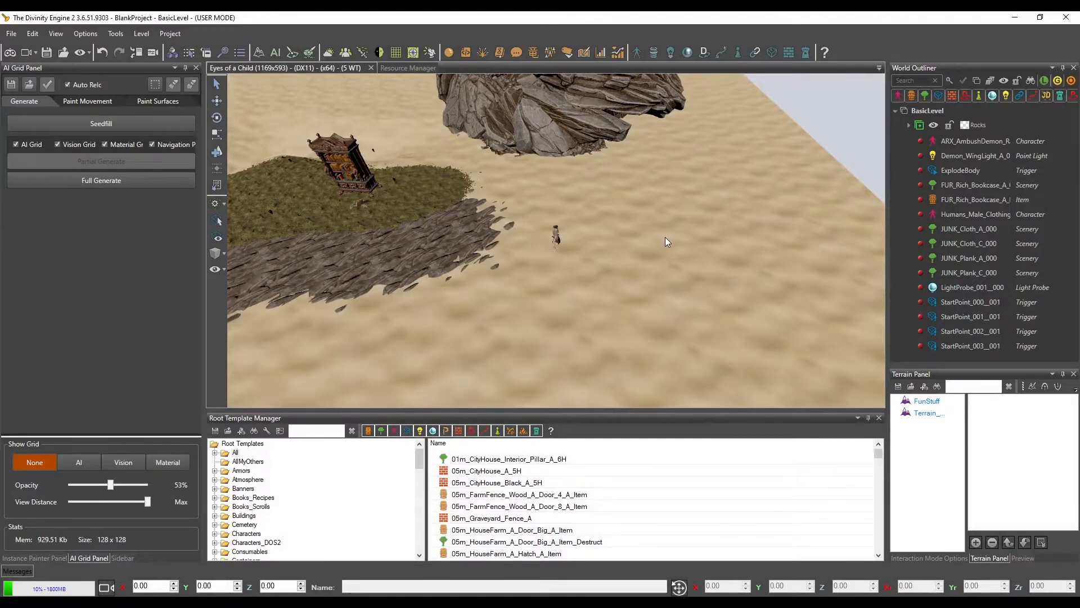
{"action": "left_click", "coordinate": [72, 461]}
{"action": "left_click", "coordinate": [73, 462]}
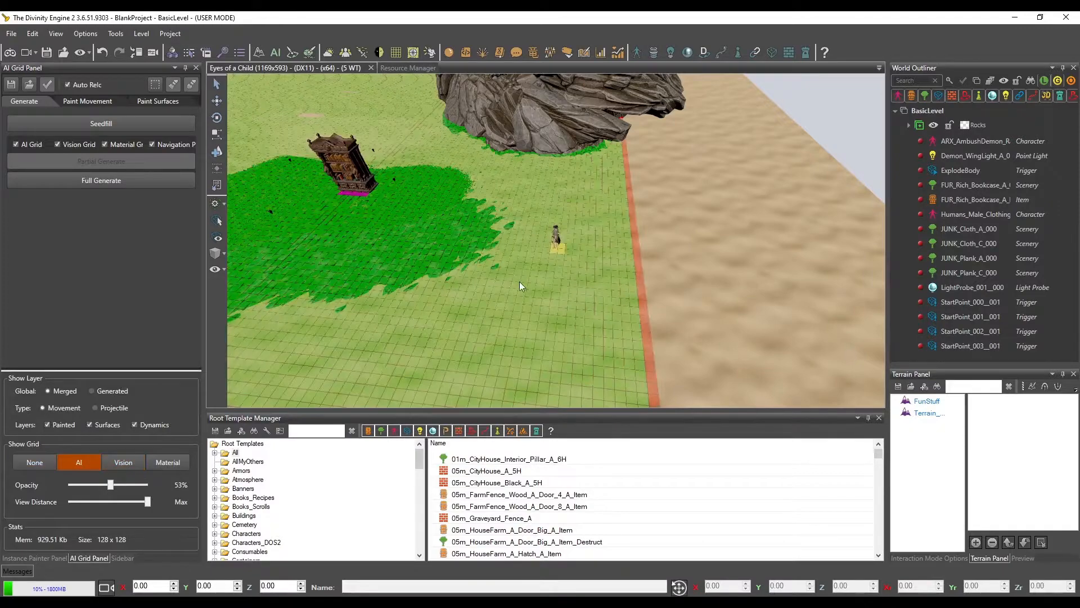
{"action": "middle_click_drag", "start_coordinate": [519, 282], "coordinate": [559, 295]}
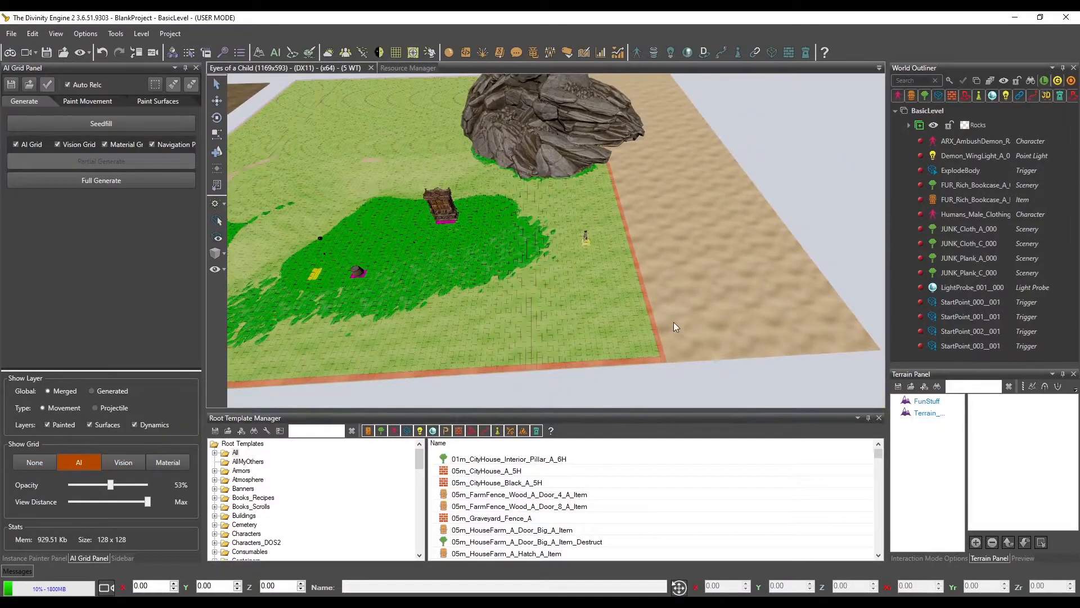
{"action": "mouse_move", "coordinate": [675, 326]}
{"action": "middle_mouse_down"}
{"action": "mouse_move", "coordinate": [687, 319]}
{"action": "mouse_move", "coordinate": [666, 340]}
{"action": "mouse_move", "coordinate": [656, 332]}
{"action": "middle_mouse_up"}
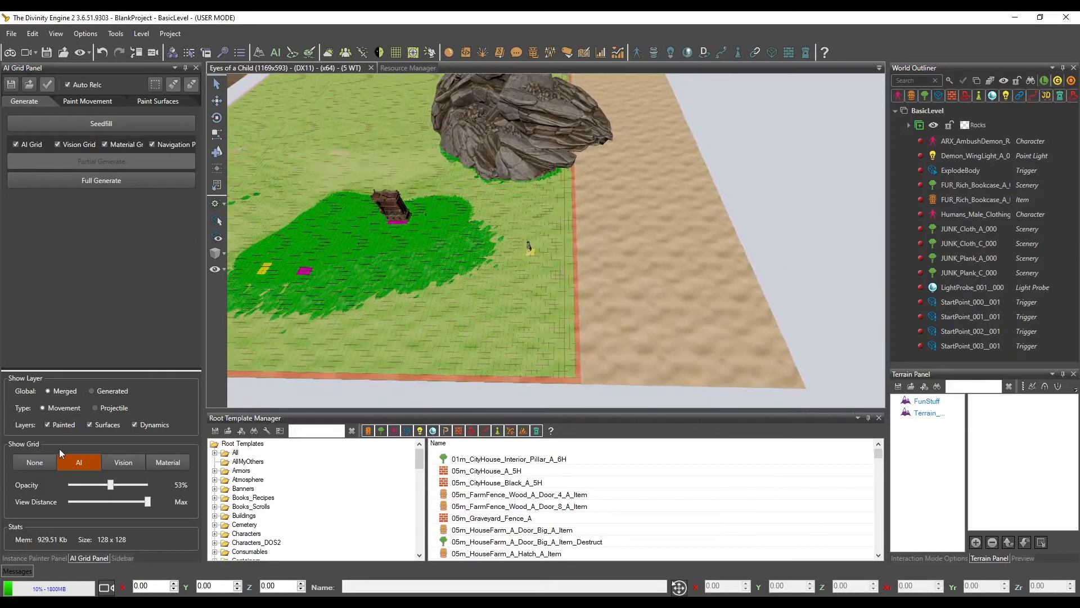
View the Vision and Material grids on the terrain, and return to the AI grid display
{"action": "left_click", "coordinate": [129, 467]}
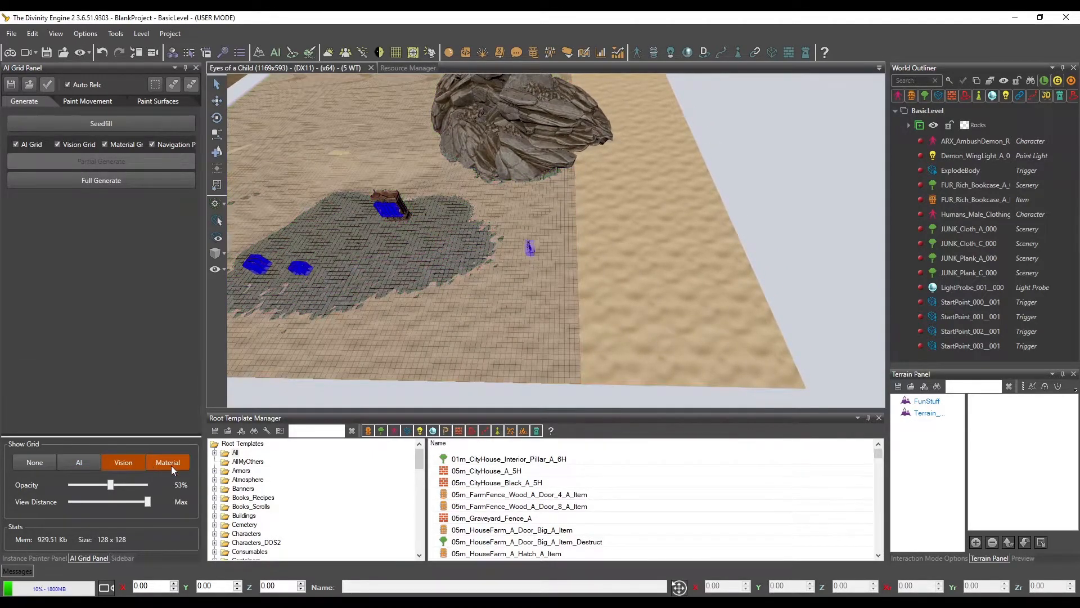
{"action": "left_click", "coordinate": [170, 463]}
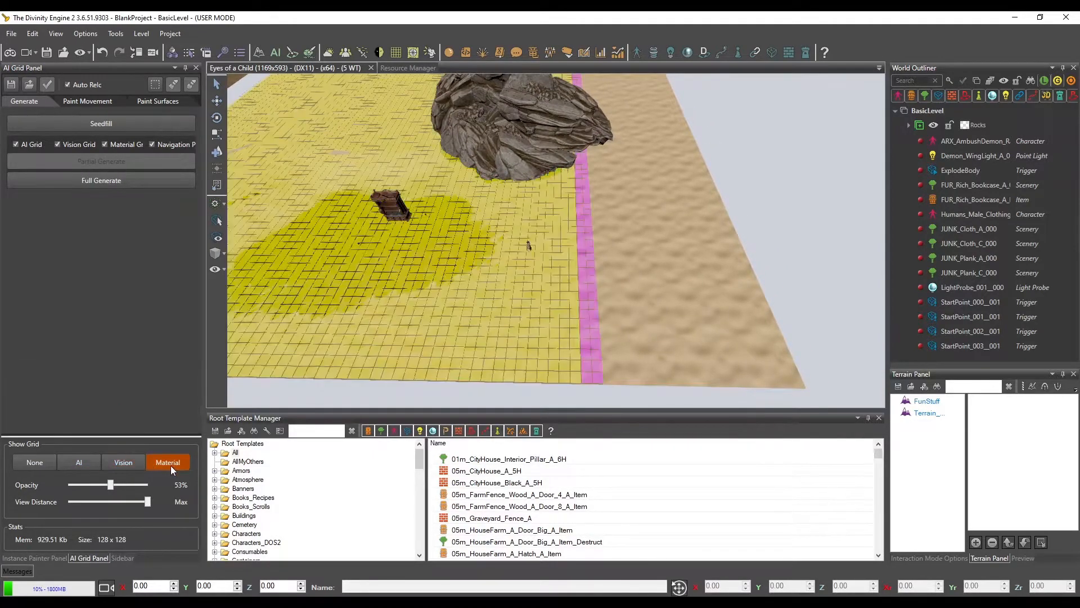
{"action": "left_click", "coordinate": [81, 464]}
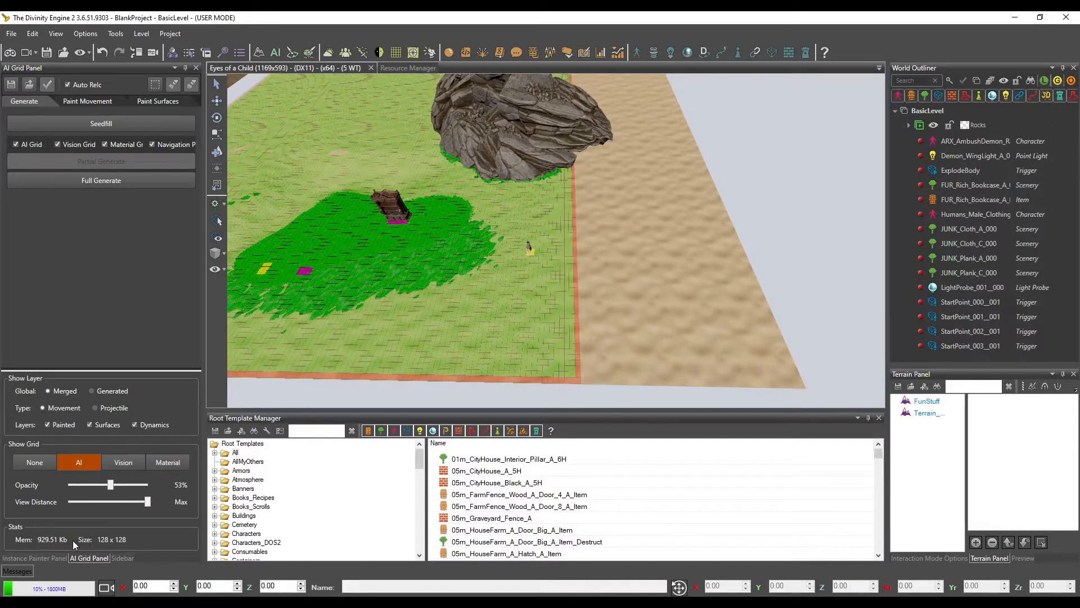
Run a full generation of the AI, vision and material grids and navigation portals for the level
{"action": "left_click", "coordinate": [677, 293]}
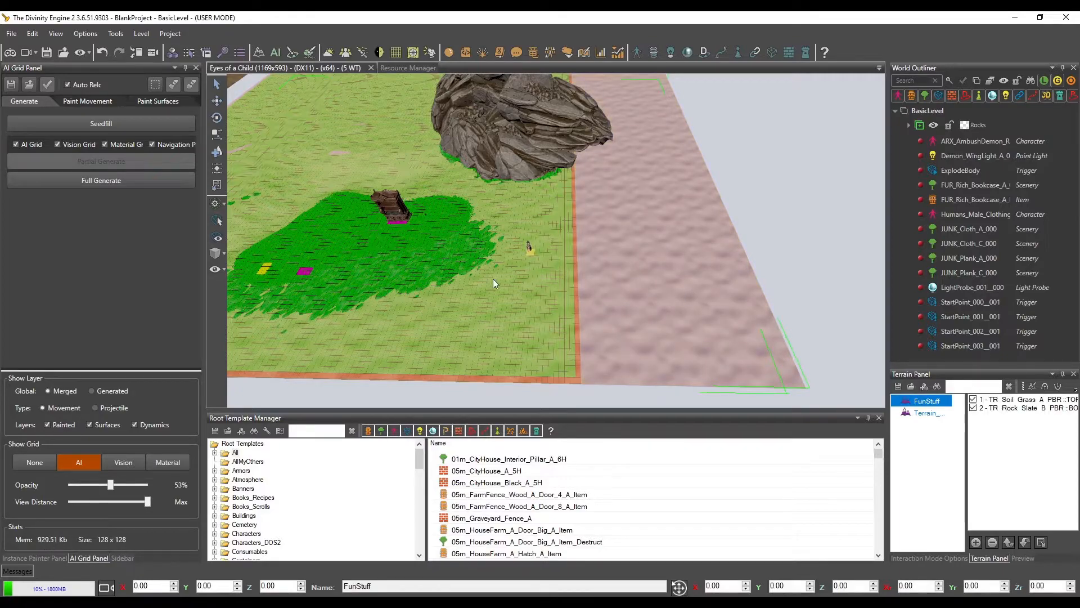
{"action": "middle_click_drag", "start_coordinate": [493, 279], "coordinate": [529, 314]}
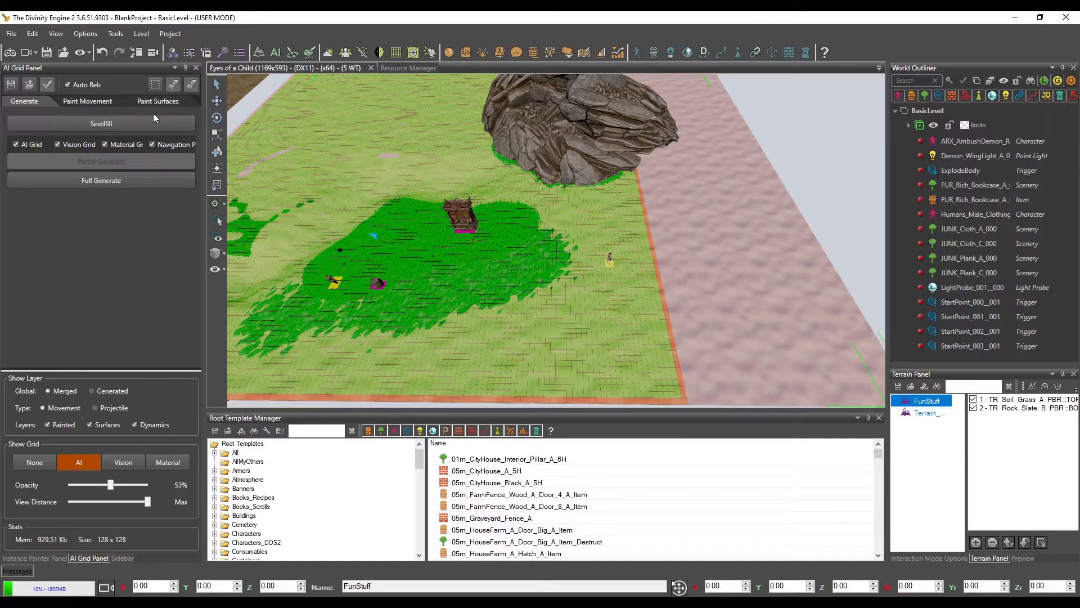
{"action": "left_click", "coordinate": [103, 183]}
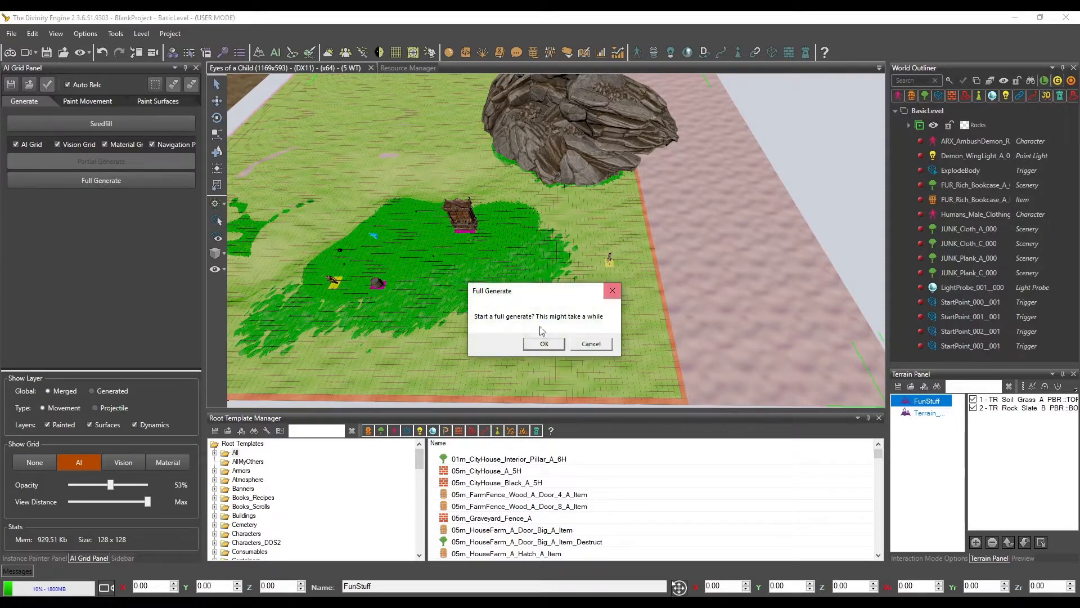
{"action": "left_click", "coordinate": [554, 344]}
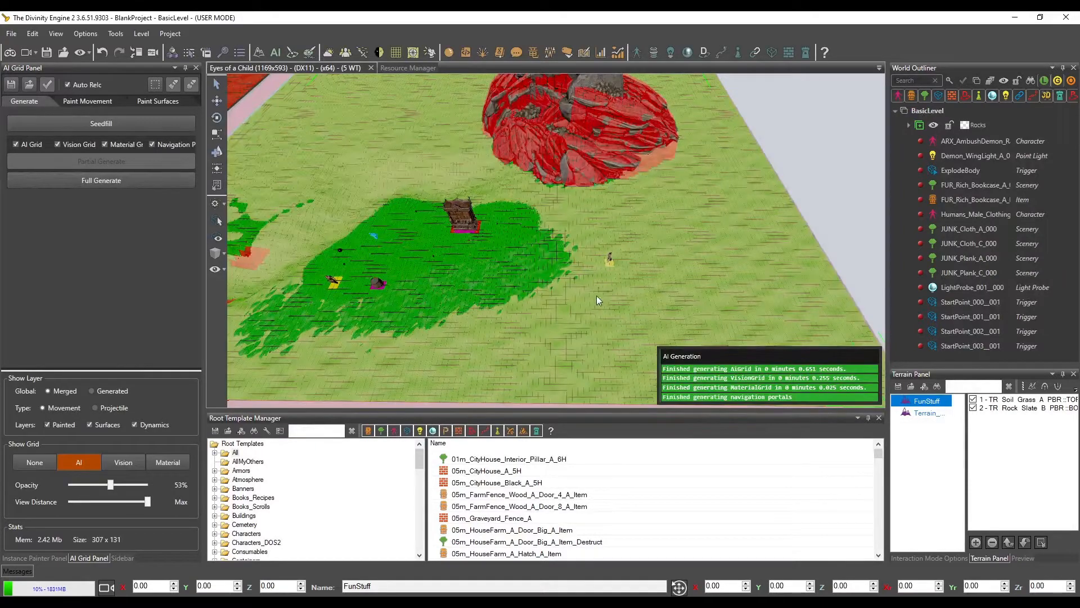
Place an AiSeeder trigger on the separate terrain covered in red by the AI grid, and run Seedfill
{"action": "middle_click_drag", "start_coordinate": [597, 295], "coordinate": [553, 270]}
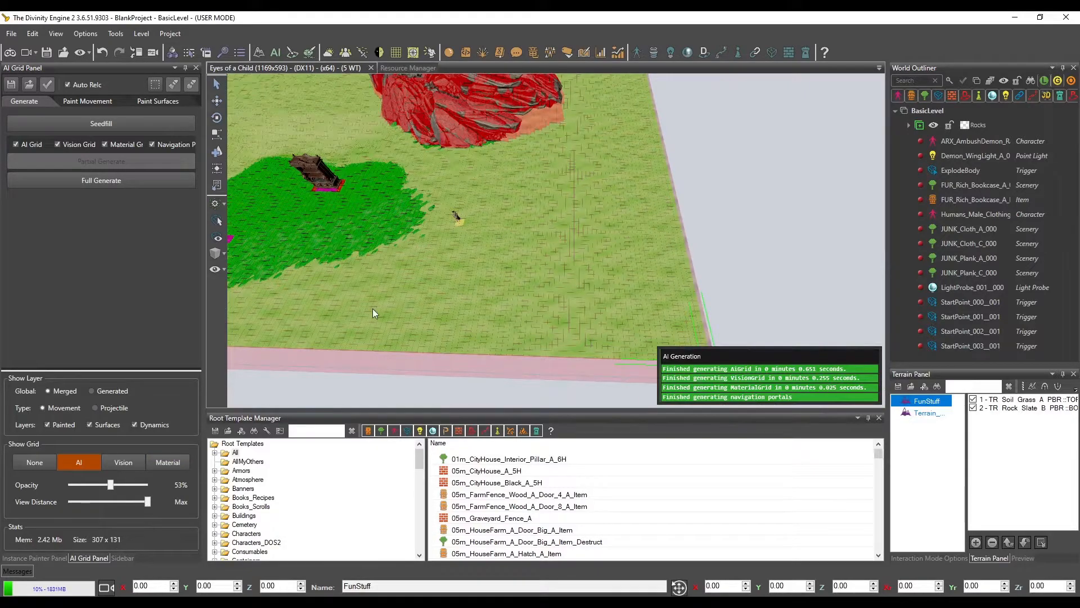
{"action": "mouse_move", "coordinate": [387, 233]}
{"action": "middle_mouse_down"}
{"action": "mouse_move", "coordinate": [400, 249]}
{"action": "mouse_move", "coordinate": [562, 279]}
{"action": "middle_mouse_up"}
{"action": "mouse_move", "coordinate": [395, 253]}
{"action": "middle_mouse_down"}
{"action": "mouse_move", "coordinate": [497, 262]}
{"action": "mouse_move", "coordinate": [455, 300]}
{"action": "mouse_move", "coordinate": [432, 228]}
{"action": "mouse_move", "coordinate": [451, 231]}
{"action": "middle_mouse_up"}
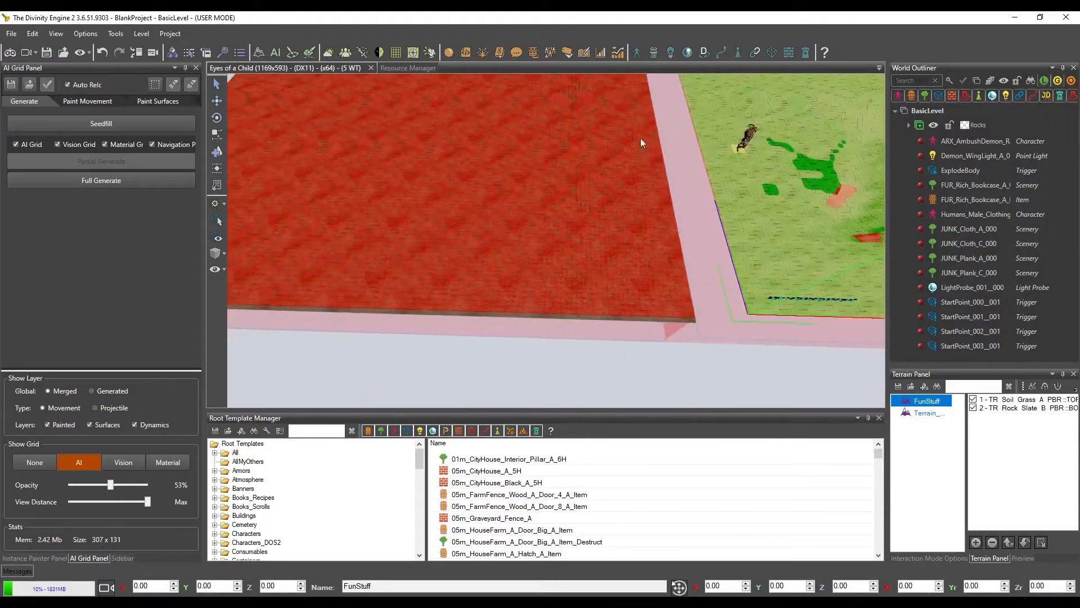
{"action": "middle_click_drag", "start_coordinate": [572, 230], "coordinate": [514, 256]}
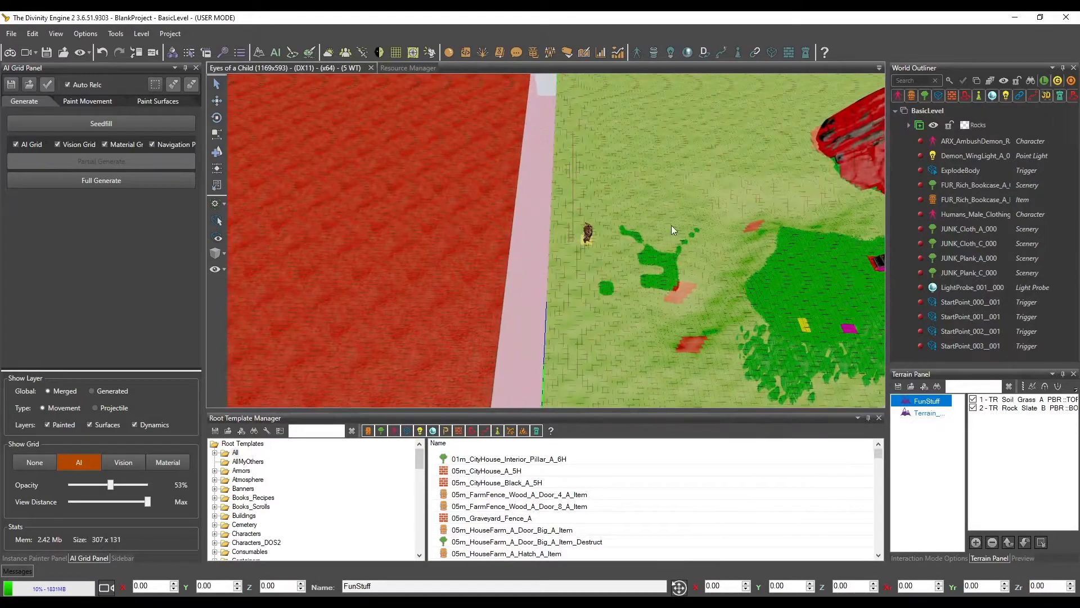
{"action": "middle_click_drag", "start_coordinate": [606, 245], "coordinate": [589, 281]}
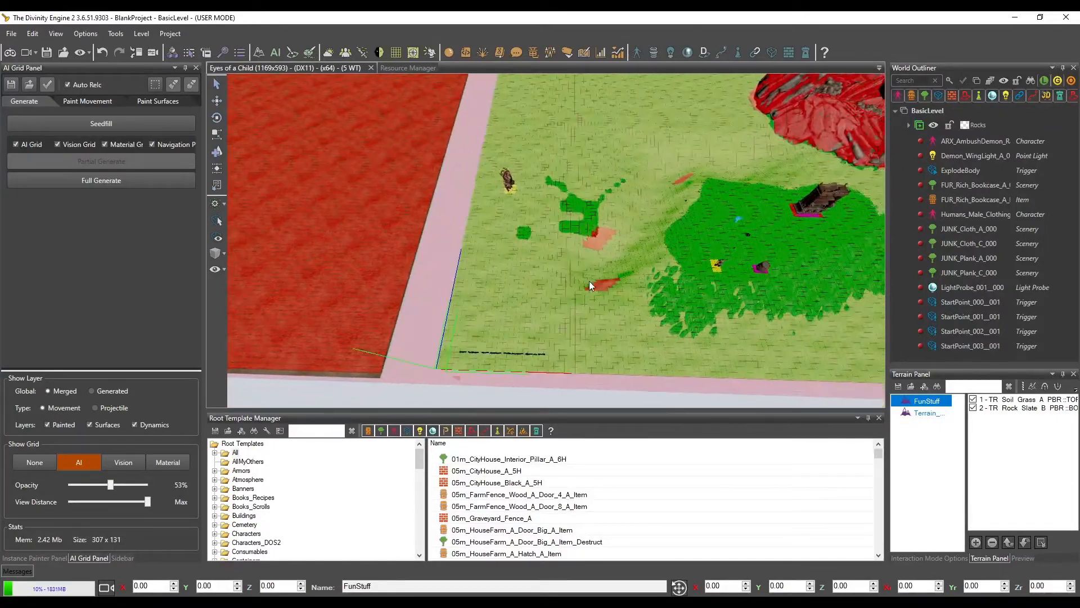
{"action": "left_click", "coordinate": [406, 431]}
{"action": "left_click", "coordinate": [469, 473]}
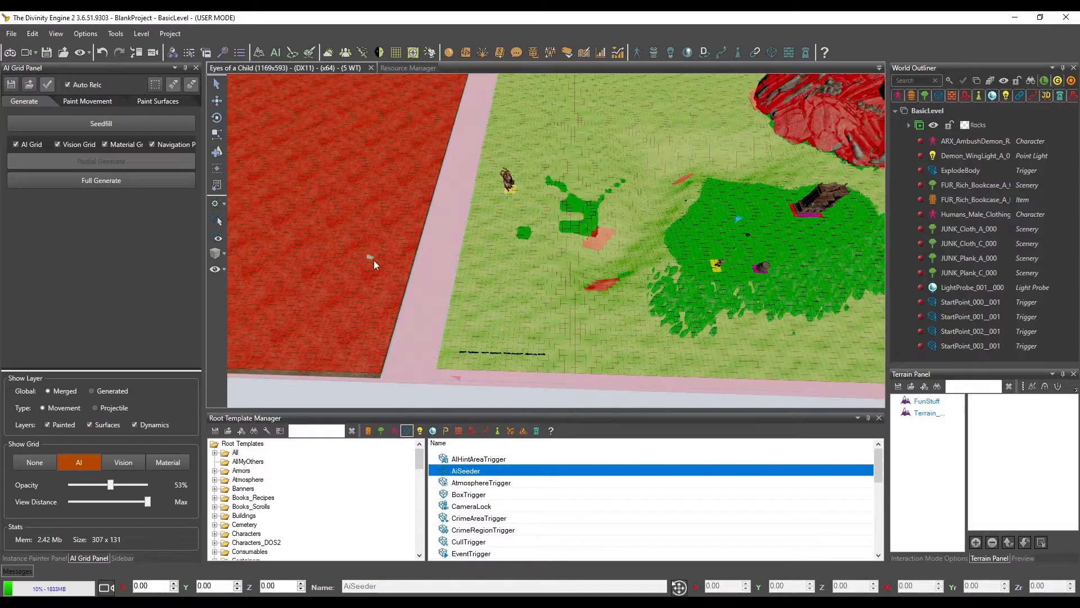
{"action": "scroll", "coordinate": [376, 280], "scroll_direction": "up", "scroll_amount": 5}
{"action": "key", "text": "a"}
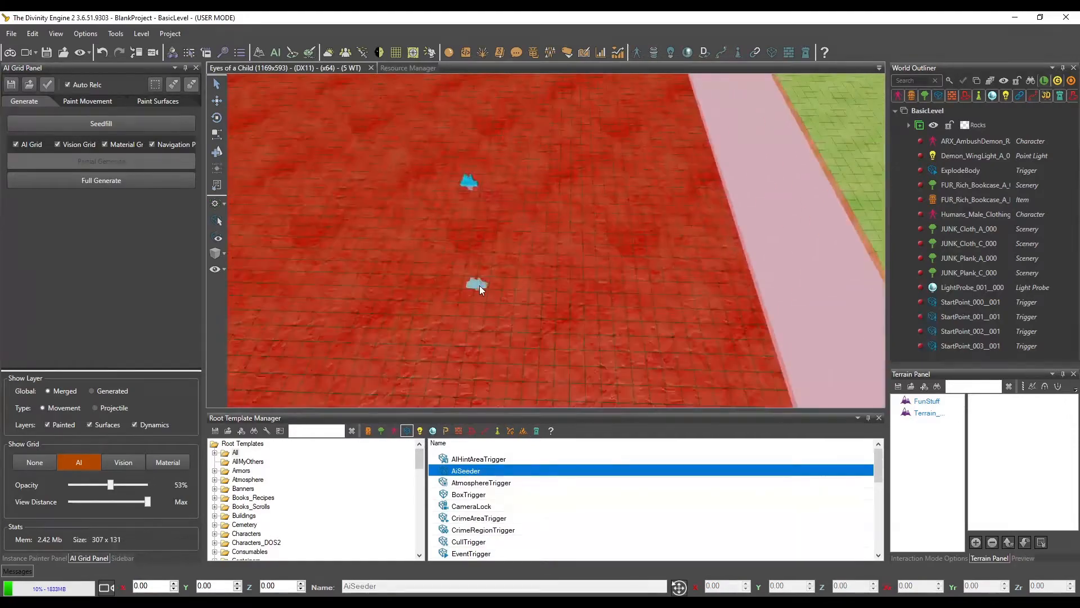
{"action": "scroll", "coordinate": [480, 285], "scroll_direction": "down", "scroll_amount": 4}
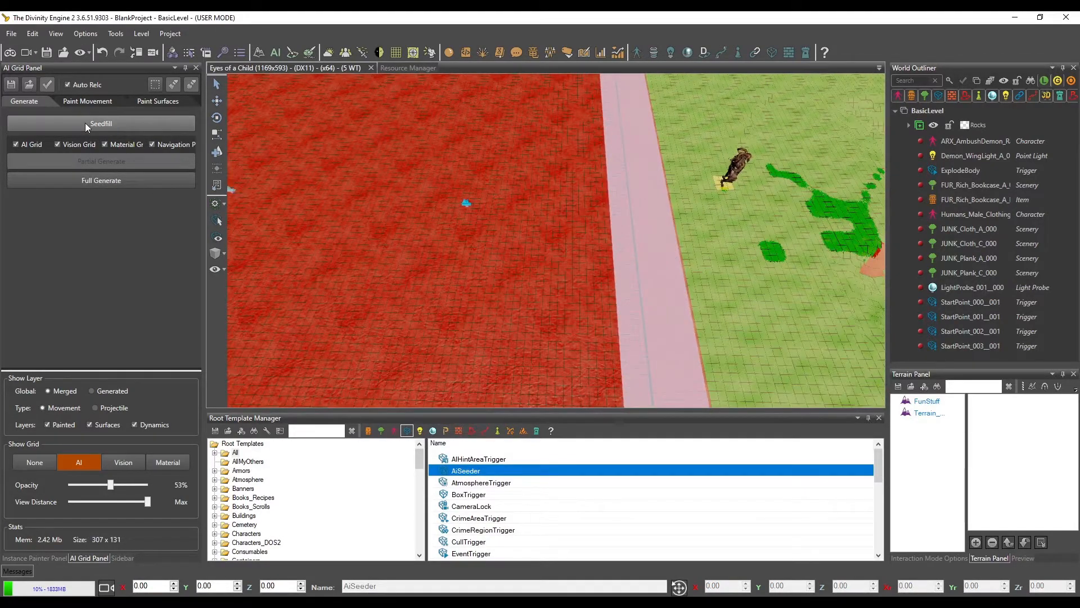
{"action": "left_click", "coordinate": [100, 123]}
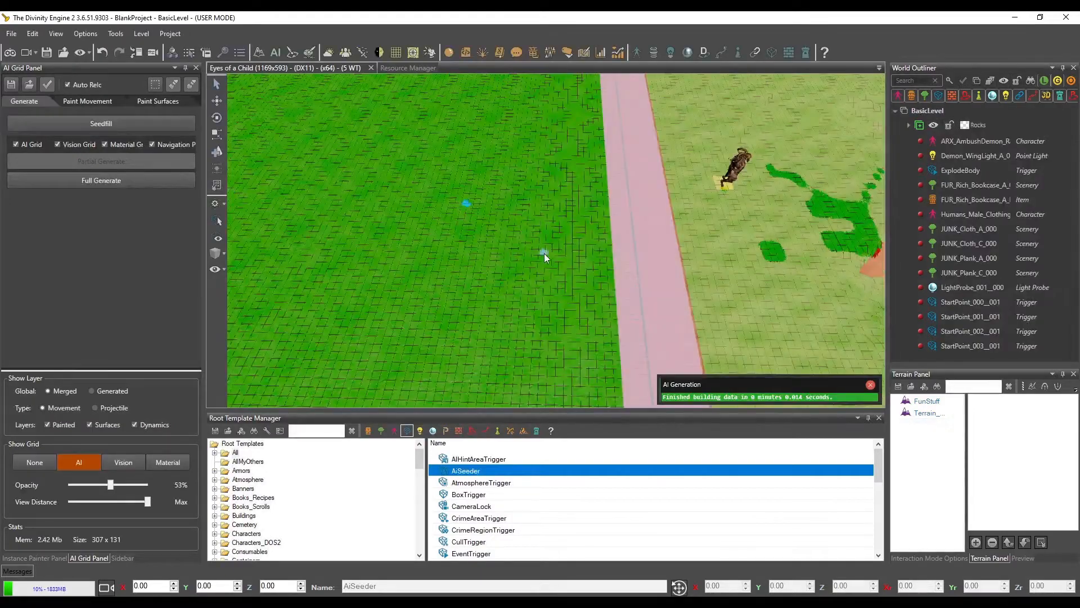
Examine the AI grid across both terrains, including the cells around the large rock, bookcase, barrel and characters
{"action": "scroll", "coordinate": [556, 255], "scroll_direction": "down", "scroll_amount": 3}
{"action": "middle_click_drag", "start_coordinate": [556, 255], "coordinate": [447, 268]}
{"action": "middle_click_drag", "start_coordinate": [498, 227], "coordinate": [482, 176]}
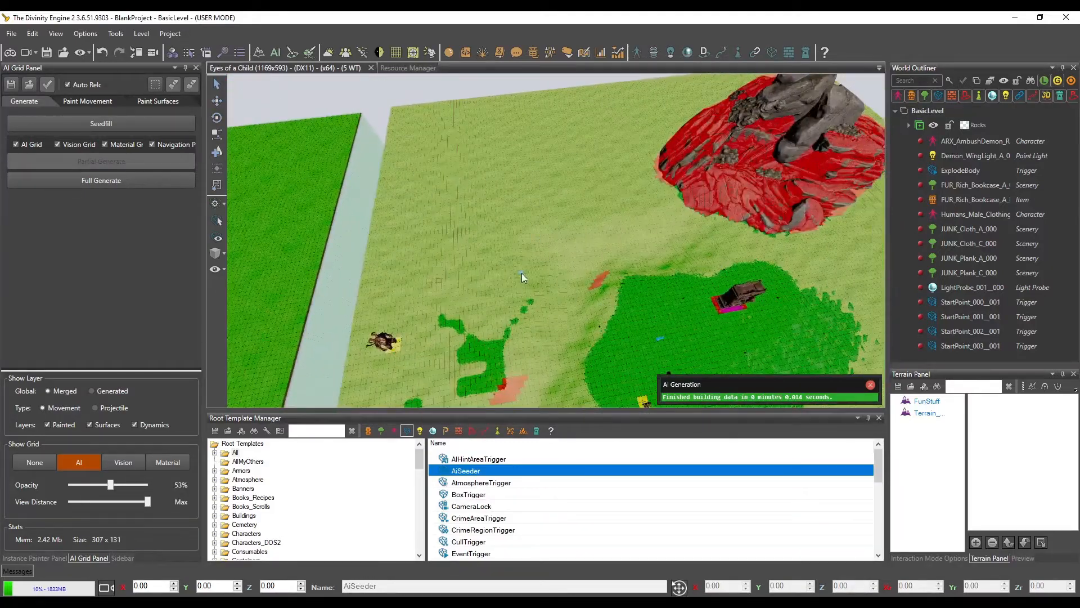
{"action": "middle_click_drag", "start_coordinate": [521, 272], "coordinate": [646, 194]}
{"action": "middle_click_drag", "start_coordinate": [647, 260], "coordinate": [616, 267]}
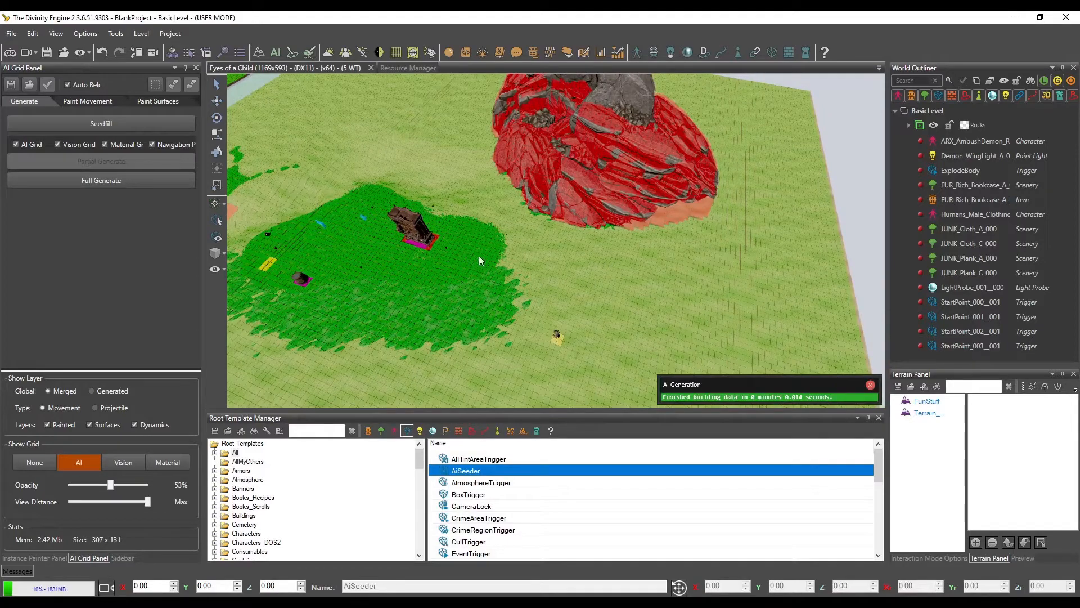
{"action": "middle_click_drag", "start_coordinate": [496, 248], "coordinate": [549, 237]}
{"action": "scroll", "coordinate": [551, 249], "scroll_direction": "up", "scroll_amount": 3}
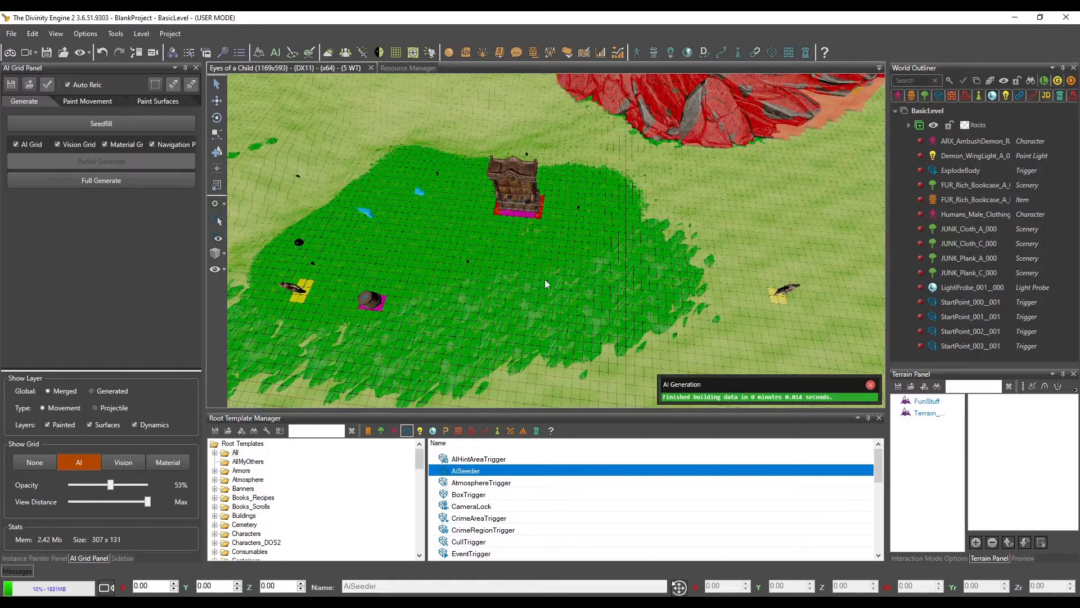
{"action": "middle_click_drag", "start_coordinate": [543, 286], "coordinate": [555, 266]}
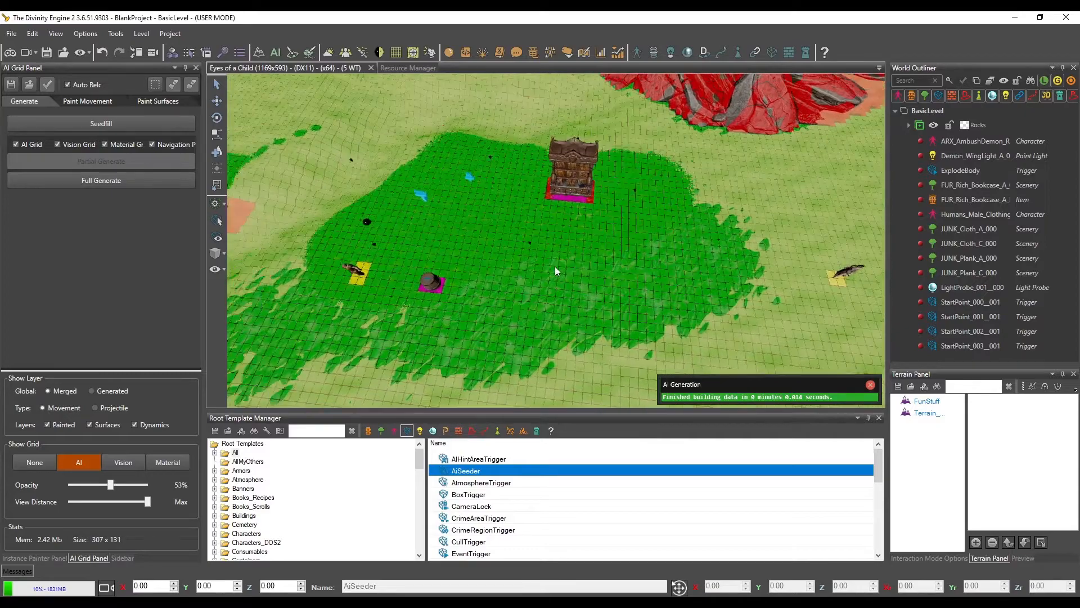
Inspect the AI grid on the neighbouring terrain and the cells along the base of the large rock and beyond the bookcase
{"action": "middle_click_drag", "start_coordinate": [462, 232], "coordinate": [548, 212]}
{"action": "middle_click_drag", "start_coordinate": [503, 149], "coordinate": [590, 142]}
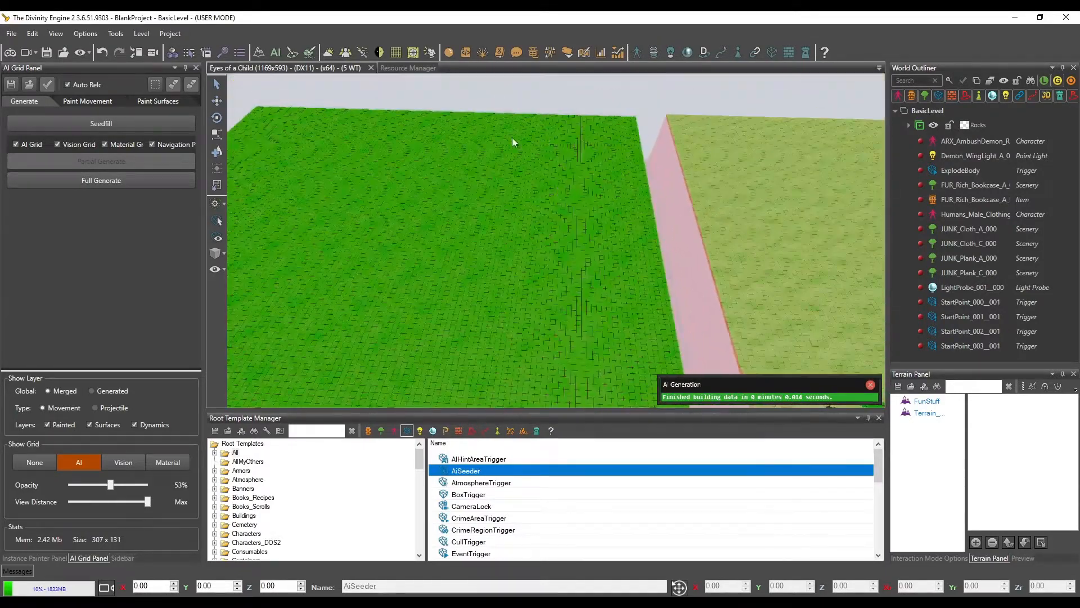
{"action": "middle_click_drag", "start_coordinate": [518, 249], "coordinate": [445, 243]}
{"action": "middle_click_drag", "start_coordinate": [447, 287], "coordinate": [464, 225]}
{"action": "middle_click_drag", "start_coordinate": [671, 254], "coordinate": [647, 187]}
{"action": "middle_click_drag", "start_coordinate": [642, 242], "coordinate": [573, 254]}
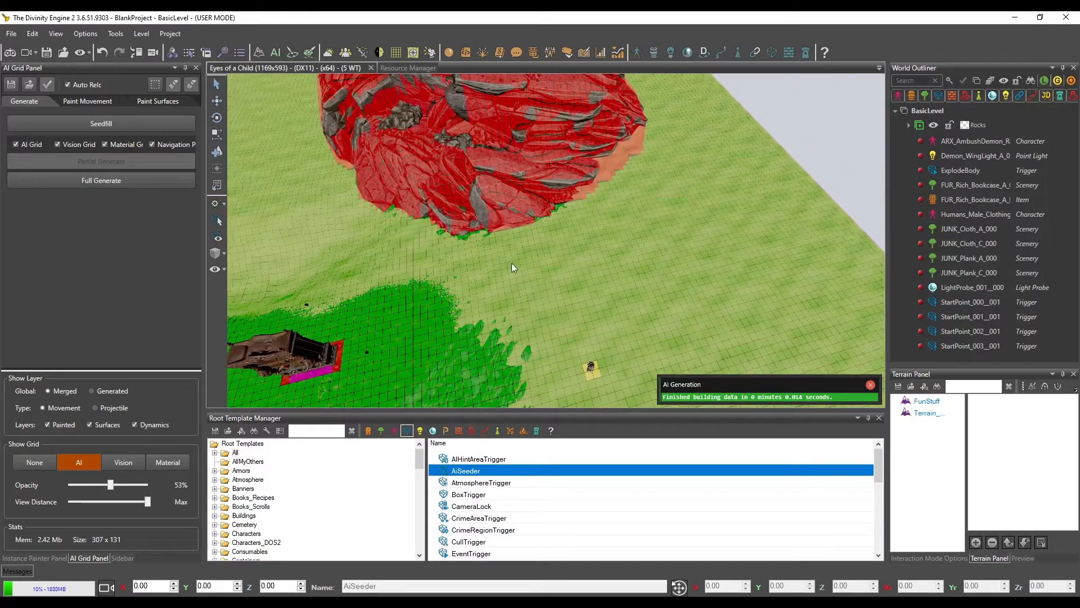
{"action": "middle_click_drag", "start_coordinate": [623, 258], "coordinate": [565, 234]}
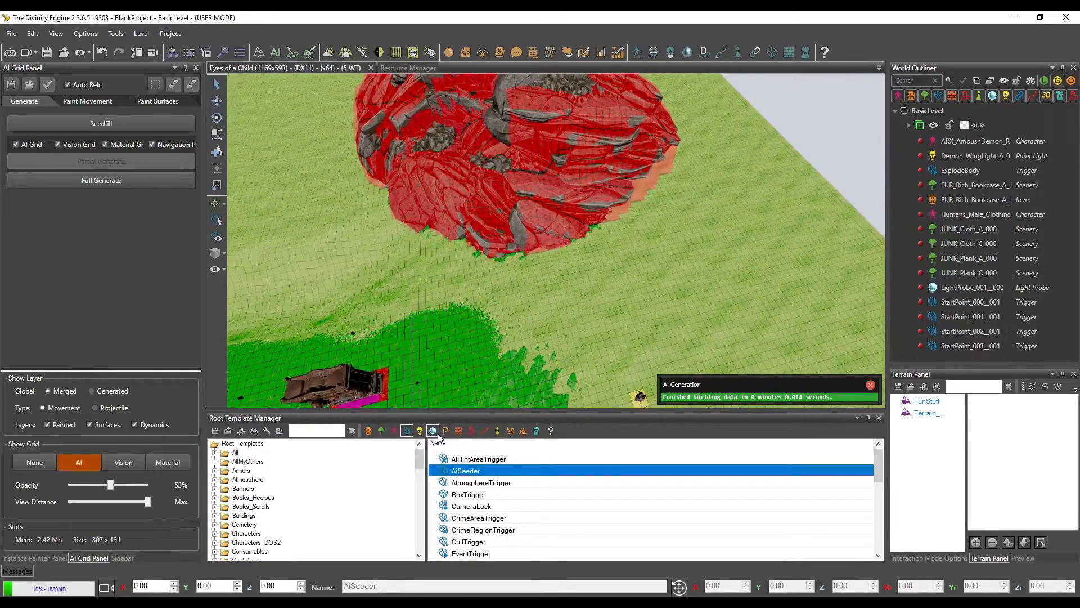
{"action": "middle_click_drag", "start_coordinate": [561, 295], "coordinate": [691, 234]}
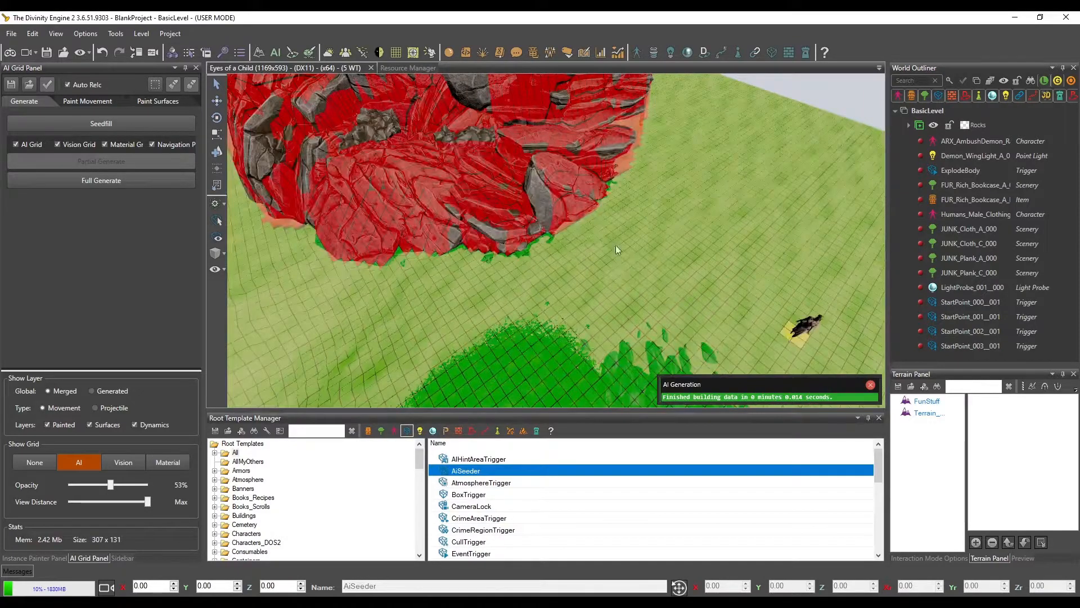
{"action": "middle_click_drag", "start_coordinate": [679, 213], "coordinate": [586, 217]}
Filter the root templates to items and search them for "draw"
{"action": "left_click", "coordinate": [368, 431]}
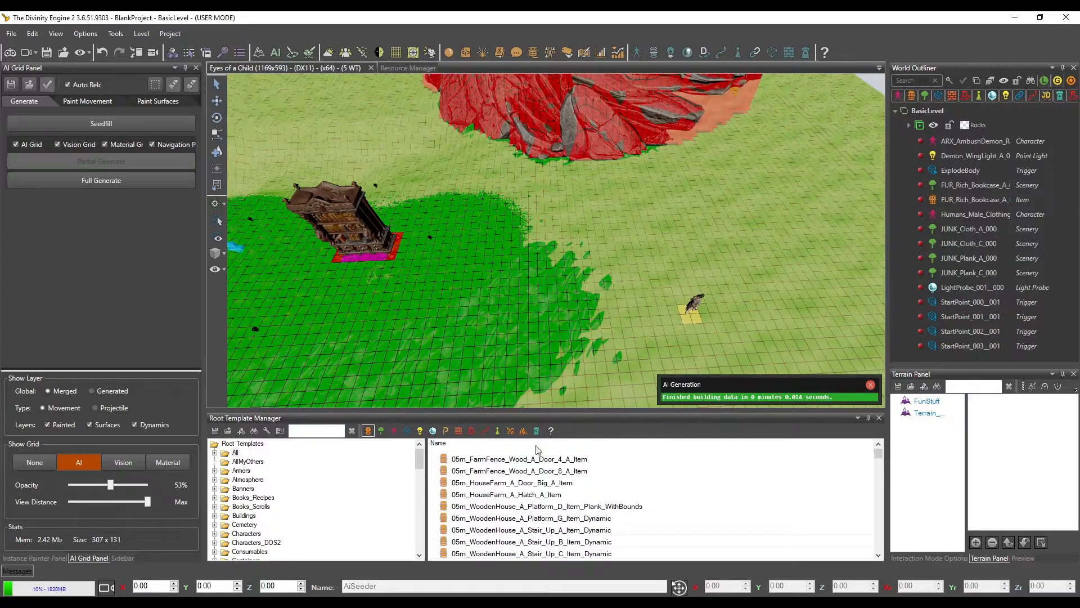
{"action": "middle_click_drag", "start_coordinate": [618, 302], "coordinate": [496, 290]}
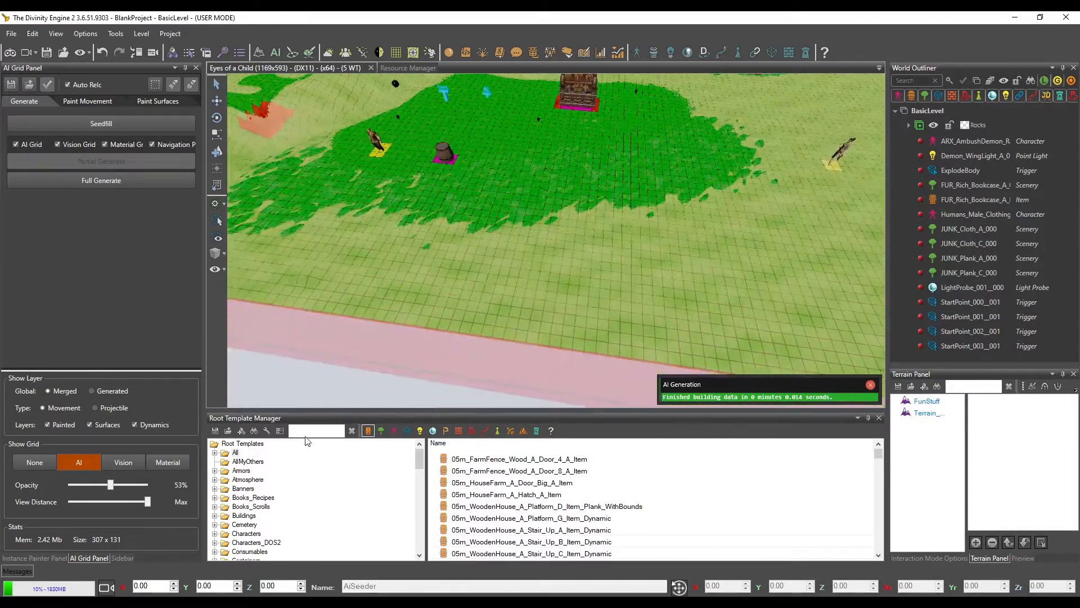
{"action": "left_click", "coordinate": [310, 431]}
{"action": "type", "text": "draw"}
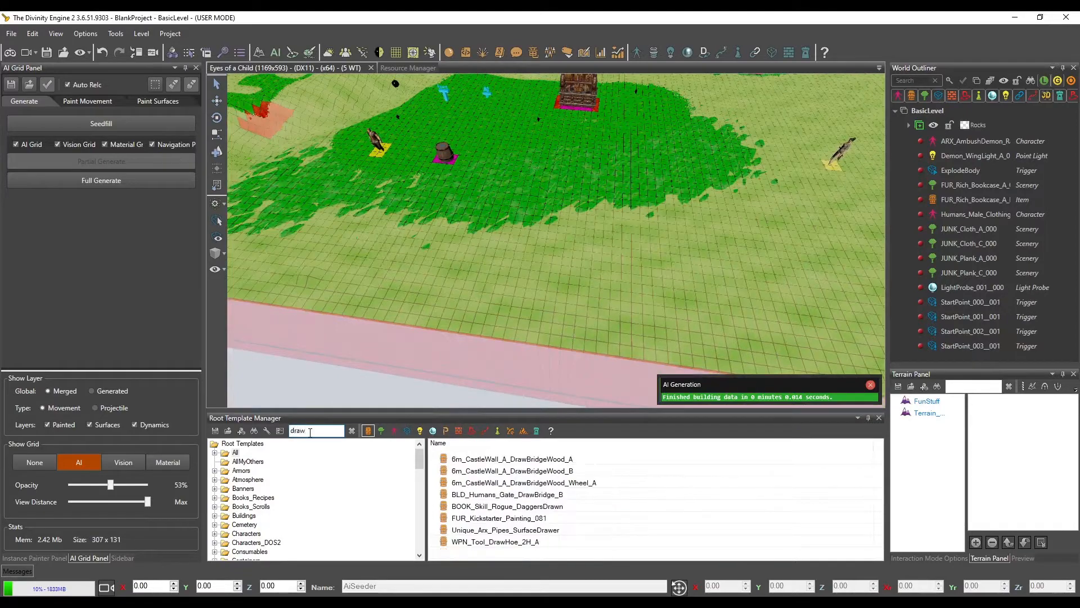
Preview the 6m_CastleWall_A_DrawBridgeWood_A and 6m_CastleWall_A_DrawBridgeWood_B item models
{"action": "left_click", "coordinate": [523, 459]}
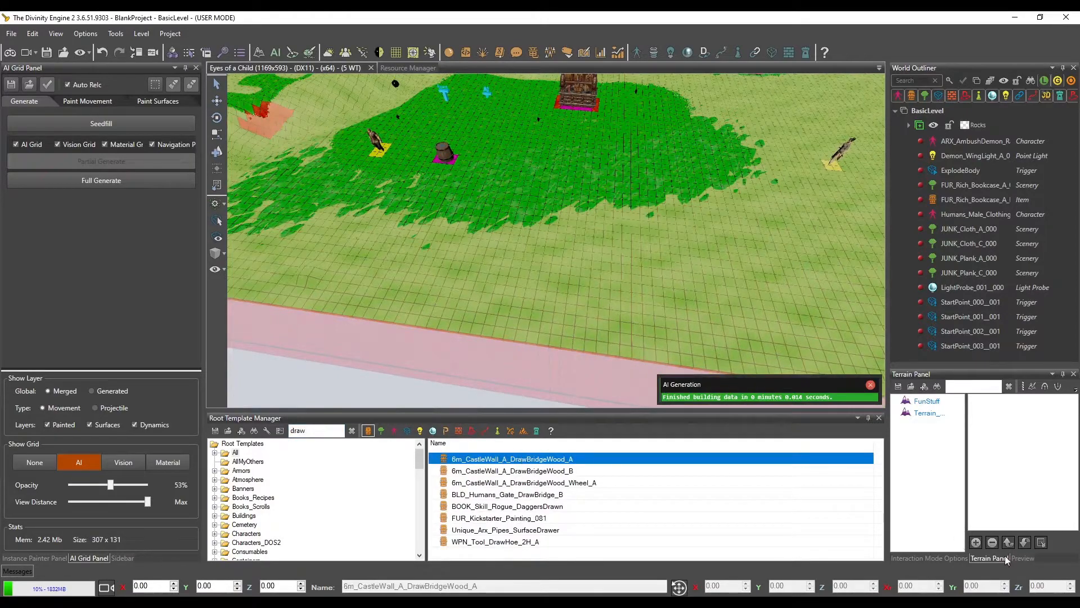
{"action": "left_click", "coordinate": [1018, 558]}
{"action": "left_click", "coordinate": [543, 473]}
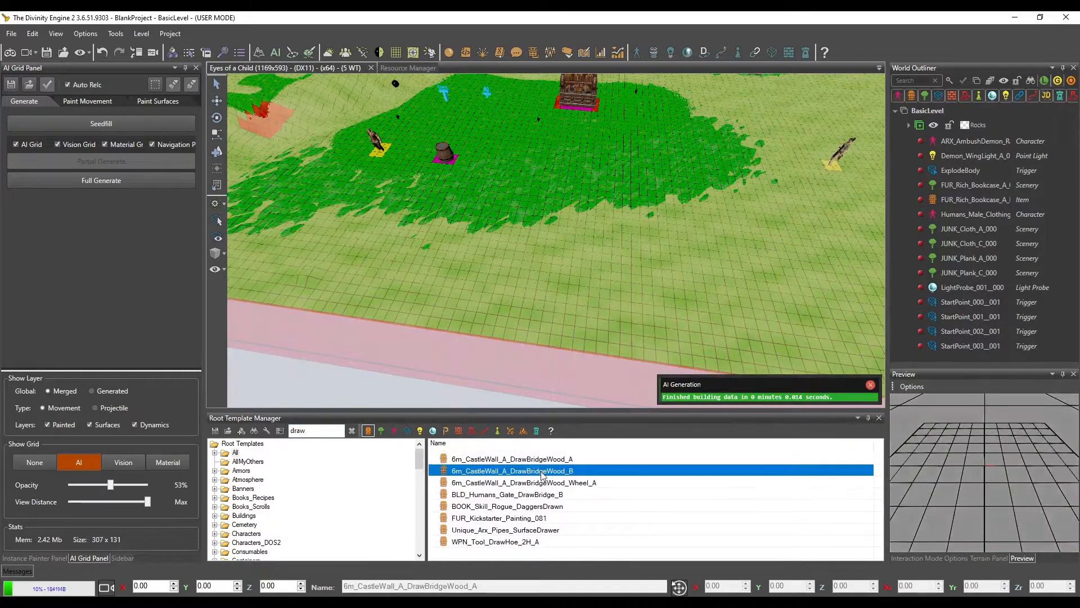
{"action": "left_click", "coordinate": [545, 462]}
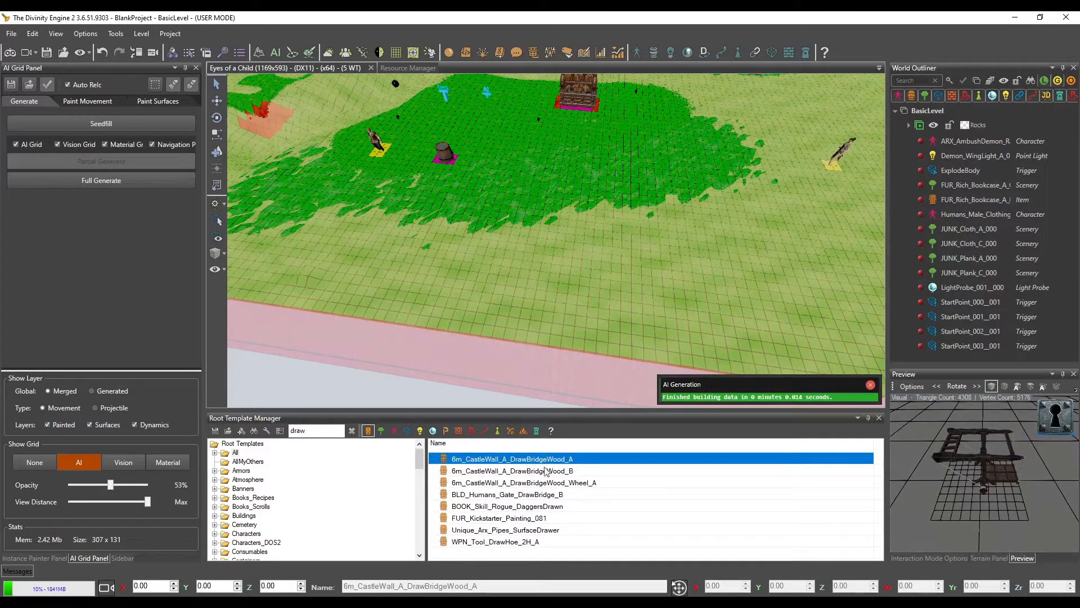
{"action": "left_click", "coordinate": [545, 470]}
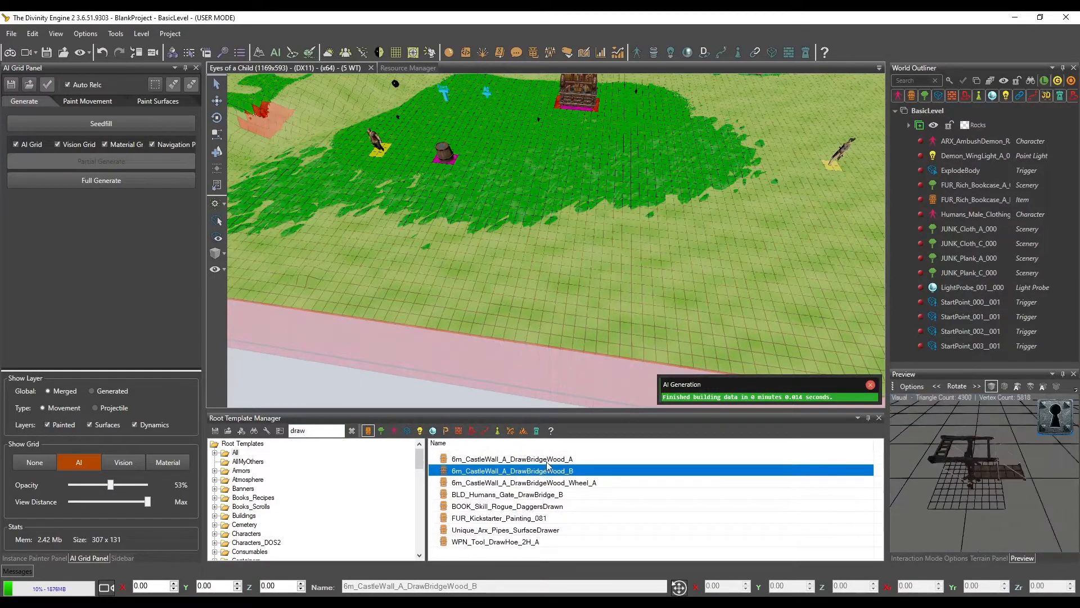
Place 6m_CastleWall_A_DrawBridgeWood_A and 6m_CastleWall_A_DrawBridgeWood_B side by side on the terrain in front of the bookcase
{"action": "left_click", "coordinate": [546, 459]}
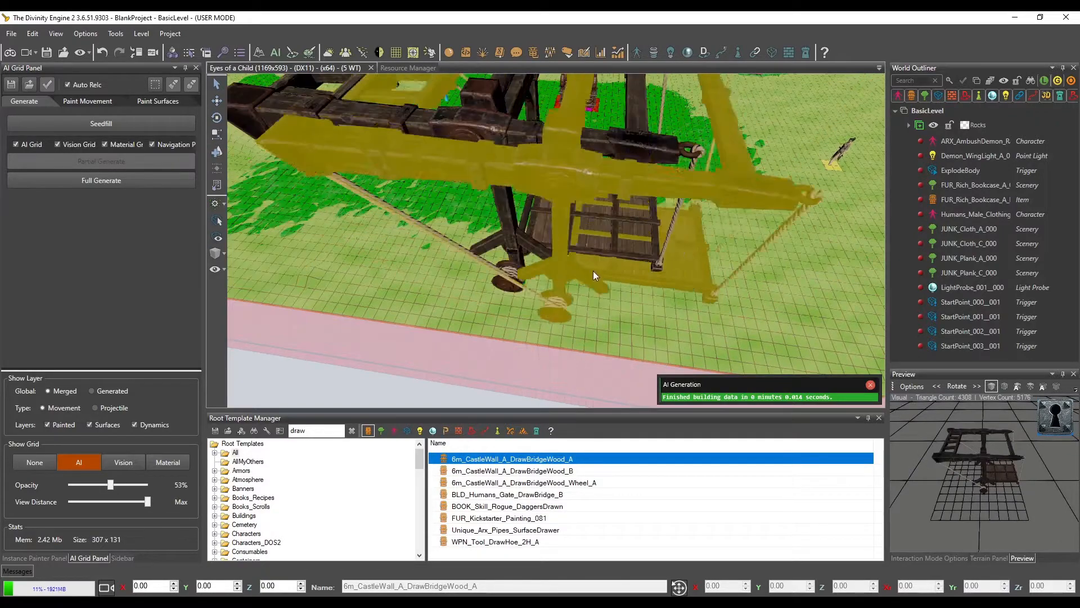
{"action": "middle_click_drag", "start_coordinate": [572, 263], "coordinate": [541, 265]}
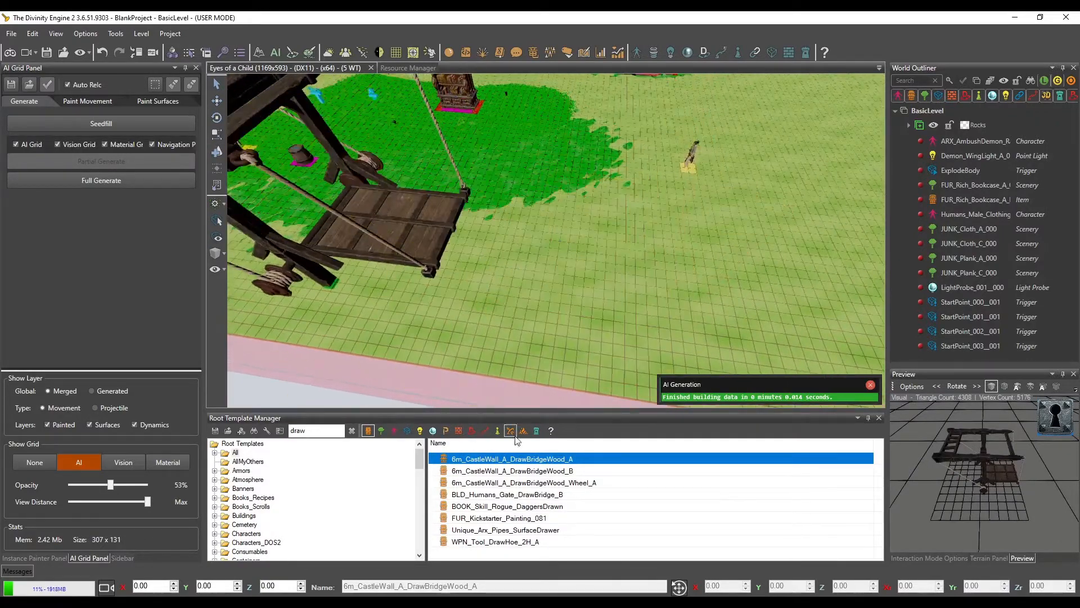
{"action": "left_click", "coordinate": [545, 471]}
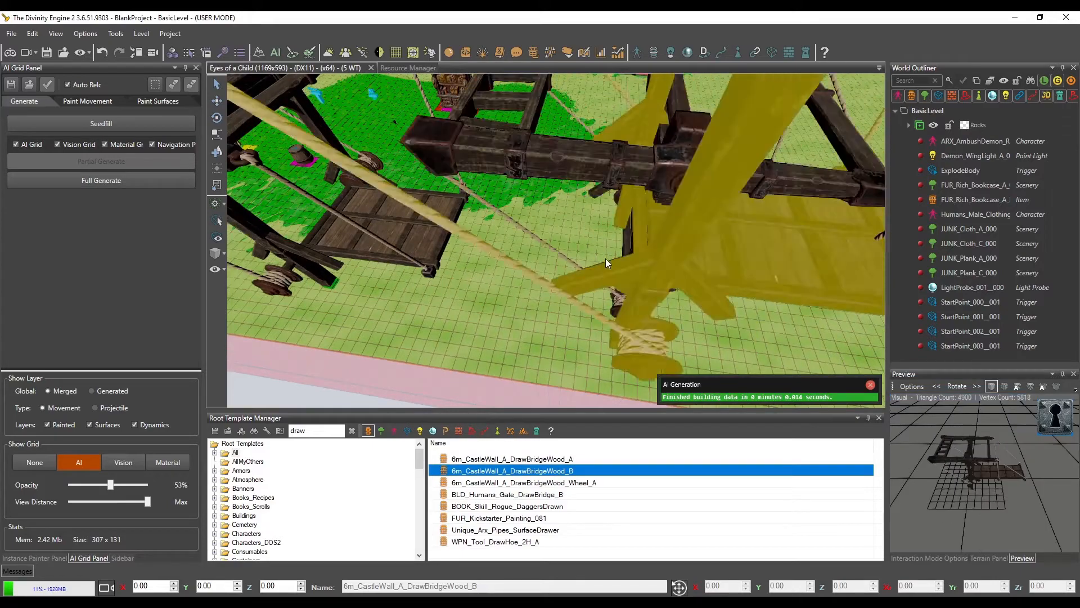
{"action": "middle_click_drag", "start_coordinate": [580, 249], "coordinate": [559, 249]}
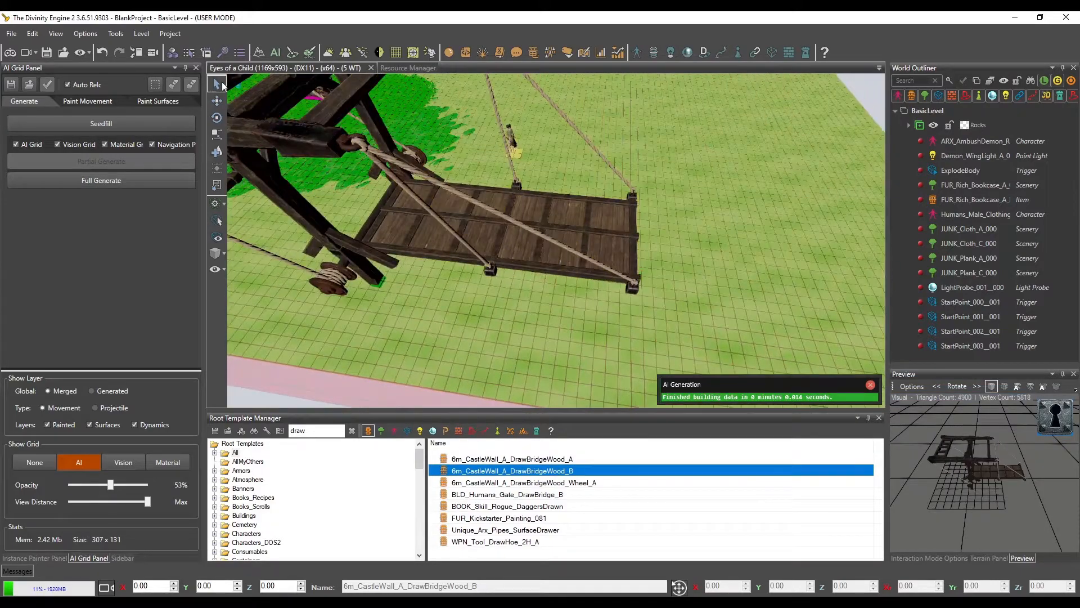
Lower the 6m_CastleWall_A_DrawBridgeWood_B drawbridge into the terrain to a height of about Y -2.05
{"action": "middle_click_drag", "start_coordinate": [430, 261], "coordinate": [423, 225]}
{"action": "left_click", "coordinate": [424, 174]}
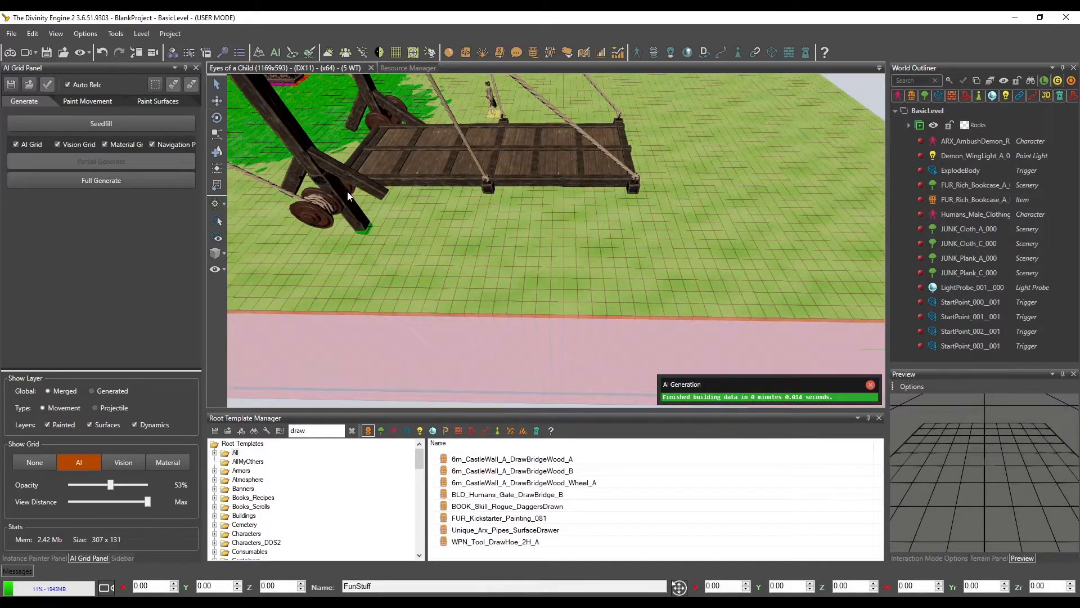
{"action": "middle_click_drag", "start_coordinate": [478, 222], "coordinate": [508, 215]}
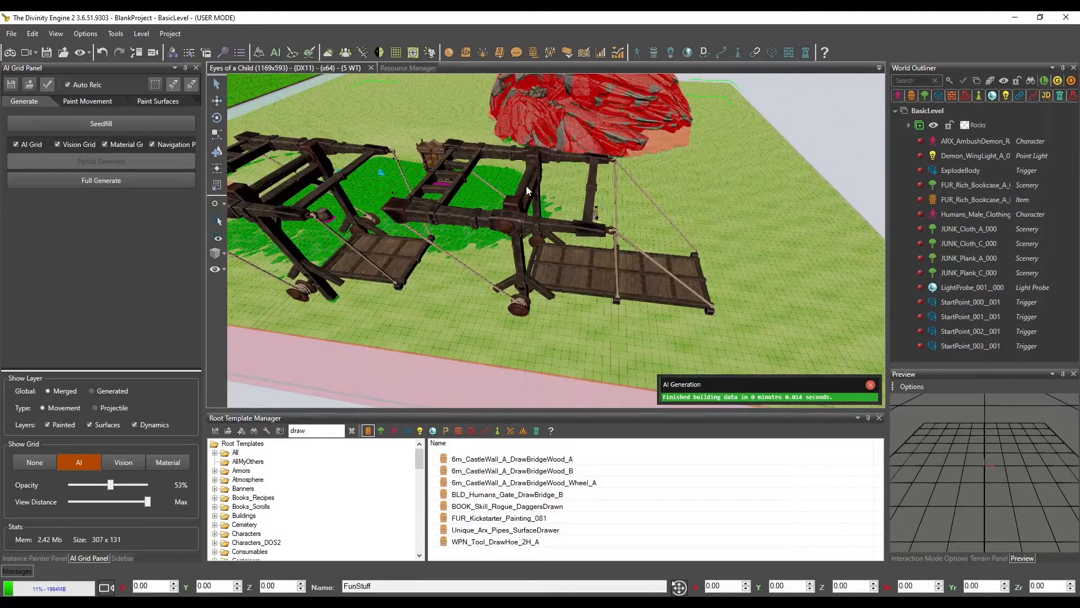
{"action": "left_click", "coordinate": [572, 250]}
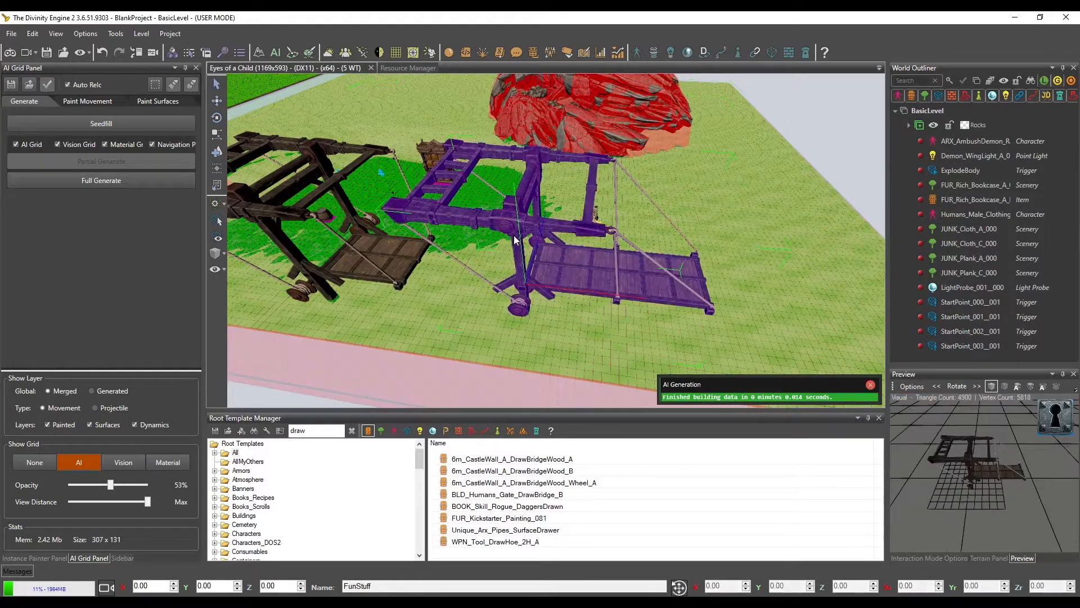
{"action": "left_click", "coordinate": [216, 102]}
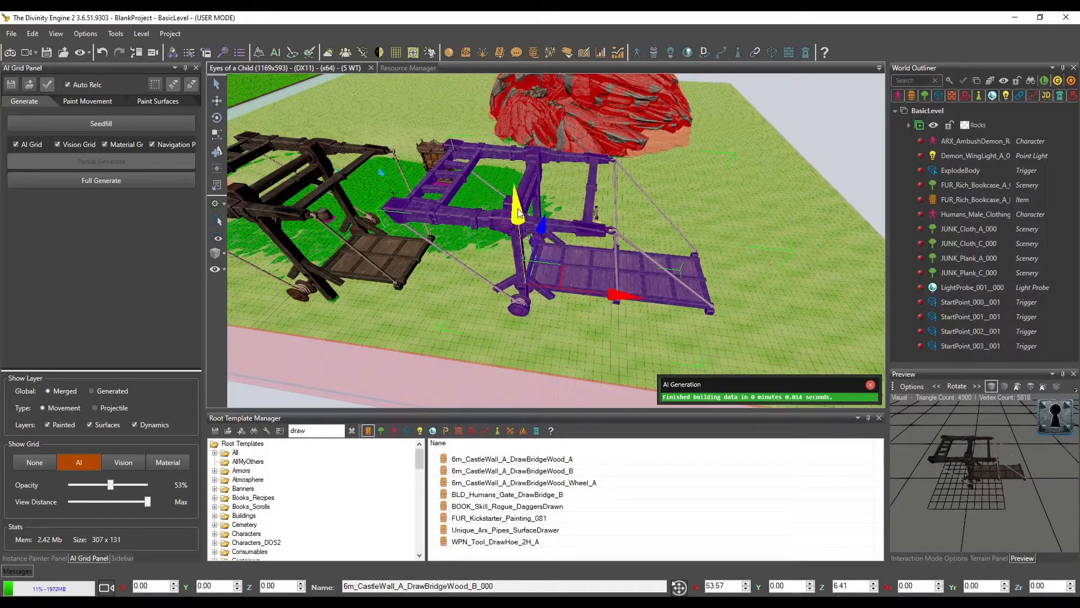
{"action": "left_click_drag", "start_coordinate": [518, 213], "coordinate": [524, 239]}
{"action": "middle_click_drag", "start_coordinate": [523, 239], "coordinate": [289, 358]}
{"action": "scroll", "coordinate": [470, 215], "scroll_direction": "up", "scroll_amount": 5}
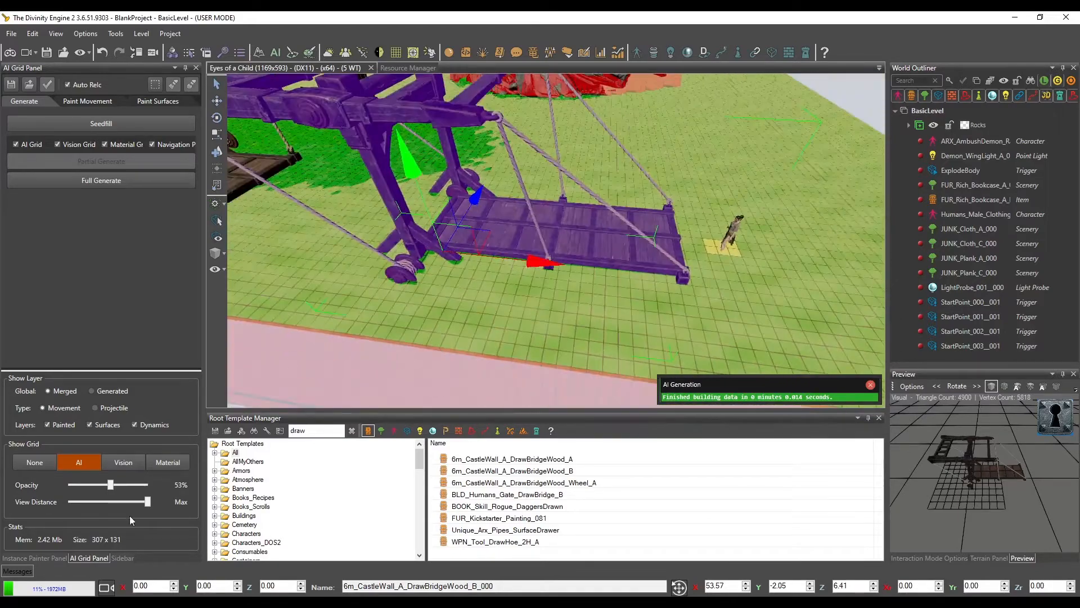
Review the selected drawbridge's item properties down to the Walk On and Walk Through settings
{"action": "left_click", "coordinate": [122, 558]}
{"action": "scroll", "coordinate": [71, 382], "scroll_direction": "down", "scroll_amount": 4}
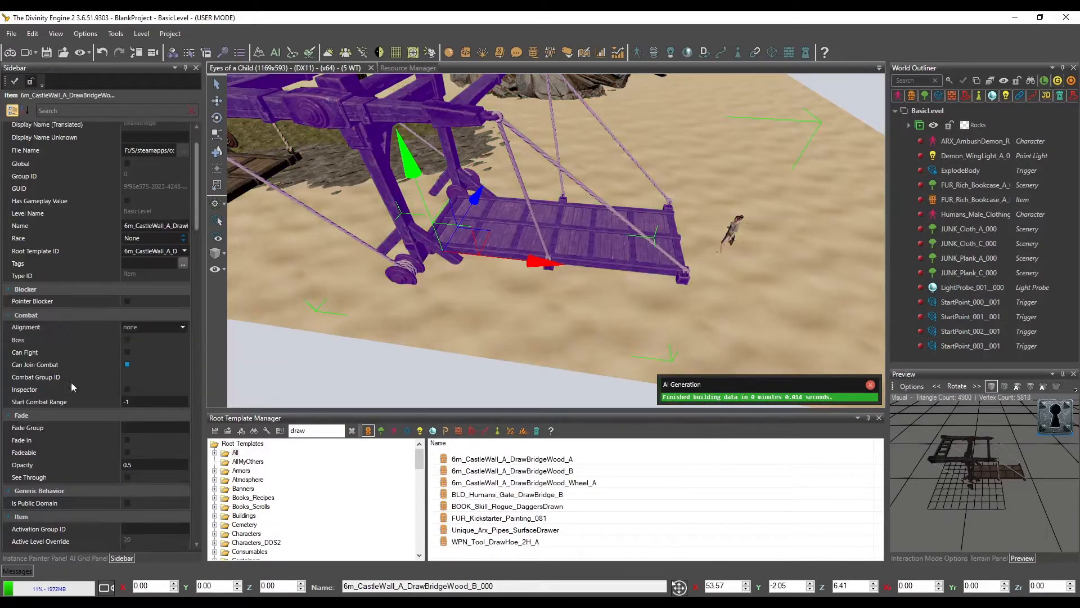
{"action": "scroll", "coordinate": [71, 382], "scroll_direction": "down", "scroll_amount": 2}
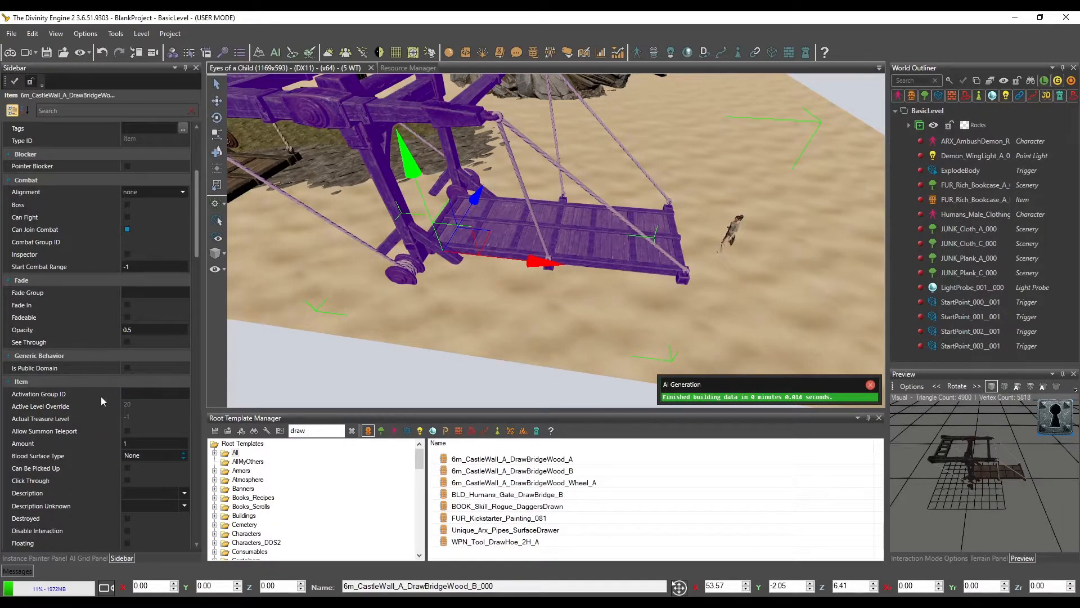
{"action": "scroll", "coordinate": [99, 405], "scroll_direction": "down", "scroll_amount": 7}
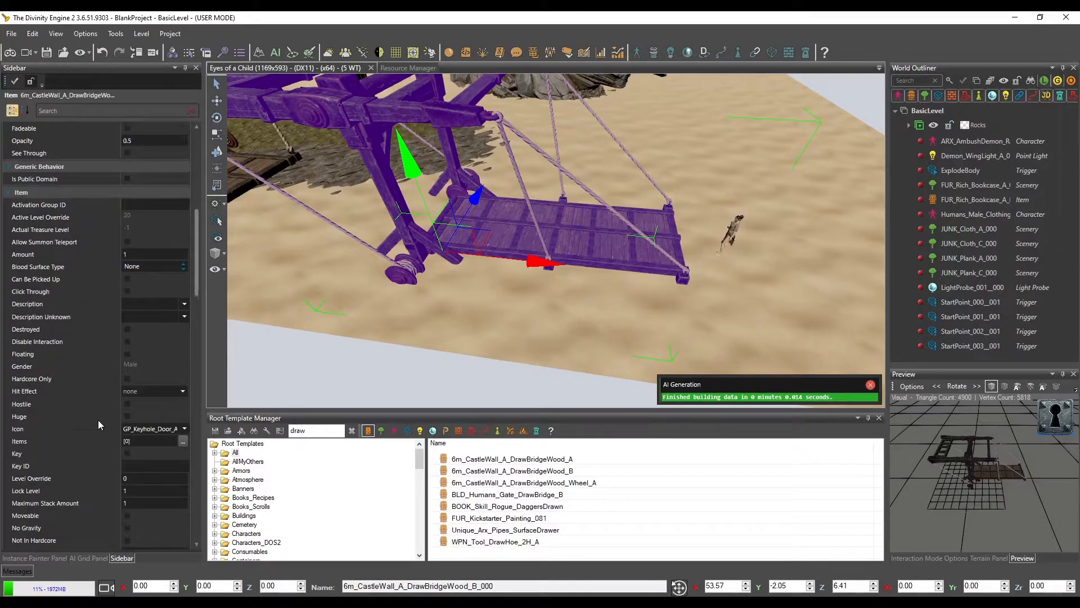
{"action": "scroll", "coordinate": [98, 425], "scroll_direction": "down", "scroll_amount": 4}
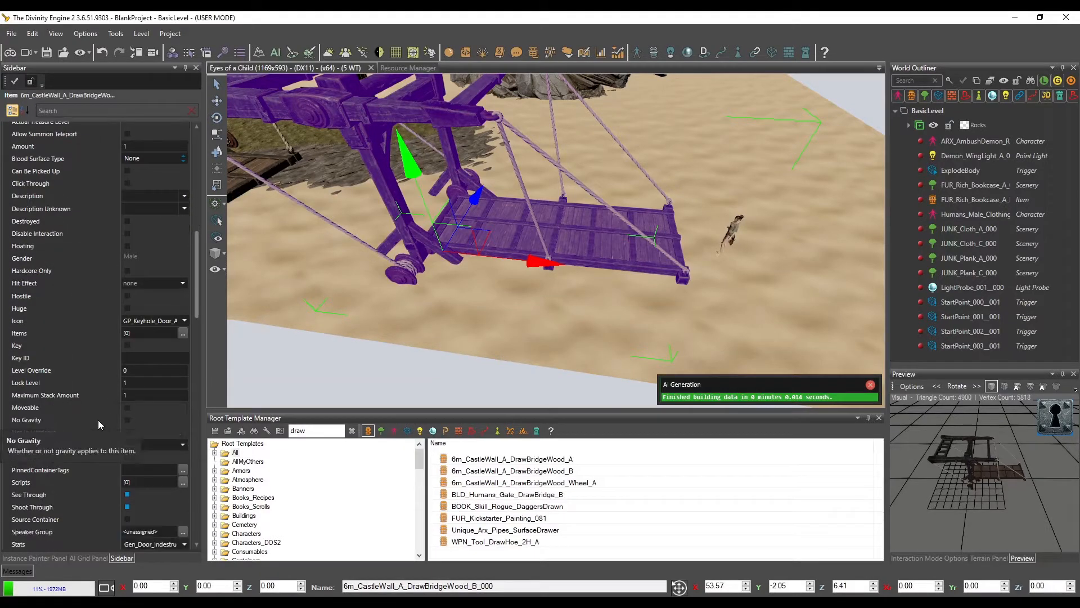
{"action": "scroll", "coordinate": [98, 420], "scroll_direction": "down", "scroll_amount": 5}
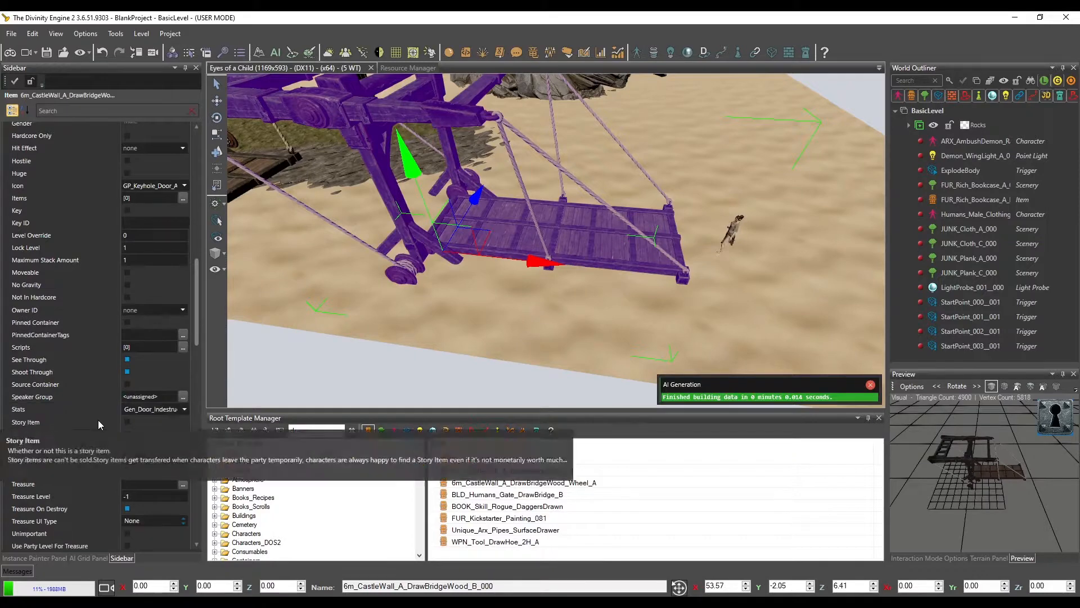
{"action": "scroll", "coordinate": [98, 420], "scroll_direction": "down", "scroll_amount": 3}
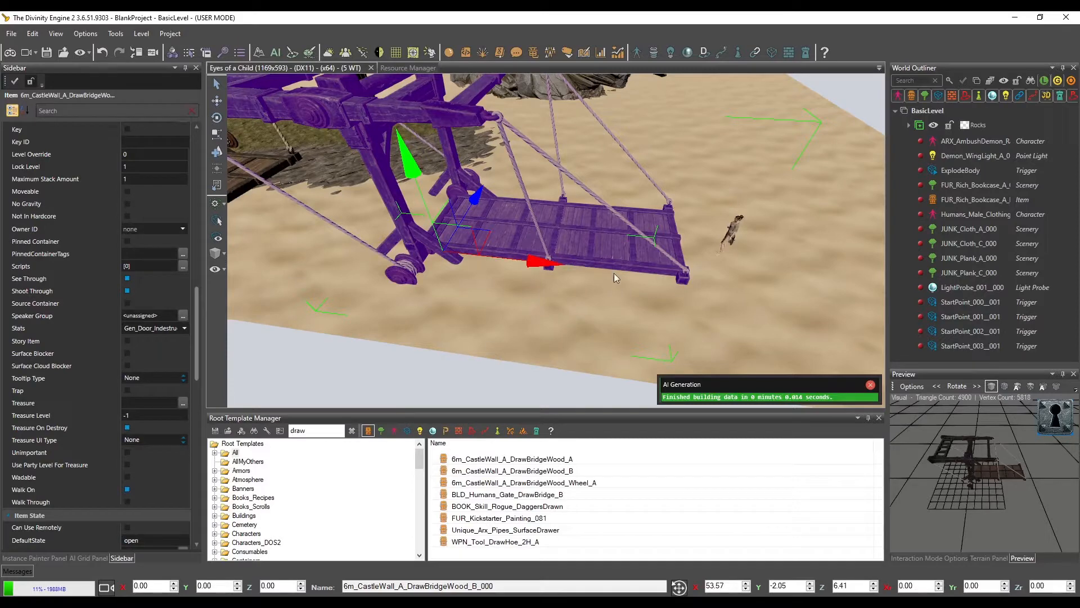
Clear the template search, switch to trigger templates and place an AiSeeder on the outer end of the lowered drawbridge's platform
{"action": "key", "text": "d"}
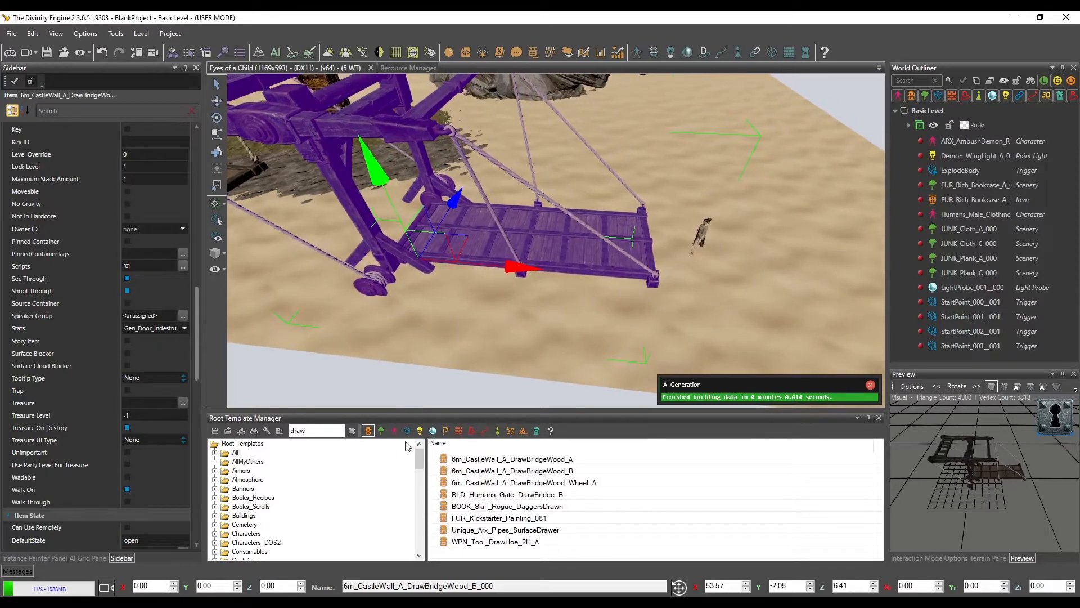
{"action": "left_click", "coordinate": [407, 430]}
{"action": "left_click", "coordinate": [352, 431]}
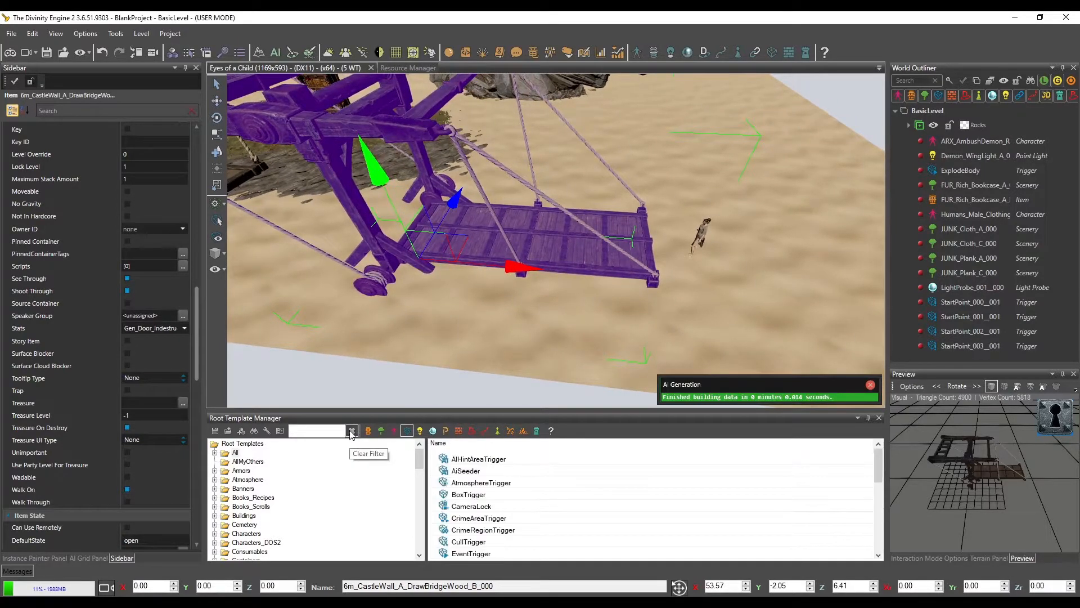
{"action": "left_click", "coordinate": [466, 470]}
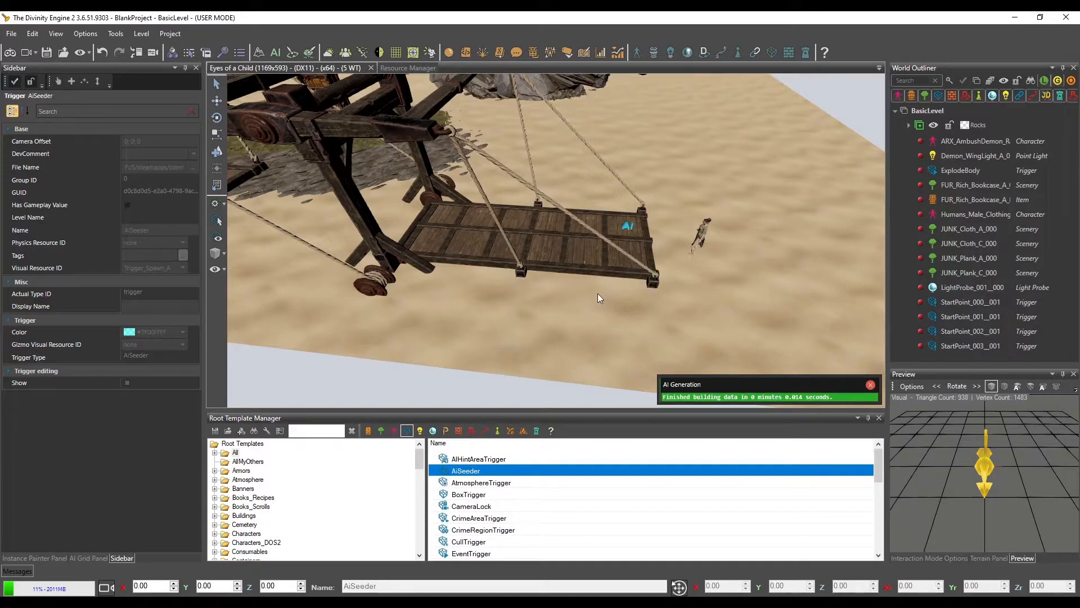
{"action": "middle_click_drag", "start_coordinate": [598, 293], "coordinate": [562, 290]}
{"action": "key", "text": "w"}
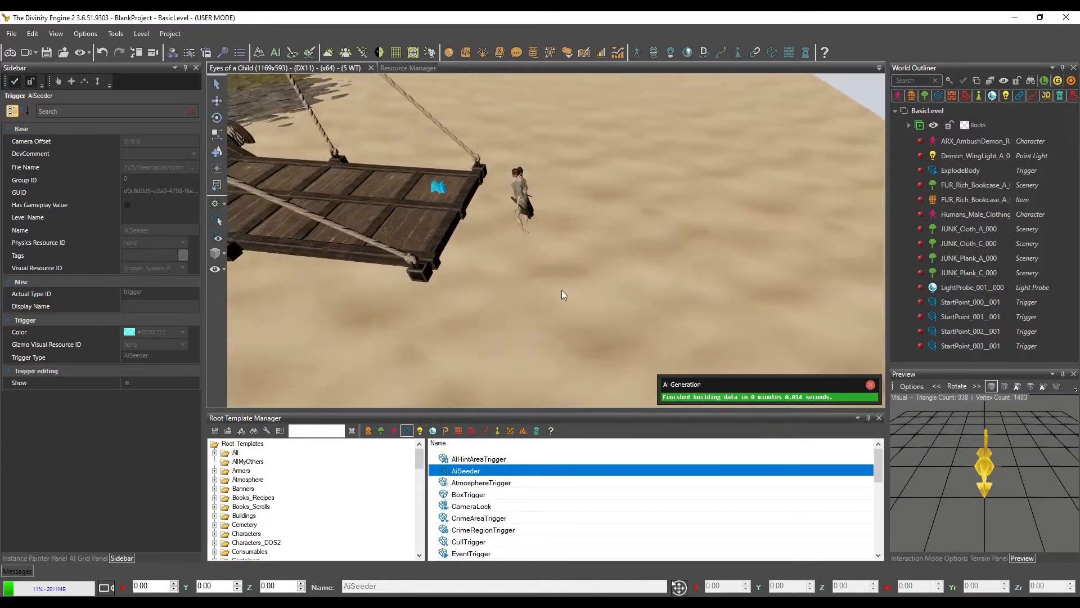
{"action": "middle_click_drag", "start_coordinate": [430, 208], "coordinate": [498, 248]}
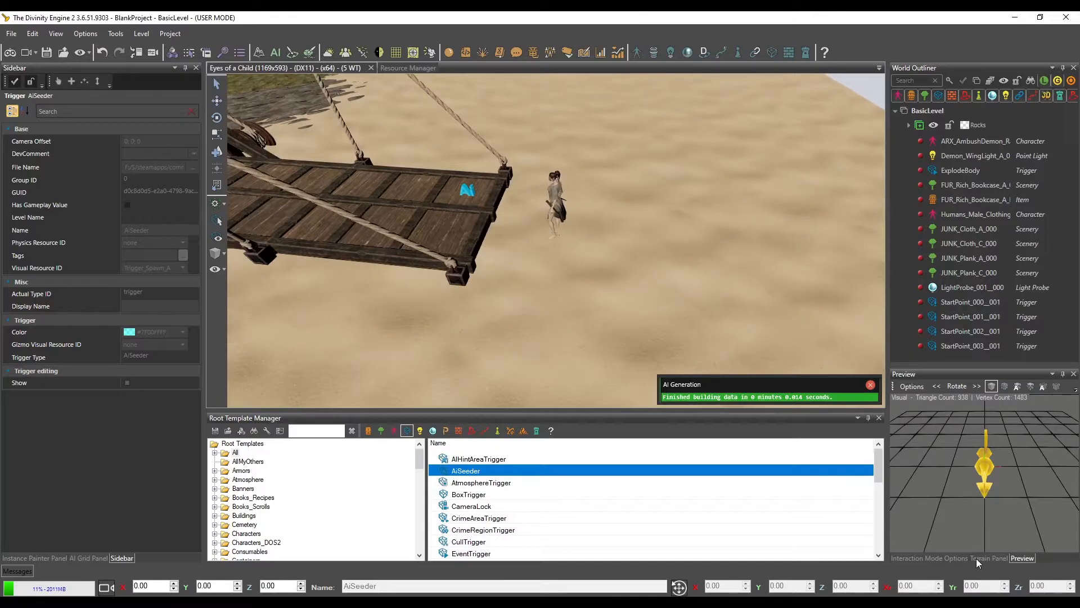
Try the terrain raise brush over the drawbridge platform with a smaller brush size
{"action": "left_click", "coordinate": [946, 558]}
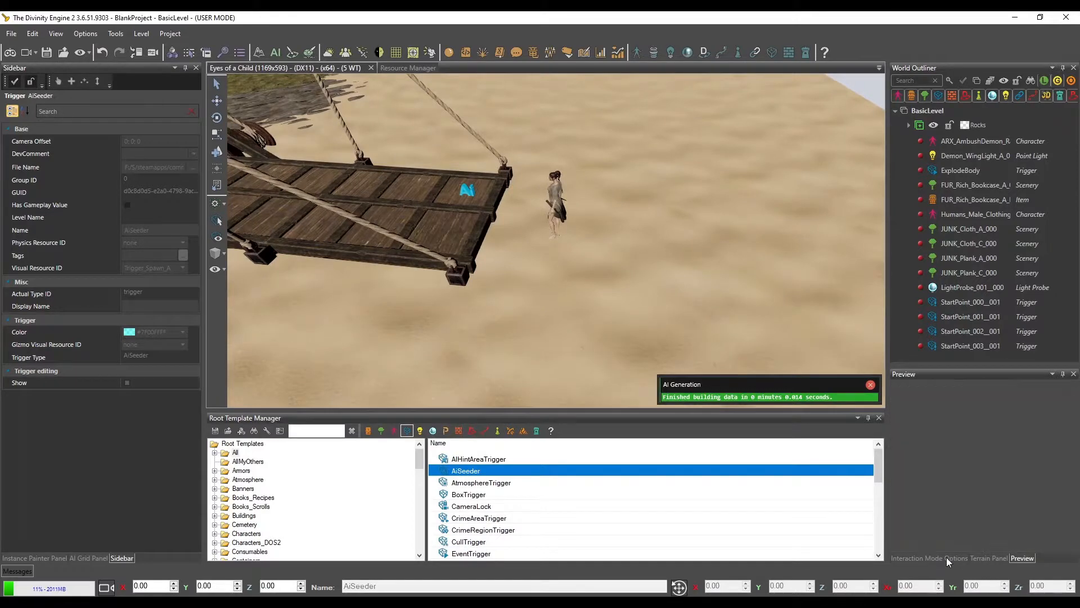
{"action": "left_click", "coordinate": [990, 558]}
{"action": "left_click", "coordinate": [1045, 388]}
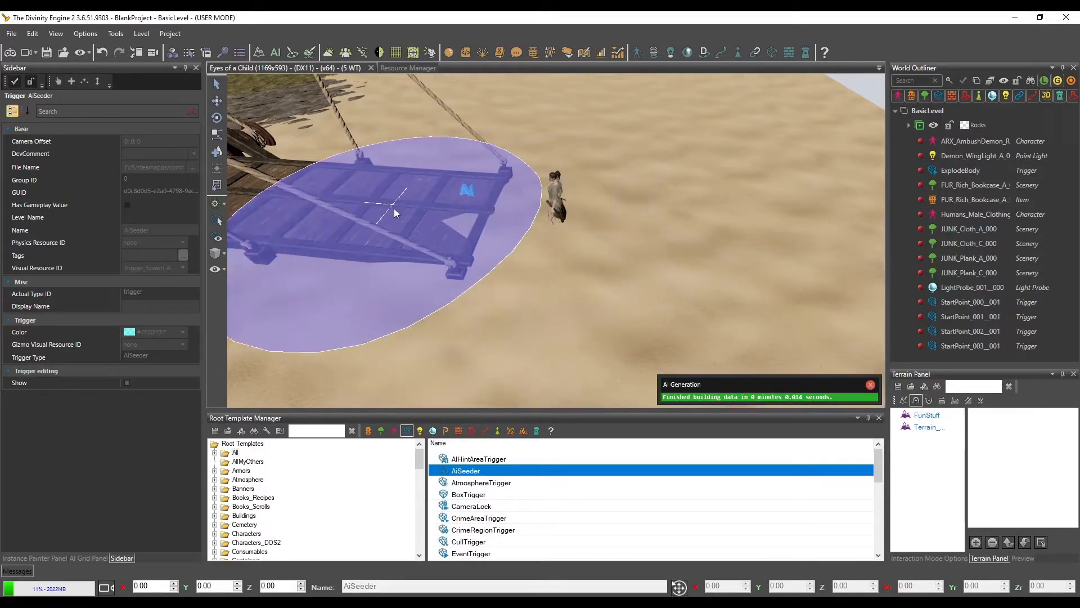
{"action": "scroll", "coordinate": [419, 215], "scroll_direction": "down", "scroll_amount": 8}
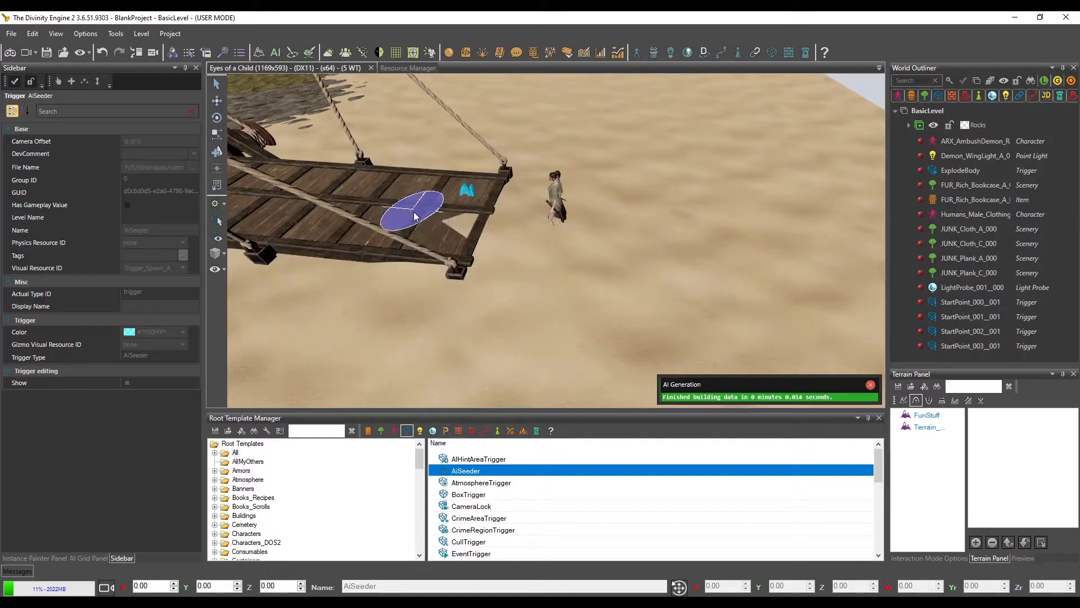
{"action": "middle_click_drag", "start_coordinate": [531, 260], "coordinate": [518, 248]}
{"action": "middle_click_drag", "start_coordinate": [491, 202], "coordinate": [514, 215]}
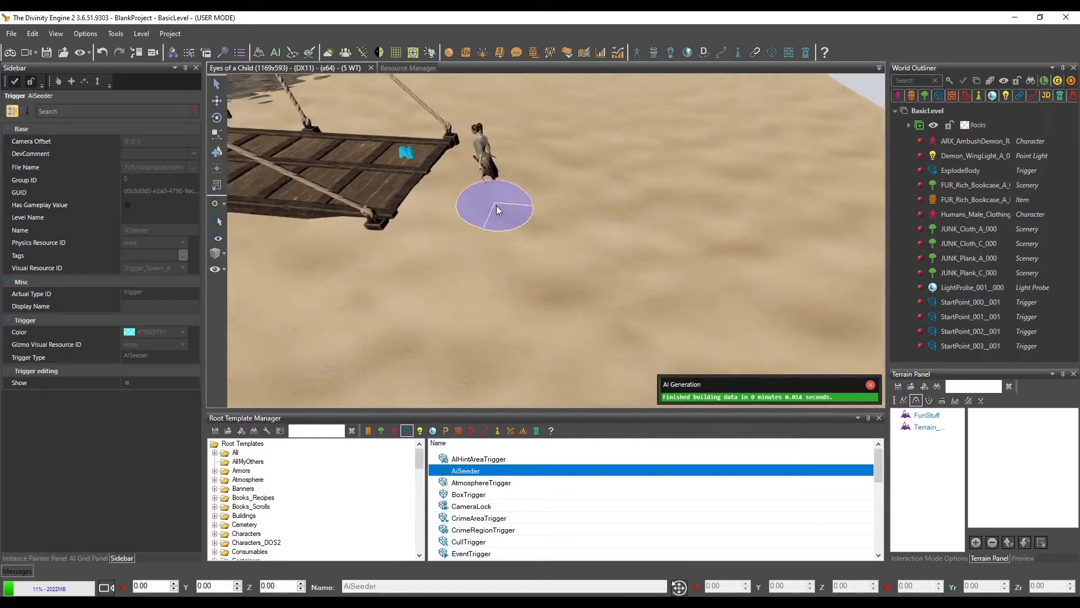
{"action": "scroll", "coordinate": [521, 215], "scroll_direction": "down", "scroll_amount": 3}
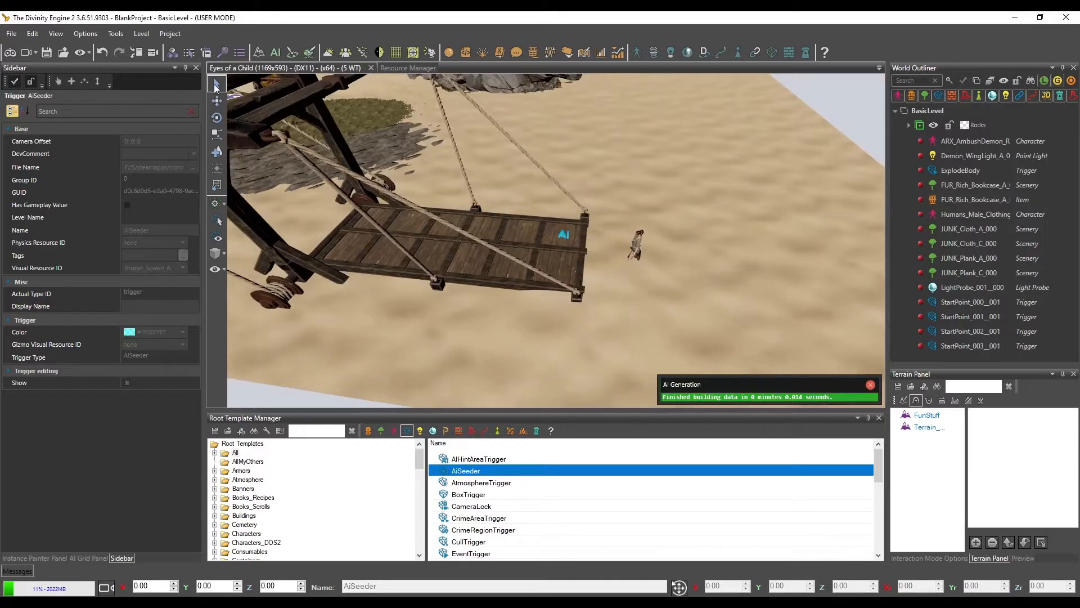
Partially generate the AI grid within a rectangular region around the lowered drawbridge's platform and the nearby character
{"action": "left_click", "coordinate": [90, 558]}
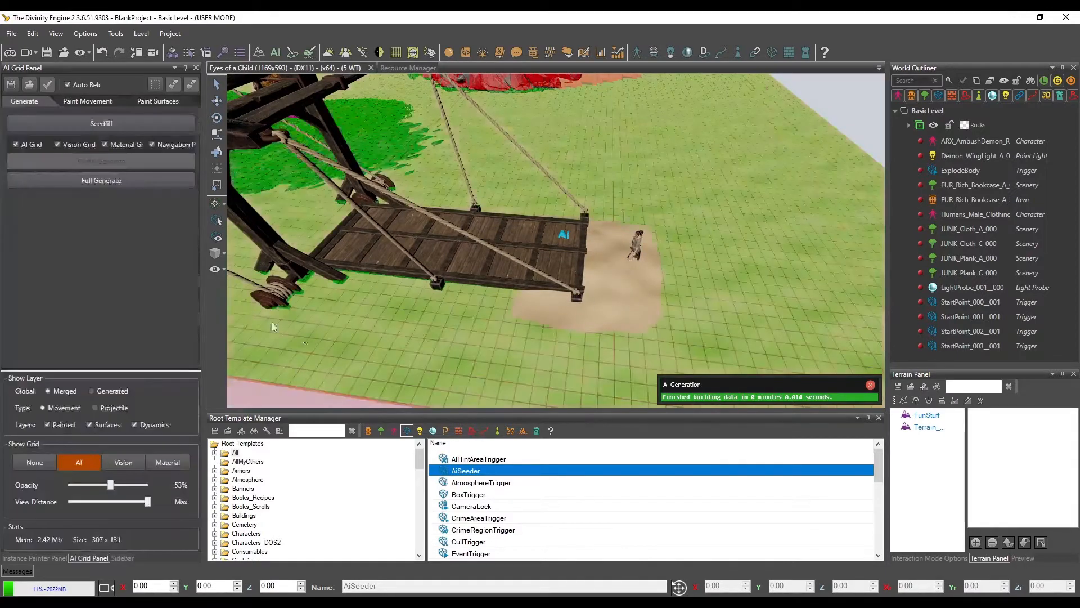
{"action": "middle_click_drag", "start_coordinate": [508, 303], "coordinate": [516, 234]}
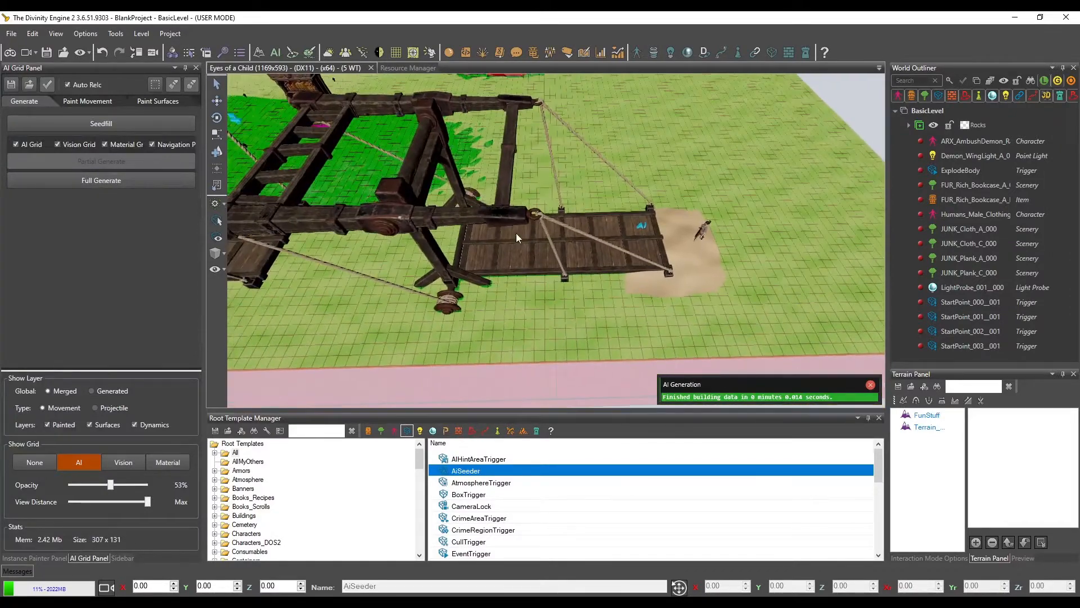
{"action": "middle_click_drag", "start_coordinate": [603, 283], "coordinate": [592, 295]}
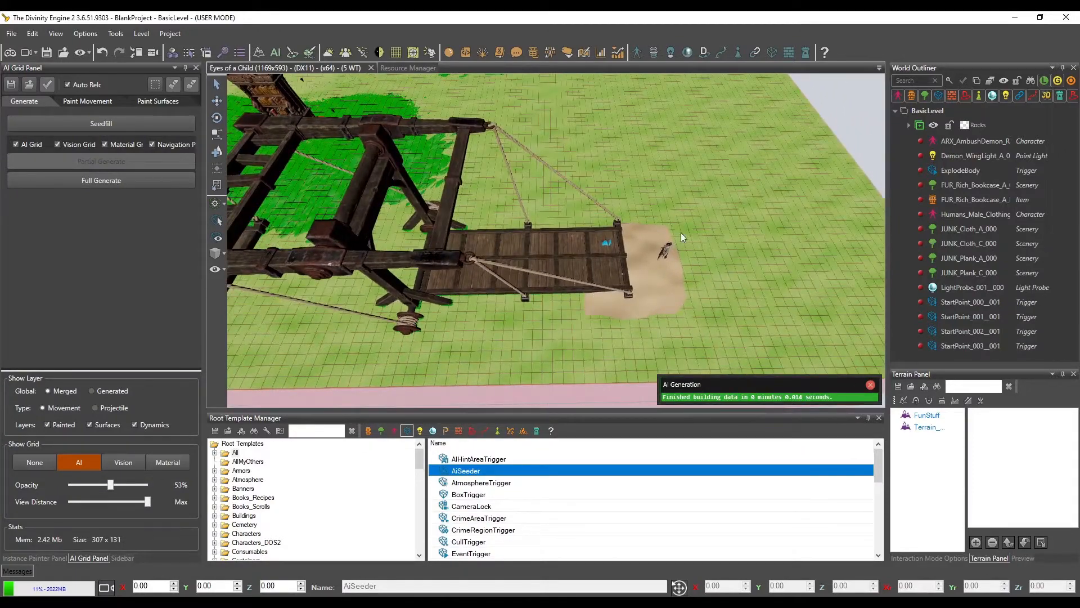
{"action": "left_click", "coordinate": [157, 86]}
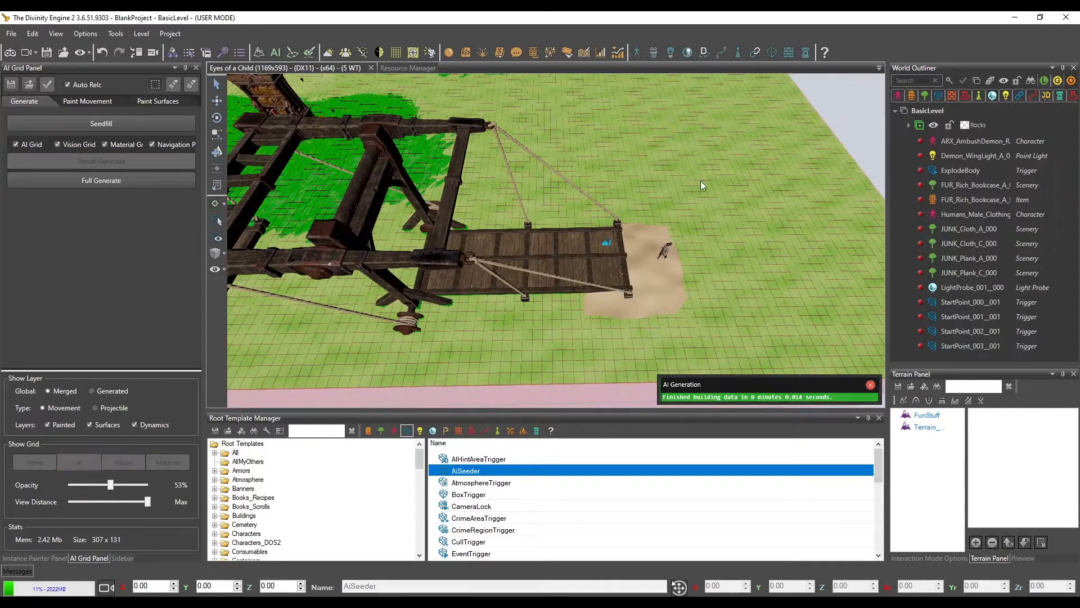
{"action": "left_click_drag", "start_coordinate": [701, 180], "coordinate": [313, 366]}
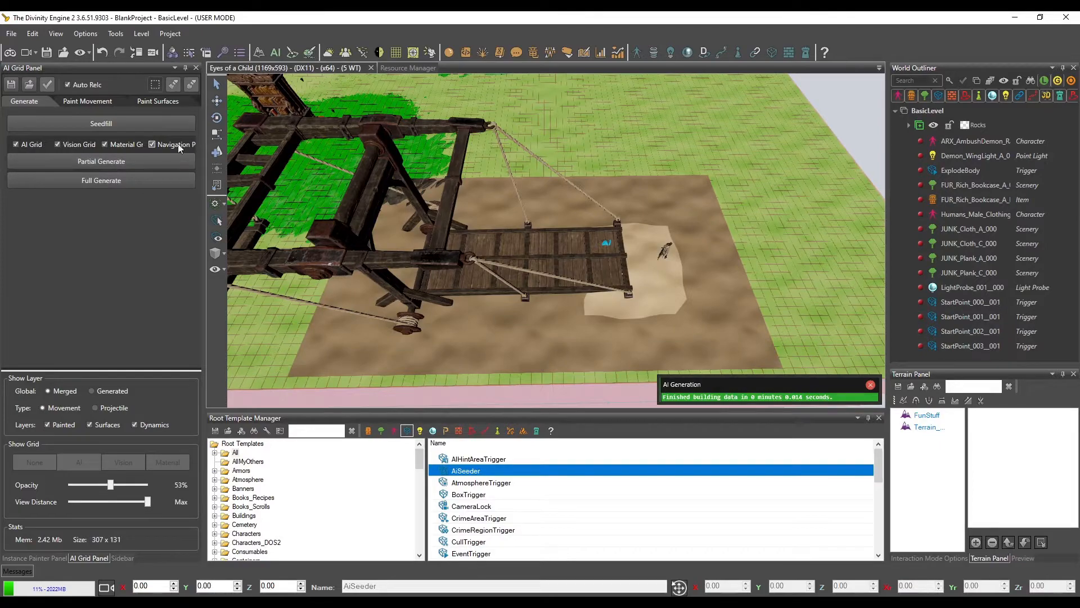
{"action": "left_click", "coordinate": [100, 165]}
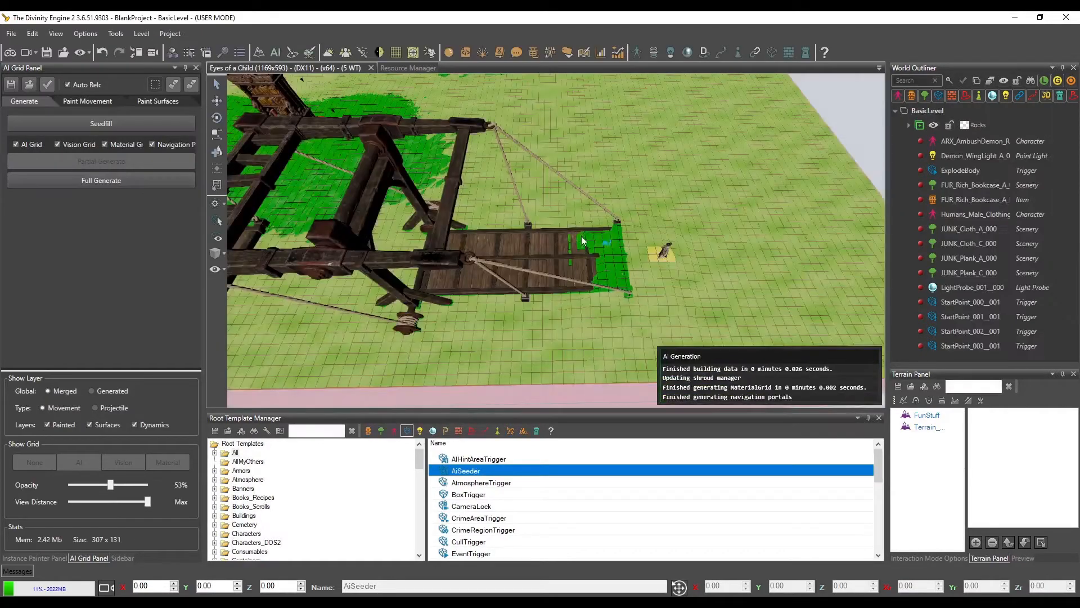
{"action": "middle_click_drag", "start_coordinate": [582, 275], "coordinate": [578, 253]}
{"action": "scroll", "coordinate": [565, 255], "scroll_direction": "up", "scroll_amount": 2}
{"action": "scroll", "coordinate": [566, 254], "scroll_direction": "up", "scroll_amount": 4}
{"action": "scroll", "coordinate": [538, 198], "scroll_direction": "down", "scroll_amount": 4}
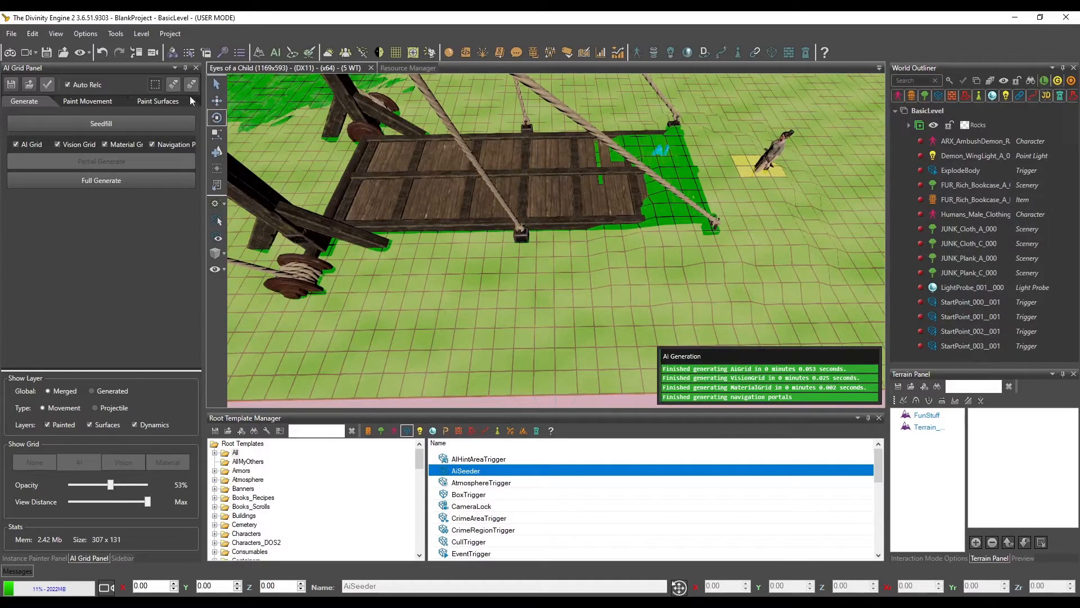
Return to object selection, select the drawbridge and inspect the AI grid around its platform
{"action": "left_click", "coordinate": [217, 85]}
{"action": "left_click", "coordinate": [574, 305]}
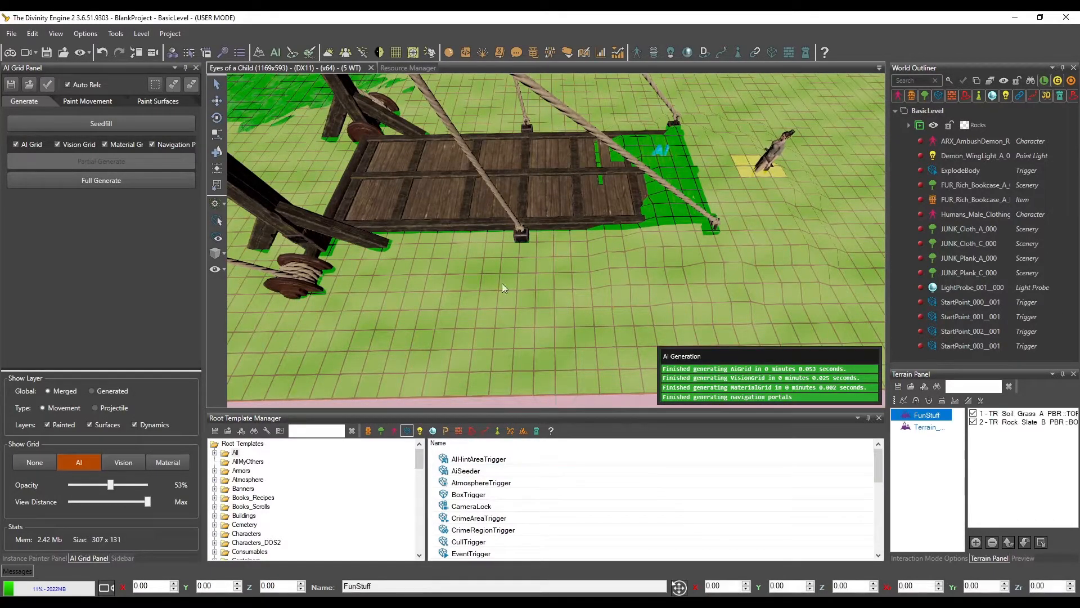
{"action": "scroll", "coordinate": [380, 239], "scroll_direction": "down", "scroll_amount": 5}
{"action": "middle_click_drag", "start_coordinate": [504, 268], "coordinate": [508, 268]}
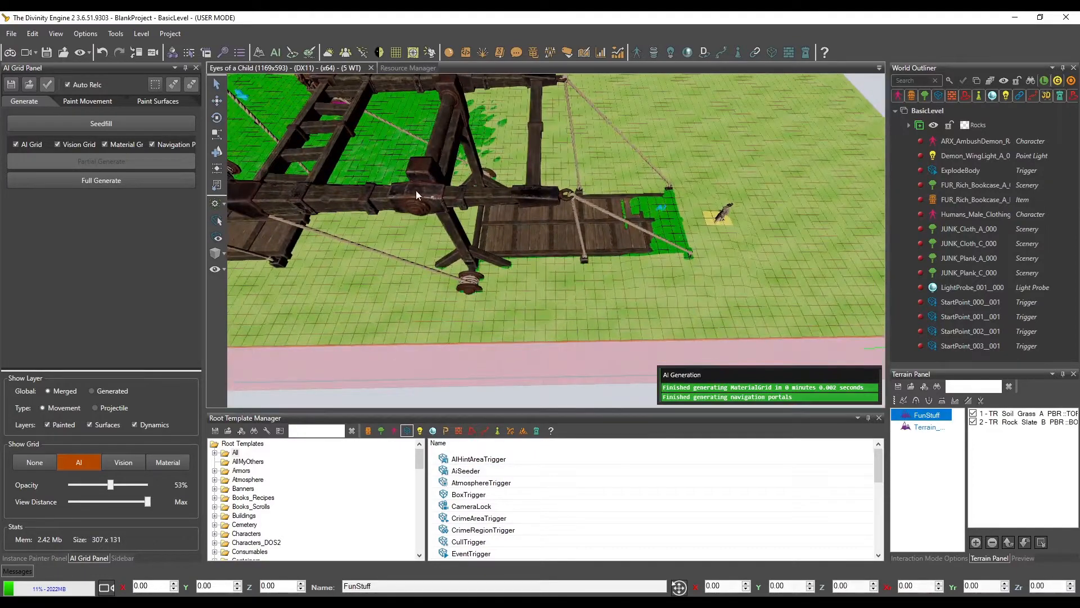
{"action": "left_click", "coordinate": [458, 198]}
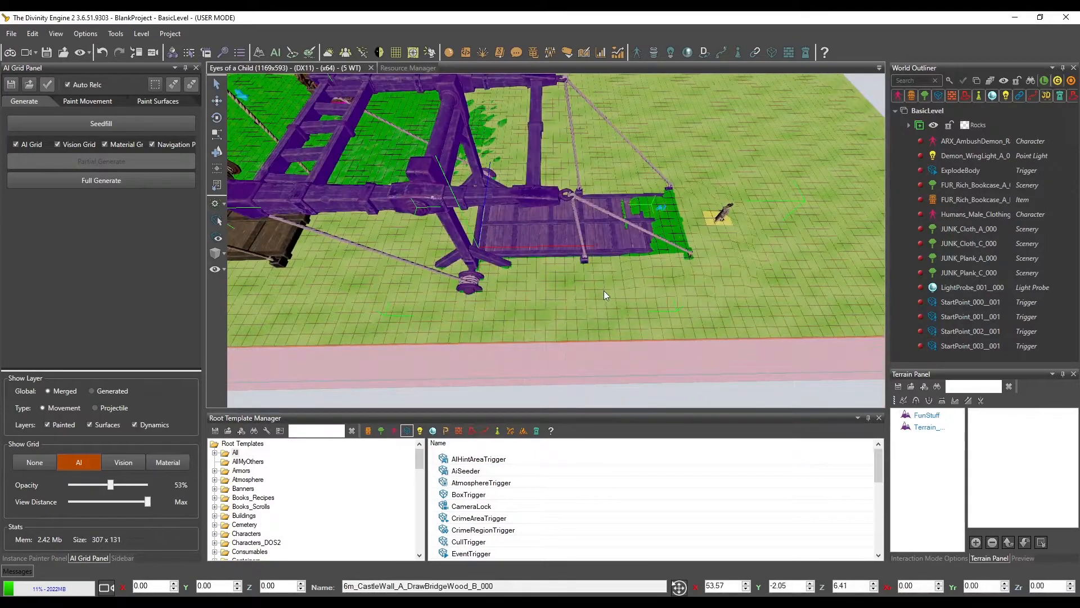
{"action": "middle_click_drag", "start_coordinate": [604, 291], "coordinate": [573, 280], "text": "alt"}
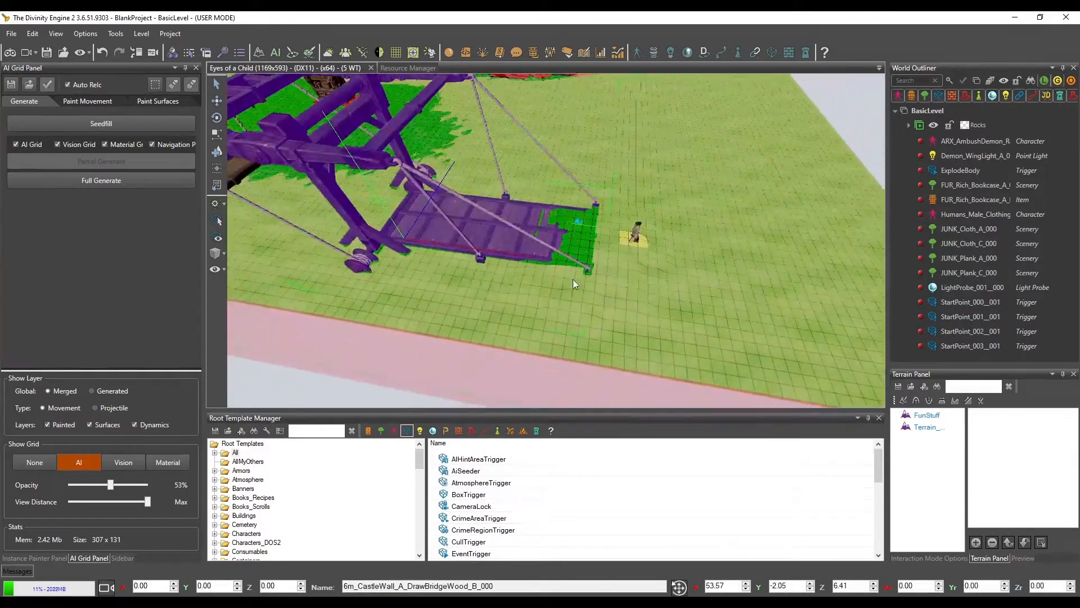
Start game mode and walk the character from the sand onto the drawbridge platform
{"action": "left_click", "coordinate": [10, 54]}
{"action": "left_click", "coordinate": [515, 388]}
{"action": "key", "text": "ctrl+g"}
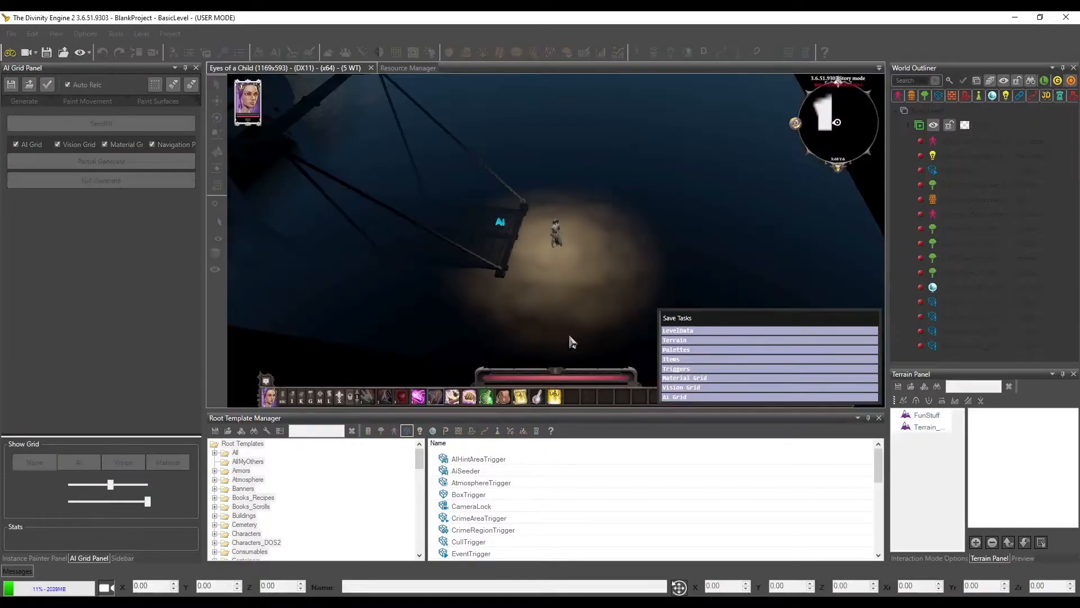
{"action": "left_click", "coordinate": [453, 222]}
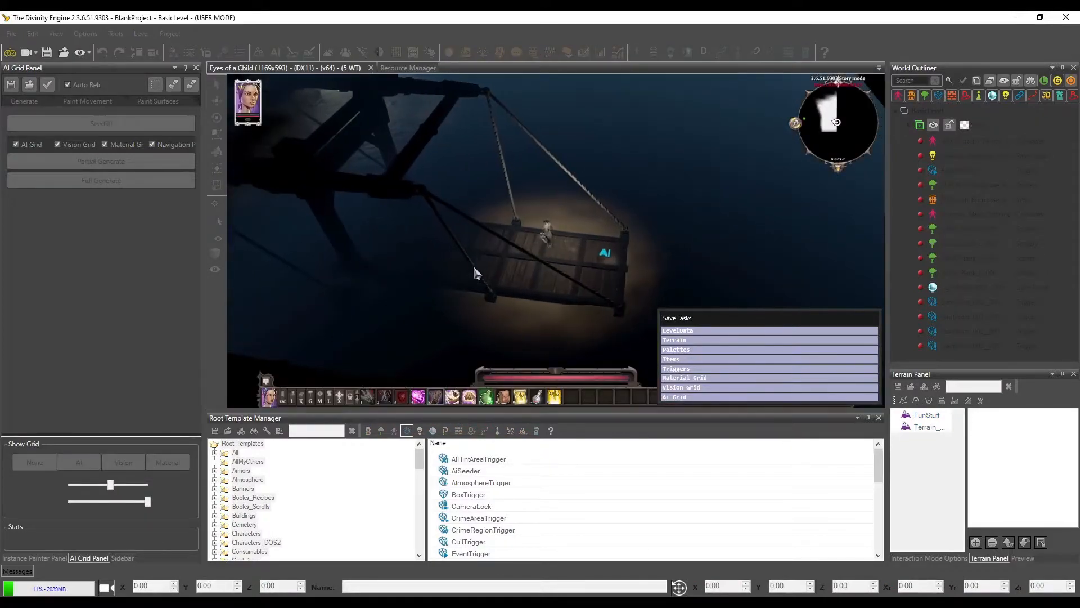
{"action": "left_click", "coordinate": [471, 269]}
{"action": "middle_click_drag", "start_coordinate": [508, 295], "coordinate": [543, 285]}
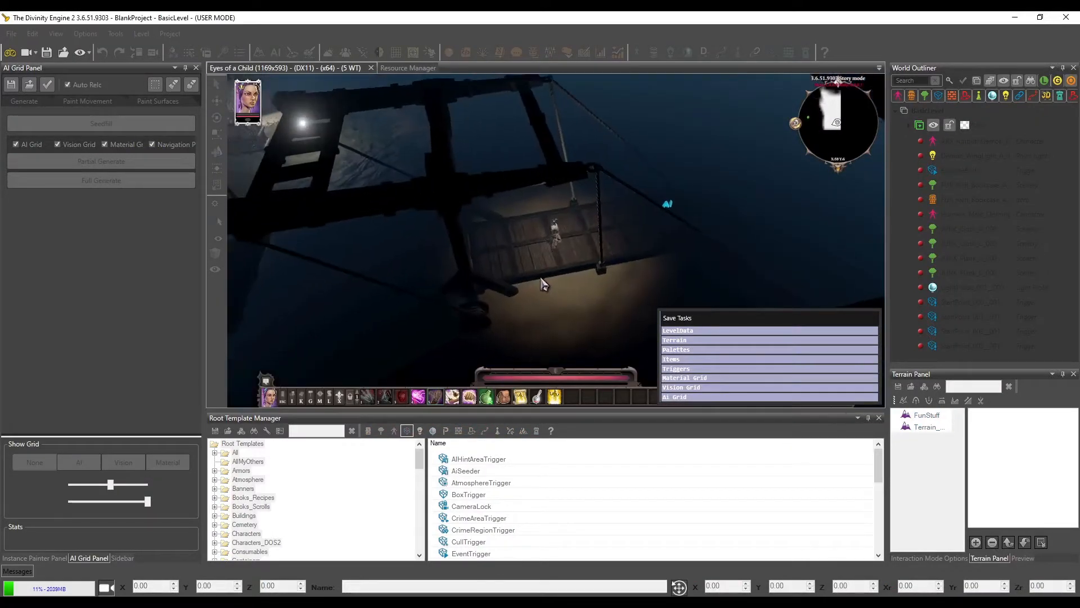
{"action": "scroll", "coordinate": [542, 284], "scroll_direction": "up", "scroll_amount": 5}
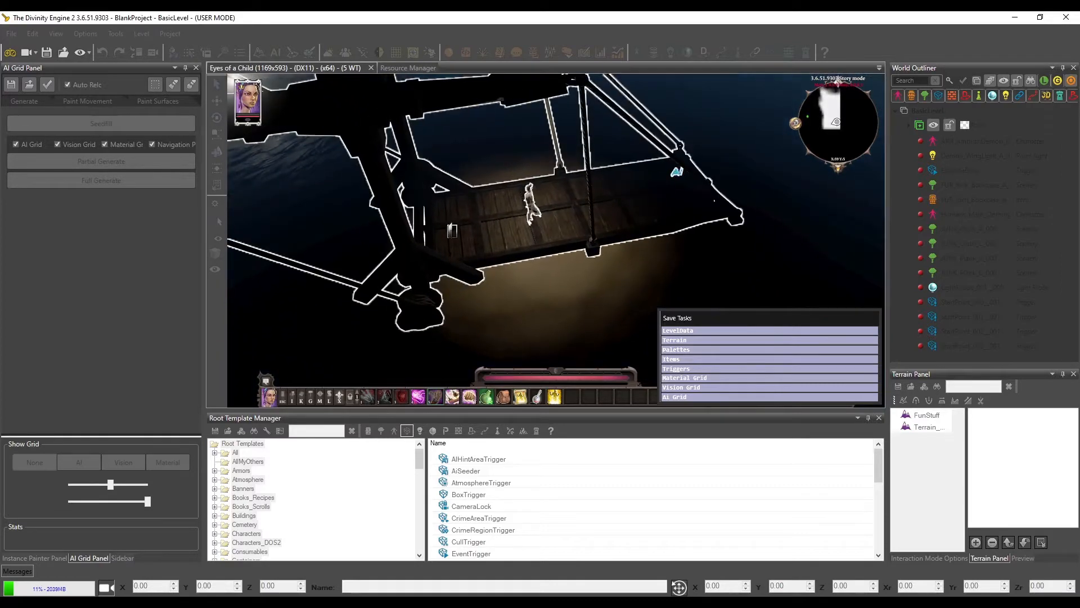
{"action": "middle_click_drag", "start_coordinate": [449, 239], "coordinate": [530, 269]}
{"action": "key", "text": "s"}
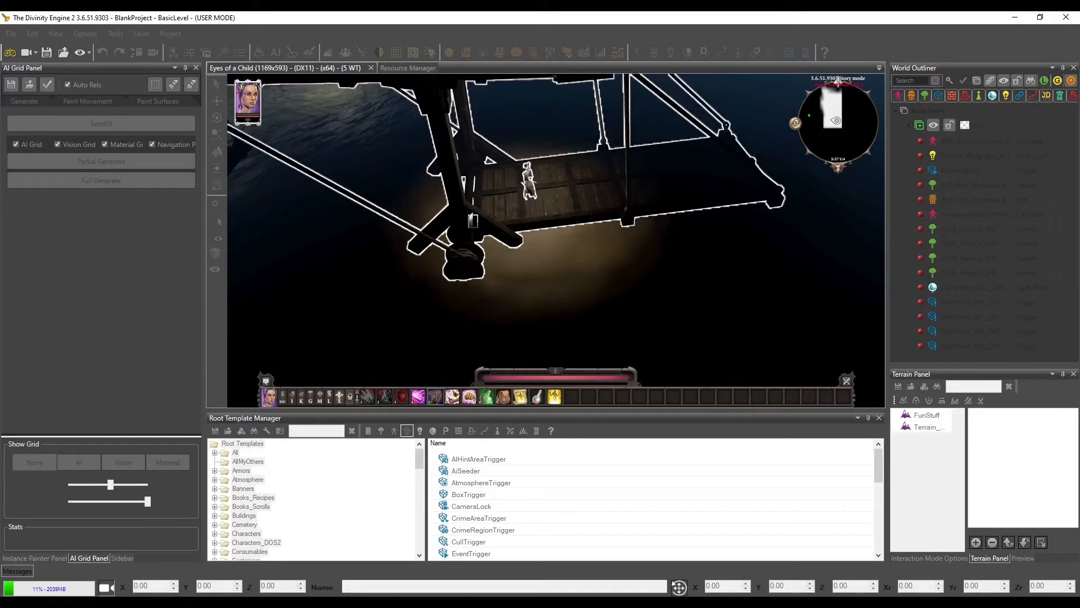
Walk the character off the drawbridge's inner end, back out to the sand beyond its outer end, and exit game mode
{"action": "left_click", "coordinate": [394, 199]}
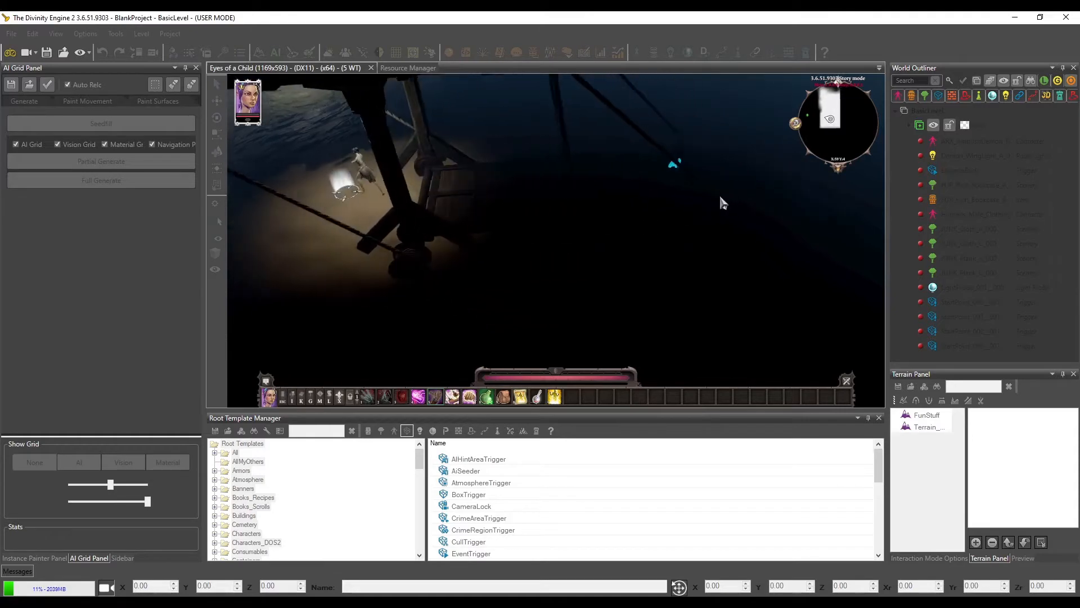
{"action": "left_click", "coordinate": [771, 183]}
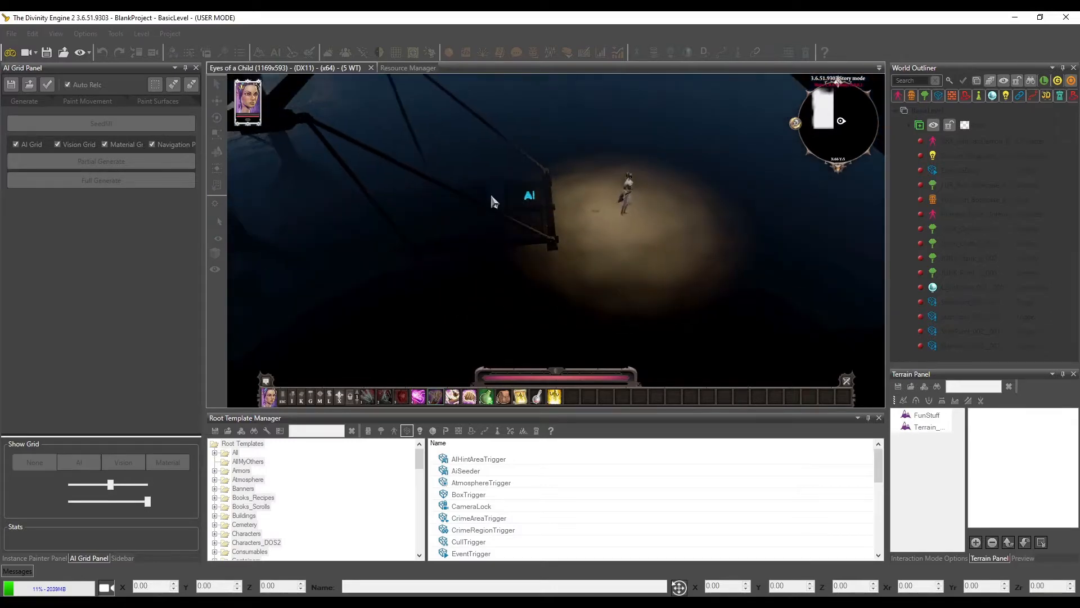
{"action": "left_click", "coordinate": [10, 52]}
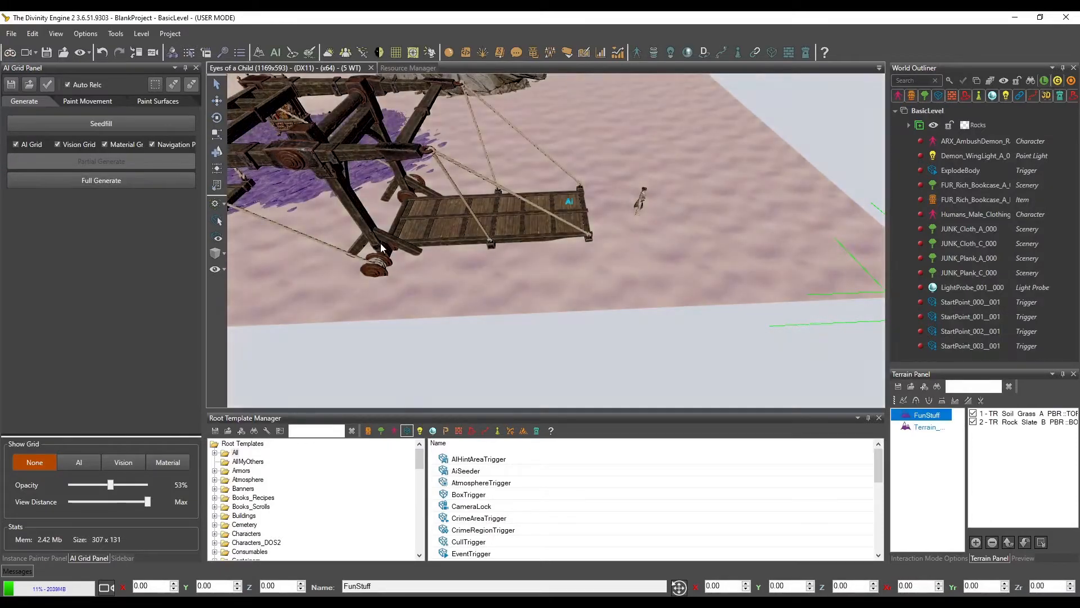
Select the drawbridge and examine the base, combat and fade sections of its item properties
{"action": "middle_click_drag", "start_coordinate": [376, 235], "coordinate": [416, 246]}
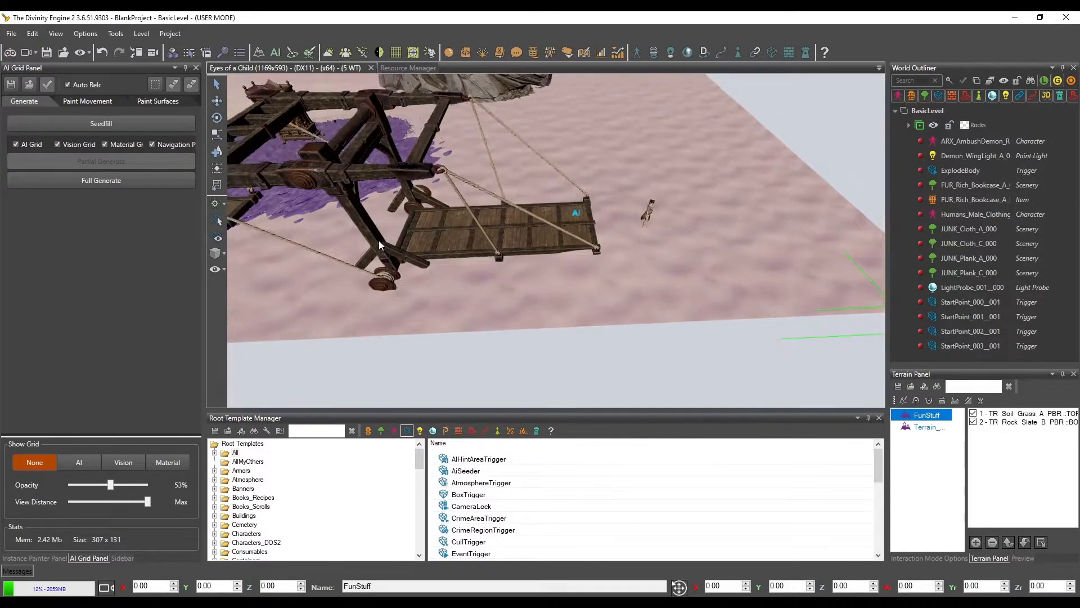
{"action": "left_click", "coordinate": [434, 241]}
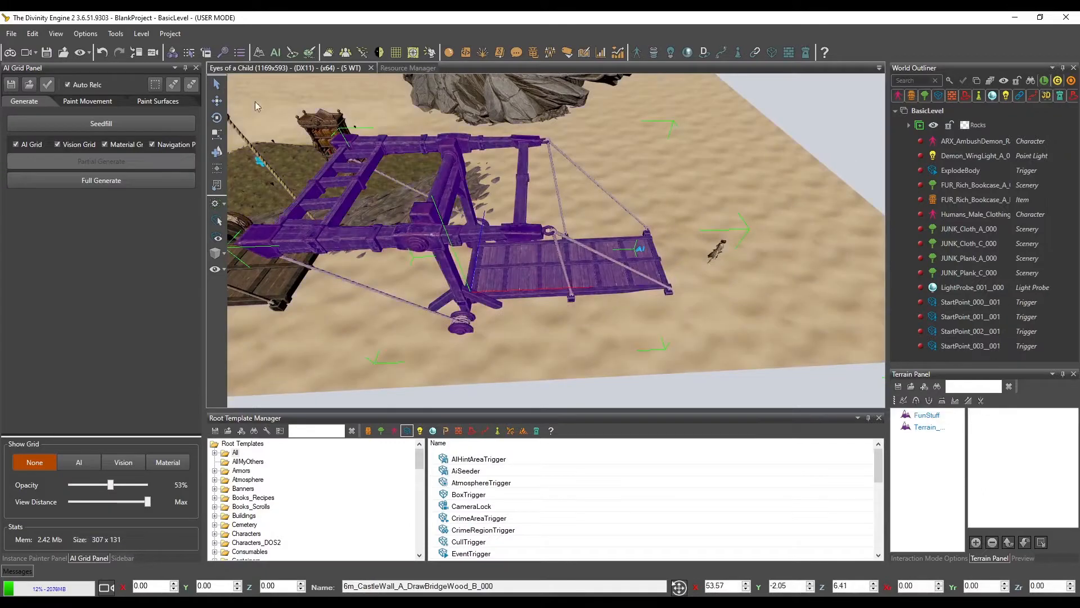
{"action": "left_click", "coordinate": [131, 558]}
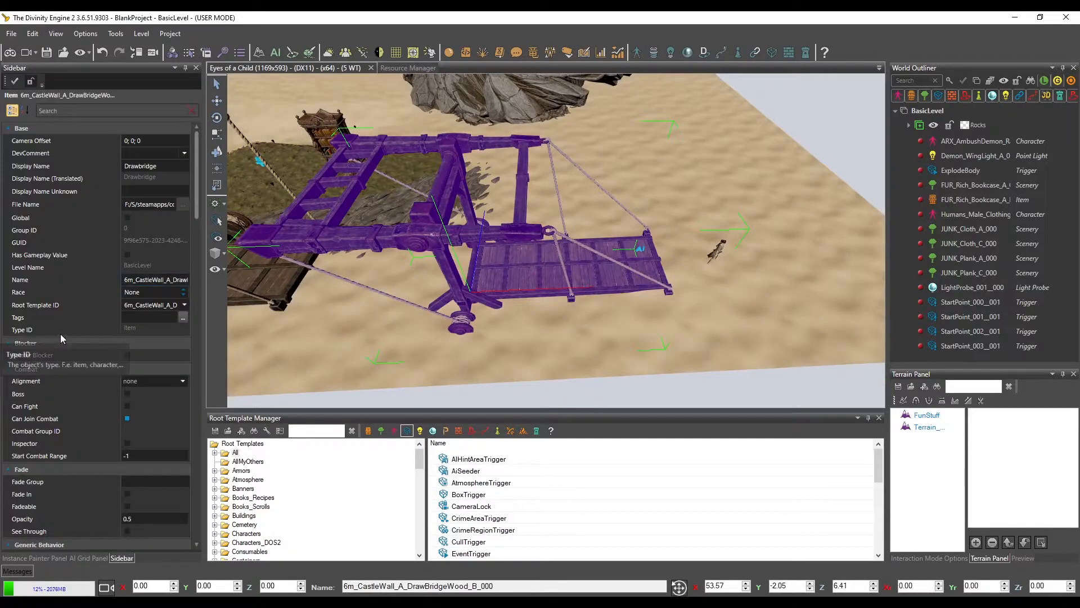
{"action": "scroll", "coordinate": [60, 334], "scroll_direction": "down", "scroll_amount": 1}
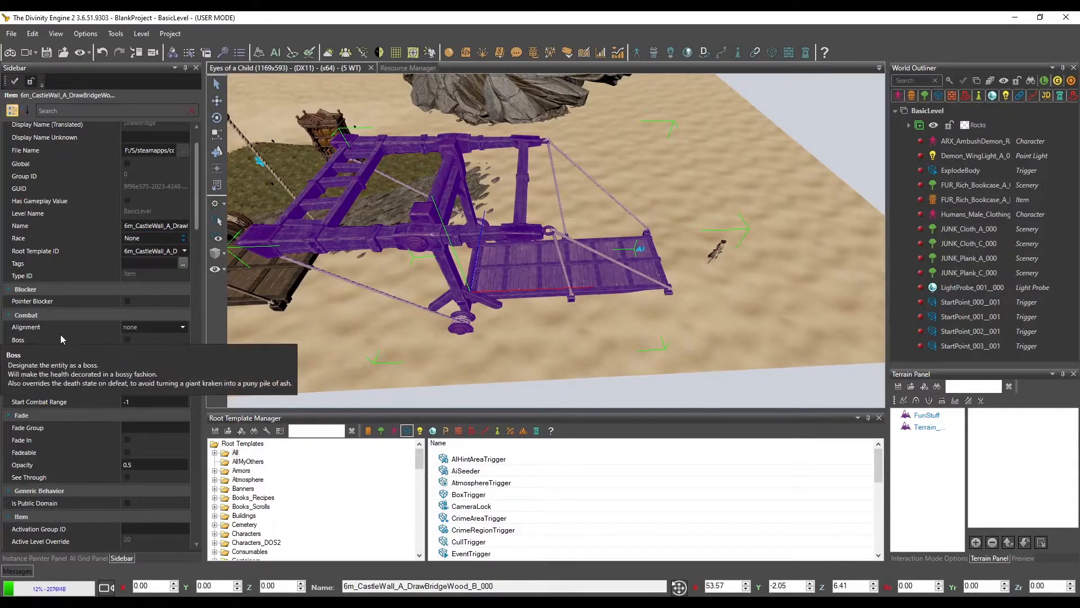
{"action": "scroll", "coordinate": [60, 334], "scroll_direction": "down", "scroll_amount": 4}
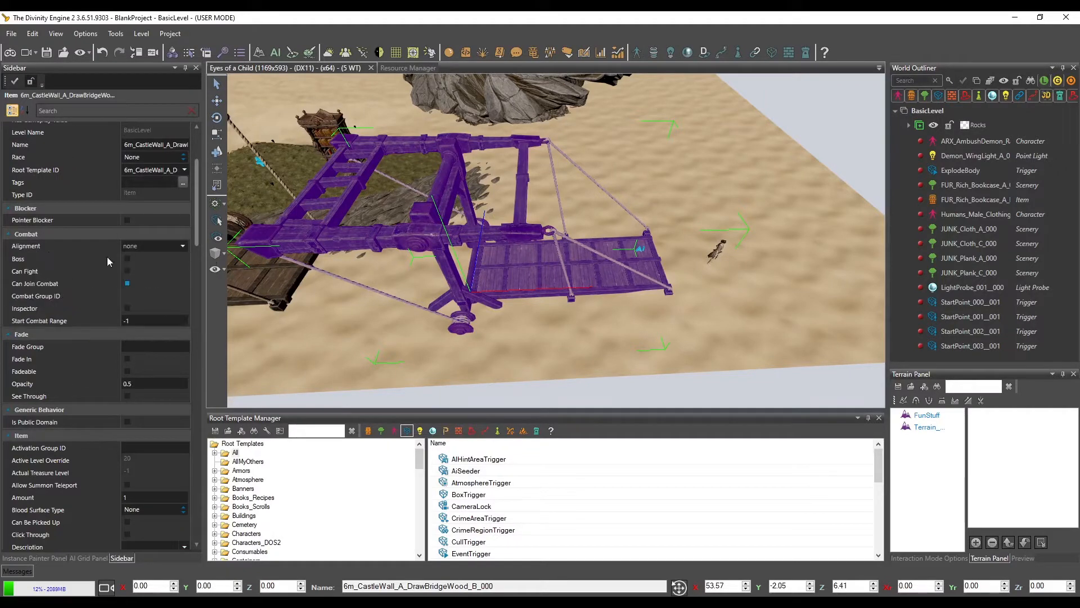
{"action": "left_click_drag", "start_coordinate": [195, 189], "coordinate": [200, 217]}
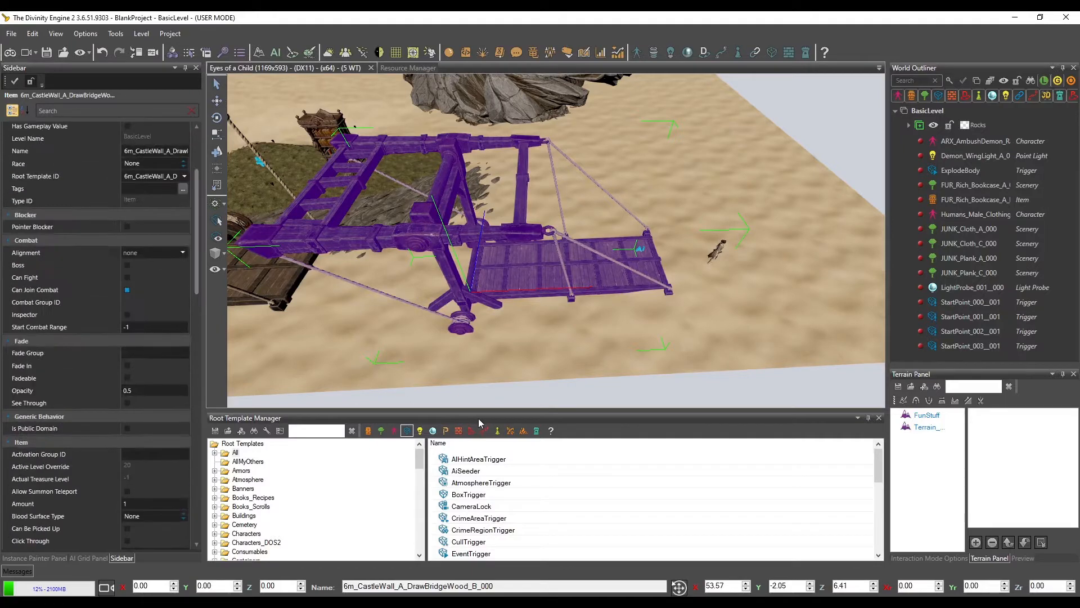
List the item templates and review the drawbridge's Walk On and Walk Through settings
{"action": "left_click", "coordinate": [380, 432]}
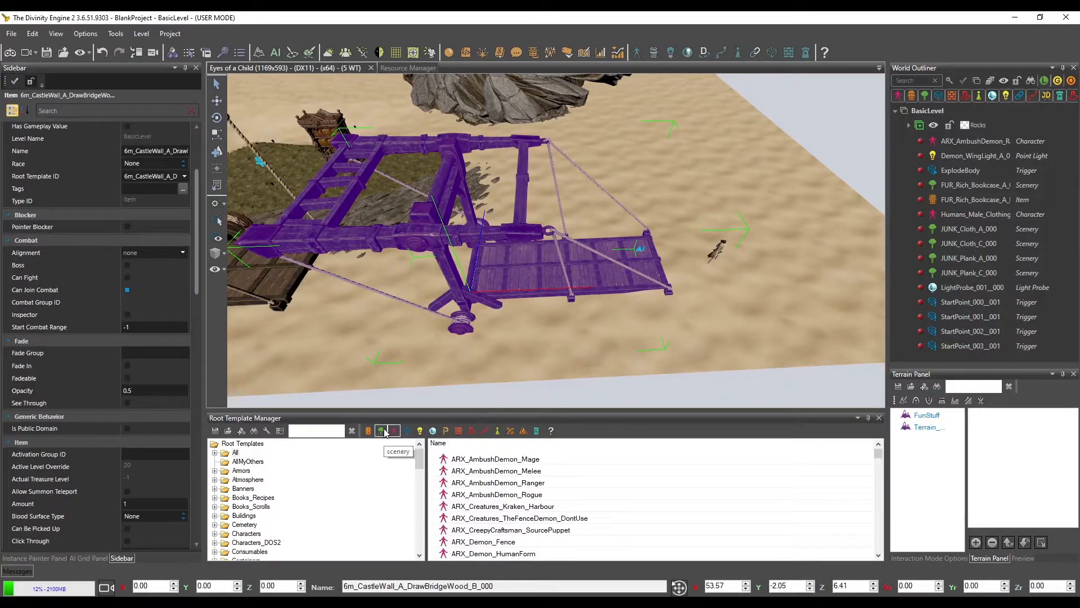
{"action": "left_click", "coordinate": [368, 431]}
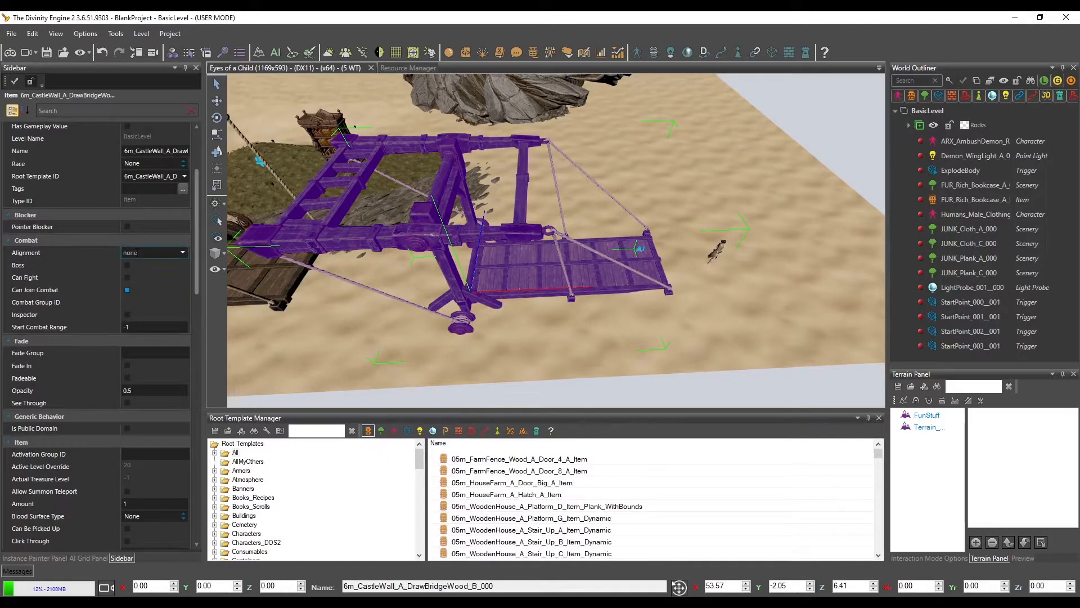
{"action": "left_click_drag", "start_coordinate": [195, 231], "coordinate": [237, 441]}
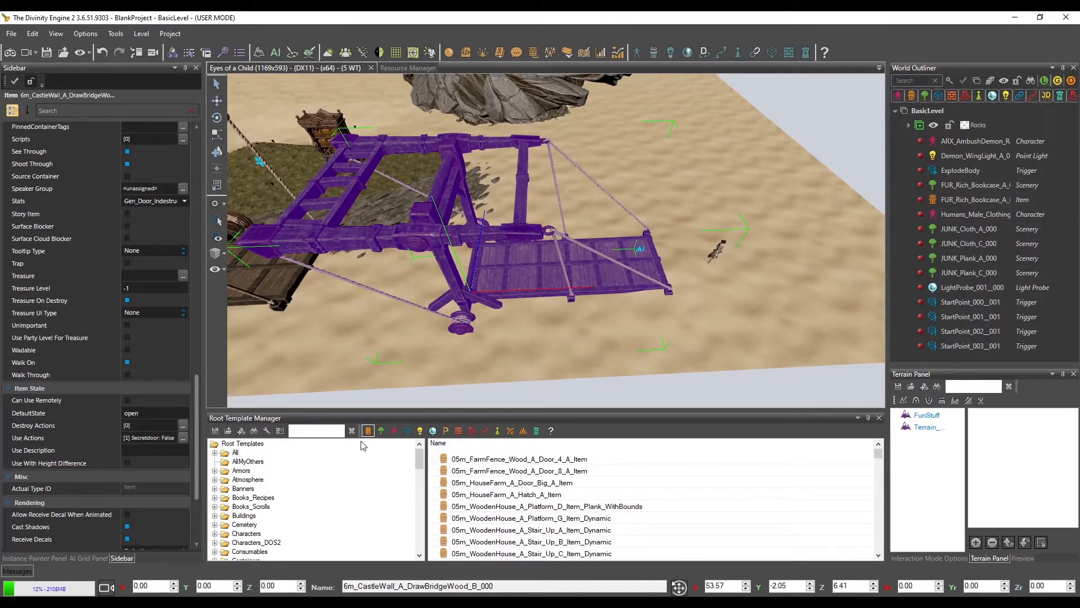
Search the scenery templates for "bridge" and preview the stone wall bridge pieces and 3m_HarbourBridge_A
{"action": "left_click", "coordinate": [381, 431]}
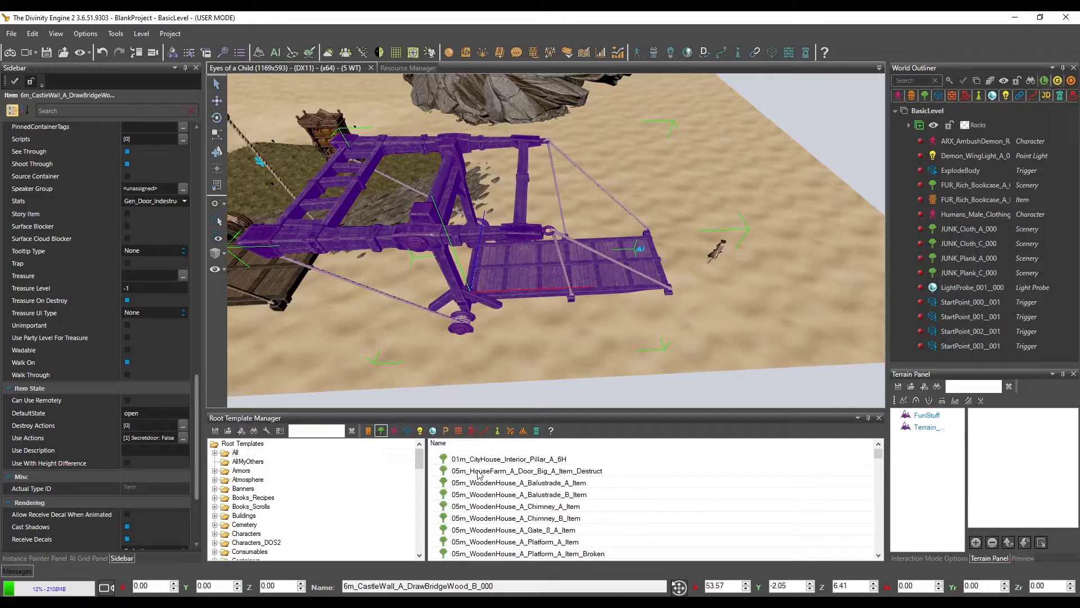
{"action": "type", "text": "bridge"}
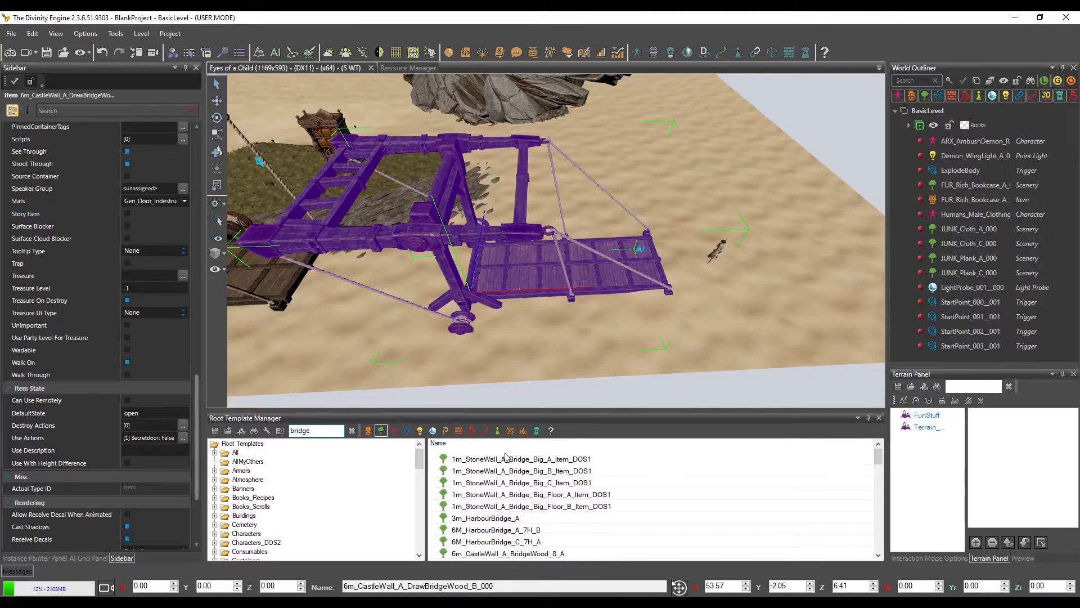
{"action": "left_click", "coordinate": [505, 458]}
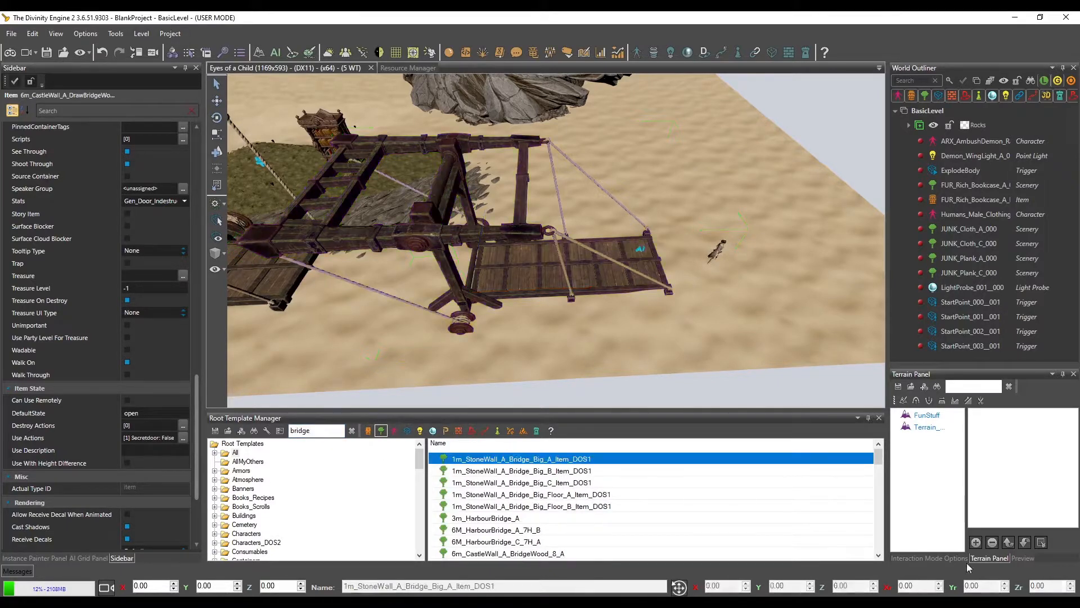
{"action": "left_click", "coordinate": [1022, 558]}
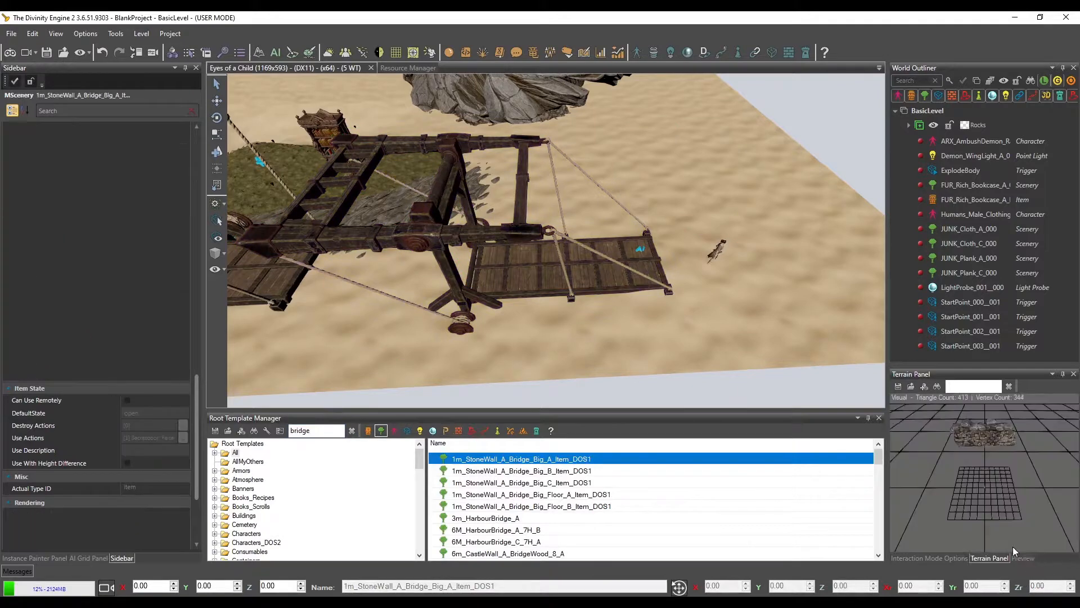
{"action": "left_click", "coordinate": [515, 473]}
{"action": "left_click", "coordinate": [521, 494]}
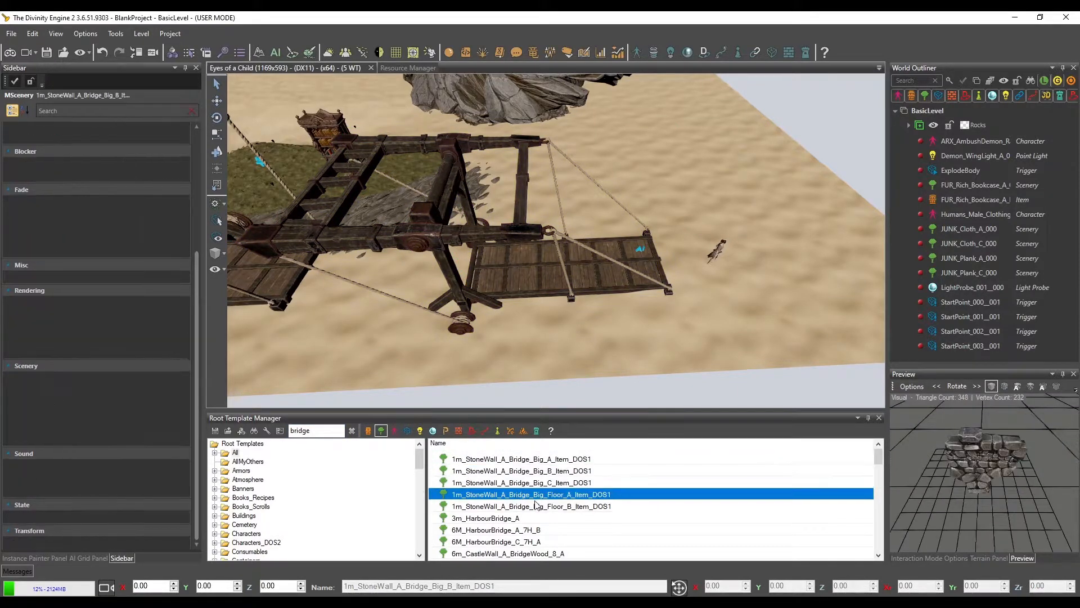
{"action": "left_click", "coordinate": [485, 518]}
{"action": "middle_click_drag", "start_coordinate": [948, 468], "coordinate": [431, 376]}
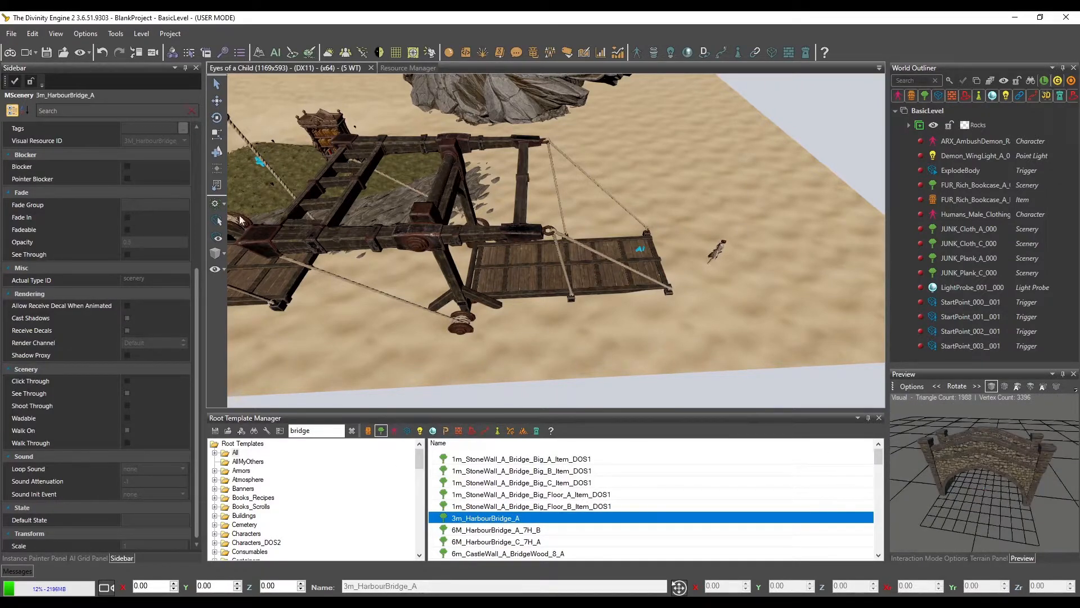
Place the 3m_HarbourBridge_A scenery on the sand near the rocks, at about X 69.43, Z 14.52, and select it
{"action": "left_click", "coordinate": [673, 187]}
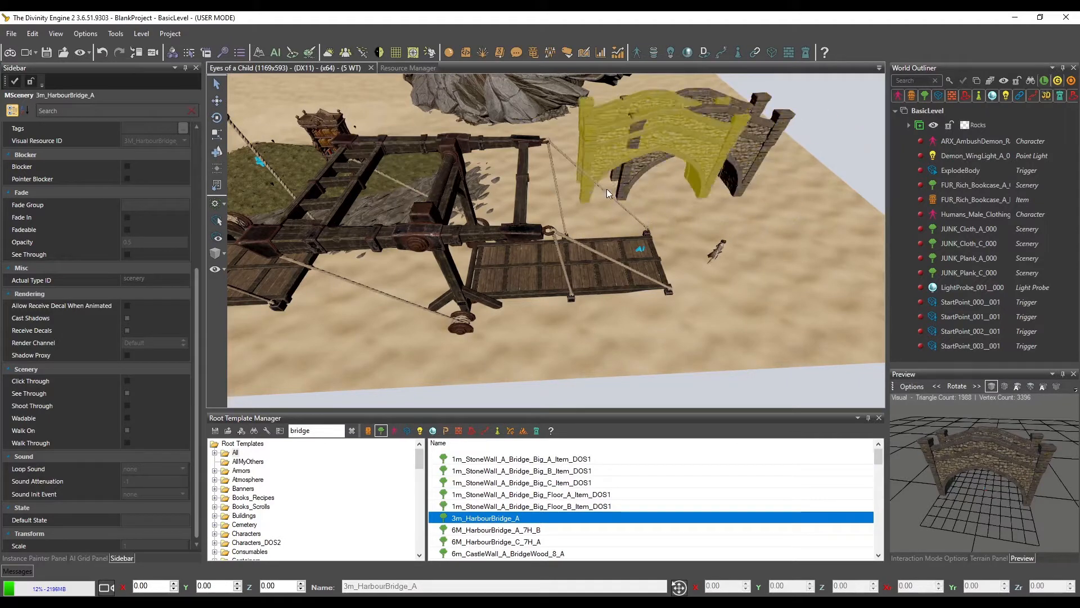
{"action": "middle_click_drag", "start_coordinate": [820, 261], "coordinate": [721, 258]}
{"action": "scroll", "coordinate": [721, 257], "scroll_direction": "up", "scroll_amount": 3}
{"action": "left_click", "coordinate": [548, 244]}
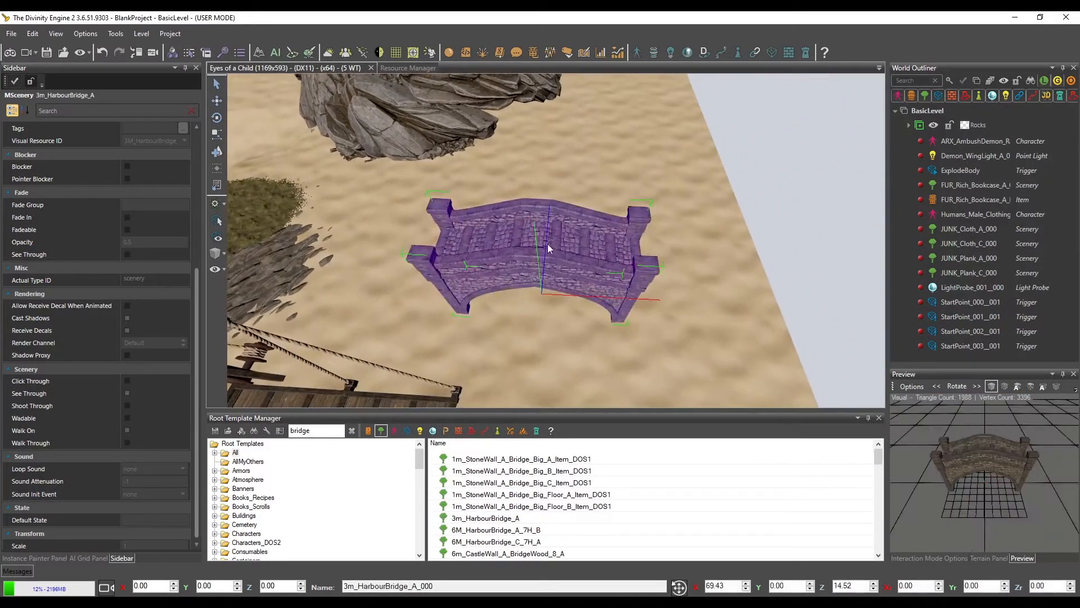
Lower the harbour bridge into the sand to about Y -4.91 and review its scenery properties
{"action": "middle_click_drag", "start_coordinate": [659, 282], "coordinate": [644, 266]}
{"action": "left_click_drag", "start_coordinate": [537, 240], "coordinate": [542, 304]}
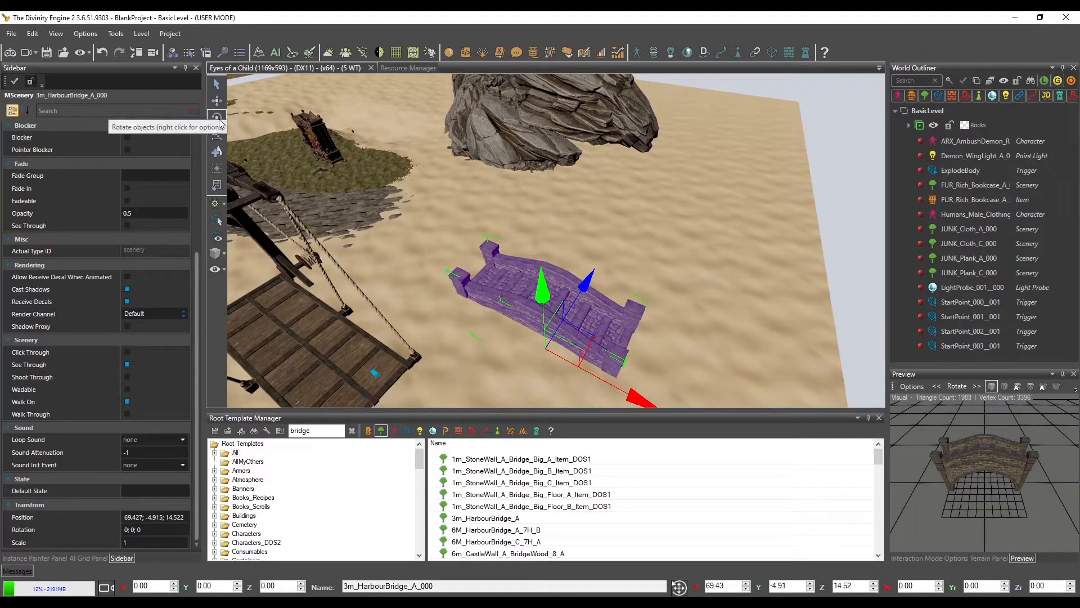
{"action": "middle_click_drag", "start_coordinate": [502, 226], "coordinate": [576, 218]}
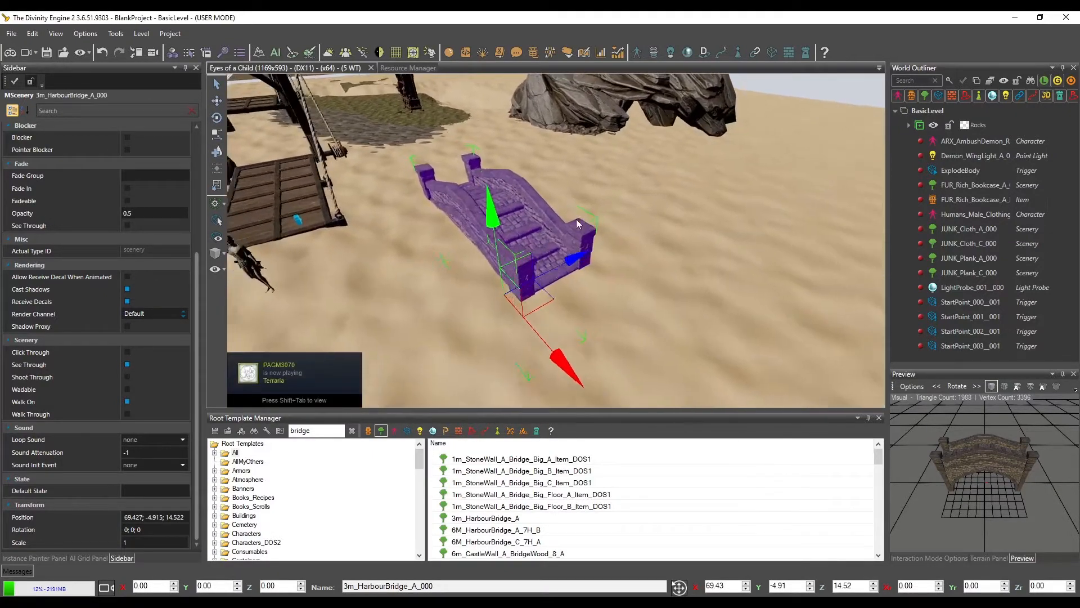
{"action": "scroll", "coordinate": [578, 222], "scroll_direction": "up", "scroll_amount": 3}
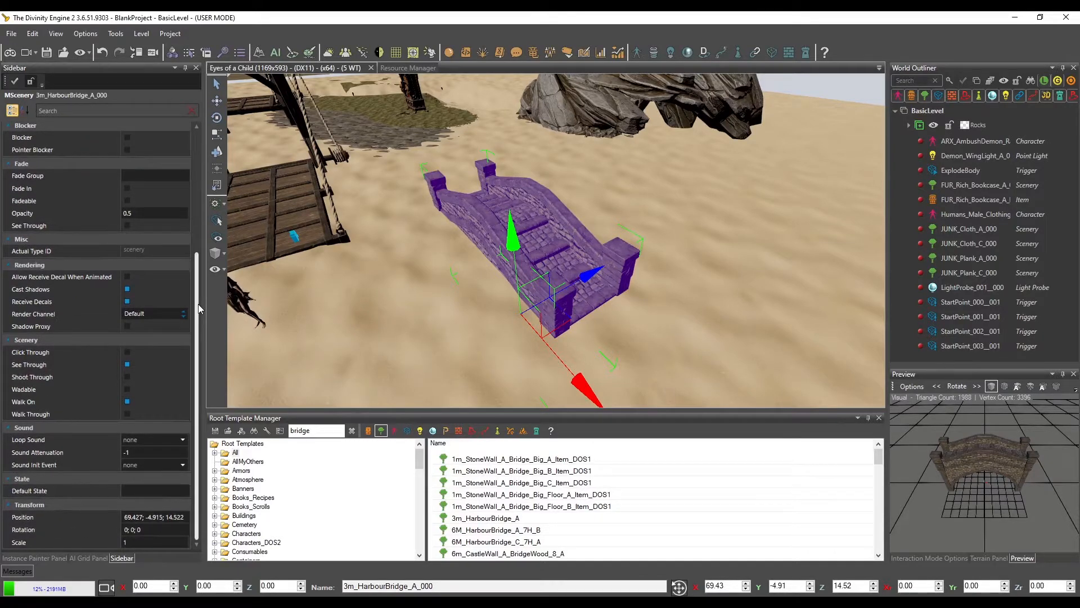
{"action": "left_click_drag", "start_coordinate": [199, 303], "coordinate": [220, 299]}
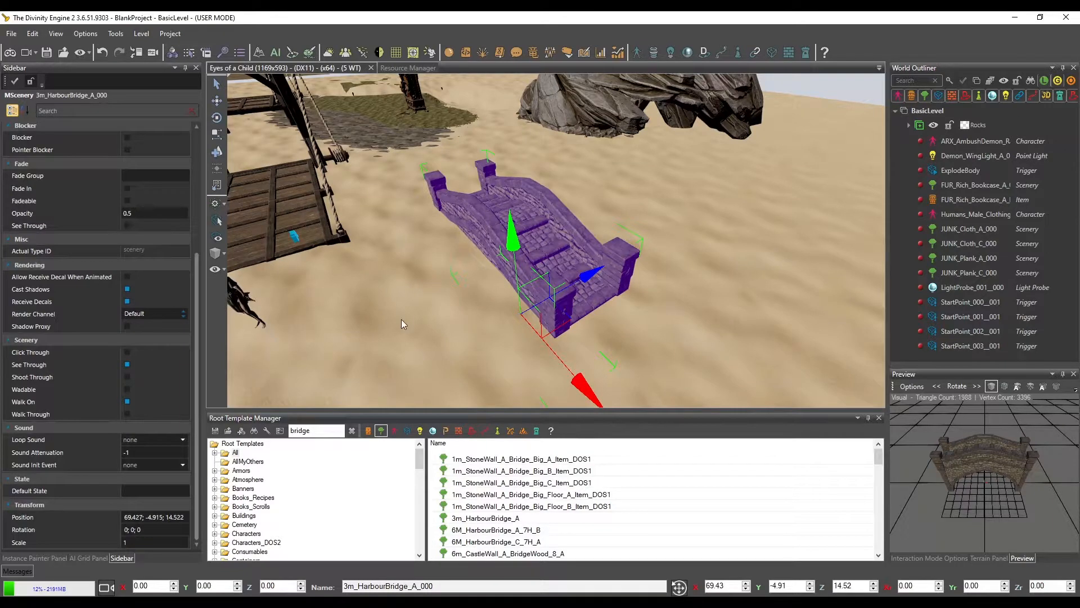
{"action": "middle_click_drag", "start_coordinate": [394, 326], "coordinate": [420, 338]}
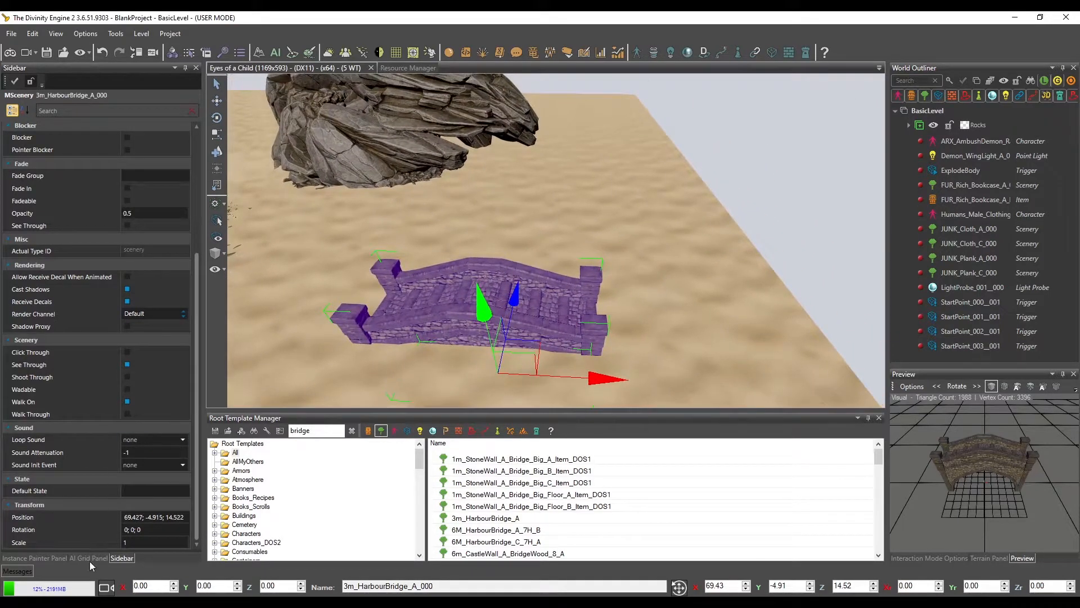
Partially generate the AI grid over an area enclosing the harbour bridge
{"action": "left_click", "coordinate": [85, 558]}
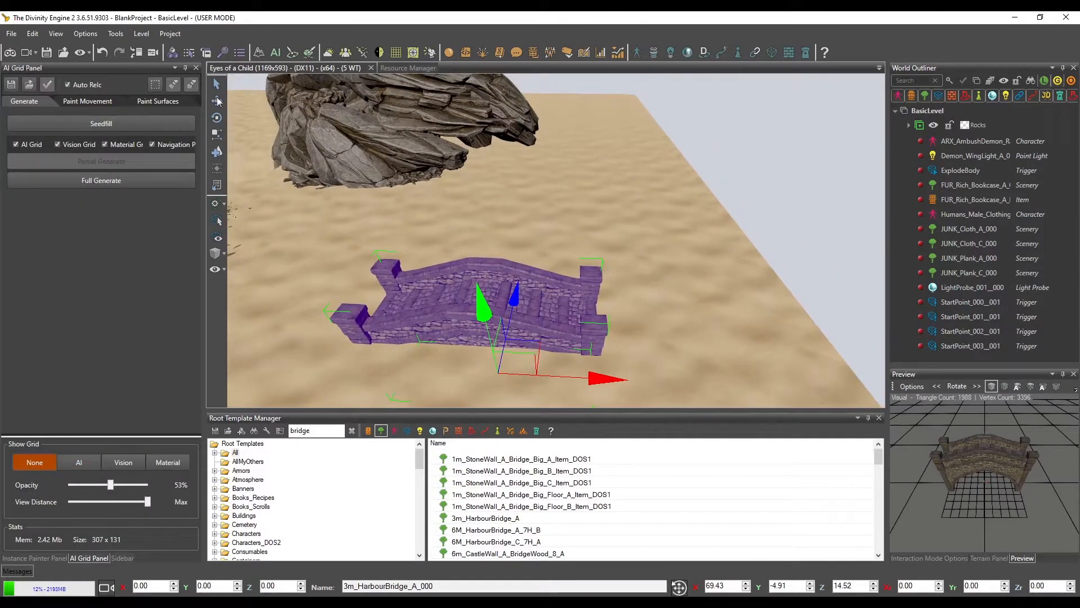
{"action": "left_click", "coordinate": [155, 84]}
{"action": "left_click_drag", "start_coordinate": [341, 230], "coordinate": [691, 403]}
{"action": "left_click", "coordinate": [78, 162]}
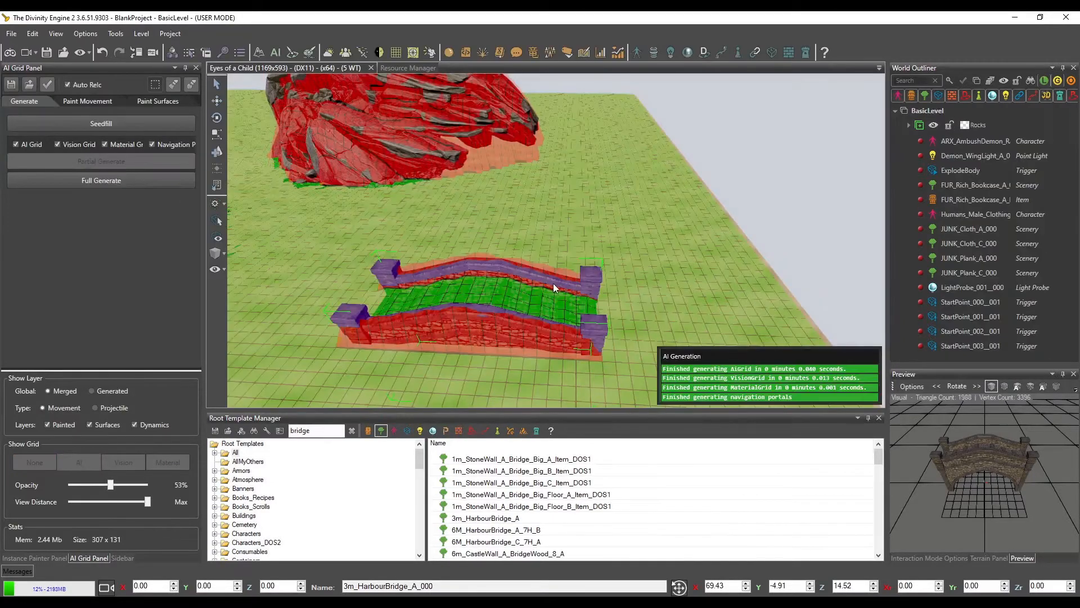
Inspect the AI grid on the harbour bridge and the nearby drawbridge, and turn the grid display off
{"action": "mouse_move", "coordinate": [559, 306]}
{"action": "middle_mouse_down"}
{"action": "mouse_move", "coordinate": [551, 281]}
{"action": "mouse_move", "coordinate": [548, 313]}
{"action": "middle_mouse_up"}
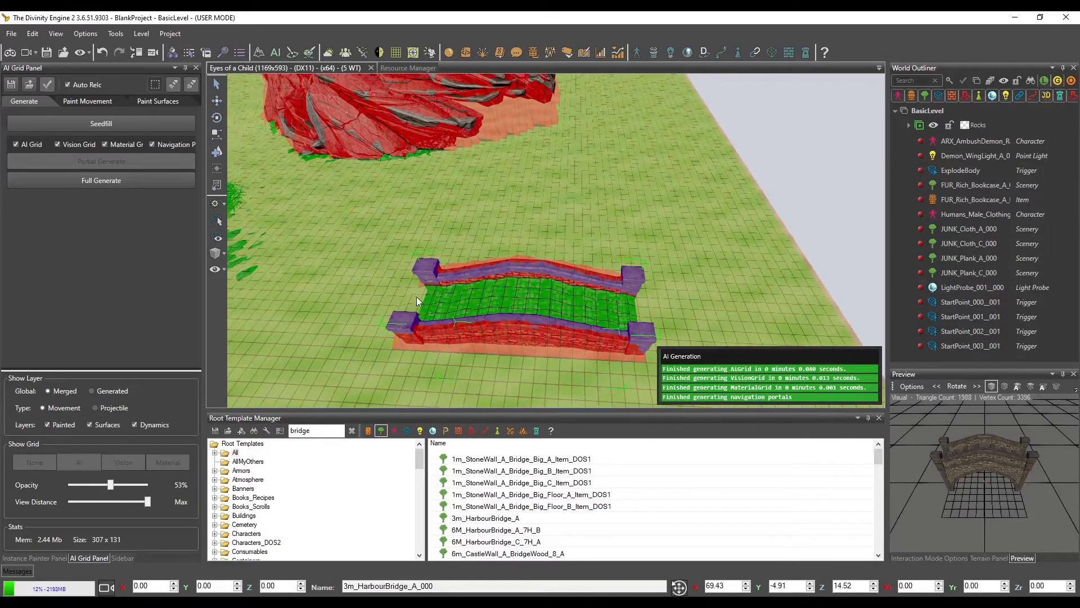
{"action": "middle_click_drag", "start_coordinate": [656, 315], "coordinate": [625, 300]}
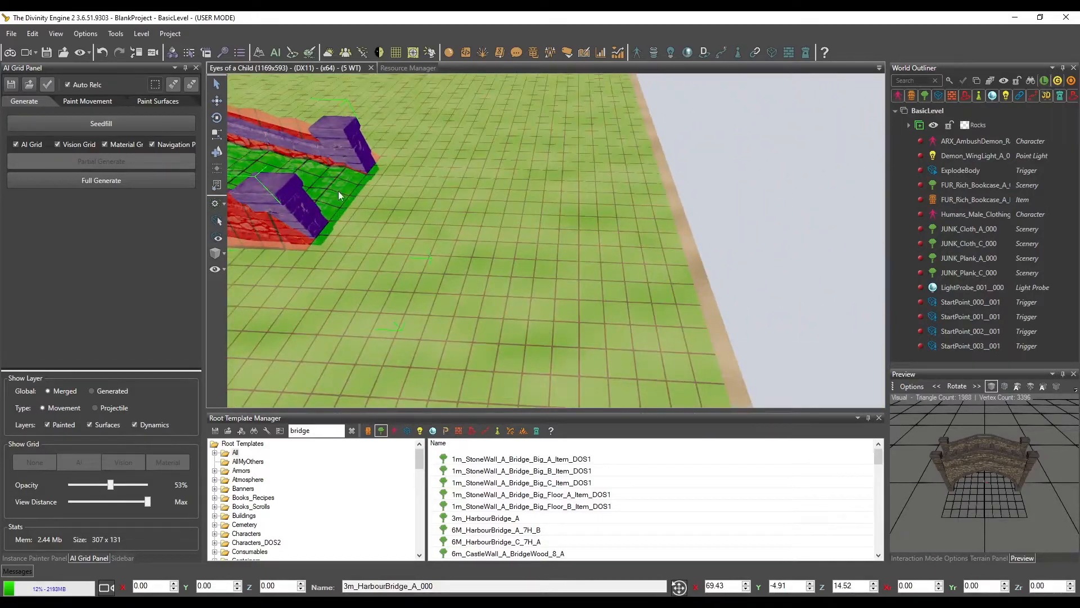
{"action": "middle_click_drag", "start_coordinate": [331, 238], "coordinate": [401, 214]}
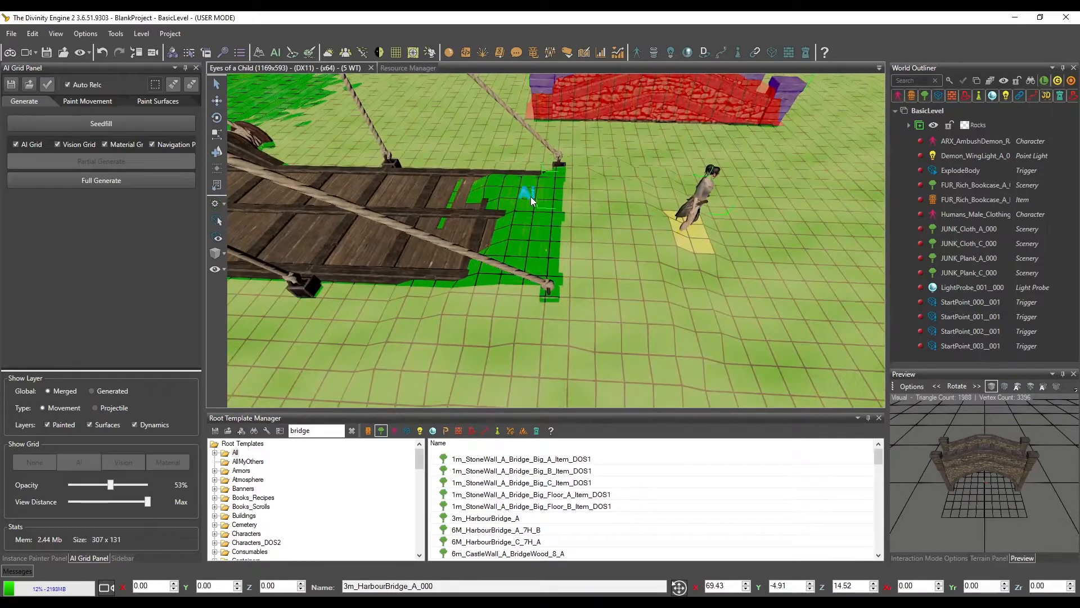
{"action": "middle_click_drag", "start_coordinate": [531, 255], "coordinate": [376, 274]}
{"action": "scroll", "coordinate": [508, 241], "scroll_direction": "down", "scroll_amount": 5}
{"action": "middle_click_drag", "start_coordinate": [511, 256], "coordinate": [481, 237]}
{"action": "scroll", "coordinate": [488, 235], "scroll_direction": "down", "scroll_amount": 3}
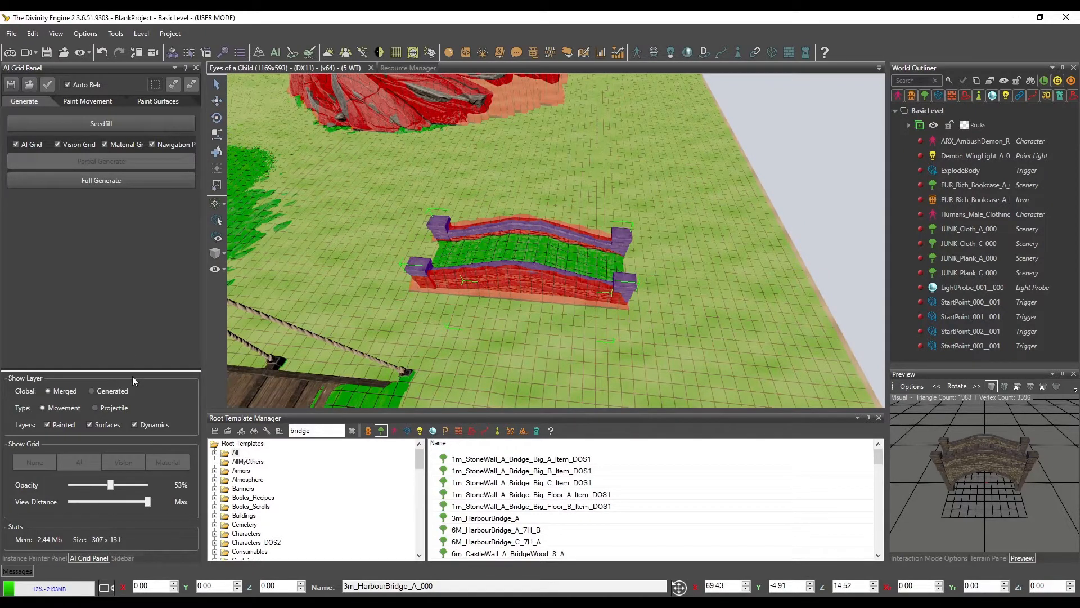
{"action": "left_click", "coordinate": [41, 460]}
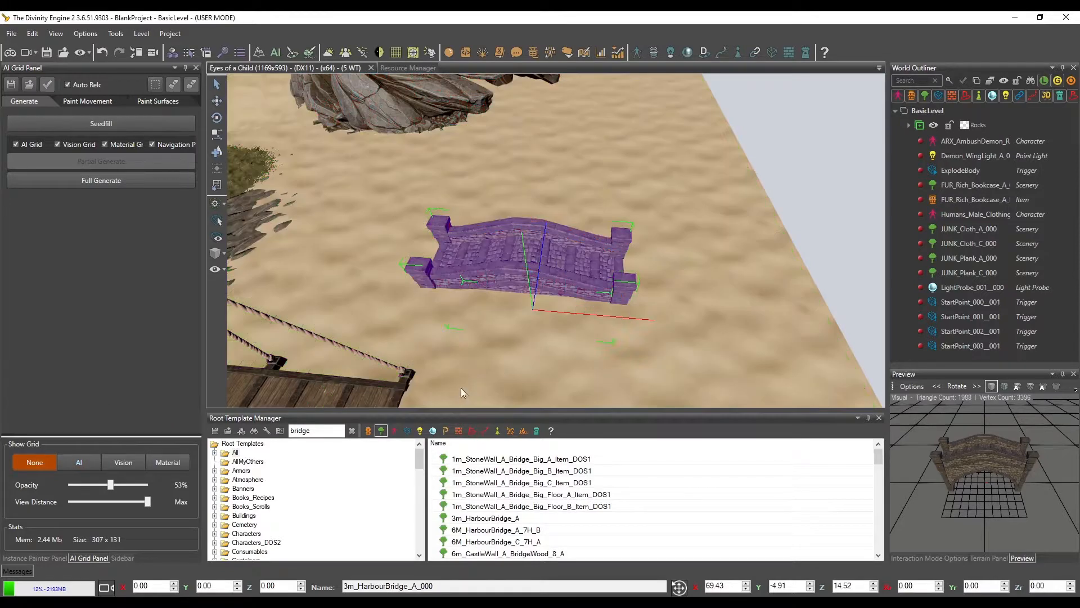
List the wall construction templates matching "bridge" and preview 12m_City_Bridge_A in the level
{"action": "left_click", "coordinate": [458, 430]}
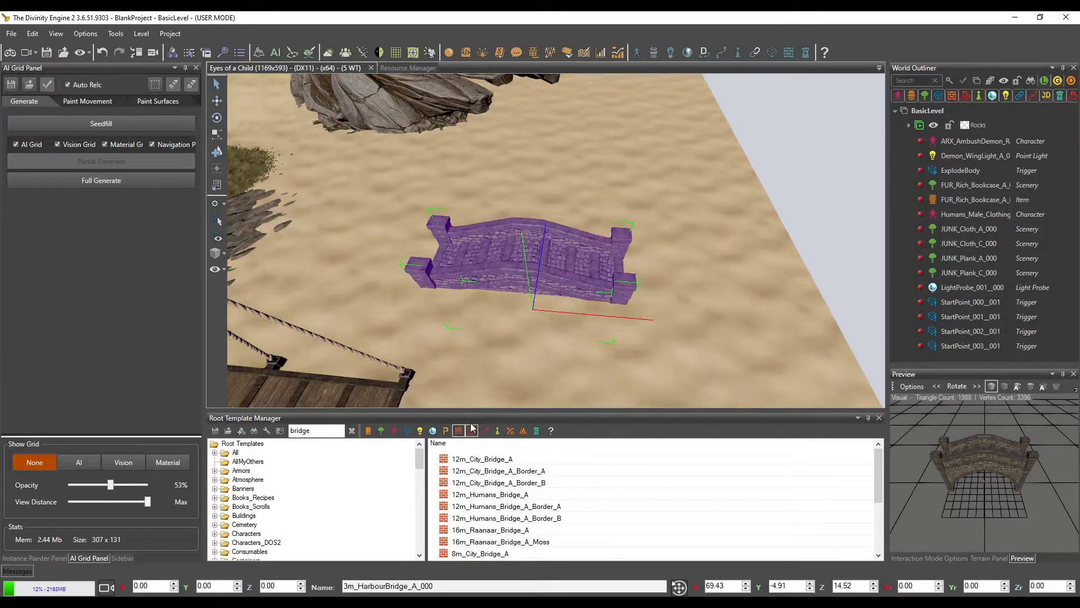
{"action": "left_click", "coordinate": [500, 461]}
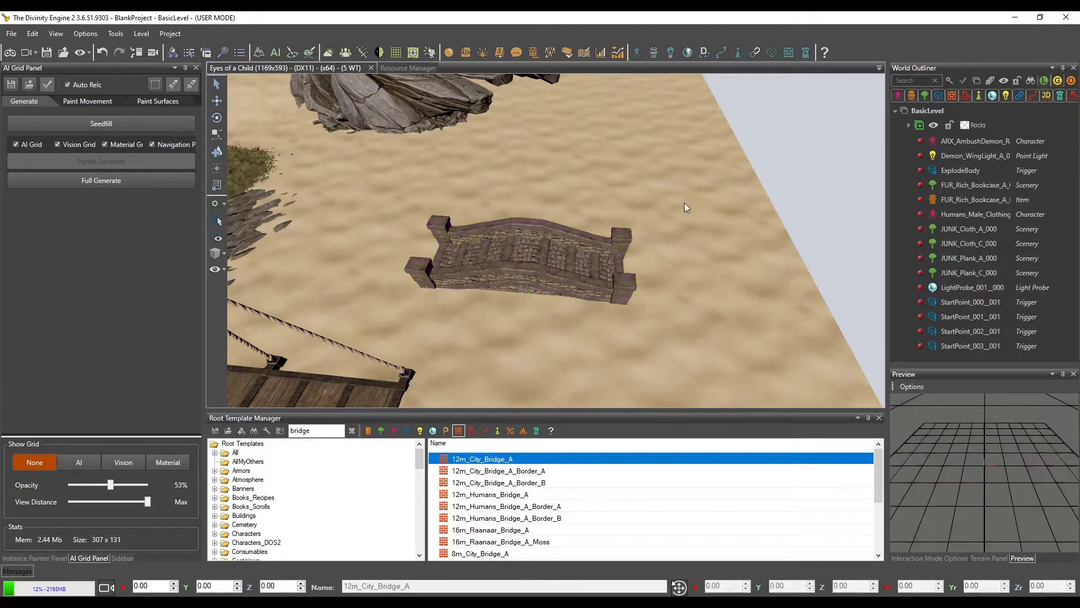
{"action": "left_click", "coordinate": [217, 153]}
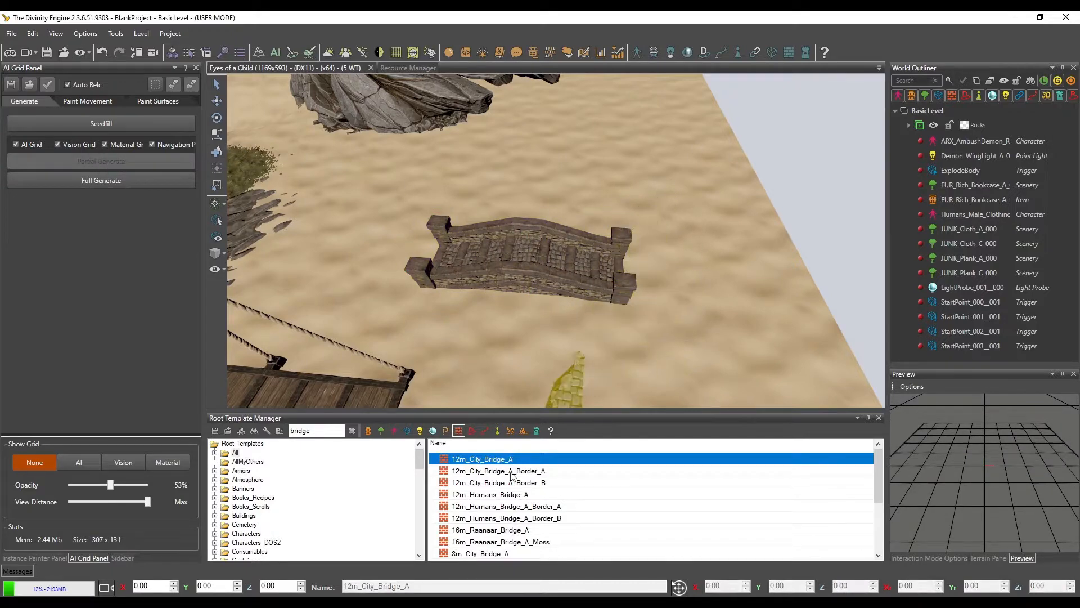
Clear the template search and preview the castle house, castle roof, city house and city wall construction templates
{"action": "left_click", "coordinate": [352, 430]}
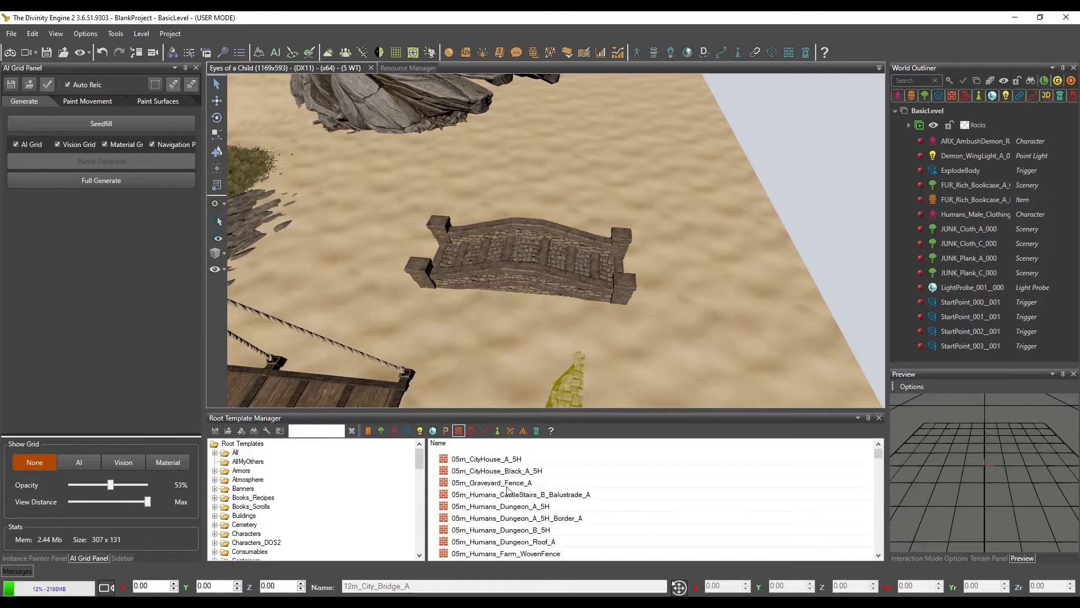
{"action": "scroll", "coordinate": [547, 522], "scroll_direction": "down", "scroll_amount": 2}
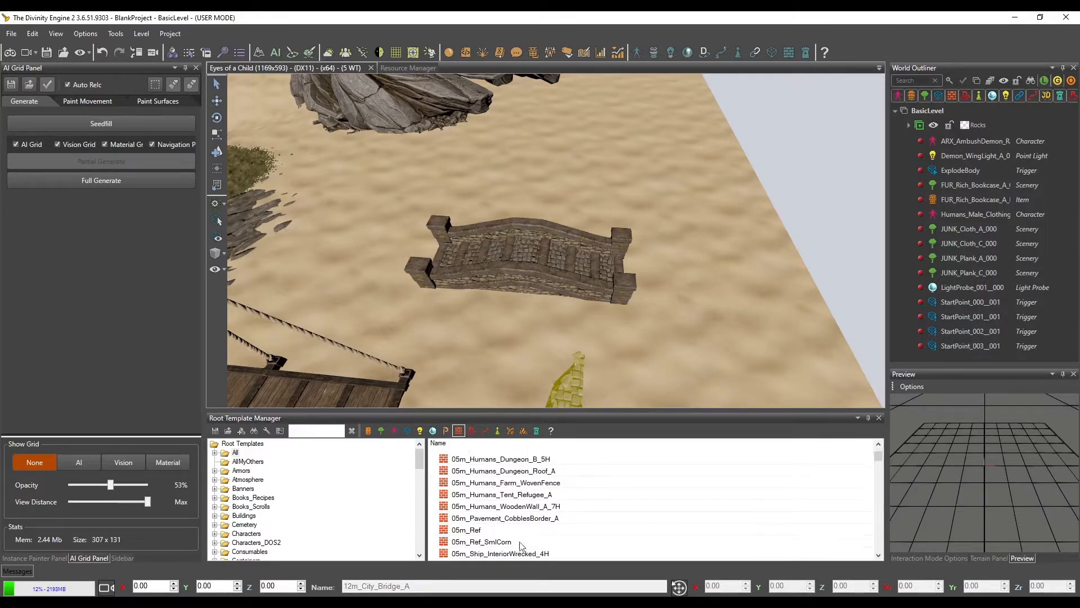
{"action": "scroll", "coordinate": [523, 540], "scroll_direction": "down", "scroll_amount": 6}
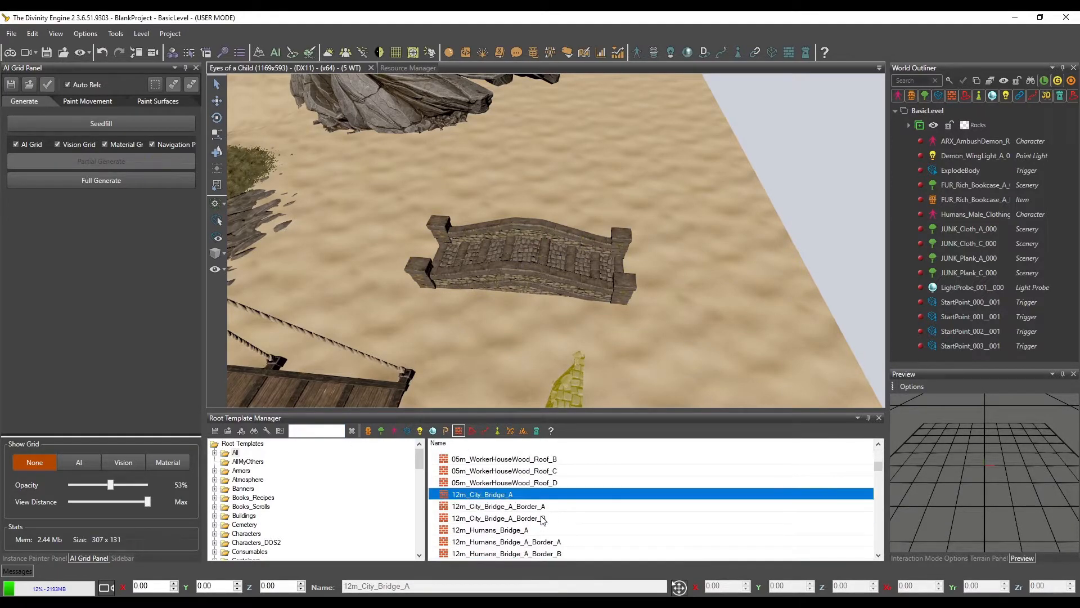
{"action": "scroll", "coordinate": [531, 517], "scroll_direction": "down", "scroll_amount": 2}
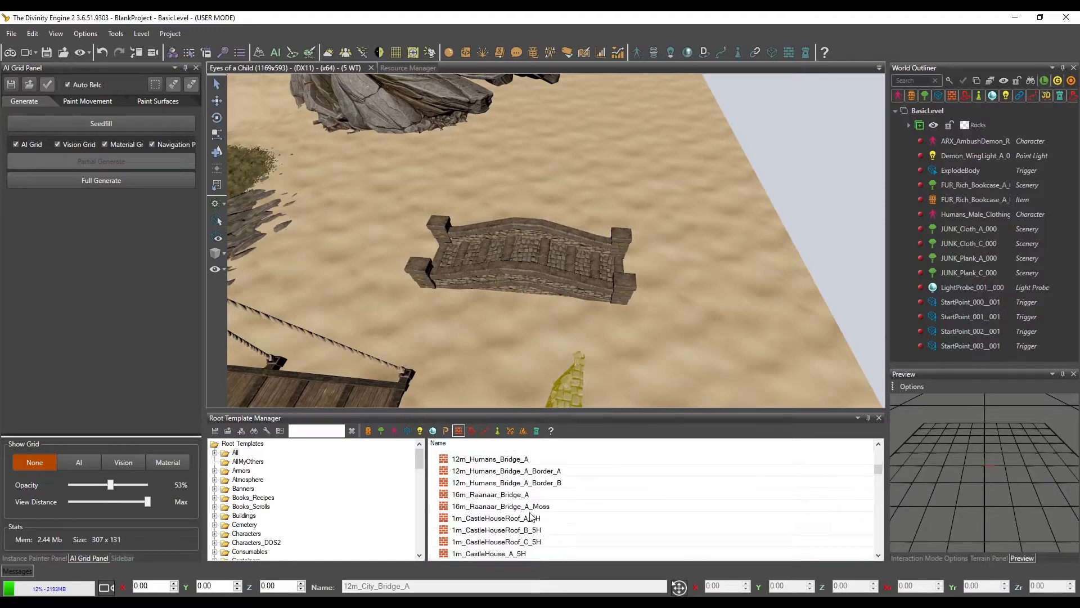
{"action": "left_click", "coordinate": [515, 519]}
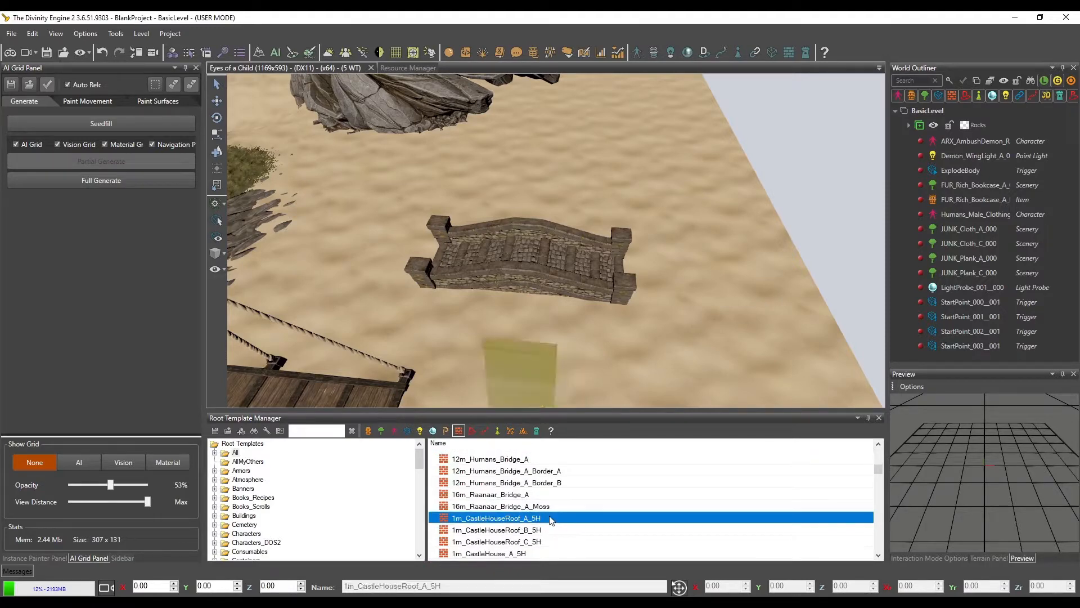
{"action": "left_click", "coordinate": [508, 553]}
{"action": "scroll", "coordinate": [528, 496], "scroll_direction": "down", "scroll_amount": 3}
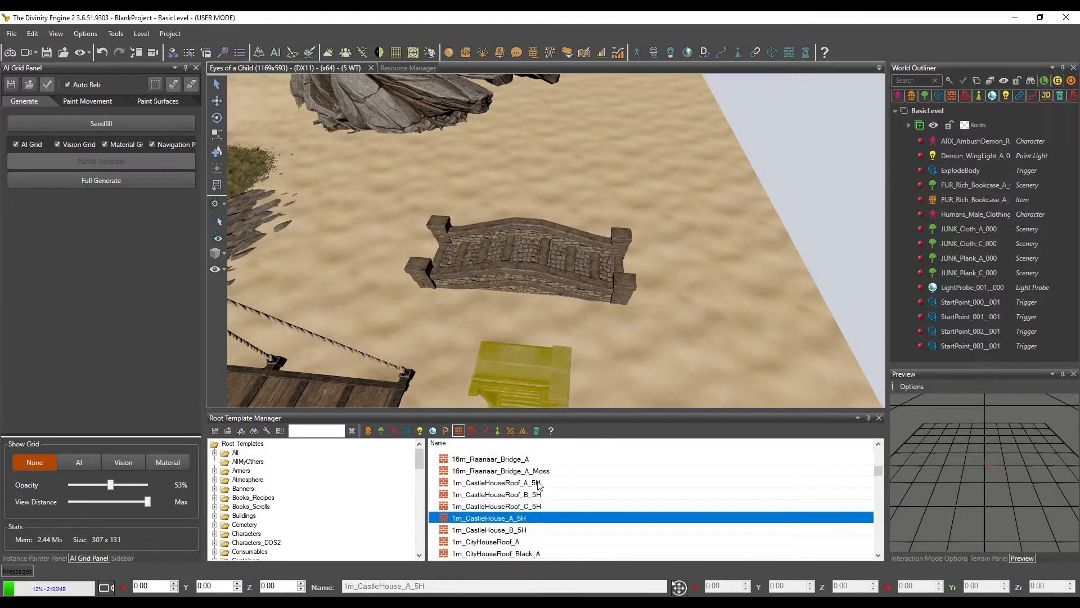
{"action": "left_click", "coordinate": [498, 507]}
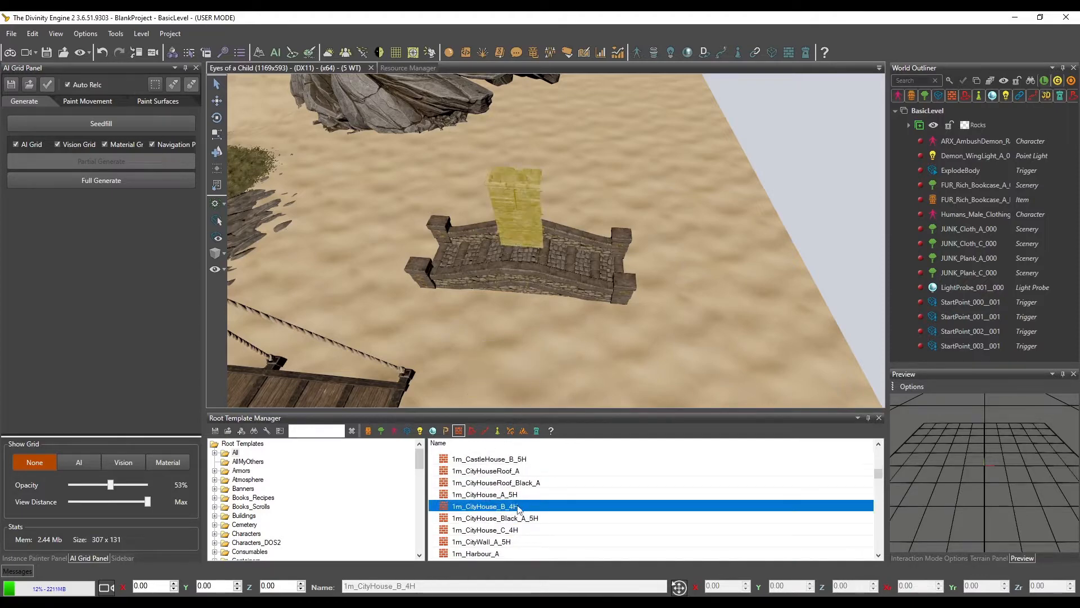
{"action": "scroll", "coordinate": [518, 508], "scroll_direction": "down", "scroll_amount": 1}
{"action": "left_click", "coordinate": [489, 508]}
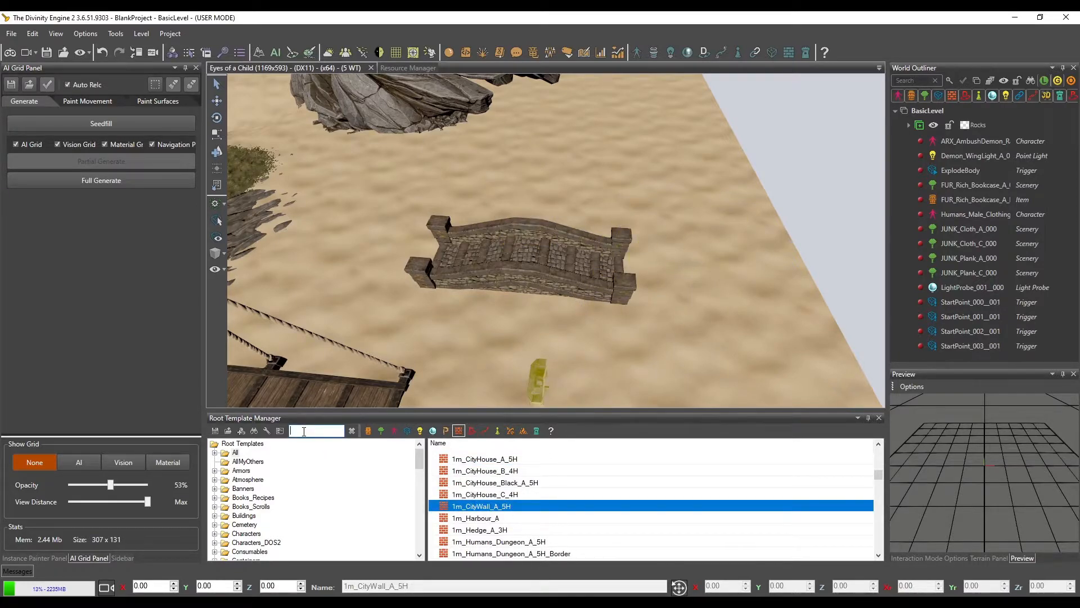
Search the construction templates for "castle" and choose 3m_CastleWall_A_10H
{"action": "type", "text": "city"}
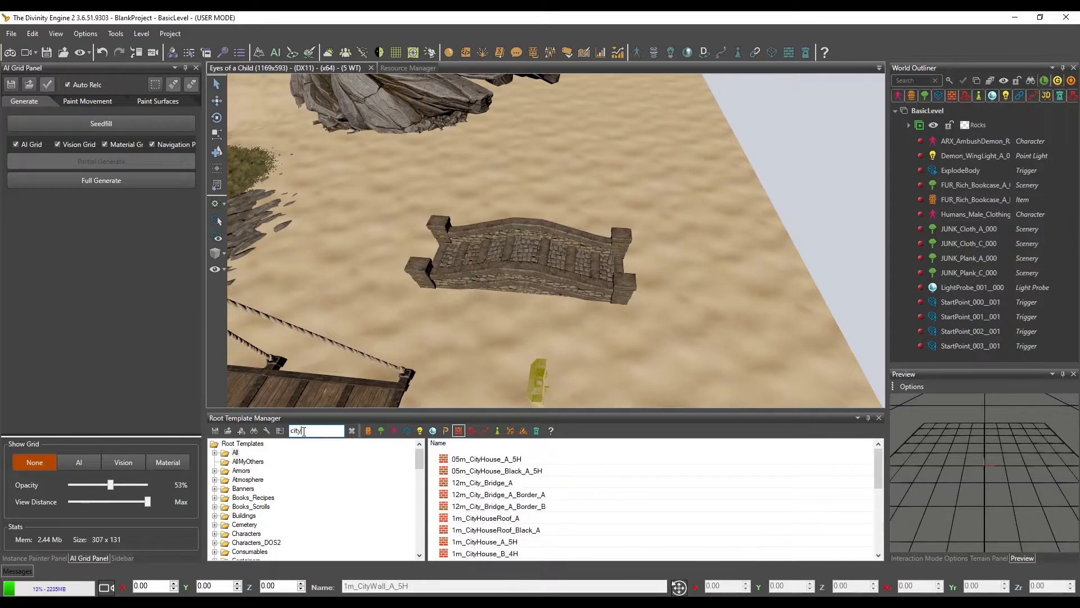
{"action": "key", "text": "BackSpace"}
{"action": "key", "text": "BackSpace"}
{"action": "key", "text": "BackSpace"}
{"action": "type", "text": "astle"}
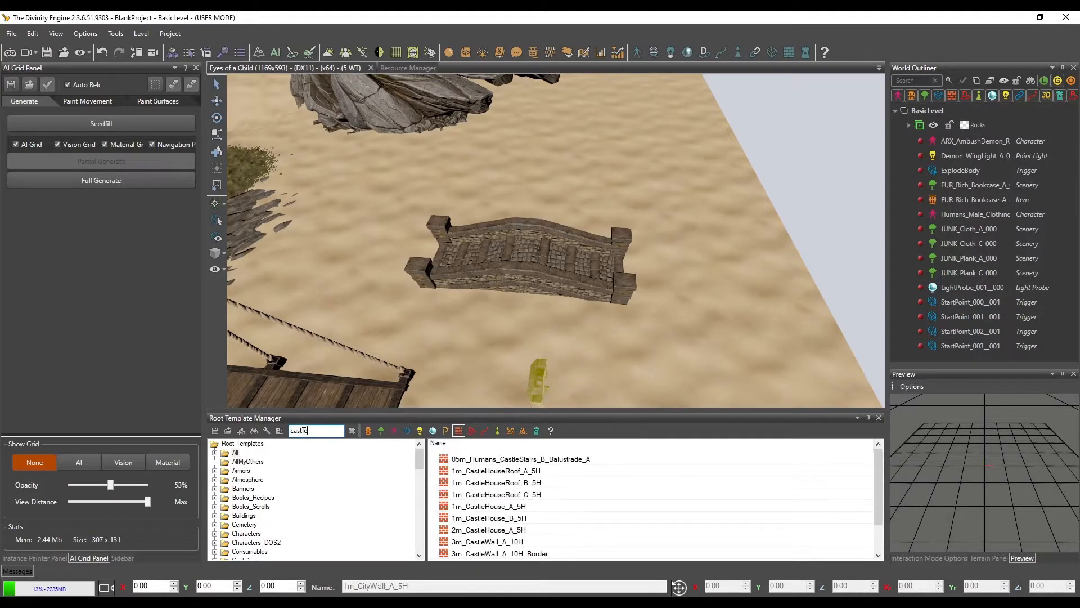
{"action": "left_click", "coordinate": [495, 507]}
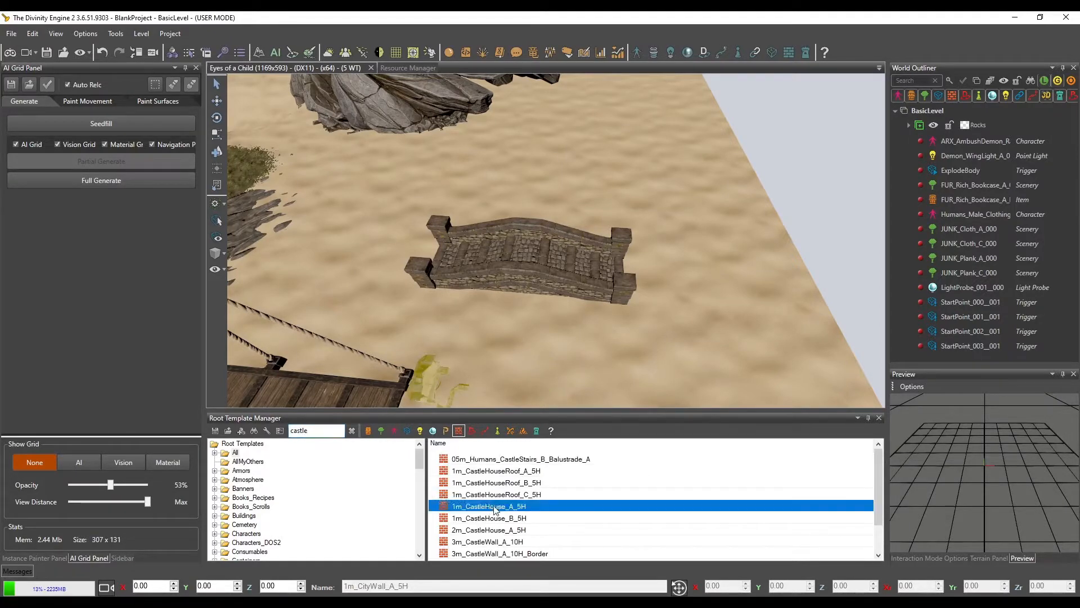
{"action": "left_click", "coordinate": [495, 542]}
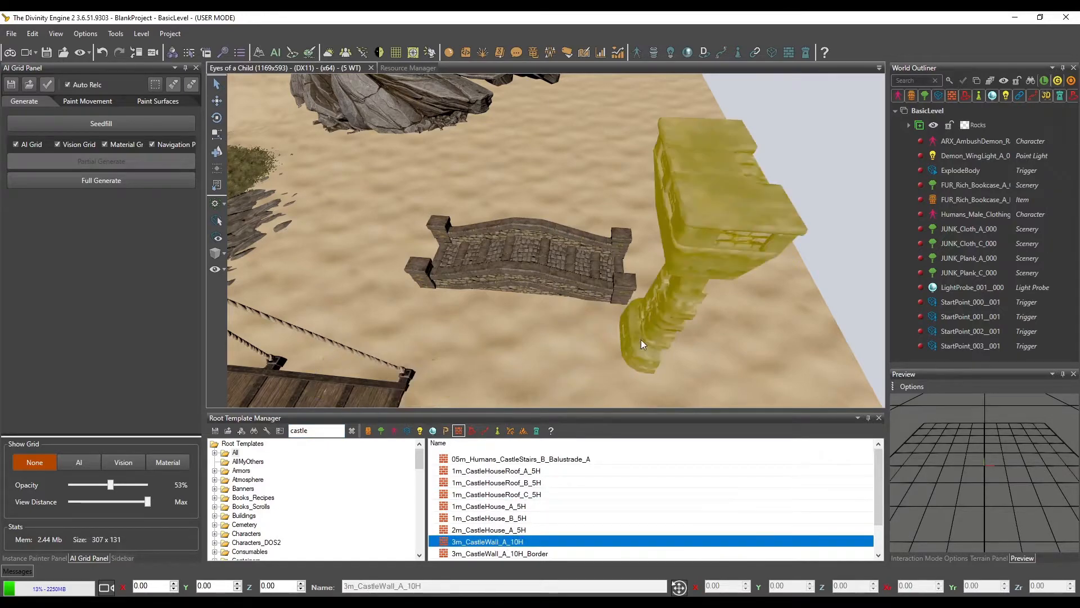
Place the castle wall on the sand behind the harbour bridge at about X 73.64, Z 21.18, and select it
{"action": "left_click", "coordinate": [606, 188]}
{"action": "scroll", "coordinate": [649, 265], "scroll_direction": "down", "scroll_amount": 3}
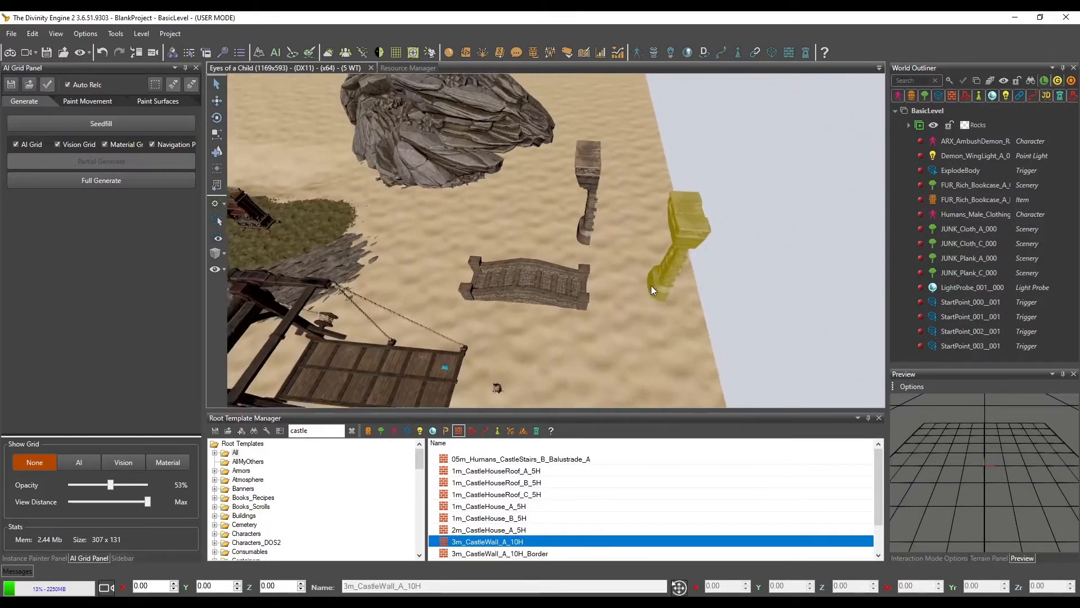
{"action": "mouse_move", "coordinate": [650, 285]}
{"action": "middle_mouse_down"}
{"action": "mouse_move", "coordinate": [615, 289]}
{"action": "mouse_move", "coordinate": [675, 296]}
{"action": "mouse_move", "coordinate": [664, 300]}
{"action": "middle_mouse_up"}
{"action": "scroll", "coordinate": [675, 296], "scroll_direction": "up", "scroll_amount": 4}
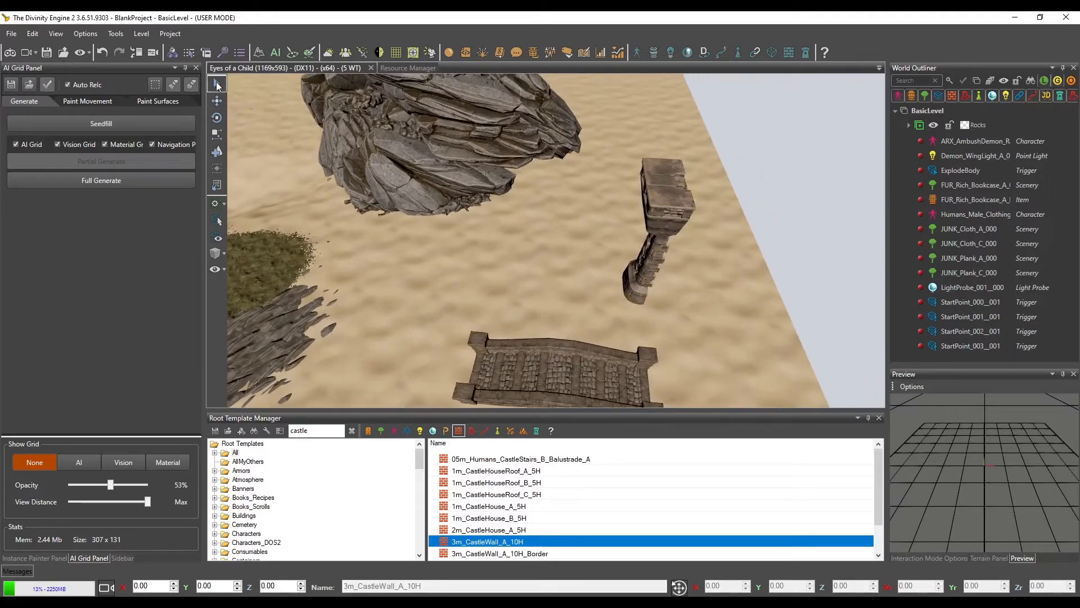
{"action": "left_click", "coordinate": [647, 181]}
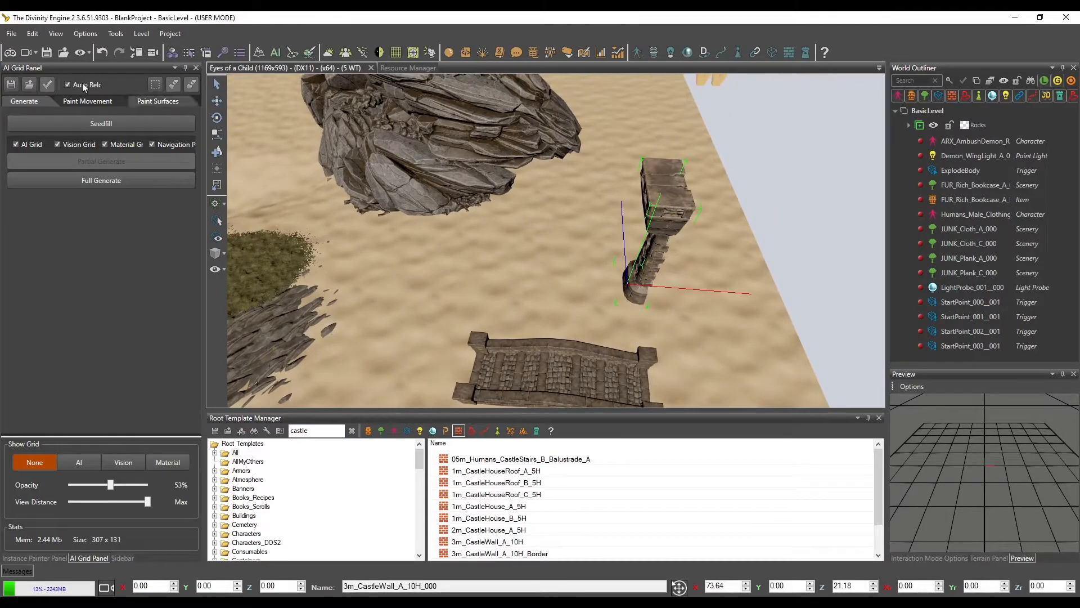
Start editing the castle wall and stretch it into a straight run behind the harbour bridge, towards the rocks
{"action": "left_click", "coordinate": [124, 557]}
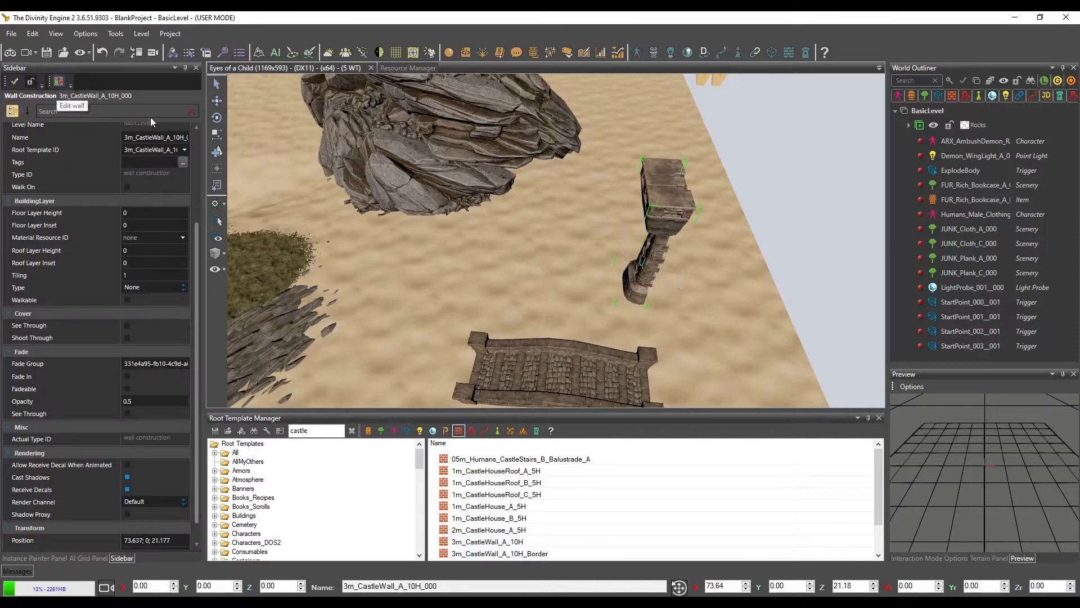
{"action": "left_click", "coordinate": [668, 203]}
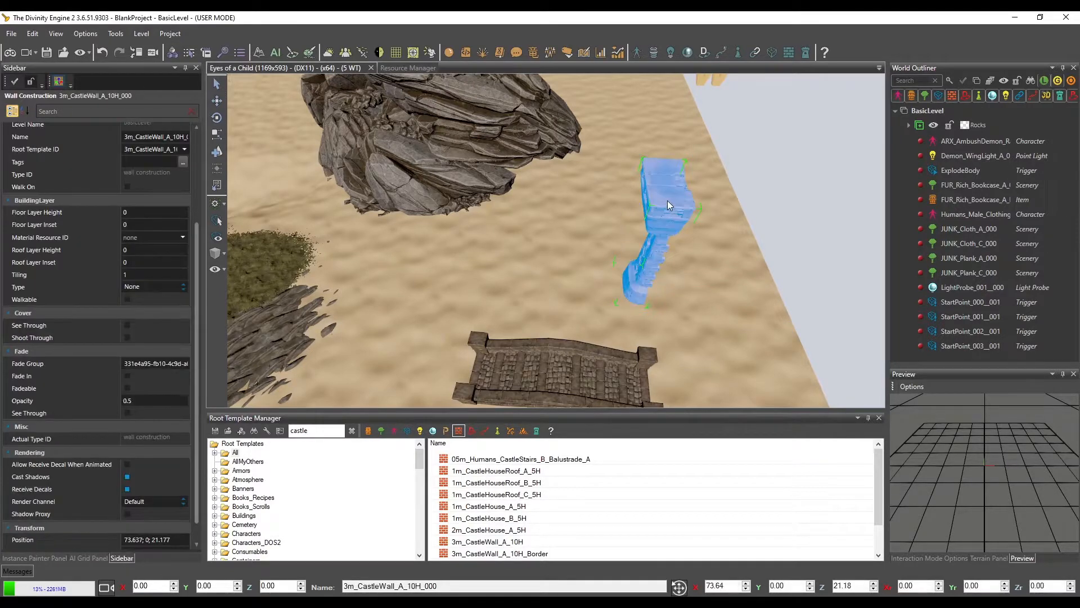
{"action": "left_click_drag", "start_coordinate": [669, 200], "coordinate": [420, 221]}
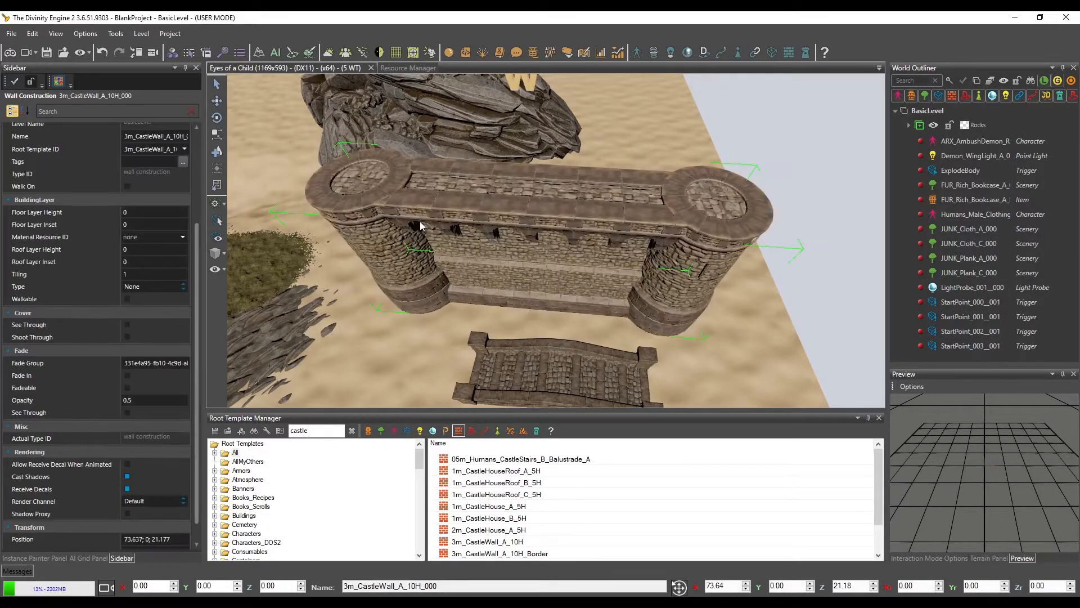
Lengthen one end of the castle wall past the rocks and turn it around a corner alongside them
{"action": "middle_click_drag", "start_coordinate": [437, 228], "coordinate": [568, 230]}
{"action": "left_click_drag", "start_coordinate": [501, 211], "coordinate": [749, 249]}
{"action": "middle_click_drag", "start_coordinate": [748, 249], "coordinate": [556, 297]}
{"action": "left_click", "coordinate": [566, 301]}
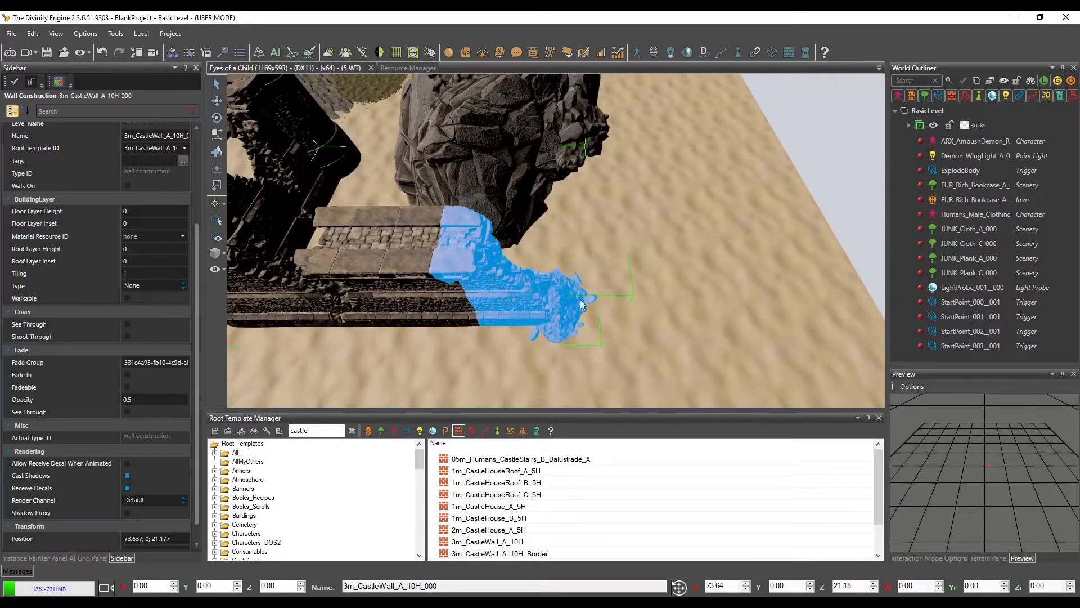
{"action": "left_click_drag", "start_coordinate": [568, 304], "coordinate": [563, 138]}
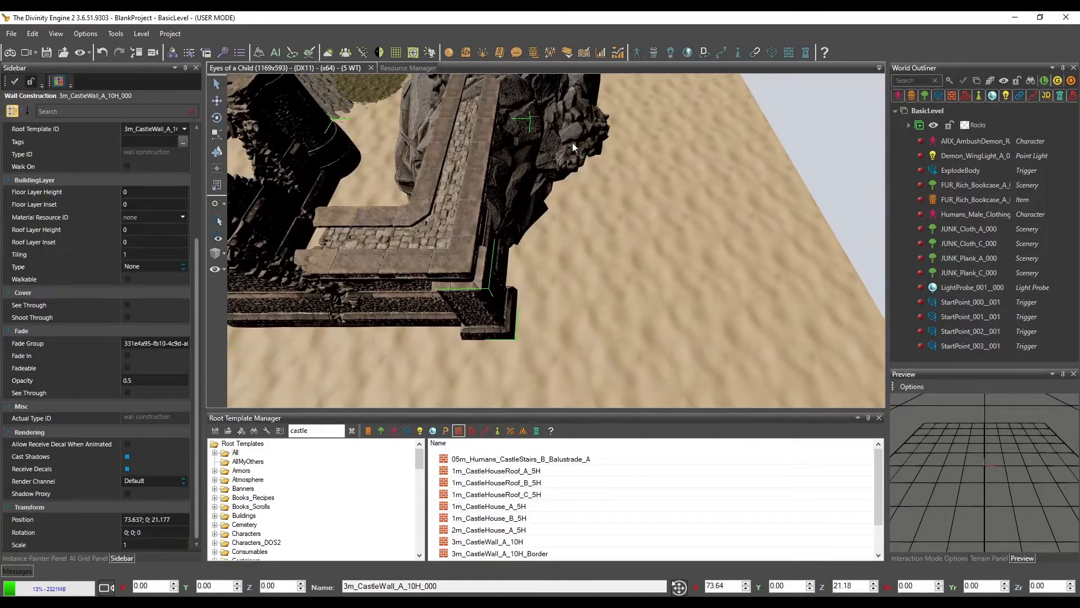
Turn the opposite end of the castle wall around a corner towards the rocks
{"action": "middle_click_drag", "start_coordinate": [572, 143], "coordinate": [589, 162]}
{"action": "left_click", "coordinate": [410, 168]}
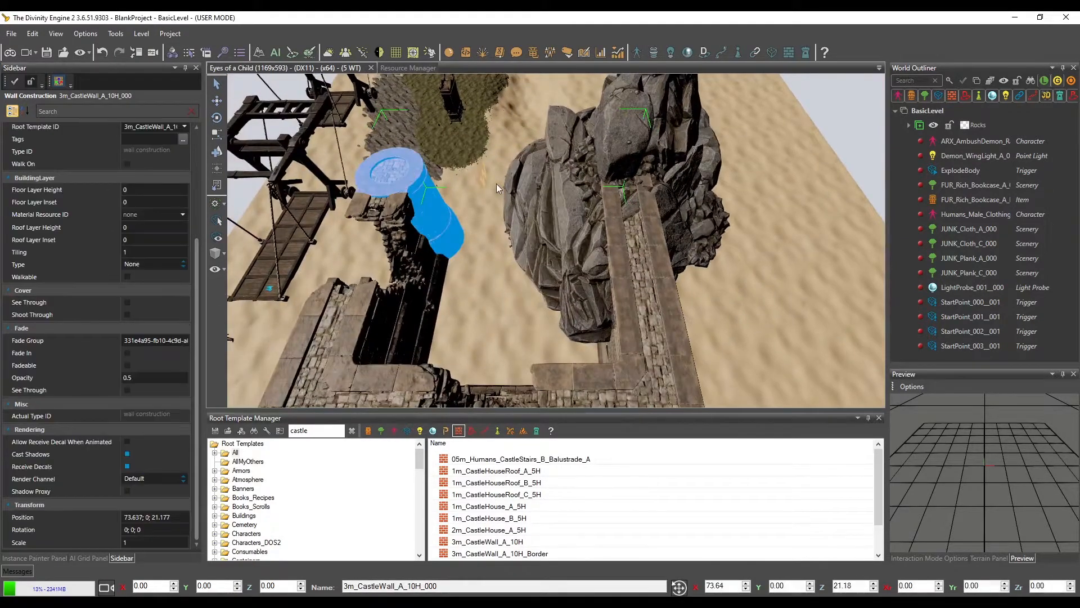
{"action": "left_click_drag", "start_coordinate": [506, 188], "coordinate": [538, 213]}
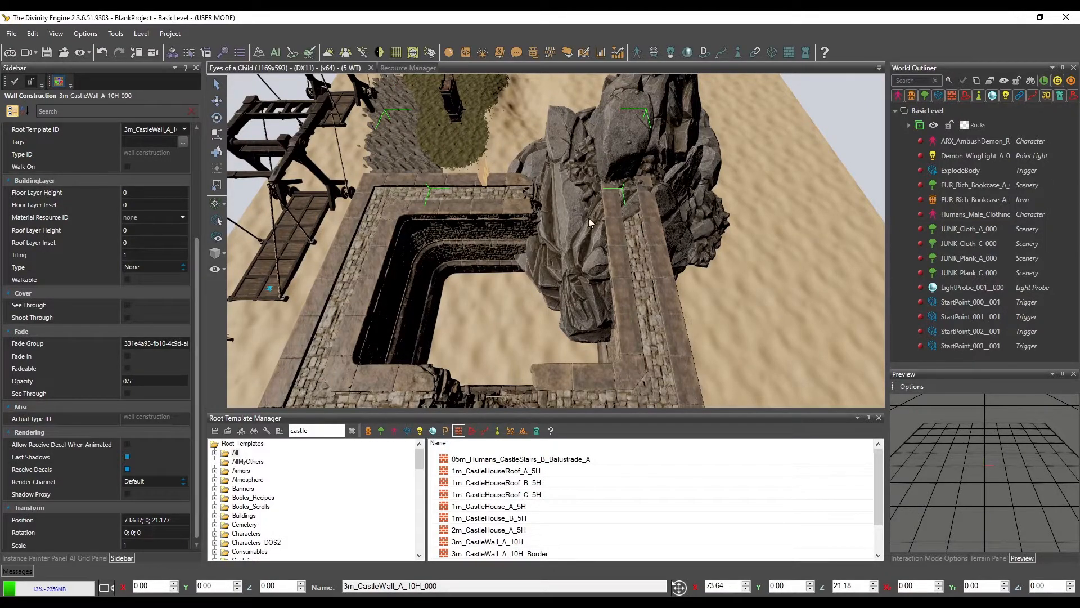
Move the grouped rocks clear of the castle wall, to about X 58.17, Y 3.85, Z 52.72
{"action": "middle_click_drag", "start_coordinate": [587, 219], "coordinate": [629, 243]}
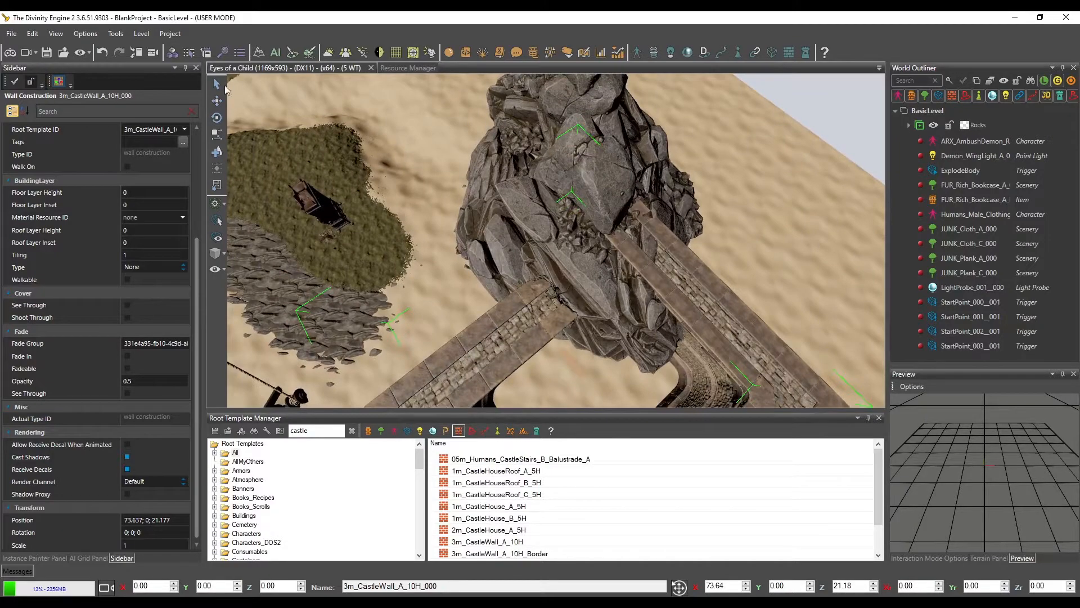
{"action": "left_click", "coordinate": [618, 155]}
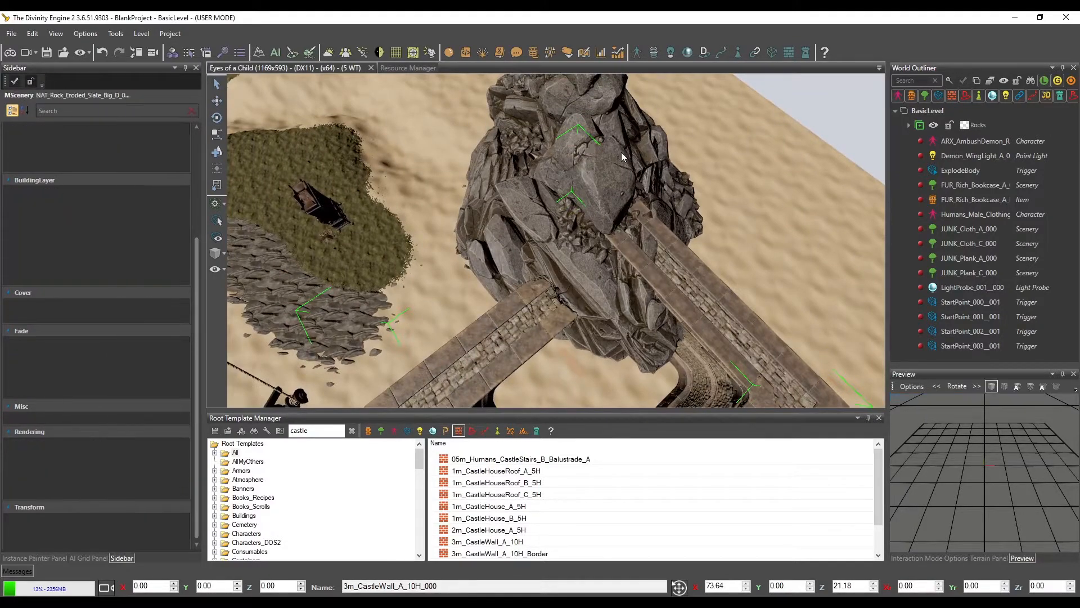
{"action": "left_click_drag", "start_coordinate": [611, 207], "coordinate": [753, 138]}
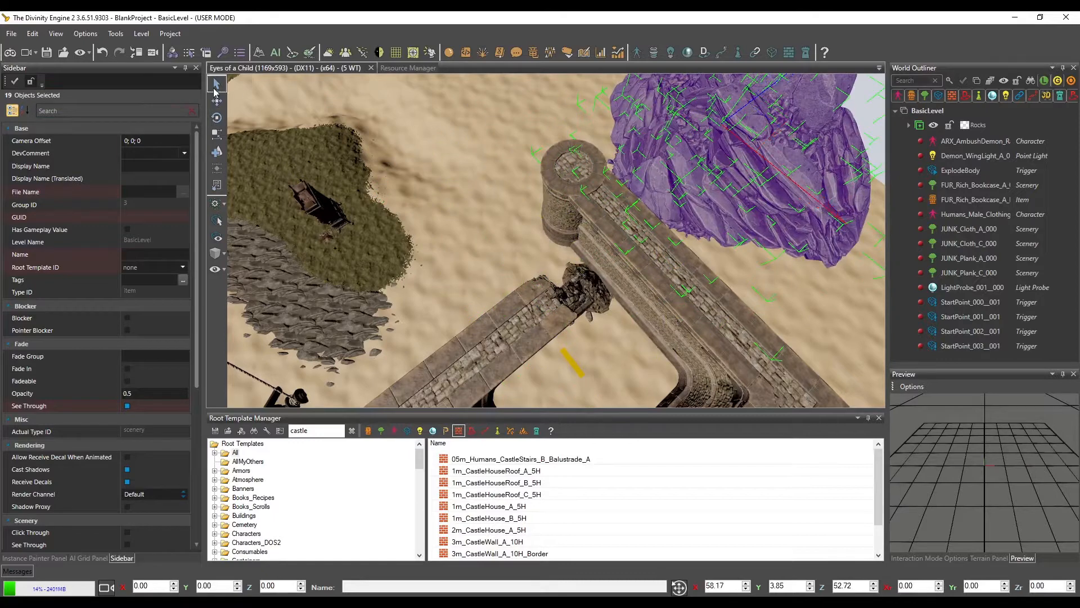
Reselect the castle wall and reshape its two open ends into a nearly closed rectangular enclosure
{"action": "left_click", "coordinate": [574, 171]}
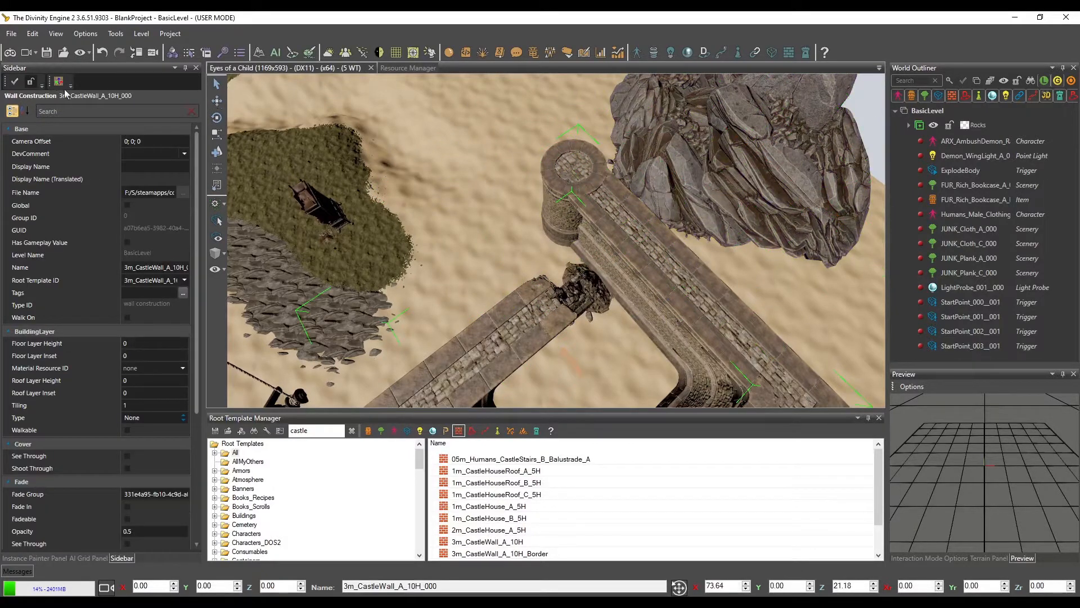
{"action": "left_click_drag", "start_coordinate": [577, 163], "coordinate": [503, 329]}
{"action": "middle_click_drag", "start_coordinate": [491, 333], "coordinate": [498, 296]}
{"action": "left_click_drag", "start_coordinate": [576, 255], "coordinate": [450, 312]}
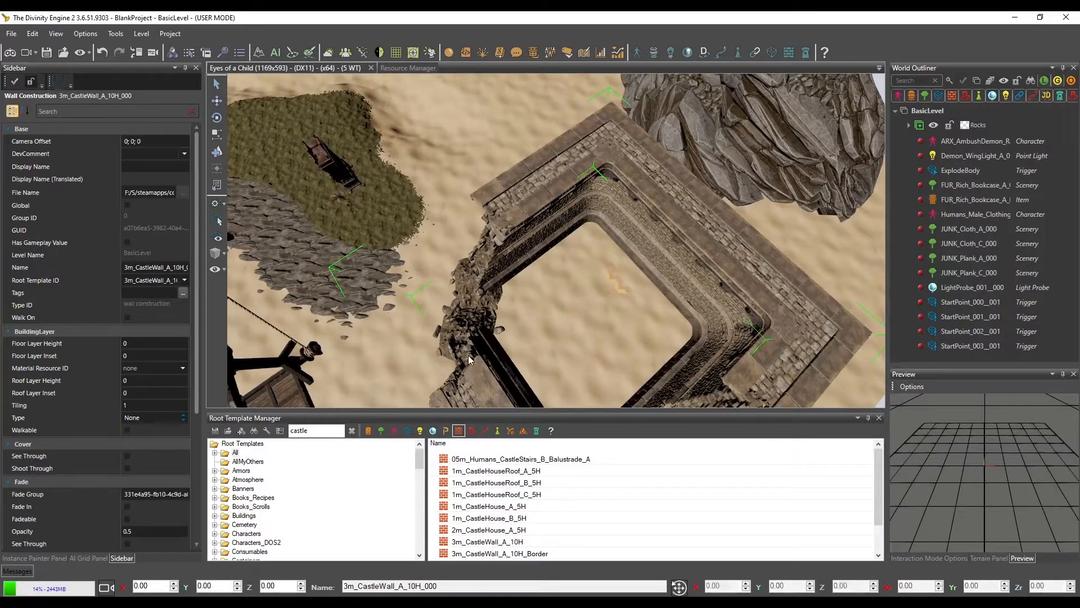
{"action": "left_click_drag", "start_coordinate": [468, 356], "coordinate": [407, 294]}
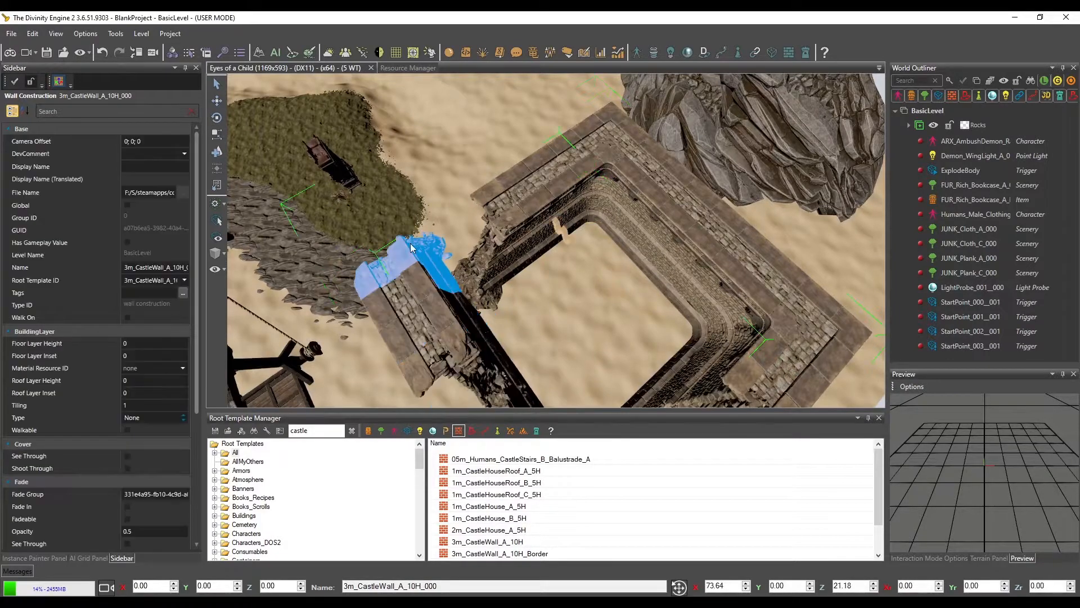
{"action": "left_click_drag", "start_coordinate": [410, 243], "coordinate": [529, 198]}
Make the castle wall construction's building layer walkable
{"action": "middle_click_drag", "start_coordinate": [537, 237], "coordinate": [611, 247]}
{"action": "scroll", "coordinate": [565, 219], "scroll_direction": "down", "scroll_amount": 3}
{"action": "scroll", "coordinate": [611, 248], "scroll_direction": "up", "scroll_amount": 3}
{"action": "scroll", "coordinate": [613, 246], "scroll_direction": "down", "scroll_amount": 5}
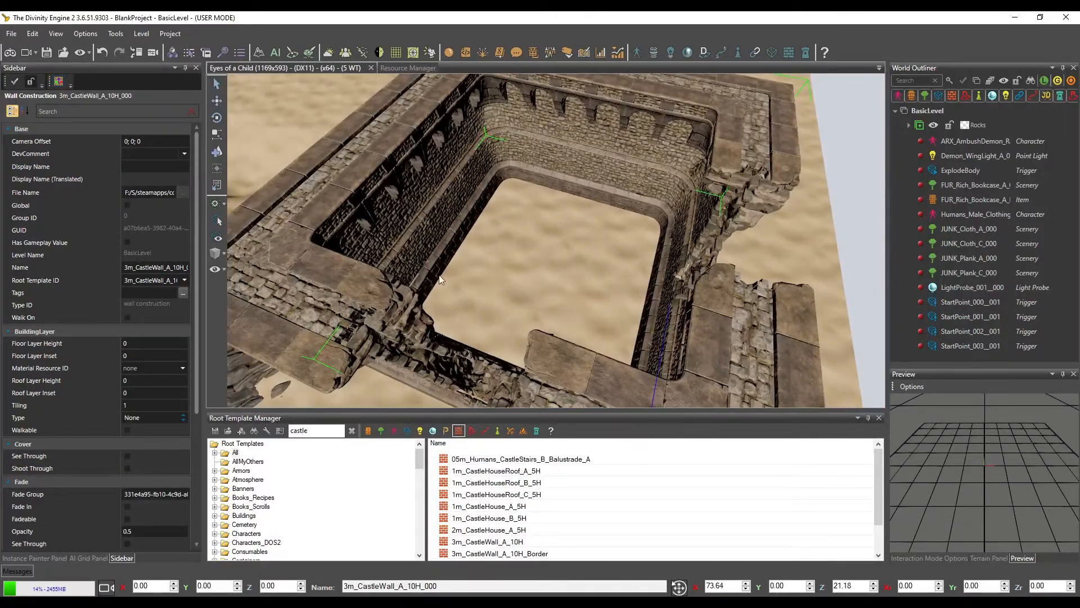
{"action": "middle_click_drag", "start_coordinate": [439, 276], "coordinate": [460, 262]}
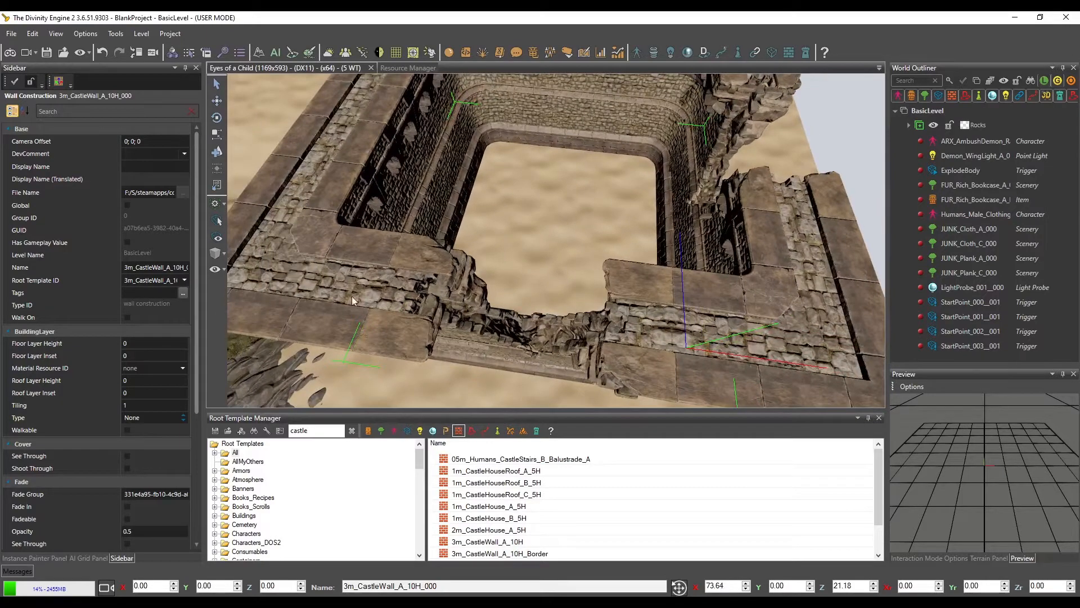
{"action": "left_click", "coordinate": [127, 431]}
{"action": "middle_click_drag", "start_coordinate": [401, 295], "coordinate": [478, 287]}
{"action": "middle_click_drag", "start_coordinate": [363, 214], "coordinate": [403, 126]}
{"action": "middle_click_drag", "start_coordinate": [703, 194], "coordinate": [761, 264]}
{"action": "middle_click_drag", "start_coordinate": [626, 321], "coordinate": [477, 349]}
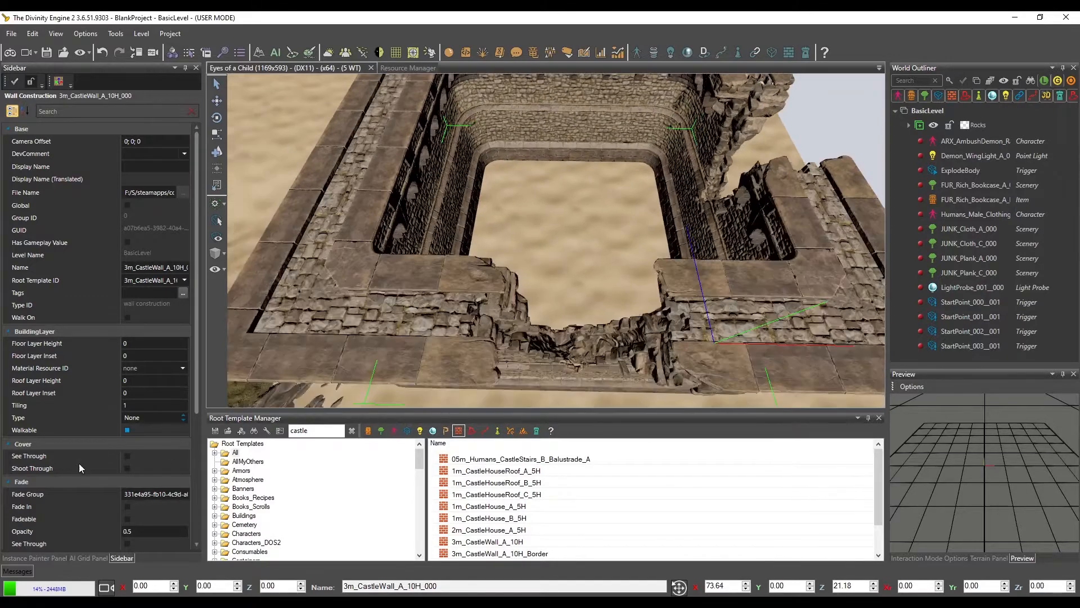
Enable Walk On for the castle wall construction
{"action": "scroll", "coordinate": [76, 461], "scroll_direction": "down", "scroll_amount": 2}
{"action": "scroll", "coordinate": [73, 460], "scroll_direction": "down", "scroll_amount": 2}
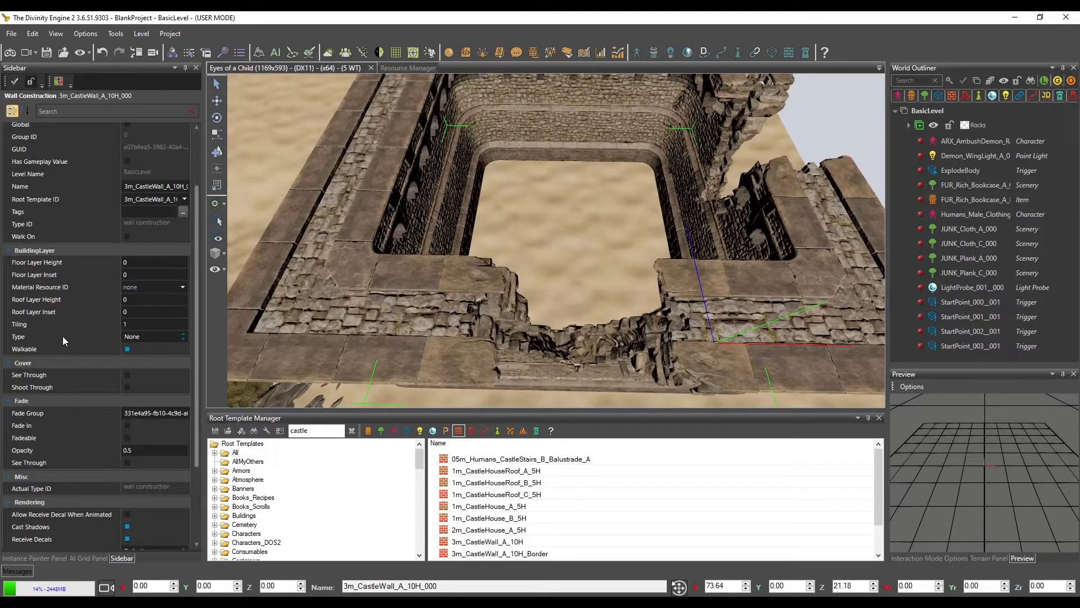
{"action": "scroll", "coordinate": [63, 340], "scroll_direction": "down", "scroll_amount": 2}
{"action": "scroll", "coordinate": [63, 346], "scroll_direction": "down", "scroll_amount": 2}
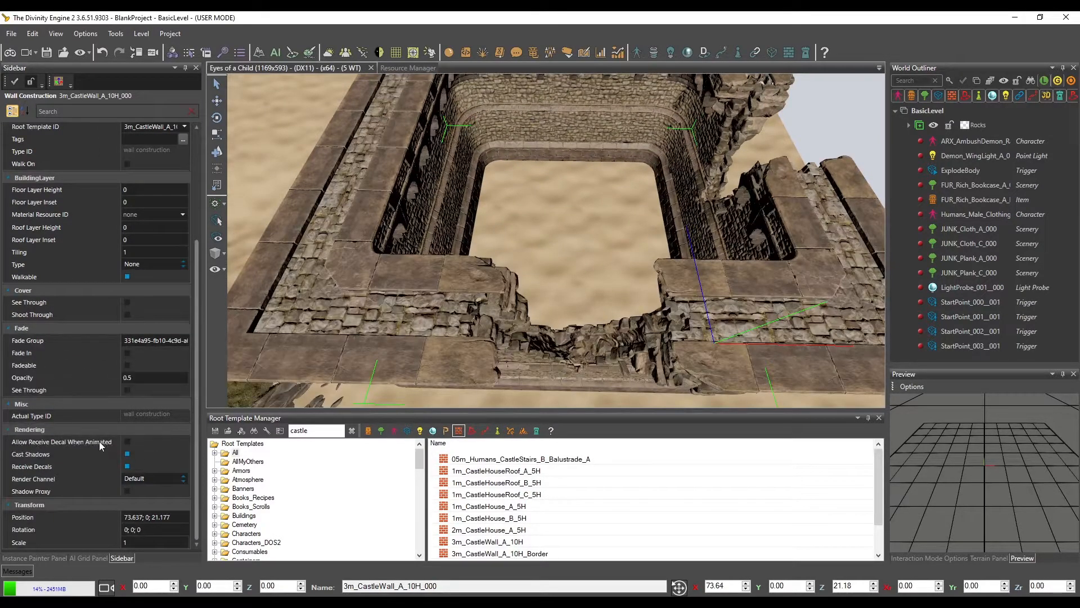
{"action": "scroll", "coordinate": [34, 382], "scroll_direction": "up", "scroll_amount": 2}
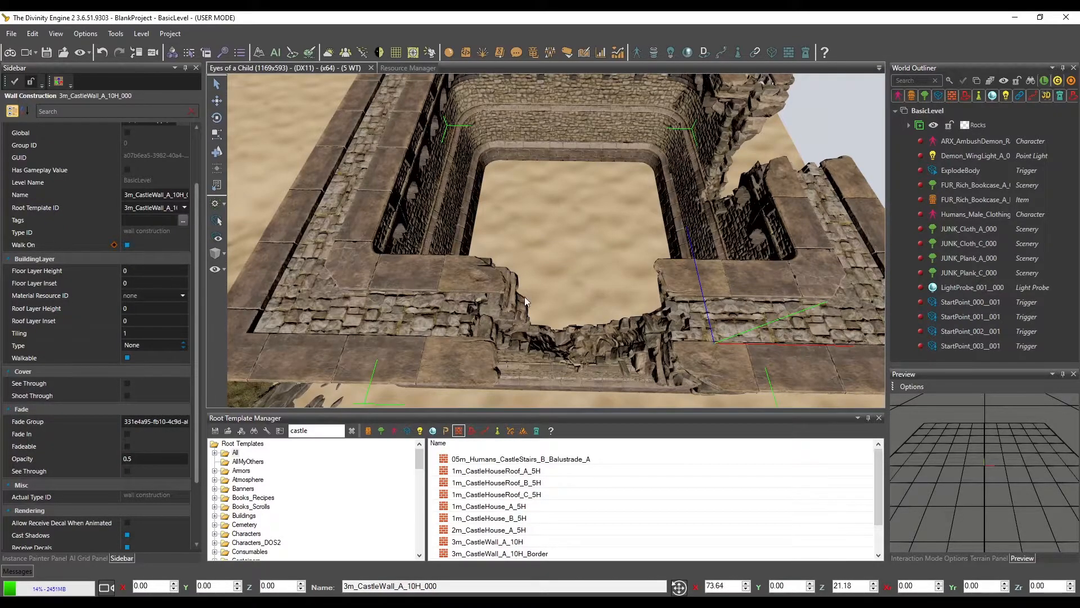
{"action": "middle_click_drag", "start_coordinate": [524, 296], "coordinate": [484, 325]}
{"action": "scroll", "coordinate": [495, 306], "scroll_direction": "up", "scroll_amount": 3}
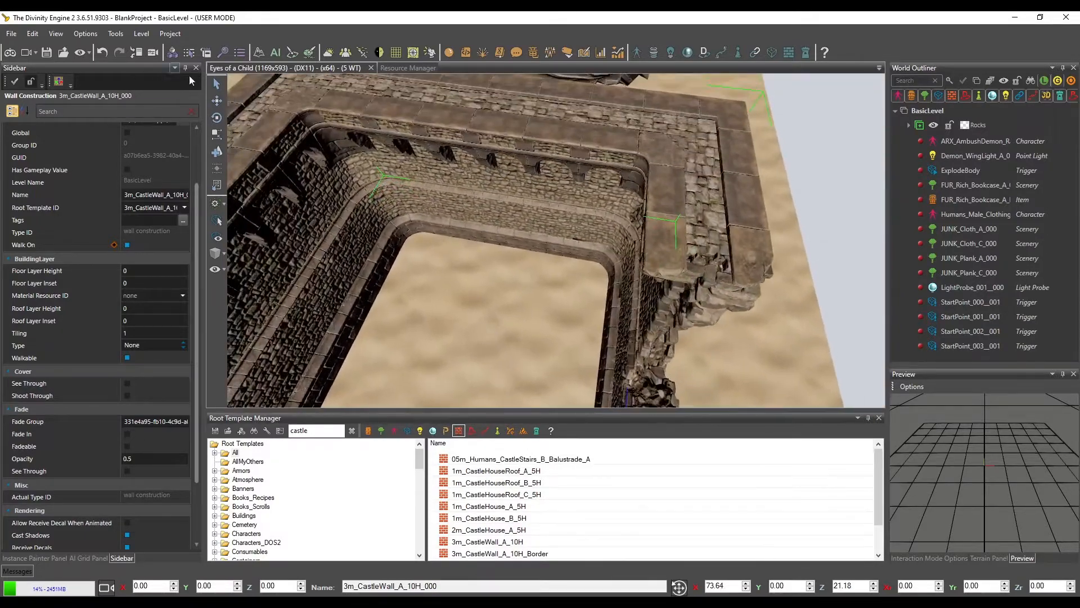
Create a door in the middle piece of the castle enclosure's far wall, on the side facing the rocks
{"action": "left_click", "coordinate": [218, 83]}
{"action": "left_click", "coordinate": [524, 152]}
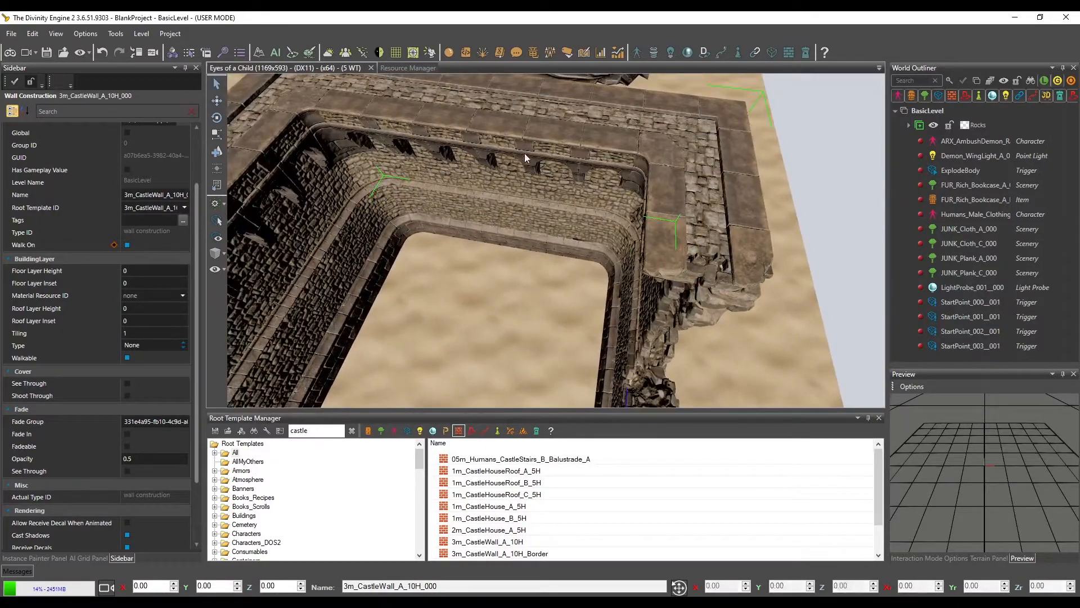
{"action": "left_click", "coordinate": [494, 151]}
{"action": "right_click", "coordinate": [494, 163]}
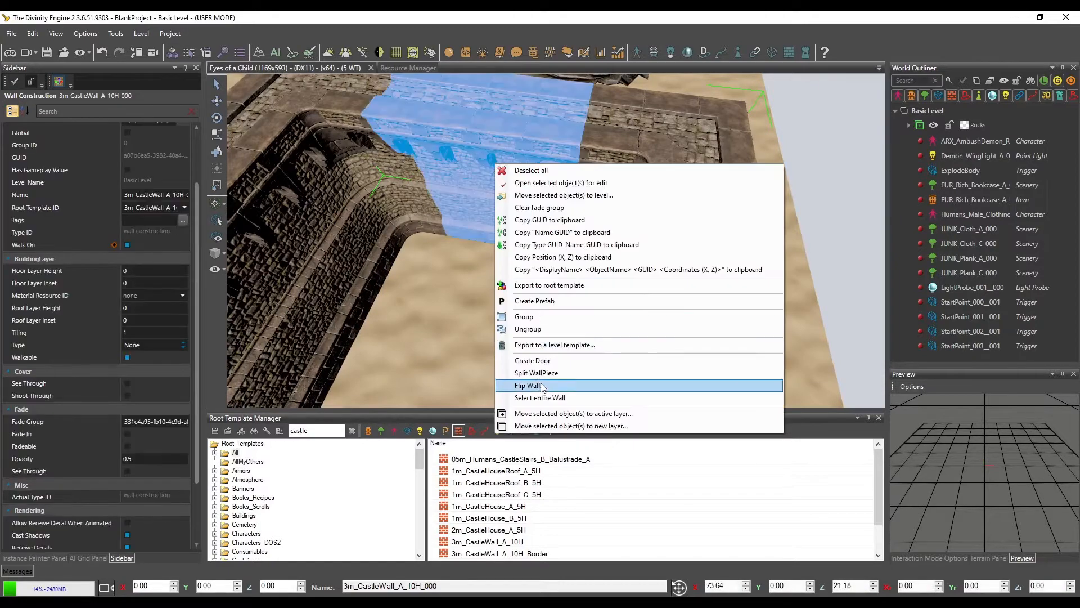
{"action": "left_click", "coordinate": [544, 361]}
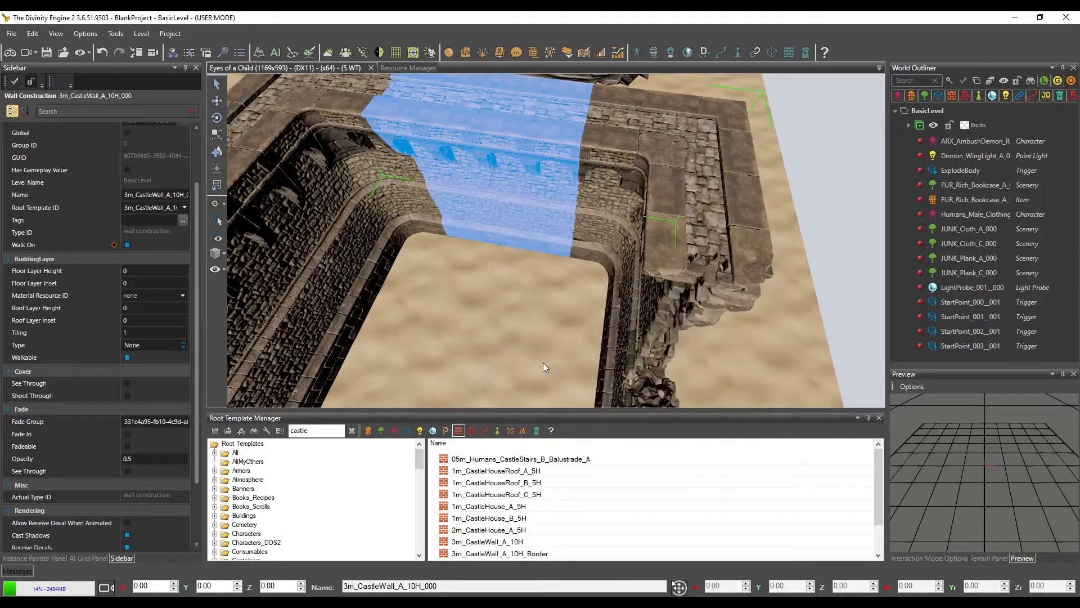
{"action": "middle_click_drag", "start_coordinate": [504, 214], "coordinate": [535, 247]}
{"action": "scroll", "coordinate": [537, 248], "scroll_direction": "down", "scroll_amount": 2}
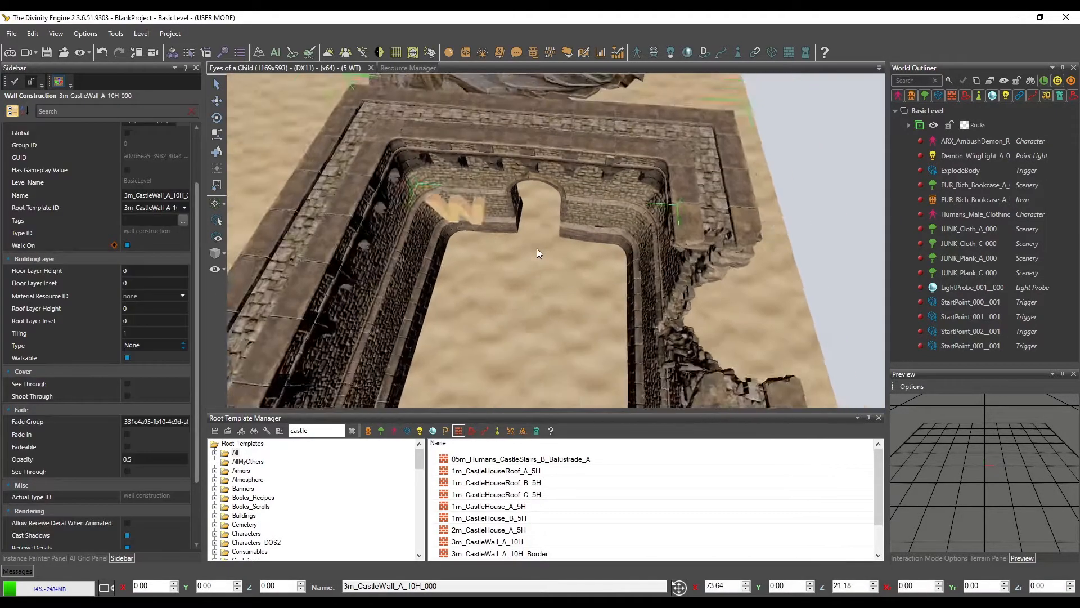
Turn Walk On back off for the castle wall construction, keeping its tiling at 1
{"action": "scroll", "coordinate": [537, 248], "scroll_direction": "up", "scroll_amount": 2}
{"action": "left_click", "coordinate": [131, 333]}
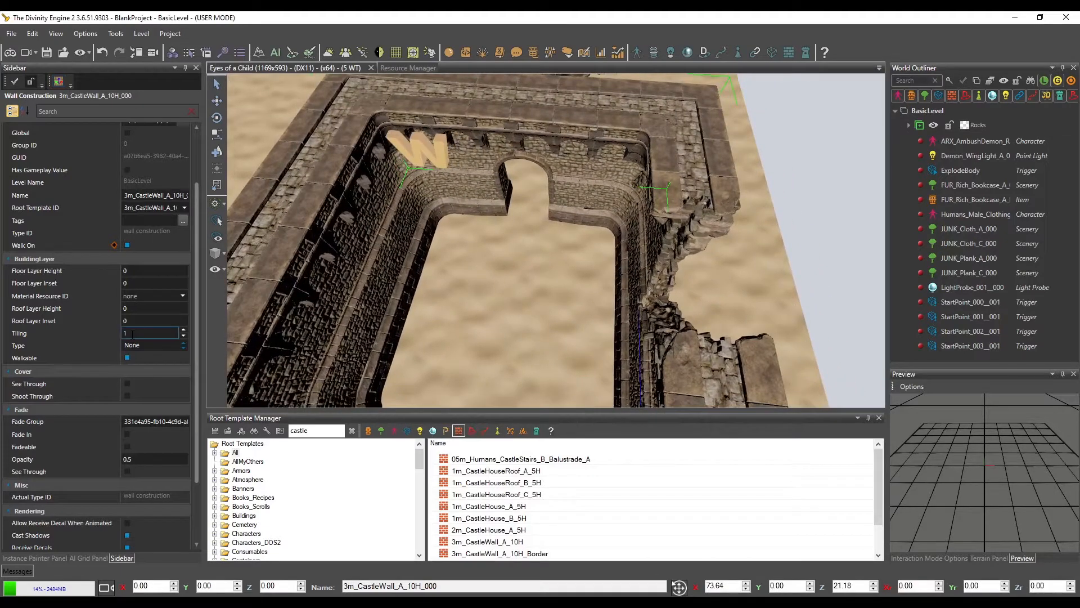
{"action": "key", "text": "Return"}
{"action": "left_click", "coordinate": [127, 245]}
{"action": "mouse_move", "coordinate": [464, 319]}
{"action": "middle_mouse_down"}
{"action": "mouse_move", "coordinate": [474, 323]}
{"action": "mouse_move", "coordinate": [485, 303]}
{"action": "mouse_move", "coordinate": [473, 322]}
{"action": "middle_mouse_up"}
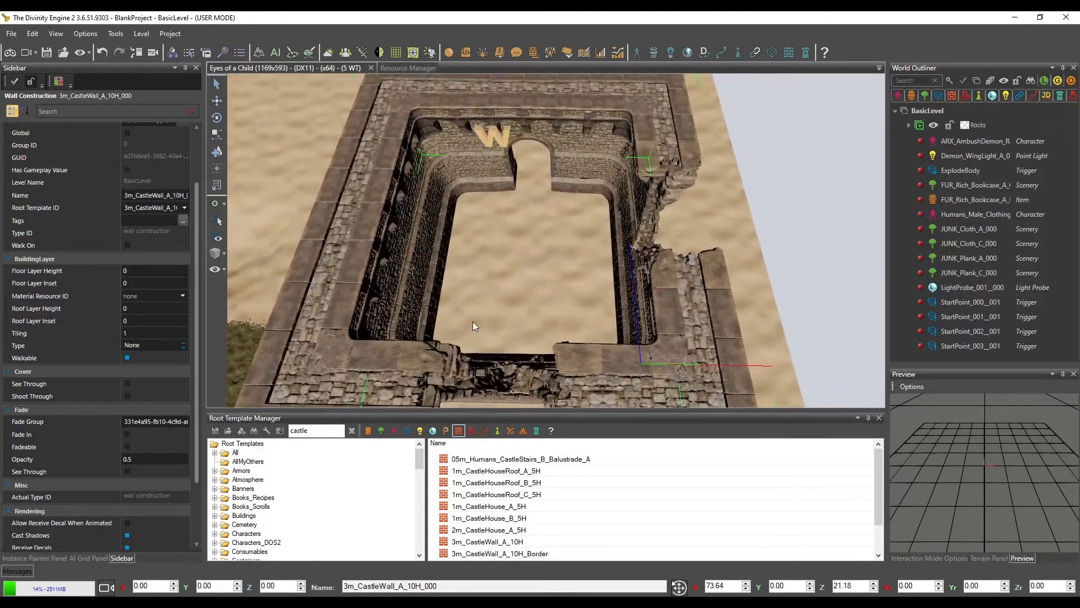
Assign the 1m_Paving_RaanaarFloor_A_Tile_PBR material to the wall's building layer and set the layer type to Floor
{"action": "left_click_drag", "start_coordinate": [197, 267], "coordinate": [197, 263]}
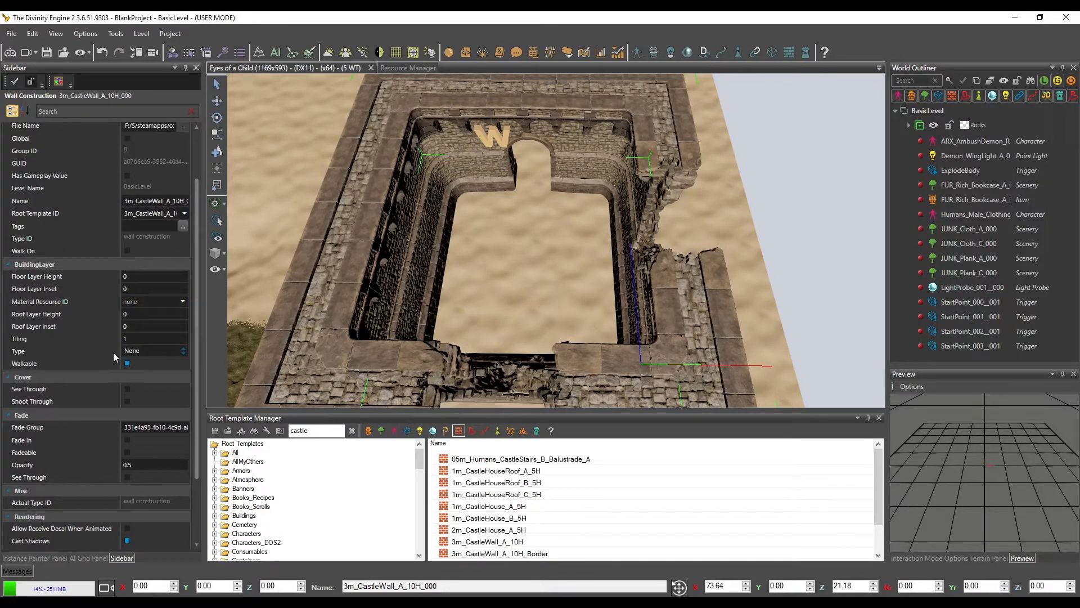
{"action": "left_click", "coordinate": [184, 302]}
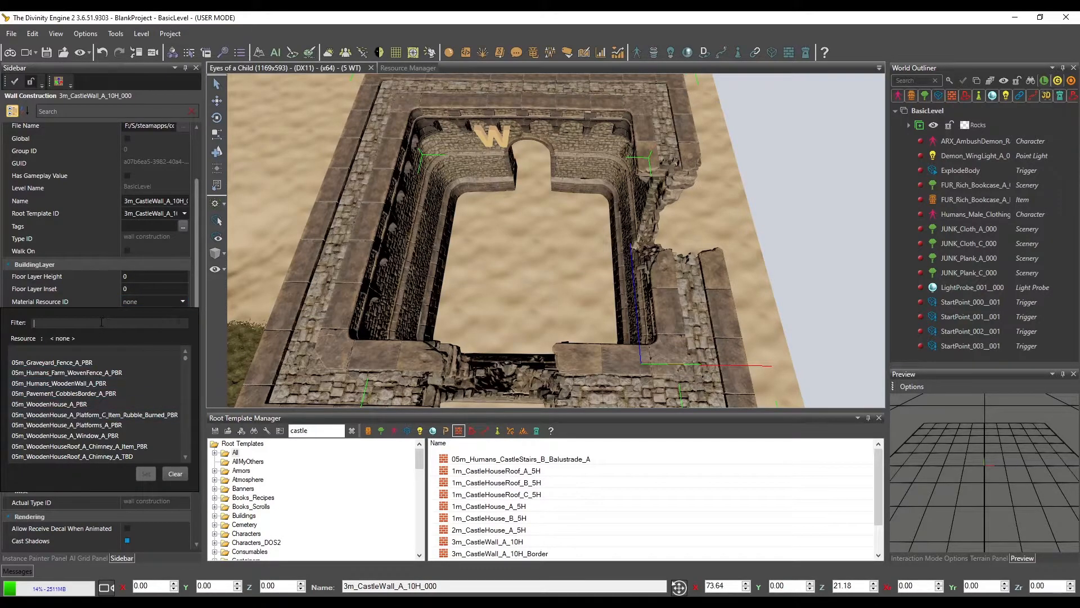
{"action": "type", "text": "floor"}
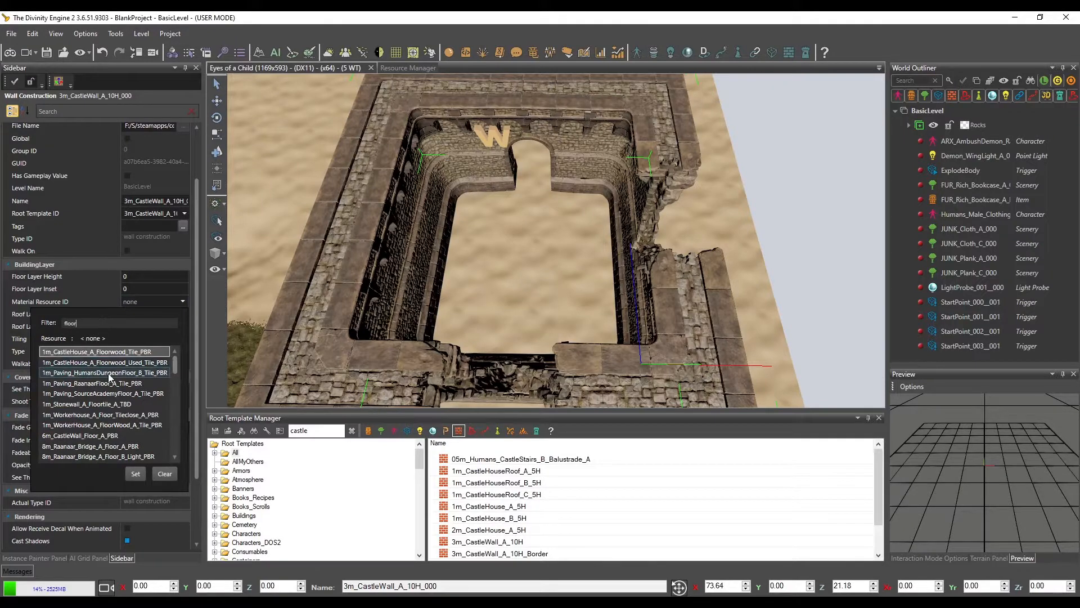
{"action": "left_click", "coordinate": [116, 386]}
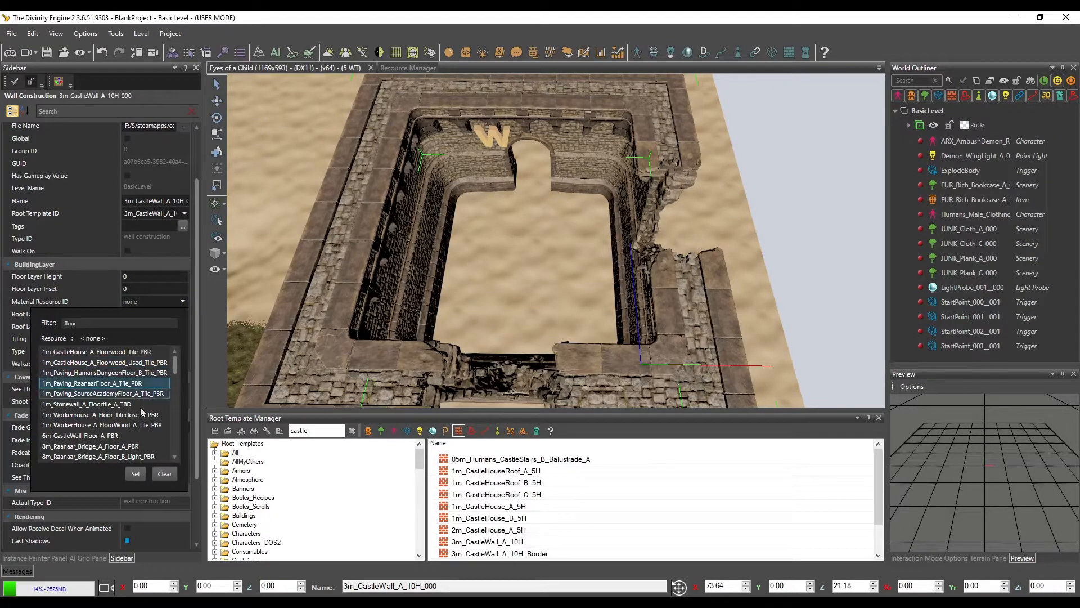
{"action": "left_click", "coordinate": [136, 473]}
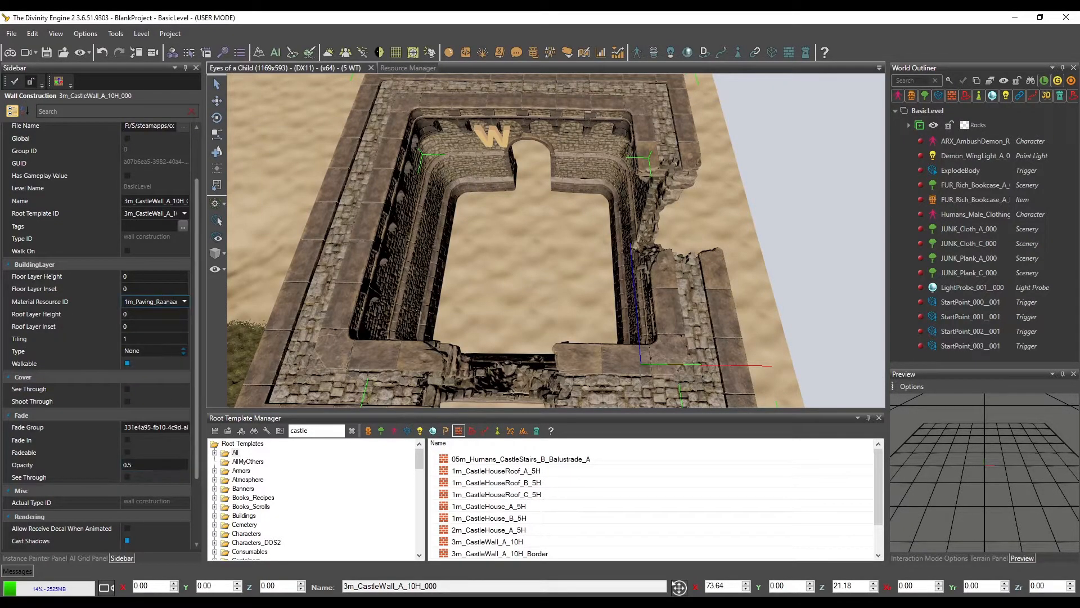
{"action": "left_click", "coordinate": [185, 350]}
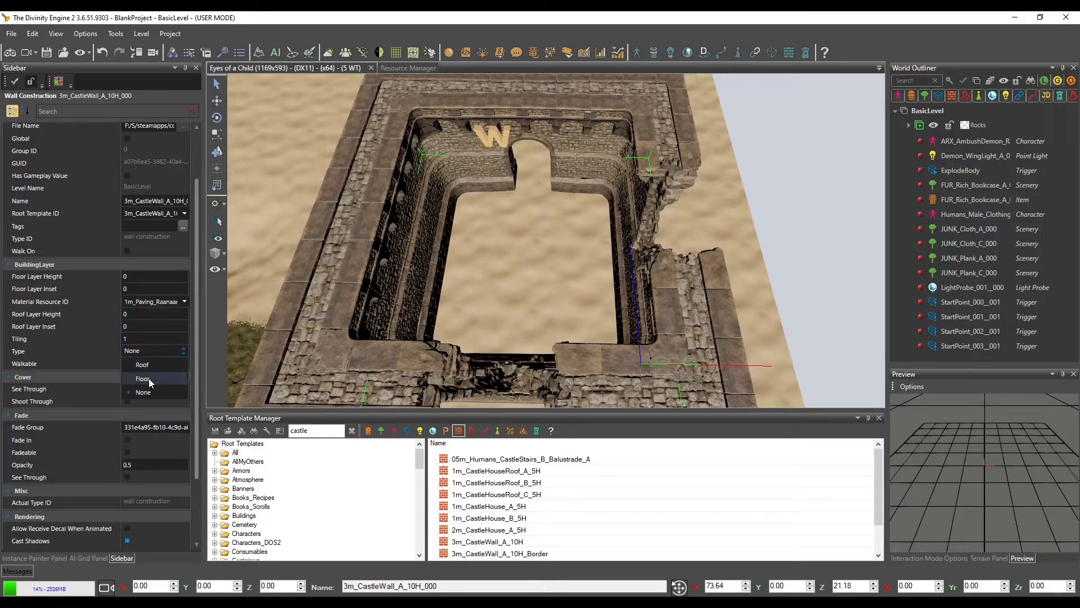
{"action": "left_click", "coordinate": [148, 377]}
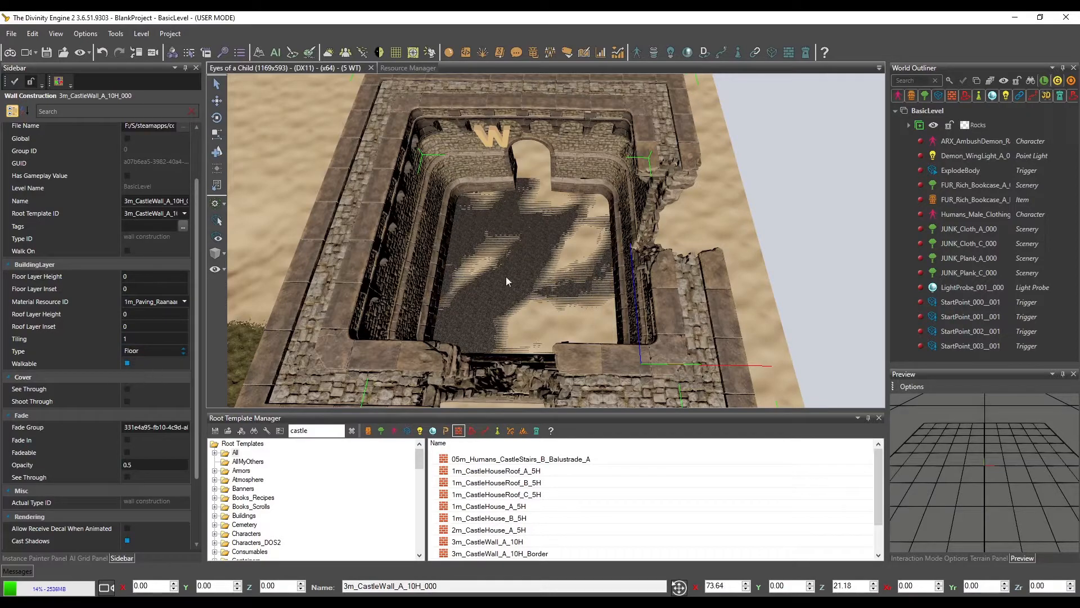
Try a floor layer height of 1 for the castle floor and check it up close inside the walls
{"action": "left_click", "coordinate": [142, 339]}
{"action": "left_click", "coordinate": [166, 313]}
{"action": "left_click", "coordinate": [184, 316]}
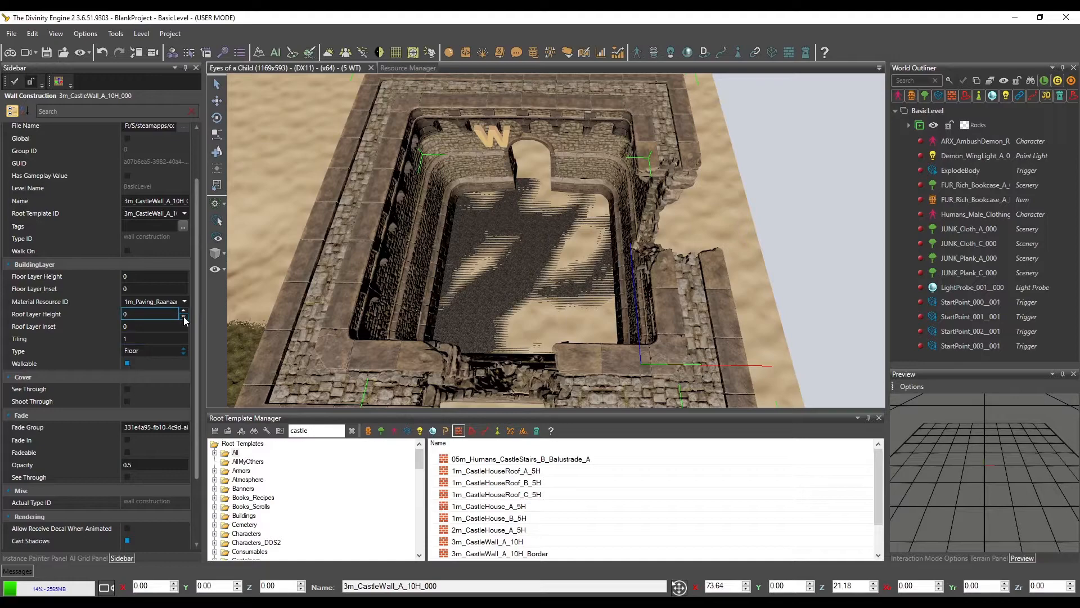
{"action": "left_click", "coordinate": [185, 279]}
{"action": "left_click", "coordinate": [184, 274]}
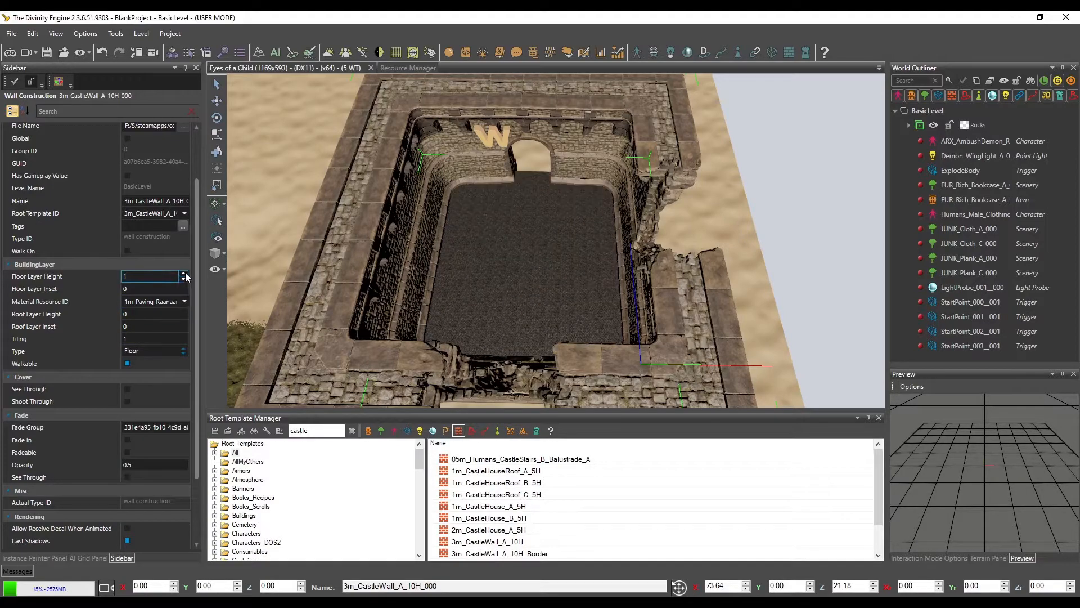
{"action": "scroll", "coordinate": [613, 261], "scroll_direction": "up", "scroll_amount": 10}
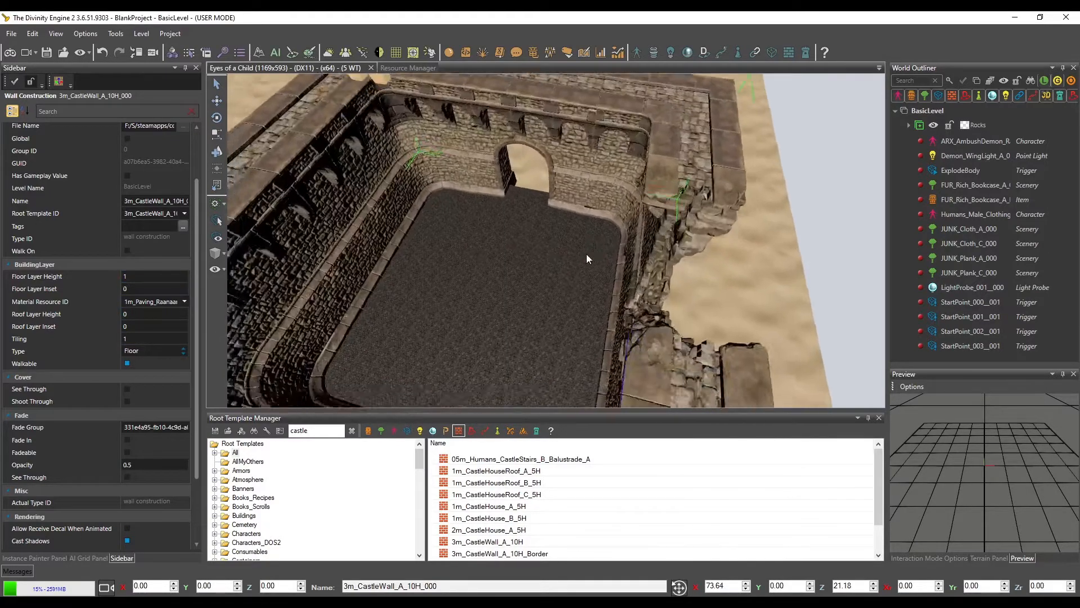
{"action": "scroll", "coordinate": [592, 246], "scroll_direction": "up", "scroll_amount": 6}
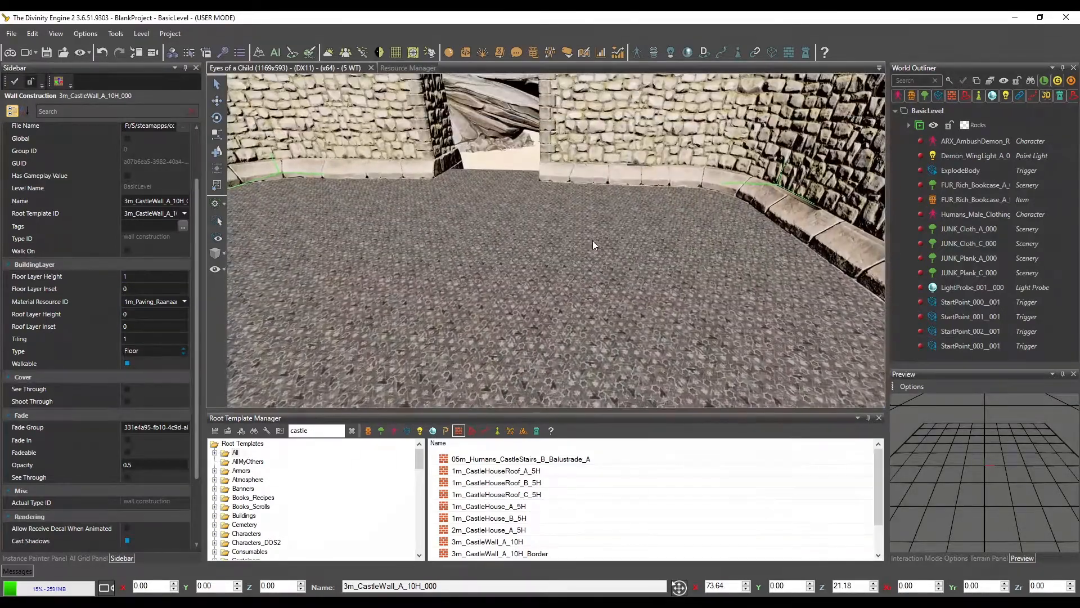
Set the castle wall's floor layer height to 0.1
{"action": "left_click", "coordinate": [184, 278]}
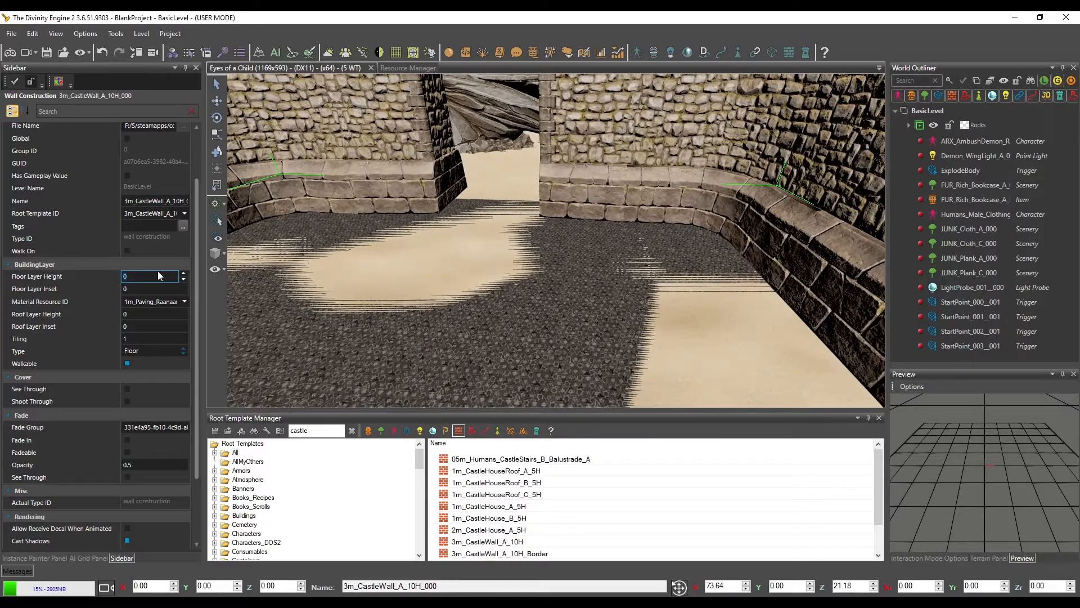
{"action": "type", "text": "-1"}
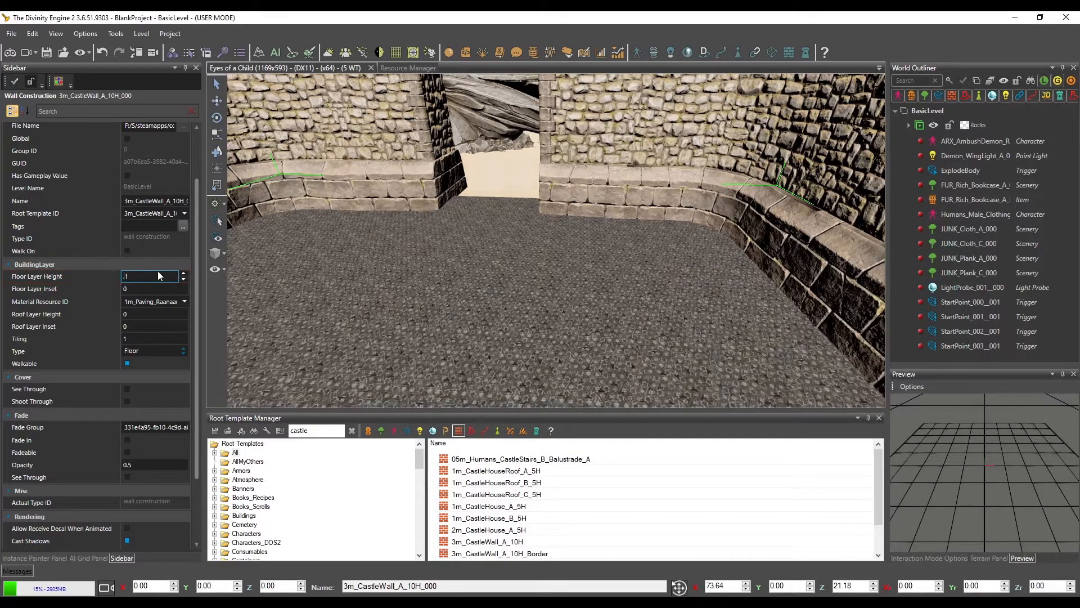
Set the castle wall's floor layer height to 0.01 and look at the floor up close
{"action": "key", "text": "BackSpace"}
{"action": "type", "text": "0"}
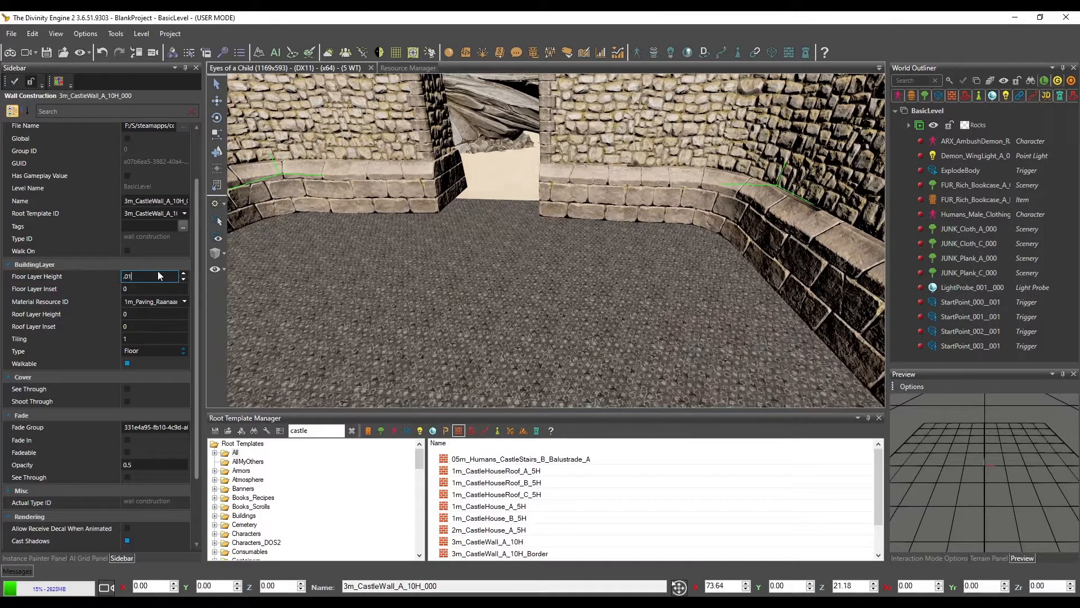
{"action": "type", "text": "0"}
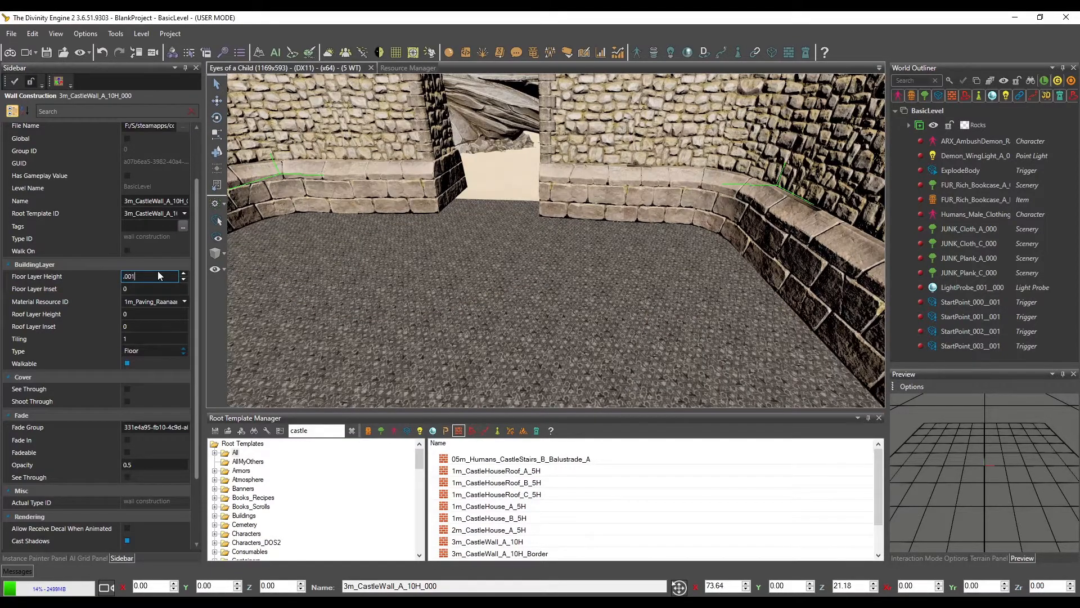
{"action": "key", "text": "BackSpace"}
{"action": "type", "text": "1"}
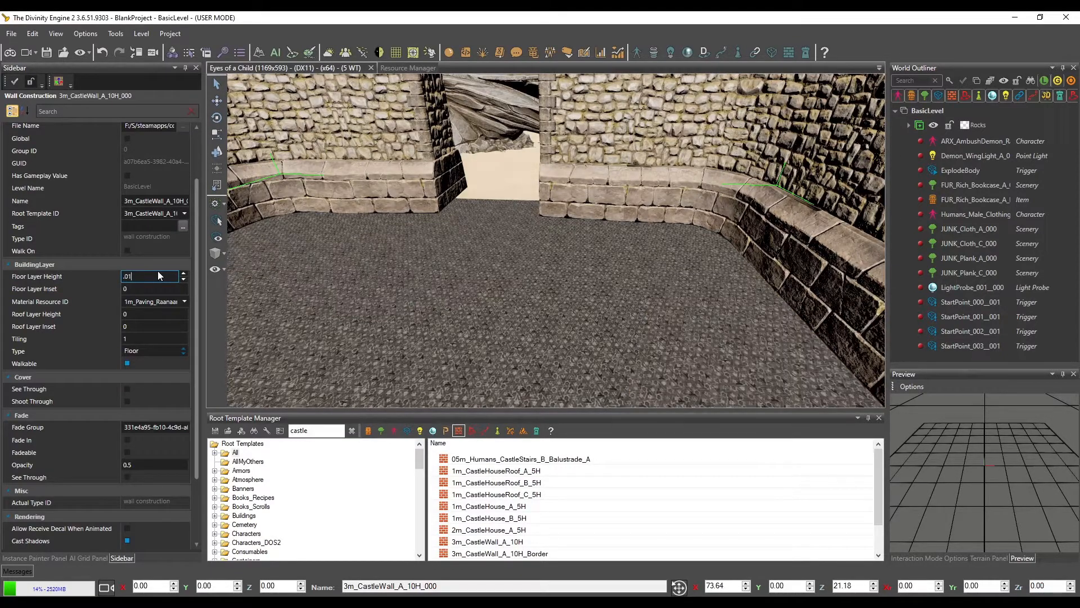
{"action": "right_click_drag", "start_coordinate": [509, 213], "coordinate": [444, 239]}
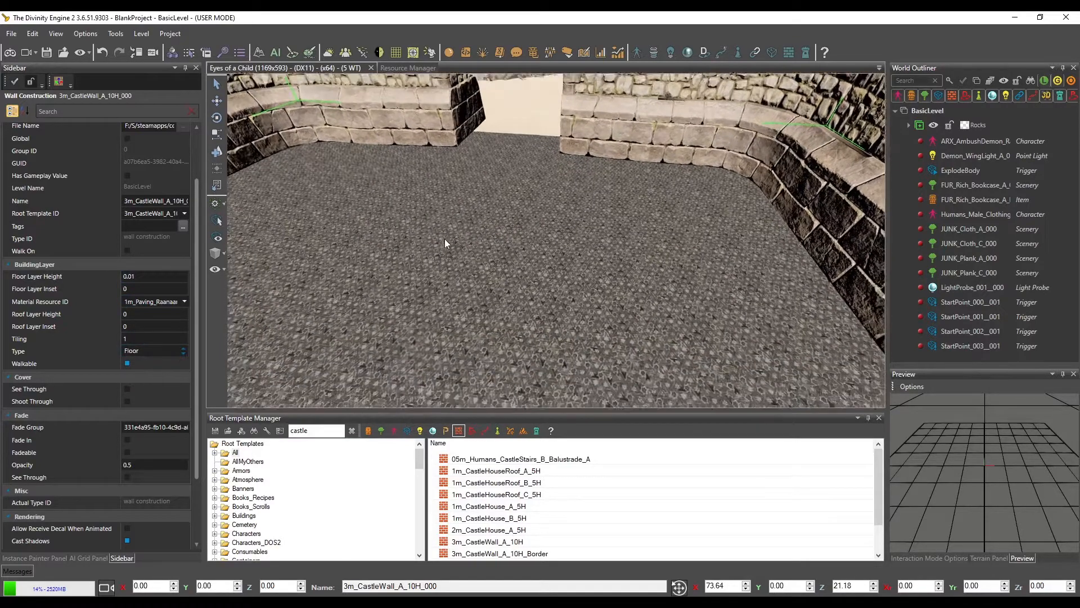
Switch the castle wall's building layer type to Roof and set the roof layer height to 1
{"action": "scroll", "coordinate": [449, 264], "scroll_direction": "down", "scroll_amount": 8}
{"action": "left_click", "coordinate": [143, 351]}
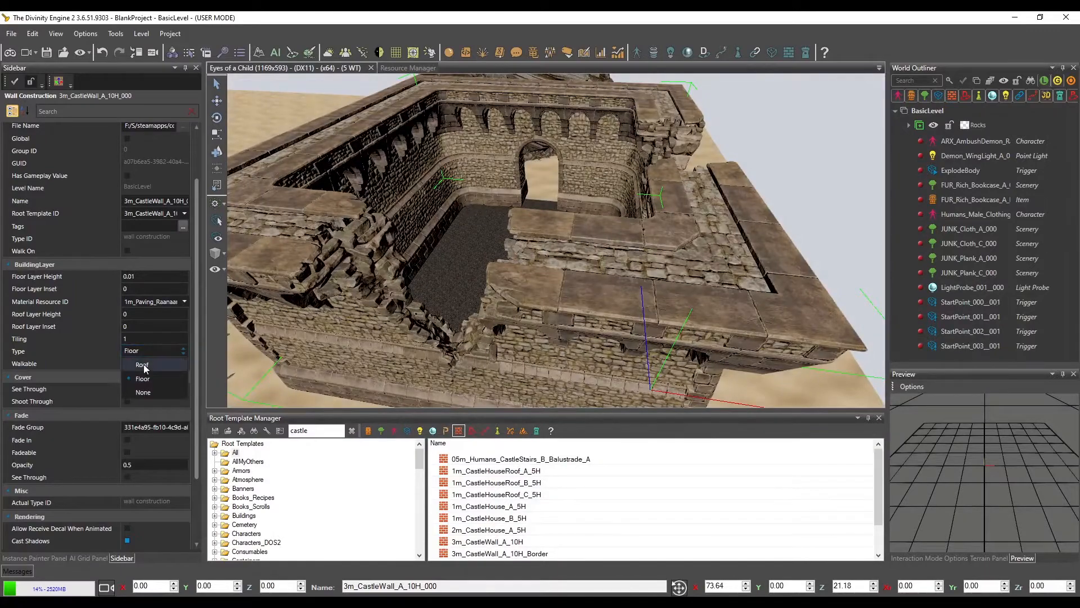
{"action": "left_click", "coordinate": [143, 366]}
{"action": "scroll", "coordinate": [431, 203], "scroll_direction": "up", "scroll_amount": 5}
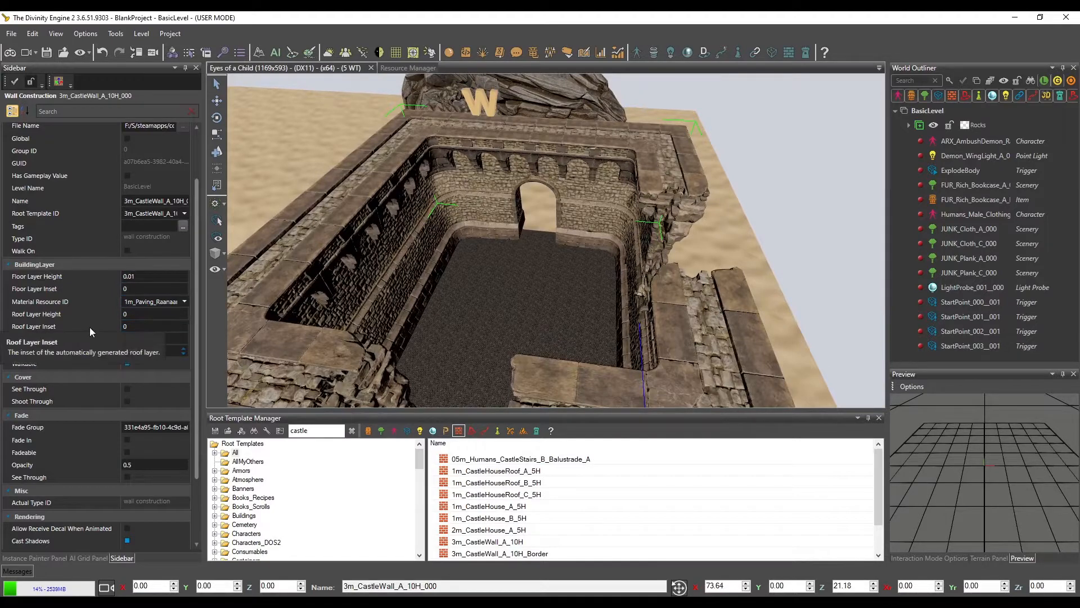
{"action": "left_click", "coordinate": [183, 312]}
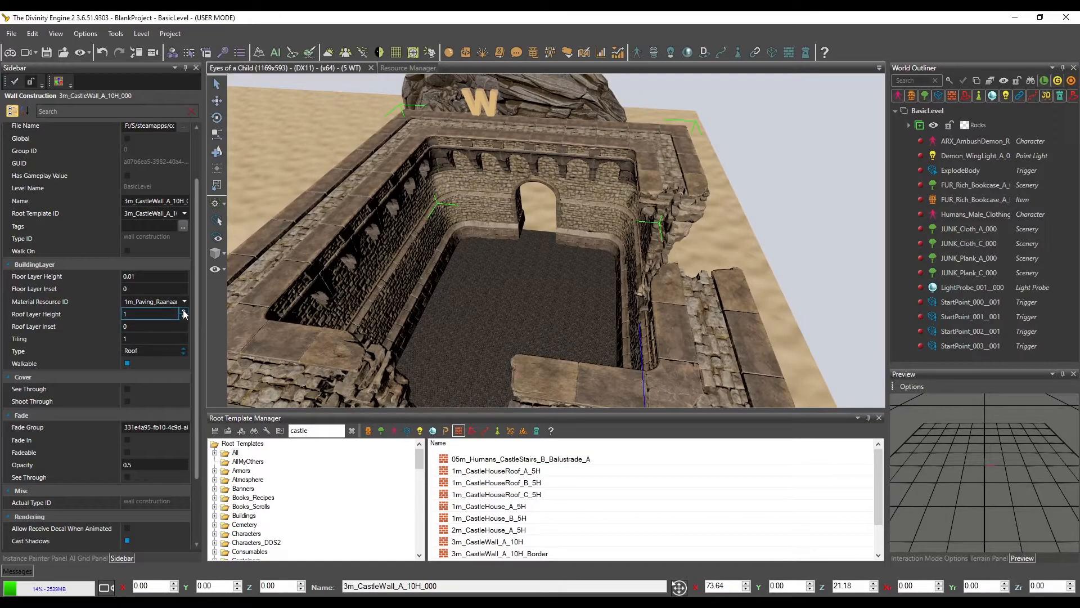
Try a floor layer height of 0 for the castle wall with the Roof layer type
{"action": "left_click", "coordinate": [184, 279]}
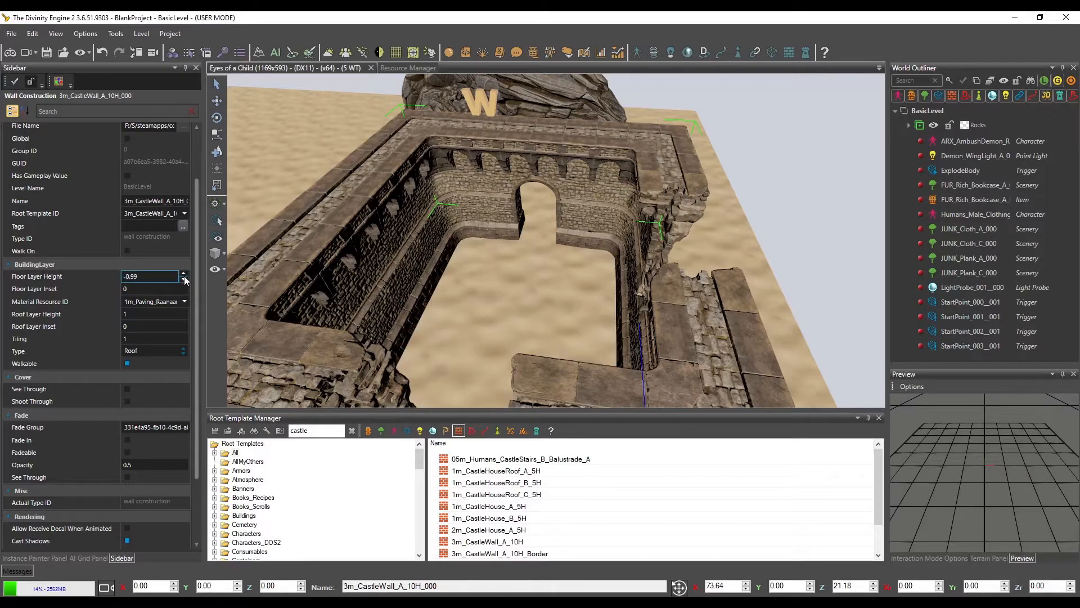
{"action": "left_click", "coordinate": [184, 273]}
{"action": "key", "text": "ctrl+a"}
{"action": "type", "text": "0"}
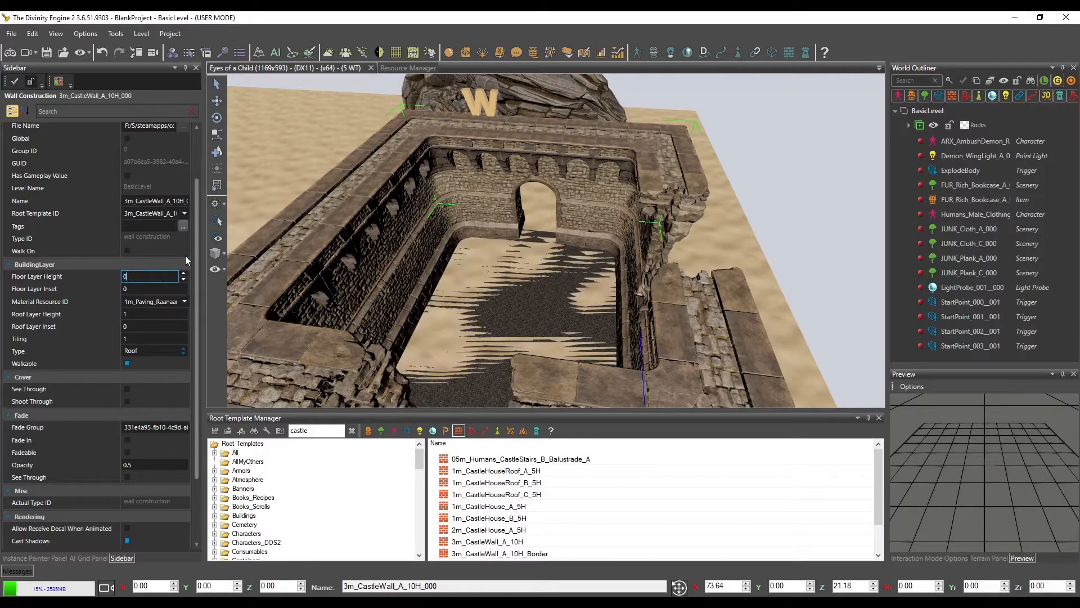
{"action": "key", "text": "Return"}
{"action": "scroll", "coordinate": [462, 271], "scroll_direction": "up", "scroll_amount": 5}
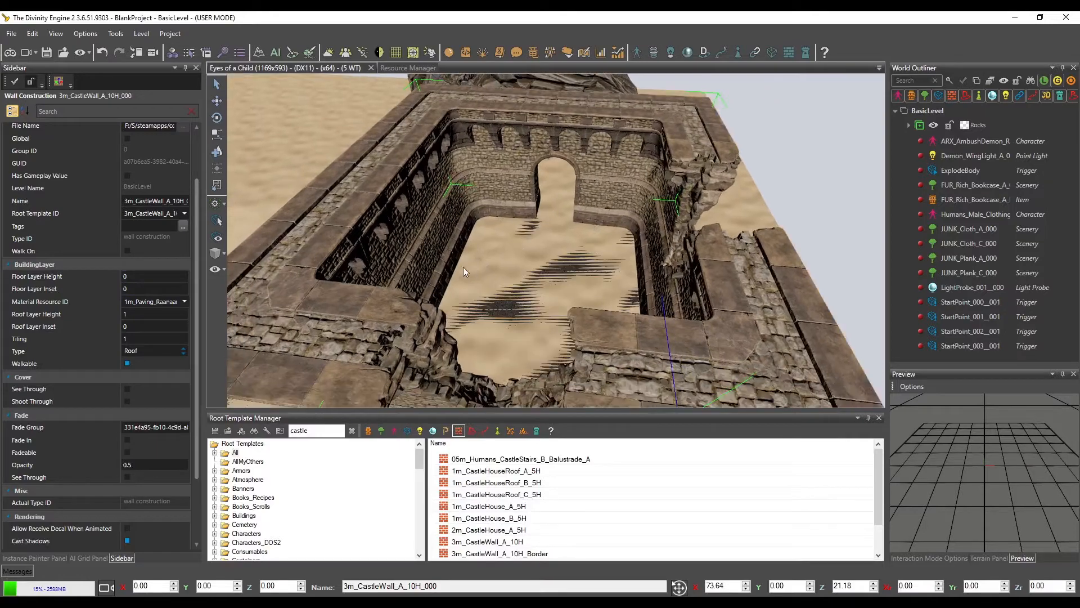
Set the building layer type back to Floor with a floor layer height of 0.01
{"action": "left_click", "coordinate": [180, 354]}
{"action": "left_click", "coordinate": [151, 381]}
{"action": "right_click_drag", "start_coordinate": [415, 296], "coordinate": [418, 299]}
{"action": "left_click", "coordinate": [144, 277]}
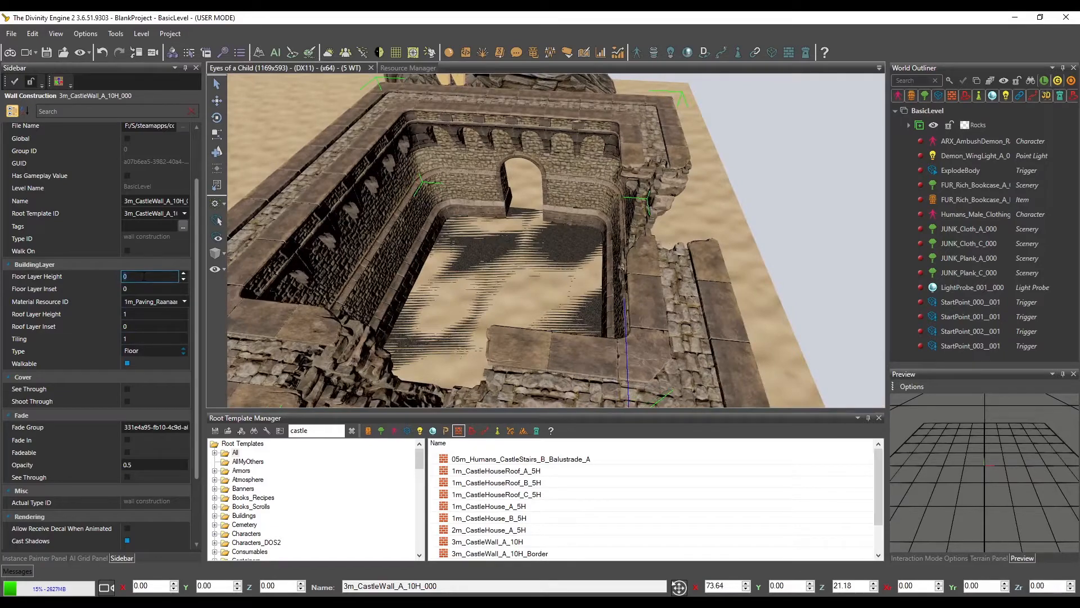
{"action": "type", "text": ".01"}
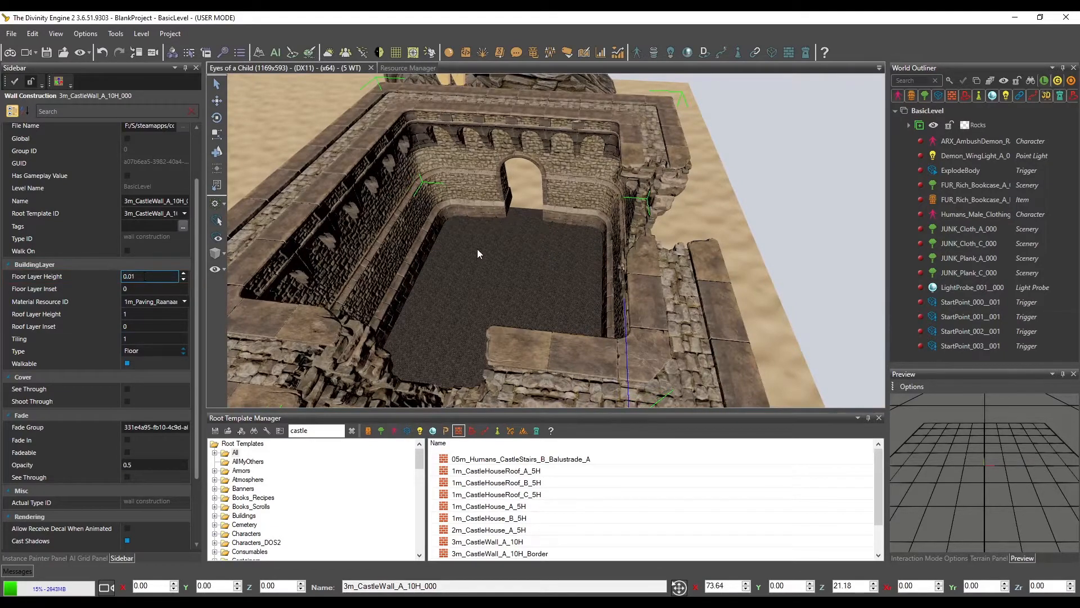
Try floor tiling values of 2 and 0.01 and compare the paving pattern with the character standing inside
{"action": "mouse_move", "coordinate": [486, 247]}
{"action": "right_mouse_down"}
{"action": "mouse_move", "coordinate": [500, 246]}
{"action": "mouse_move", "coordinate": [481, 251]}
{"action": "mouse_move", "coordinate": [482, 241]}
{"action": "right_mouse_up"}
{"action": "key", "text": "t"}
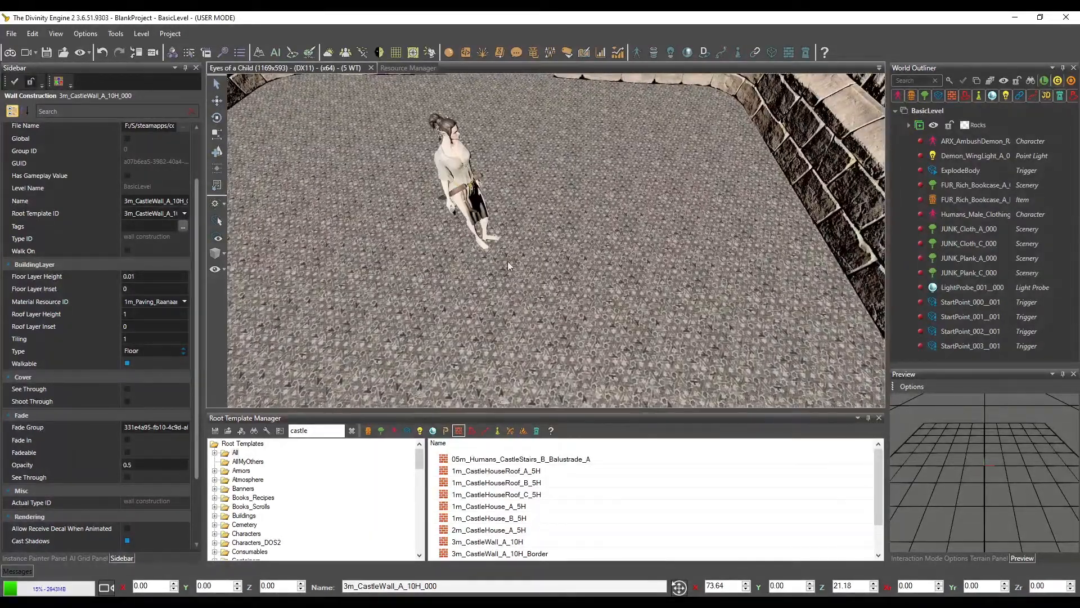
{"action": "left_click", "coordinate": [184, 335]}
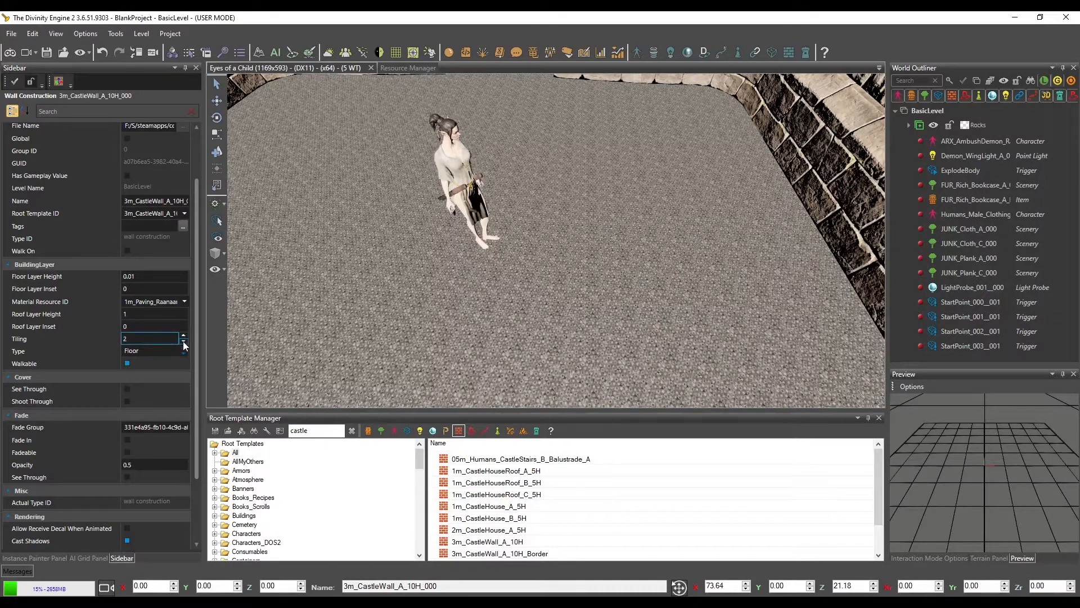
{"action": "left_click", "coordinate": [183, 341]}
{"action": "left_click", "coordinate": [158, 337]}
{"action": "key", "text": "BackSpace"}
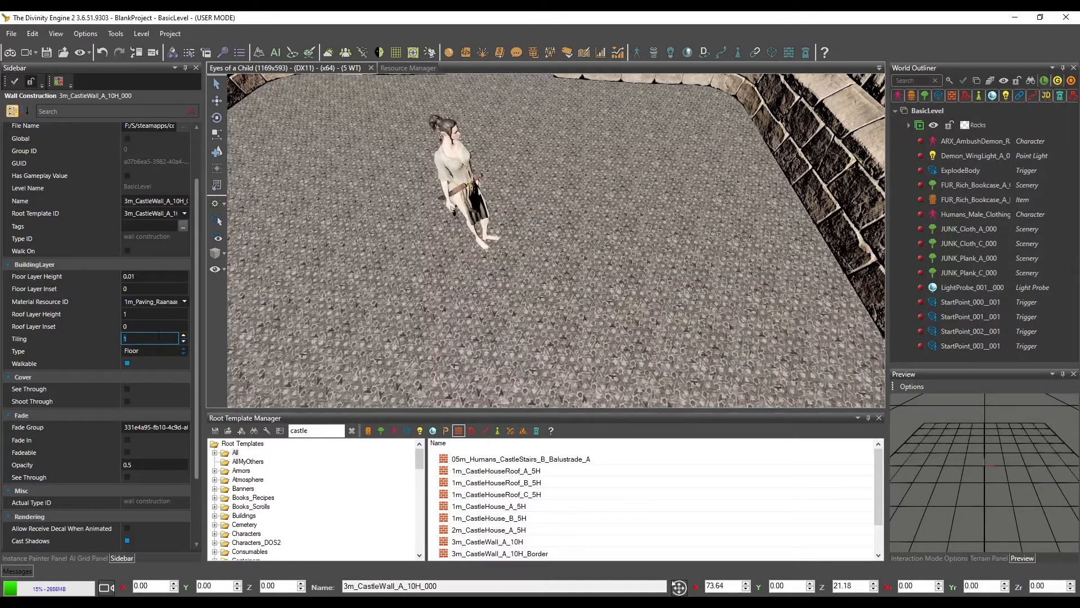
{"action": "type", "text": ".01"}
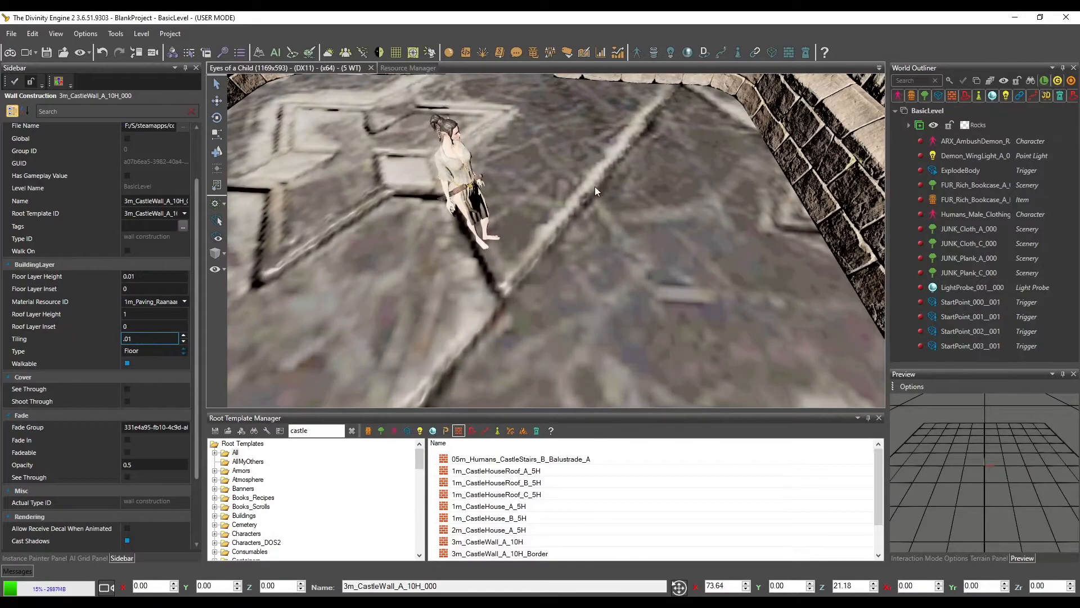
{"action": "middle_click_drag", "start_coordinate": [596, 187], "coordinate": [456, 231]}
{"action": "scroll", "coordinate": [589, 198], "scroll_direction": "down", "scroll_amount": 5}
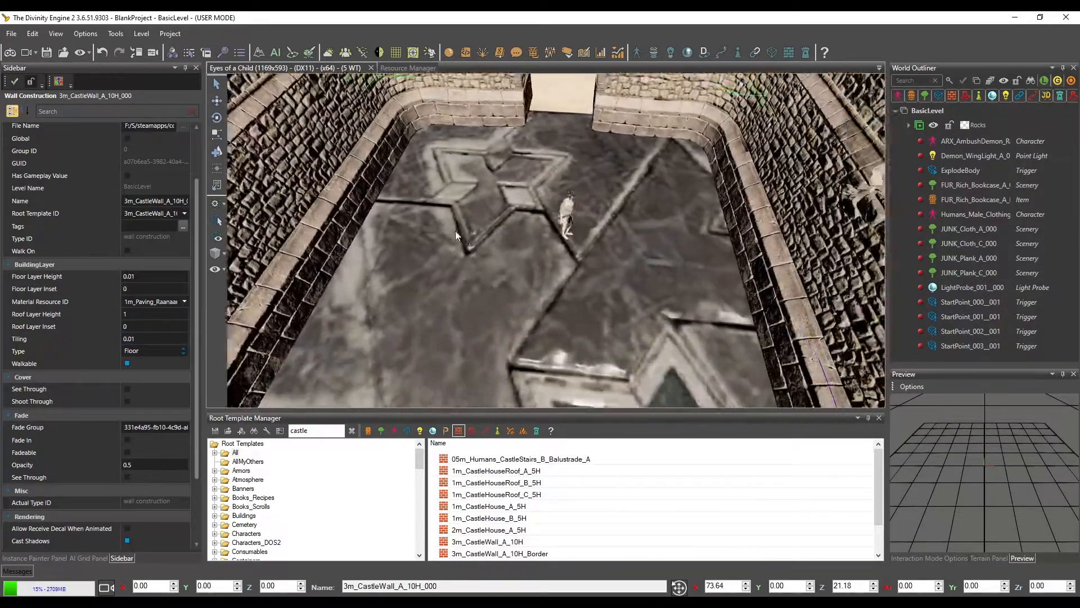
{"action": "scroll", "coordinate": [455, 231], "scroll_direction": "up", "scroll_amount": 5}
Try a floor tiling of 0.1, and settle on 0.2 for the castle paving
{"action": "left_click", "coordinate": [147, 338]}
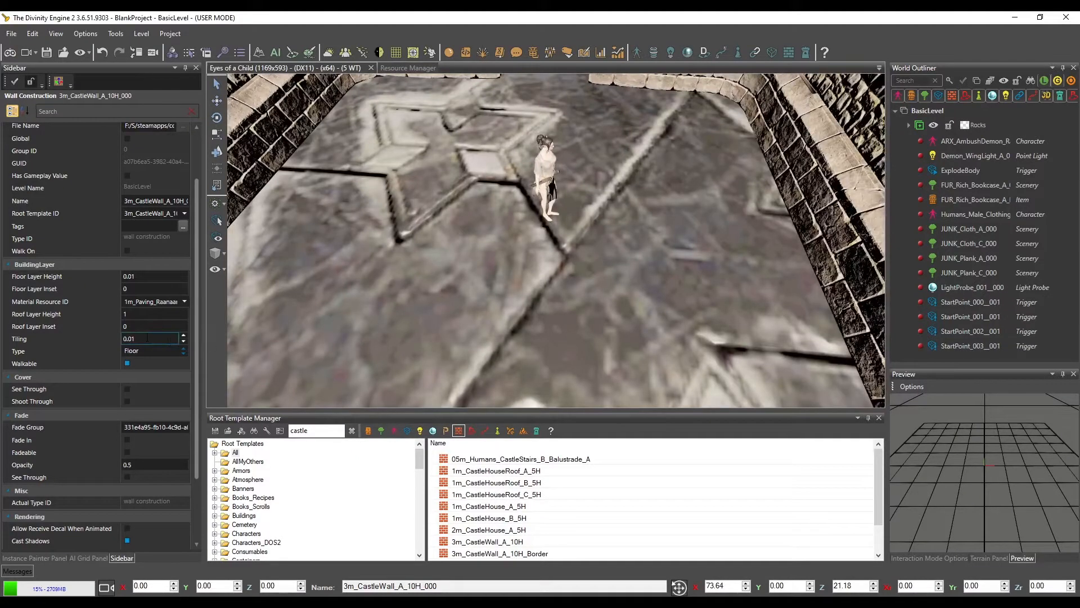
{"action": "type", "text": ".1"}
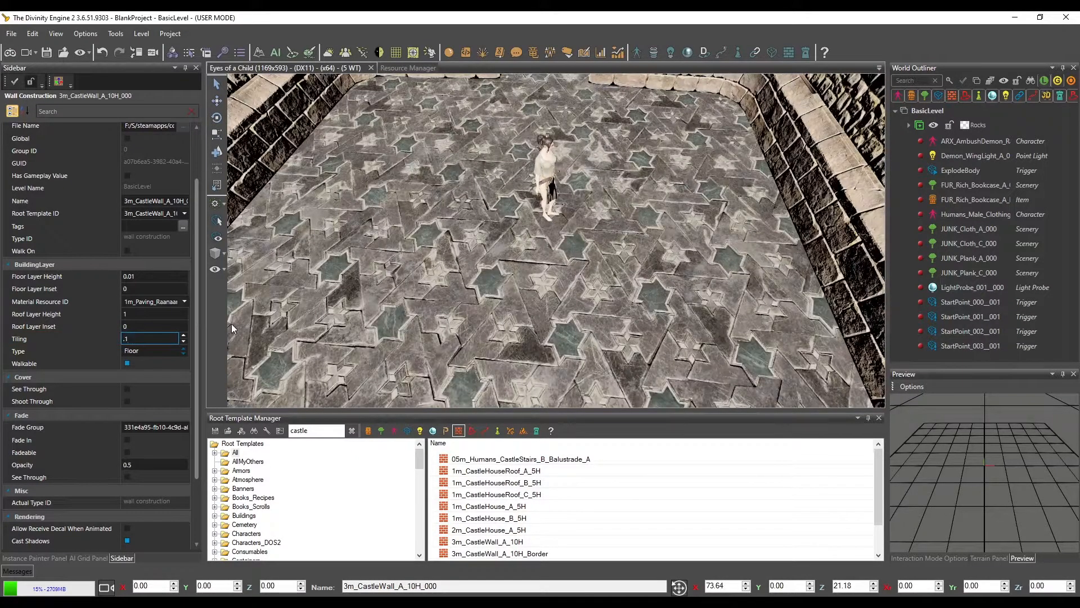
{"action": "key", "text": "BackSpace"}
{"action": "type", "text": "2"}
{"action": "scroll", "coordinate": [611, 211], "scroll_direction": "down", "scroll_amount": 8}
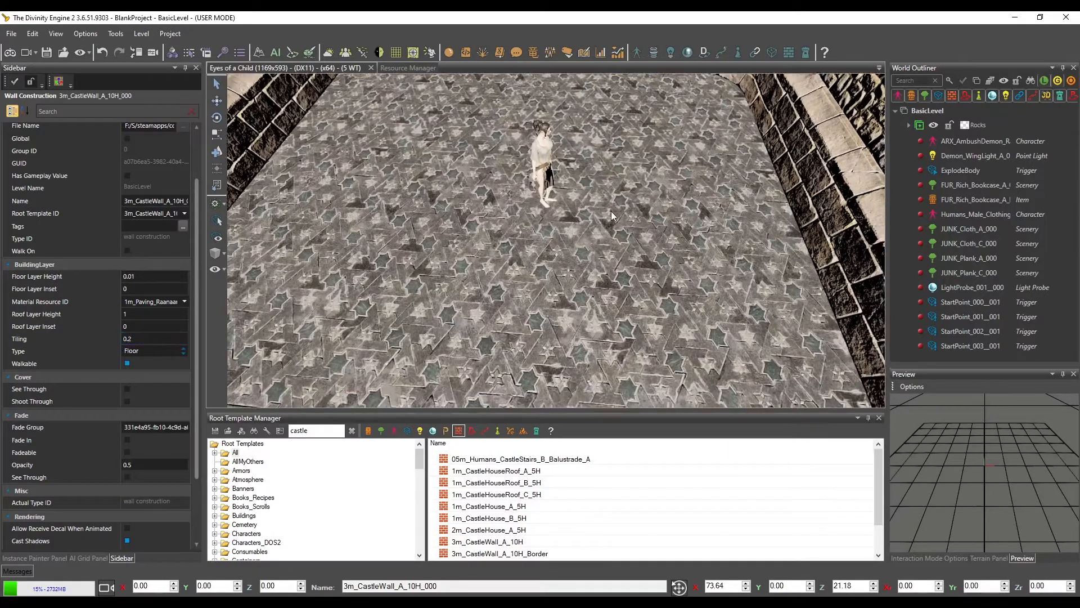
Select the AI grid area around the castle, partially generate the grid there, and check it inside the walls
{"action": "middle_click_drag", "start_coordinate": [616, 202], "coordinate": [618, 243]}
{"action": "scroll", "coordinate": [607, 211], "scroll_direction": "down", "scroll_amount": 4}
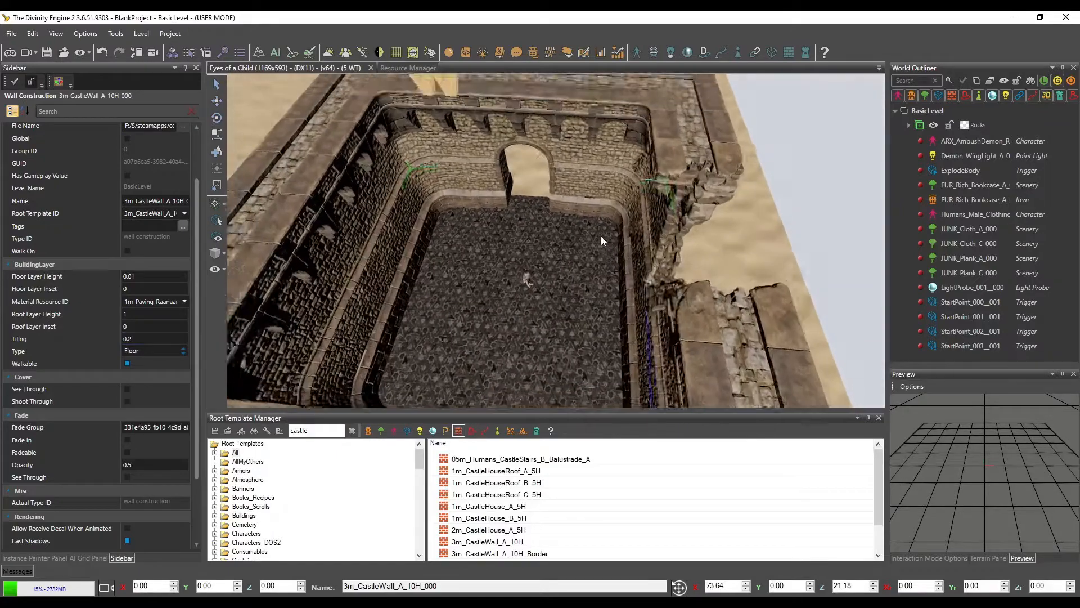
{"action": "scroll", "coordinate": [603, 236], "scroll_direction": "down", "scroll_amount": 4}
{"action": "scroll", "coordinate": [617, 243], "scroll_direction": "down", "scroll_amount": 3}
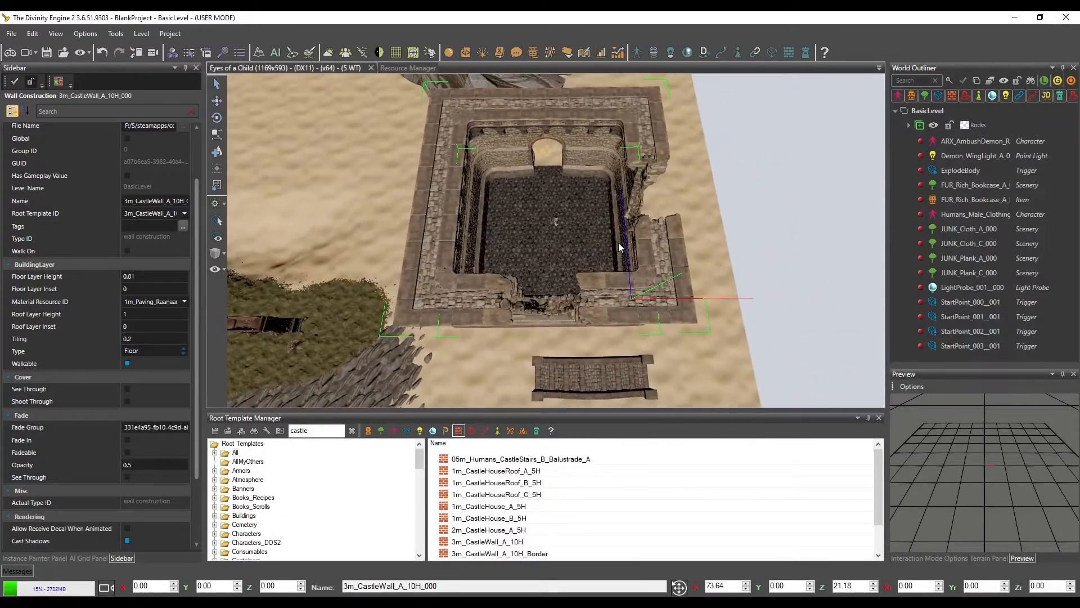
{"action": "left_click", "coordinate": [89, 558]}
{"action": "left_click", "coordinate": [155, 84]}
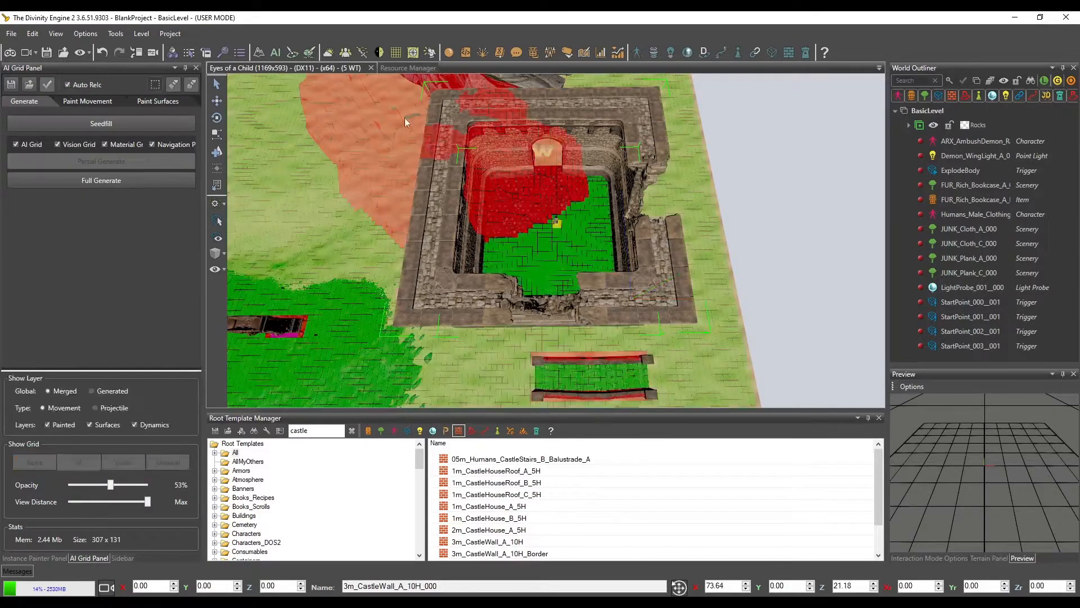
{"action": "left_click_drag", "start_coordinate": [716, 344], "coordinate": [380, 135]}
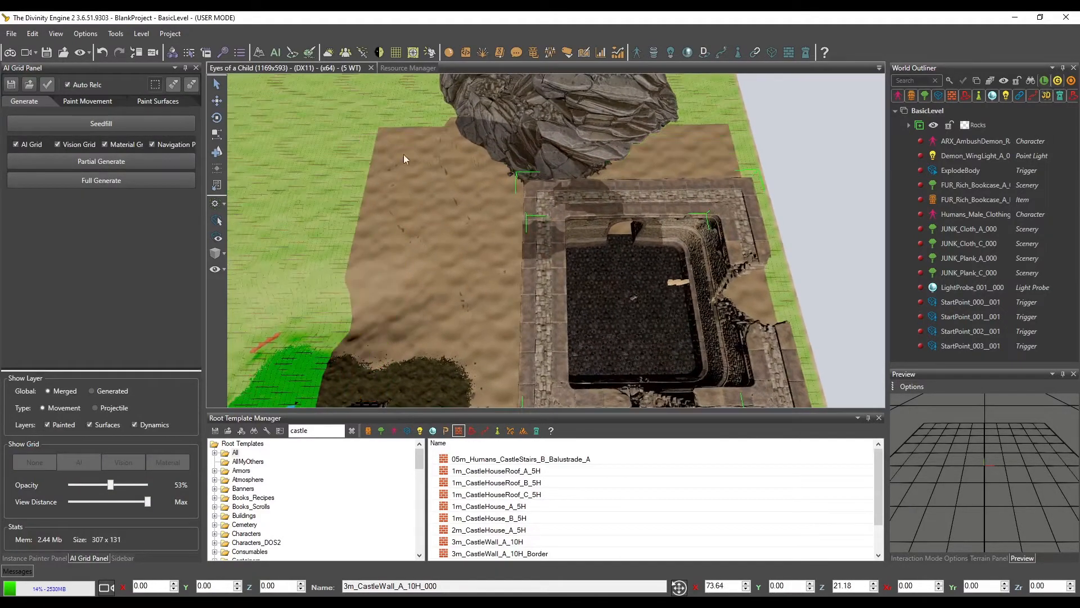
{"action": "mouse_move", "coordinate": [403, 154]}
{"action": "middle_mouse_down"}
{"action": "mouse_move", "coordinate": [460, 183]}
{"action": "mouse_move", "coordinate": [407, 161]}
{"action": "middle_mouse_up"}
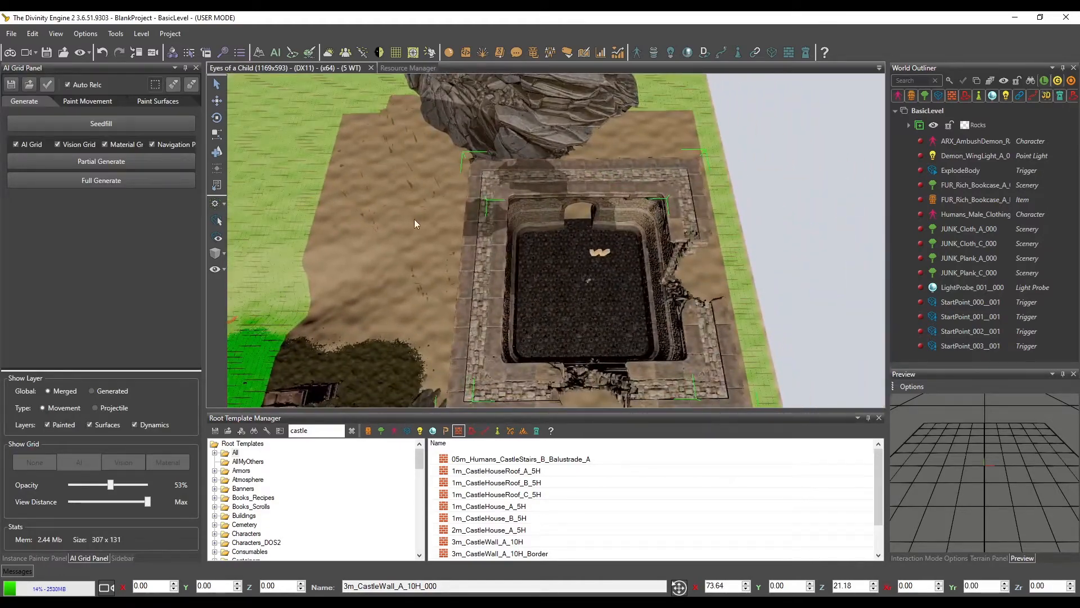
{"action": "middle_click_drag", "start_coordinate": [414, 218], "coordinate": [383, 204]}
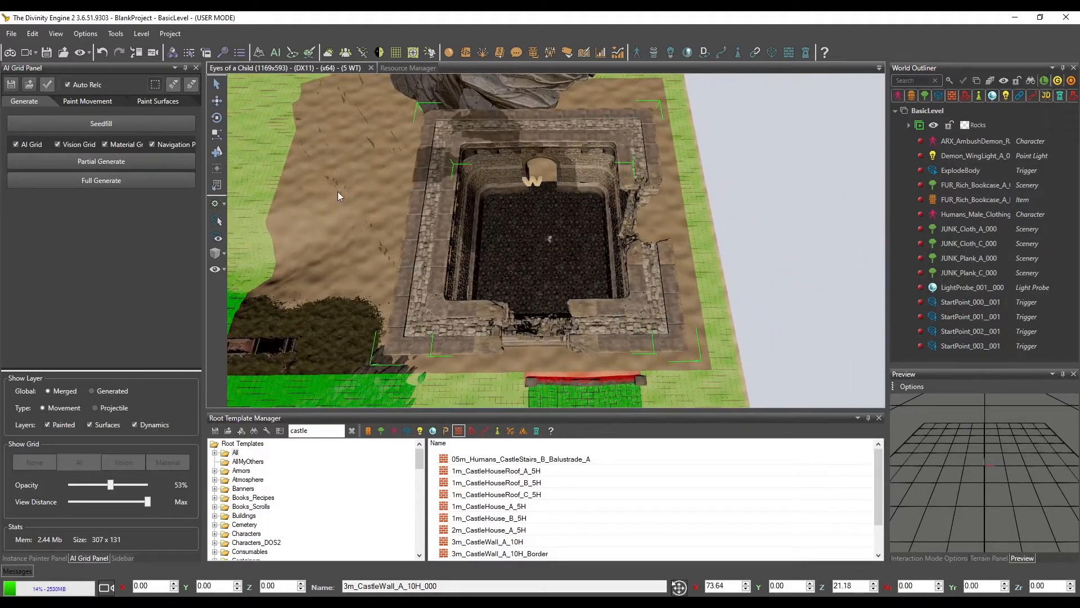
{"action": "mouse_move", "coordinate": [436, 249]}
{"action": "middle_mouse_down"}
{"action": "mouse_move", "coordinate": [461, 270]}
{"action": "mouse_move", "coordinate": [439, 263]}
{"action": "middle_mouse_up"}
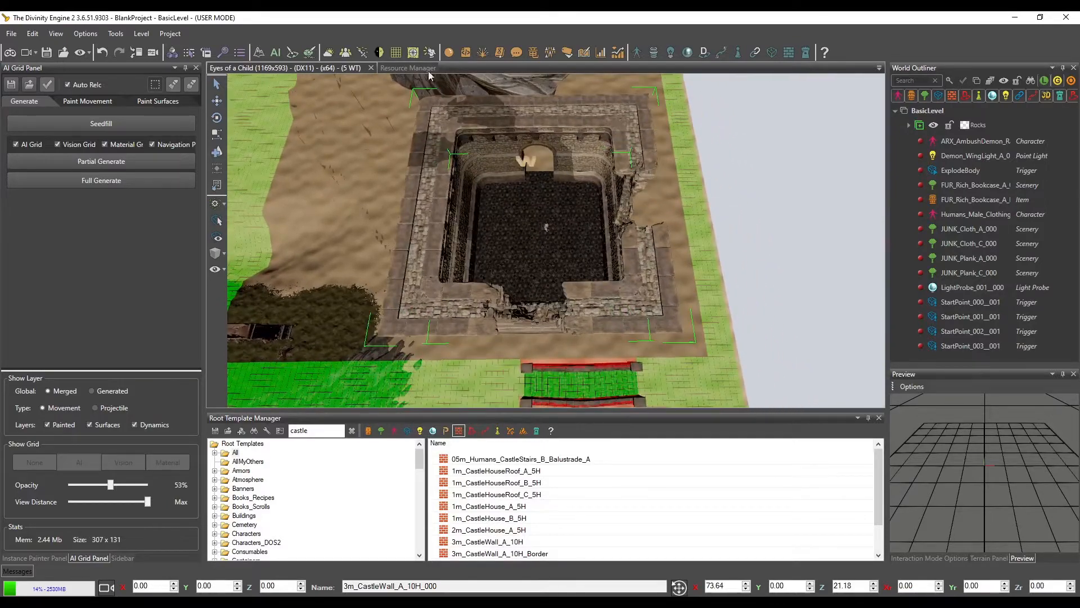
{"action": "left_click", "coordinate": [106, 161]}
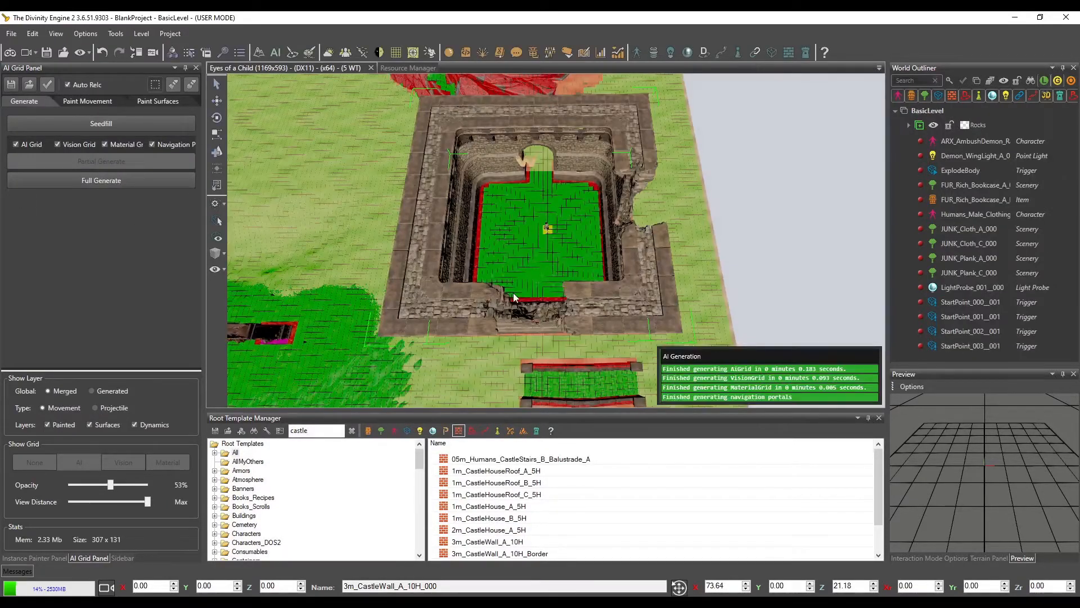
{"action": "middle_click_drag", "start_coordinate": [513, 292], "coordinate": [566, 211]}
{"action": "scroll", "coordinate": [559, 203], "scroll_direction": "up", "scroll_amount": 5}
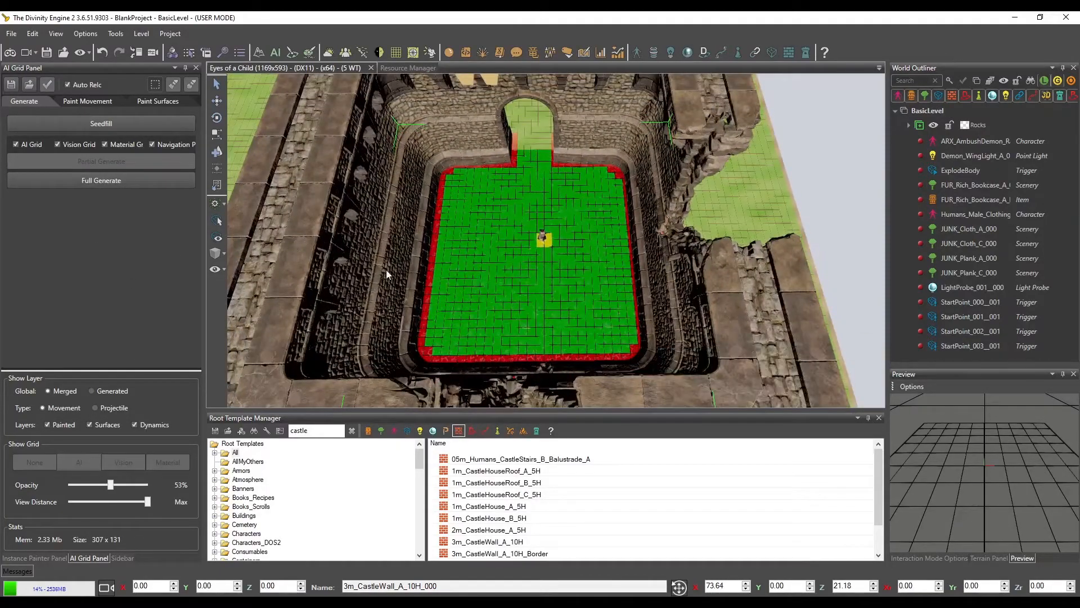
Turn off Walkable for the castle wall's building layer
{"action": "left_click", "coordinate": [216, 84]}
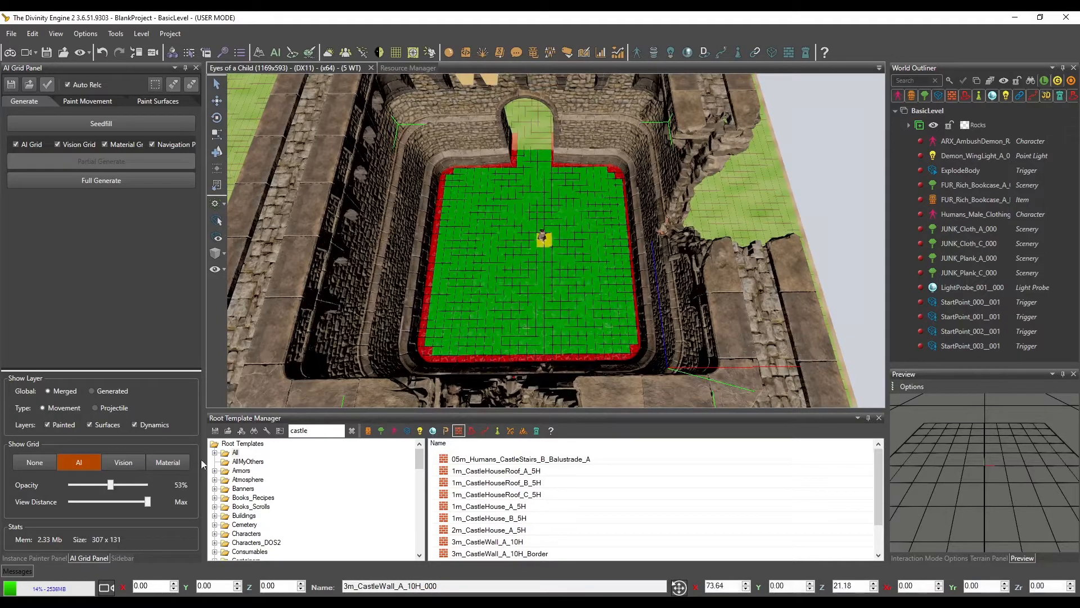
{"action": "left_click", "coordinate": [122, 558]}
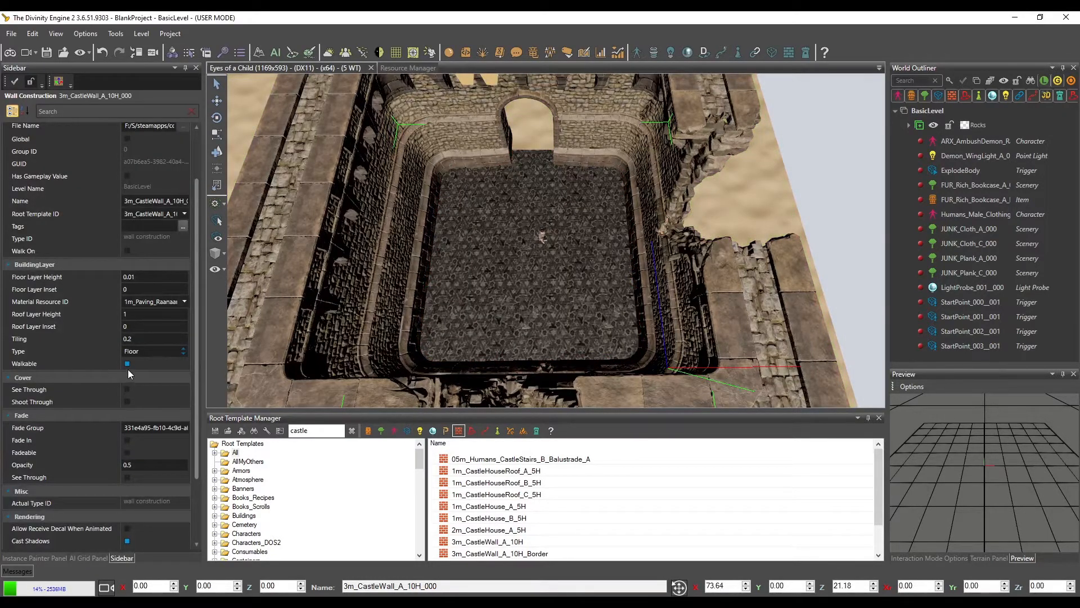
{"action": "scroll", "coordinate": [510, 291], "scroll_direction": "down", "scroll_amount": 6}
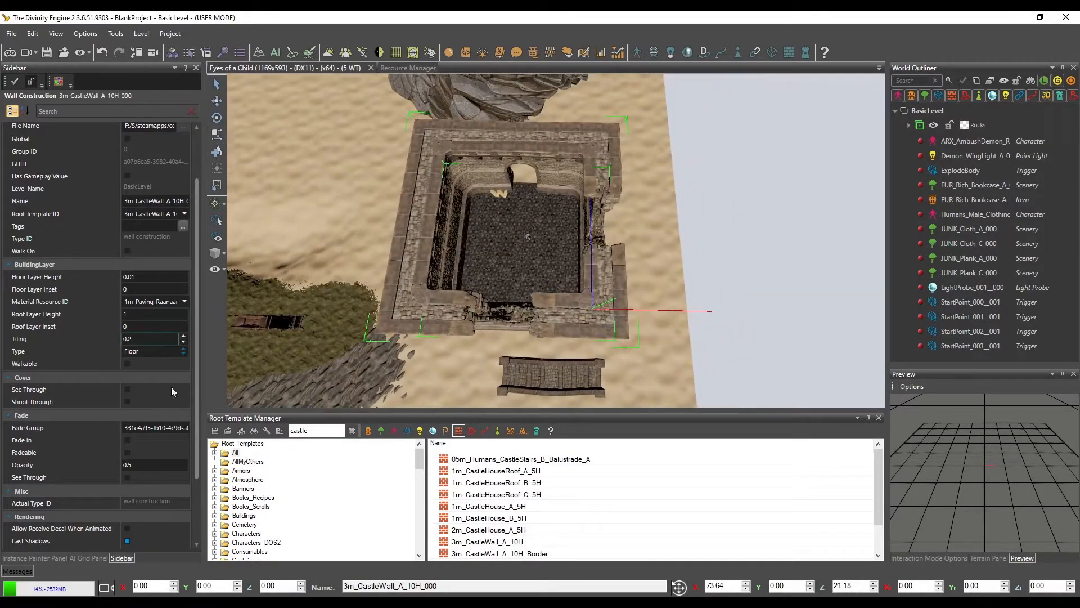
Reselect the castle's AI grid area and partially generate it again with the non-walkable floor layer
{"action": "left_click", "coordinate": [101, 557]}
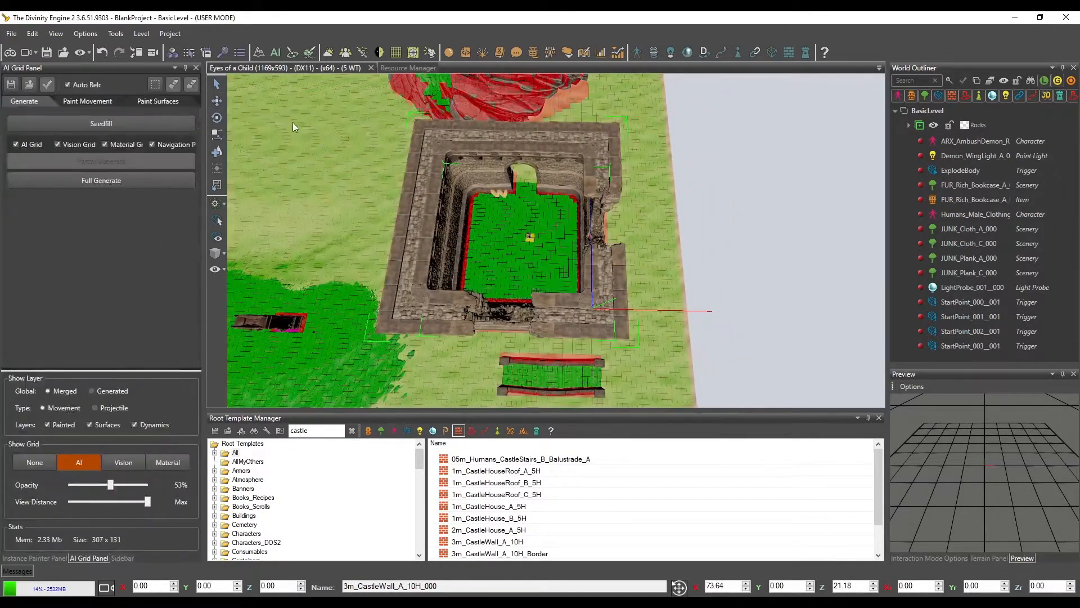
{"action": "left_click", "coordinate": [156, 85]}
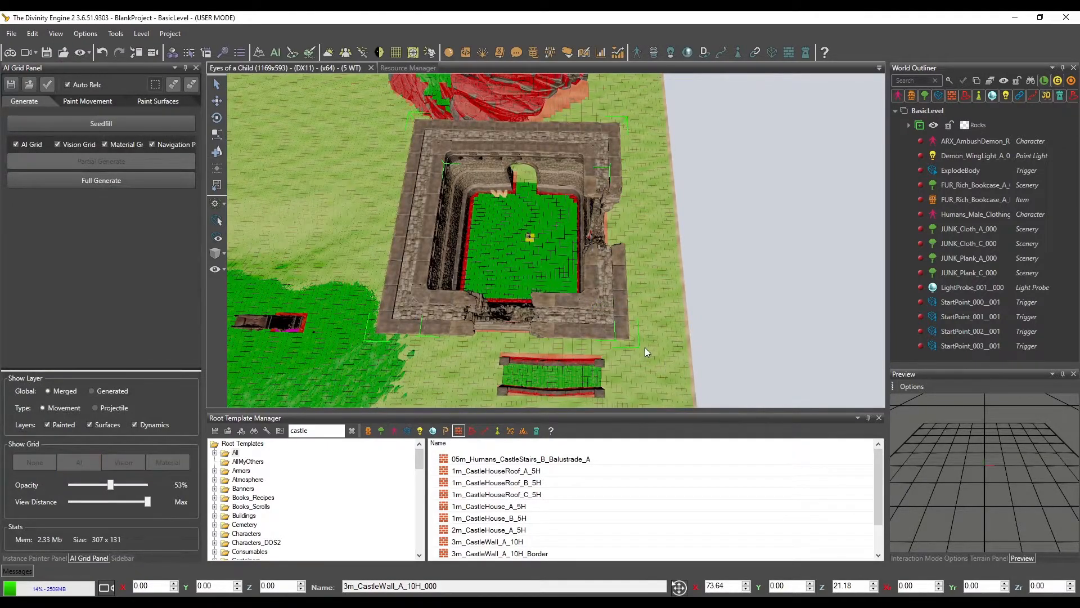
{"action": "left_click_drag", "start_coordinate": [645, 347], "coordinate": [399, 138]}
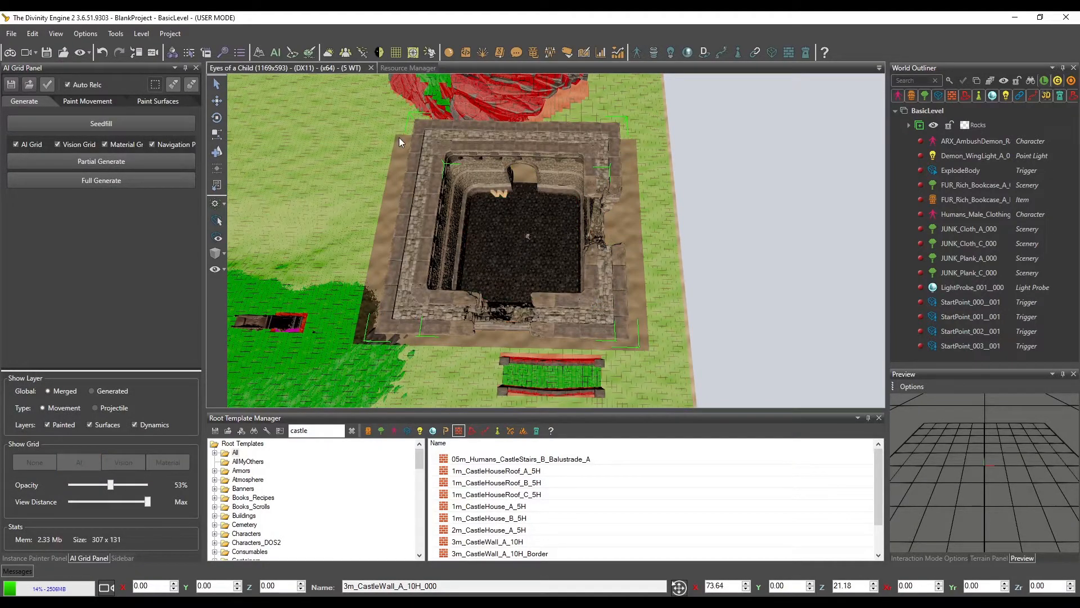
{"action": "left_click", "coordinate": [111, 161]}
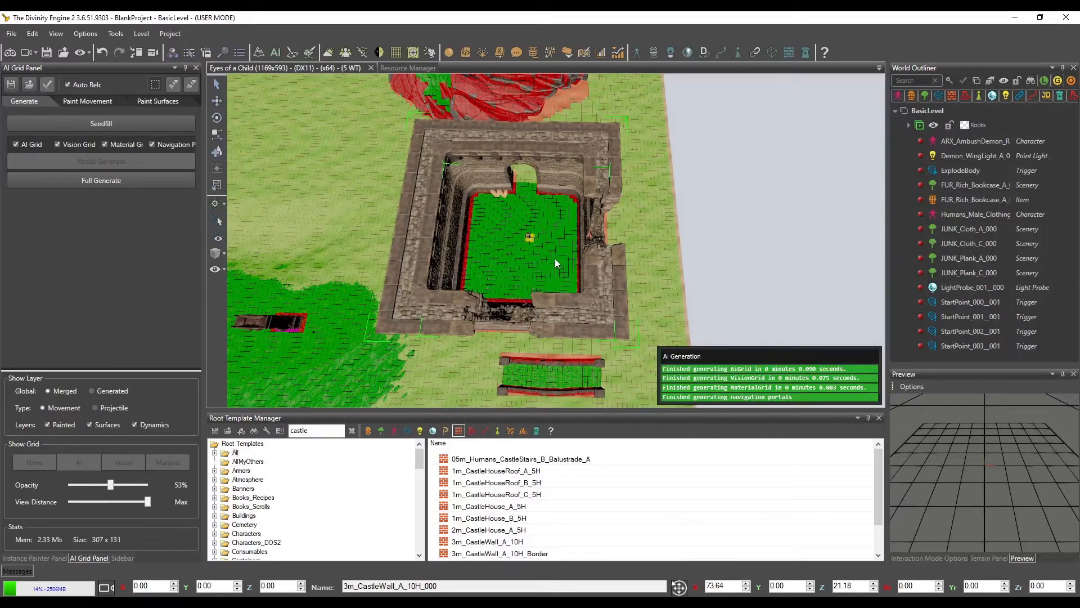
Turn Walkable back on for the castle wall's building layer and enable Walk On for the wall construction
{"action": "mouse_move", "coordinate": [554, 258]}
{"action": "middle_mouse_down"}
{"action": "mouse_move", "coordinate": [576, 258]}
{"action": "mouse_move", "coordinate": [568, 249]}
{"action": "middle_mouse_up"}
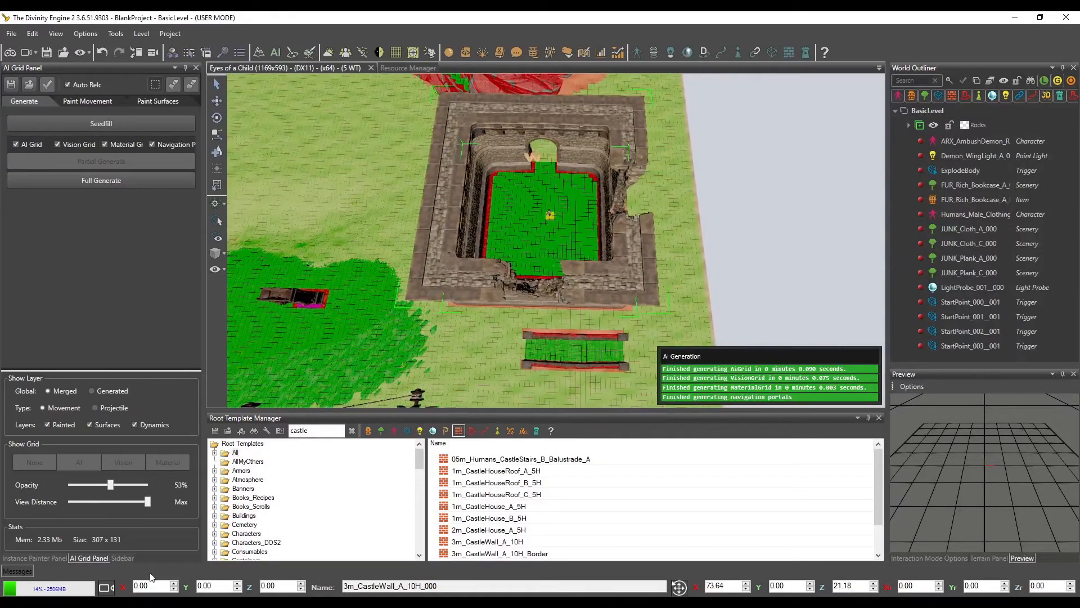
{"action": "left_click", "coordinate": [122, 558]}
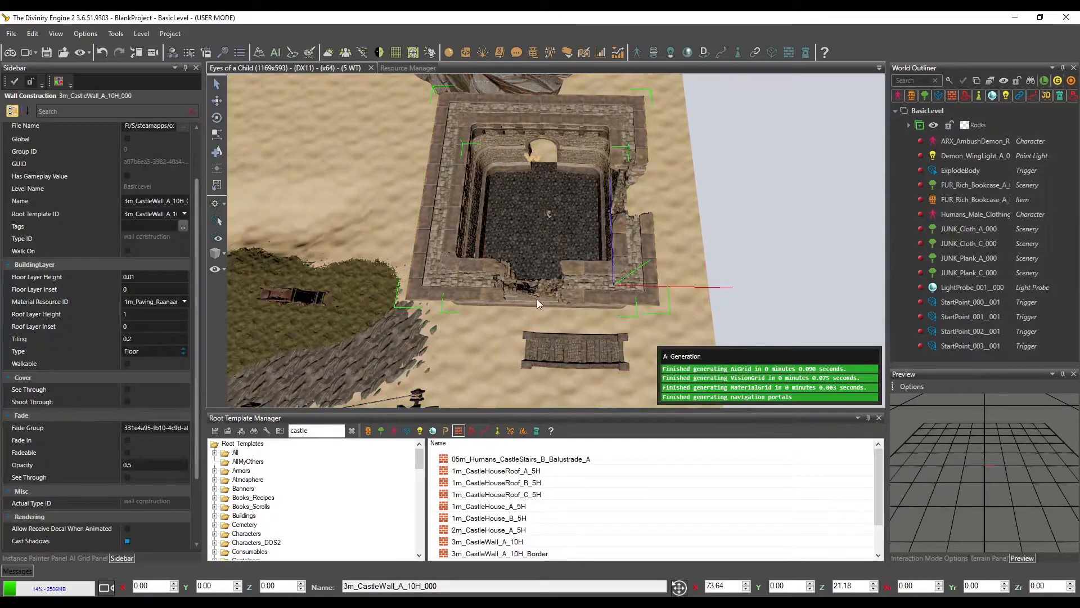
{"action": "scroll", "coordinate": [598, 296], "scroll_direction": "up", "scroll_amount": 5}
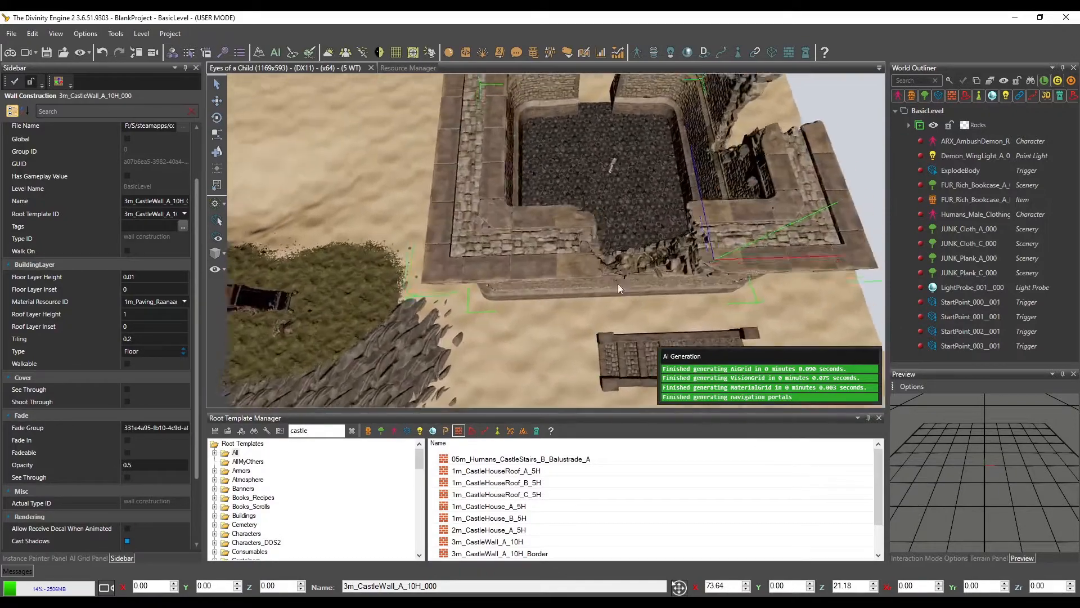
{"action": "scroll", "coordinate": [618, 288], "scroll_direction": "down", "scroll_amount": 3}
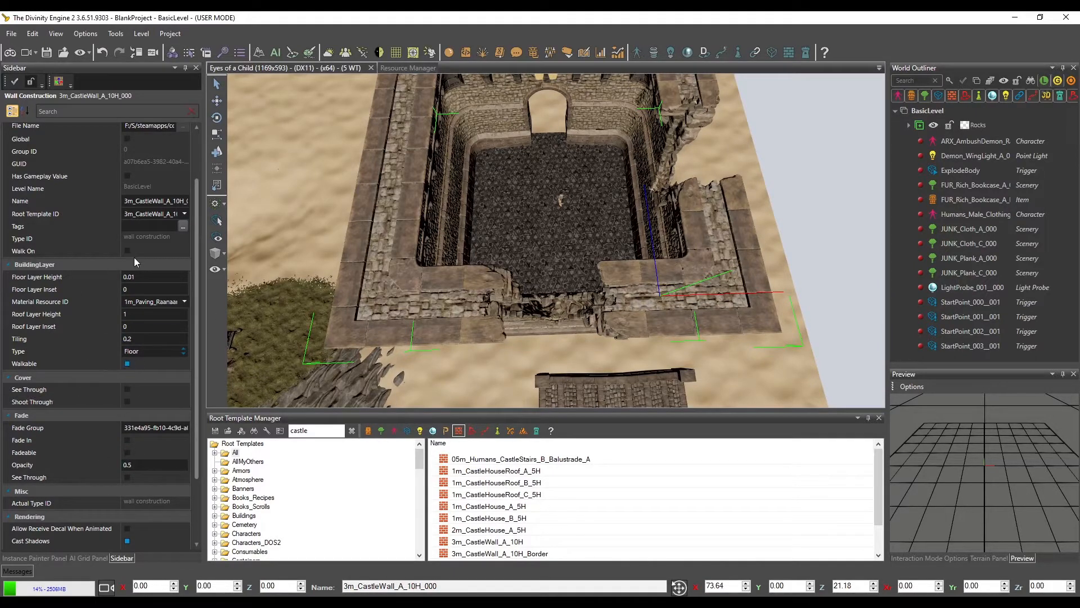
{"action": "scroll", "coordinate": [544, 276], "scroll_direction": "down", "scroll_amount": 5}
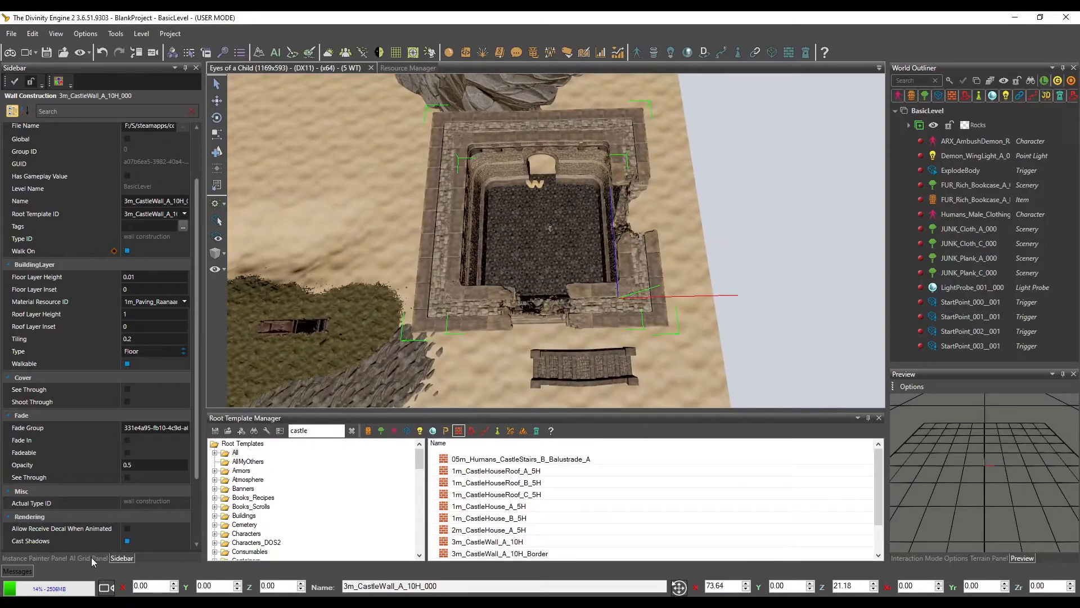
Reselect the castle's AI grid area, partially generate it with Walk On enabled, and inspect the grid on the wall tops
{"action": "left_click", "coordinate": [91, 557]}
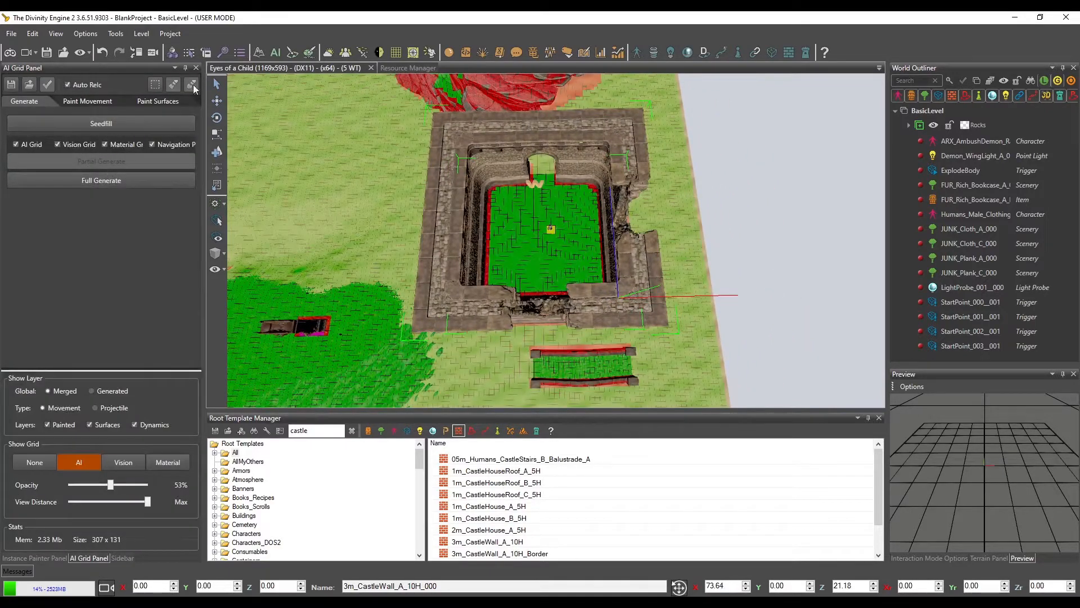
{"action": "left_click", "coordinate": [151, 83]}
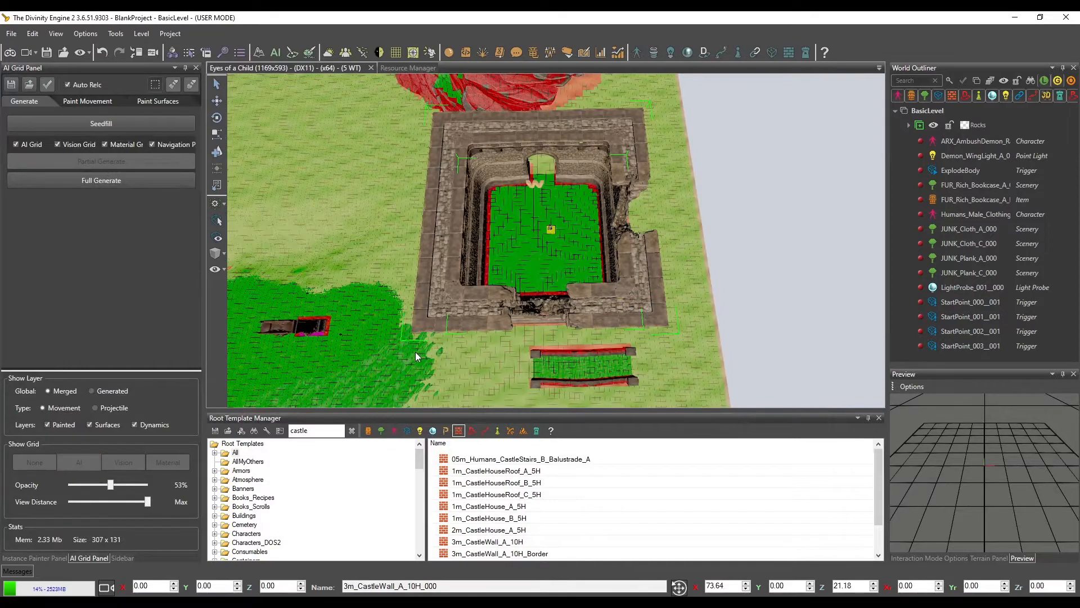
{"action": "left_click_drag", "start_coordinate": [415, 353], "coordinate": [650, 116]}
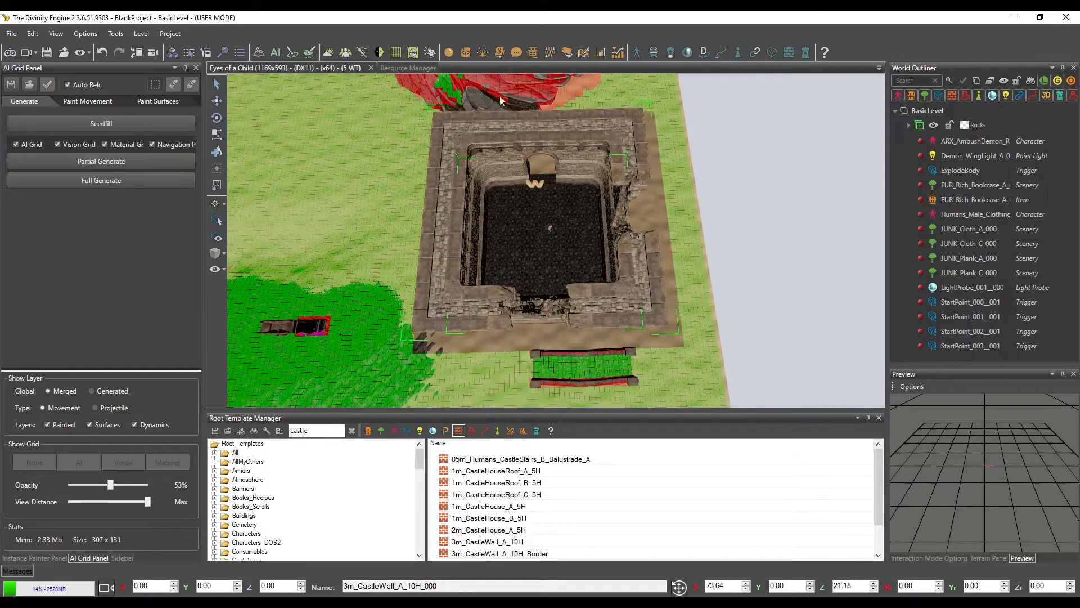
{"action": "left_click", "coordinate": [106, 164]}
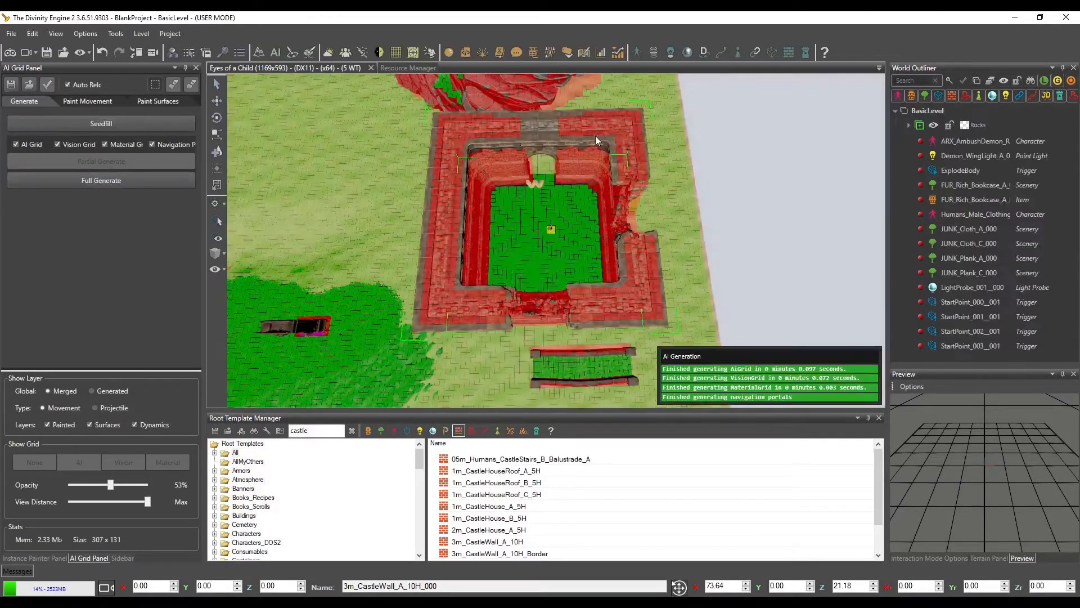
{"action": "middle_click_drag", "start_coordinate": [596, 160], "coordinate": [634, 139]}
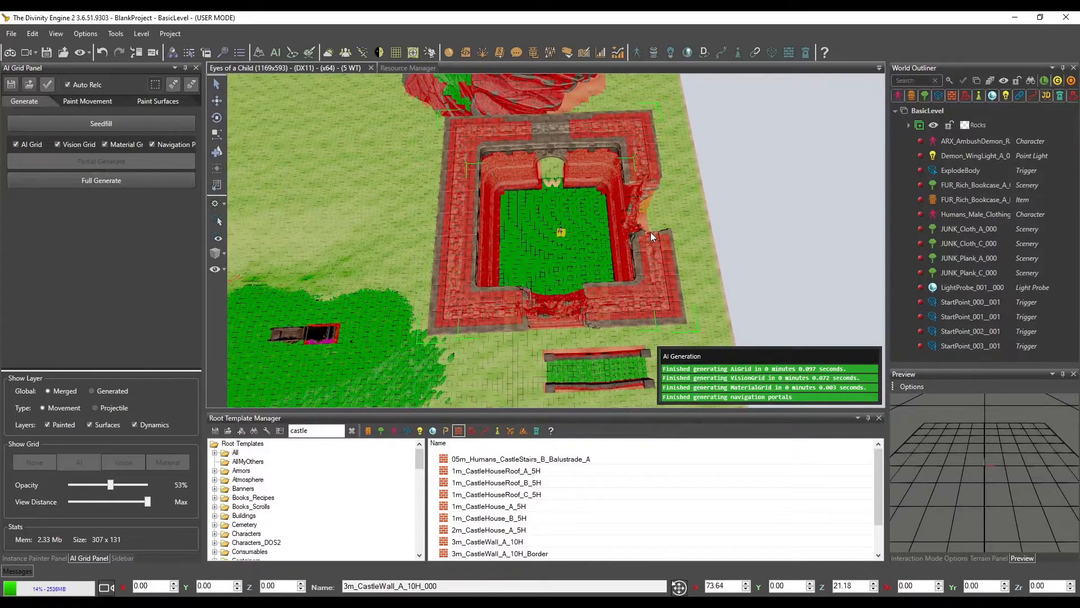
{"action": "scroll", "coordinate": [650, 228], "scroll_direction": "up", "scroll_amount": 6}
{"action": "middle_click_drag", "start_coordinate": [664, 211], "coordinate": [645, 225]}
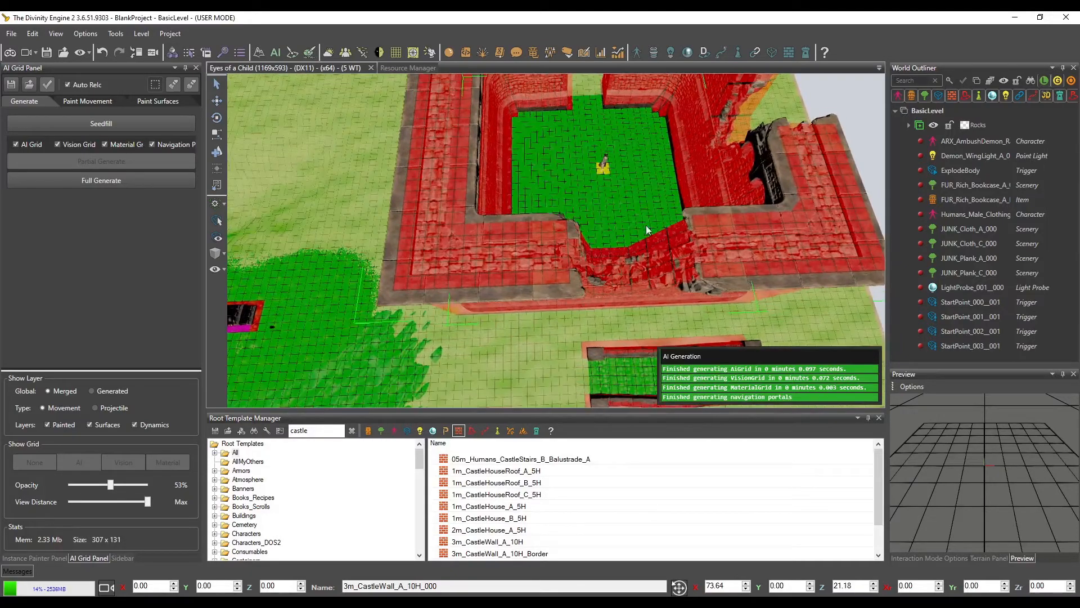
Clear the castle template filter, list the trigger templates, and place AiSeeder triggers on top of the castle walls
{"action": "left_click", "coordinate": [406, 430]}
{"action": "left_click", "coordinate": [352, 431]}
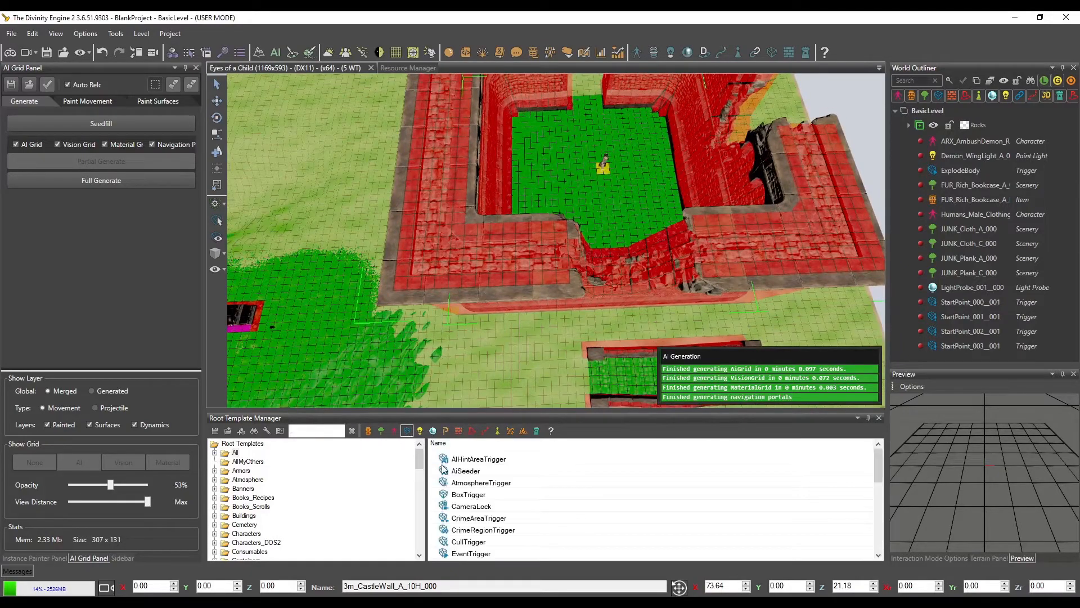
{"action": "left_click", "coordinate": [450, 471]}
{"action": "left_click", "coordinate": [219, 152]}
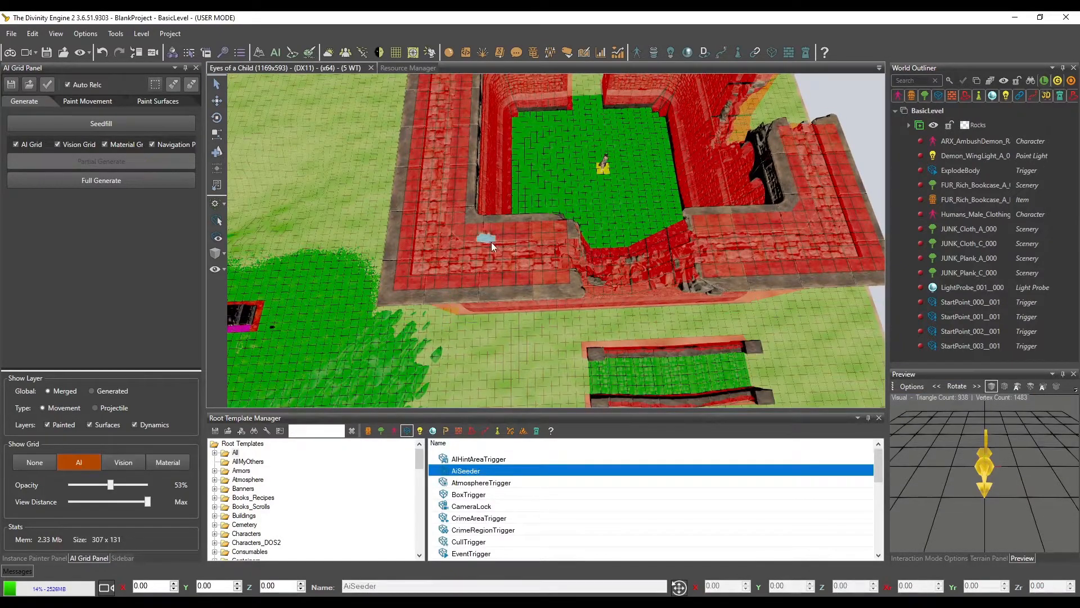
{"action": "key", "text": "d"}
{"action": "key", "text": "w"}
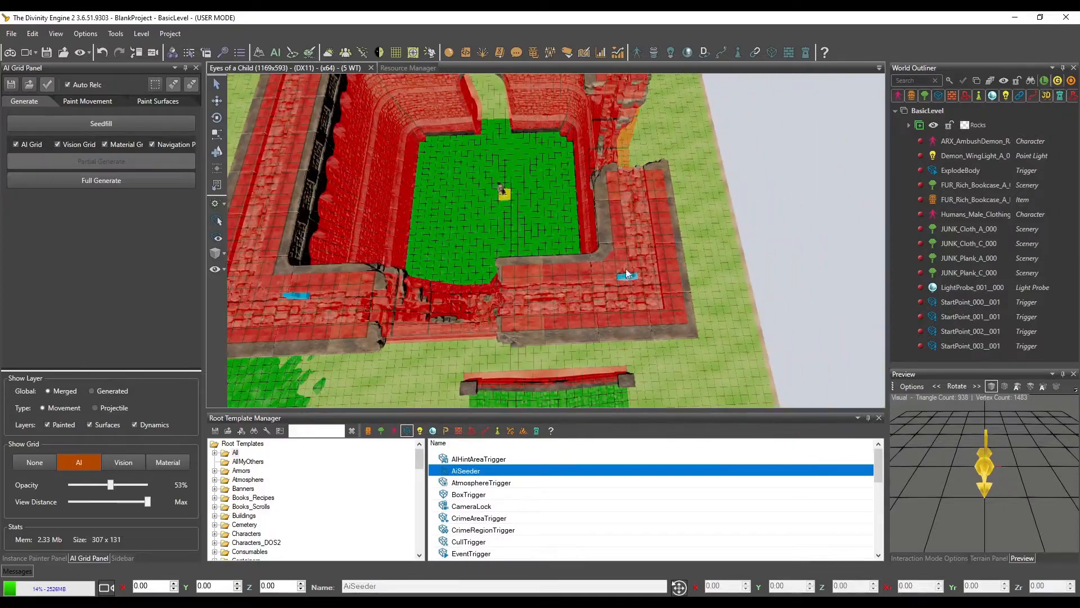
{"action": "key", "text": "w"}
{"action": "key", "text": "w"}
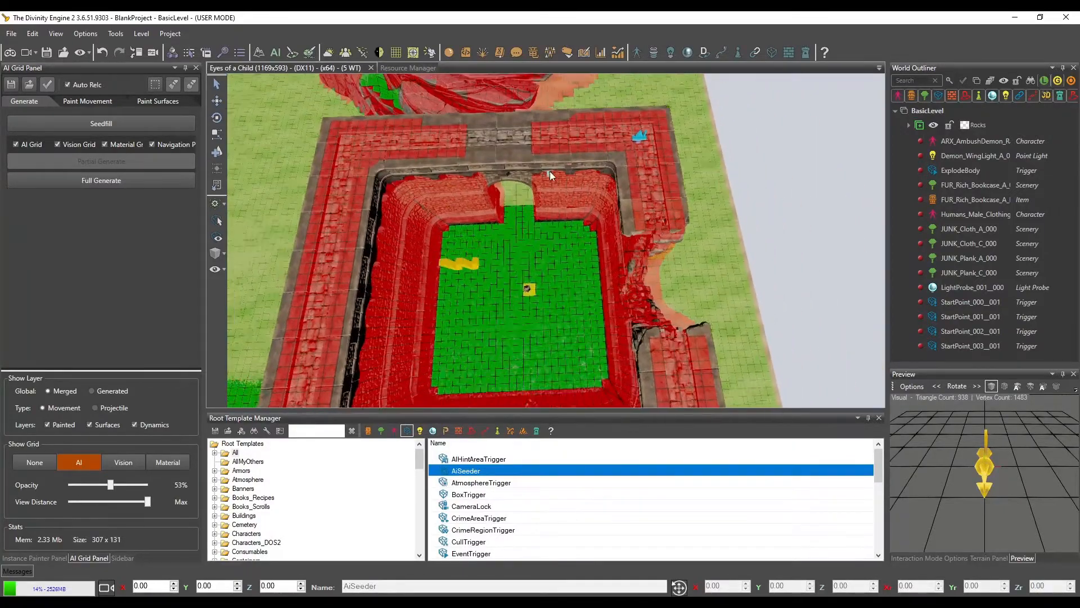
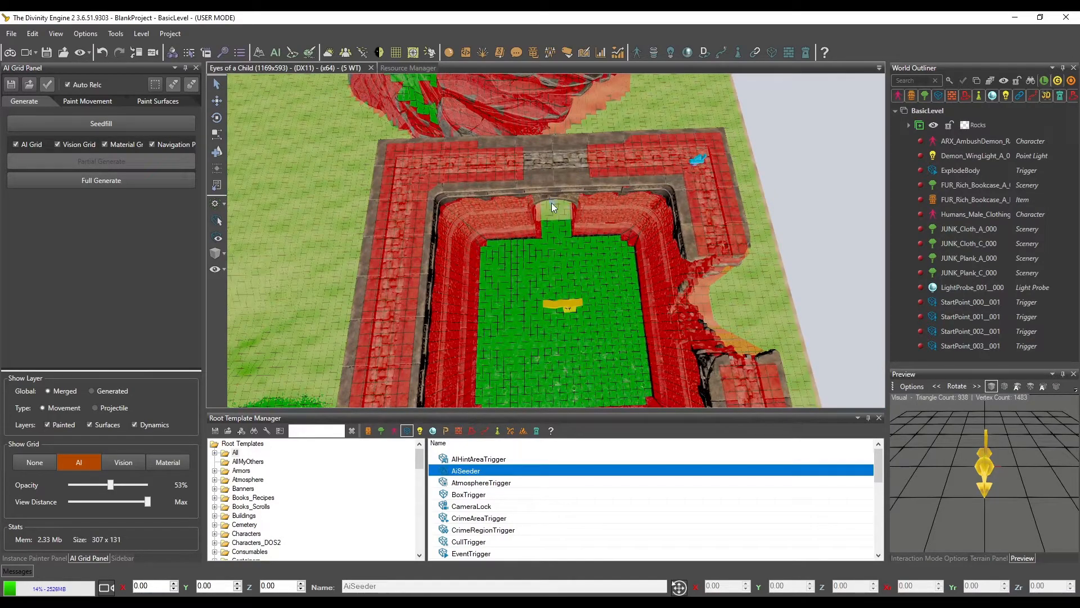
Seedfill the AI grid from the placed AiSeeder triggers and inspect the grid on the castle's wall tops from several sides
{"action": "key", "text": "w"}
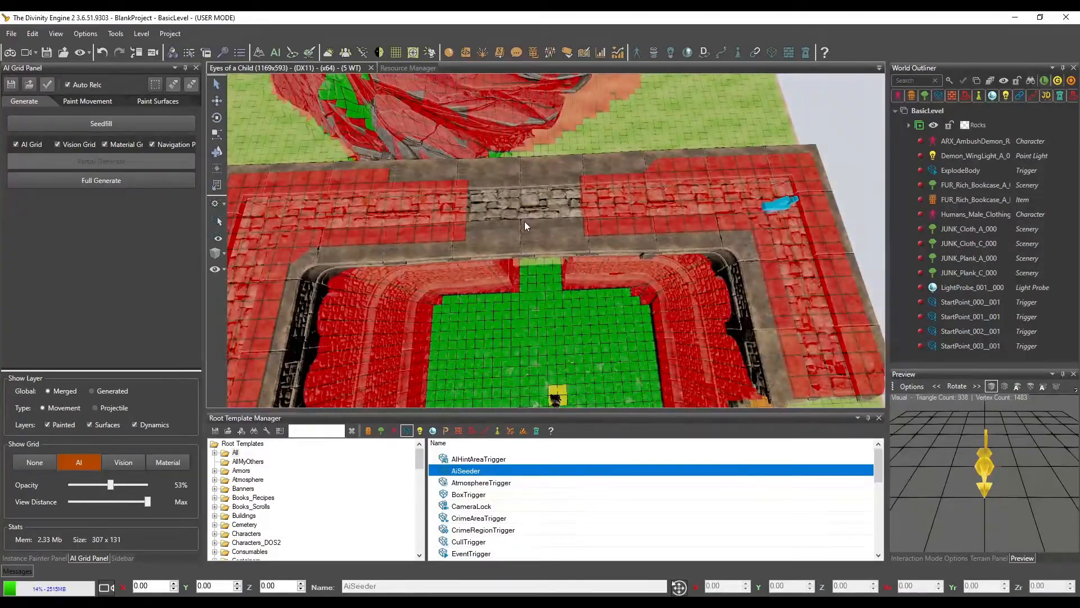
{"action": "middle_click_drag", "start_coordinate": [525, 221], "coordinate": [552, 197]}
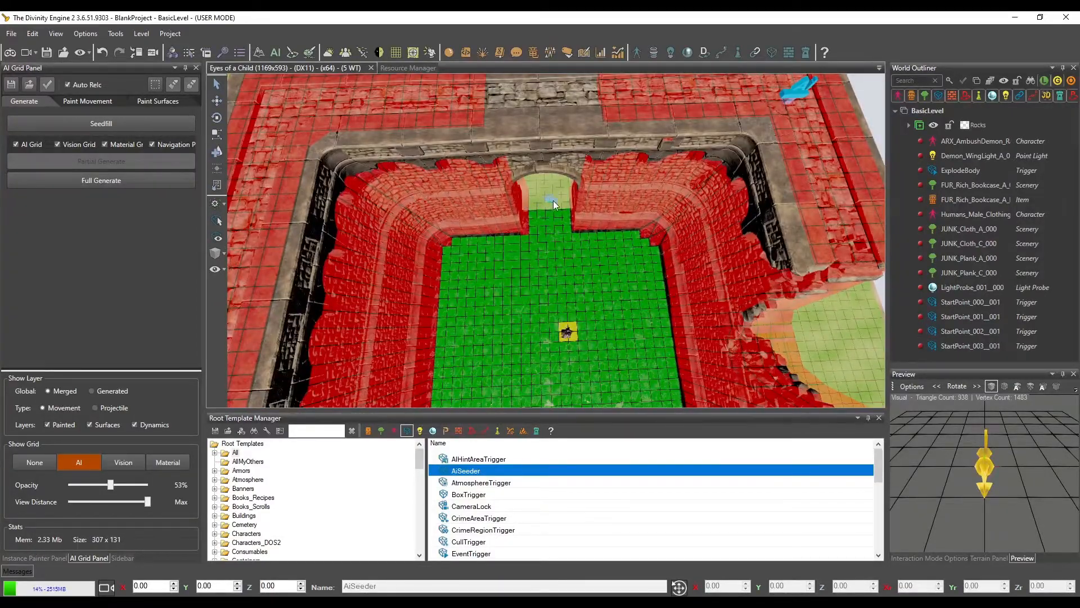
{"action": "scroll", "coordinate": [552, 200], "scroll_direction": "down", "scroll_amount": 3}
{"action": "scroll", "coordinate": [620, 134], "scroll_direction": "down", "scroll_amount": 3}
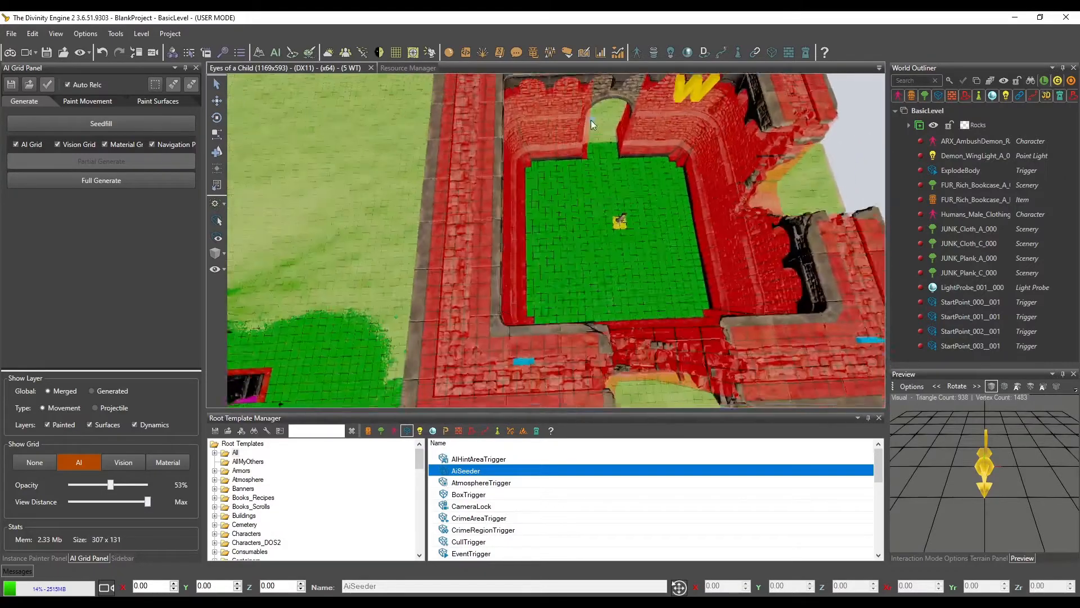
{"action": "left_click", "coordinate": [123, 124]}
{"action": "middle_click_drag", "start_coordinate": [570, 234], "coordinate": [582, 218]}
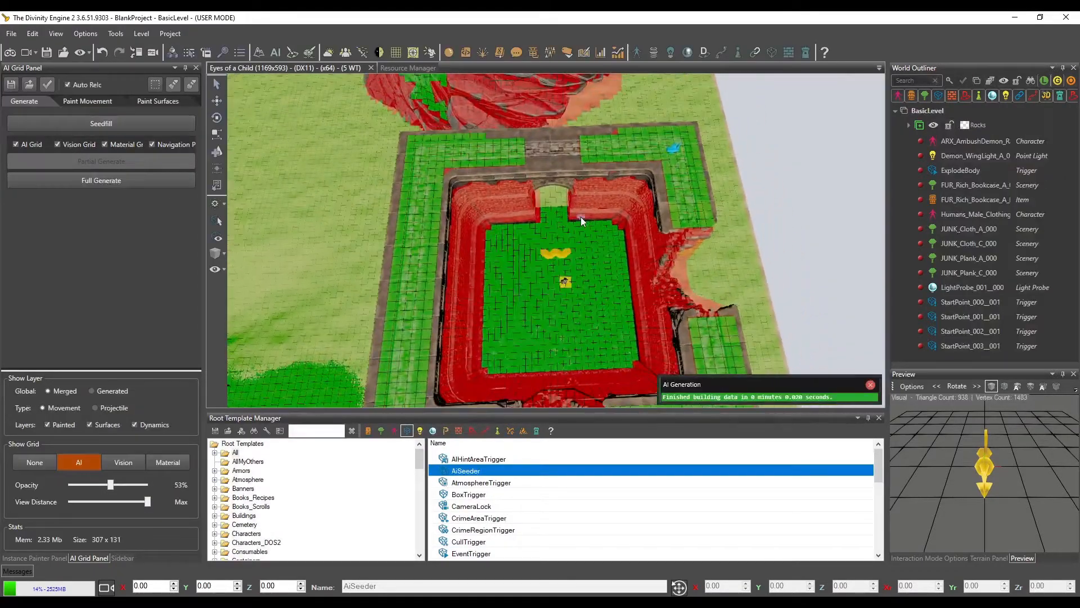
{"action": "middle_click_drag", "start_coordinate": [622, 315], "coordinate": [661, 208]}
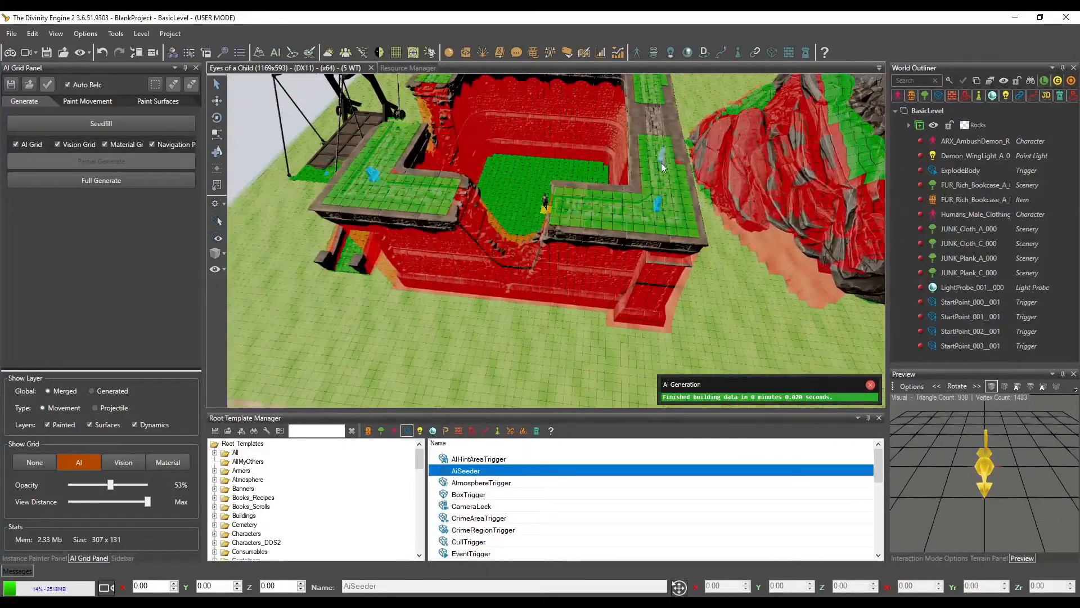
{"action": "middle_click_drag", "start_coordinate": [662, 166], "coordinate": [595, 319]}
{"action": "middle_click_drag", "start_coordinate": [430, 169], "coordinate": [450, 203]}
{"action": "middle_click_drag", "start_coordinate": [512, 275], "coordinate": [638, 161]}
{"action": "mouse_move", "coordinate": [548, 182]}
{"action": "middle_mouse_down"}
{"action": "mouse_move", "coordinate": [578, 180]}
{"action": "mouse_move", "coordinate": [568, 211]}
{"action": "mouse_move", "coordinate": [608, 189]}
{"action": "mouse_move", "coordinate": [603, 204]}
{"action": "mouse_move", "coordinate": [558, 205]}
{"action": "mouse_move", "coordinate": [642, 226]}
{"action": "mouse_move", "coordinate": [667, 200]}
{"action": "mouse_move", "coordinate": [649, 199]}
{"action": "middle_mouse_up"}
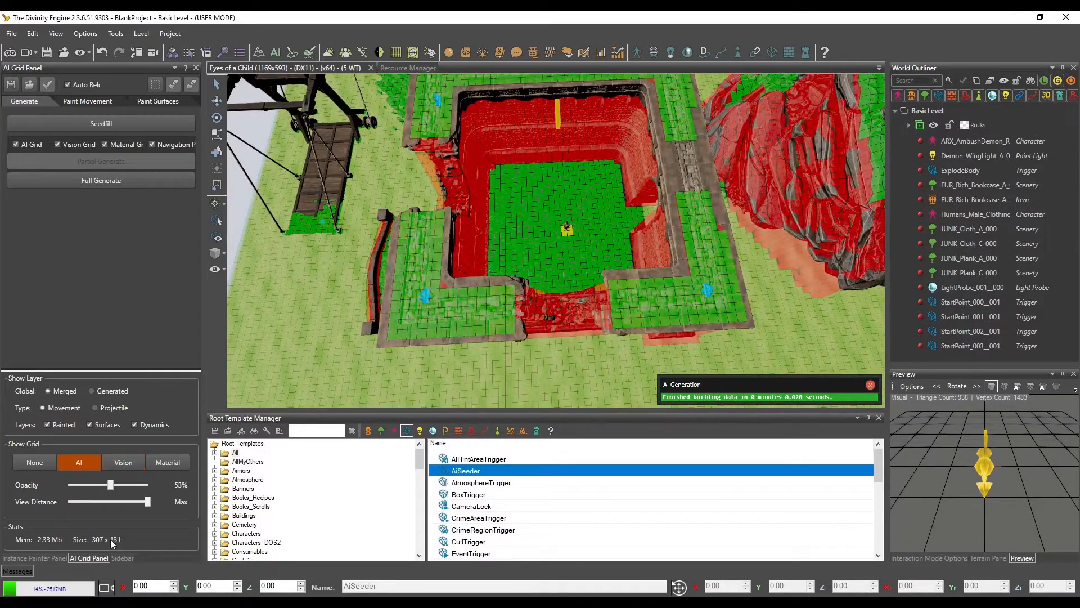
Paint Allow movement on the AI grid across the collapsed gap in the castle wall, joining both wall tops
{"action": "left_click", "coordinate": [86, 103]}
{"action": "middle_click_drag", "start_coordinate": [593, 255], "coordinate": [585, 236]}
{"action": "left_click", "coordinate": [194, 83]}
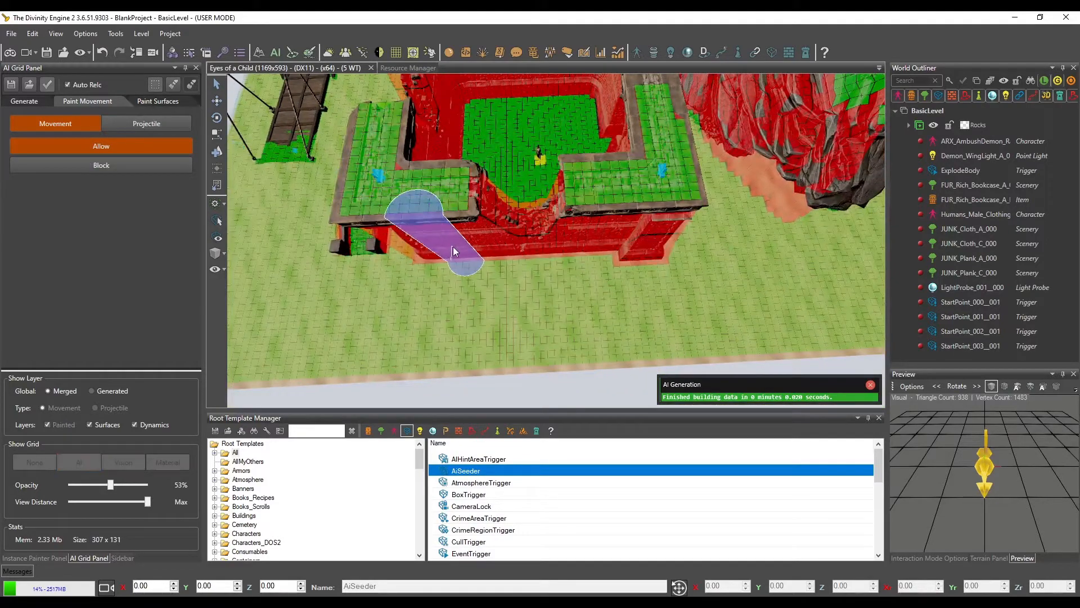
{"action": "key", "text": "Escape"}
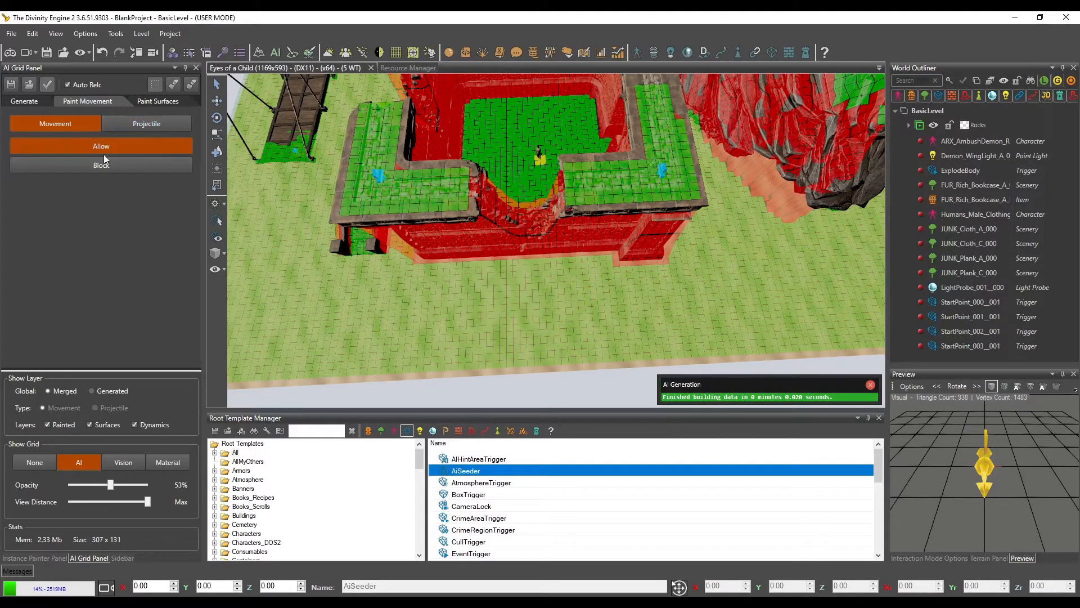
{"action": "left_click", "coordinate": [192, 84]}
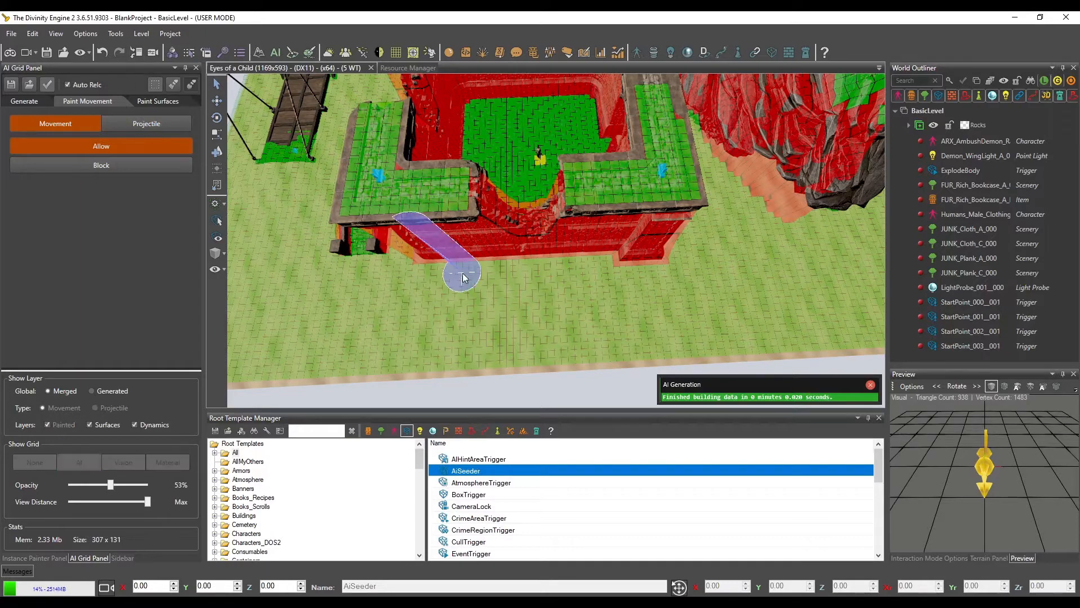
{"action": "left_click_drag", "start_coordinate": [504, 245], "coordinate": [481, 204]}
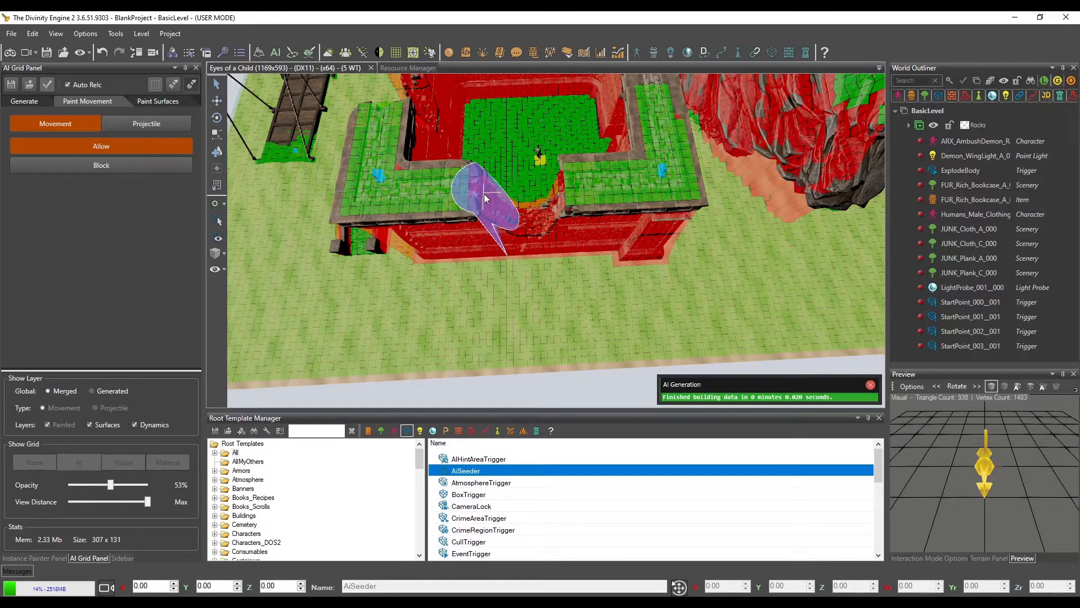
{"action": "mouse_move", "coordinate": [488, 203]}
{"action": "left_mouse_down"}
{"action": "mouse_move", "coordinate": [526, 216]}
{"action": "mouse_move", "coordinate": [557, 202]}
{"action": "mouse_move", "coordinate": [518, 226]}
{"action": "left_mouse_up"}
{"action": "middle_click_drag", "start_coordinate": [522, 246], "coordinate": [597, 279]}
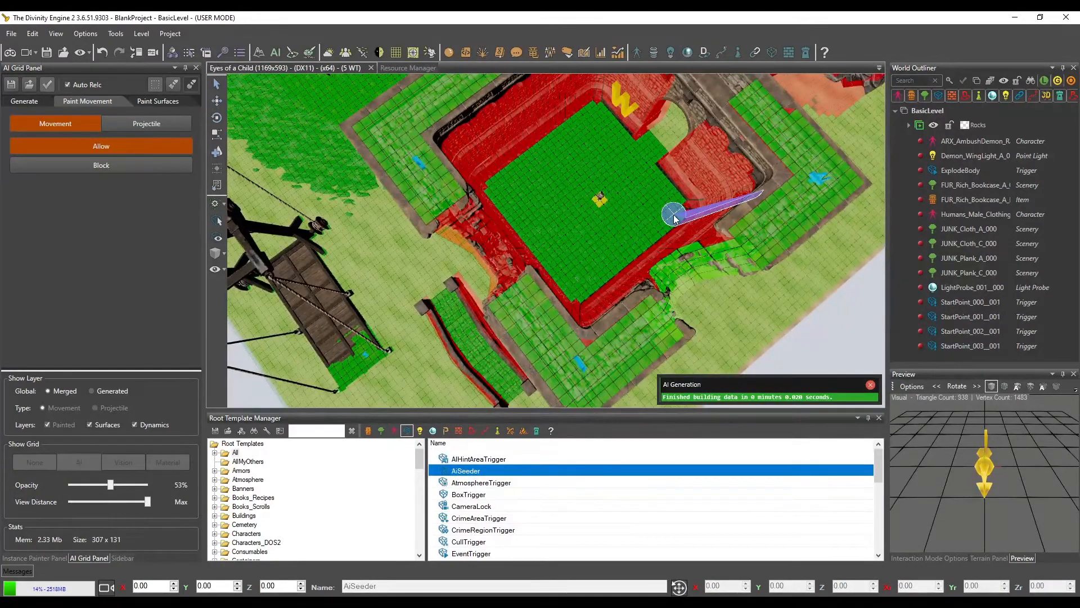
{"action": "key", "text": "d"}
{"action": "left_click_drag", "start_coordinate": [599, 298], "coordinate": [592, 287]}
{"action": "mouse_move", "coordinate": [574, 274]}
{"action": "middle_mouse_down"}
{"action": "mouse_move", "coordinate": [512, 232]}
{"action": "mouse_move", "coordinate": [560, 249]}
{"action": "middle_mouse_up"}
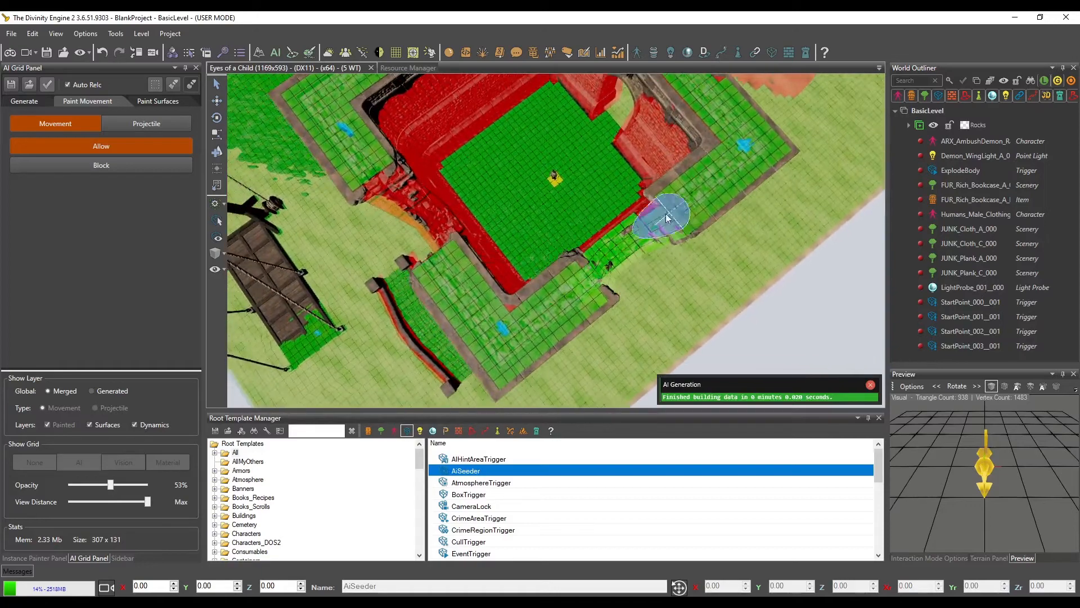
{"action": "left_click", "coordinate": [652, 223]}
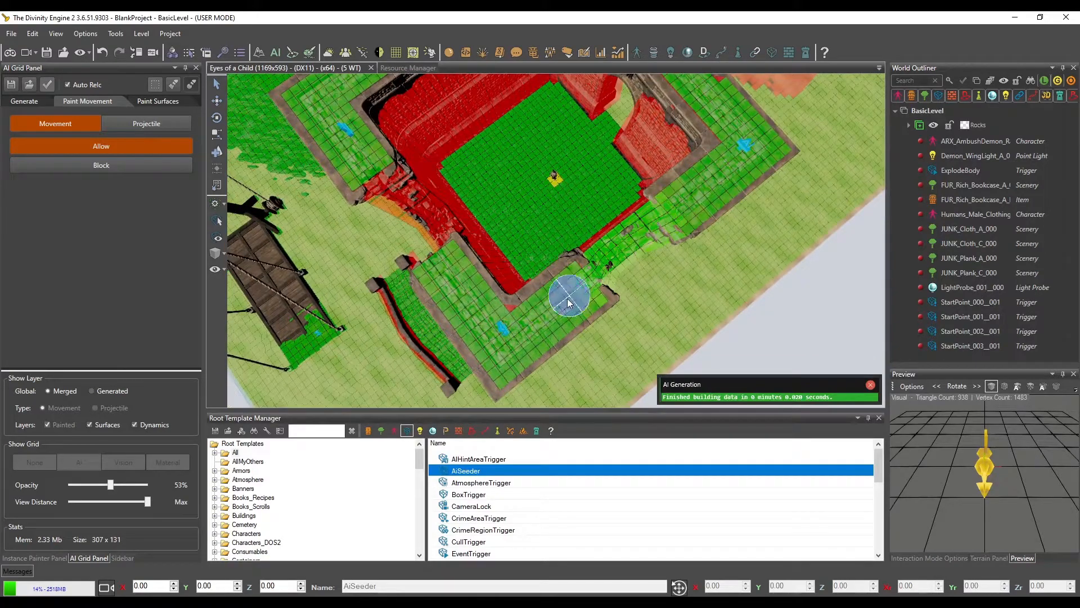
Place the player character on the wall top beside the collapsed gap and start game mode, saving all unsaved items
{"action": "middle_click_drag", "start_coordinate": [567, 300], "coordinate": [558, 290]}
{"action": "key", "text": "t"}
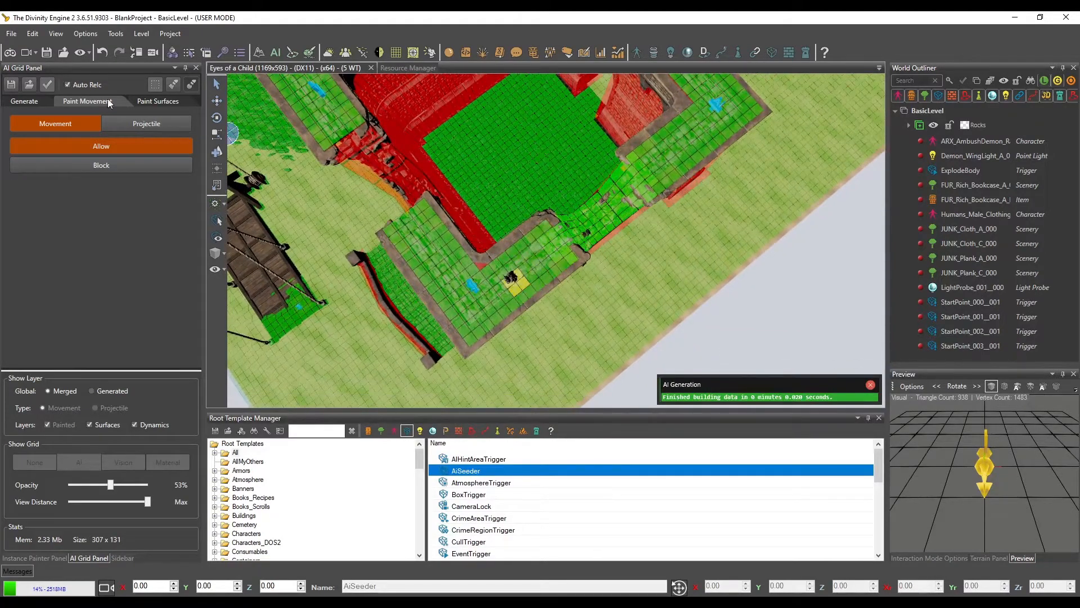
{"action": "left_click", "coordinate": [27, 57]}
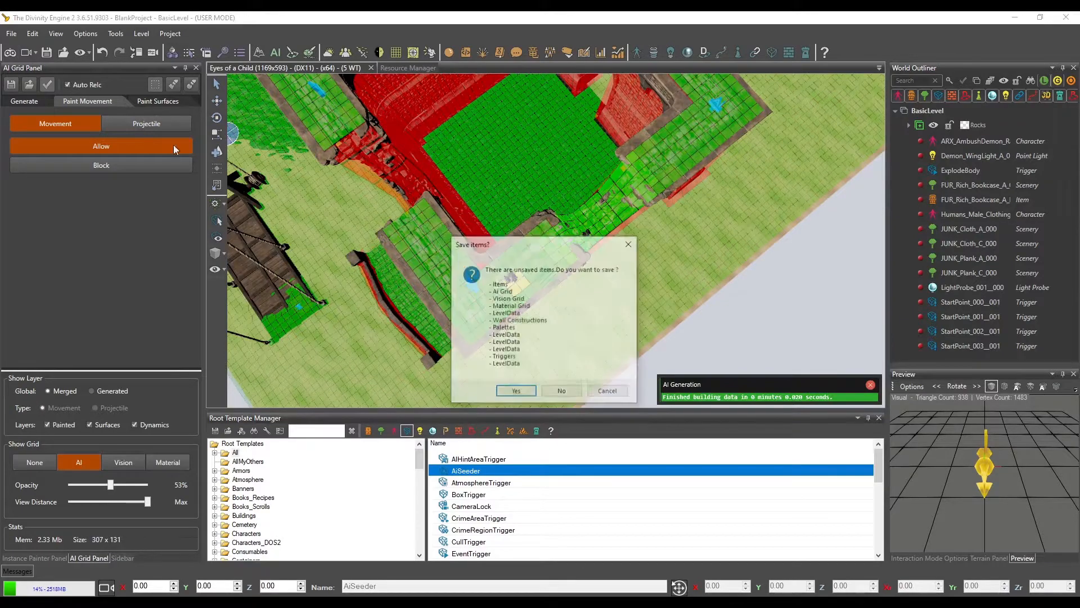
{"action": "left_click", "coordinate": [527, 396]}
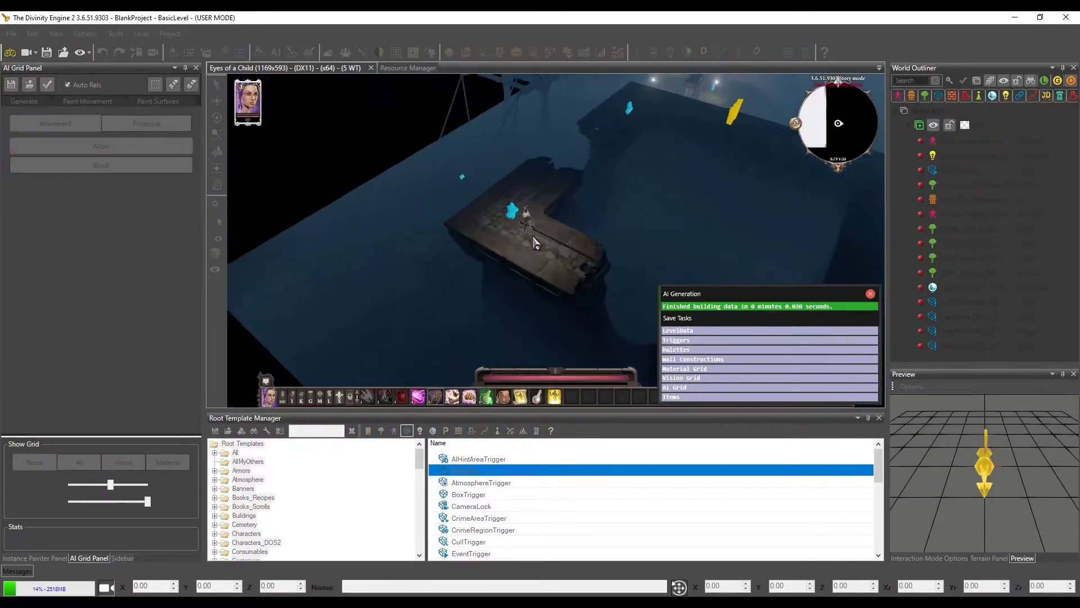
Test walking the character along the wall top and across the collapsed gap in game mode, and return to the editor
{"action": "key", "text": "s"}
{"action": "key", "text": "d"}
{"action": "left_click", "coordinate": [596, 252]}
{"action": "key", "text": "s"}
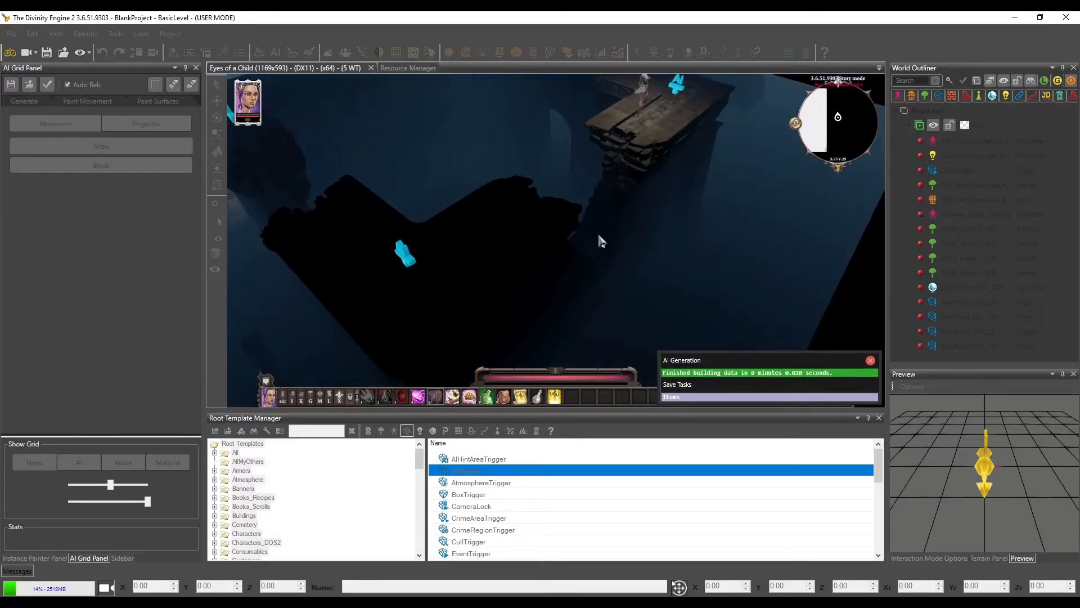
{"action": "middle_click_drag", "start_coordinate": [676, 212], "coordinate": [548, 179]}
{"action": "left_click", "coordinate": [531, 163]}
{"action": "scroll", "coordinate": [532, 211], "scroll_direction": "up", "scroll_amount": 3}
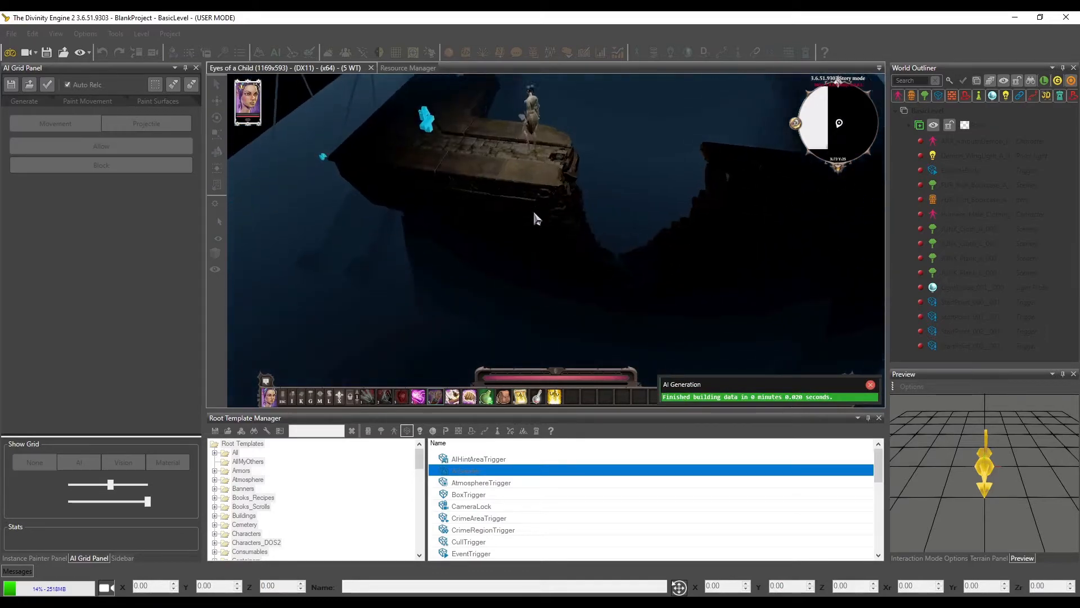
{"action": "scroll", "coordinate": [520, 208], "scroll_direction": "down", "scroll_amount": 5}
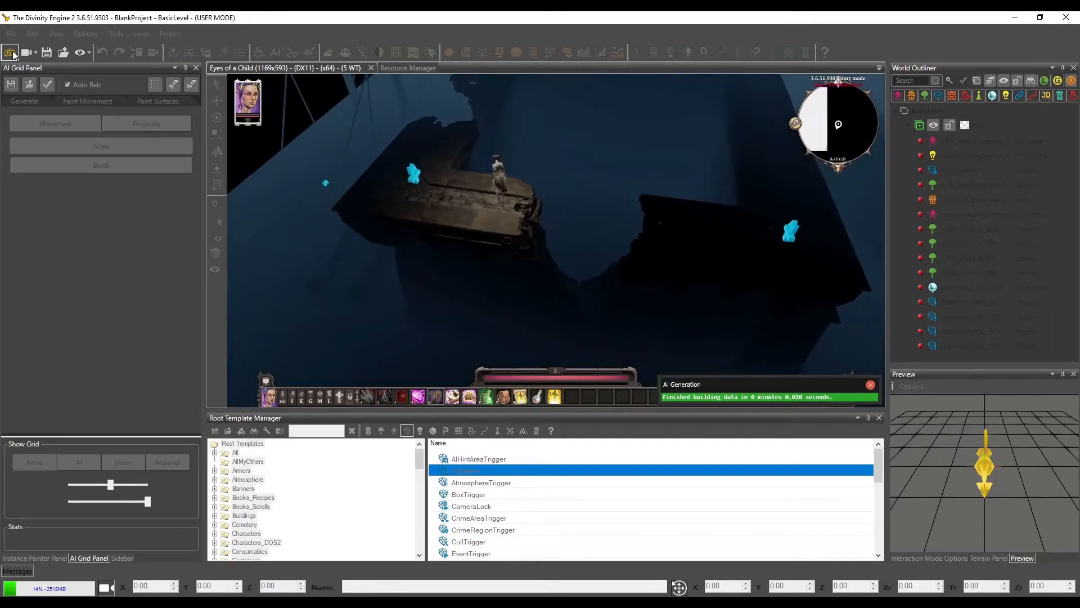
{"action": "left_click", "coordinate": [13, 55]}
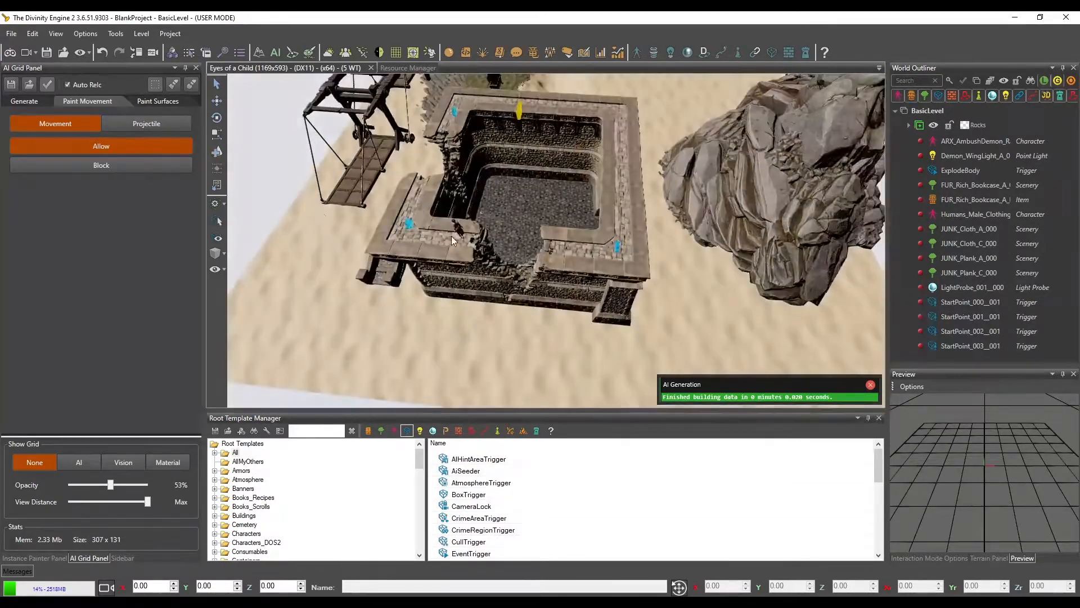
Show the AI grid again and paint Block movement over the walkable patches on the large rock beside the castle
{"action": "left_click", "coordinate": [82, 458]}
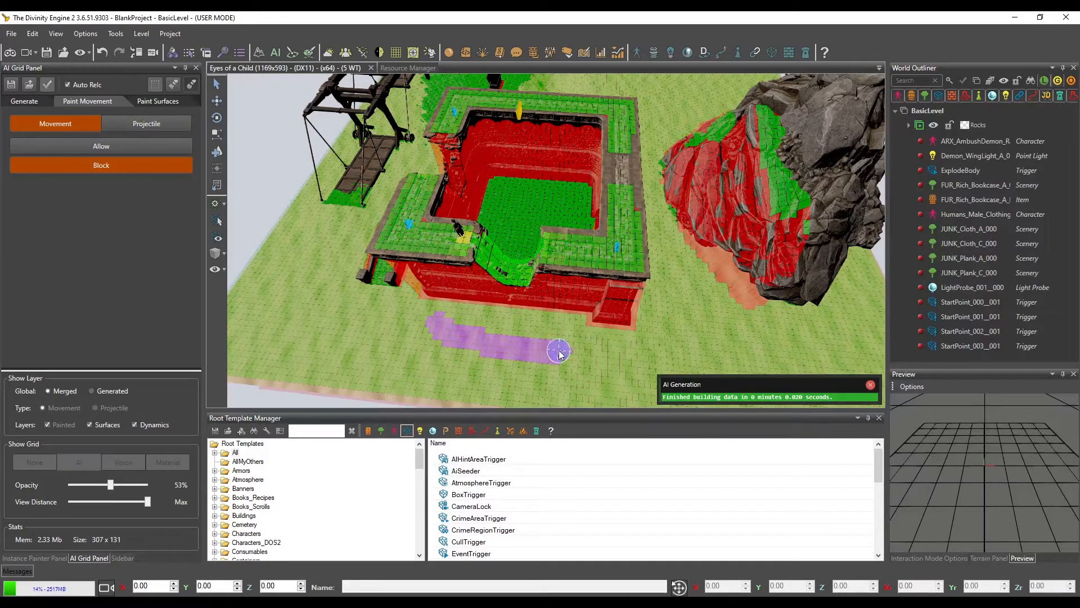
{"action": "middle_click_drag", "start_coordinate": [475, 352], "coordinate": [422, 351]}
{"action": "mouse_move", "coordinate": [549, 256]}
{"action": "middle_mouse_down"}
{"action": "mouse_move", "coordinate": [576, 249]}
{"action": "mouse_move", "coordinate": [532, 251]}
{"action": "middle_mouse_up"}
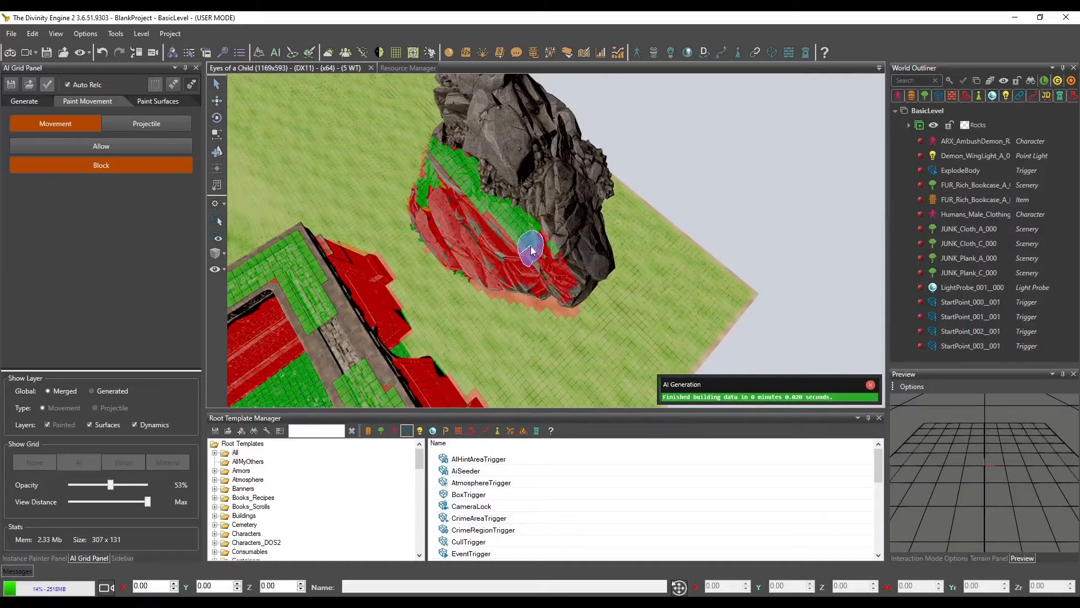
{"action": "middle_click_drag", "start_coordinate": [518, 315], "coordinate": [595, 216]}
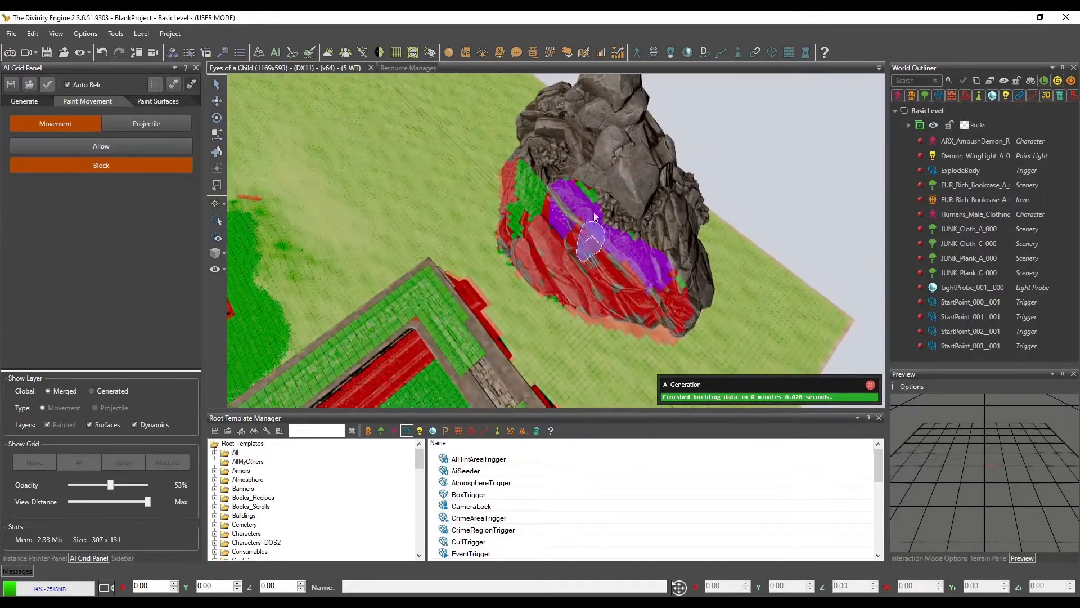
{"action": "middle_click_drag", "start_coordinate": [654, 284], "coordinate": [658, 268]}
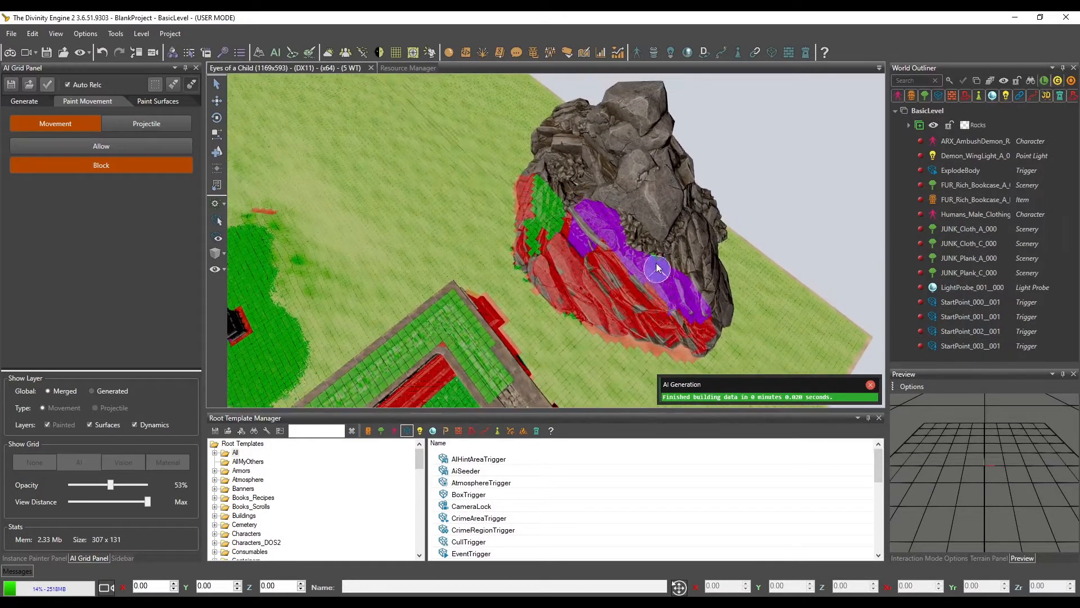
{"action": "middle_click_drag", "start_coordinate": [565, 290], "coordinate": [536, 269]}
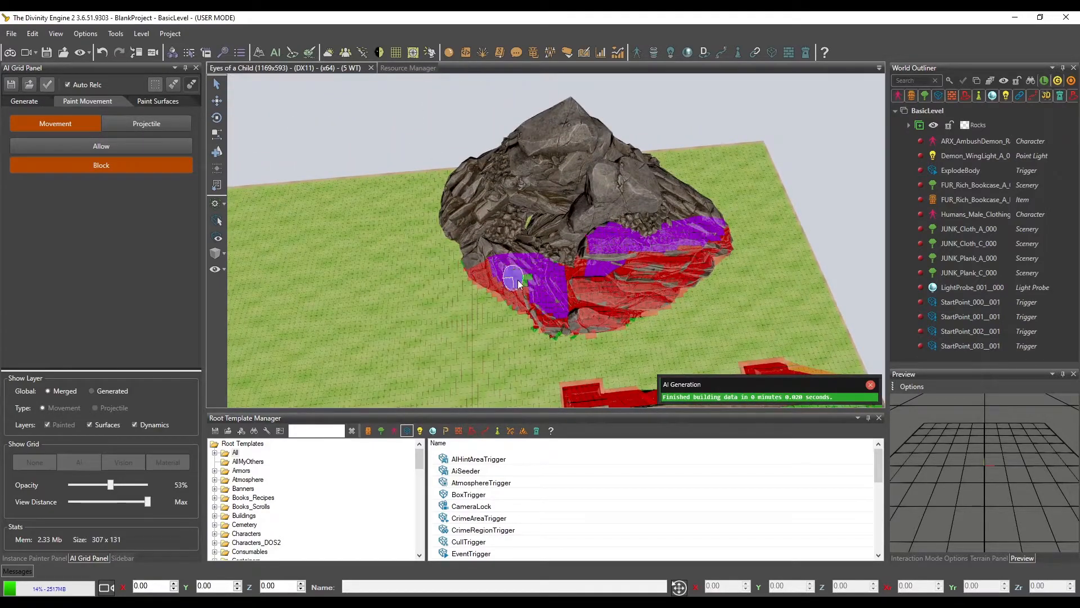
{"action": "middle_click_drag", "start_coordinate": [547, 308], "coordinate": [539, 284]}
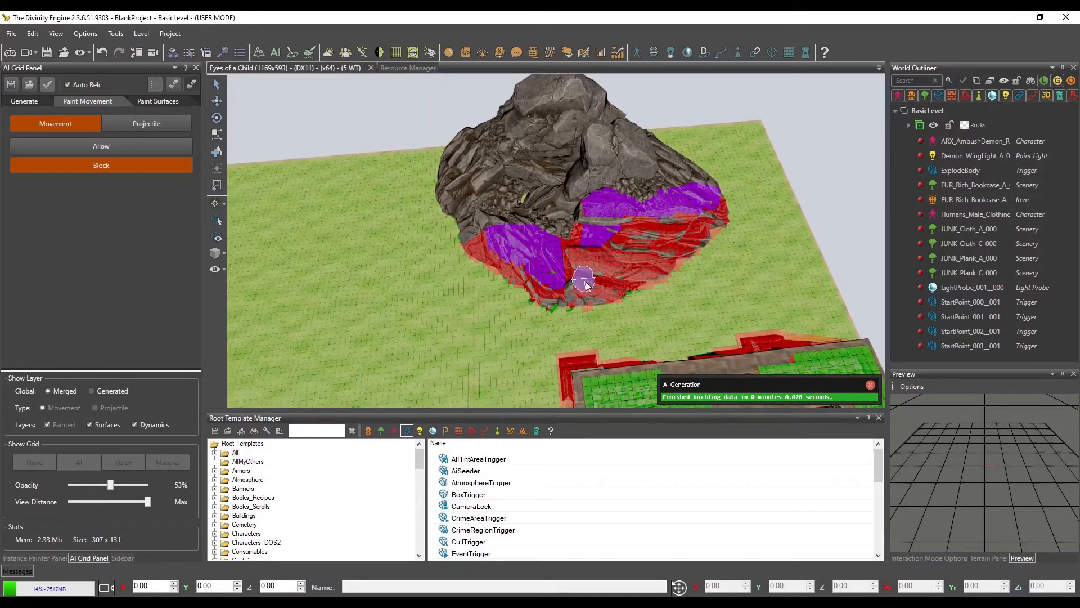
{"action": "middle_click_drag", "start_coordinate": [600, 263], "coordinate": [531, 289]}
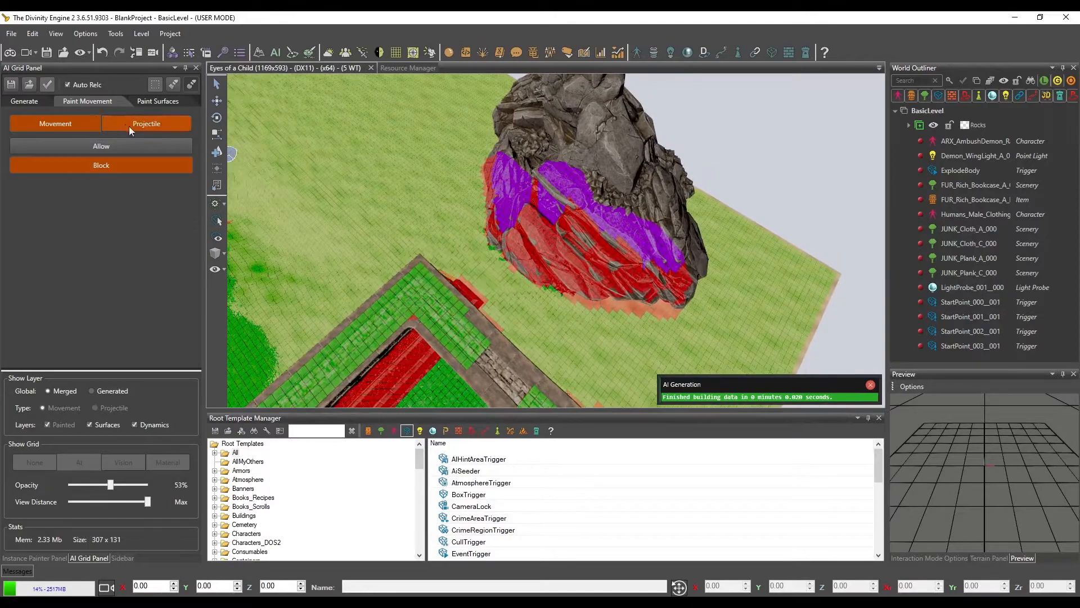
Paint the projectile grid on the large rock's face with Block, and paint over most of that patch with Allow
{"action": "left_click", "coordinate": [161, 124]}
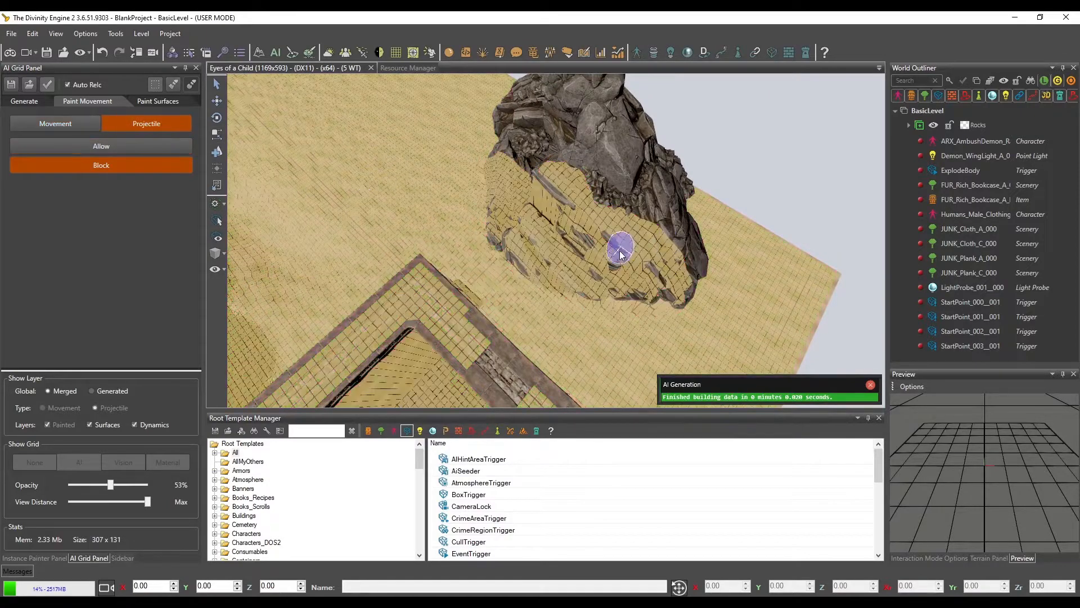
{"action": "middle_click_drag", "start_coordinate": [509, 294], "coordinate": [453, 239]}
{"action": "left_click", "coordinate": [88, 147]}
{"action": "mouse_move", "coordinate": [555, 288]}
{"action": "left_mouse_down"}
{"action": "mouse_move", "coordinate": [520, 272]}
{"action": "mouse_move", "coordinate": [552, 300]}
{"action": "left_mouse_up"}
{"action": "left_click", "coordinate": [156, 148]}
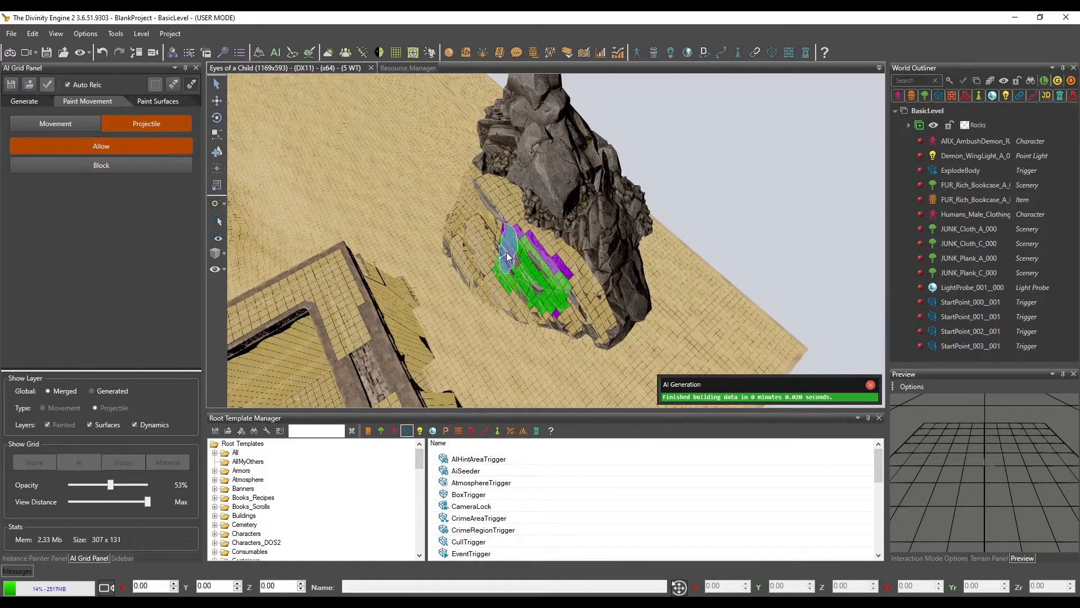
{"action": "left_click_drag", "start_coordinate": [507, 253], "coordinate": [507, 245]}
{"action": "middle_click_drag", "start_coordinate": [575, 345], "coordinate": [595, 327]}
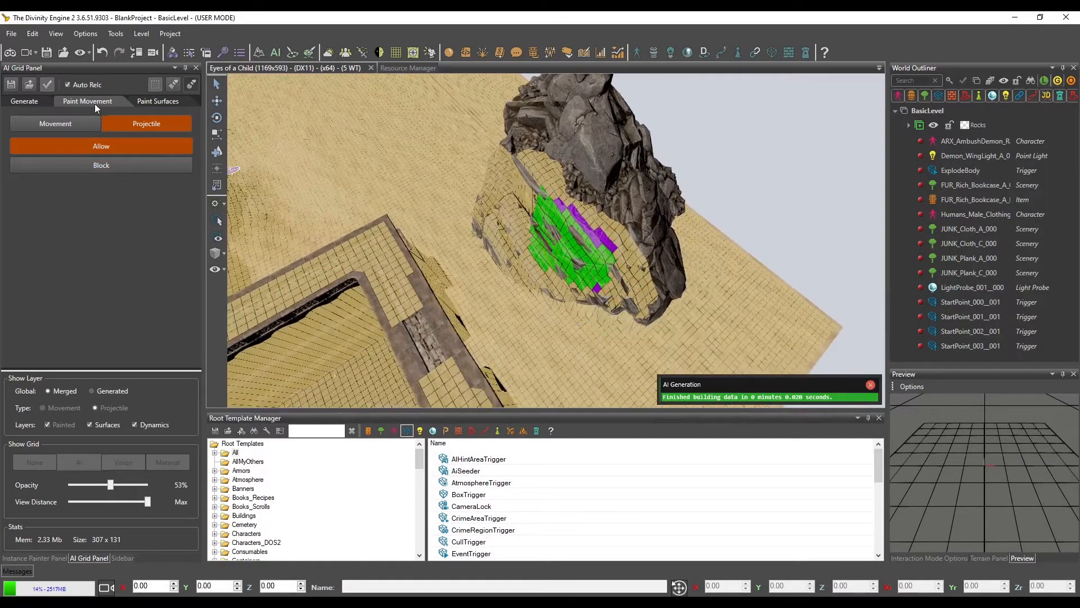
Prepare the castle floor for surface painting with the grid showing movement, and set the grid opacity to 31%
{"action": "left_click", "coordinate": [156, 101]}
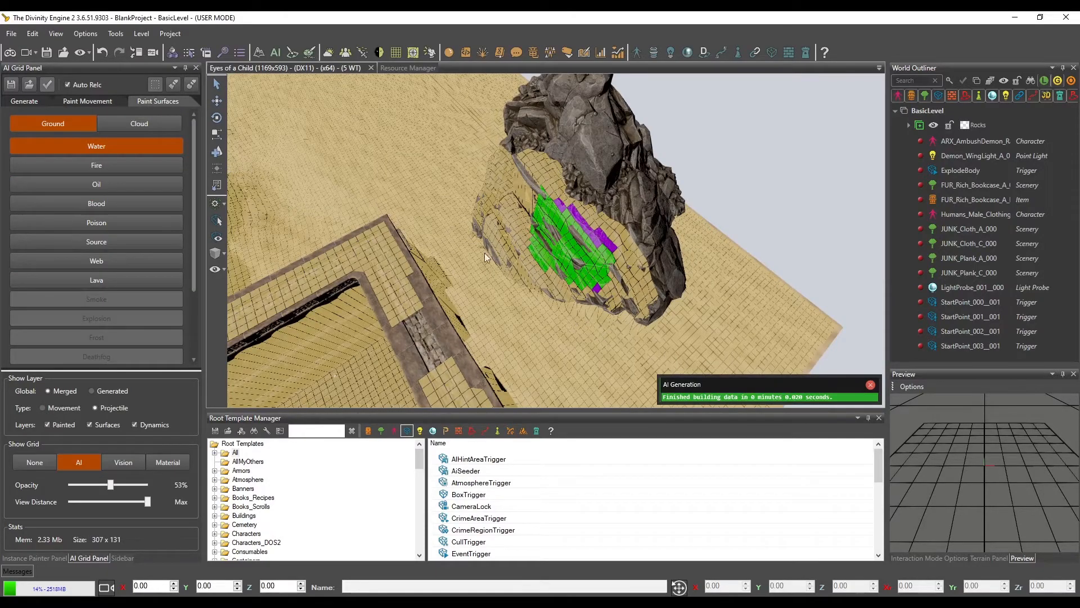
{"action": "middle_click_drag", "start_coordinate": [485, 253], "coordinate": [532, 234]}
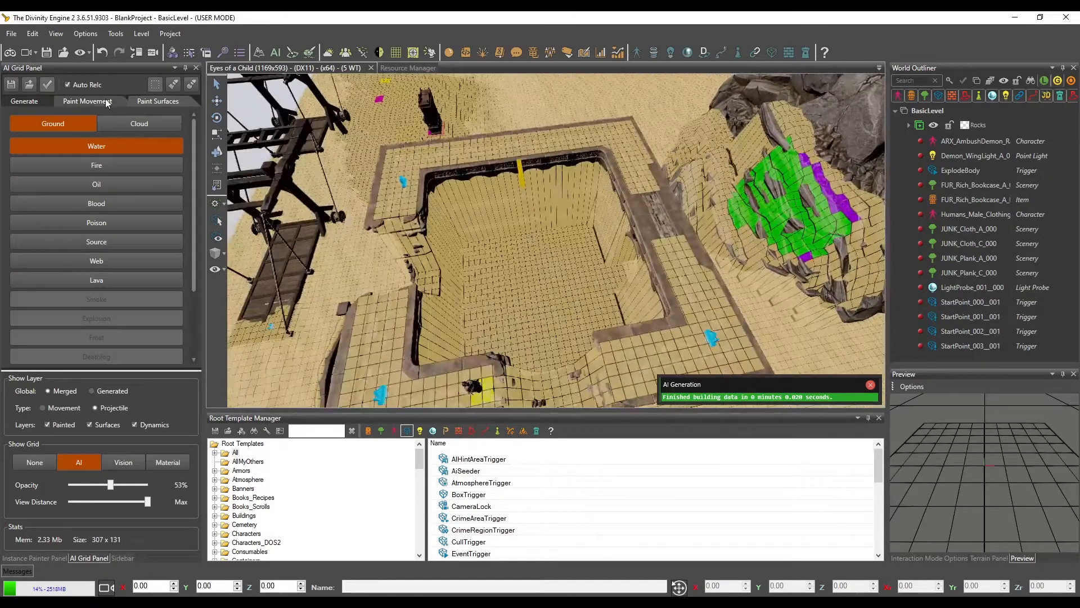
{"action": "left_click", "coordinate": [94, 102]}
{"action": "left_click", "coordinate": [70, 124]}
{"action": "left_click", "coordinate": [159, 101]}
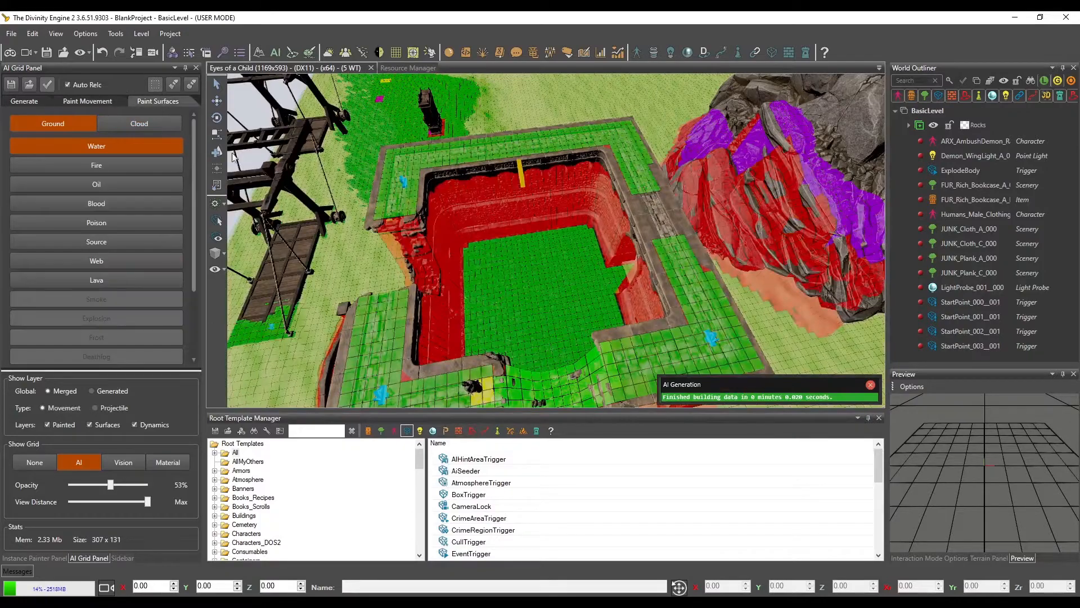
{"action": "scroll", "coordinate": [616, 225], "scroll_direction": "up", "scroll_amount": 8}
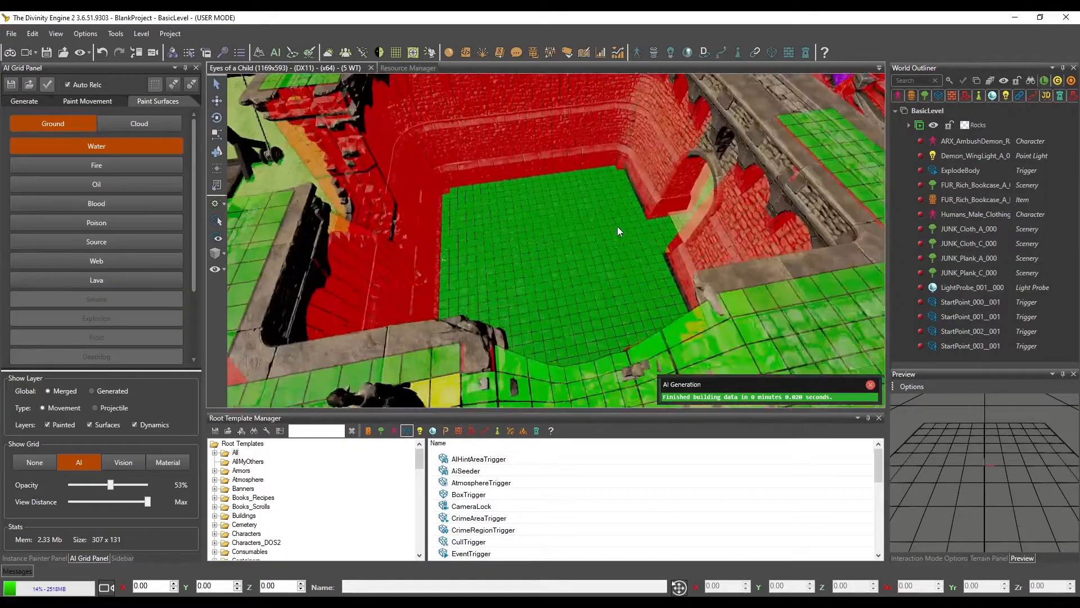
{"action": "scroll", "coordinate": [617, 235], "scroll_direction": "up", "scroll_amount": 5}
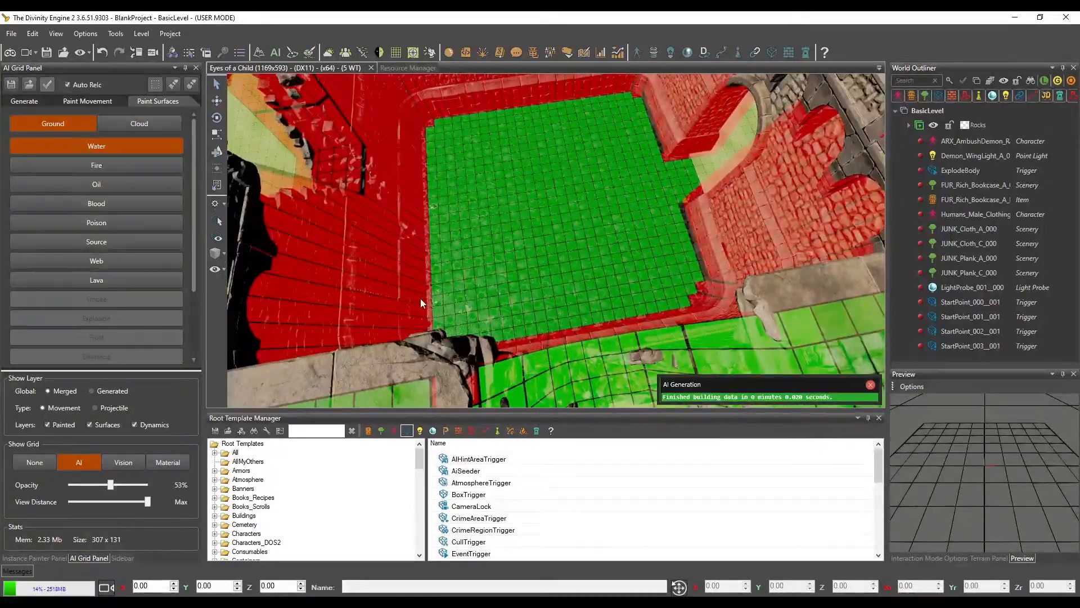
{"action": "left_click_drag", "start_coordinate": [105, 489], "coordinate": [96, 490]}
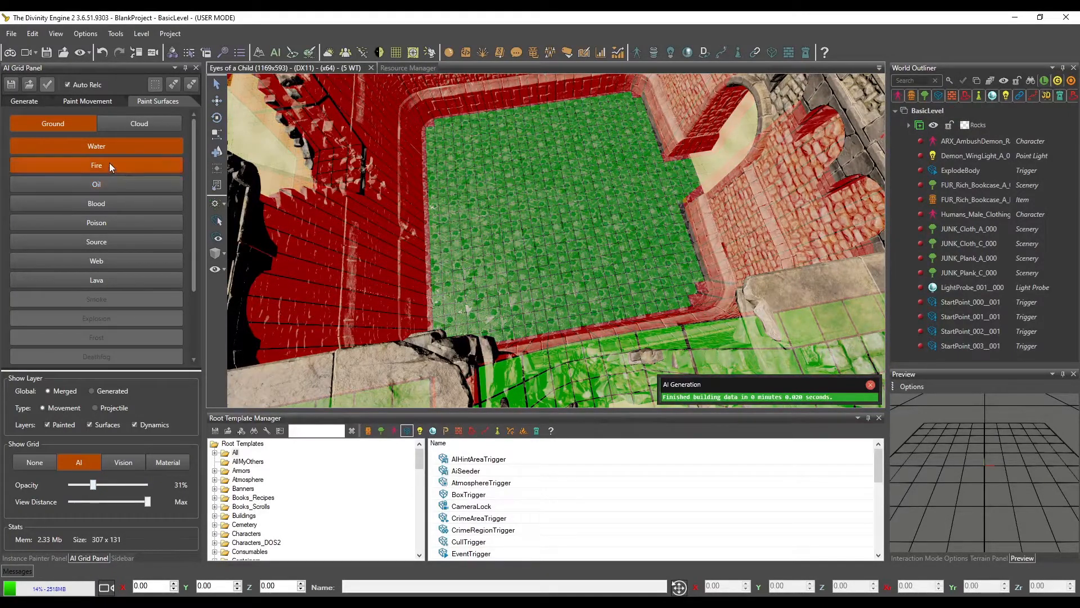
Turn on surface painting and paint Water, Lava and Web ground patches in a row along the far edge of the castle floor
{"action": "left_click", "coordinate": [191, 85]}
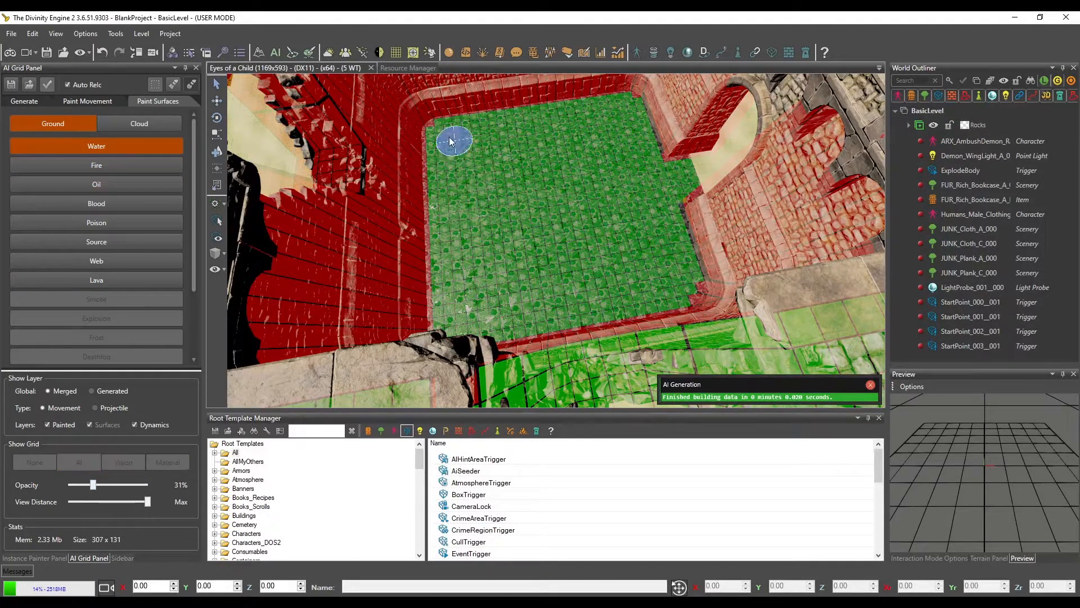
{"action": "left_click", "coordinate": [104, 279]}
{"action": "left_click_drag", "start_coordinate": [523, 130], "coordinate": [520, 145]}
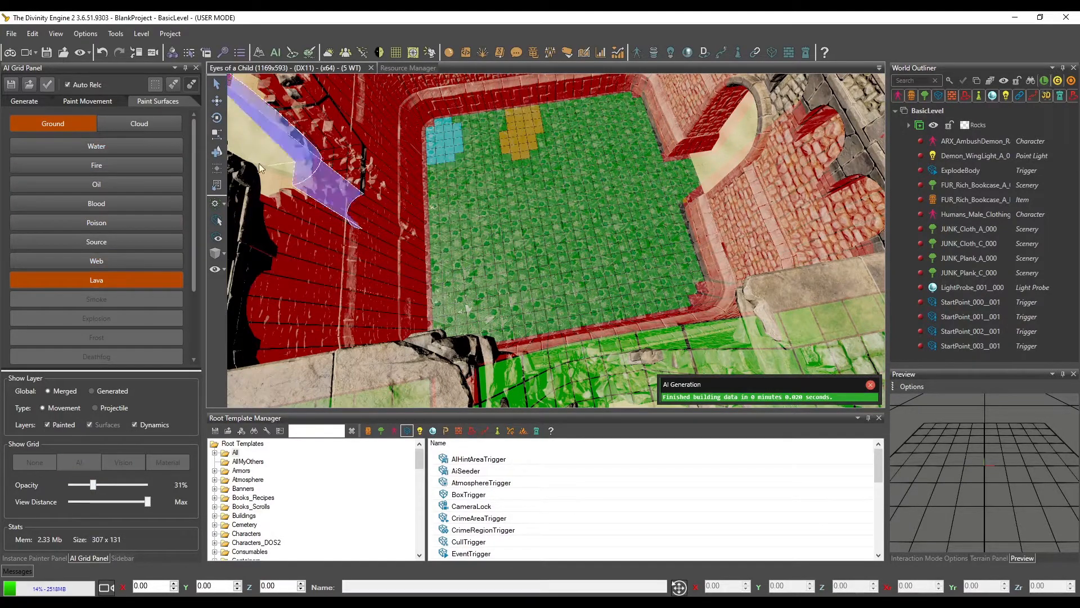
{"action": "left_click", "coordinate": [116, 258]}
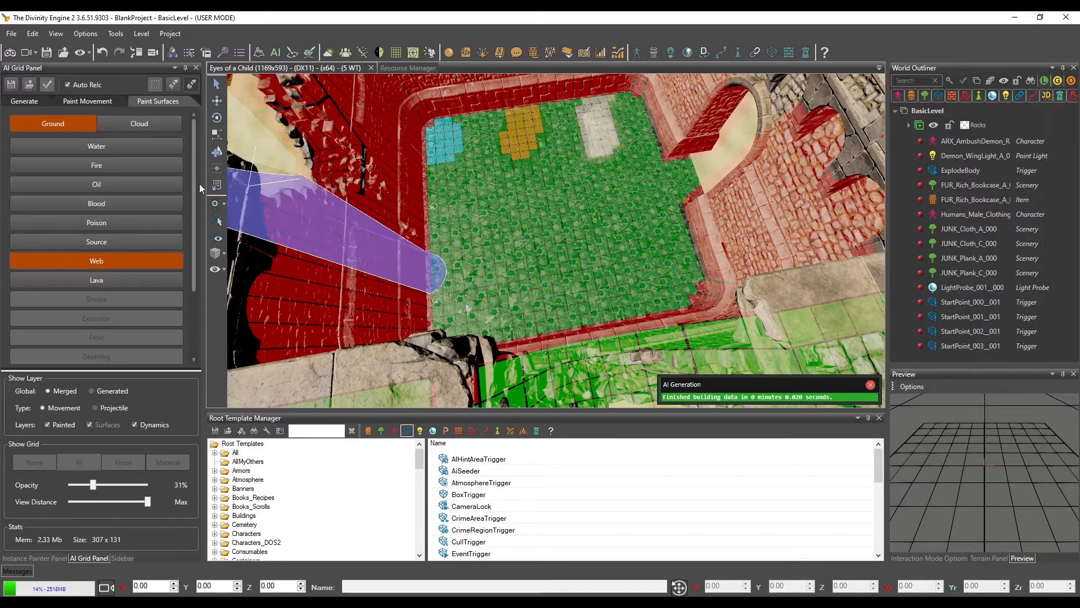
Paint a Source ground patch below the Water patch and a Poison patch next to it, below the Lava patch
{"action": "left_click", "coordinate": [126, 247]}
{"action": "left_click_drag", "start_coordinate": [453, 215], "coordinate": [445, 235]}
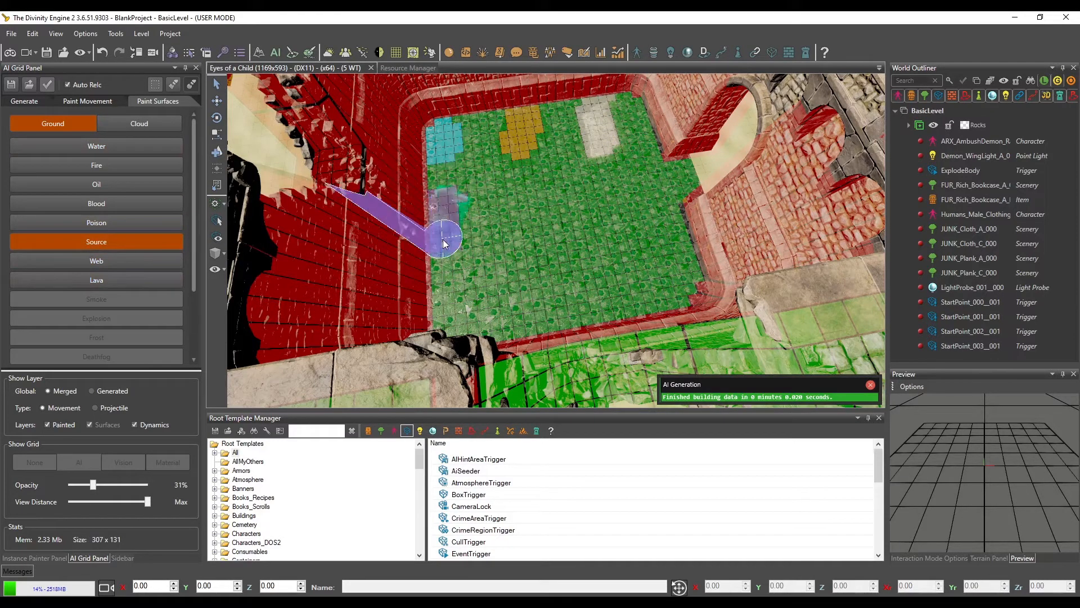
{"action": "left_click", "coordinate": [122, 223]}
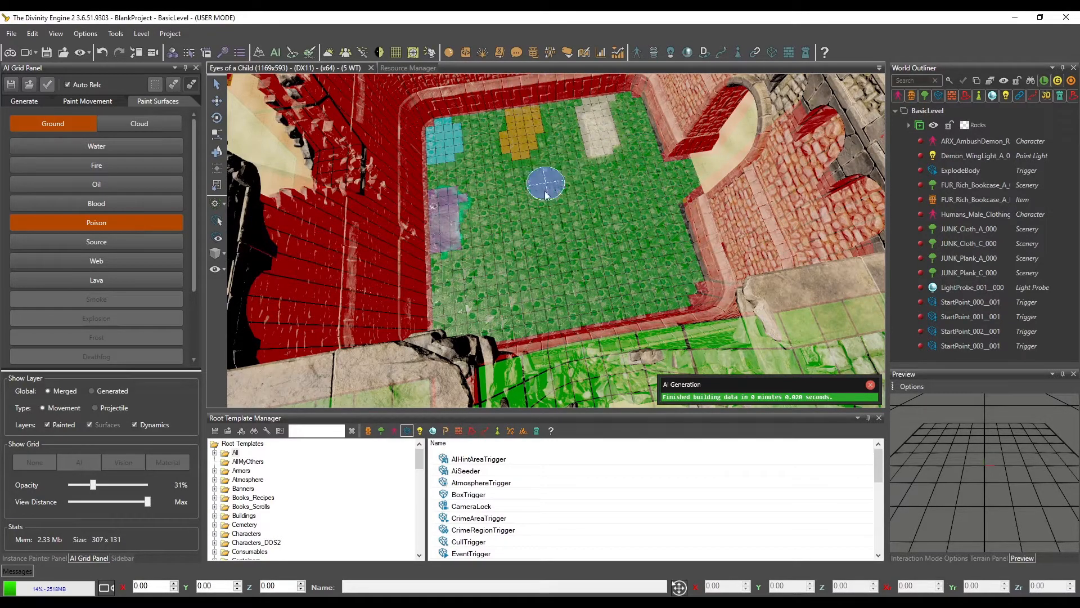
{"action": "left_click_drag", "start_coordinate": [515, 197], "coordinate": [513, 239]}
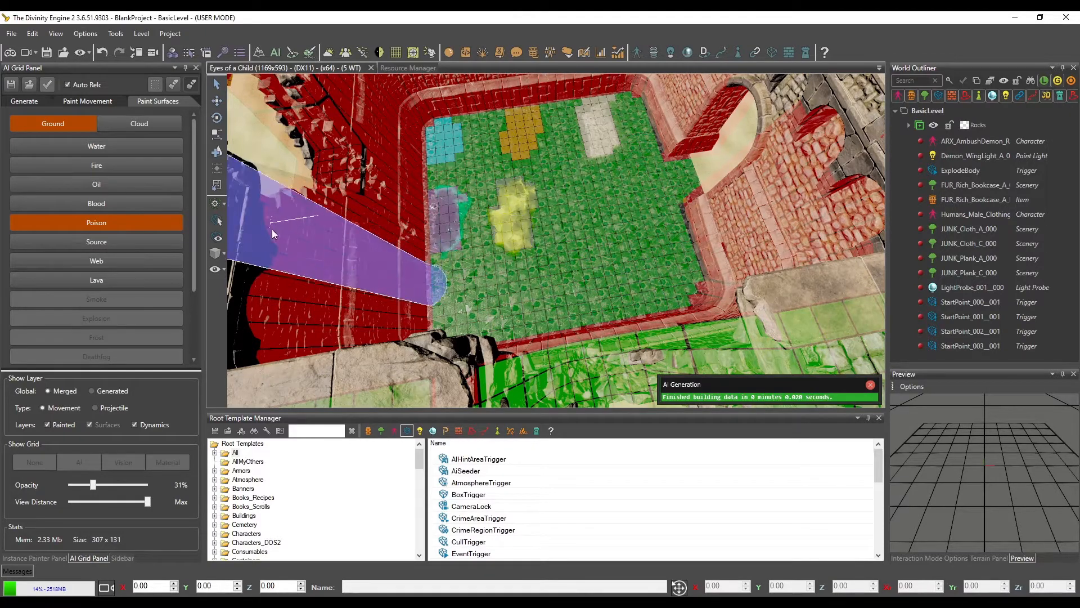
Continue the middle row on the castle floor with a Blood ground patch and an Oil patch beside the Poison patch
{"action": "left_click", "coordinate": [89, 203]}
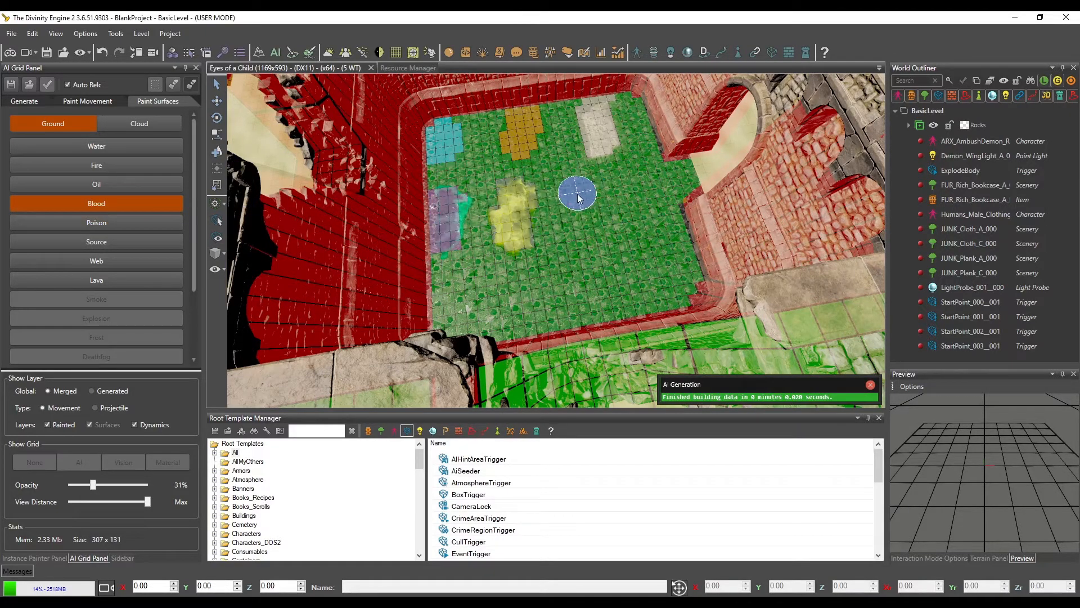
{"action": "left_click", "coordinate": [584, 225]}
{"action": "left_click", "coordinate": [123, 183]}
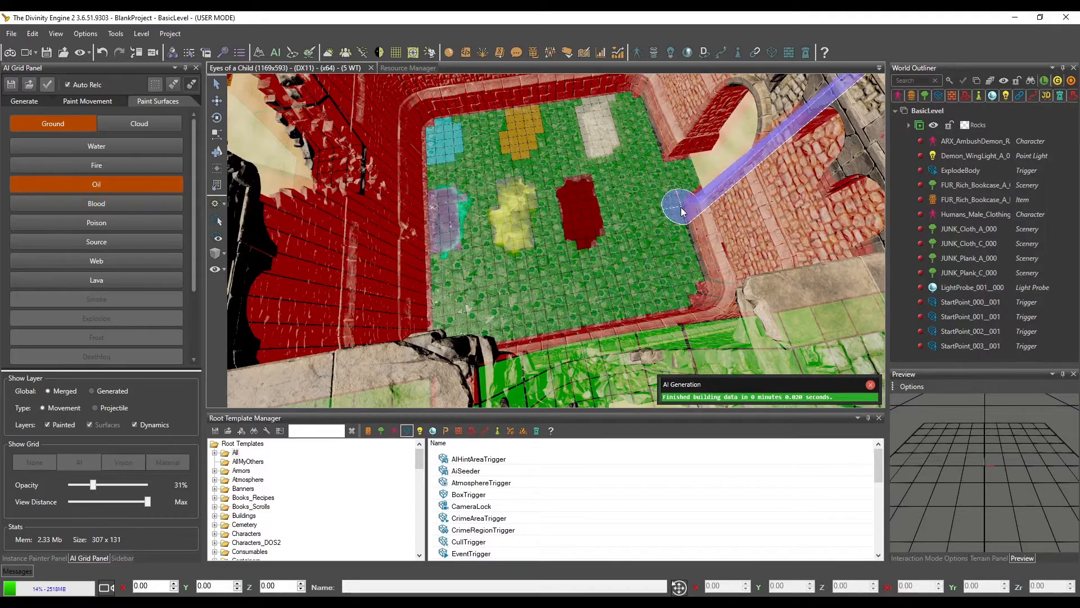
{"action": "left_click_drag", "start_coordinate": [636, 181], "coordinate": [649, 236]}
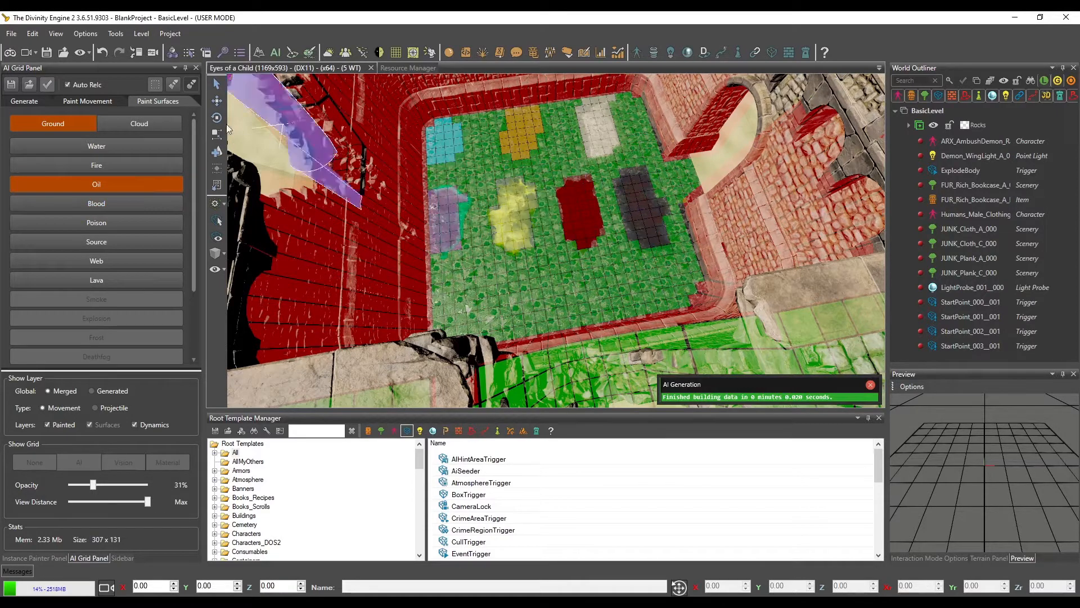
Paint a Fire ground patch in the near corner of the castle floor and an Irreplaceable patch beside it
{"action": "left_click", "coordinate": [107, 166]}
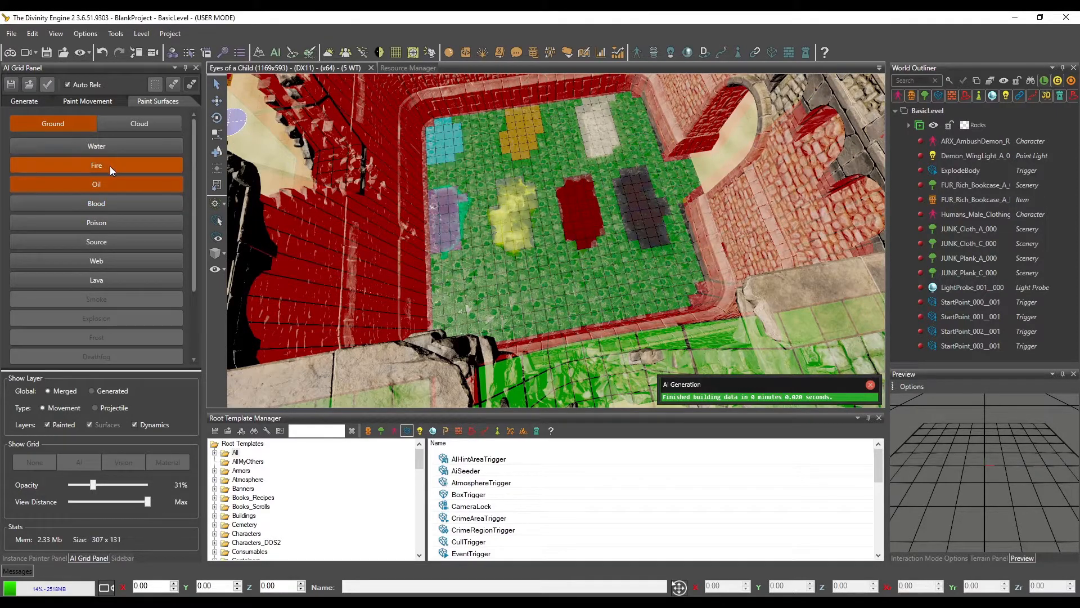
{"action": "left_click", "coordinate": [462, 303]}
{"action": "left_click", "coordinate": [137, 150]}
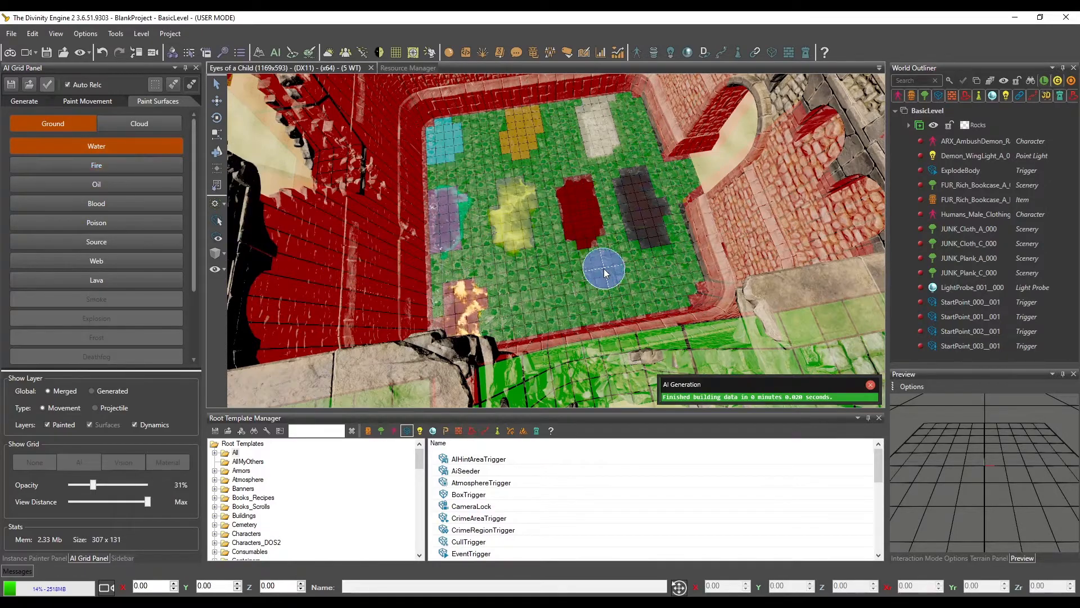
{"action": "scroll", "coordinate": [640, 330], "scroll_direction": "down", "scroll_amount": 3}
{"action": "left_click", "coordinate": [141, 261]}
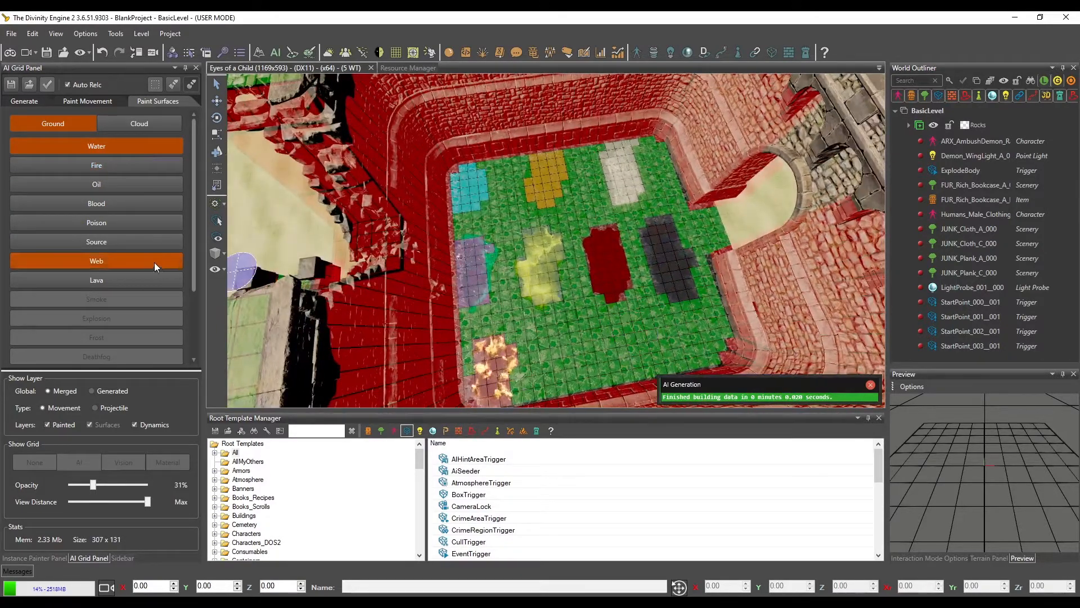
{"action": "scroll", "coordinate": [141, 259], "scroll_direction": "down", "scroll_amount": 3}
{"action": "scroll", "coordinate": [141, 260], "scroll_direction": "up", "scroll_amount": 3}
{"action": "scroll", "coordinate": [141, 259], "scroll_direction": "down", "scroll_amount": 3}
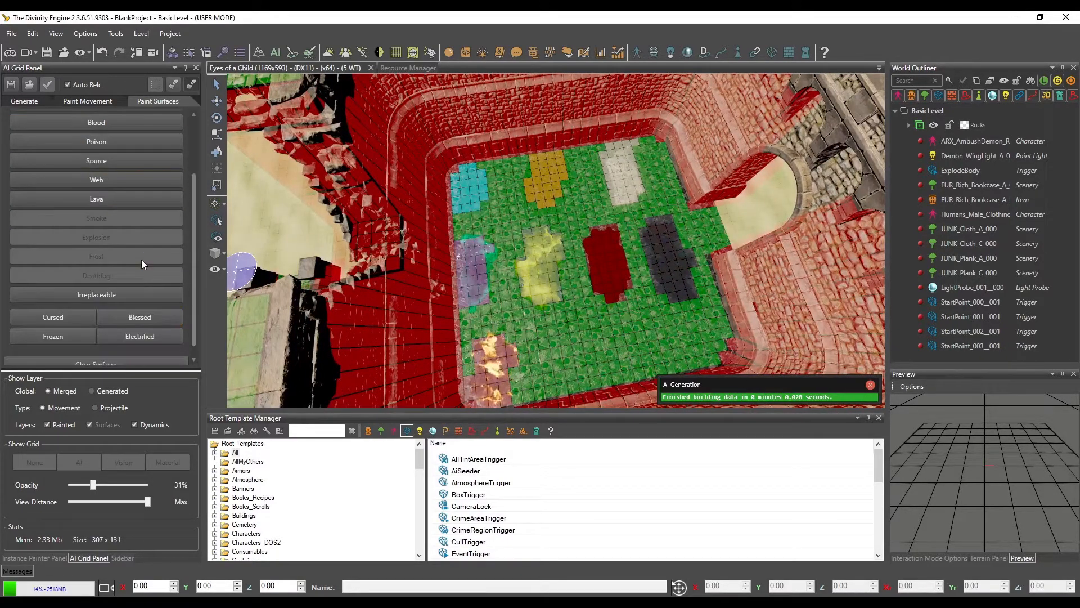
{"action": "left_click", "coordinate": [100, 297]}
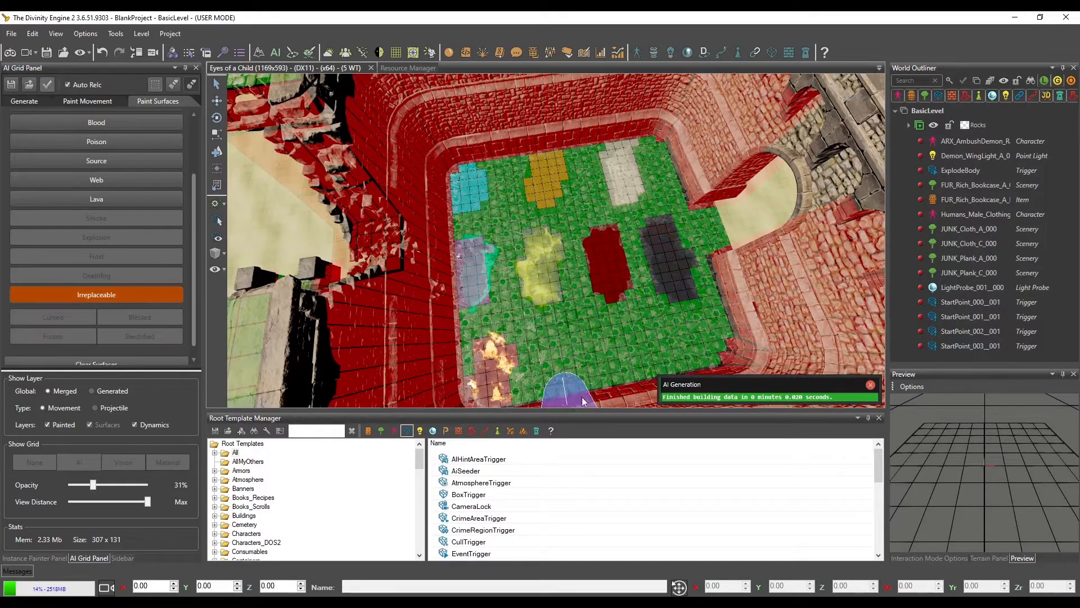
{"action": "mouse_move", "coordinate": [582, 401]}
{"action": "left_mouse_down"}
{"action": "mouse_move", "coordinate": [568, 352]}
{"action": "mouse_move", "coordinate": [572, 377]}
{"action": "left_mouse_up"}
{"action": "key", "text": "d"}
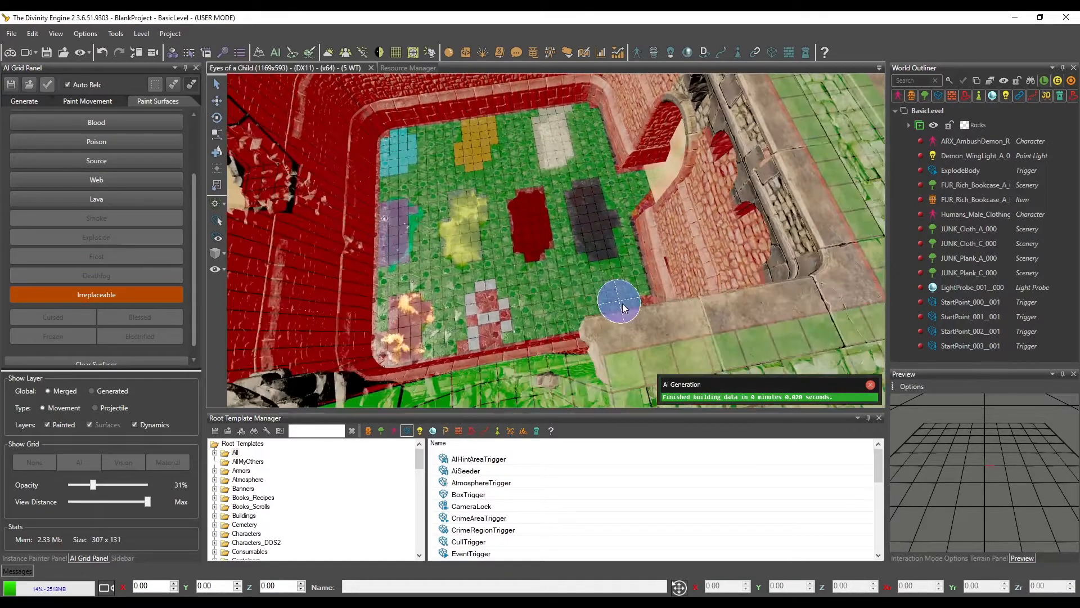
{"action": "key", "text": "a"}
{"action": "scroll", "coordinate": [636, 306], "scroll_direction": "up", "scroll_amount": 2}
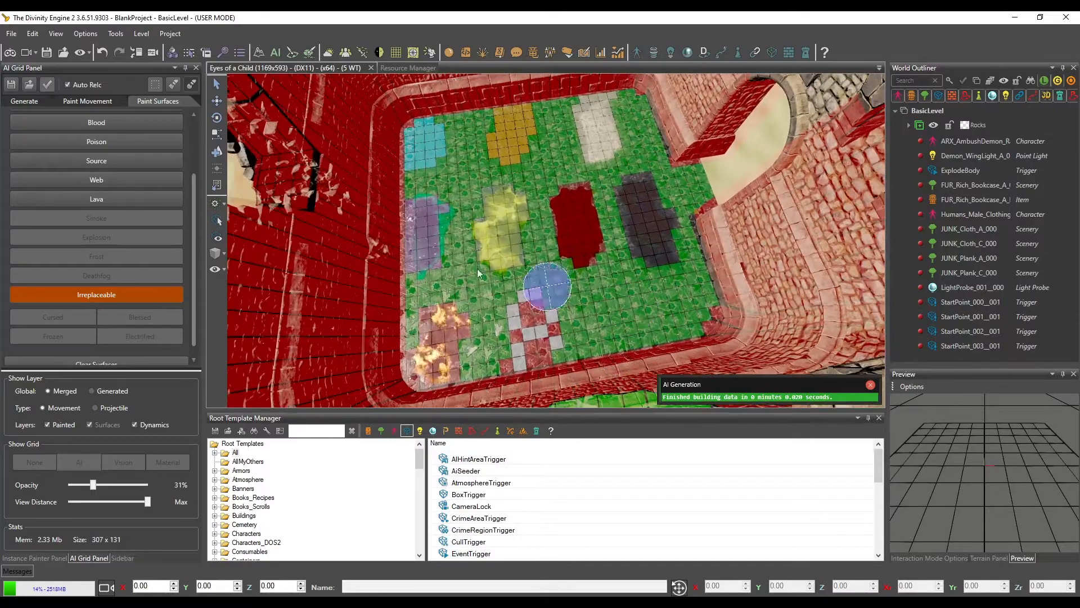
Switch surface painting to the Cloud layer and paint an Explosion cloud patch on the floor beside the Irreplaceable patch
{"action": "scroll", "coordinate": [110, 276], "scroll_direction": "up", "scroll_amount": 3}
{"action": "left_click", "coordinate": [128, 123]}
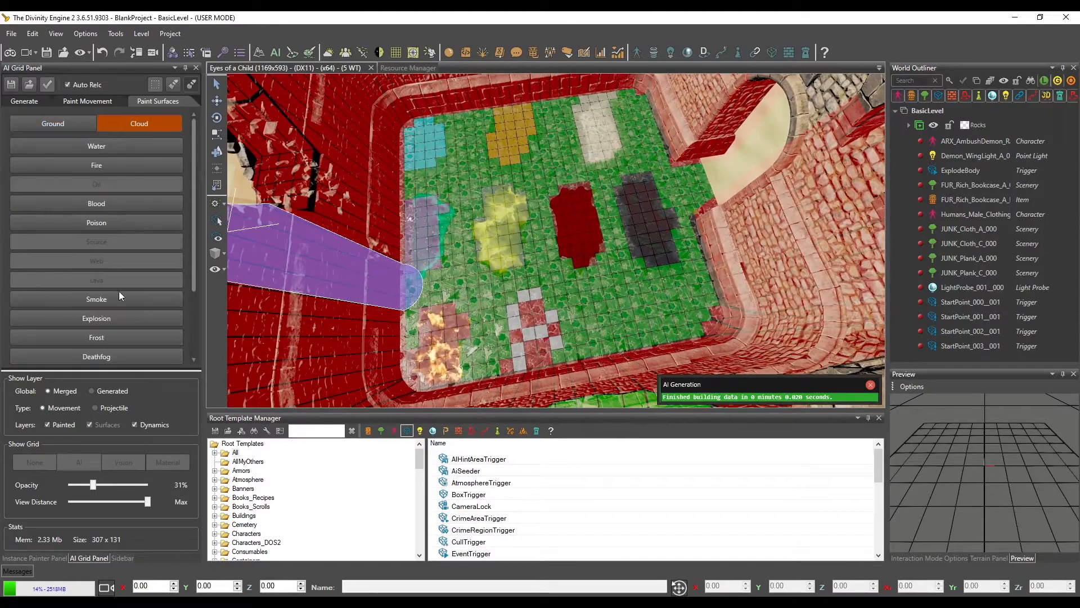
{"action": "left_click", "coordinate": [95, 203]}
{"action": "scroll", "coordinate": [117, 315], "scroll_direction": "down", "scroll_amount": 2}
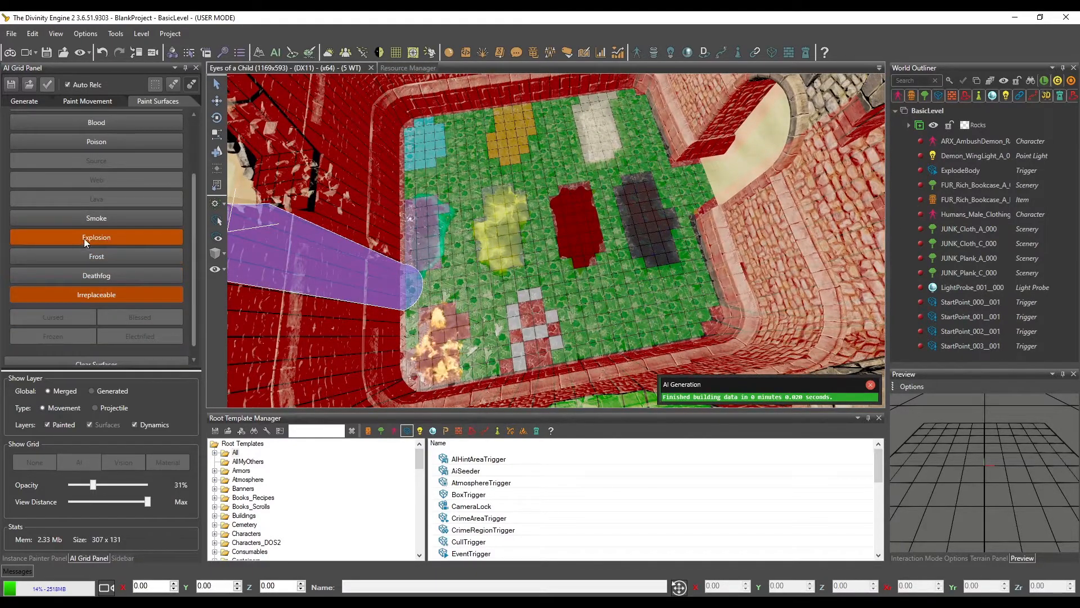
{"action": "left_click_drag", "start_coordinate": [625, 314], "coordinate": [650, 338]}
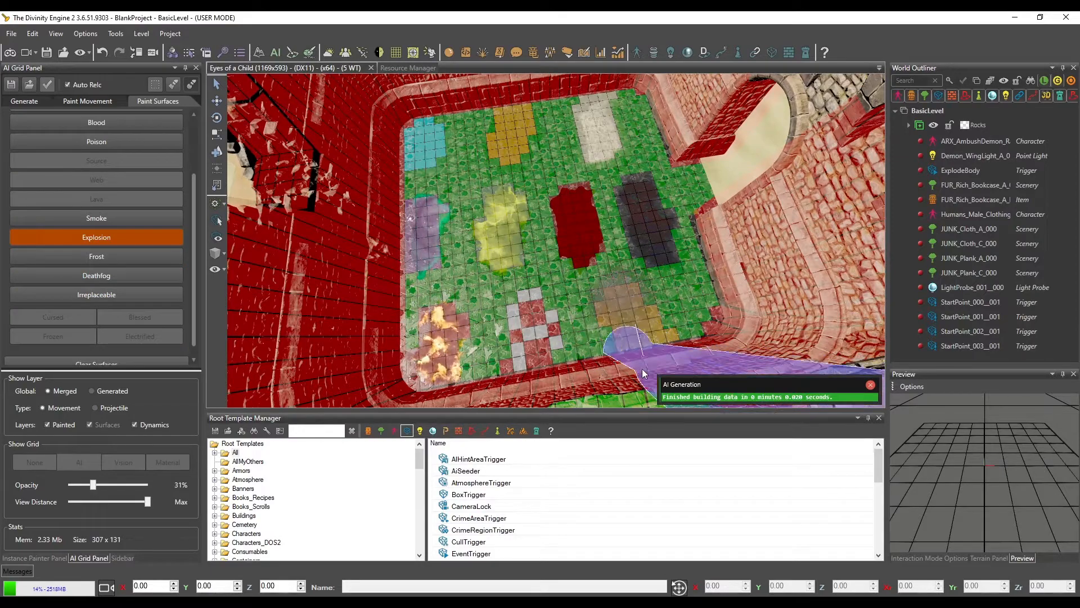
{"action": "middle_click_drag", "start_coordinate": [586, 343], "coordinate": [589, 343]}
{"action": "middle_click_drag", "start_coordinate": [625, 275], "coordinate": [625, 274]}
Examine which of the Cursed, Blessed, Frozen and Electrified modifiers are available for the Water, Fire, Blood, Frost, Explosion and Smoke clouds
{"action": "left_click", "coordinate": [86, 298]}
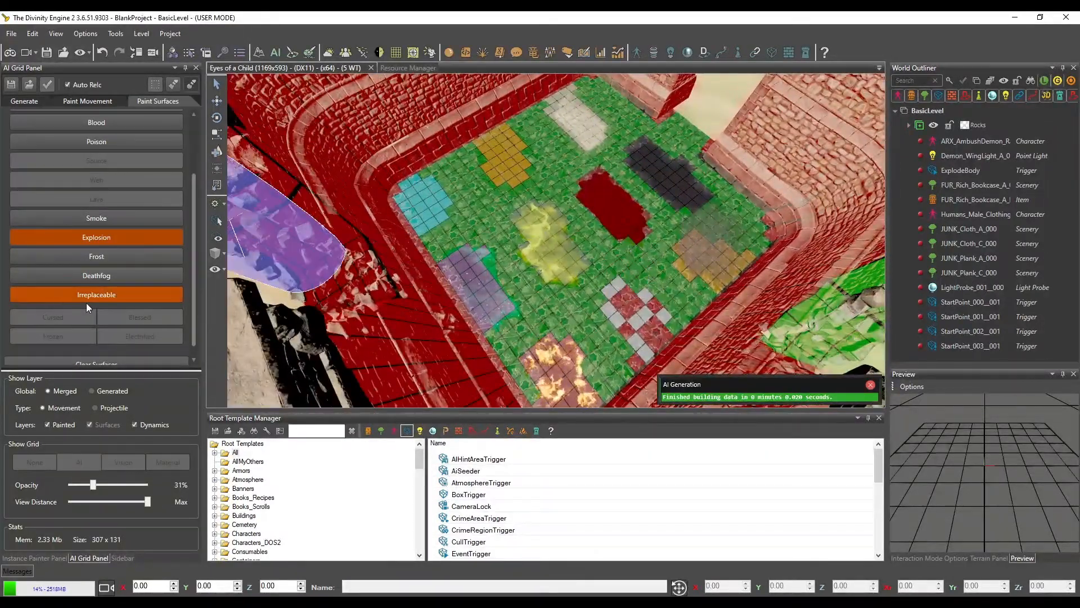
{"action": "scroll", "coordinate": [86, 302], "scroll_direction": "up", "scroll_amount": 2}
{"action": "left_click", "coordinate": [57, 124]}
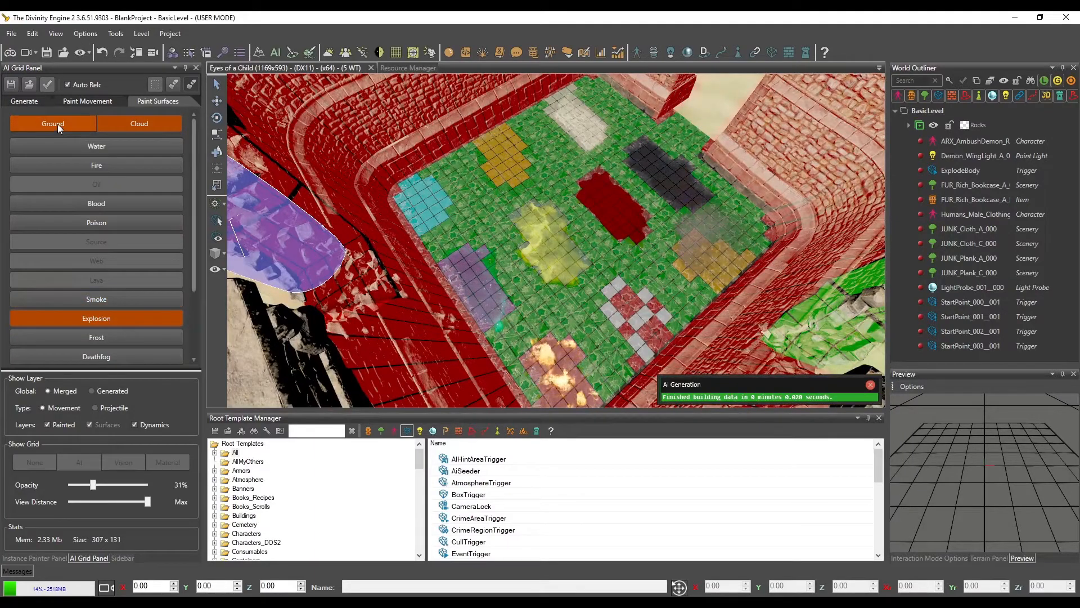
{"action": "left_click", "coordinate": [79, 150]}
{"action": "scroll", "coordinate": [116, 180], "scroll_direction": "down", "scroll_amount": 2}
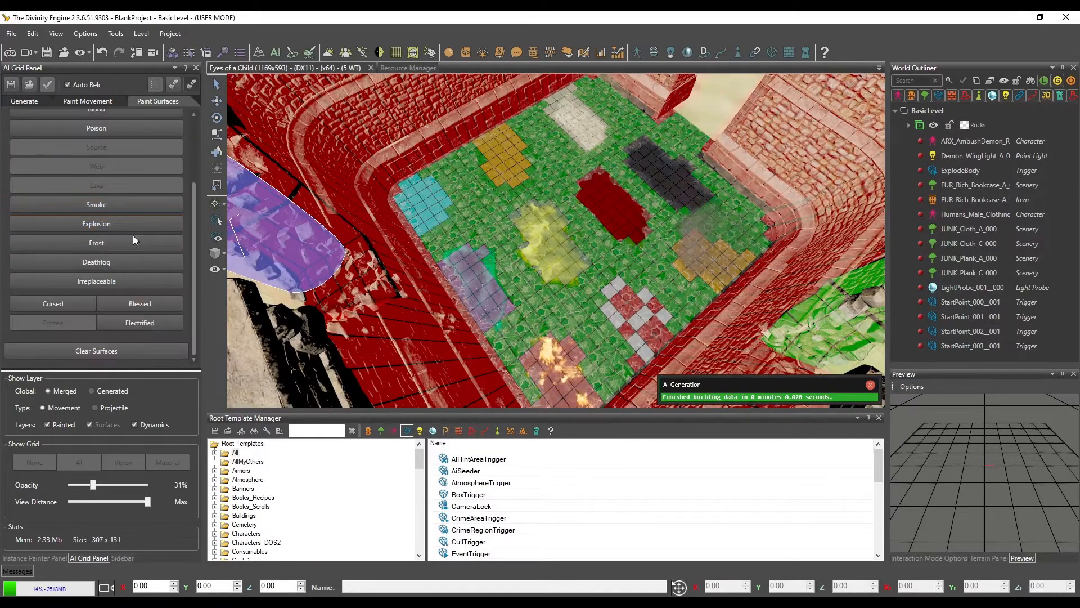
{"action": "left_click", "coordinate": [79, 306]}
{"action": "left_click", "coordinate": [79, 307]}
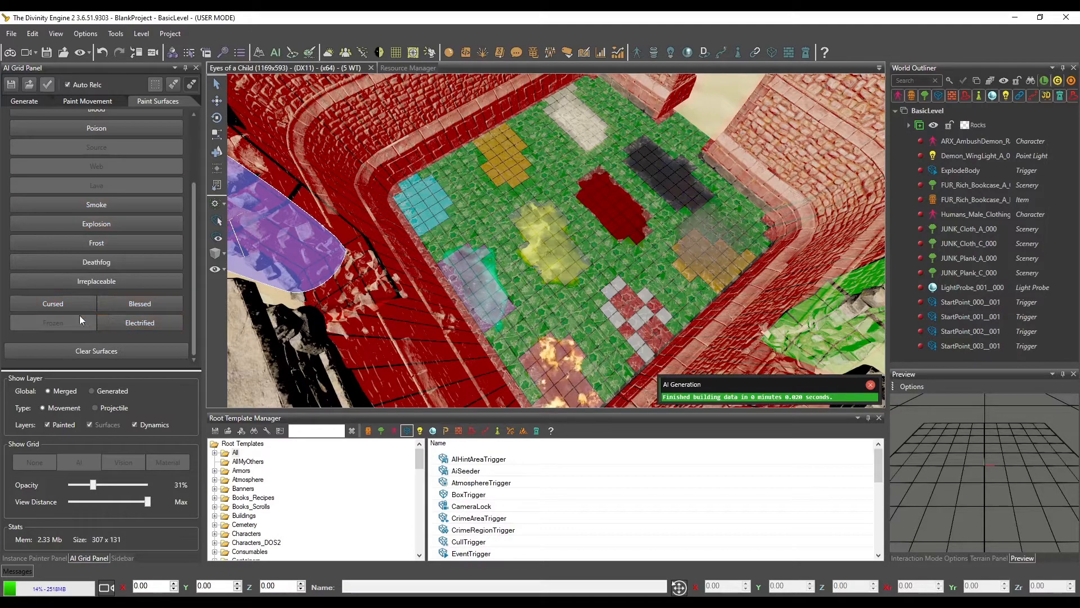
{"action": "scroll", "coordinate": [105, 198], "scroll_direction": "up", "scroll_amount": 2}
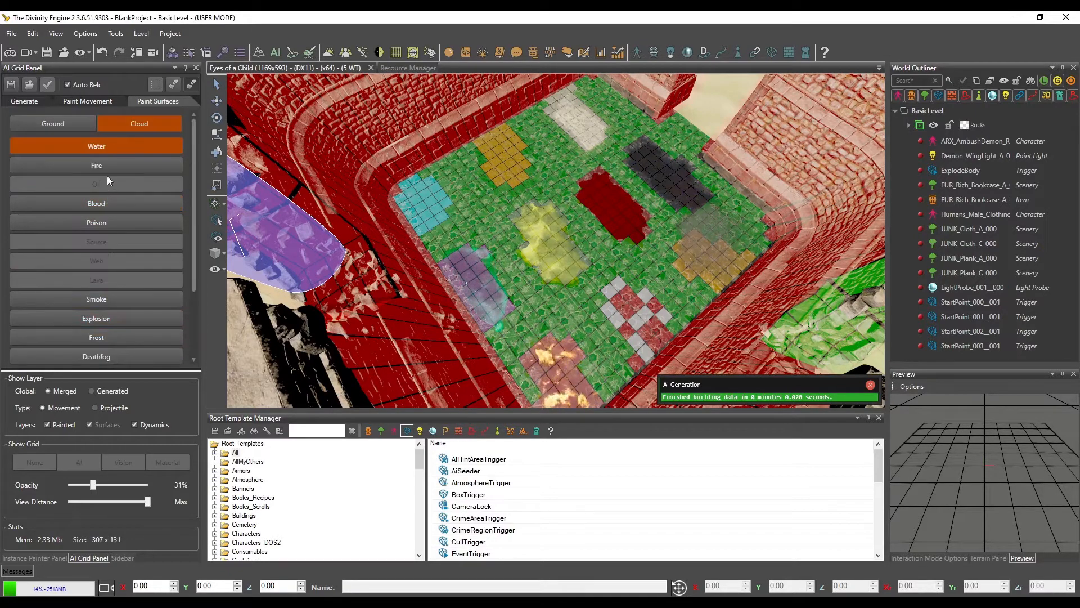
{"action": "left_click", "coordinate": [86, 167]}
{"action": "scroll", "coordinate": [122, 233], "scroll_direction": "down", "scroll_amount": 4}
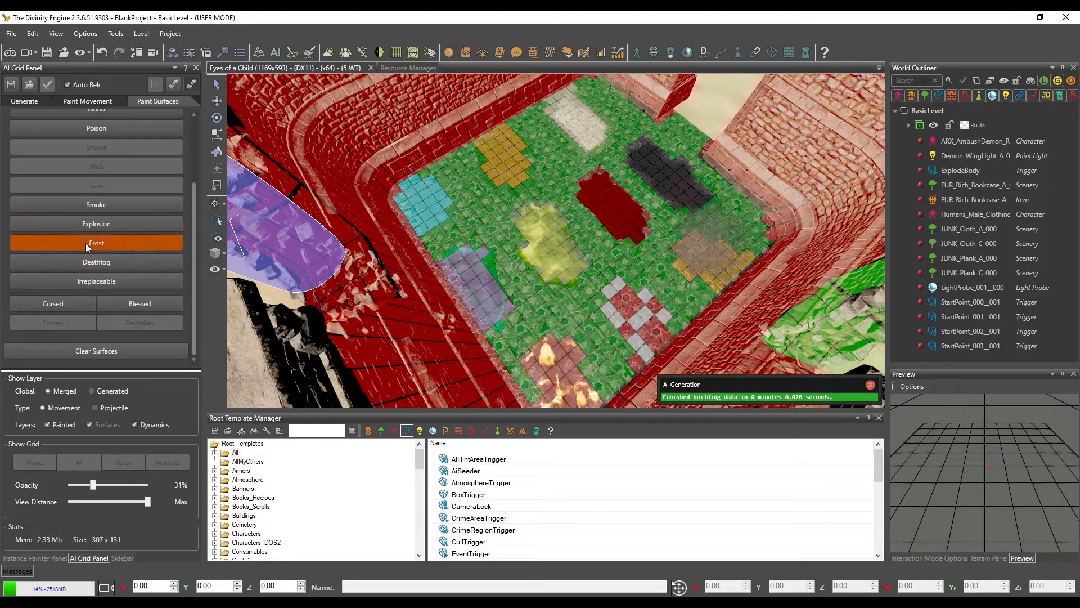
{"action": "scroll", "coordinate": [87, 239], "scroll_direction": "up", "scroll_amount": 3}
{"action": "left_click", "coordinate": [92, 193]}
{"action": "scroll", "coordinate": [102, 231], "scroll_direction": "down", "scroll_amount": 3}
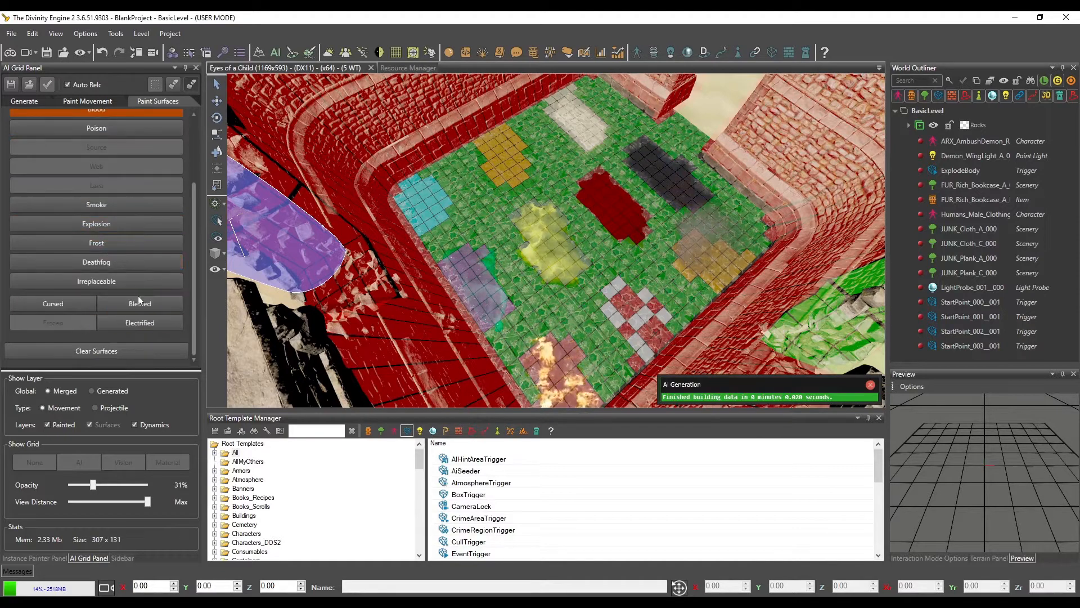
{"action": "left_click", "coordinate": [93, 243]}
{"action": "left_click", "coordinate": [99, 225]}
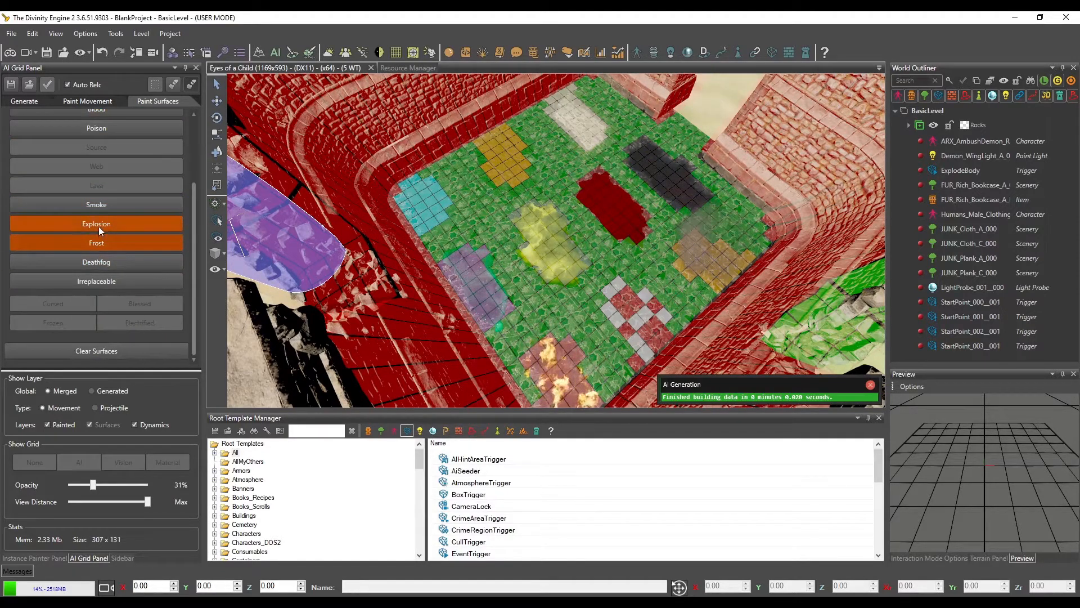
{"action": "left_click", "coordinate": [103, 201]}
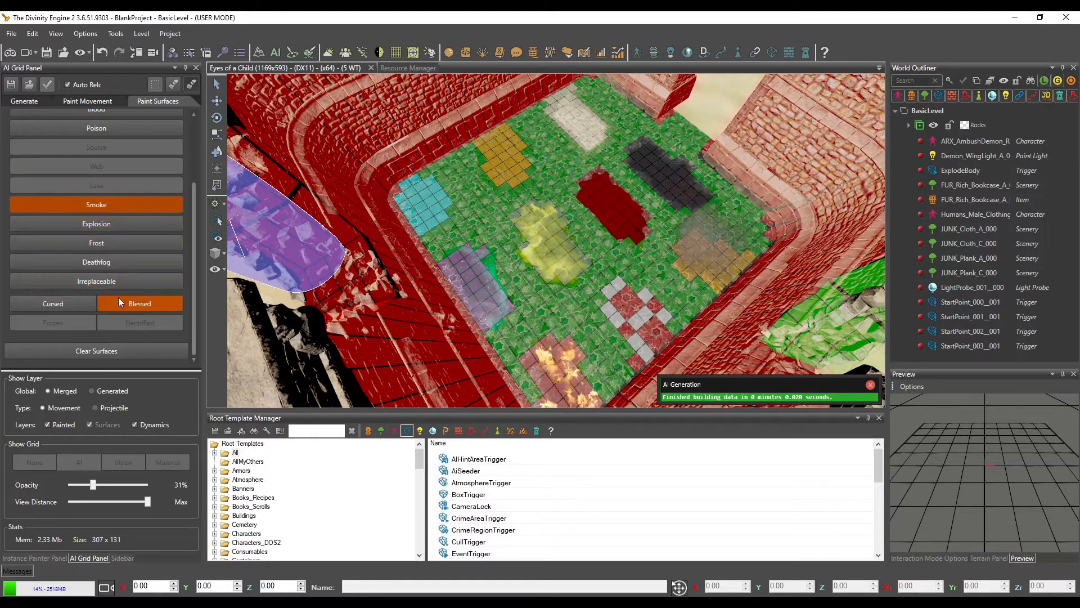
{"action": "left_click", "coordinate": [99, 280]}
Paint a Deathfog cloud over the Irreplaceable patch on the castle floor and save the AI grid
{"action": "left_click", "coordinate": [106, 263]}
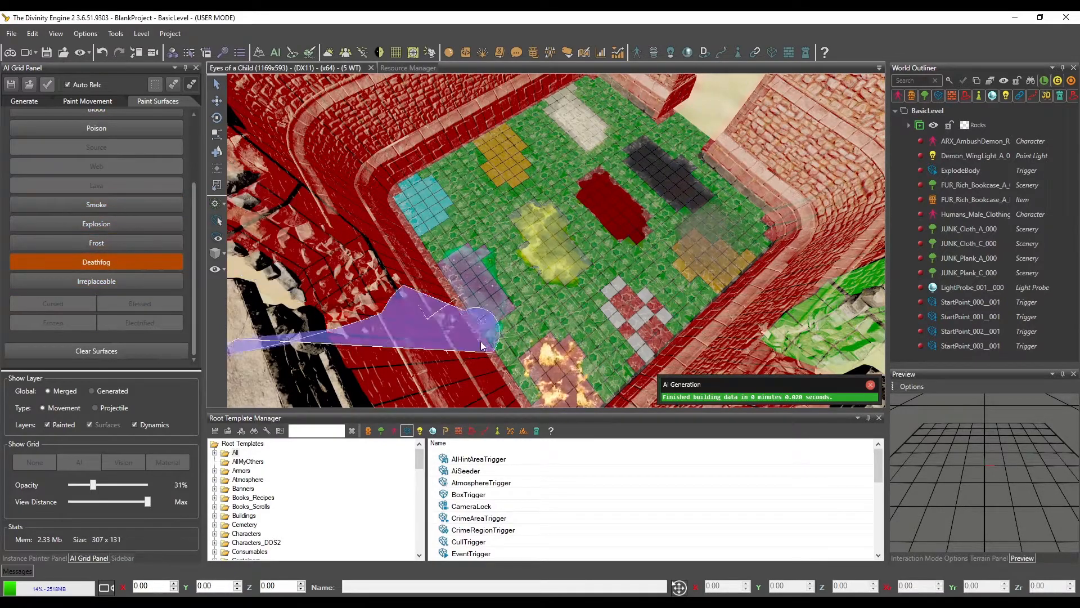
{"action": "left_click_drag", "start_coordinate": [633, 295], "coordinate": [631, 329]}
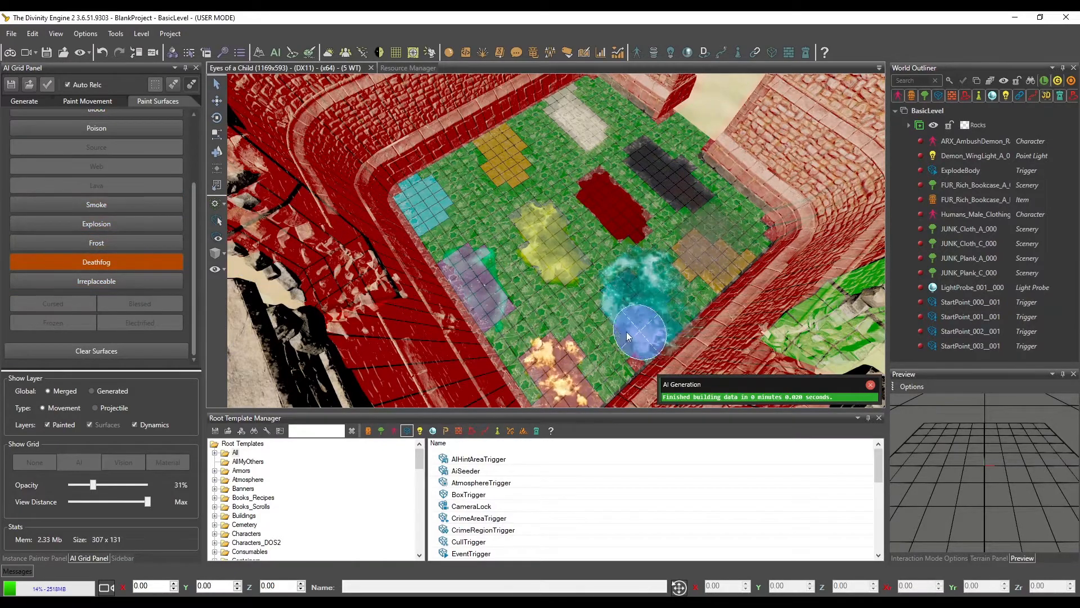
{"action": "mouse_move", "coordinate": [535, 260]}
{"action": "middle_mouse_down"}
{"action": "mouse_move", "coordinate": [549, 262]}
{"action": "mouse_move", "coordinate": [539, 277]}
{"action": "middle_mouse_up"}
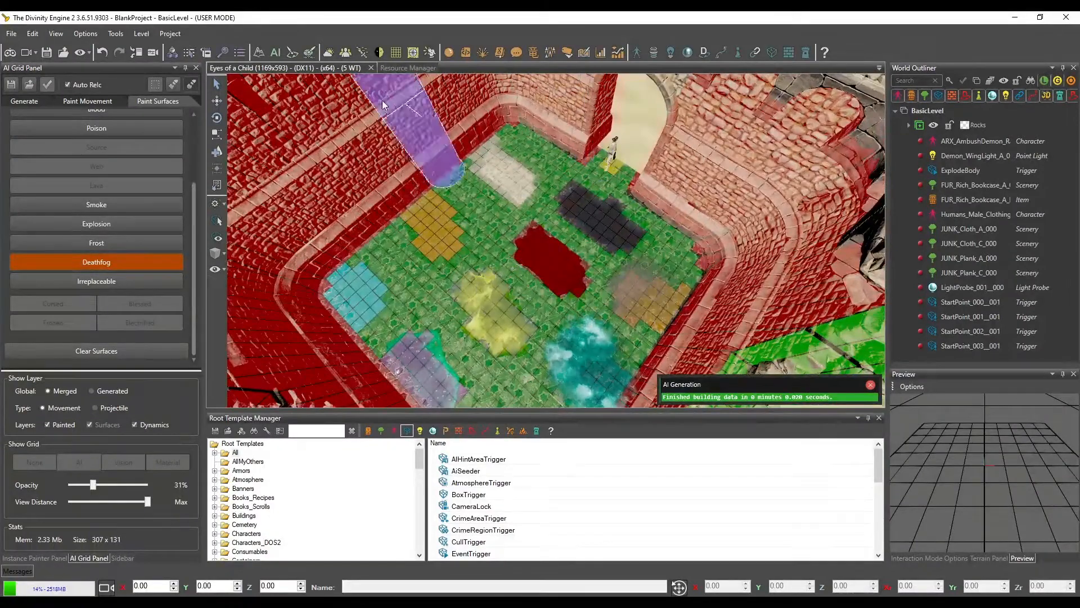
{"action": "left_click", "coordinate": [10, 83]}
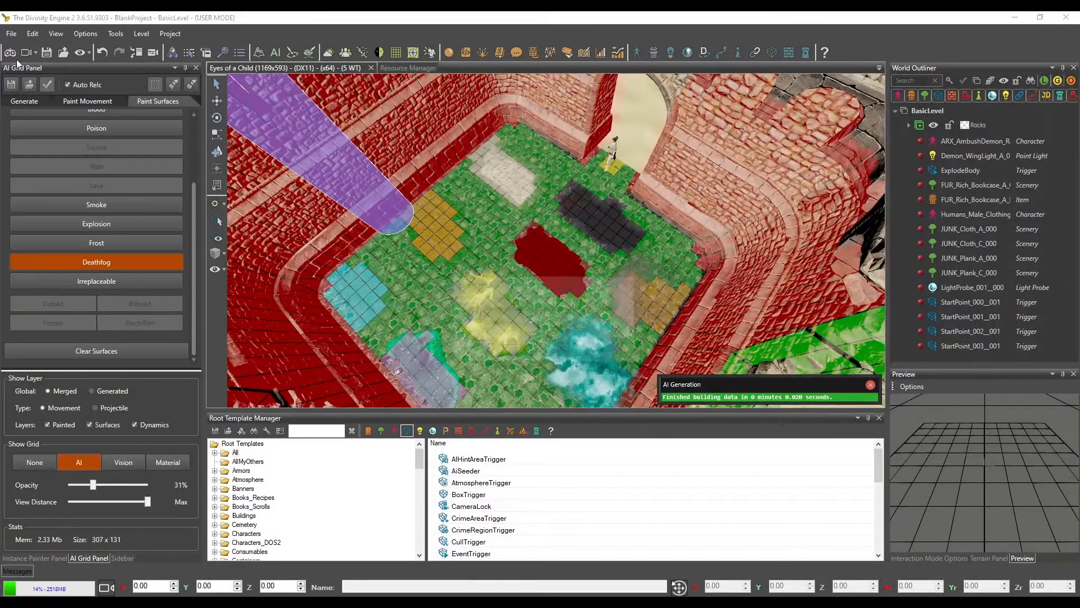
View the painted surfaces on the castle floor in game mode from several angles, and return to the editor
{"action": "left_click", "coordinate": [527, 352]}
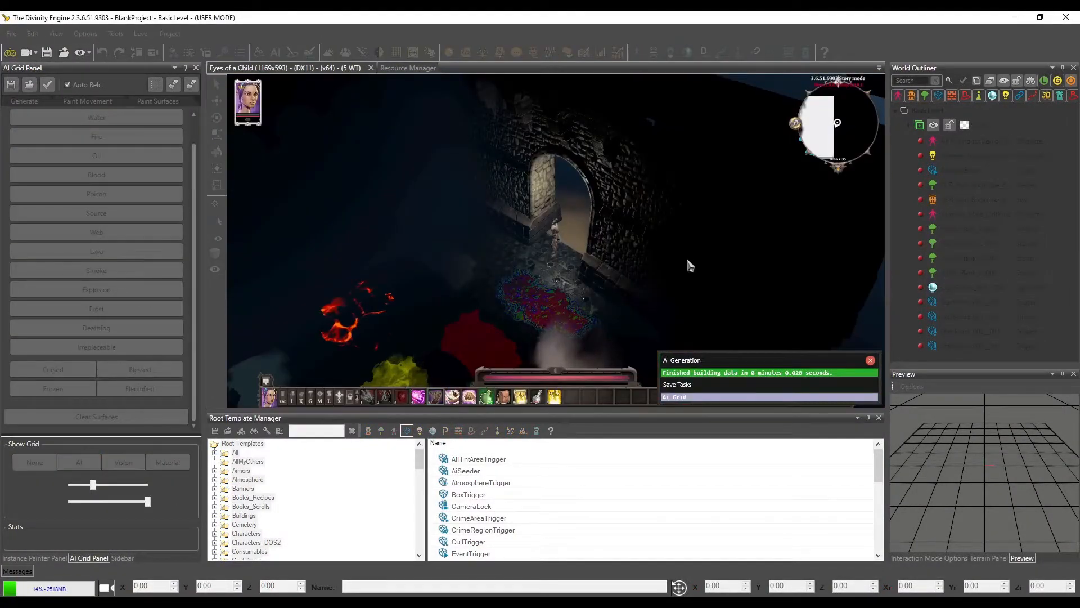
{"action": "mouse_move", "coordinate": [646, 271]}
{"action": "middle_mouse_down"}
{"action": "mouse_move", "coordinate": [586, 284]}
{"action": "mouse_move", "coordinate": [653, 262]}
{"action": "mouse_move", "coordinate": [747, 254]}
{"action": "mouse_move", "coordinate": [658, 248]}
{"action": "mouse_move", "coordinate": [472, 279]}
{"action": "mouse_move", "coordinate": [528, 289]}
{"action": "mouse_move", "coordinate": [569, 287]}
{"action": "mouse_move", "coordinate": [591, 269]}
{"action": "mouse_move", "coordinate": [815, 262]}
{"action": "mouse_move", "coordinate": [581, 237]}
{"action": "mouse_move", "coordinate": [633, 280]}
{"action": "mouse_move", "coordinate": [573, 293]}
{"action": "mouse_move", "coordinate": [407, 285]}
{"action": "mouse_move", "coordinate": [449, 295]}
{"action": "mouse_move", "coordinate": [414, 203]}
{"action": "middle_mouse_up"}
{"action": "key", "text": "w"}
{"action": "key", "text": "w"}
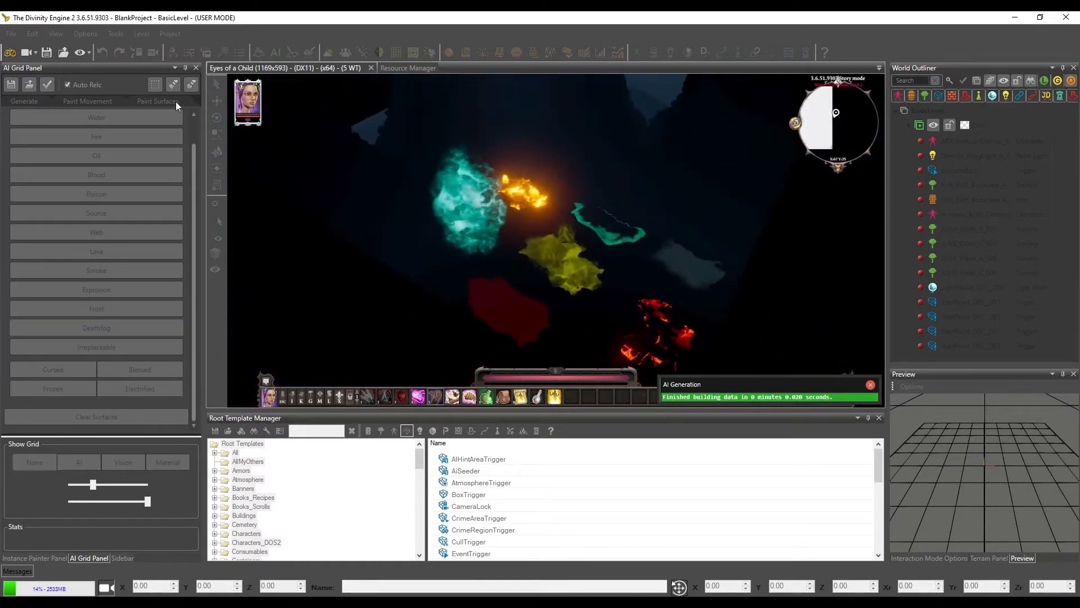
{"action": "left_click", "coordinate": [14, 53]}
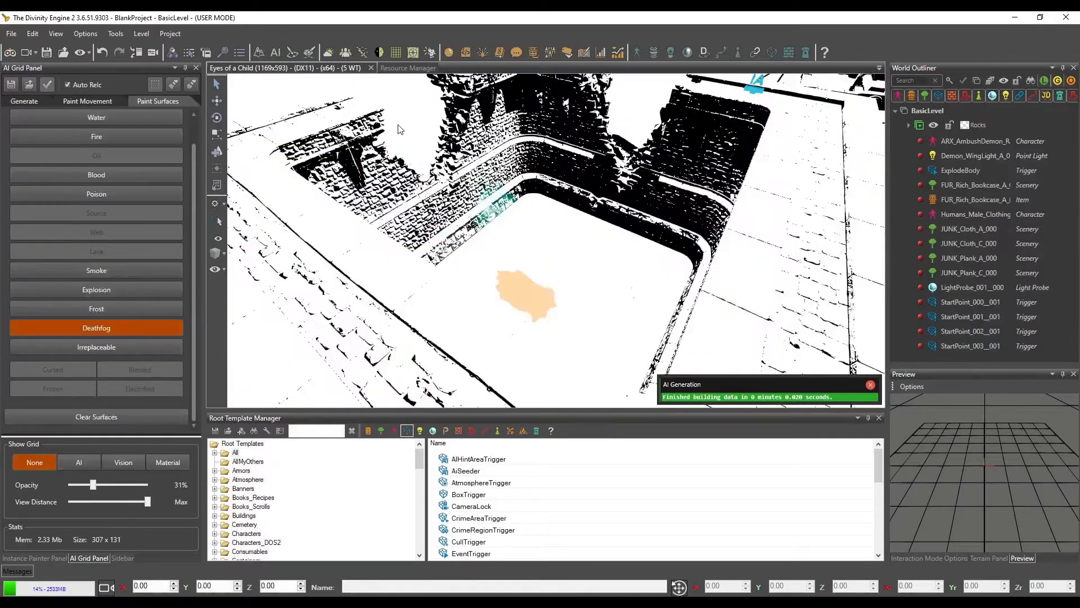
Turn the editor's work atmosphere off and back on, reselect the work atmosphere, and close its settings
{"action": "left_click", "coordinate": [379, 52]}
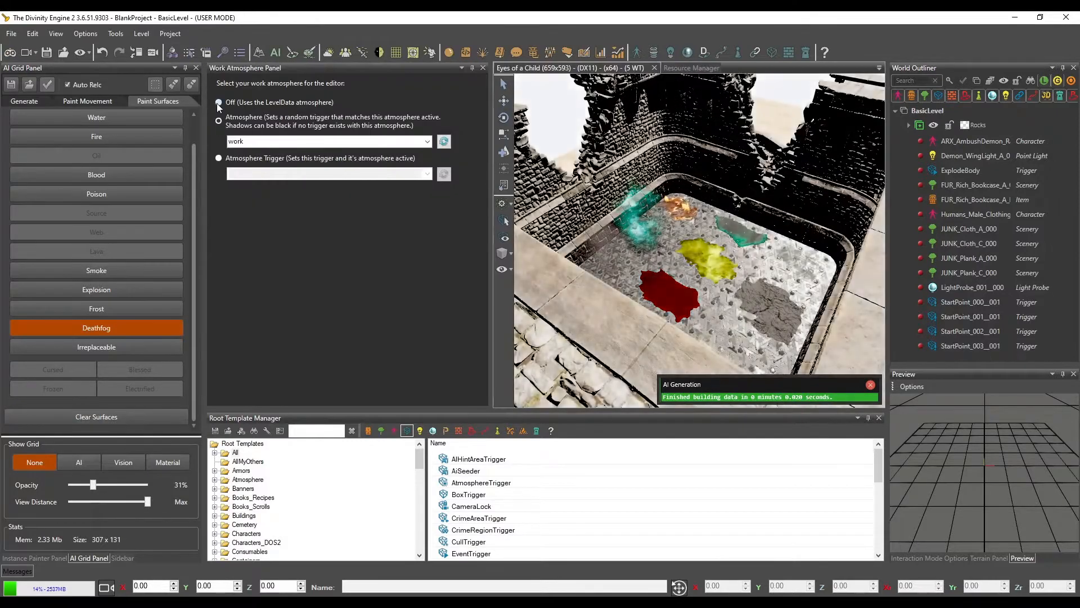
{"action": "left_click", "coordinate": [217, 103]}
{"action": "left_click", "coordinate": [219, 121]}
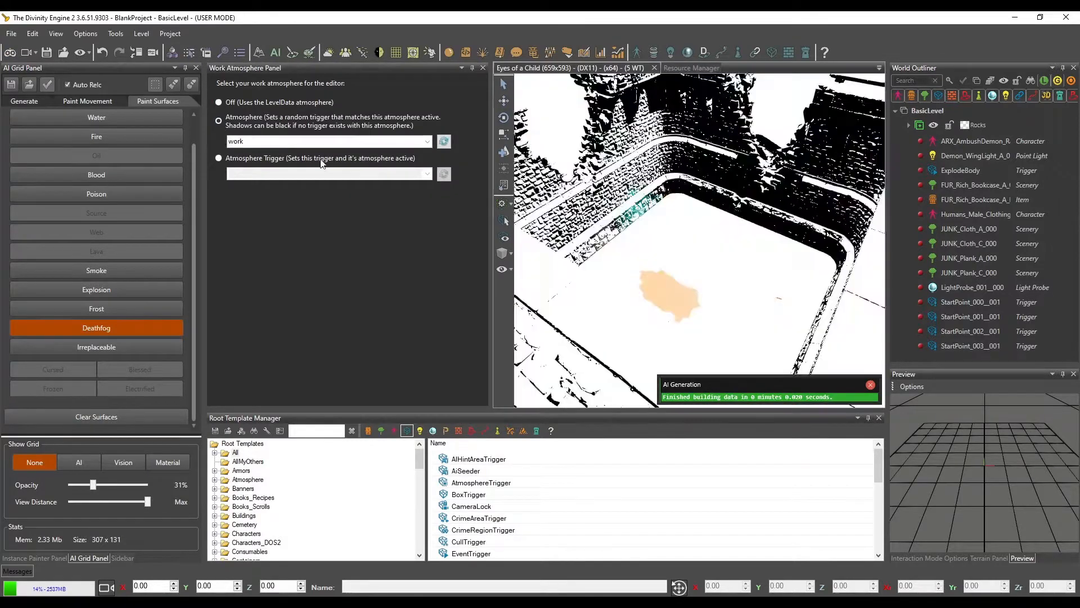
{"action": "left_click", "coordinate": [427, 141]}
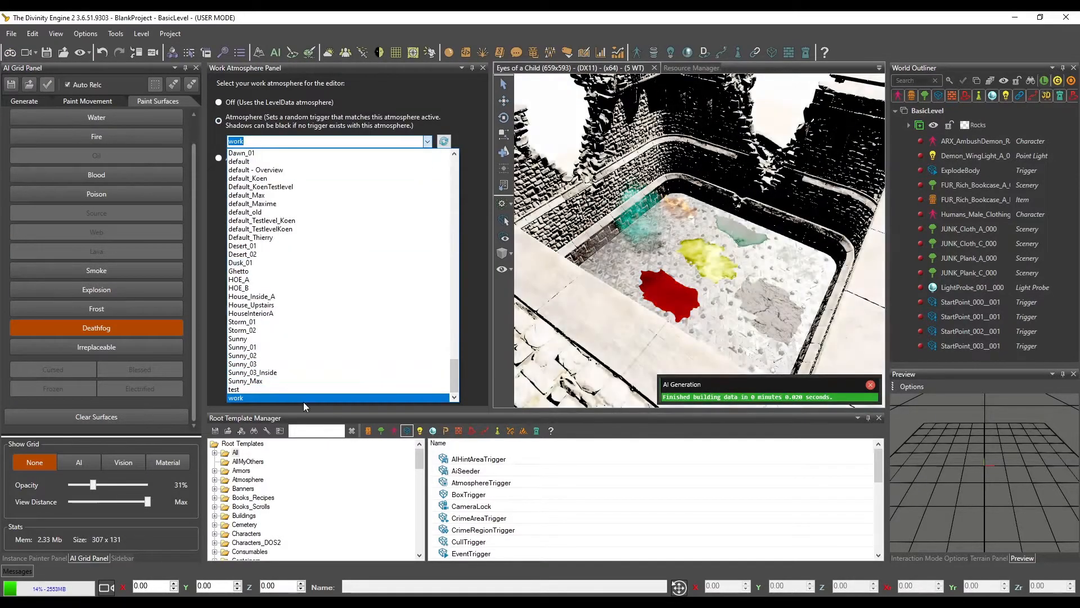
{"action": "left_click", "coordinate": [239, 398]}
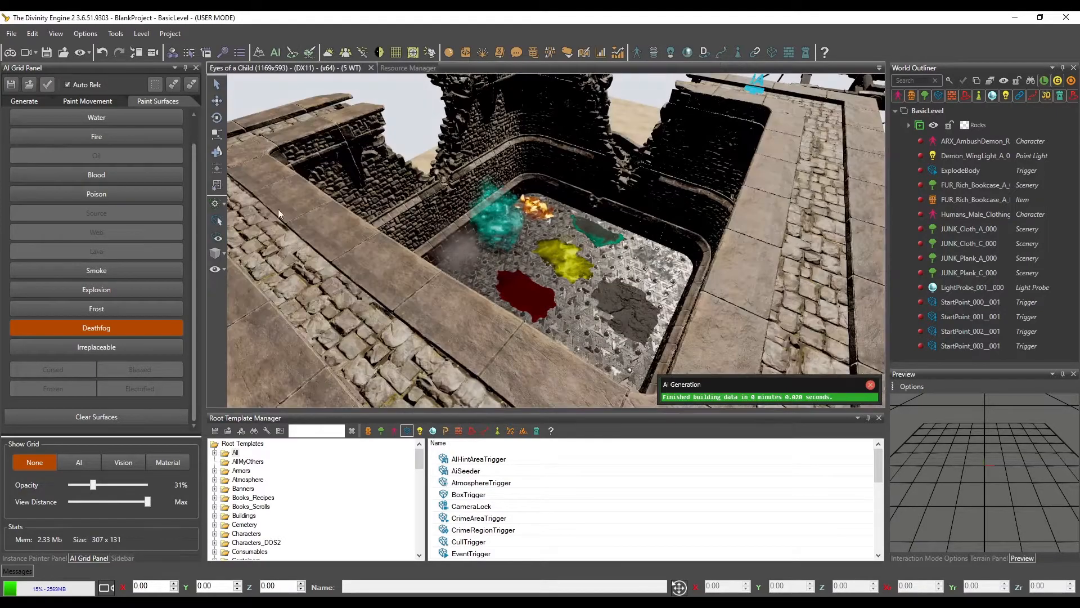
{"action": "left_click", "coordinate": [483, 68]}
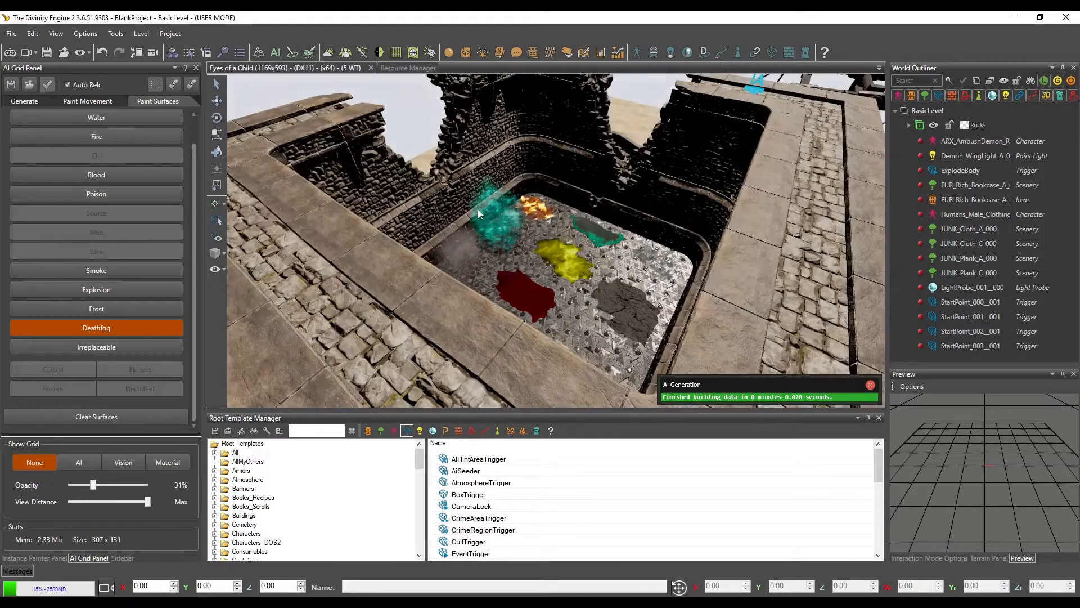
Set the level's atmosphere to test in the level data
{"action": "right_click_drag", "start_coordinate": [504, 235], "coordinate": [508, 256]}
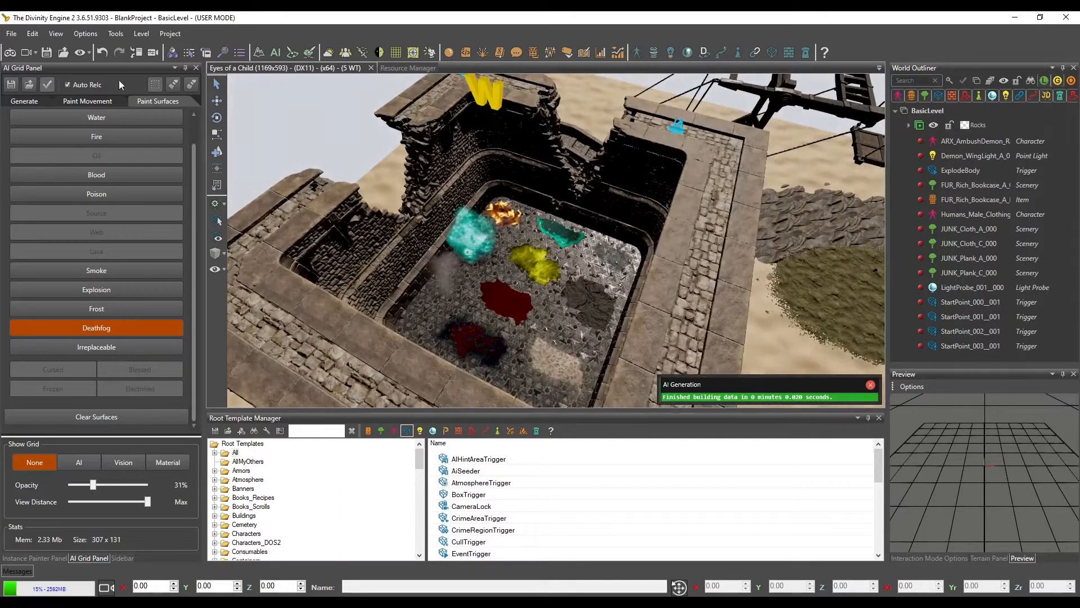
{"action": "left_click", "coordinate": [136, 35]}
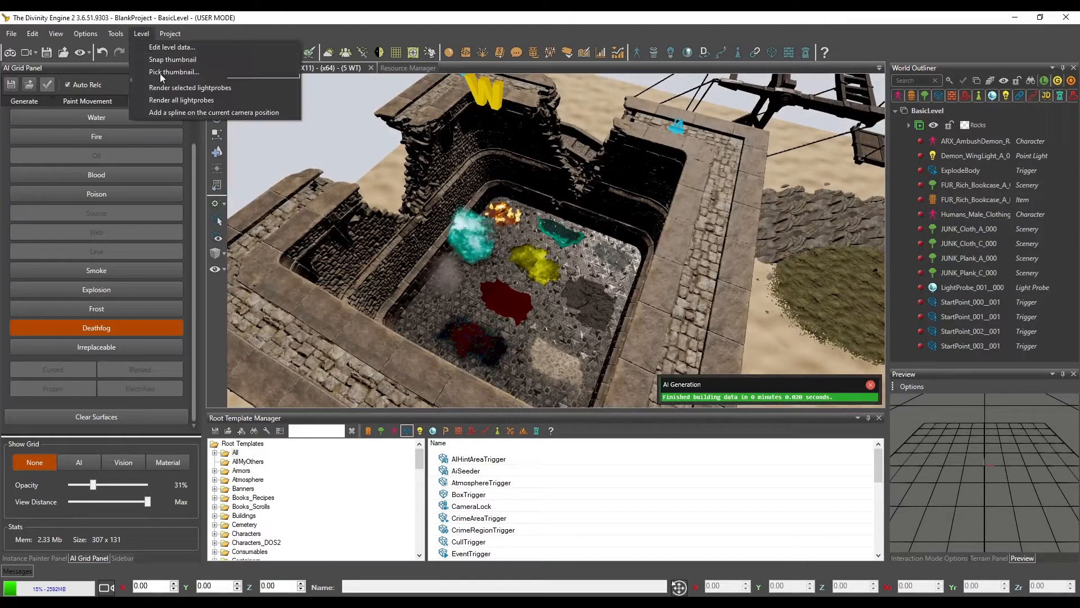
{"action": "left_click", "coordinate": [159, 56]}
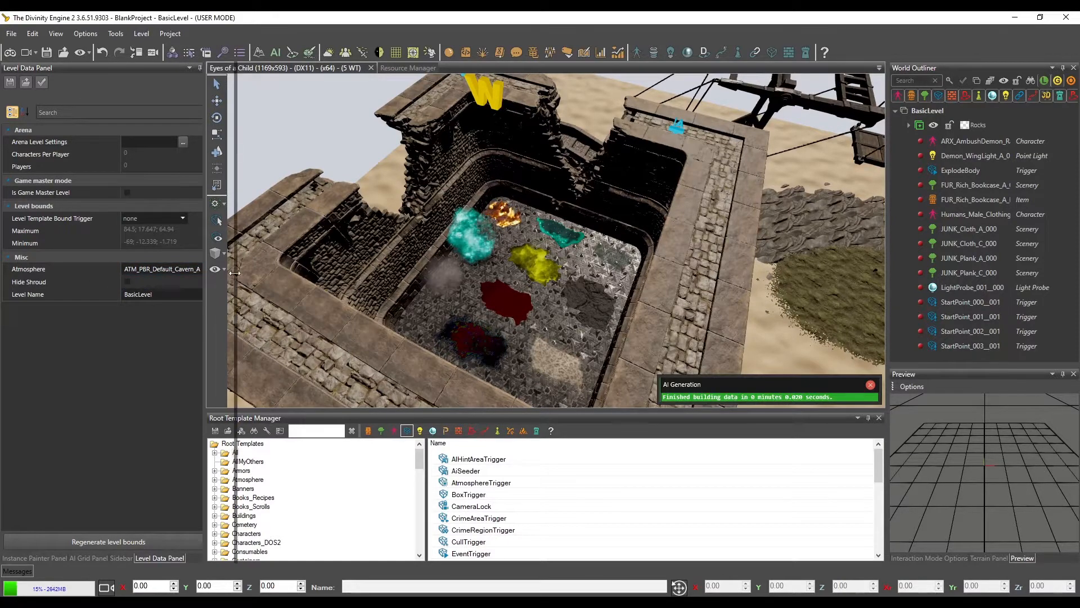
{"action": "left_click_drag", "start_coordinate": [203, 269], "coordinate": [235, 269]}
{"action": "left_click", "coordinate": [208, 269]}
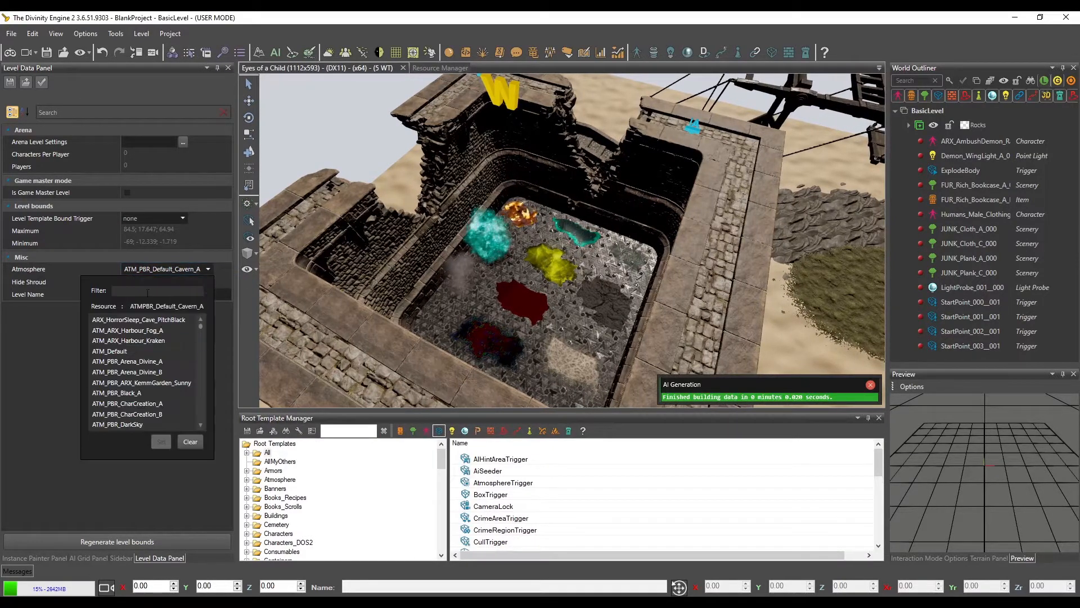
{"action": "type", "text": "test"}
{"action": "left_click", "coordinate": [97, 403]}
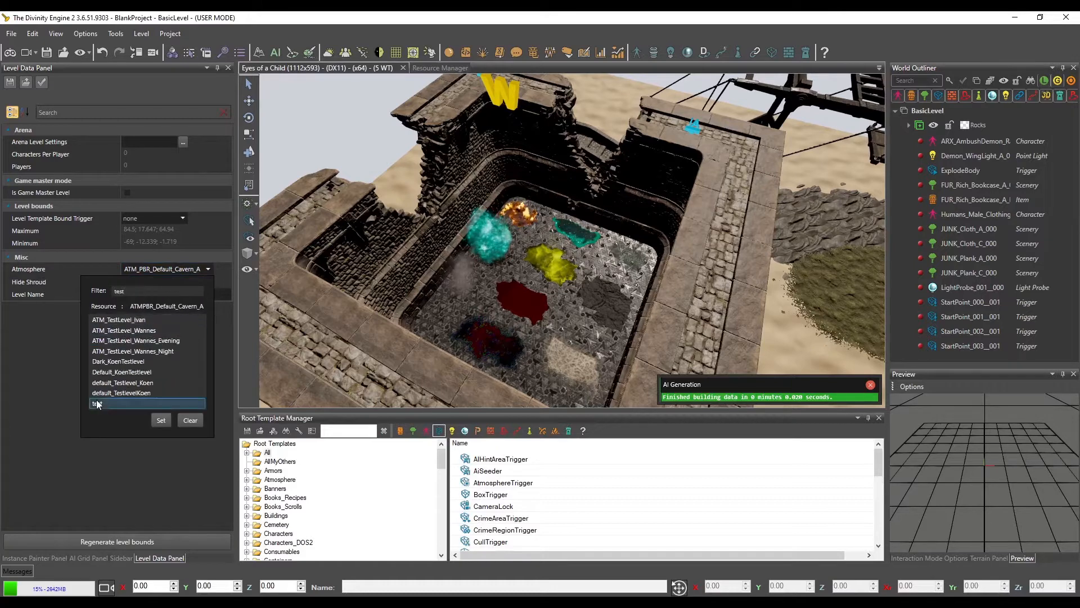
{"action": "left_click", "coordinate": [161, 420]}
Enter game mode, saving the LevelData changes, and view the painted surfaces on the castle floor from several angles
{"action": "left_click", "coordinate": [11, 53]}
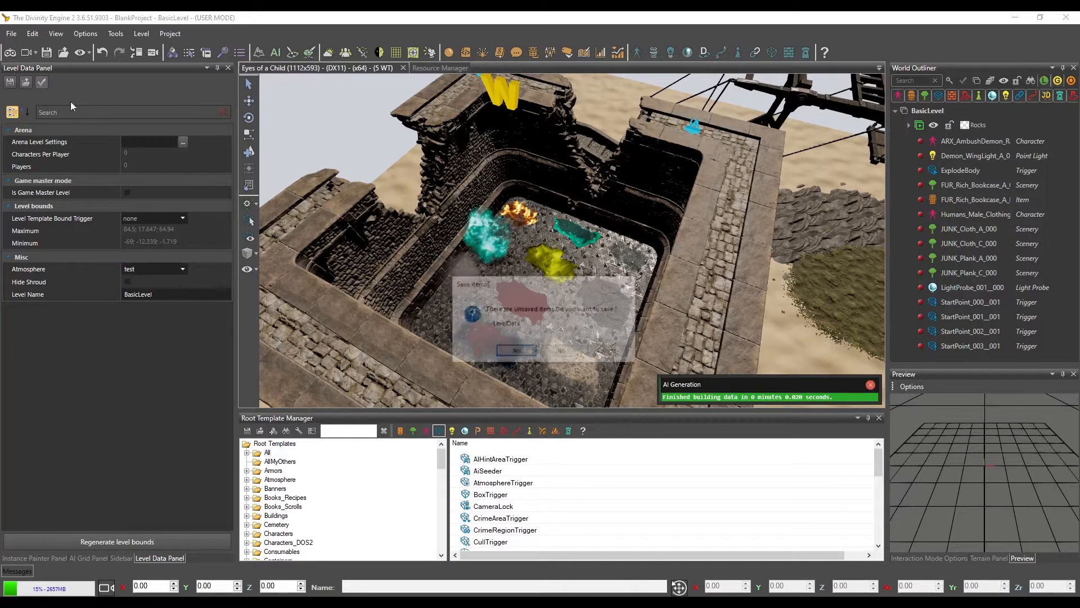
{"action": "left_click", "coordinate": [526, 353]}
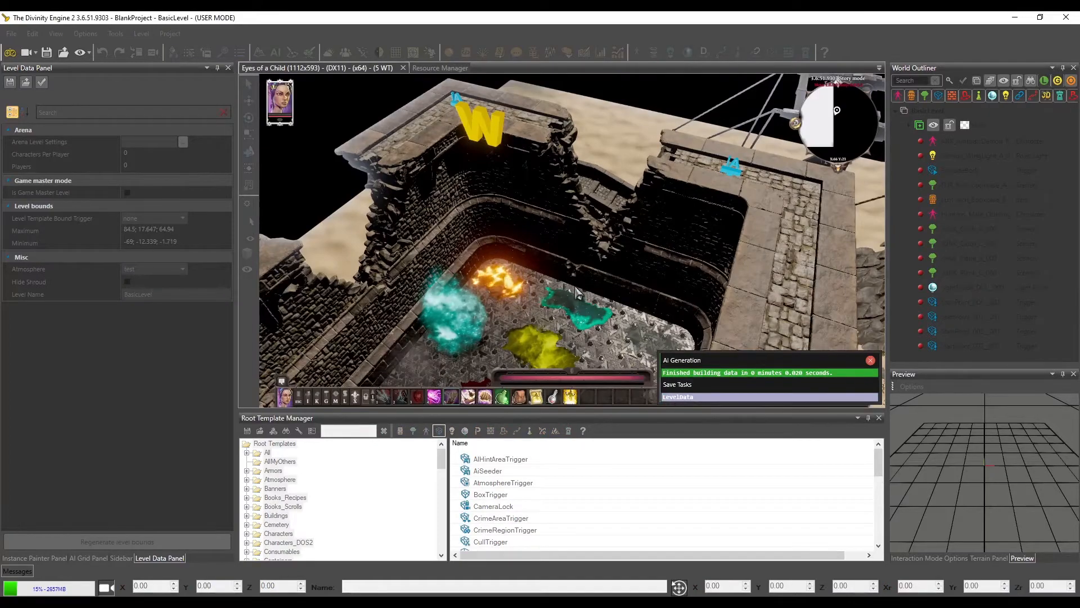
{"action": "middle_click_drag", "start_coordinate": [521, 268], "coordinate": [704, 269]}
{"action": "key", "text": "w"}
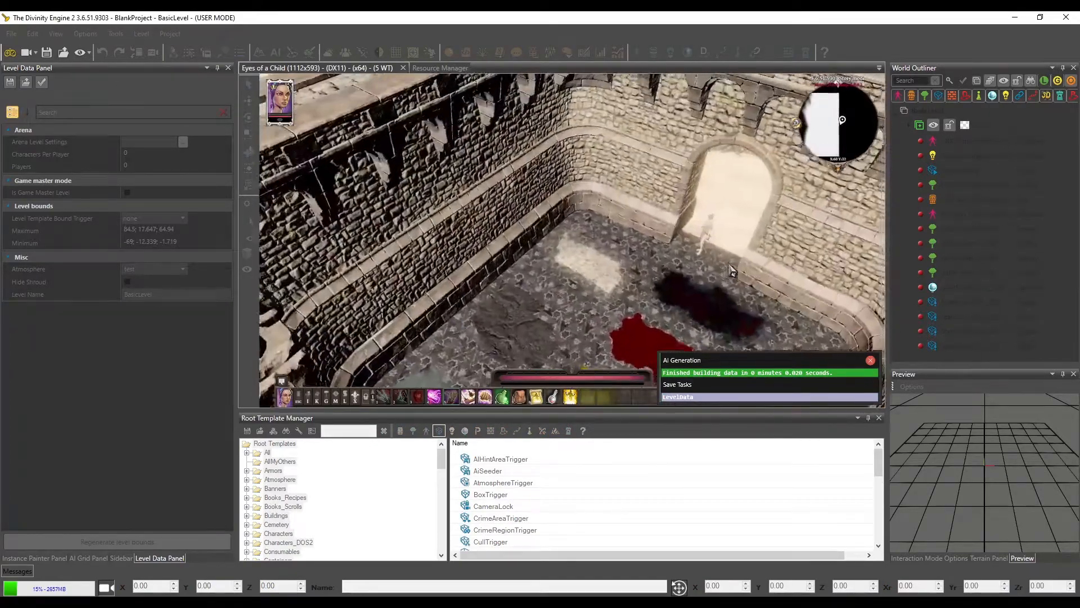
{"action": "key", "text": "d"}
{"action": "key", "text": "s"}
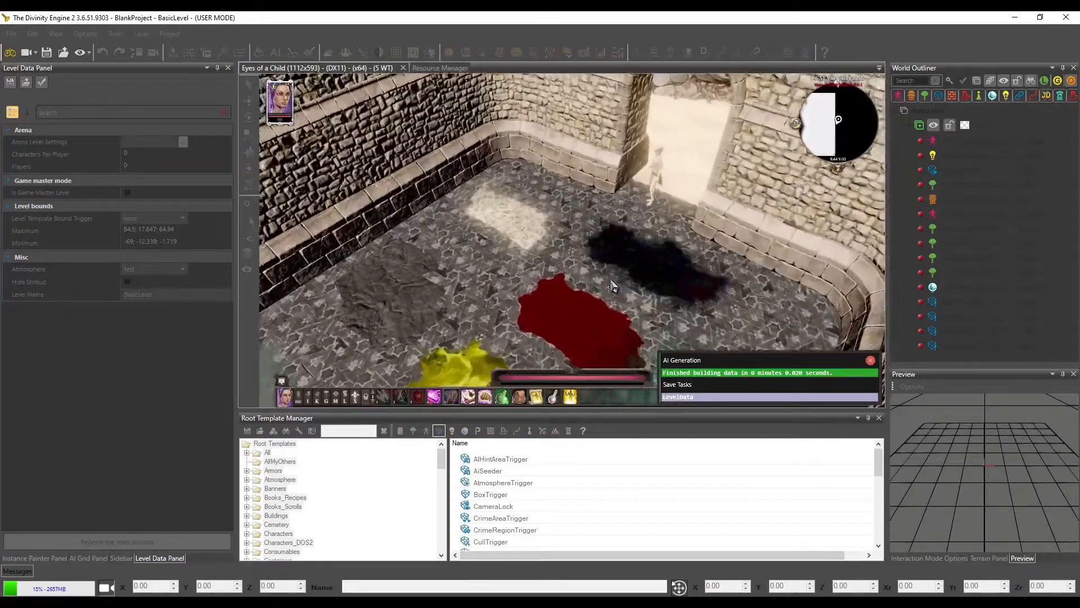
{"action": "middle_click_drag", "start_coordinate": [610, 278], "coordinate": [347, 292]}
{"action": "key", "text": "w"}
{"action": "key", "text": "a"}
{"action": "key", "text": "s"}
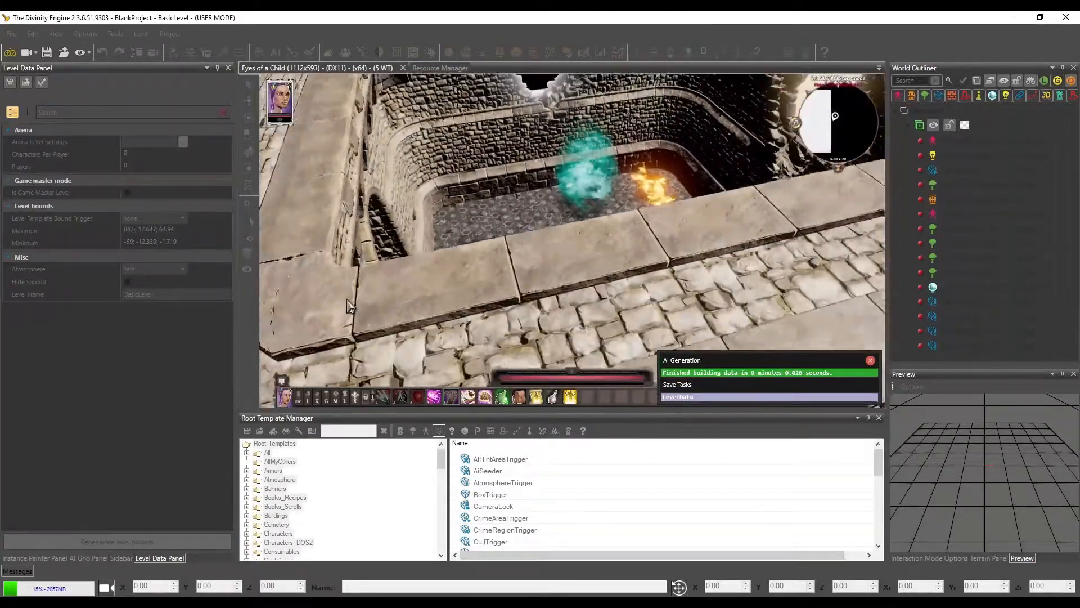
{"action": "key", "text": "w"}
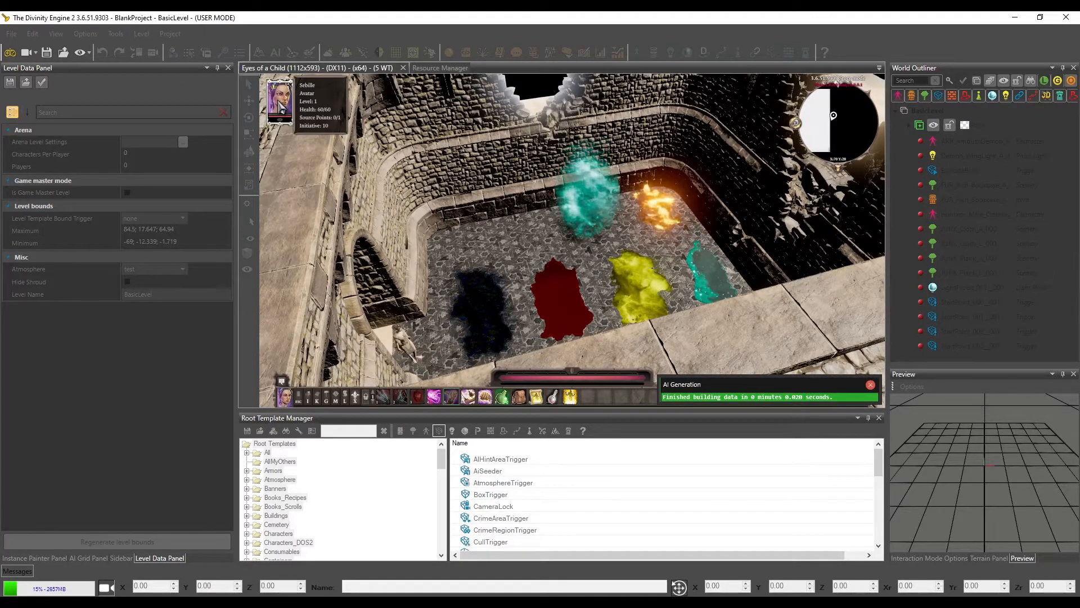
Level up the player character repeatedly in game mode and check the stats on its portrait
{"action": "key", "text": "Page_Up"}
{"action": "key", "text": "Page_Up"}
{"action": "key", "text": "Page_Up"}
{"action": "key", "text": "Page_Up"}
{"action": "key", "text": "Page_Up"}
{"action": "key", "text": "Page_Up"}
{"action": "key", "text": "Page_Up"}
{"action": "key", "text": "Page_Up"}
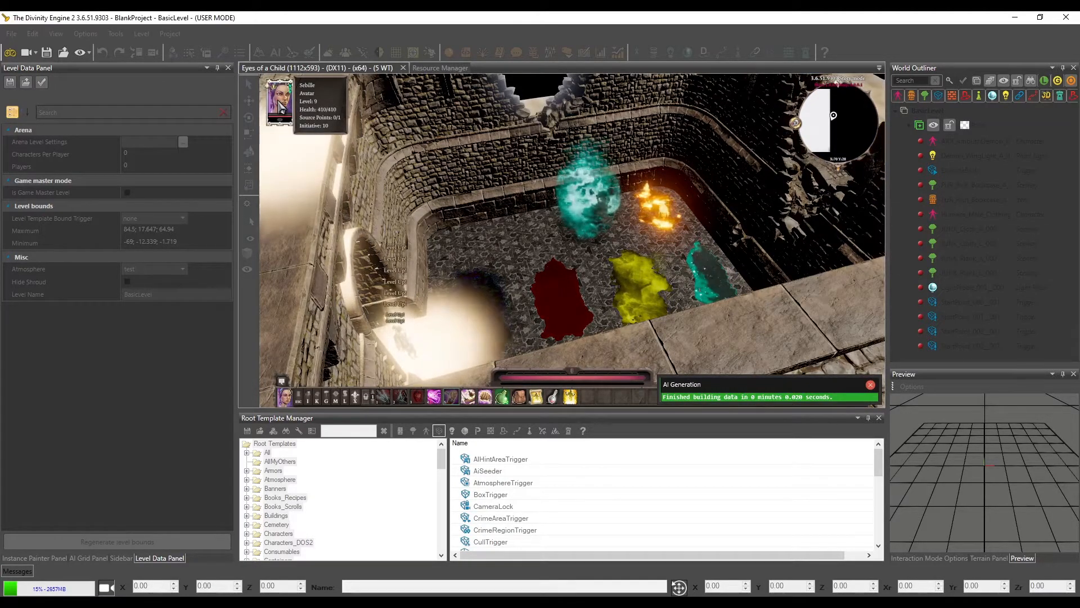
{"action": "key", "text": "Page_Up"}
{"action": "key", "text": "Page_Up"}
{"action": "key", "text": "Page_Up"}
{"action": "key", "text": "Page_Up"}
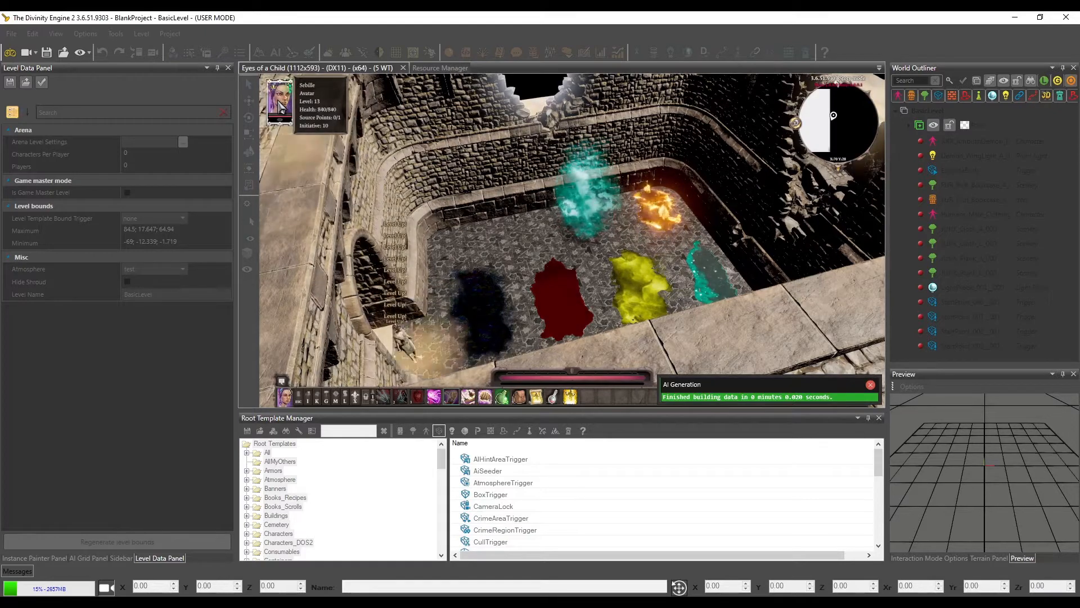
{"action": "key", "text": "Page_Up"}
{"action": "key", "text": "Page_Up"}
{"action": "key", "text": "Page_Up"}
{"action": "key", "text": "Page_Up"}
{"action": "key", "text": "Page_Up"}
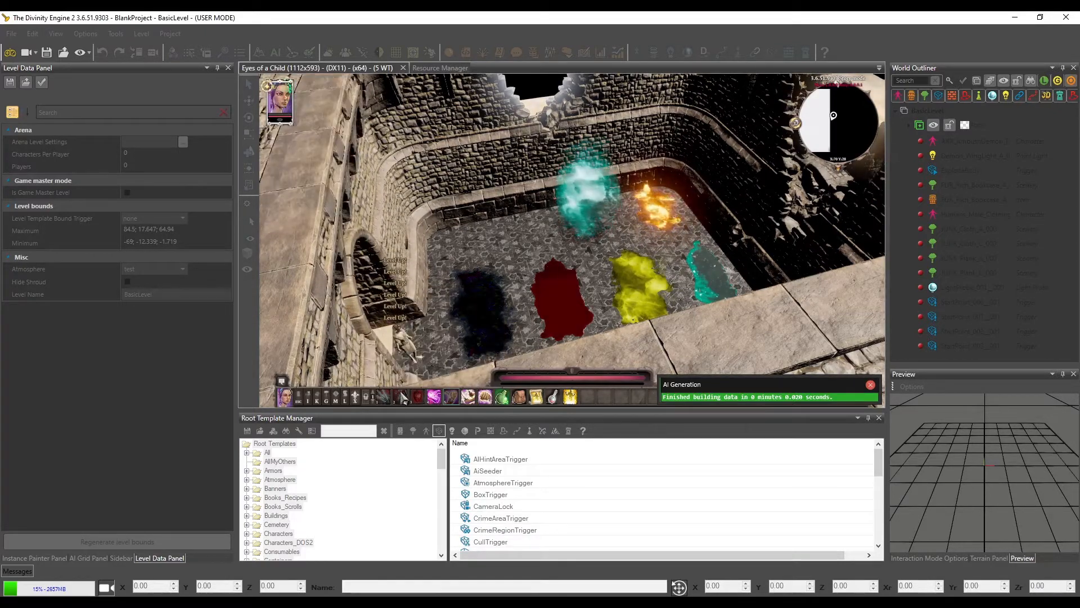
{"action": "mouse_move", "coordinate": [283, 98]}
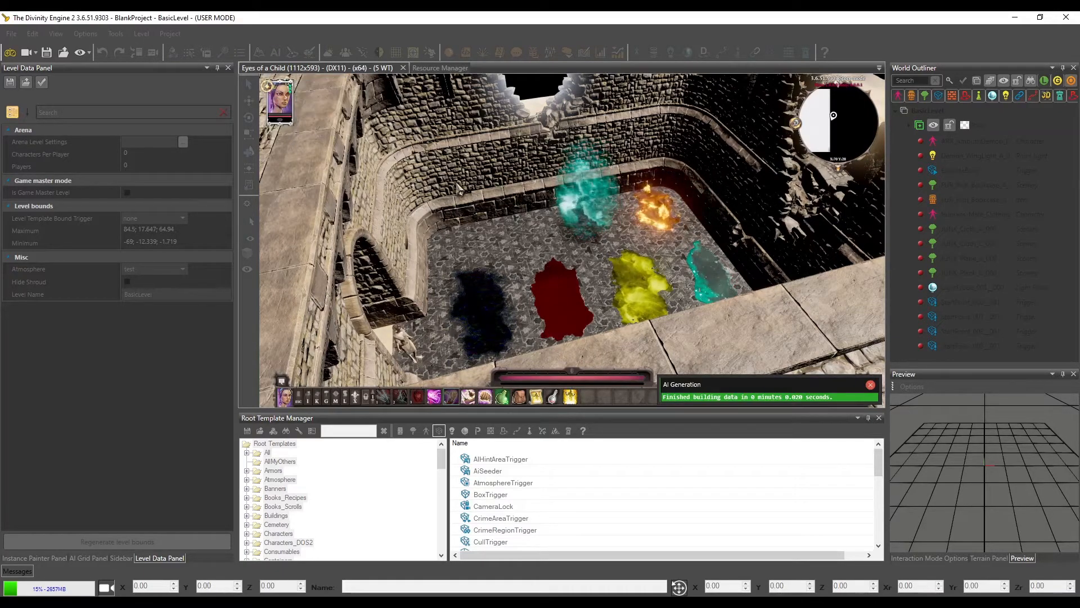
View the castle's wall tops in game mode and return to the editor
{"action": "scroll", "coordinate": [458, 189], "scroll_direction": "up", "scroll_amount": 3}
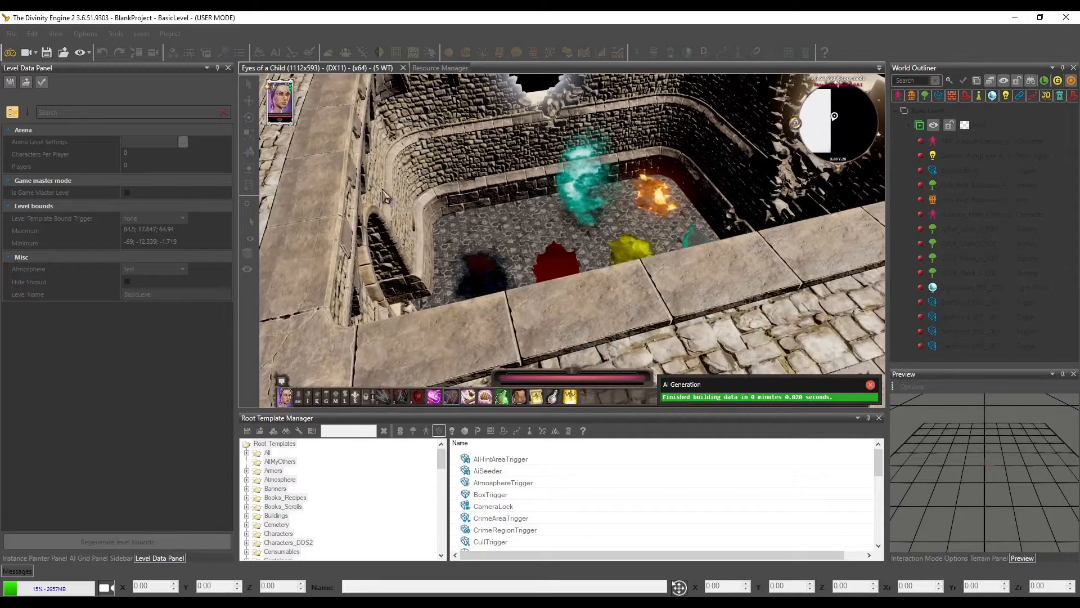
{"action": "key", "text": "w"}
{"action": "key", "text": "a"}
{"action": "middle_click_drag", "start_coordinate": [664, 281], "coordinate": [350, 130]}
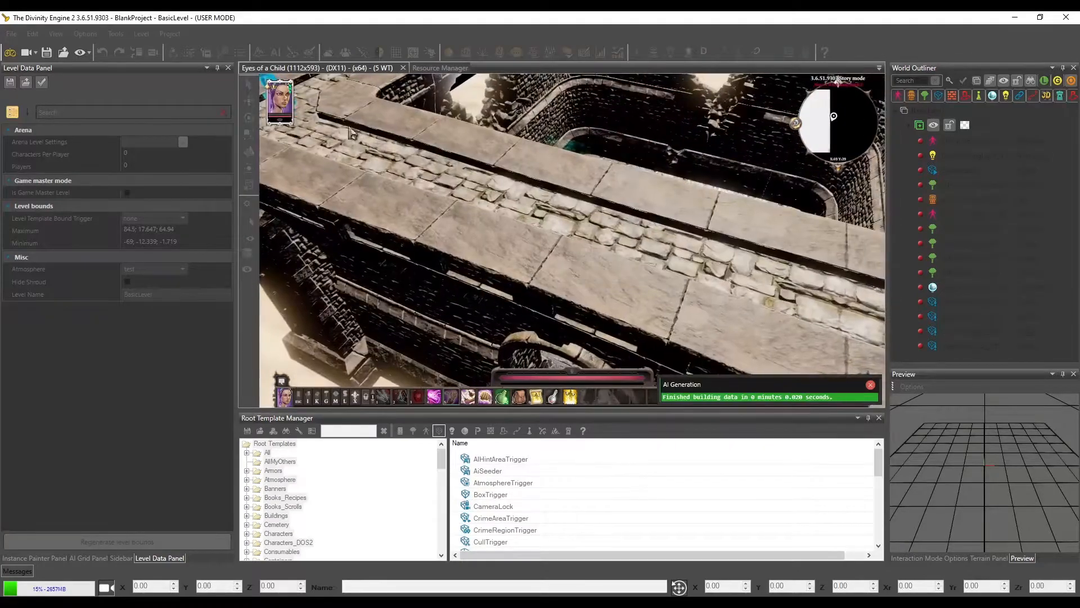
{"action": "left_click", "coordinate": [10, 54]}
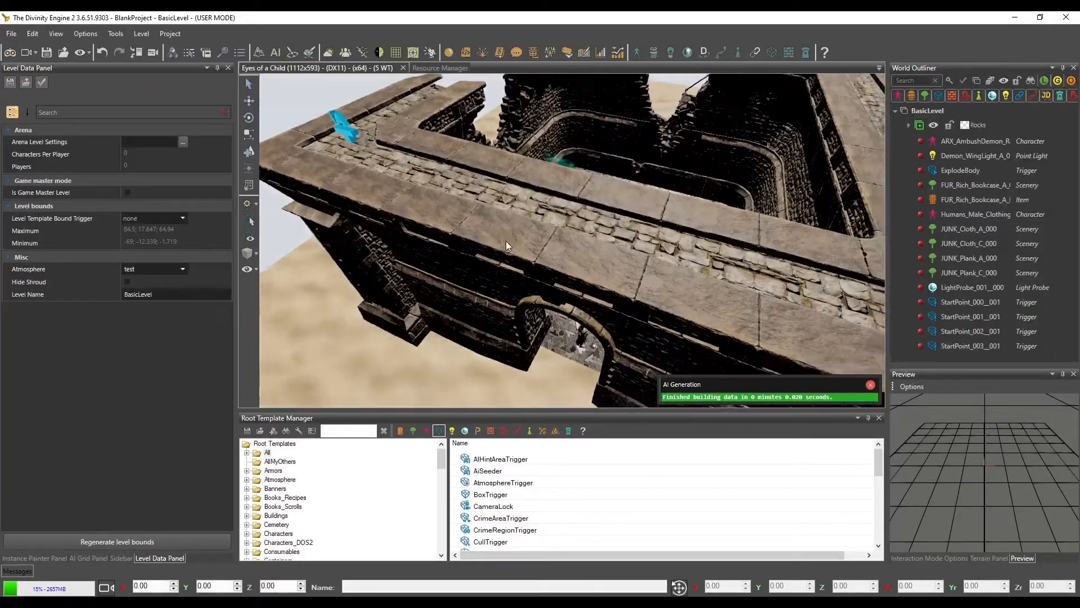
Select the player character in the castle's arched doorway, check its health in game mode, and return to the editor
{"action": "scroll", "coordinate": [501, 236], "scroll_direction": "down", "scroll_amount": 6}
{"action": "scroll", "coordinate": [490, 248], "scroll_direction": "up", "scroll_amount": 8}
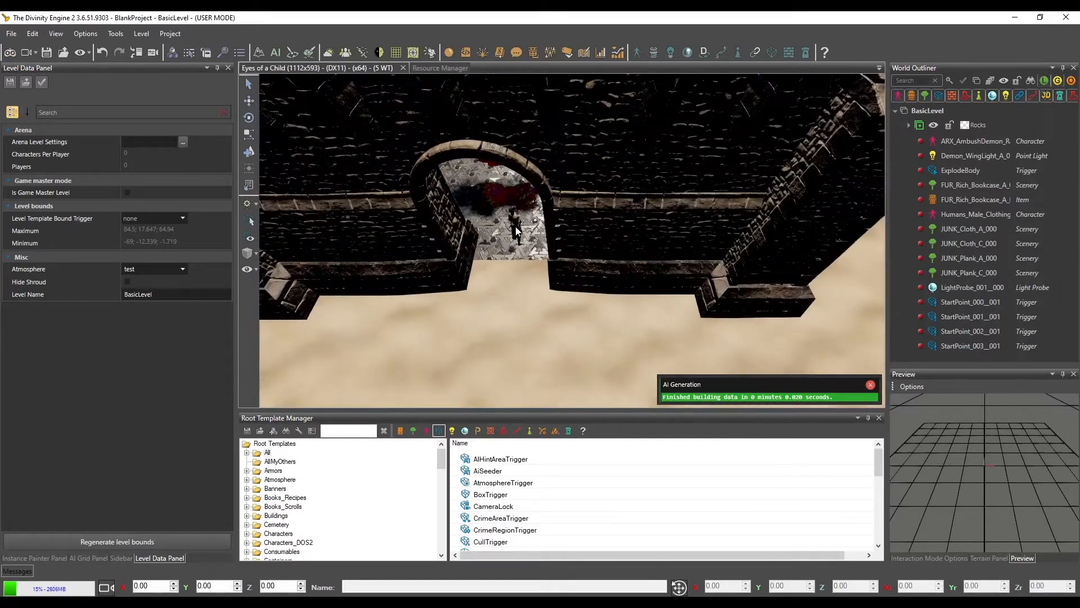
{"action": "left_click", "coordinate": [517, 230]}
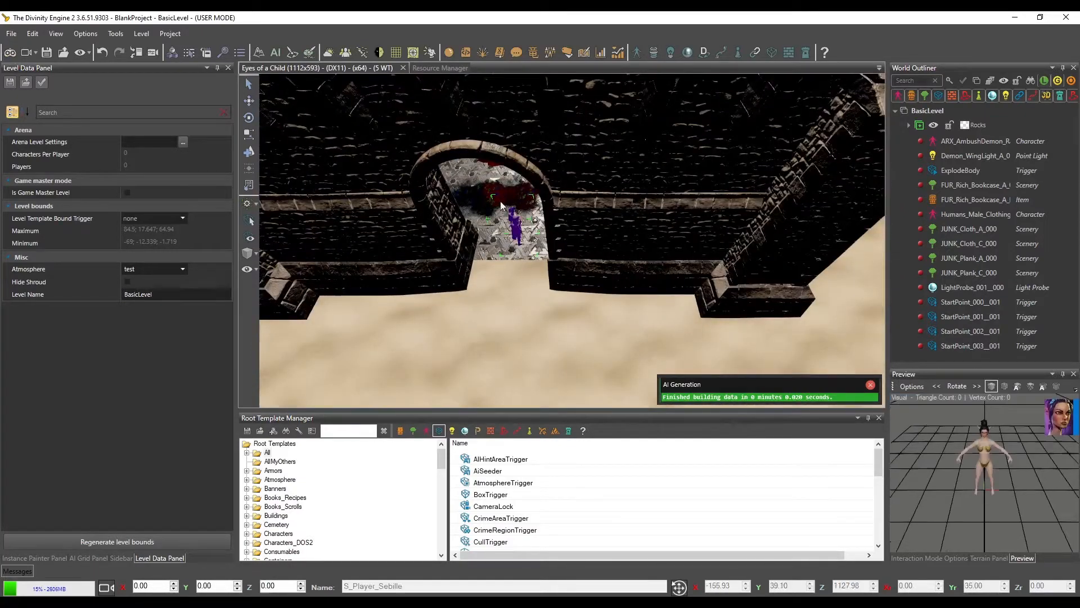
{"action": "left_click", "coordinate": [9, 54]}
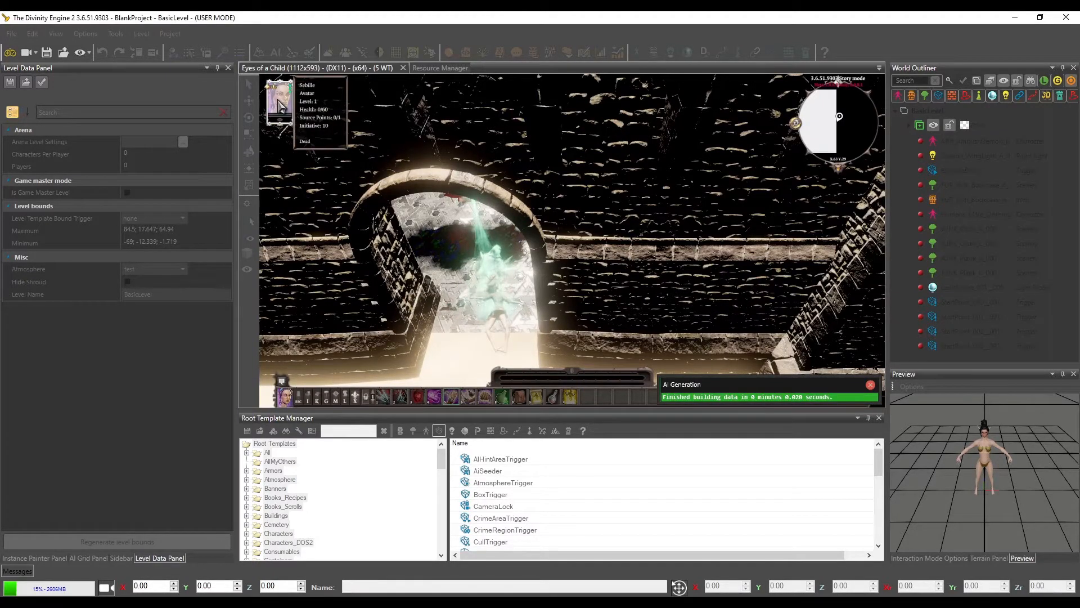
{"action": "left_click", "coordinate": [10, 53]}
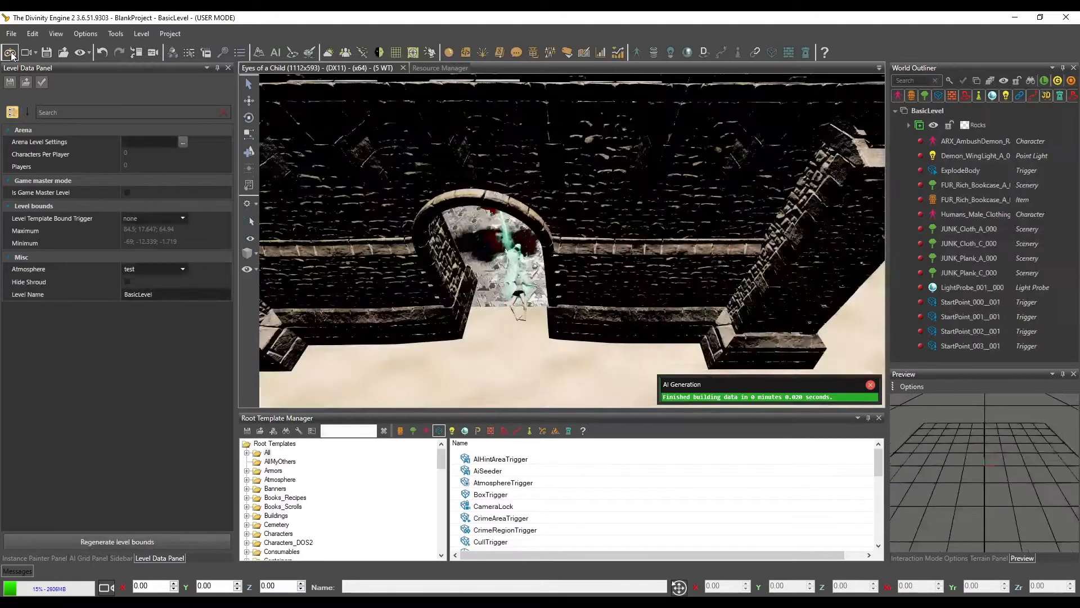
Re-enter game mode, move the player character a short way within the doorway, and return to the editor
{"action": "left_click", "coordinate": [11, 53]}
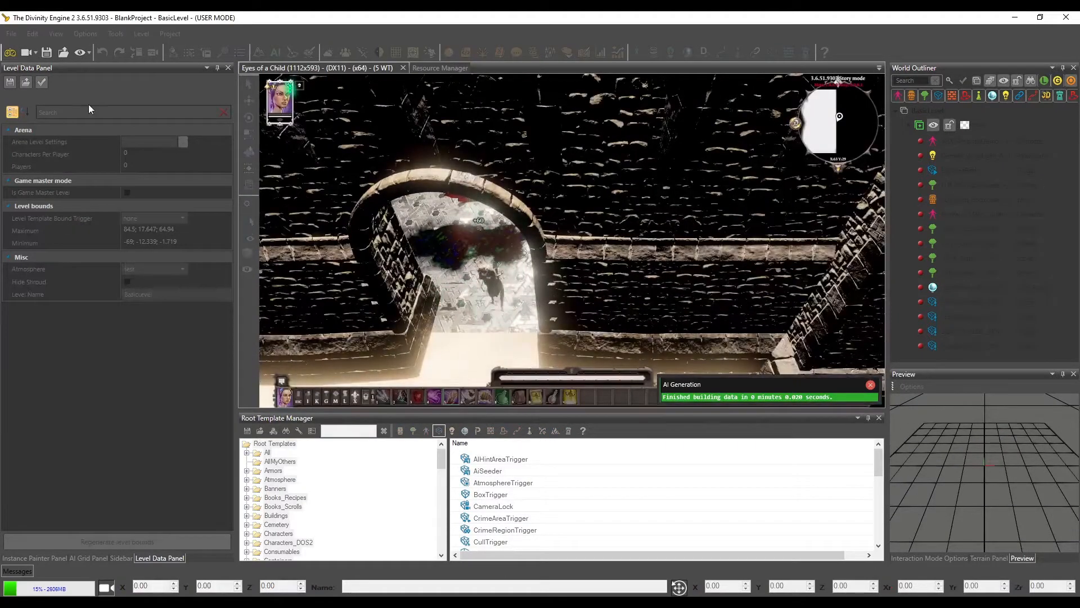
{"action": "left_click", "coordinate": [487, 325]}
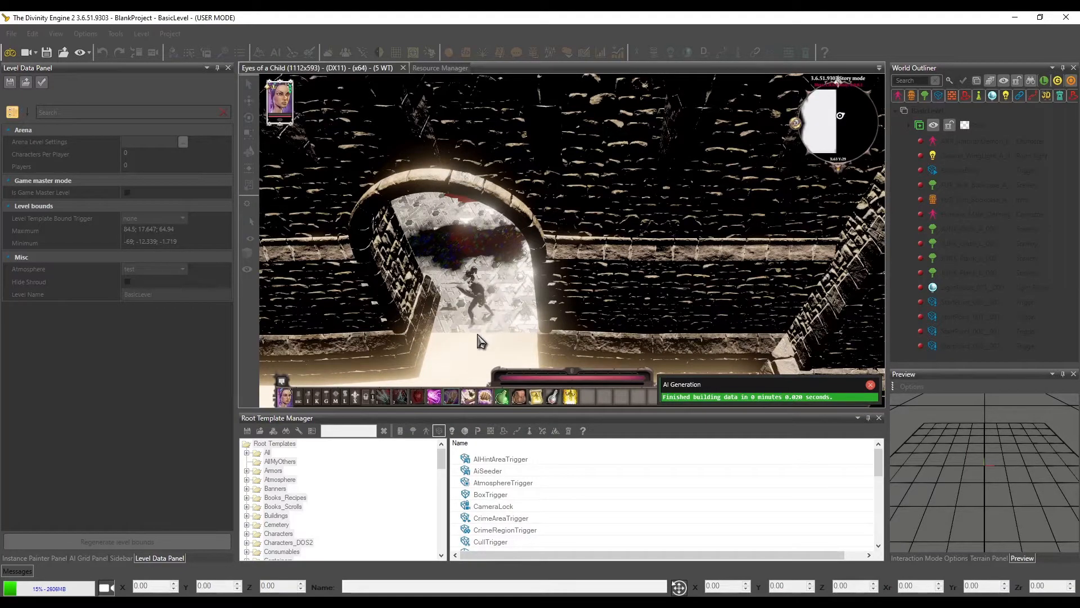
{"action": "left_click", "coordinate": [10, 55]}
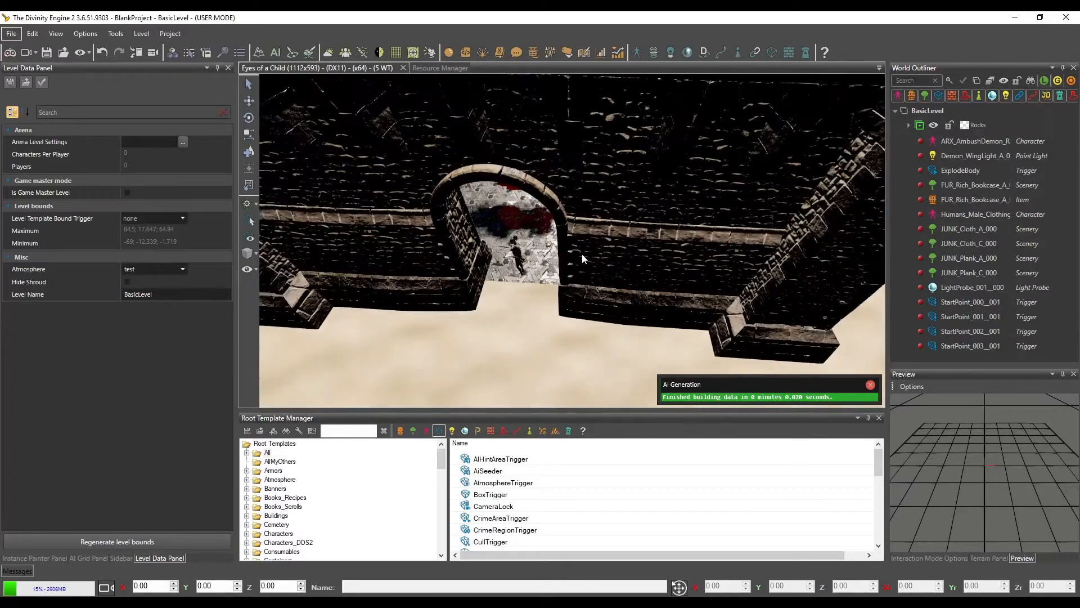
Open the Instance Painter for the level
{"action": "middle_click_drag", "start_coordinate": [509, 203], "coordinate": [465, 191]}
{"action": "scroll", "coordinate": [593, 259], "scroll_direction": "up", "scroll_amount": 5}
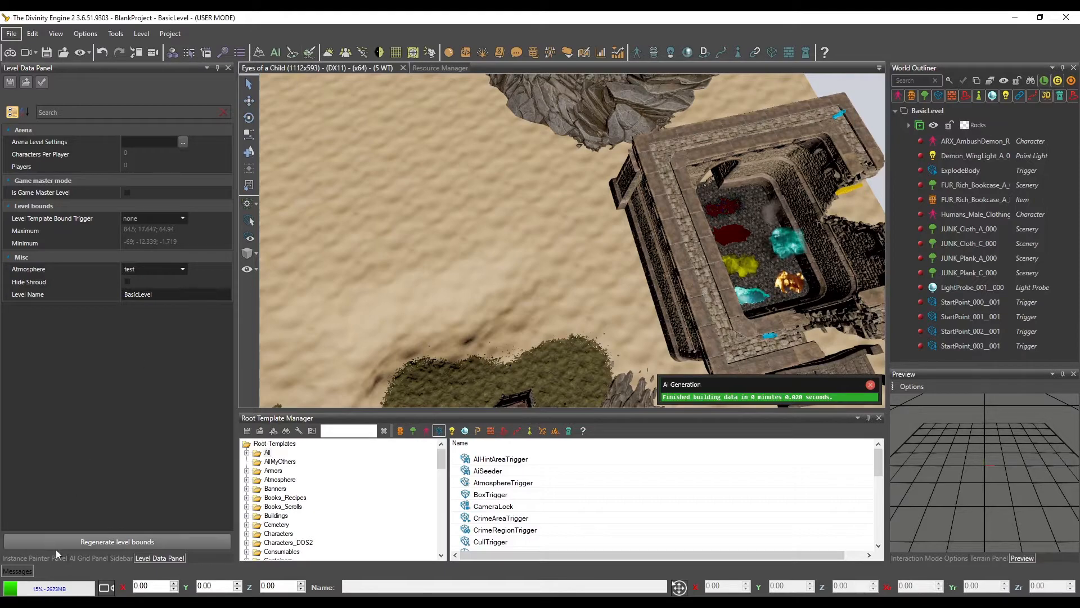
{"action": "left_click", "coordinate": [39, 558]}
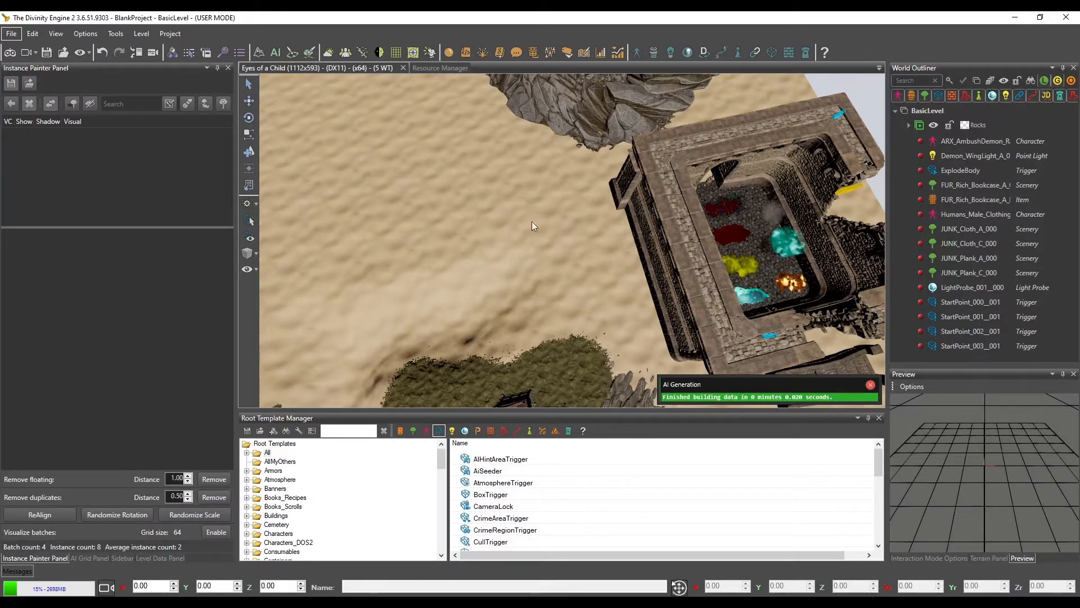
Open the Resource Manager, limit the Shared package to visual resources, and filter the list by "grass"
{"action": "right_click_drag", "start_coordinate": [566, 245], "coordinate": [598, 184]}
{"action": "right_click_drag", "start_coordinate": [584, 255], "coordinate": [280, 87]}
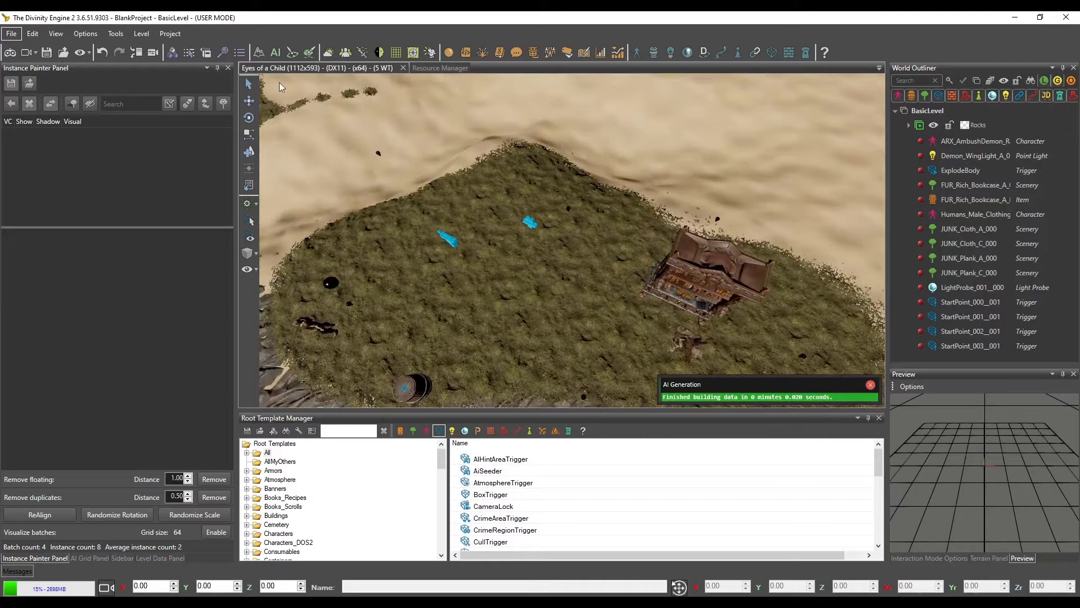
{"action": "left_click", "coordinate": [438, 69]}
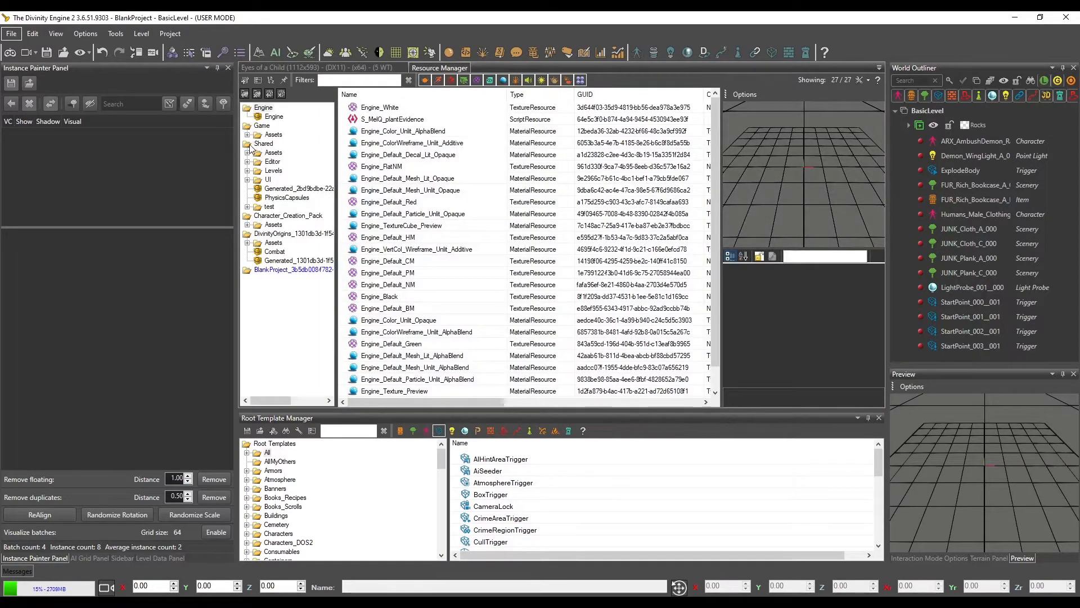
{"action": "left_click", "coordinate": [262, 143]}
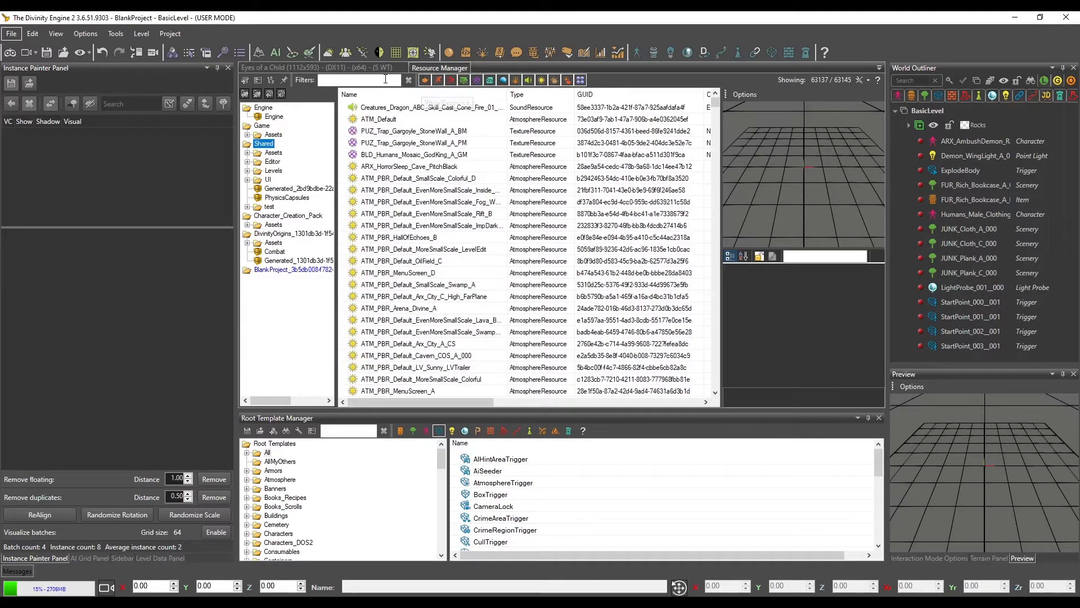
{"action": "left_click", "coordinate": [424, 82]}
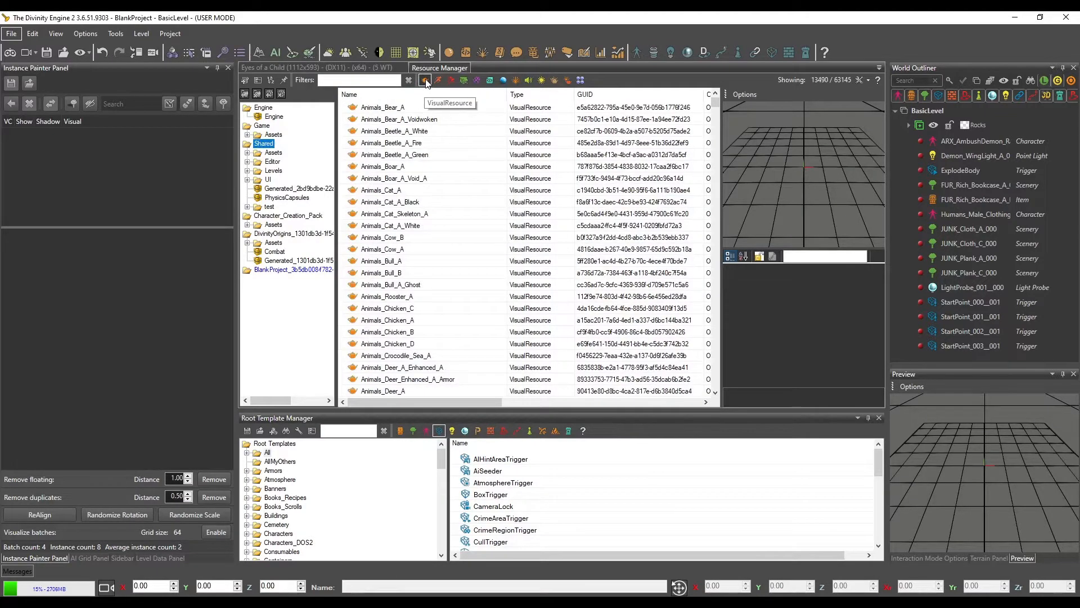
{"action": "left_click", "coordinate": [360, 81]}
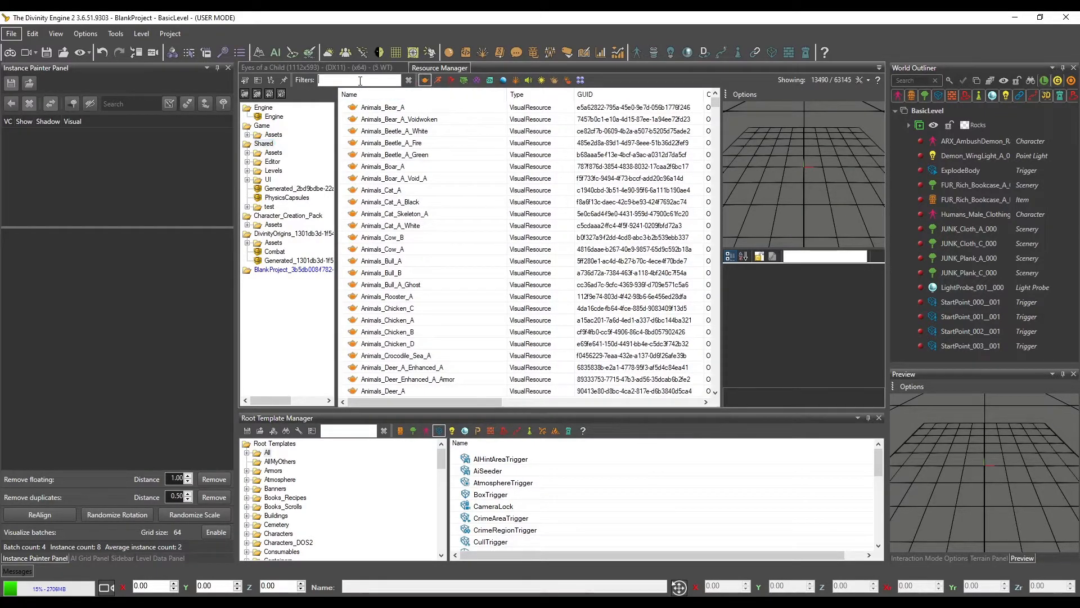
{"action": "type", "text": "grass"}
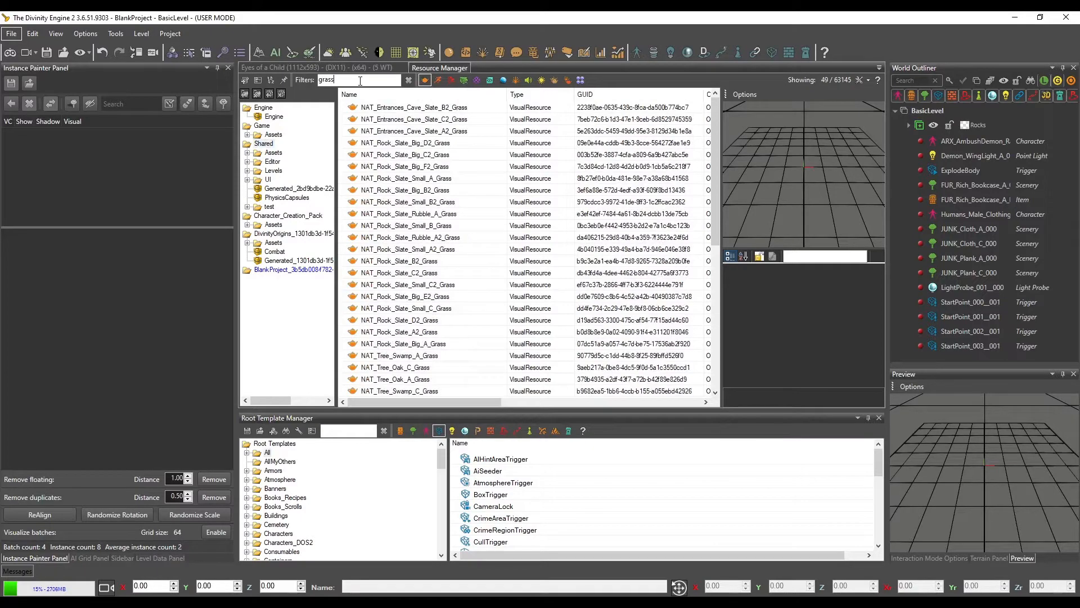
Preview a grassy slate rock and VP_Grass_A, and add VP_Grass_A to the Instance Painter list
{"action": "left_click", "coordinate": [401, 321]}
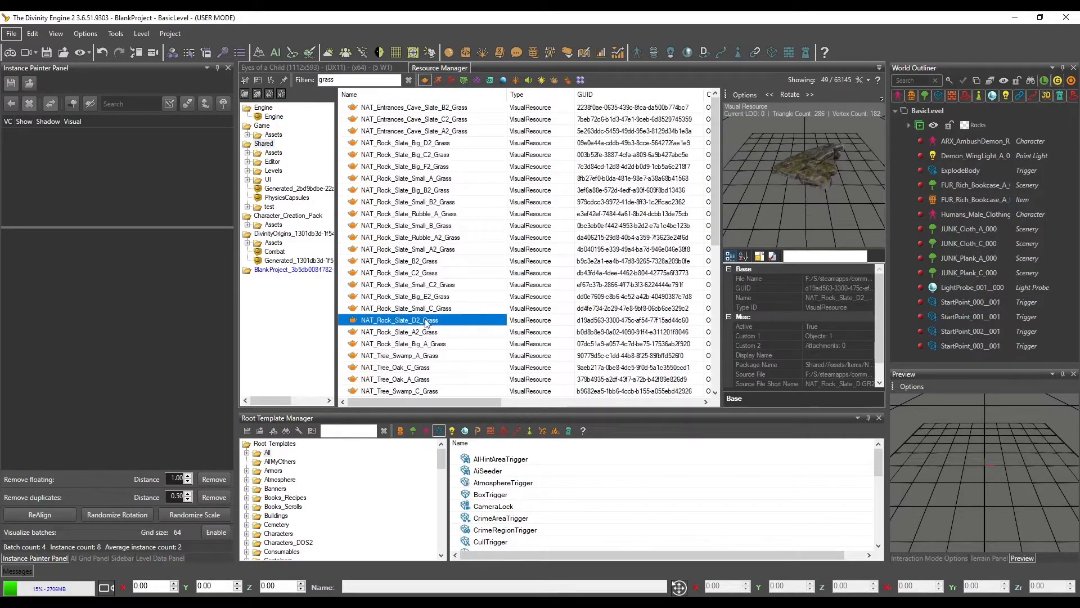
{"action": "middle_click_drag", "start_coordinate": [826, 167], "coordinate": [755, 94]}
{"action": "scroll", "coordinate": [394, 343], "scroll_direction": "down", "scroll_amount": 8}
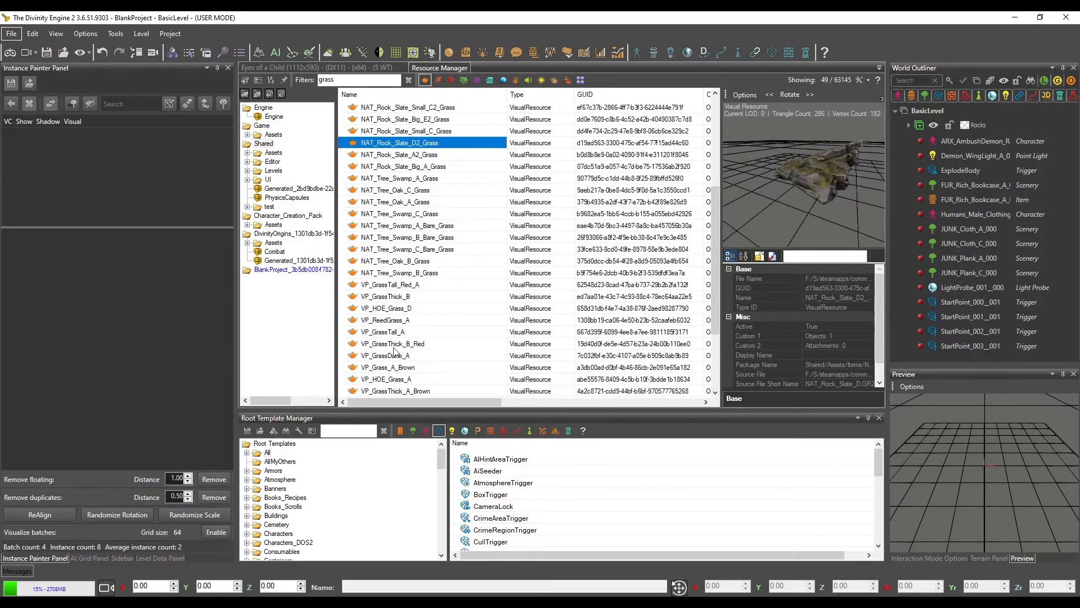
{"action": "left_click", "coordinate": [388, 368]}
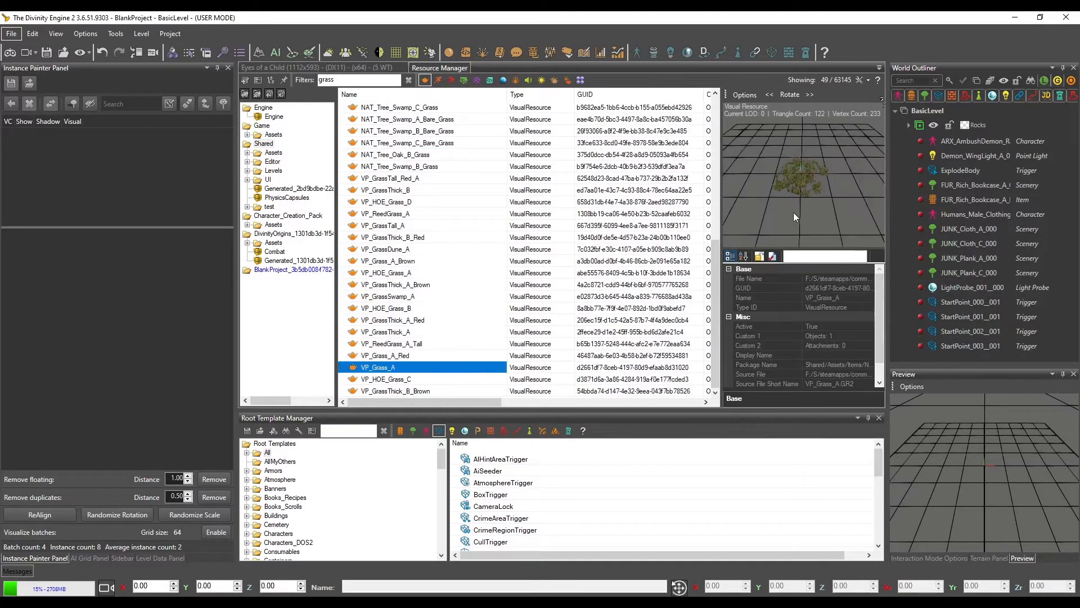
{"action": "middle_click_drag", "start_coordinate": [793, 211], "coordinate": [808, 151]}
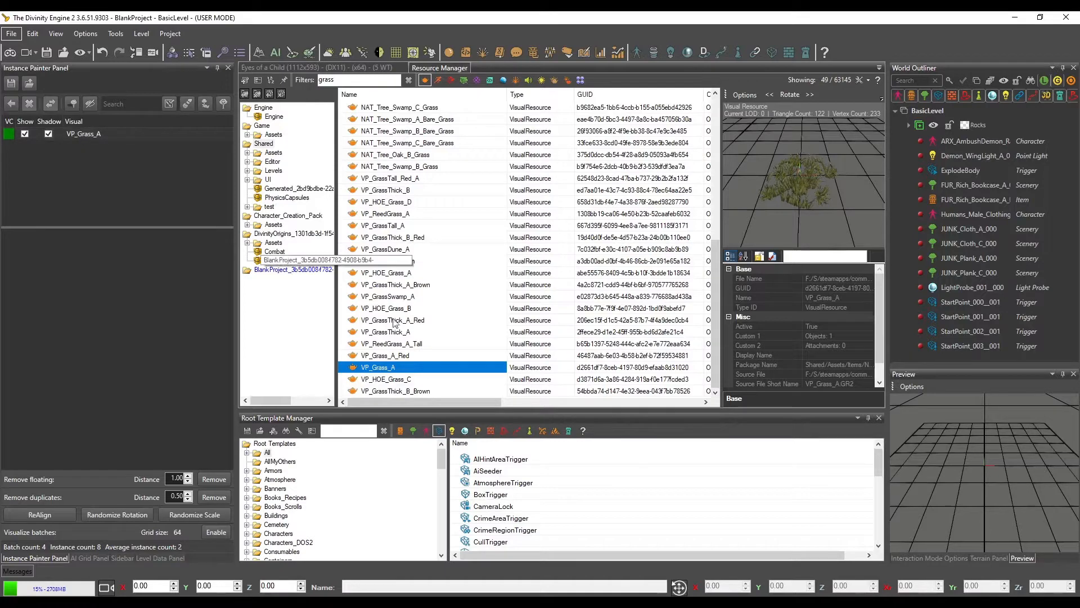
Preview VP_HOE_Grass_C, and add VP_Grass_A_Red and VP_GrassThick_B to the Instance Painter list
{"action": "left_click", "coordinate": [399, 382]}
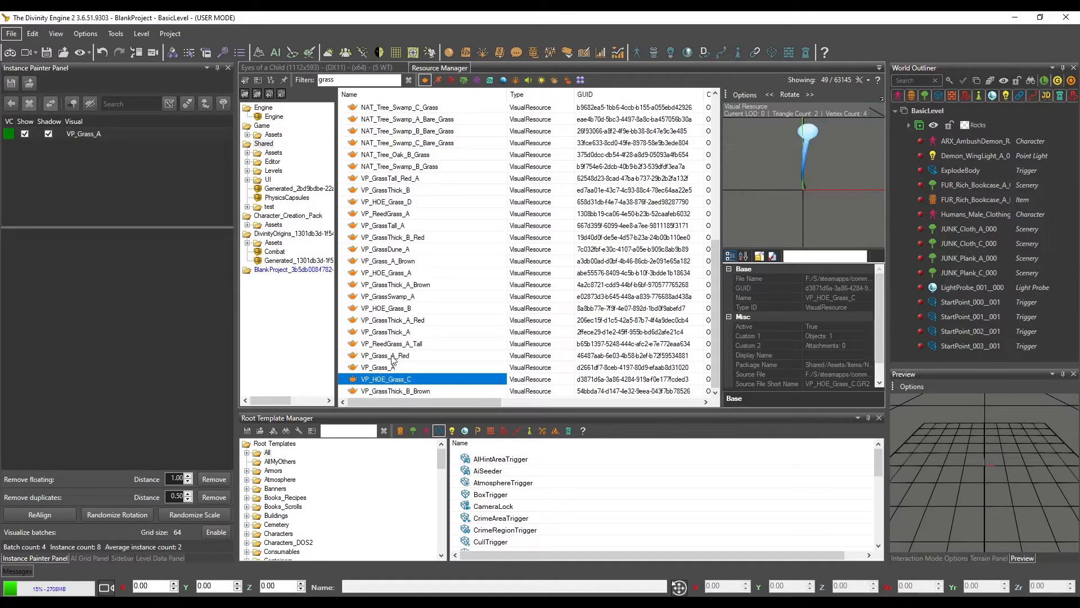
{"action": "left_click", "coordinate": [392, 357]}
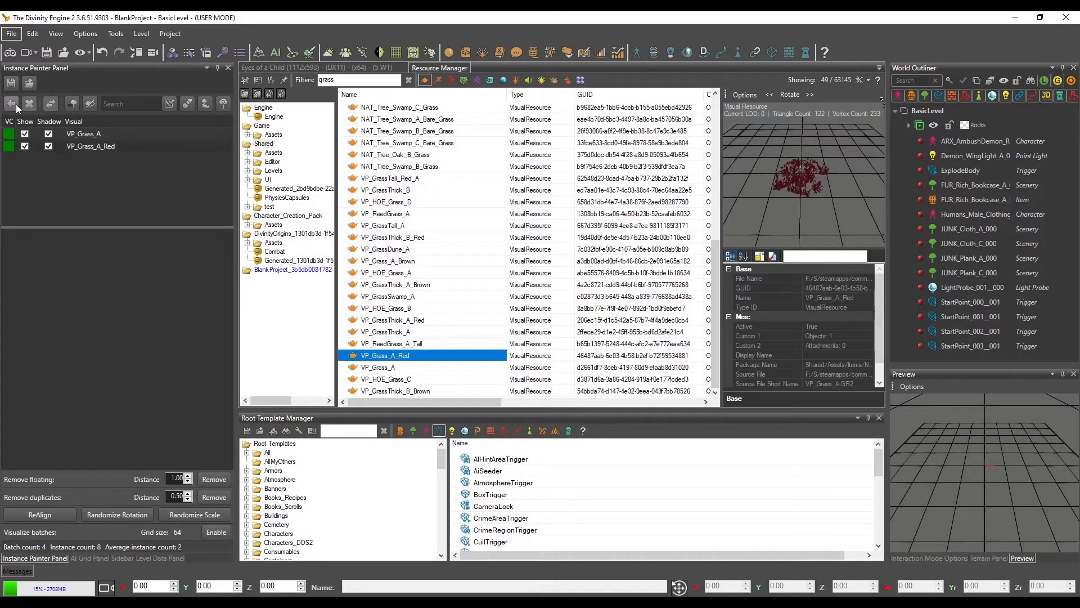
{"action": "left_click", "coordinate": [380, 189]}
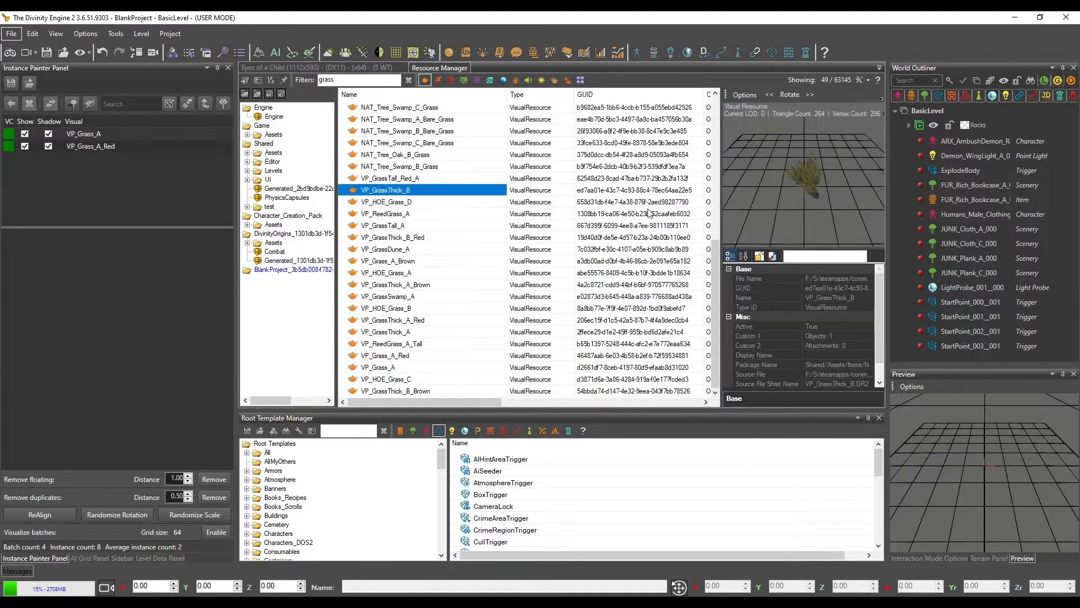
{"action": "left_click", "coordinate": [15, 107]}
Filter the visual resources by "tree" and add NAT_Tree_Oak_A_Grass to the Instance Painter list
{"action": "scroll", "coordinate": [428, 293], "scroll_direction": "up", "scroll_amount": 8}
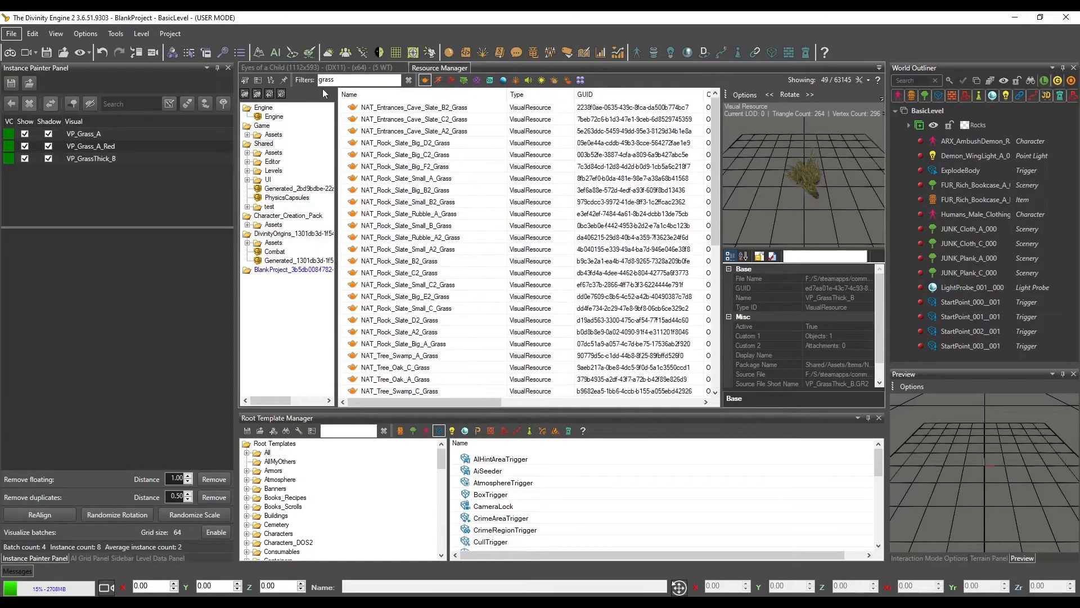
{"action": "type", "text": "tree"}
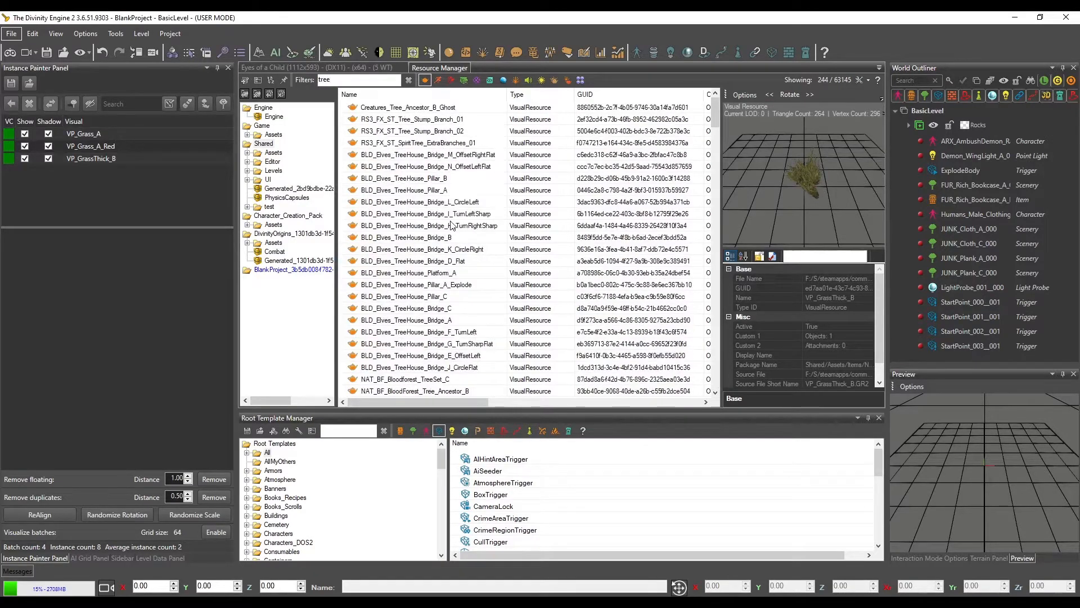
{"action": "scroll", "coordinate": [412, 295], "scroll_direction": "down", "scroll_amount": 10}
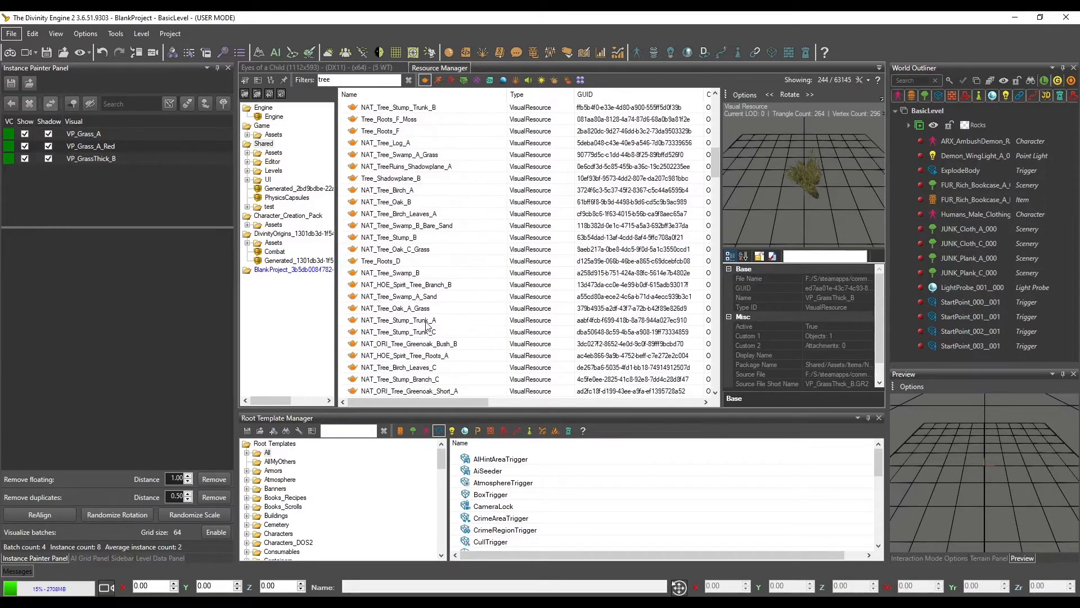
{"action": "left_click", "coordinate": [396, 331]}
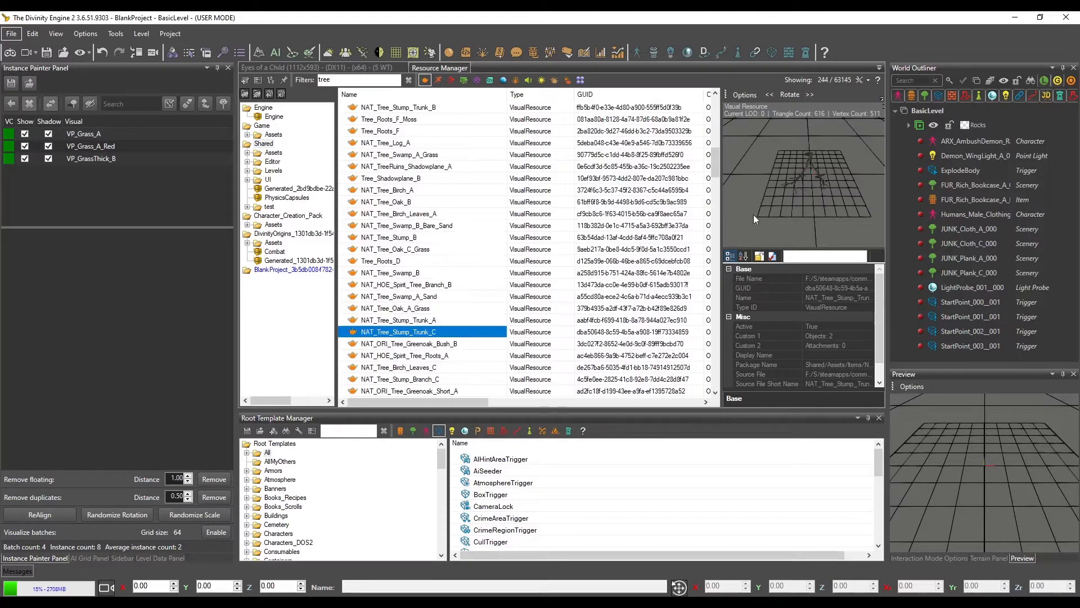
{"action": "left_click", "coordinate": [397, 307]}
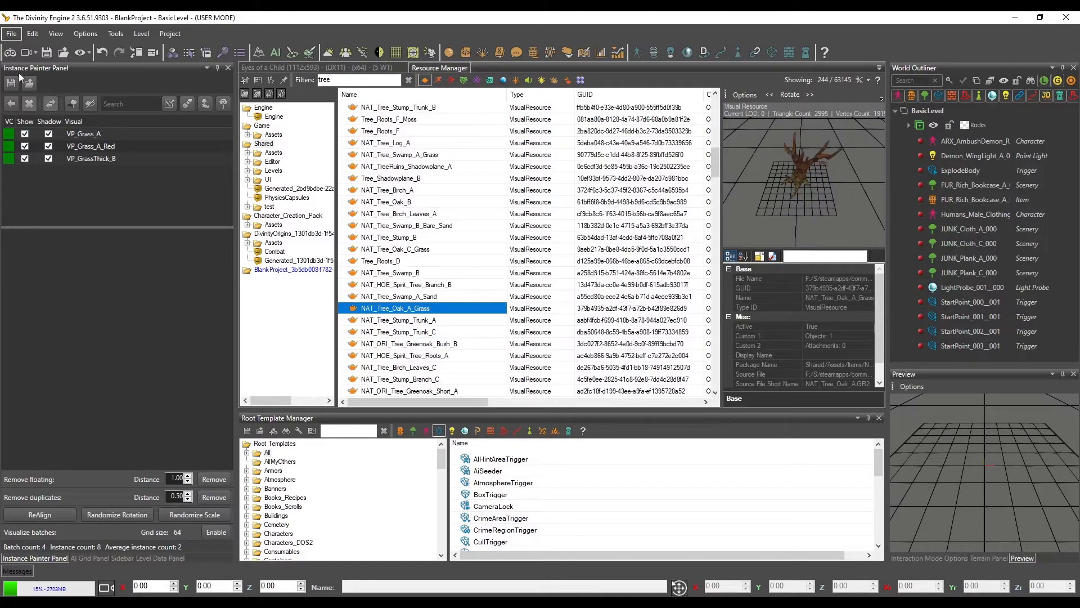
{"action": "left_click", "coordinate": [12, 102]}
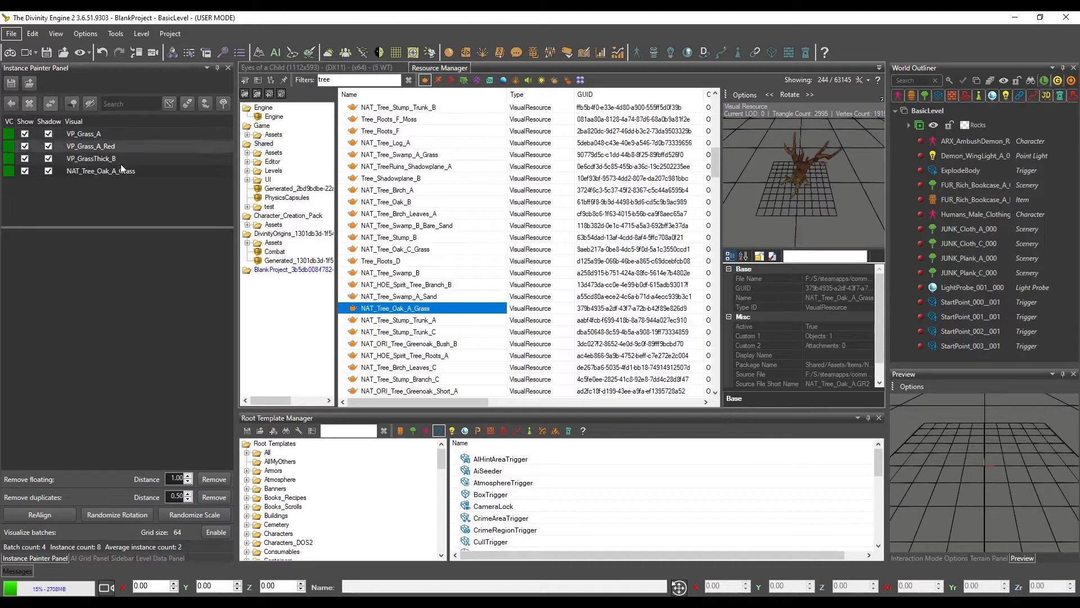
Return to the level view, activate the instance brush for VP_Grass_A, and set its radius to 3 with Terrain Only off
{"action": "left_click", "coordinate": [310, 67]}
{"action": "scroll", "coordinate": [584, 264], "scroll_direction": "up", "scroll_amount": 5}
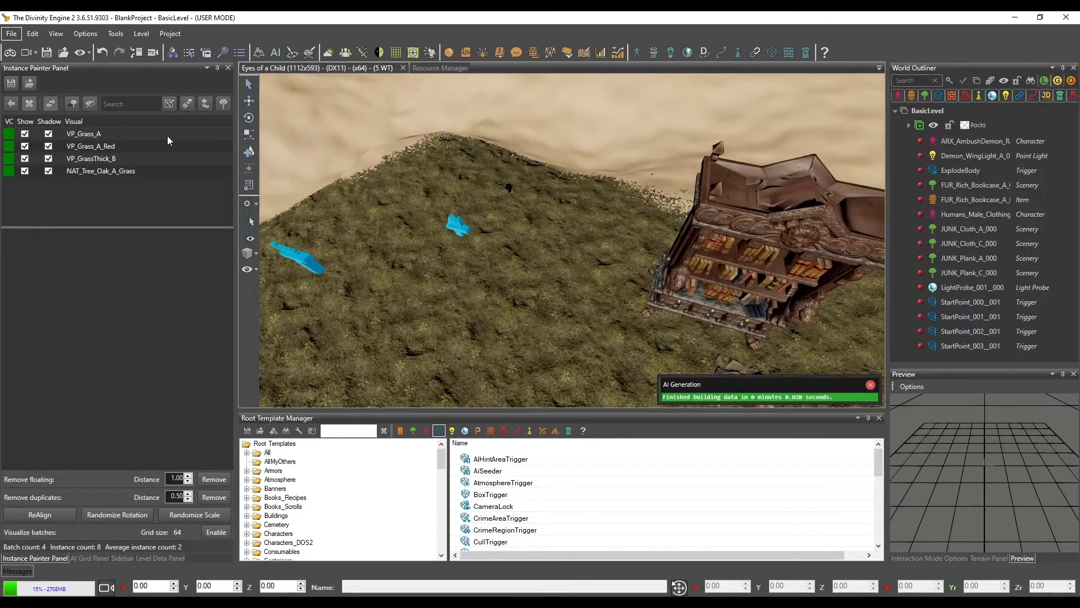
{"action": "left_click", "coordinate": [110, 134]}
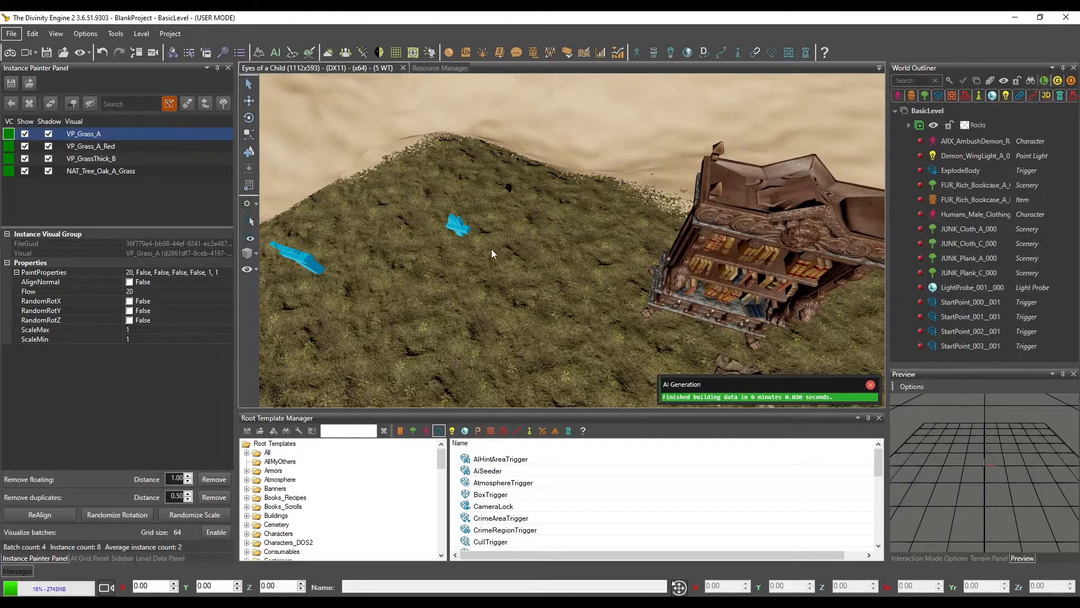
{"action": "middle_click_drag", "start_coordinate": [515, 225], "coordinate": [518, 214]}
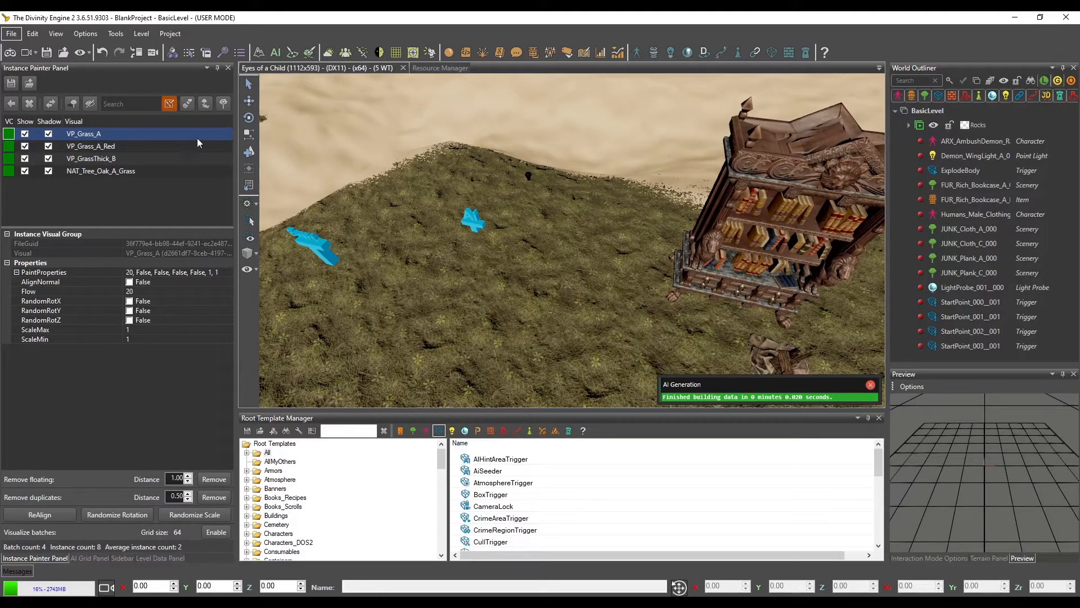
{"action": "left_click", "coordinate": [187, 104]}
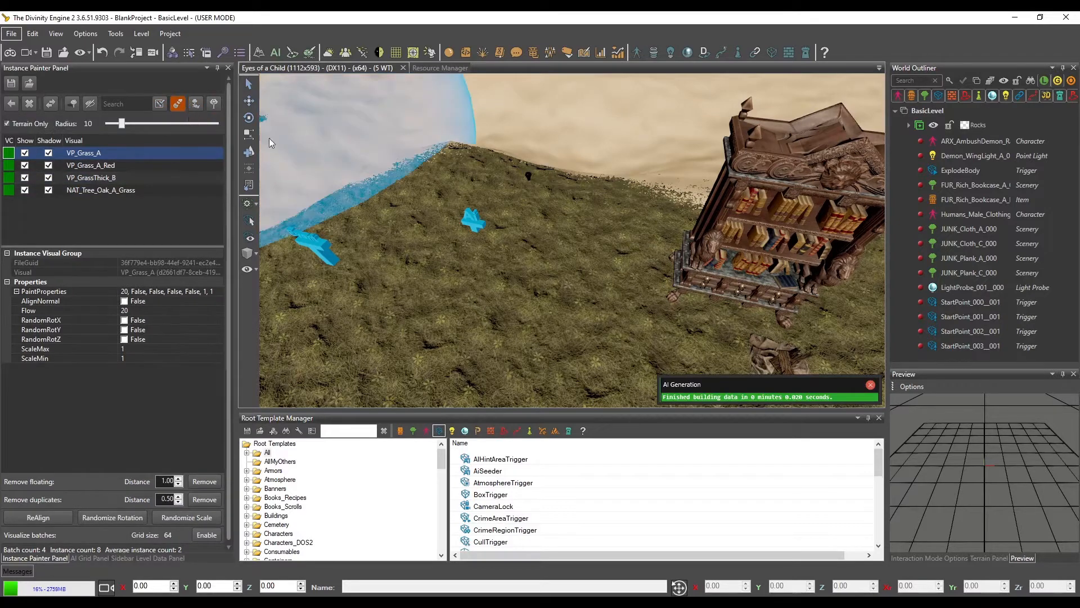
{"action": "scroll", "coordinate": [501, 198], "scroll_direction": "down", "scroll_amount": 7}
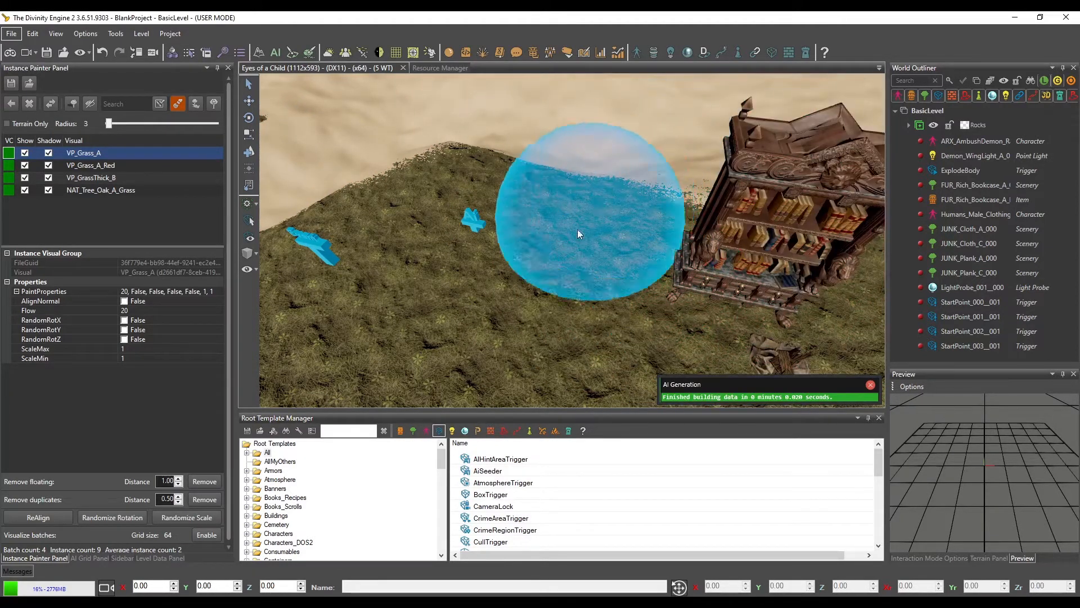
Paint VP_Grass_A instances on the mossy ground around the bookcase with Terrain Only off
{"action": "right_click_drag", "start_coordinate": [581, 240], "coordinate": [581, 240]}
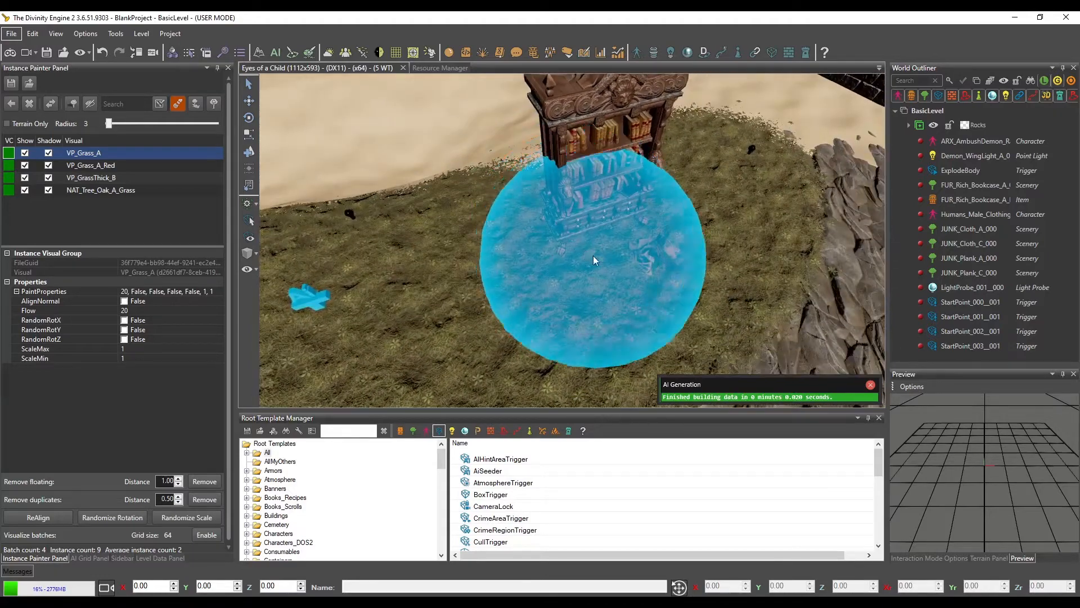
{"action": "right_click_drag", "start_coordinate": [686, 235], "coordinate": [687, 236]}
{"action": "middle_click_drag", "start_coordinate": [686, 236], "coordinate": [701, 309]}
{"action": "right_click_drag", "start_coordinate": [701, 309], "coordinate": [701, 309]}
{"action": "right_click_drag", "start_coordinate": [521, 160], "coordinate": [521, 170]}
{"action": "right_click_drag", "start_coordinate": [629, 275], "coordinate": [538, 192]}
{"action": "right_click_drag", "start_coordinate": [543, 272], "coordinate": [565, 272]}
Turn Terrain Only on and brush VP_Grass_A over the ground beside the bookcase
{"action": "left_click", "coordinate": [7, 124]}
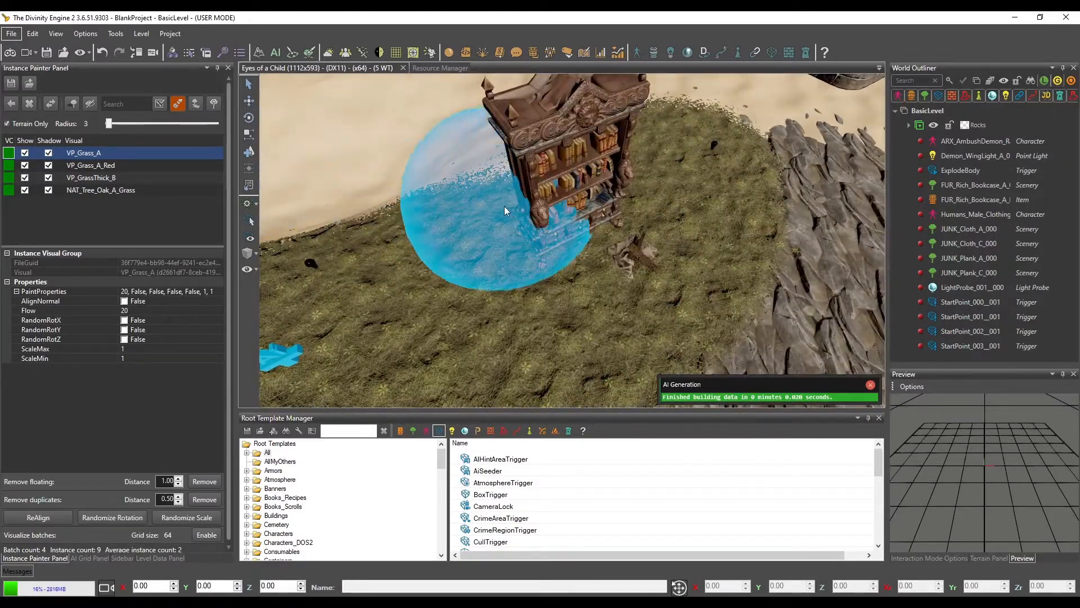
{"action": "mouse_move", "coordinate": [592, 235]}
{"action": "right_mouse_down"}
{"action": "mouse_move", "coordinate": [616, 244]}
{"action": "mouse_move", "coordinate": [579, 233]}
{"action": "right_mouse_up"}
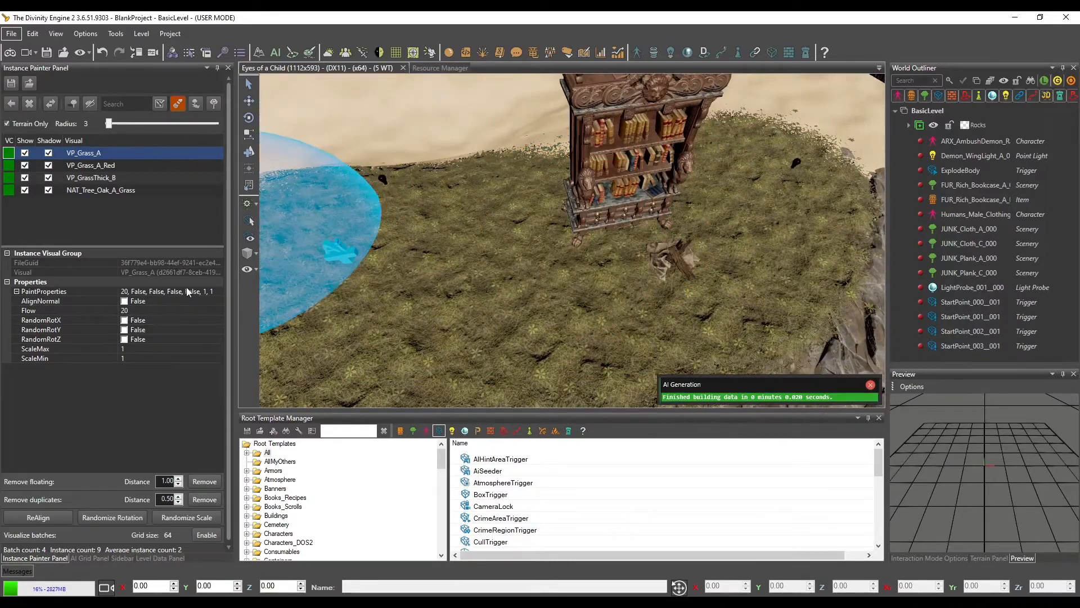
{"action": "mouse_move", "coordinate": [515, 275]}
{"action": "right_mouse_down"}
{"action": "mouse_move", "coordinate": [483, 268]}
{"action": "mouse_move", "coordinate": [559, 283]}
{"action": "right_mouse_up"}
Set VP_Grass_A's Flow to 100 and paint dense grass where the mossy ground meets the sand
{"action": "scroll", "coordinate": [559, 283], "scroll_direction": "up", "scroll_amount": 3}
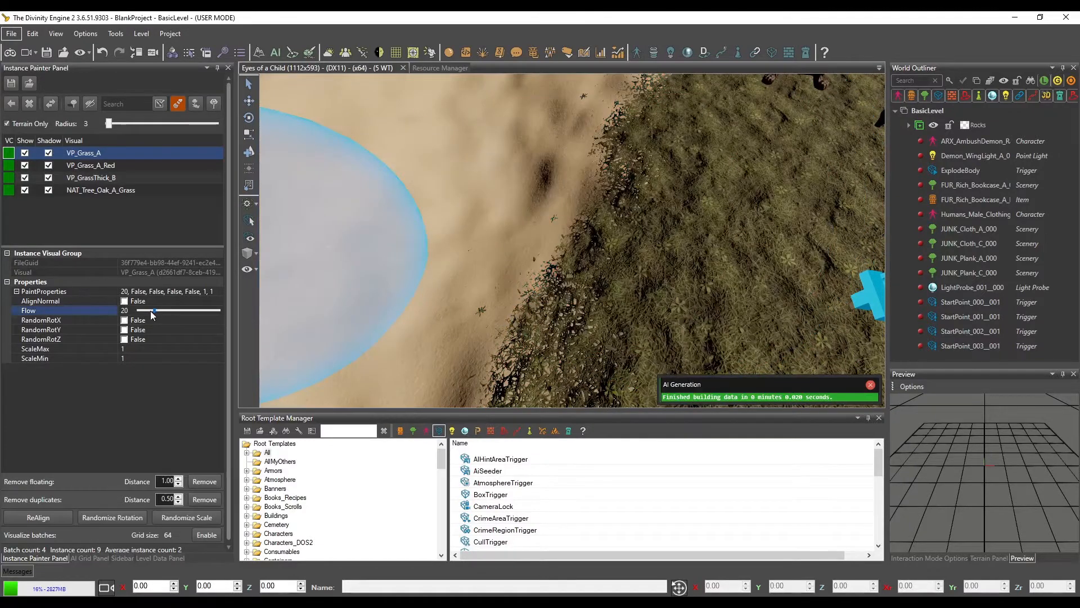
{"action": "left_click_drag", "start_coordinate": [154, 310], "coordinate": [236, 313]}
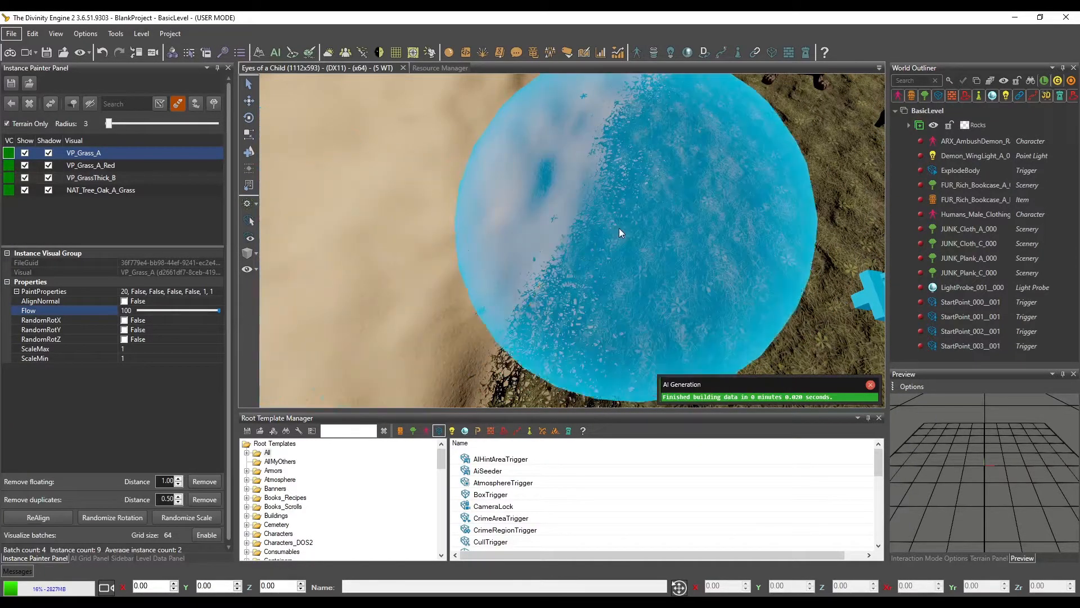
{"action": "left_click", "coordinate": [675, 234]}
{"action": "scroll", "coordinate": [626, 219], "scroll_direction": "down", "scroll_amount": 4}
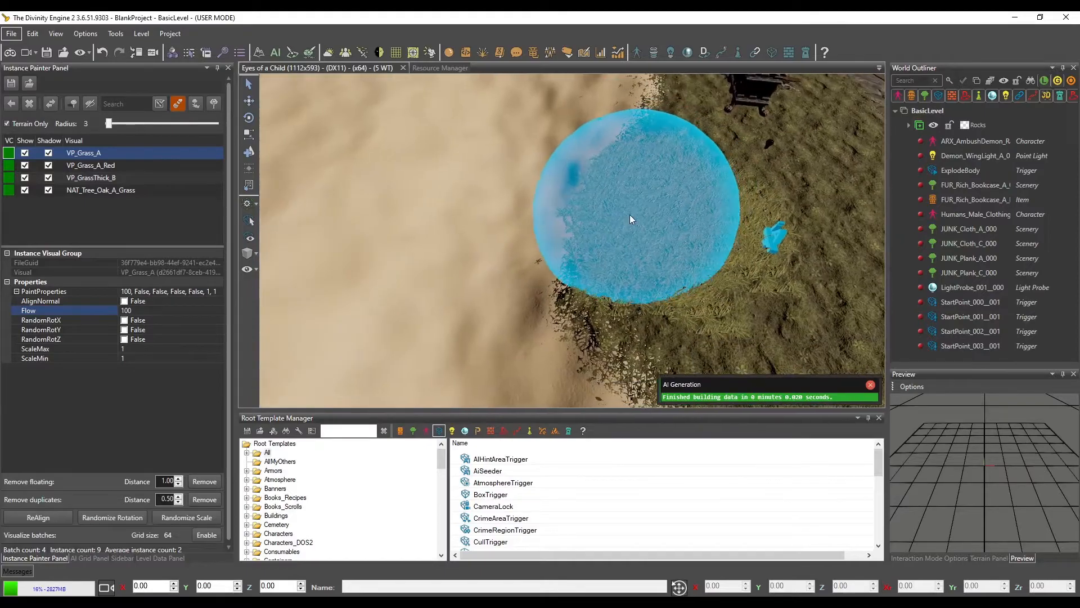
{"action": "scroll", "coordinate": [630, 219], "scroll_direction": "up", "scroll_amount": 4}
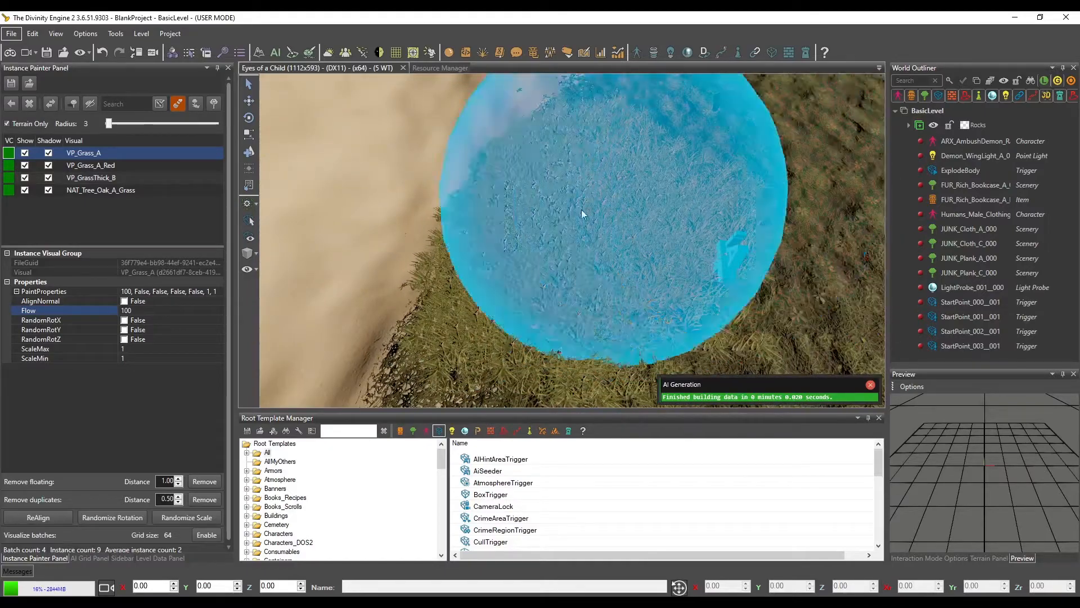
Extend the dense VP_Grass_A down the sandy bank at the patch's edge and inspect its coverage up close
{"action": "key", "text": "a"}
{"action": "mouse_move", "coordinate": [602, 208]}
{"action": "left_mouse_down"}
{"action": "mouse_move", "coordinate": [565, 210]}
{"action": "mouse_move", "coordinate": [560, 234]}
{"action": "mouse_move", "coordinate": [633, 230]}
{"action": "left_mouse_up"}
{"action": "key", "text": "w"}
{"action": "mouse_move", "coordinate": [634, 231]}
{"action": "right_mouse_down"}
{"action": "mouse_move", "coordinate": [632, 214]}
{"action": "mouse_move", "coordinate": [628, 224]}
{"action": "right_mouse_up"}
{"action": "key", "text": "d"}
{"action": "key", "text": "s"}
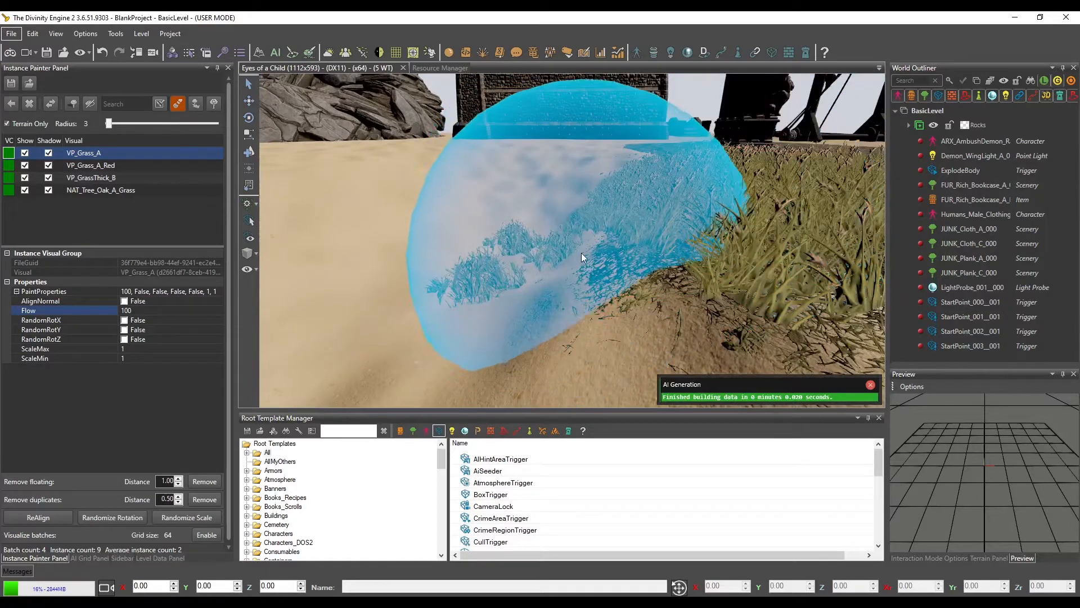
{"action": "left_click_drag", "start_coordinate": [556, 268], "coordinate": [529, 274]}
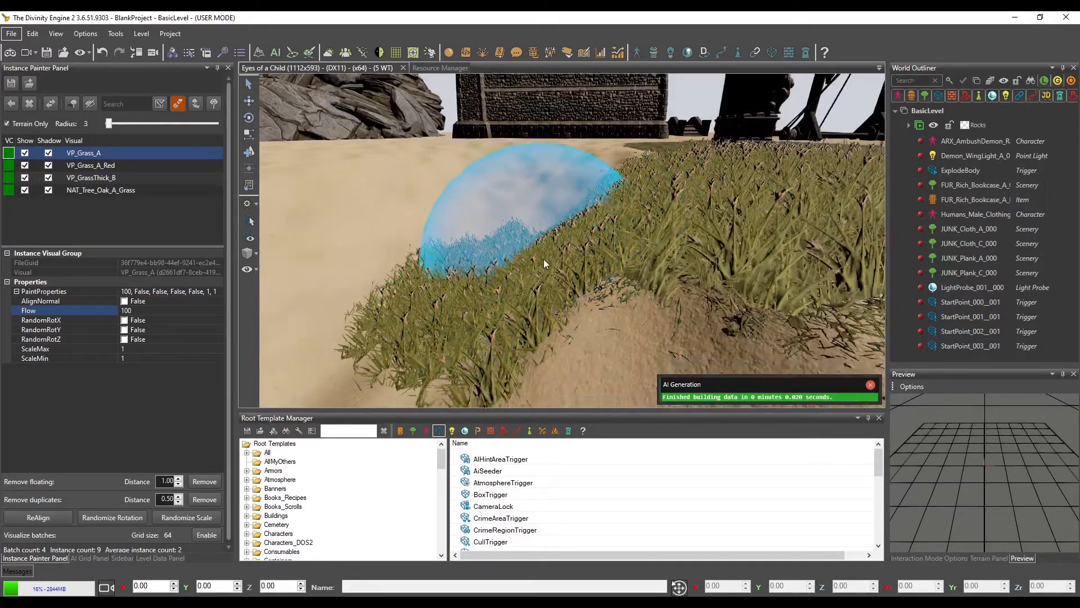
{"action": "scroll", "coordinate": [543, 256], "scroll_direction": "down", "scroll_amount": 3}
{"action": "scroll", "coordinate": [540, 254], "scroll_direction": "up", "scroll_amount": 3}
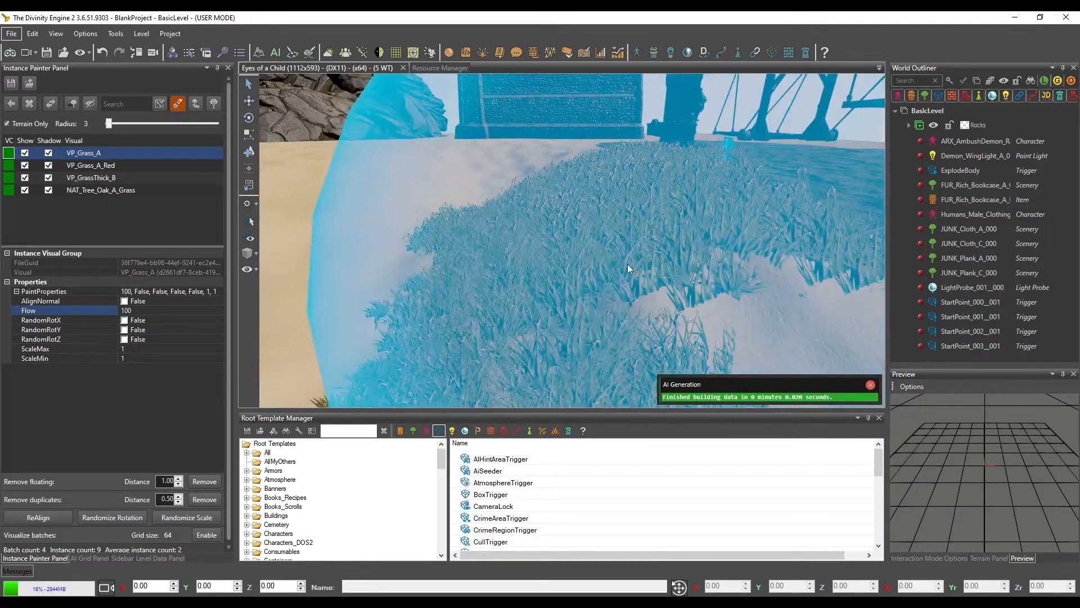
{"action": "scroll", "coordinate": [626, 263], "scroll_direction": "up", "scroll_amount": 5}
{"action": "scroll", "coordinate": [615, 258], "scroll_direction": "up", "scroll_amount": 5}
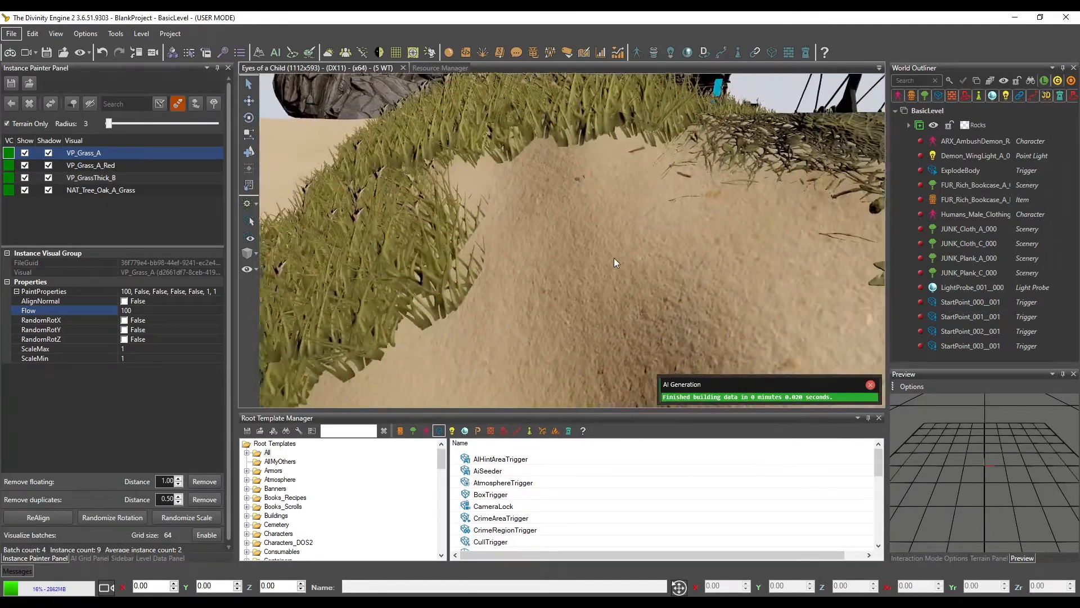
Turn AlignNormal on for VP_Grass_A and paint it over the sandy slope beside the existing grass
{"action": "scroll", "coordinate": [617, 260], "scroll_direction": "down", "scroll_amount": 5}
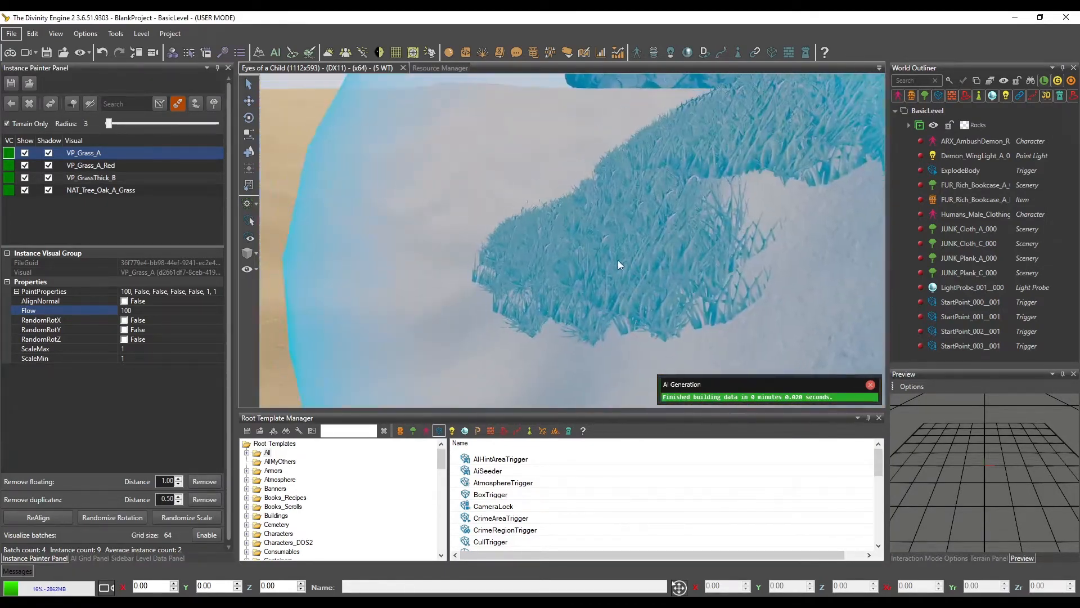
{"action": "left_click", "coordinate": [125, 301]}
{"action": "scroll", "coordinate": [640, 201], "scroll_direction": "up", "scroll_amount": 5}
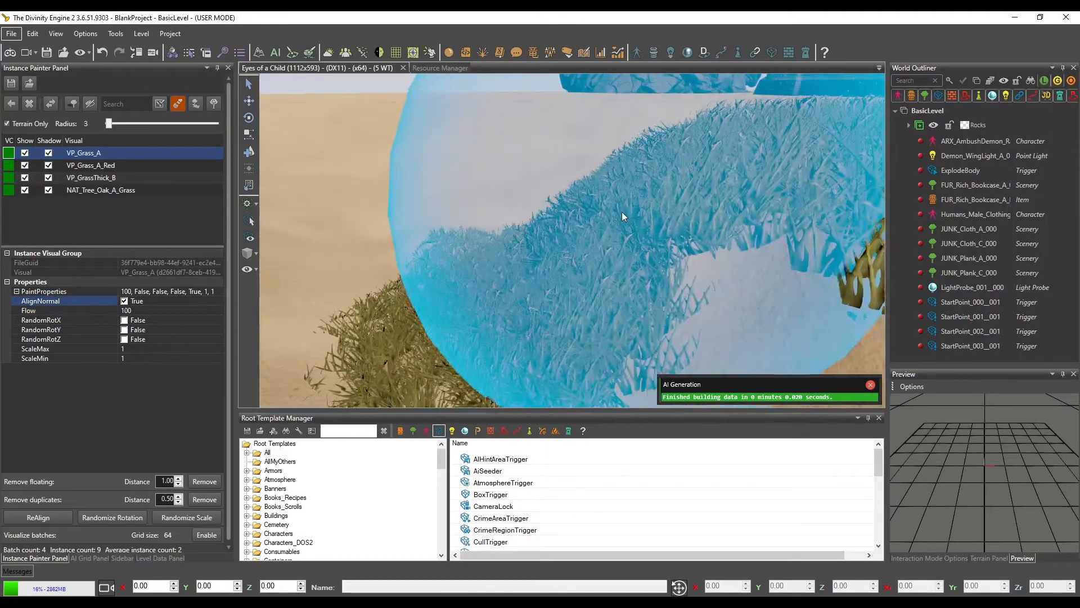
{"action": "key", "text": "a"}
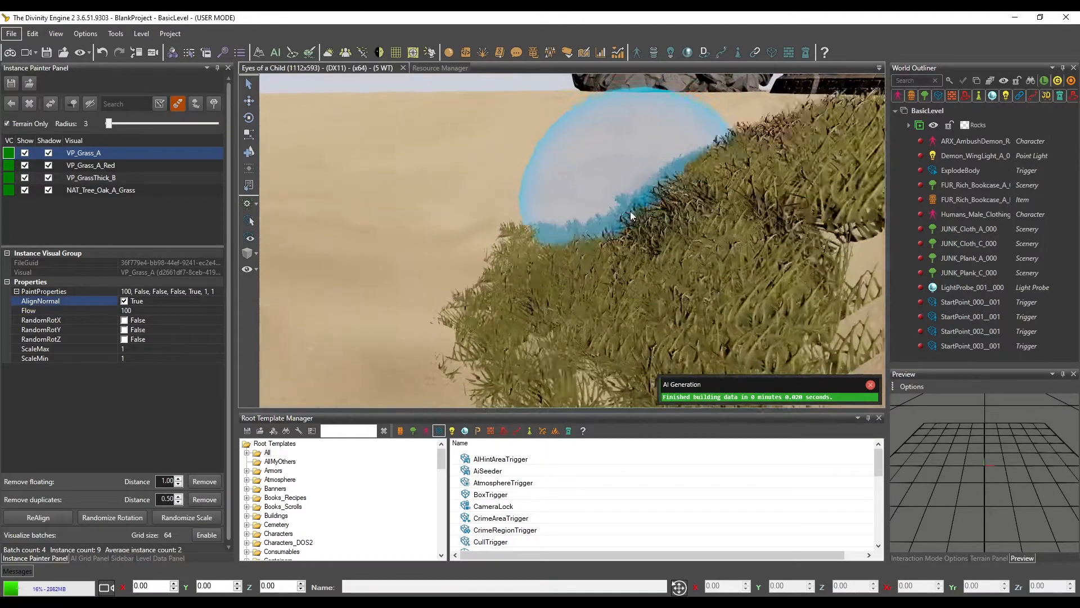
{"action": "key", "text": "w"}
{"action": "key", "text": "d"}
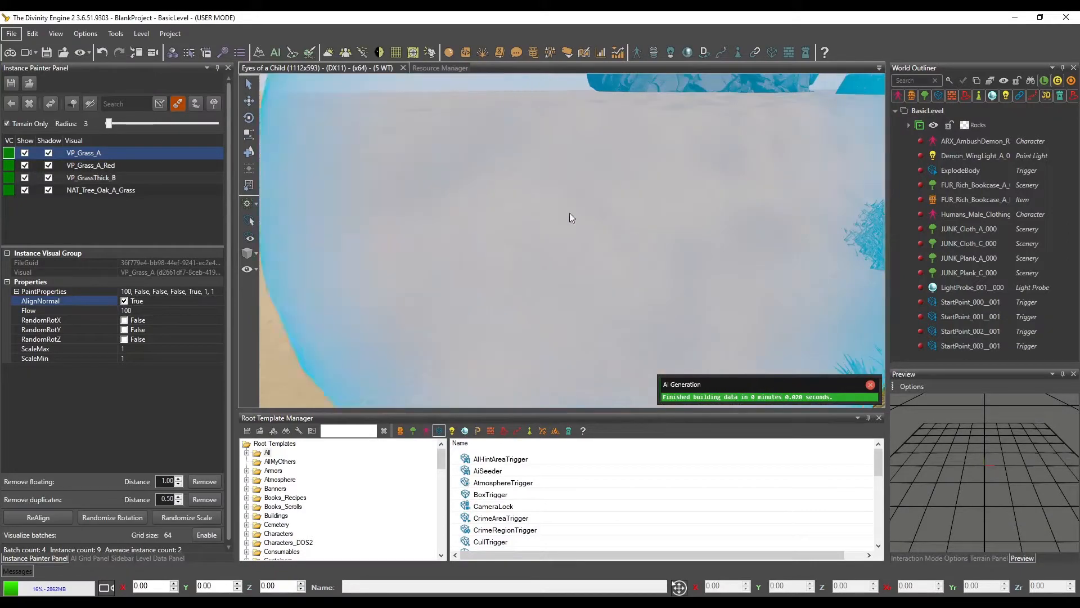
{"action": "key", "text": "s"}
{"action": "key", "text": "a"}
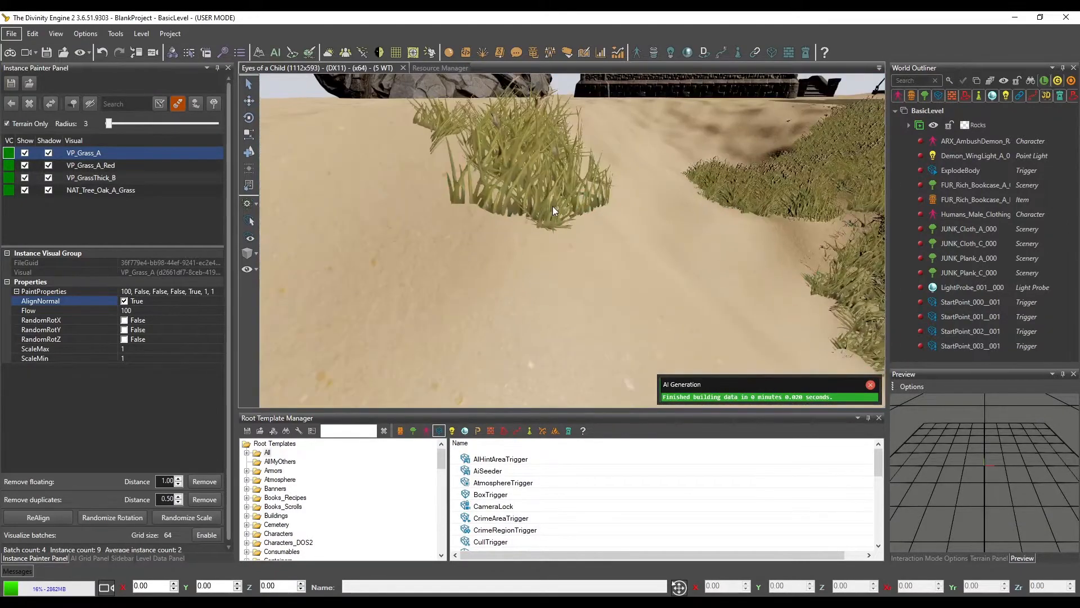
Extend the slope-aligned VP_Grass_A across the sandy bank toward the mossy ground and inspect its coverage
{"action": "mouse_move", "coordinate": [630, 214]}
{"action": "left_mouse_down"}
{"action": "mouse_move", "coordinate": [643, 211]}
{"action": "mouse_move", "coordinate": [623, 209]}
{"action": "left_mouse_up"}
{"action": "key", "text": "w"}
{"action": "key", "text": "d"}
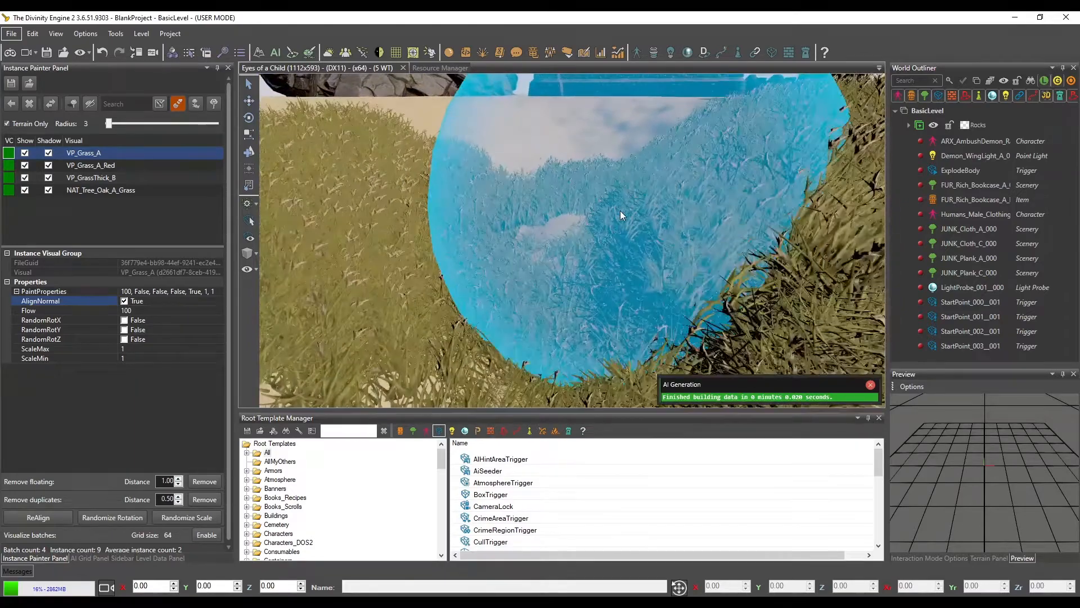
{"action": "right_click_drag", "start_coordinate": [613, 215], "coordinate": [633, 212]}
{"action": "key", "text": "s"}
{"action": "mouse_move", "coordinate": [633, 210]}
{"action": "left_mouse_down"}
{"action": "mouse_move", "coordinate": [528, 198]}
{"action": "mouse_move", "coordinate": [555, 198]}
{"action": "mouse_move", "coordinate": [576, 216]}
{"action": "mouse_move", "coordinate": [663, 169]}
{"action": "left_mouse_up"}
{"action": "key", "text": "s"}
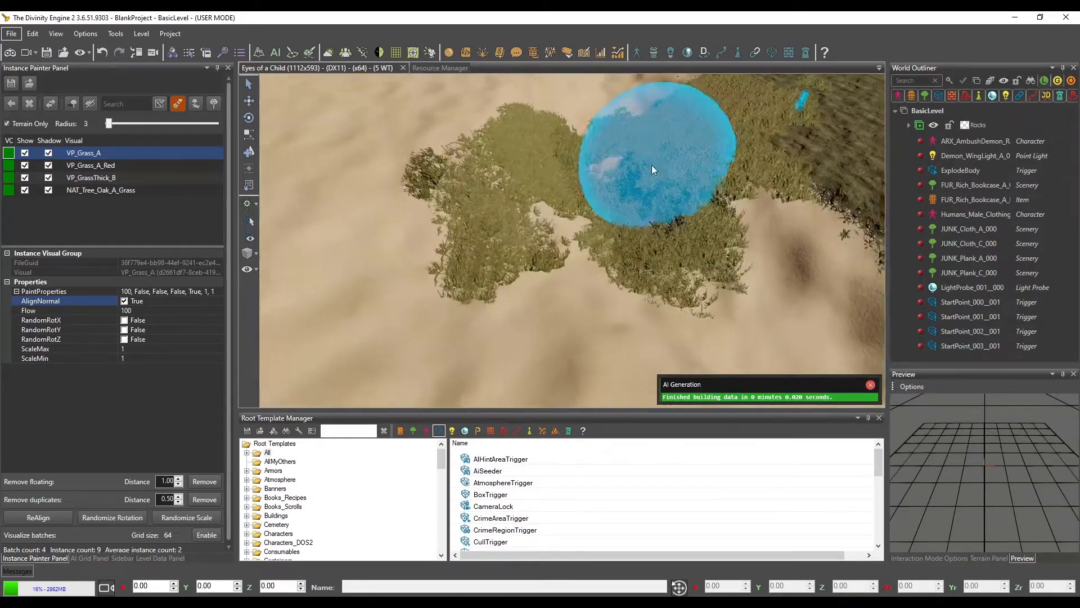
{"action": "key", "text": "d"}
{"action": "key", "text": "w"}
Turn AlignNormal off for VP_Grass_A, paint upright grass on the bare slope and compare how it sits on the incline
{"action": "key", "text": "w"}
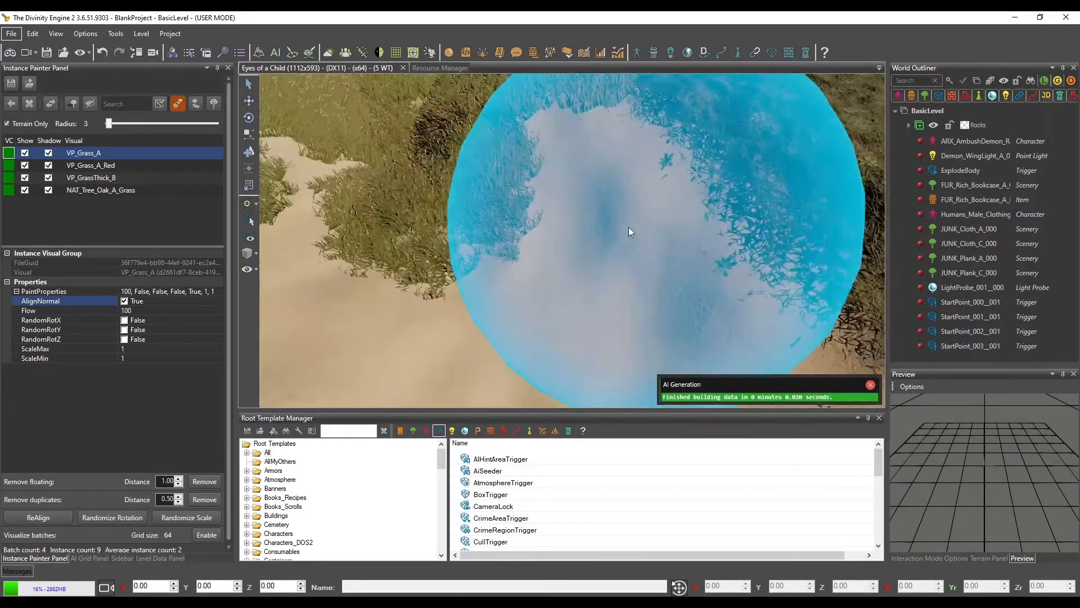
{"action": "key", "text": "s"}
{"action": "left_click", "coordinate": [125, 301]}
{"action": "key", "text": "w"}
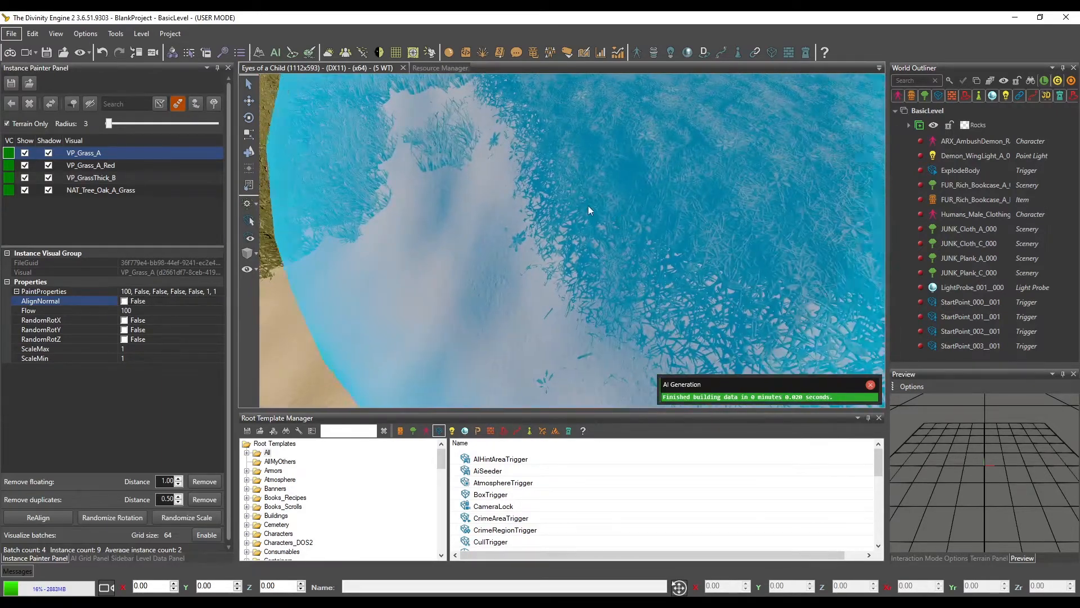
{"action": "left_click", "coordinate": [445, 230]}
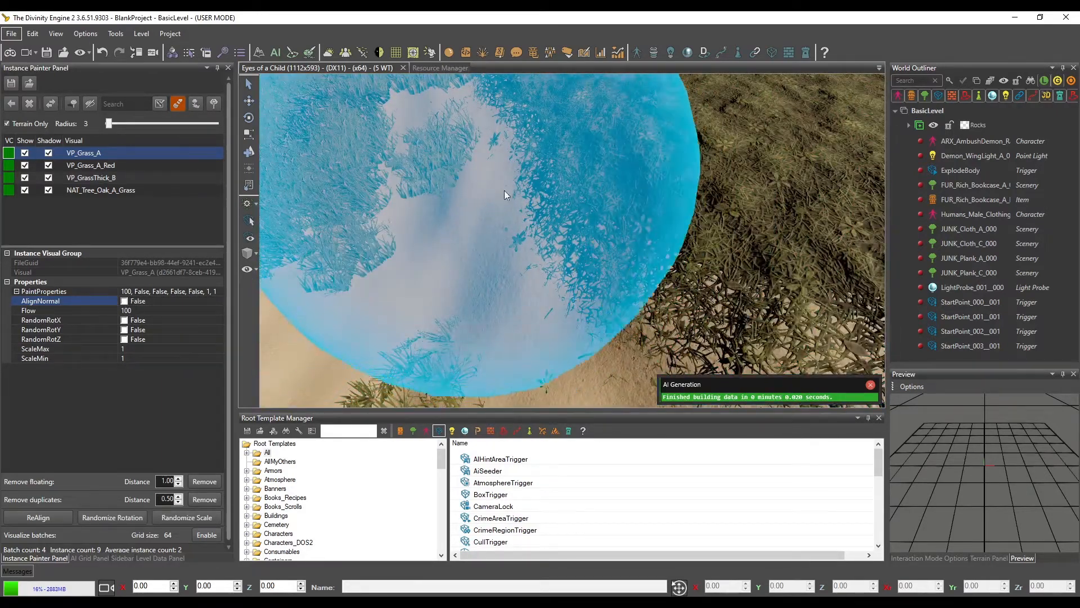
{"action": "scroll", "coordinate": [523, 195], "scroll_direction": "up", "scroll_amount": 4}
{"action": "scroll", "coordinate": [531, 201], "scroll_direction": "down", "scroll_amount": 3}
{"action": "mouse_move", "coordinate": [528, 201]}
{"action": "right_mouse_down"}
{"action": "mouse_move", "coordinate": [573, 224]}
{"action": "mouse_move", "coordinate": [562, 225]}
{"action": "right_mouse_up"}
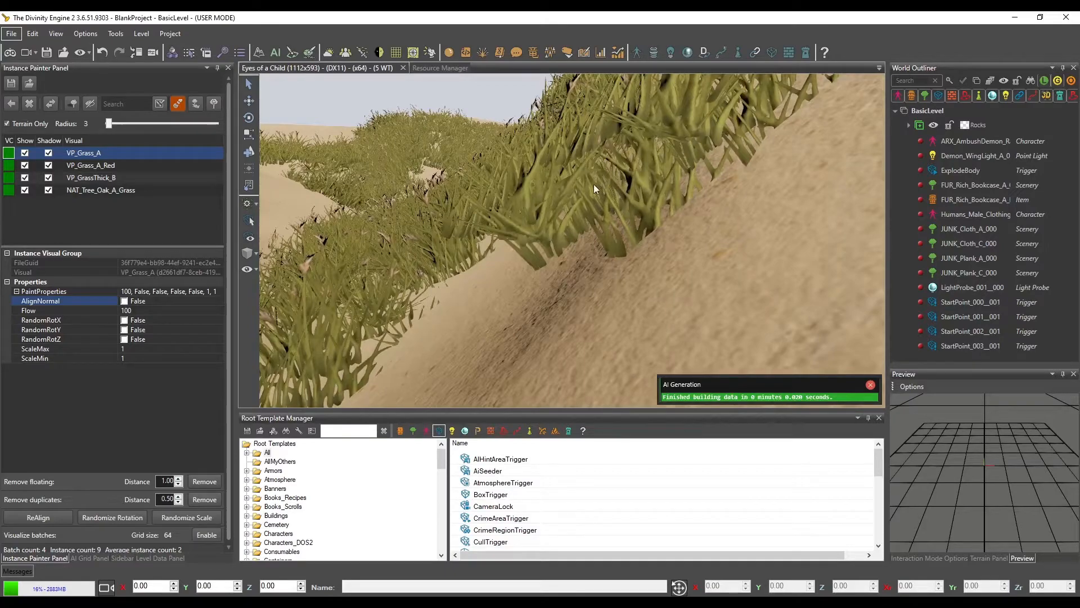
{"action": "mouse_move", "coordinate": [475, 200]}
{"action": "right_mouse_down"}
{"action": "mouse_move", "coordinate": [487, 212]}
{"action": "mouse_move", "coordinate": [490, 203]}
{"action": "mouse_move", "coordinate": [742, 167]}
{"action": "mouse_move", "coordinate": [652, 188]}
{"action": "right_mouse_up"}
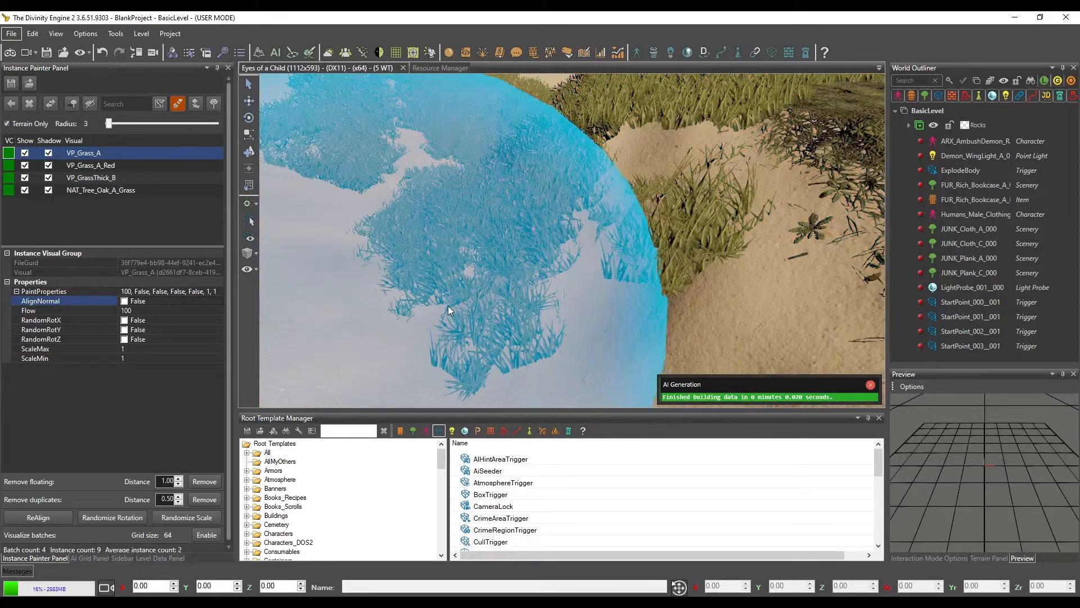
{"action": "right_click_drag", "start_coordinate": [515, 309], "coordinate": [512, 307]}
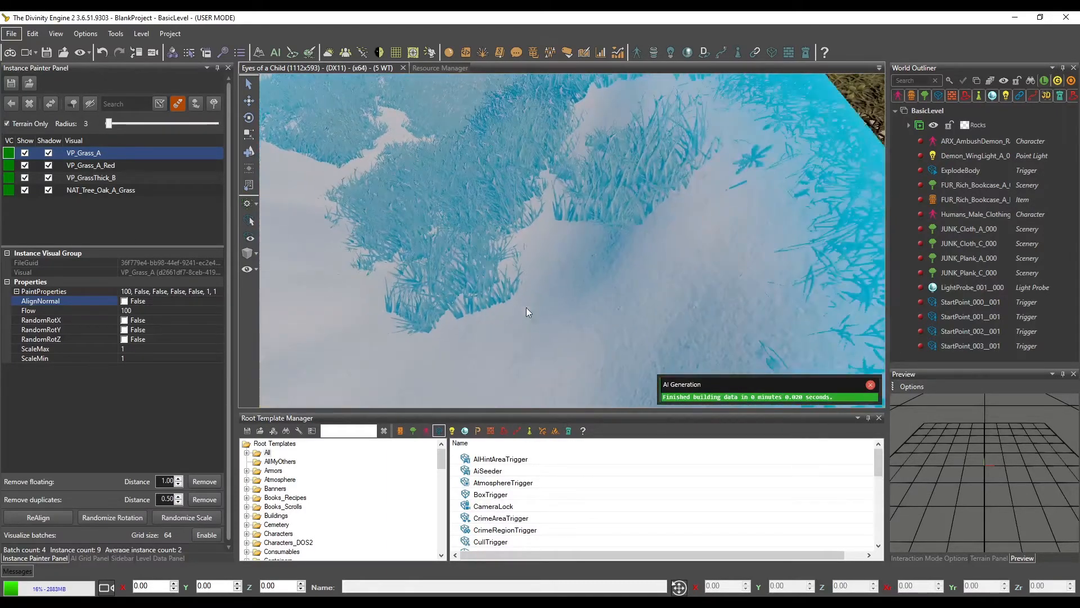
Reduce the brush Radius to 1 and fill the bare gap beside the mossy ground with VP_Grass_A
{"action": "scroll", "coordinate": [529, 306], "scroll_direction": "down", "scroll_amount": 2, "text": "ctrl"}
{"action": "left_click_drag", "start_coordinate": [624, 271], "coordinate": [612, 270]}
{"action": "right_click_drag", "start_coordinate": [691, 231], "coordinate": [633, 214]}
{"action": "scroll", "coordinate": [624, 184], "scroll_direction": "up", "scroll_amount": 2}
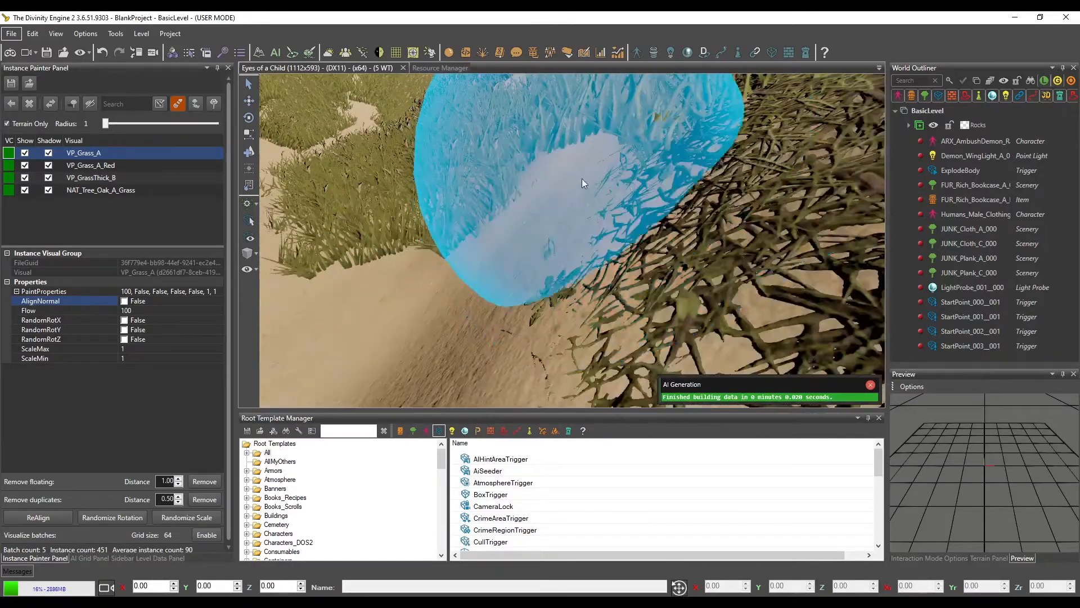
{"action": "scroll", "coordinate": [546, 197], "scroll_direction": "down", "scroll_amount": 3}
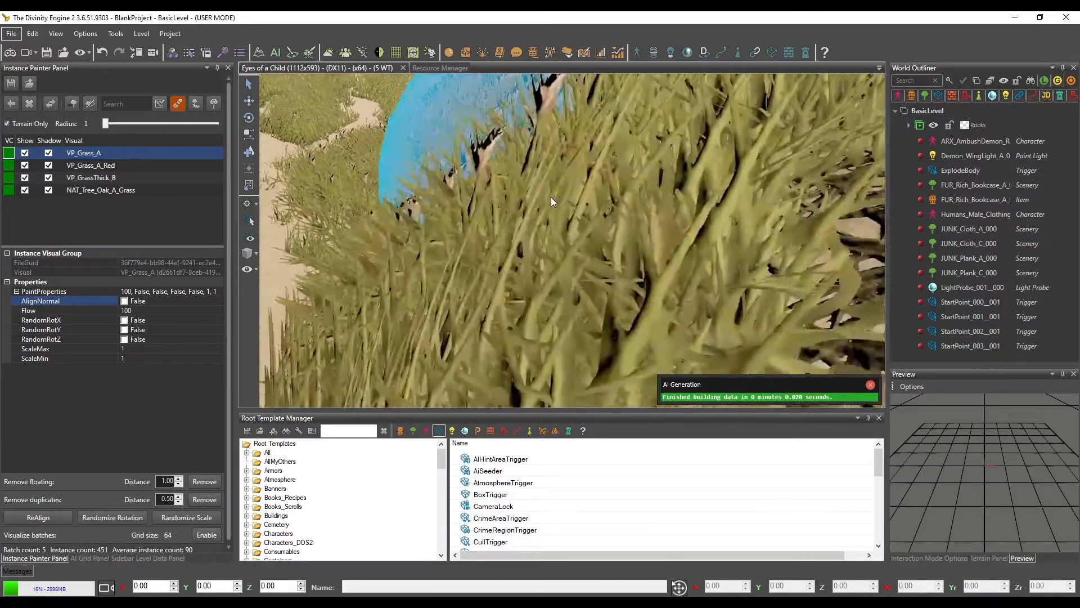
{"action": "scroll", "coordinate": [553, 199], "scroll_direction": "down", "scroll_amount": 3}
{"action": "right_click_drag", "start_coordinate": [552, 199], "coordinate": [548, 194]}
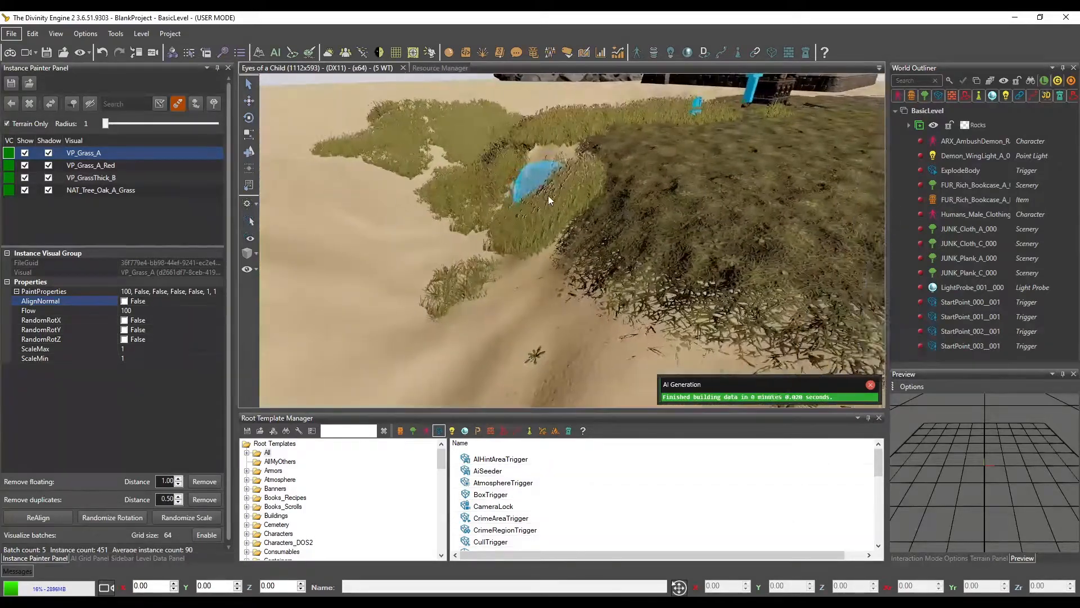
{"action": "scroll", "coordinate": [548, 195], "scroll_direction": "up", "scroll_amount": 3}
{"action": "scroll", "coordinate": [548, 195], "scroll_direction": "down", "scroll_amount": 3}
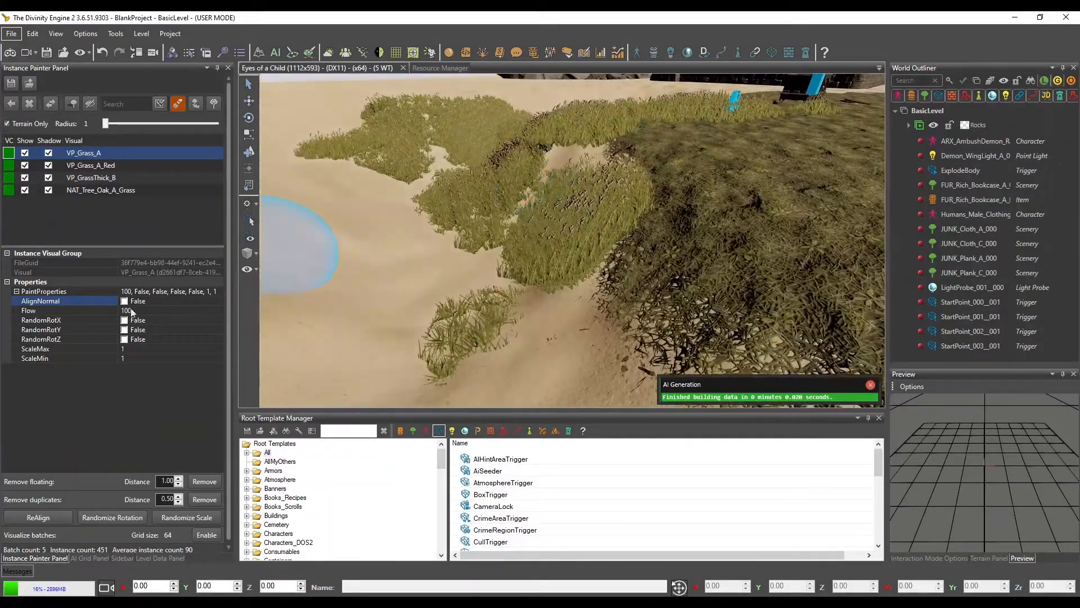
Set VP_Grass_A's Flow to 48 and erase the painted grass from the sandy bank
{"action": "left_click", "coordinate": [142, 312]}
{"action": "left_click_drag", "start_coordinate": [217, 309], "coordinate": [177, 311]}
{"action": "mouse_move", "coordinate": [555, 255]}
{"action": "left_mouse_down"}
{"action": "mouse_move", "coordinate": [621, 205]}
{"action": "mouse_move", "coordinate": [504, 174]}
{"action": "mouse_move", "coordinate": [511, 203]}
{"action": "mouse_move", "coordinate": [461, 340]}
{"action": "mouse_move", "coordinate": [450, 172]}
{"action": "left_mouse_up"}
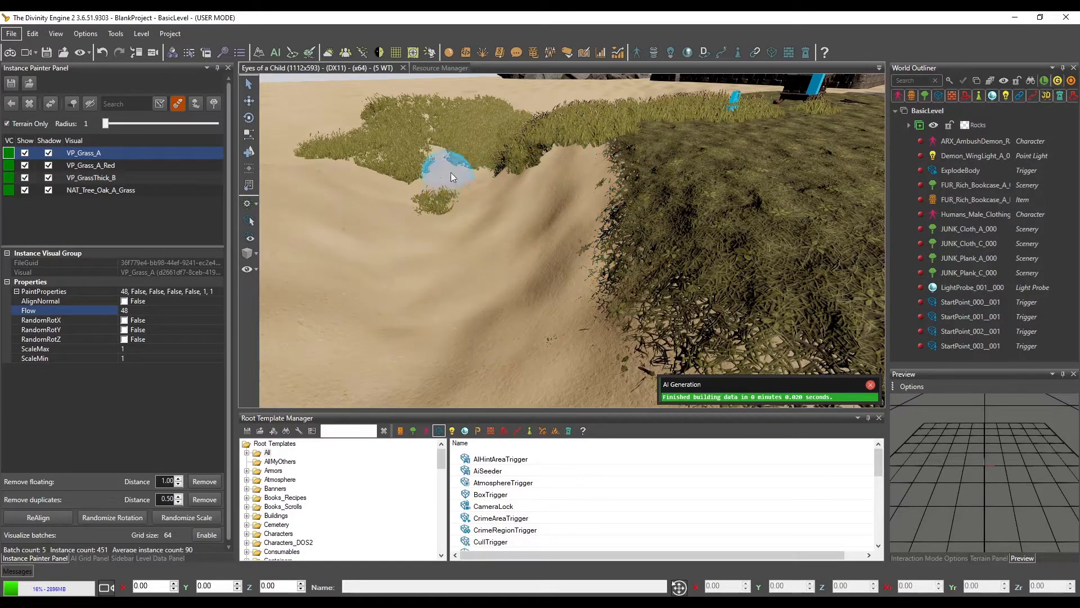
{"action": "left_click_drag", "start_coordinate": [446, 215], "coordinate": [504, 129]}
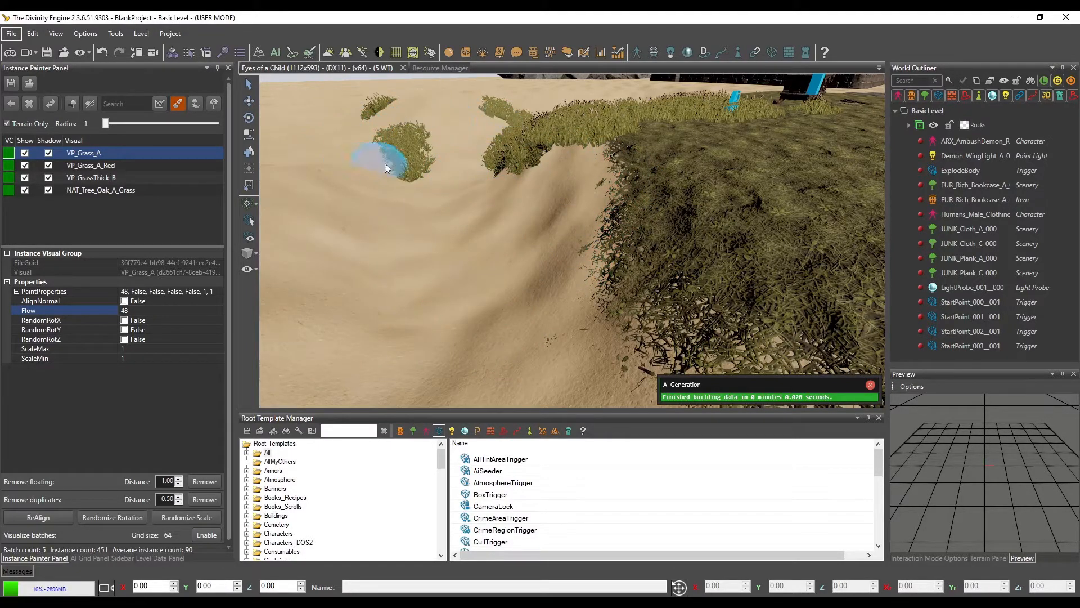
{"action": "left_click_drag", "start_coordinate": [384, 163], "coordinate": [376, 179]}
{"action": "key", "text": "w"}
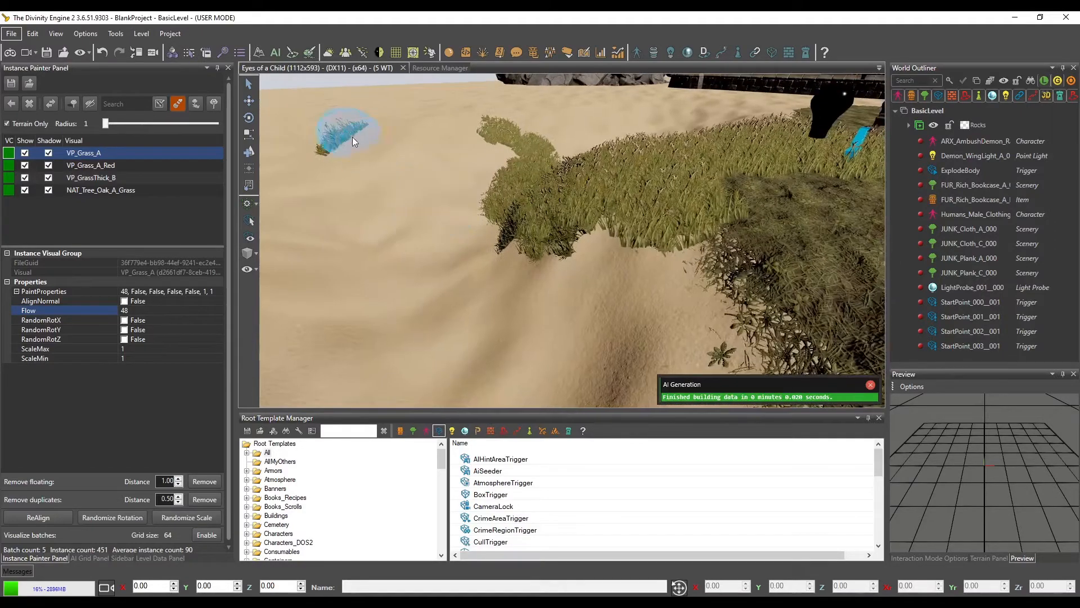
{"action": "mouse_move", "coordinate": [352, 137]}
{"action": "left_mouse_down"}
{"action": "mouse_move", "coordinate": [514, 146]}
{"action": "mouse_move", "coordinate": [510, 188]}
{"action": "mouse_move", "coordinate": [578, 211]}
{"action": "mouse_move", "coordinate": [546, 167]}
{"action": "mouse_move", "coordinate": [687, 169]}
{"action": "mouse_move", "coordinate": [606, 147]}
{"action": "left_mouse_up"}
{"action": "key", "text": "w"}
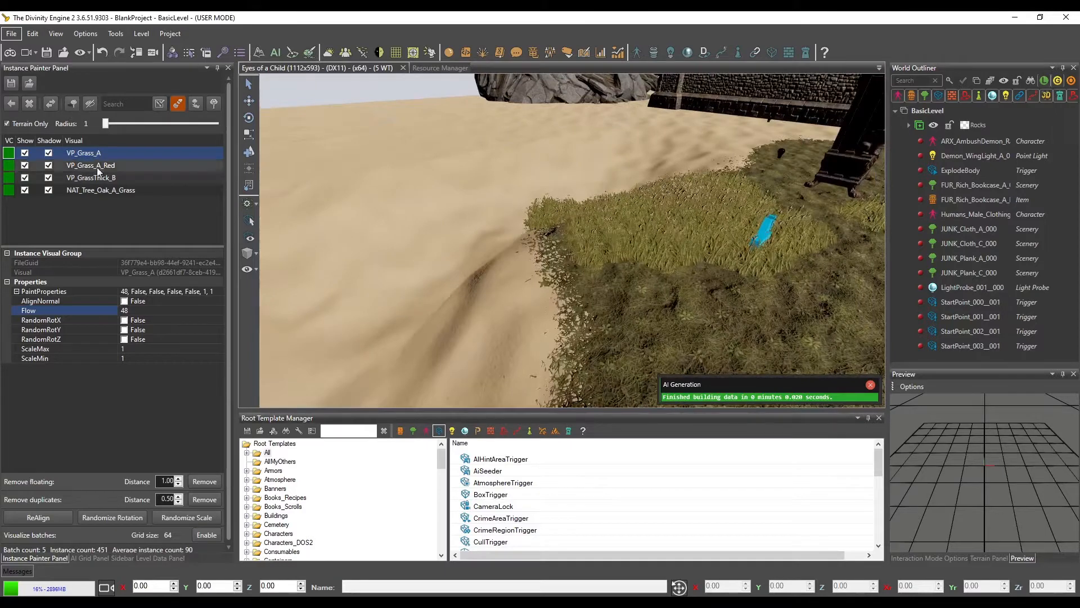
Turn AlignNormal on for VP_Grass_A and repaint the ridge where the sand meets the mossy ground
{"action": "mouse_move", "coordinate": [543, 276]}
{"action": "left_mouse_down"}
{"action": "mouse_move", "coordinate": [698, 244]}
{"action": "mouse_move", "coordinate": [735, 198]}
{"action": "mouse_move", "coordinate": [612, 212]}
{"action": "mouse_move", "coordinate": [653, 217]}
{"action": "mouse_move", "coordinate": [618, 256]}
{"action": "mouse_move", "coordinate": [633, 249]}
{"action": "mouse_move", "coordinate": [600, 248]}
{"action": "left_mouse_up"}
{"action": "key", "text": "w"}
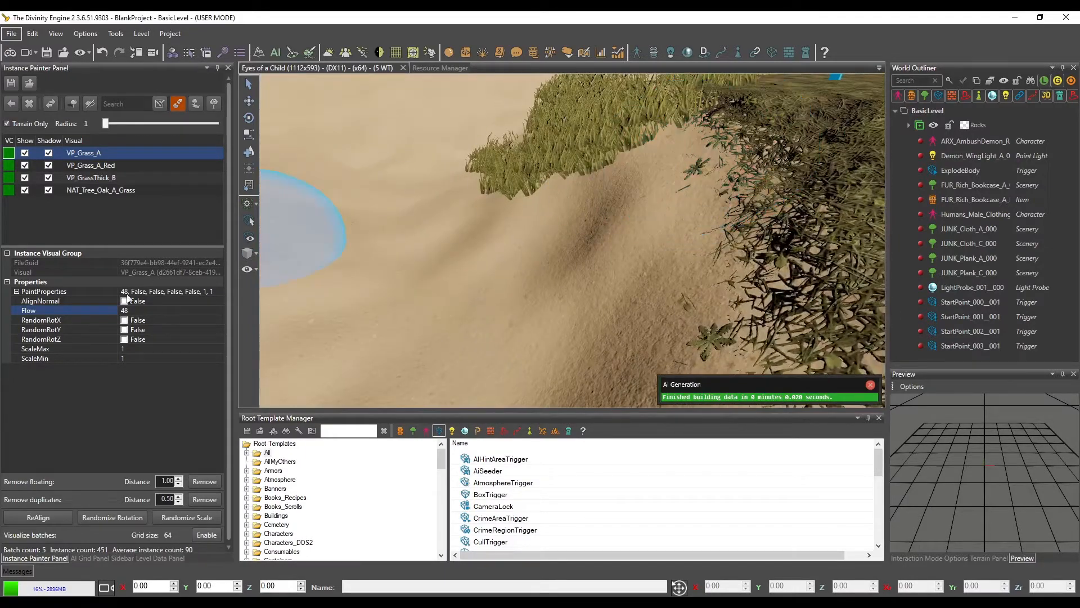
{"action": "left_click", "coordinate": [124, 302]}
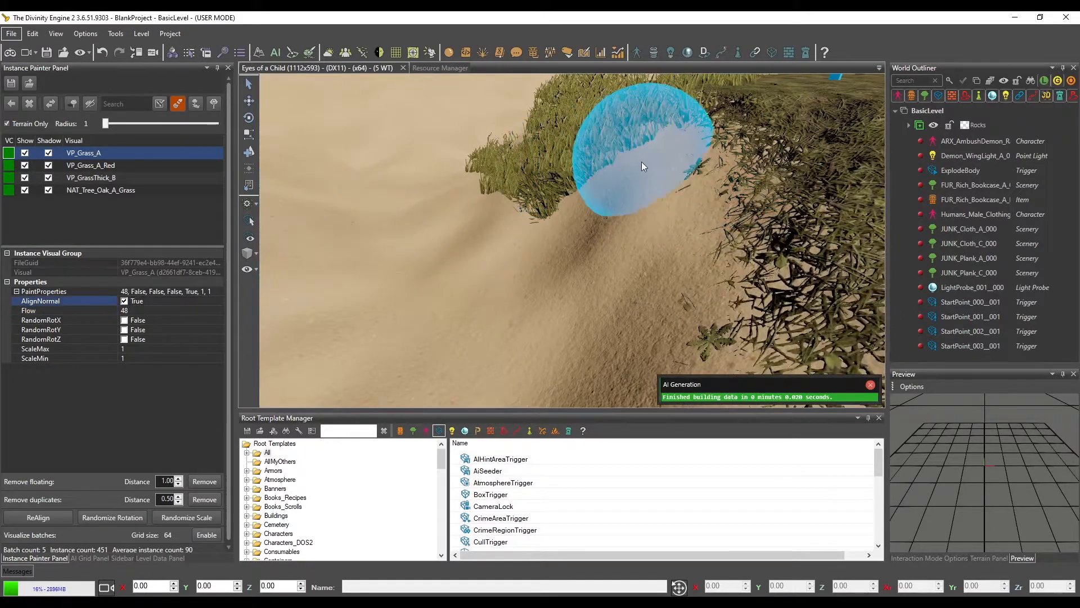
{"action": "scroll", "coordinate": [590, 173], "scroll_direction": "down", "scroll_amount": 3}
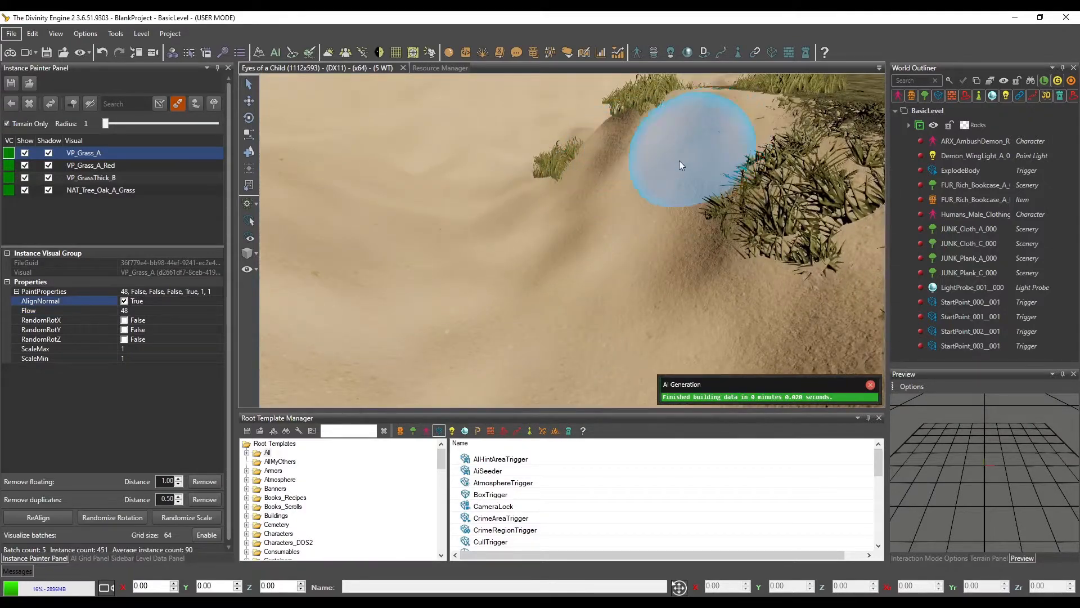
{"action": "scroll", "coordinate": [526, 239], "scroll_direction": "up", "scroll_amount": 3}
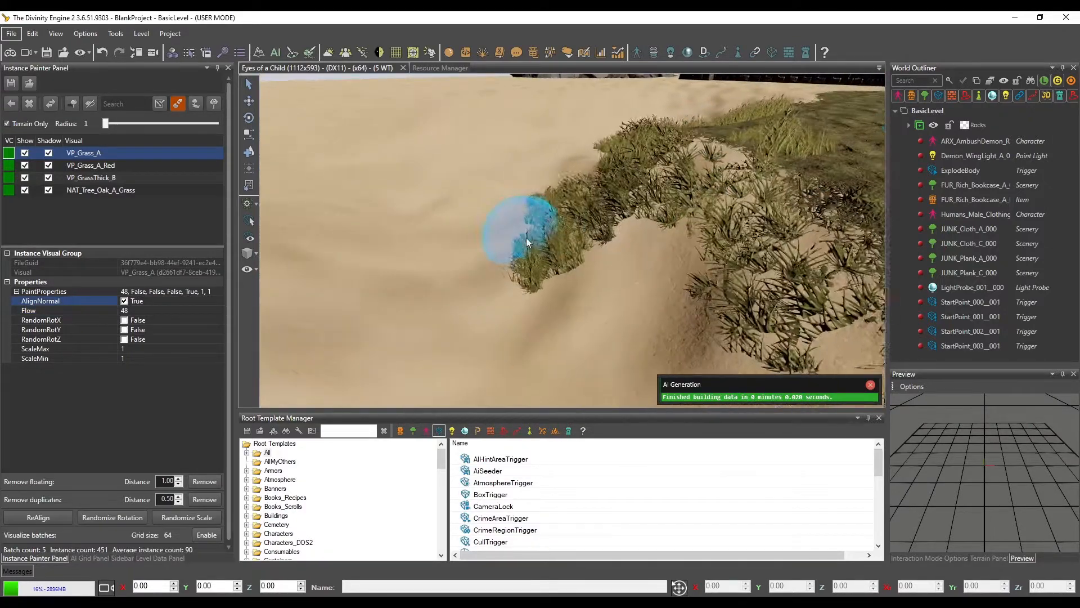
{"action": "mouse_move", "coordinate": [652, 198]}
{"action": "left_mouse_down", "text": "shift"}
{"action": "mouse_move", "coordinate": [621, 212]}
{"action": "mouse_move", "coordinate": [635, 194]}
{"action": "left_mouse_up", "text": "shift"}
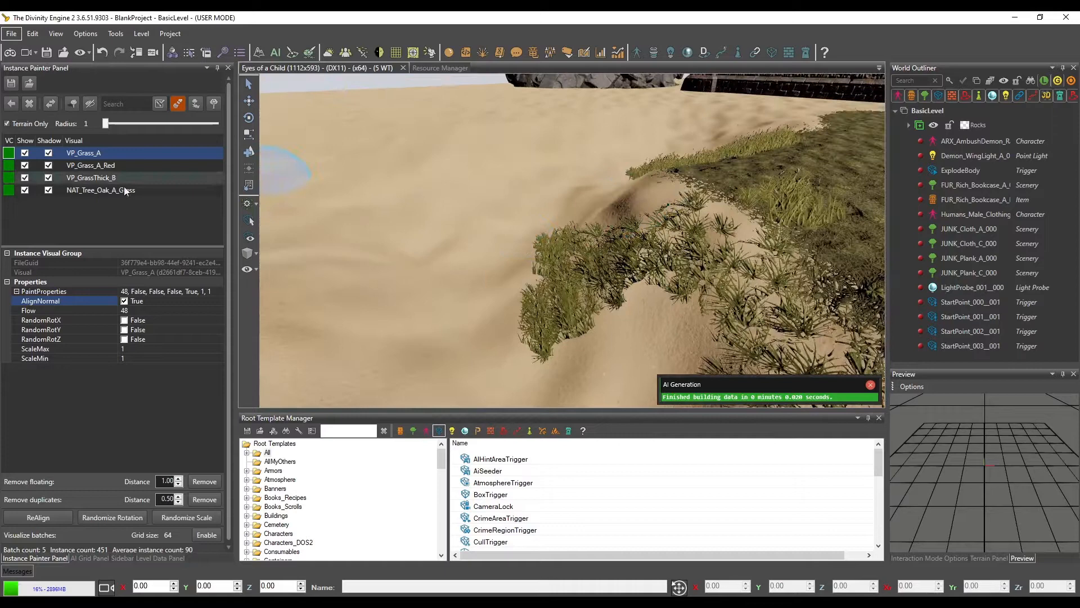
Switch to VP_GrassThick_B and brush test clumps on the open sand, clearing them again
{"action": "left_click", "coordinate": [97, 178]}
{"action": "left_click_drag", "start_coordinate": [301, 239], "coordinate": [415, 278]}
{"action": "middle_click_drag", "start_coordinate": [416, 278], "coordinate": [441, 270]}
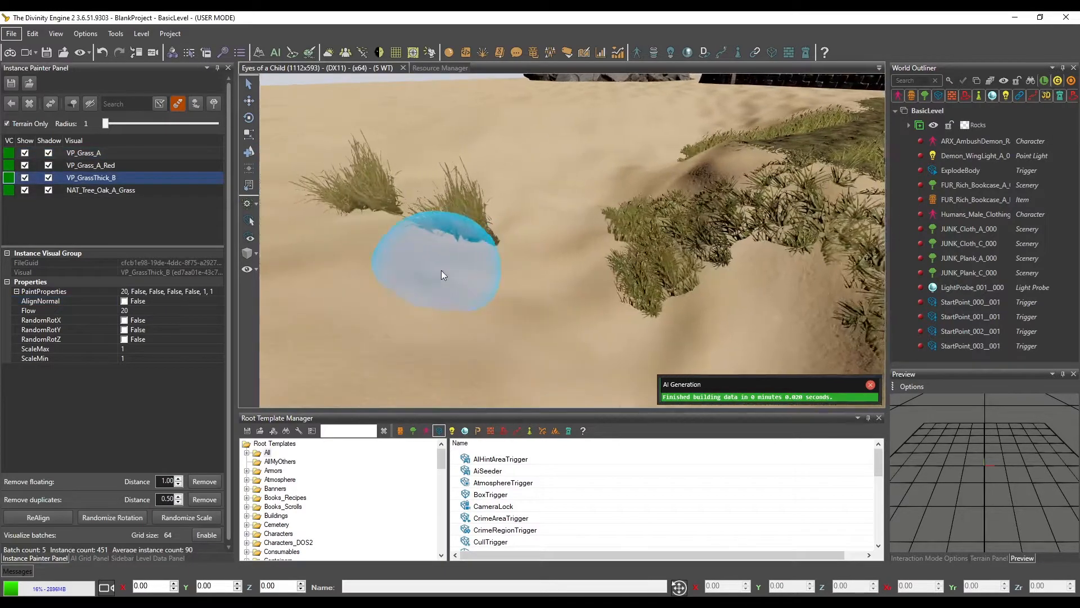
{"action": "mouse_move", "coordinate": [275, 255]}
{"action": "left_mouse_down", "text": "shift"}
{"action": "mouse_move", "coordinate": [483, 250]}
{"action": "mouse_move", "coordinate": [353, 222]}
{"action": "mouse_move", "coordinate": [315, 191]}
{"action": "left_mouse_up", "text": "shift"}
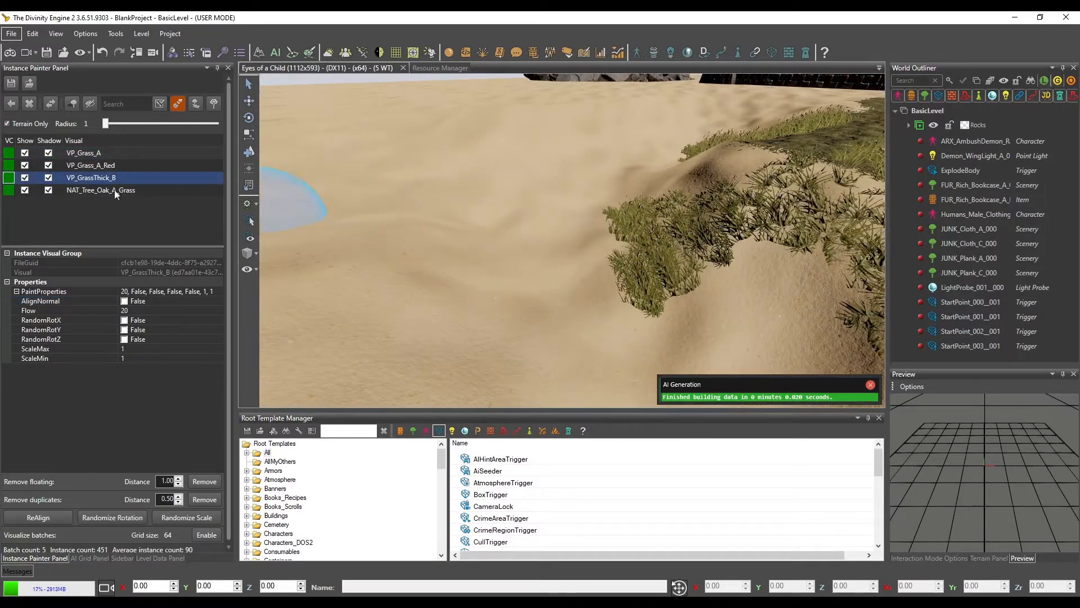
Turn AlignNormal on for VP_GrassThick_B and paint clumps on the open sand
{"action": "left_click", "coordinate": [125, 301]}
{"action": "left_click_drag", "start_coordinate": [385, 251], "coordinate": [467, 261]}
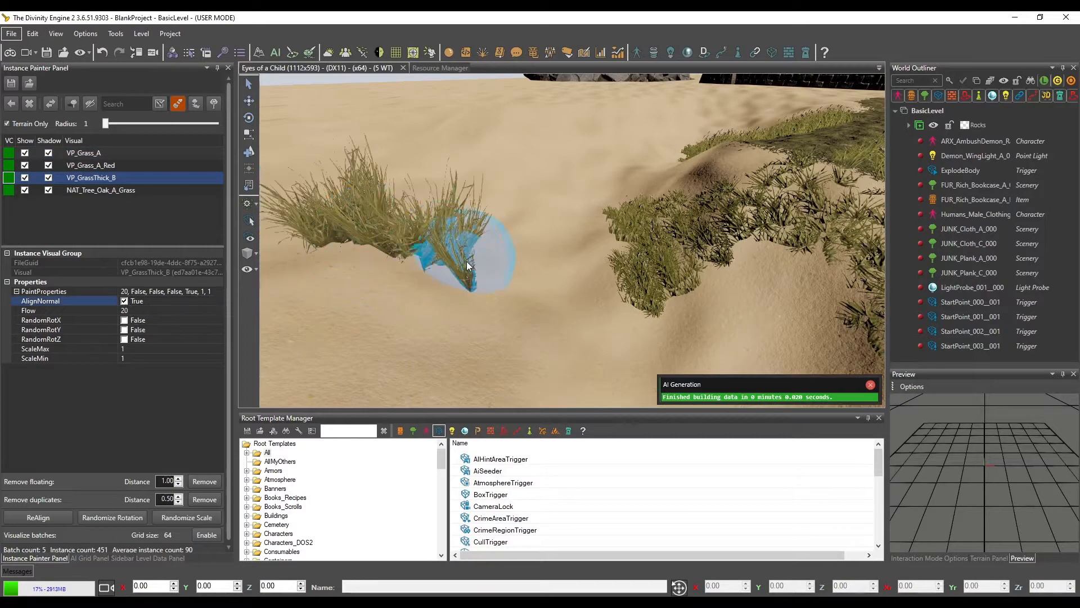
{"action": "middle_click_drag", "start_coordinate": [467, 261], "coordinate": [470, 252]}
{"action": "scroll", "coordinate": [476, 252], "scroll_direction": "up", "scroll_amount": 4}
{"action": "scroll", "coordinate": [471, 255], "scroll_direction": "down", "scroll_amount": 5}
{"action": "scroll", "coordinate": [467, 255], "scroll_direction": "up", "scroll_amount": 1}
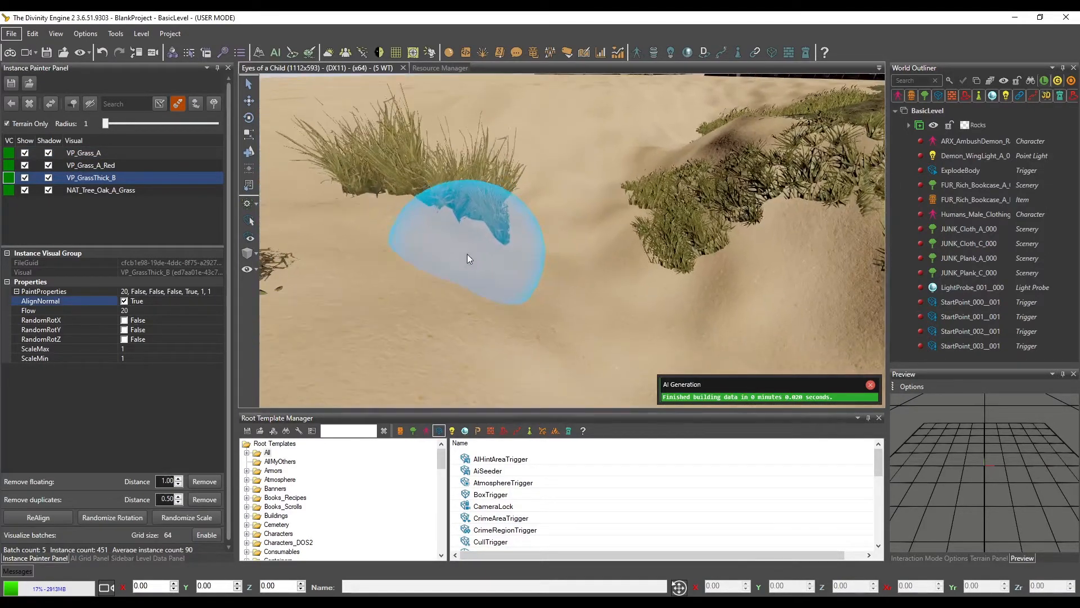
Turn AlignNormal off for VP_GrassThick_B and paint more clumps across the sand toward the grassy ridge
{"action": "left_click", "coordinate": [124, 301]}
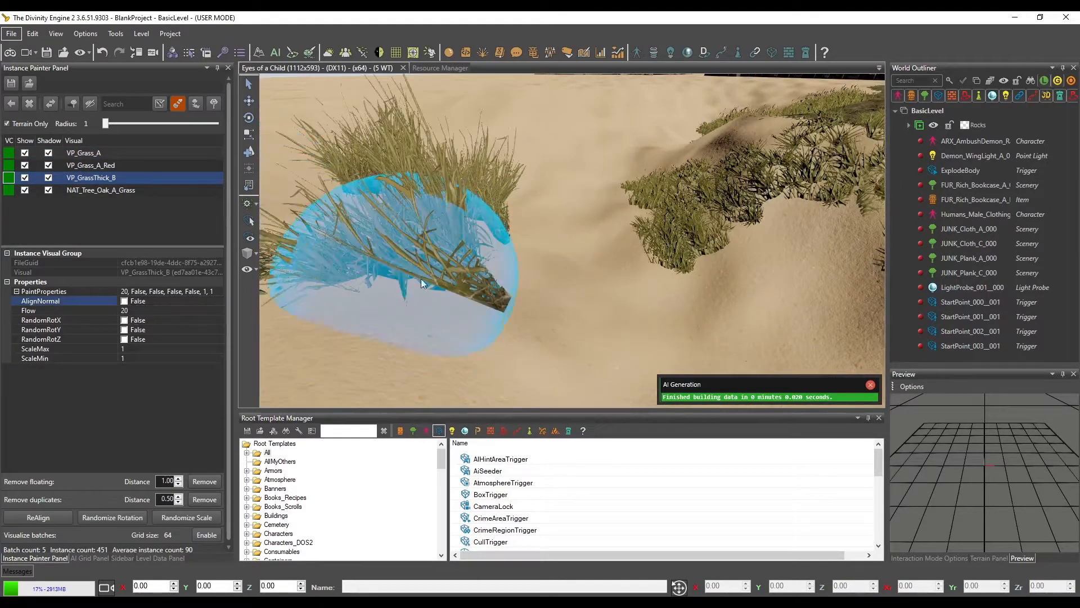
{"action": "scroll", "coordinate": [523, 280], "scroll_direction": "up", "scroll_amount": 3}
{"action": "mouse_move", "coordinate": [520, 264]}
{"action": "left_mouse_down"}
{"action": "mouse_move", "coordinate": [636, 259]}
{"action": "mouse_move", "coordinate": [702, 219]}
{"action": "left_mouse_up"}
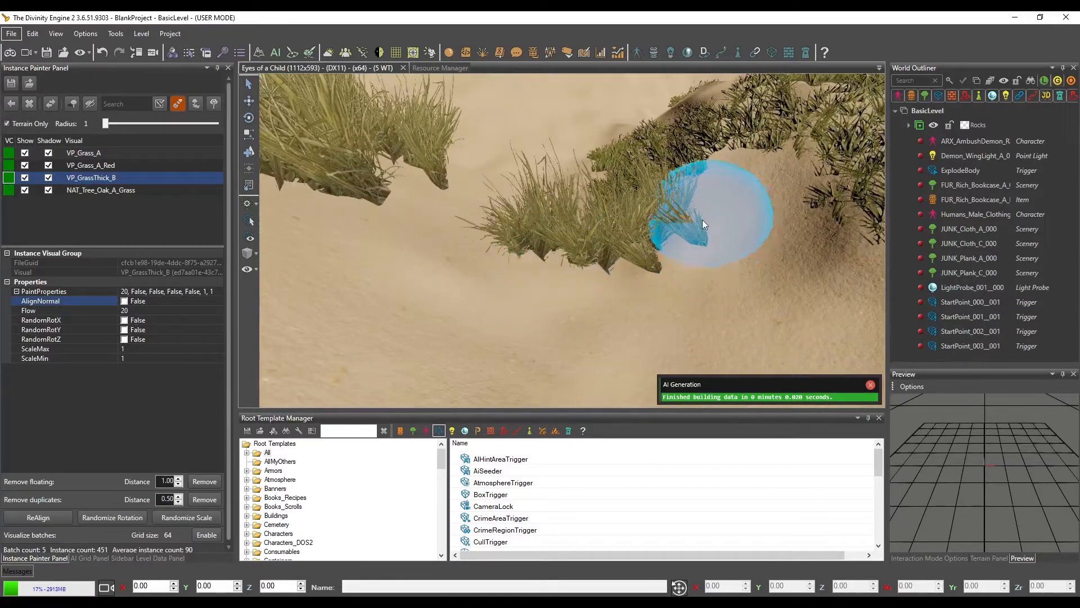
{"action": "middle_click_drag", "start_coordinate": [702, 219], "coordinate": [691, 221]}
{"action": "scroll", "coordinate": [505, 270], "scroll_direction": "down", "scroll_amount": 3}
{"action": "scroll", "coordinate": [508, 265], "scroll_direction": "up", "scroll_amount": 4}
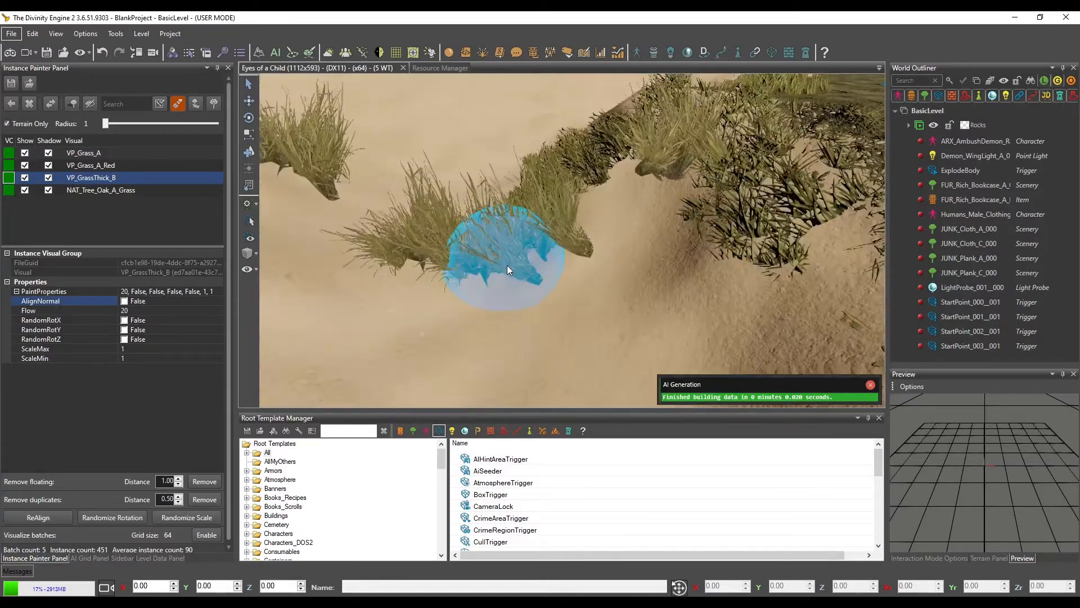
{"action": "scroll", "coordinate": [511, 265], "scroll_direction": "down", "scroll_amount": 2}
{"action": "scroll", "coordinate": [512, 271], "scroll_direction": "up", "scroll_amount": 3}
{"action": "scroll", "coordinate": [521, 271], "scroll_direction": "down", "scroll_amount": 4}
{"action": "scroll", "coordinate": [530, 270], "scroll_direction": "up", "scroll_amount": 1}
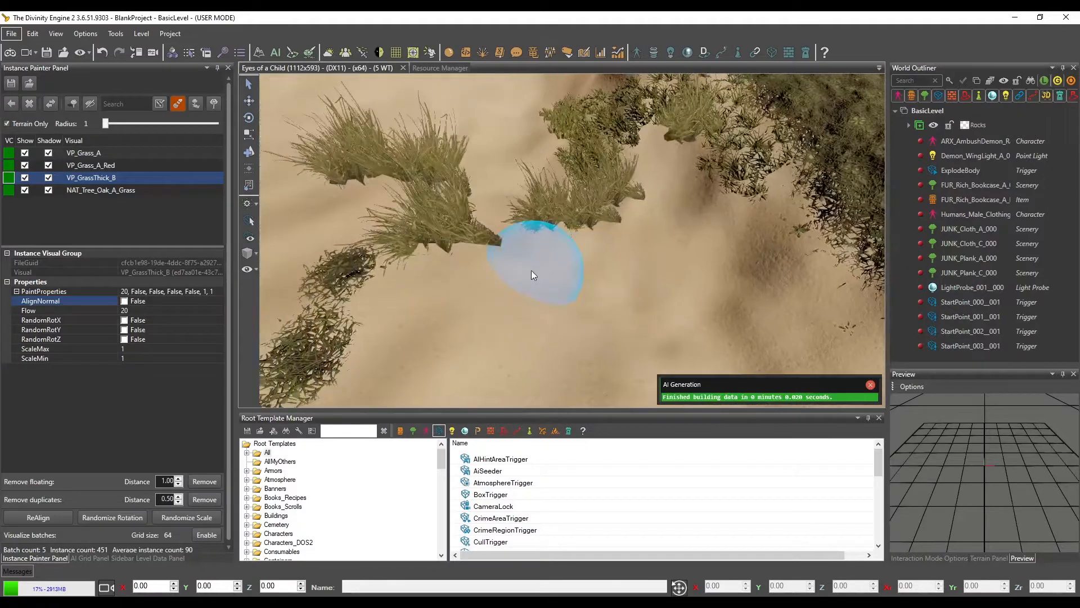
Turn RandomRotY on for VP_GrassThick_B and paint clumps on the sand between the existing grass patches
{"action": "scroll", "coordinate": [531, 270], "scroll_direction": "down", "scroll_amount": 2}
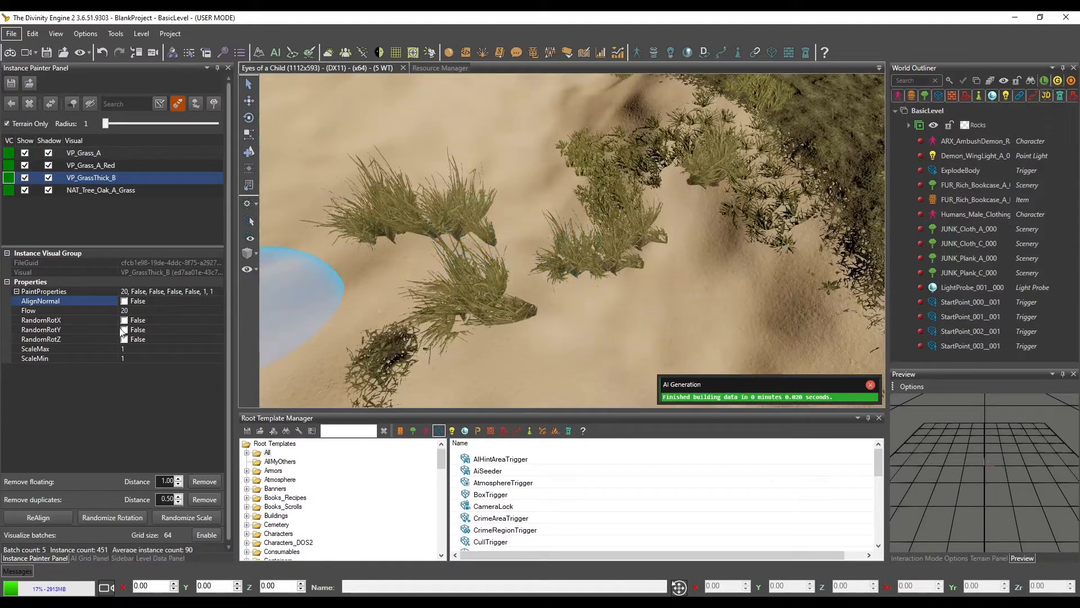
{"action": "left_click", "coordinate": [124, 330]}
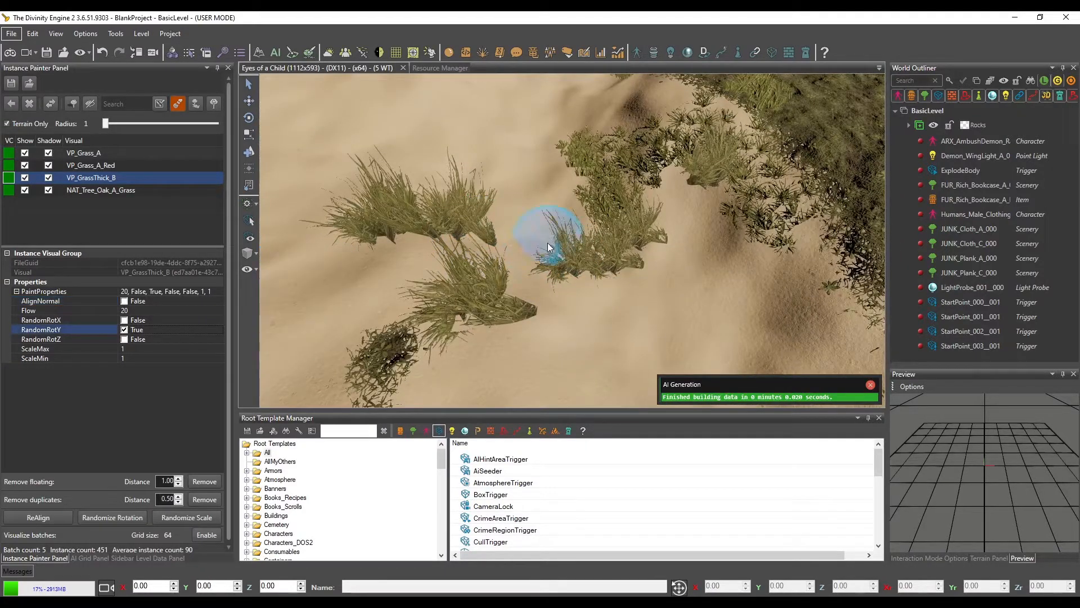
{"action": "mouse_move", "coordinate": [548, 242]}
{"action": "left_mouse_down"}
{"action": "mouse_move", "coordinate": [524, 289]}
{"action": "mouse_move", "coordinate": [555, 306]}
{"action": "mouse_move", "coordinate": [556, 342]}
{"action": "left_mouse_up"}
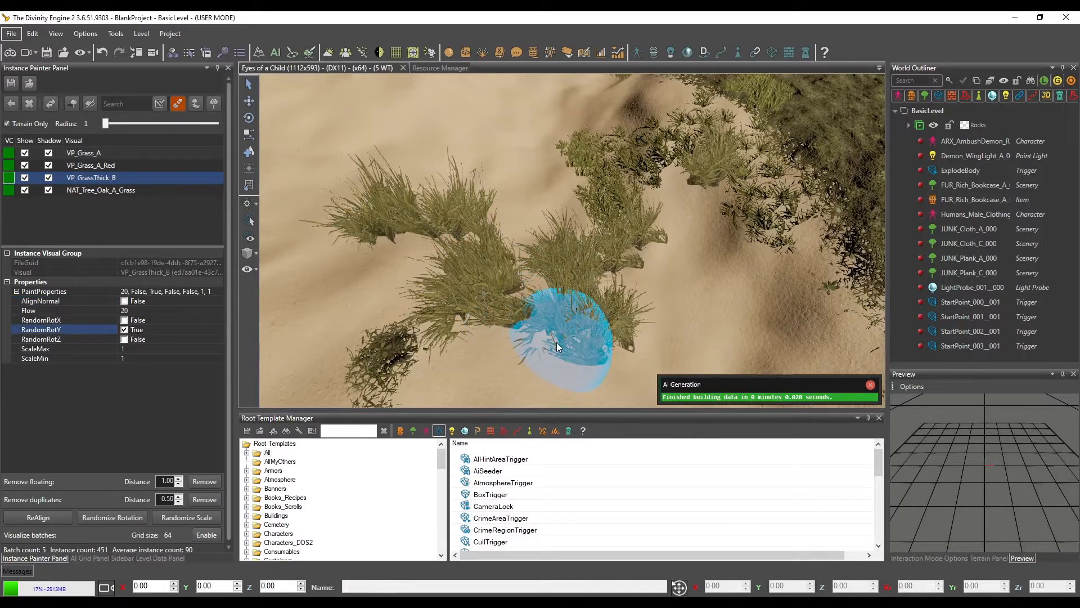
{"action": "middle_click_drag", "start_coordinate": [556, 342], "coordinate": [559, 325]}
{"action": "left_click_drag", "start_coordinate": [629, 259], "coordinate": [650, 274]}
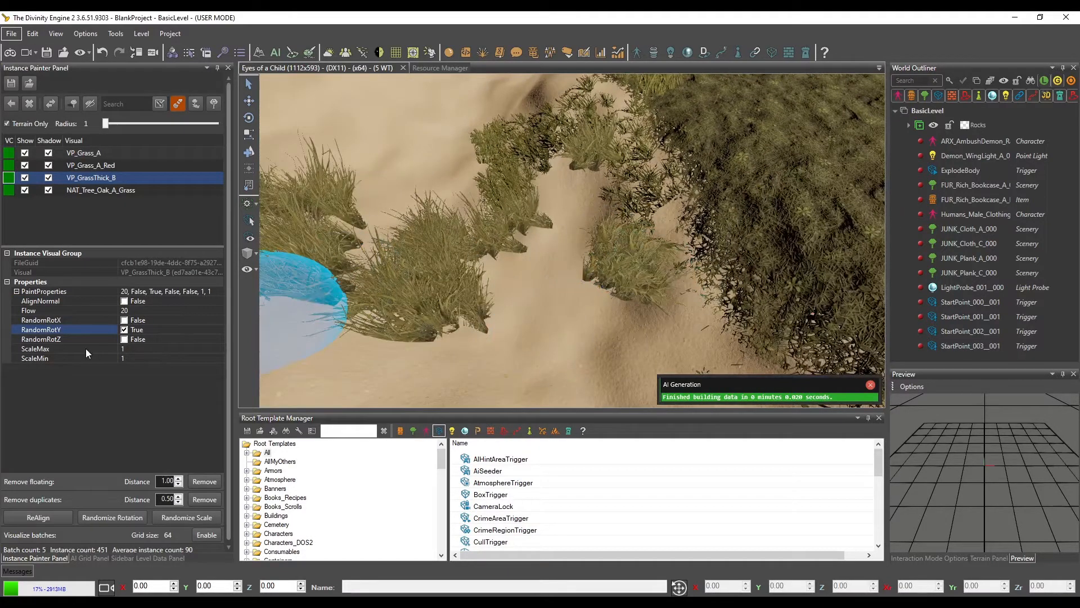
Set ScaleMin to 0.8 for VP_GrassThick_B and paint more clumps on the sand beside the mossy ground
{"action": "left_click", "coordinate": [138, 358]}
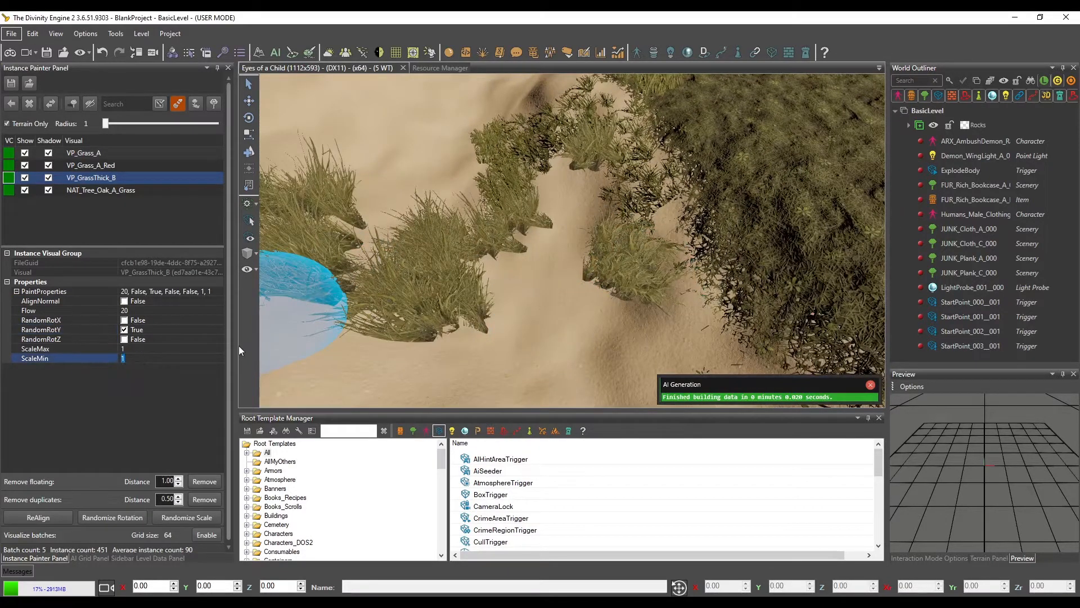
{"action": "type", "text": "0.8"}
{"action": "key", "text": "Return"}
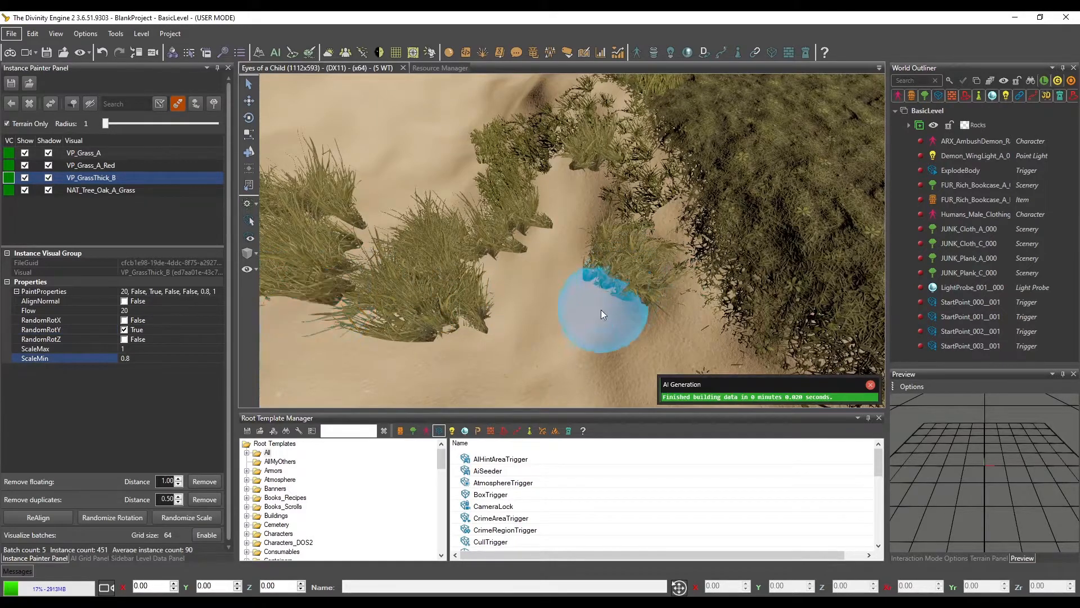
{"action": "mouse_move", "coordinate": [583, 316]}
{"action": "left_mouse_down"}
{"action": "mouse_move", "coordinate": [543, 292]}
{"action": "mouse_move", "coordinate": [564, 228]}
{"action": "mouse_move", "coordinate": [609, 218]}
{"action": "mouse_move", "coordinate": [700, 245]}
{"action": "mouse_move", "coordinate": [592, 281]}
{"action": "left_mouse_up"}
{"action": "key", "text": "d"}
{"action": "key", "text": "s"}
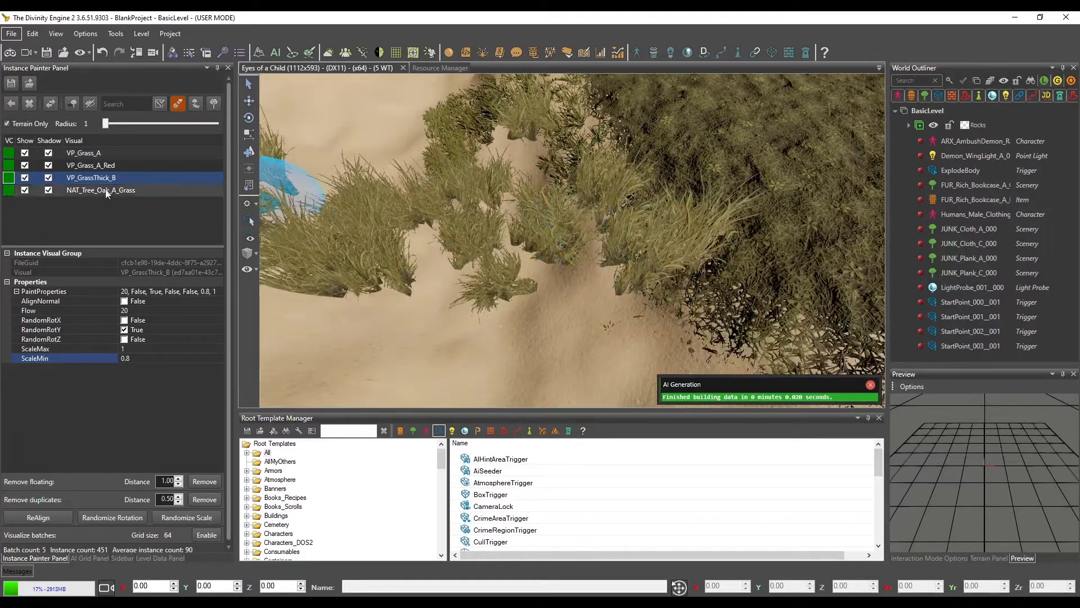
For VP_Grass_A, VP_Grass_A_Red and VP_GrassThick_B together, enable AlignNormal and RandomRotY, with Flow 60 and ScaleMin 0.8
{"action": "left_click", "coordinate": [76, 155], "text": "shift"}
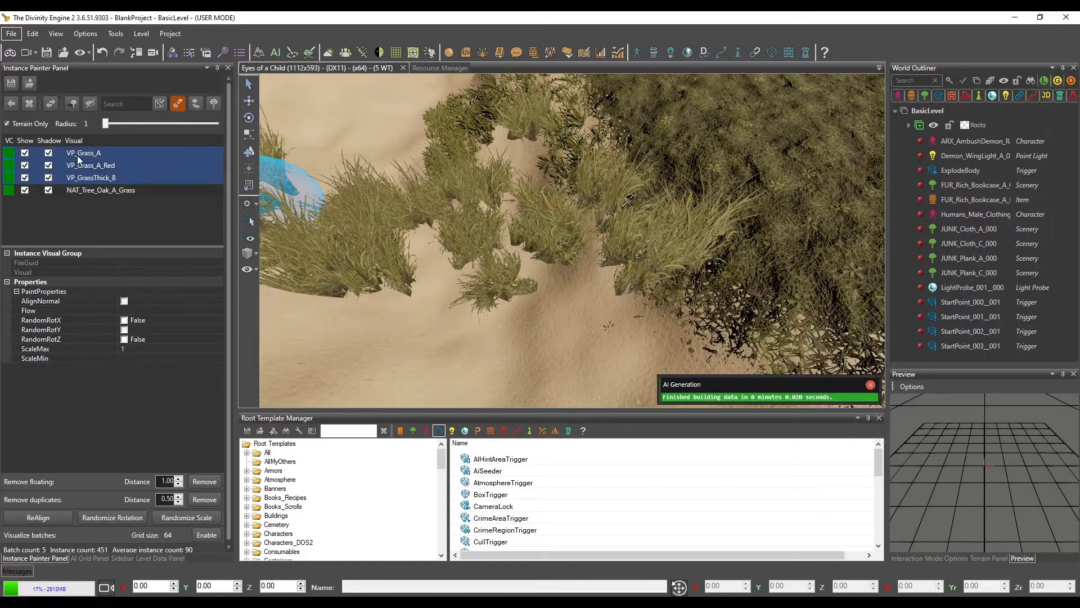
{"action": "left_click", "coordinate": [125, 301]}
{"action": "left_click", "coordinate": [153, 311]}
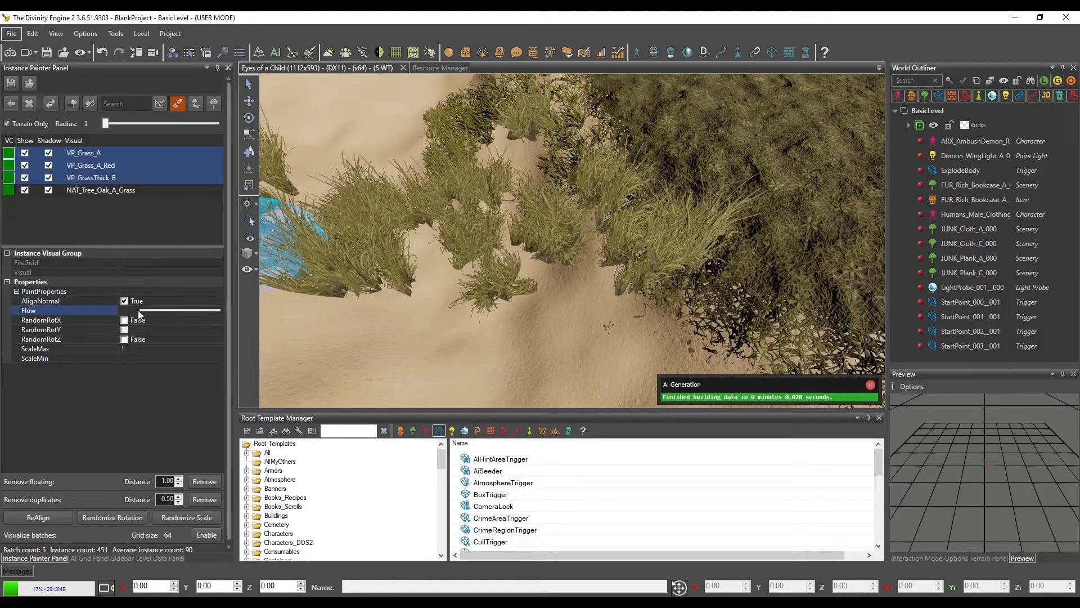
{"action": "left_click_drag", "start_coordinate": [139, 310], "coordinate": [186, 314]}
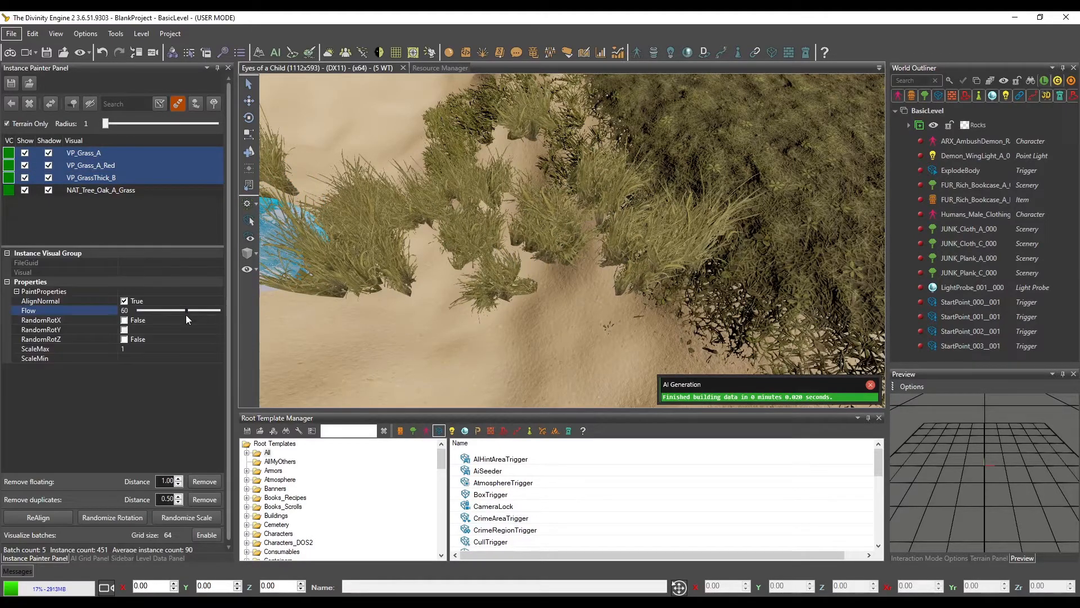
{"action": "left_click", "coordinate": [125, 330]}
{"action": "left_click", "coordinate": [130, 359]}
{"action": "type", "text": "0.8"}
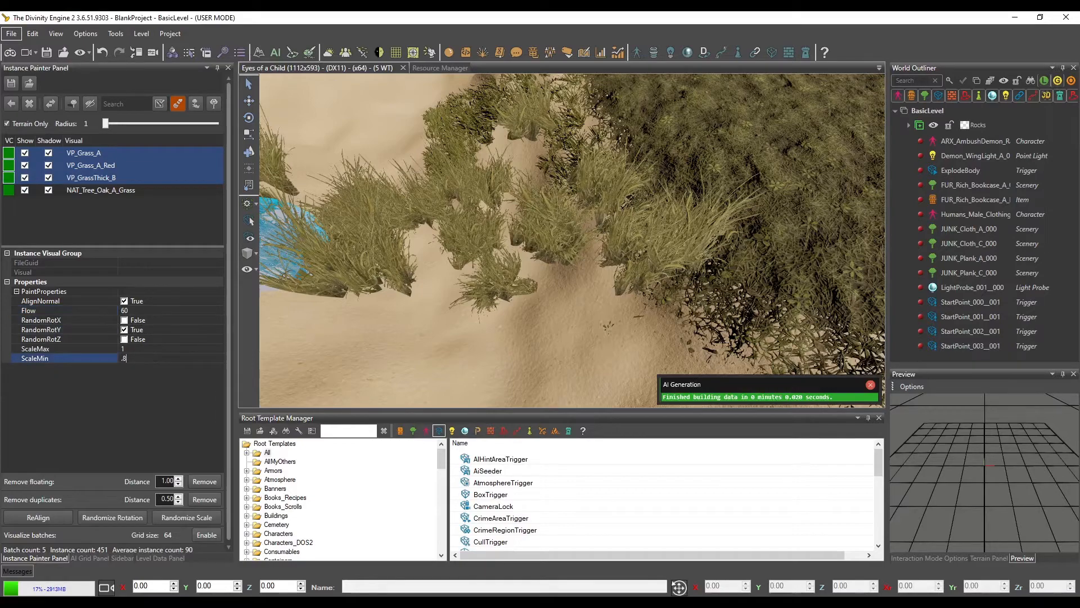
{"action": "type", "text": "d"}
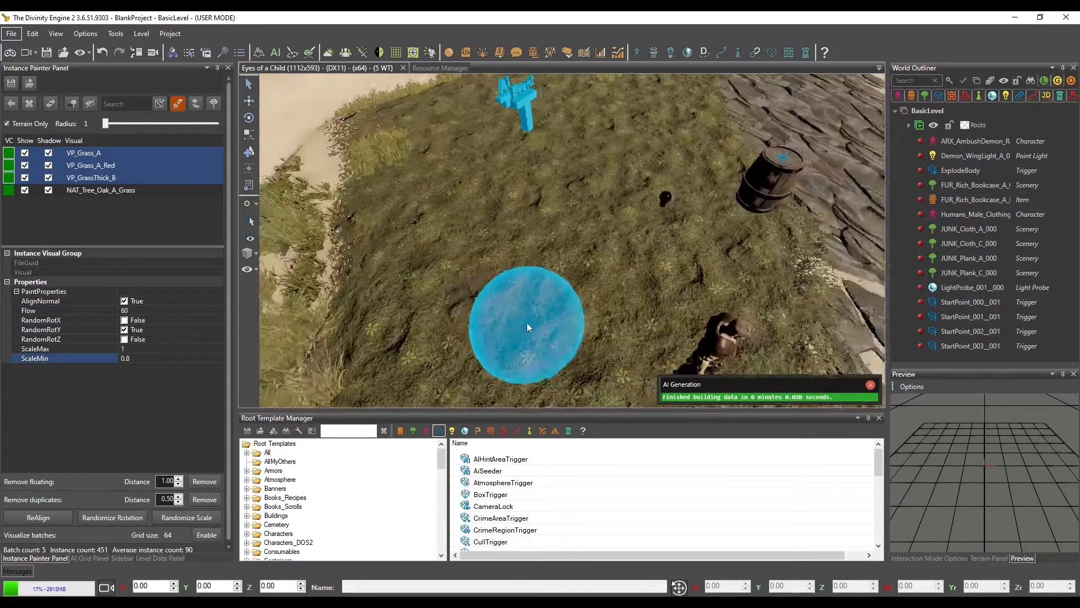
Paint the three mixed grass visuals over the mossy ground and onto the neighbouring sand
{"action": "left_click_drag", "start_coordinate": [484, 242], "coordinate": [421, 161]}
{"action": "key", "text": "a"}
{"action": "left_click_drag", "start_coordinate": [441, 197], "coordinate": [495, 332]}
{"action": "key", "text": "s"}
{"action": "mouse_move", "coordinate": [536, 277]}
{"action": "left_mouse_down"}
{"action": "mouse_move", "coordinate": [424, 261]}
{"action": "mouse_move", "coordinate": [309, 180]}
{"action": "mouse_move", "coordinate": [386, 243]}
{"action": "mouse_move", "coordinate": [471, 346]}
{"action": "mouse_move", "coordinate": [455, 316]}
{"action": "mouse_move", "coordinate": [530, 352]}
{"action": "mouse_move", "coordinate": [511, 335]}
{"action": "left_mouse_up"}
{"action": "key", "text": "a"}
{"action": "key", "text": "a"}
{"action": "key", "text": "a"}
{"action": "key", "text": "s"}
{"action": "key", "text": "s"}
{"action": "key", "text": "d"}
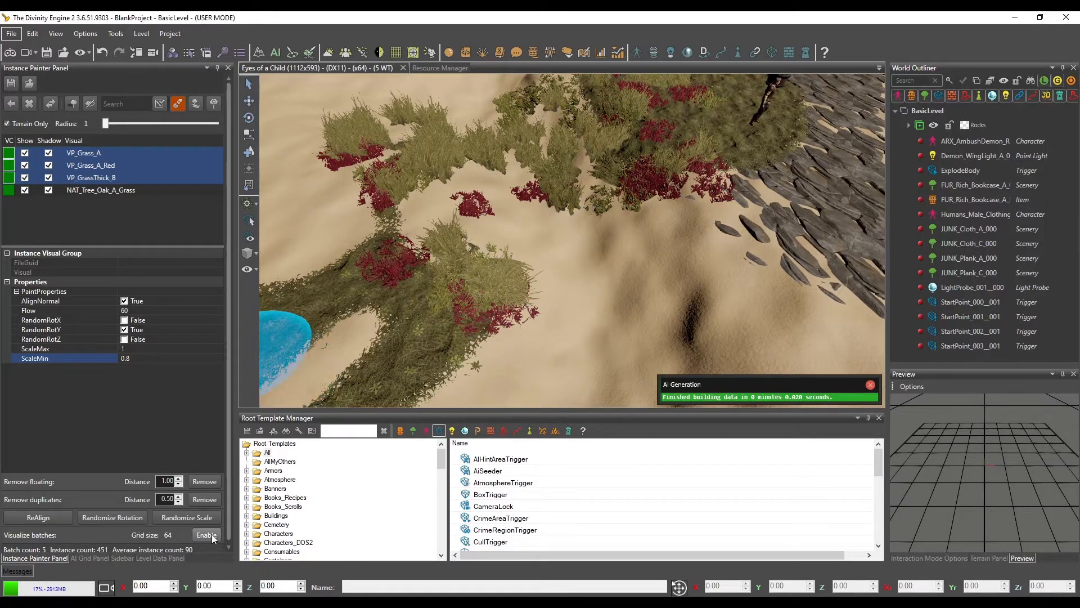
Visualize the instance batches and paint more of the mixed grasses outward across the open sand
{"action": "scroll", "coordinate": [599, 195], "scroll_direction": "down", "scroll_amount": 5}
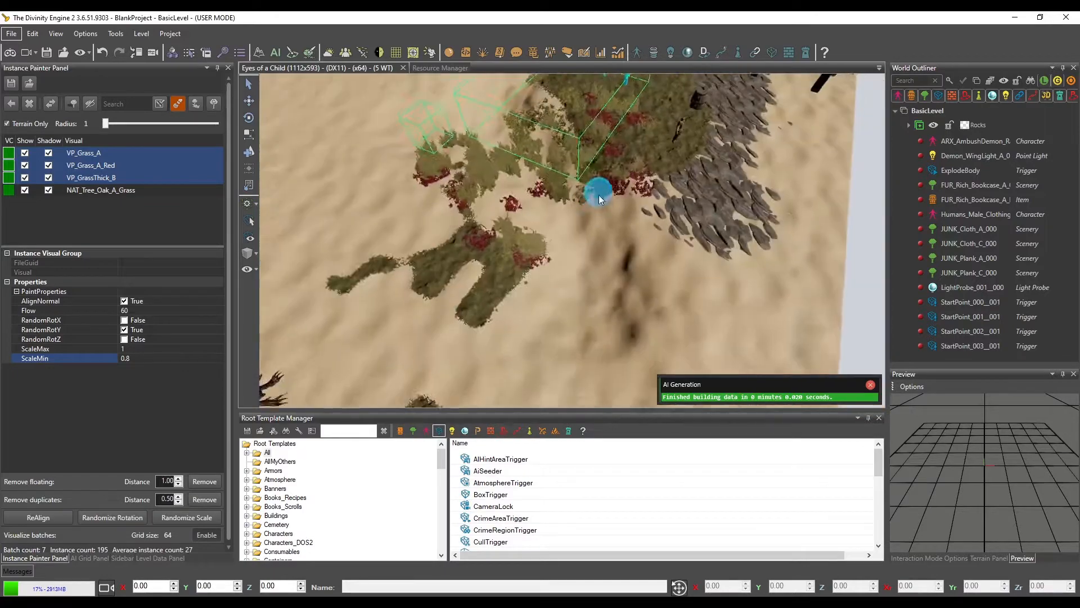
{"action": "middle_click_drag", "start_coordinate": [598, 195], "coordinate": [599, 208]}
{"action": "mouse_move", "coordinate": [518, 260]}
{"action": "left_mouse_down"}
{"action": "mouse_move", "coordinate": [617, 302]}
{"action": "mouse_move", "coordinate": [661, 292]}
{"action": "mouse_move", "coordinate": [592, 338]}
{"action": "mouse_move", "coordinate": [547, 297]}
{"action": "mouse_move", "coordinate": [448, 268]}
{"action": "mouse_move", "coordinate": [482, 292]}
{"action": "mouse_move", "coordinate": [488, 201]}
{"action": "mouse_move", "coordinate": [501, 209]}
{"action": "mouse_move", "coordinate": [574, 110]}
{"action": "mouse_move", "coordinate": [542, 165]}
{"action": "mouse_move", "coordinate": [462, 244]}
{"action": "left_mouse_up"}
{"action": "key", "text": "a"}
{"action": "key", "text": "w"}
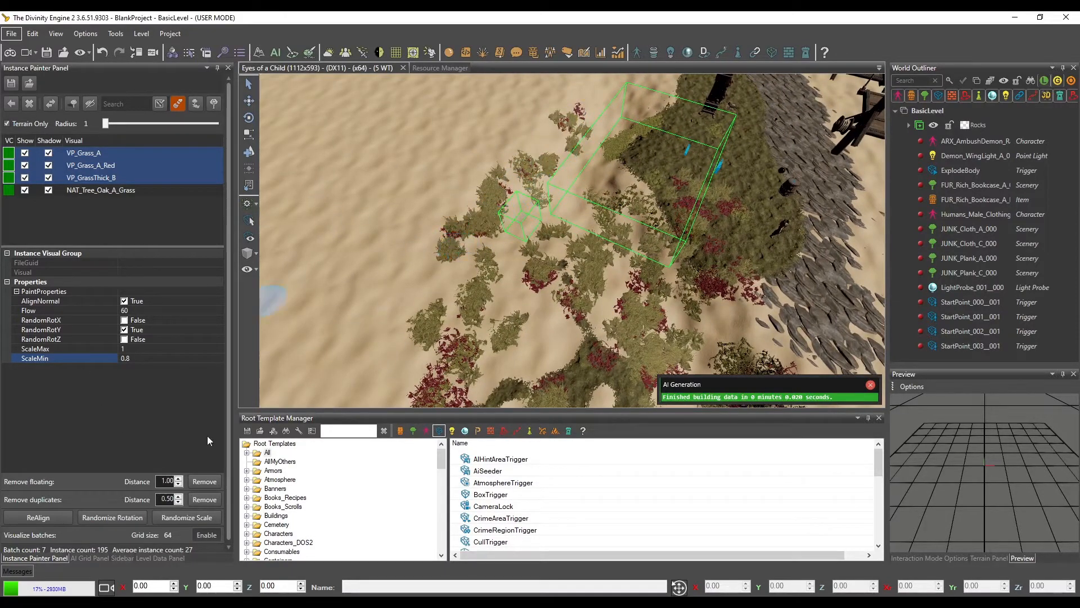
Turn the batch visualization off and on again, and return to painting mode
{"action": "left_click", "coordinate": [207, 533]}
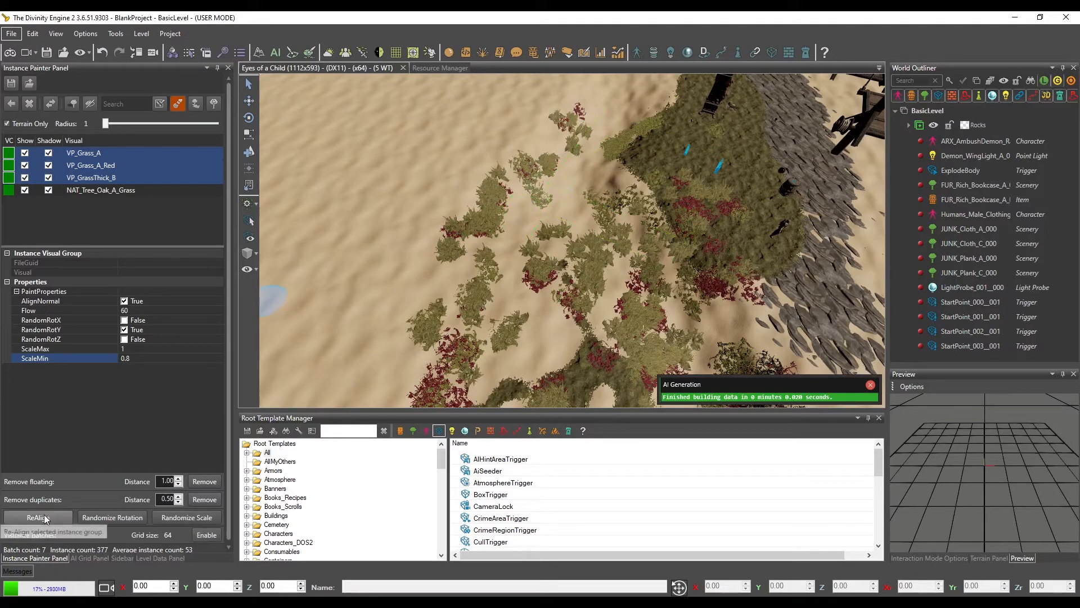
{"action": "left_click", "coordinate": [159, 103]}
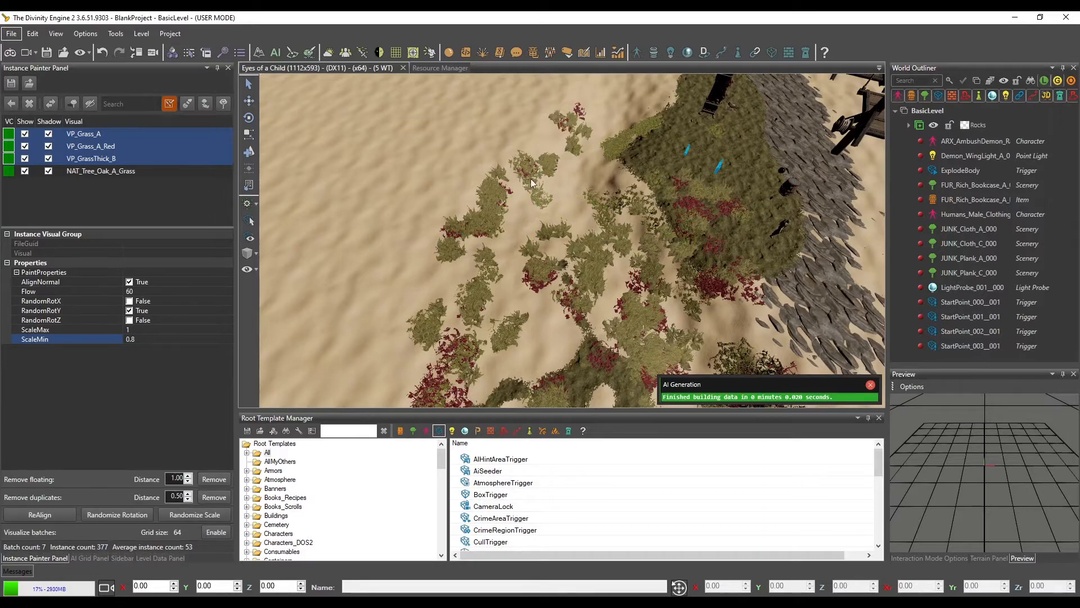
{"action": "left_click", "coordinate": [216, 532]}
{"action": "middle_click_drag", "start_coordinate": [622, 267], "coordinate": [611, 222]}
{"action": "left_click", "coordinate": [187, 103]}
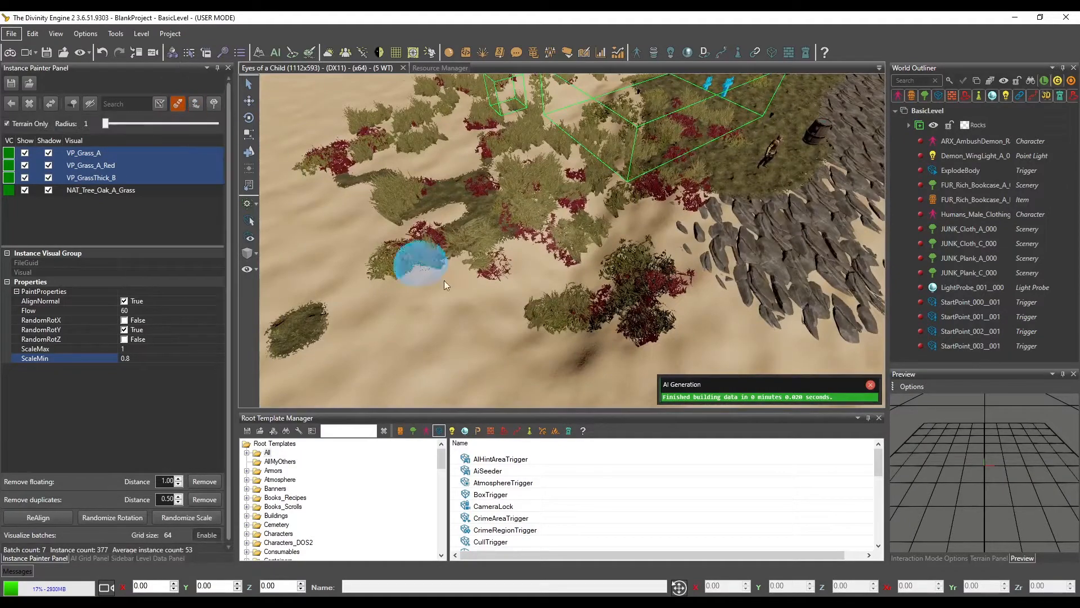
Paint the mixed green and red grasses along the sand below the rocks and around the character on the mossy ground
{"action": "left_click_drag", "start_coordinate": [444, 290], "coordinate": [424, 372]}
{"action": "mouse_move", "coordinate": [678, 280]}
{"action": "middle_mouse_down"}
{"action": "mouse_move", "coordinate": [482, 288]}
{"action": "mouse_move", "coordinate": [458, 278]}
{"action": "mouse_move", "coordinate": [426, 304]}
{"action": "mouse_move", "coordinate": [471, 269]}
{"action": "middle_mouse_up"}
{"action": "scroll", "coordinate": [473, 269], "scroll_direction": "down", "scroll_amount": 3}
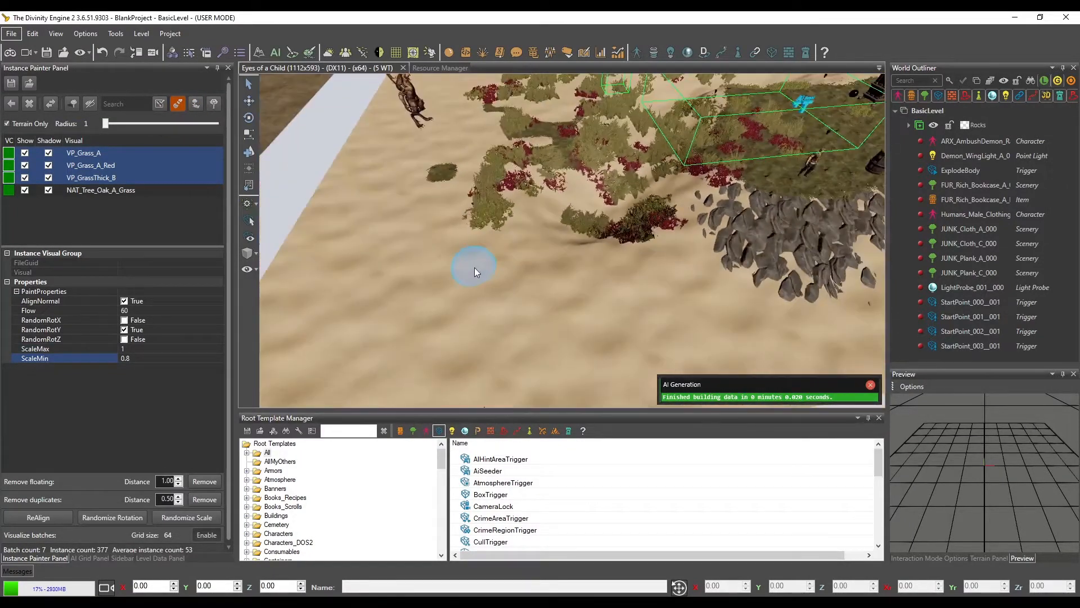
{"action": "left_click", "coordinate": [486, 266]}
{"action": "mouse_move", "coordinate": [489, 263]}
{"action": "left_mouse_down"}
{"action": "mouse_move", "coordinate": [595, 262]}
{"action": "mouse_move", "coordinate": [764, 292]}
{"action": "left_mouse_up"}
{"action": "mouse_move", "coordinate": [764, 292]}
{"action": "middle_mouse_down"}
{"action": "mouse_move", "coordinate": [722, 294]}
{"action": "mouse_move", "coordinate": [655, 210]}
{"action": "middle_mouse_up"}
{"action": "mouse_move", "coordinate": [652, 207]}
{"action": "left_mouse_down"}
{"action": "mouse_move", "coordinate": [654, 176]}
{"action": "mouse_move", "coordinate": [581, 190]}
{"action": "left_mouse_up"}
{"action": "middle_click_drag", "start_coordinate": [581, 190], "coordinate": [556, 208]}
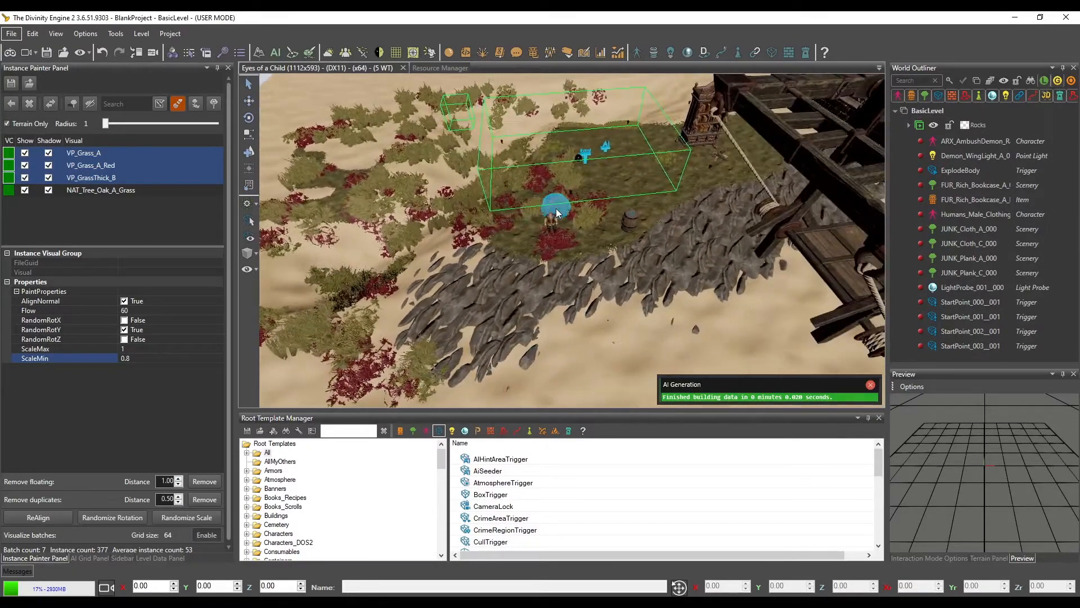
{"action": "left_click_drag", "start_coordinate": [556, 208], "coordinate": [689, 209]}
{"action": "middle_click_drag", "start_coordinate": [689, 209], "coordinate": [639, 239]}
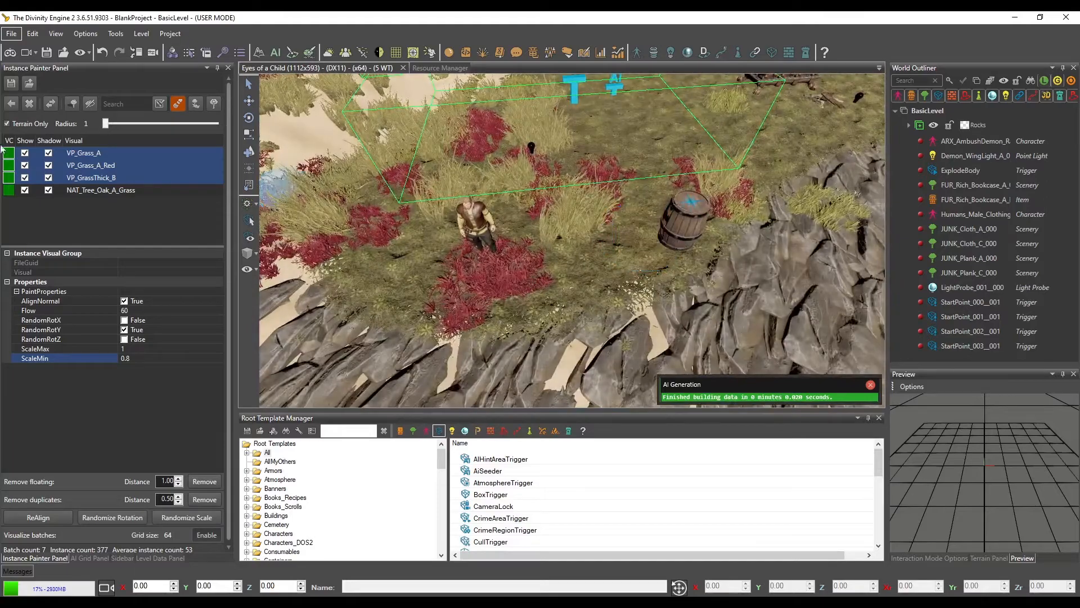
Place a NAT_Tree_Oak_A_Grass tree on the mossy ground beside the barrel
{"action": "left_click", "coordinate": [101, 189]}
{"action": "left_click", "coordinate": [626, 215]}
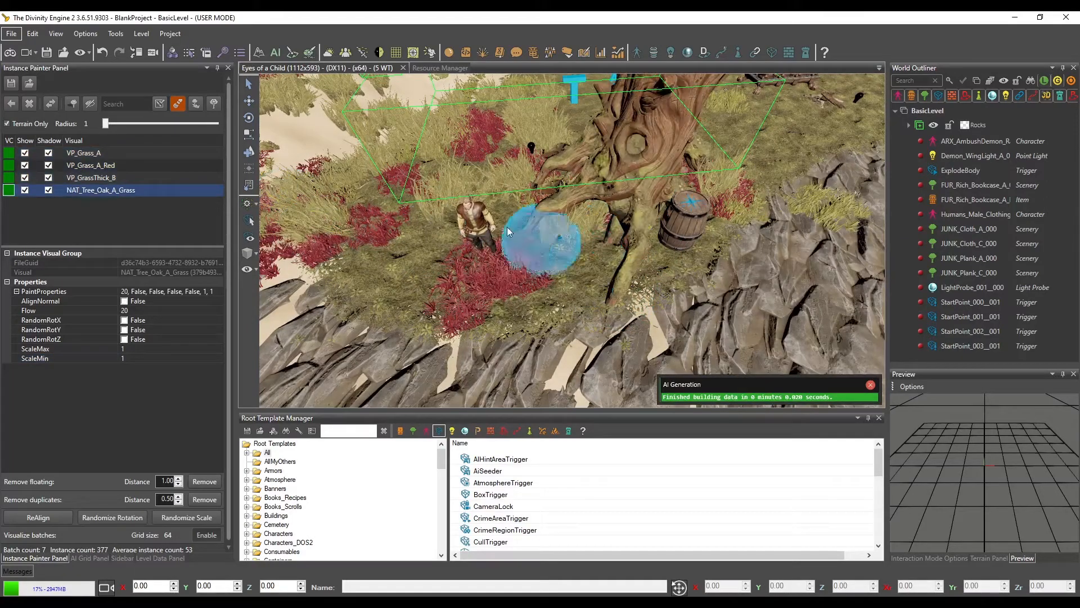
{"action": "middle_click_drag", "start_coordinate": [478, 219], "coordinate": [497, 231]}
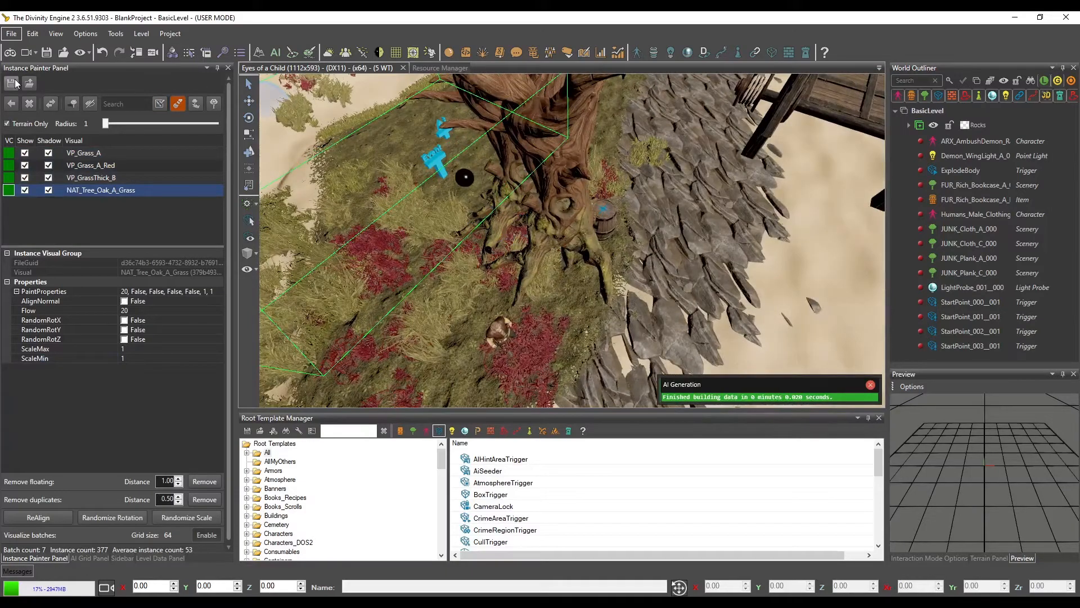
Switch to game mode, saving the unsaved instances, and look over the painted grass and the tree
{"action": "left_click", "coordinate": [11, 49]}
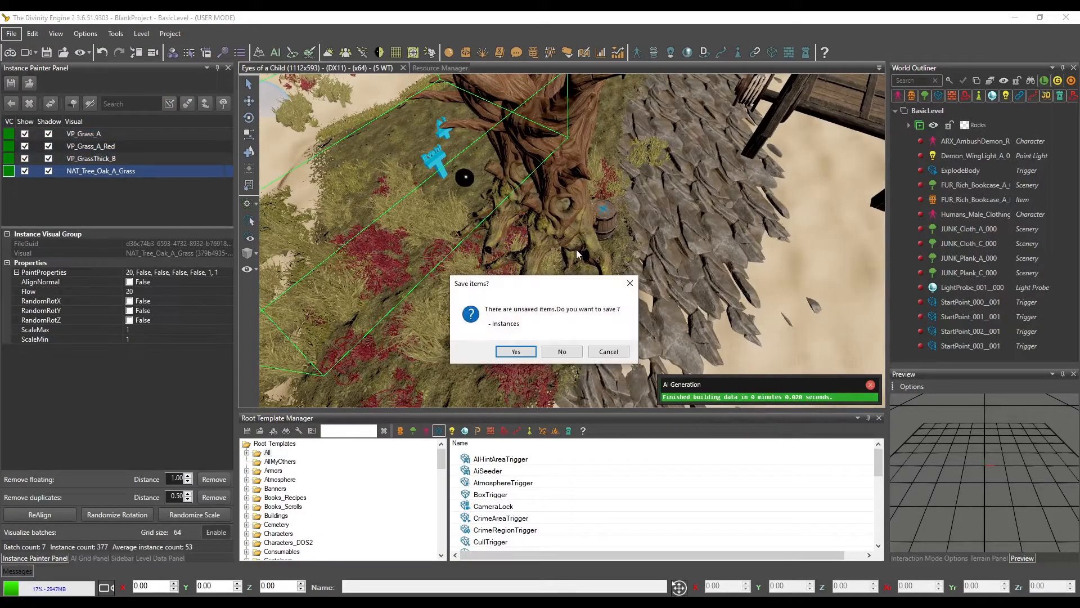
{"action": "left_click", "coordinate": [516, 352]}
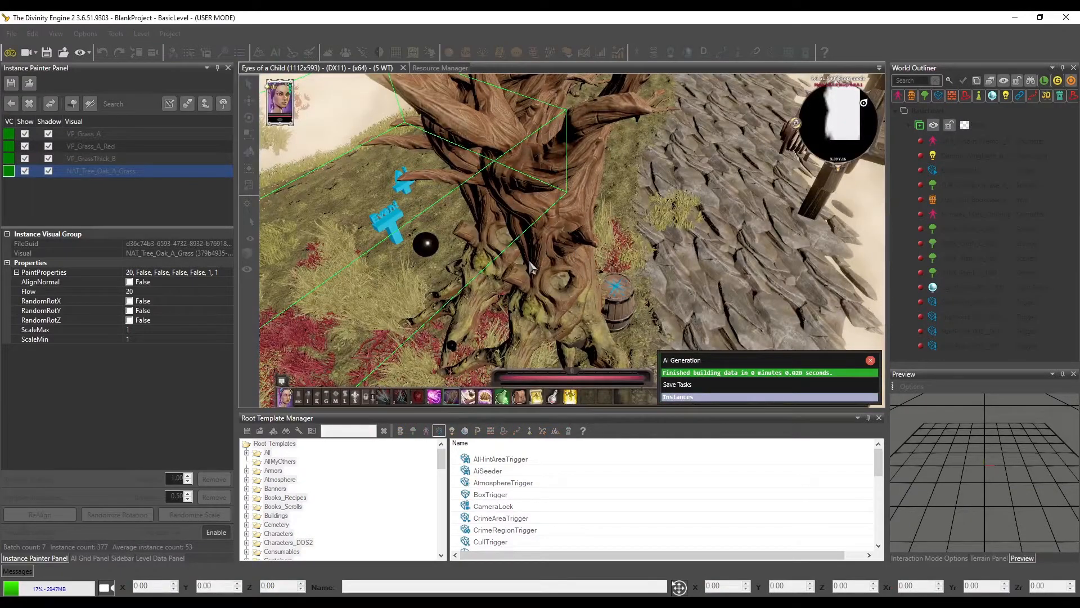
{"action": "middle_click_drag", "start_coordinate": [460, 252], "coordinate": [510, 269]}
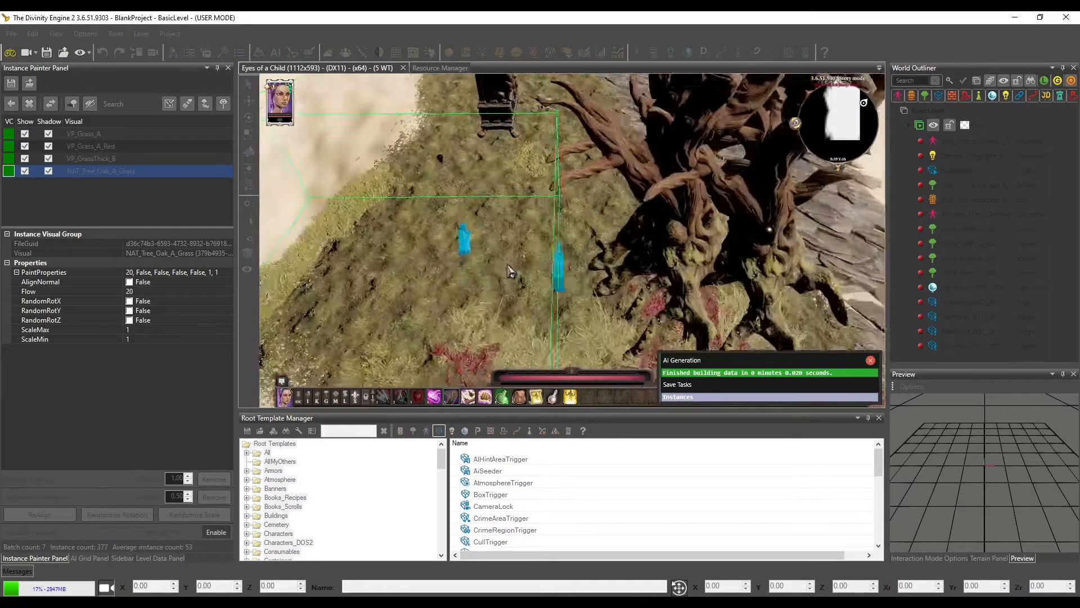
{"action": "scroll", "coordinate": [510, 269], "scroll_direction": "down", "scroll_amount": 5}
{"action": "middle_click_drag", "start_coordinate": [630, 346], "coordinate": [586, 323]}
{"action": "scroll", "coordinate": [586, 323], "scroll_direction": "up", "scroll_amount": 4}
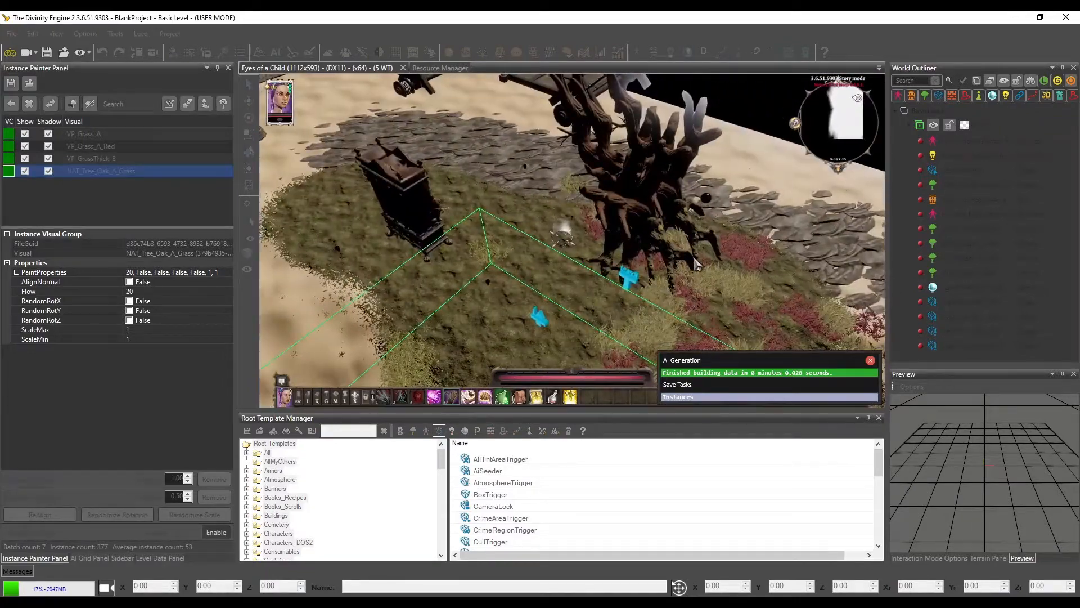
Walk the player character around the oak tree to test movement past it
{"action": "middle_click_drag", "start_coordinate": [561, 223], "coordinate": [625, 266]}
{"action": "left_click", "coordinate": [761, 286]}
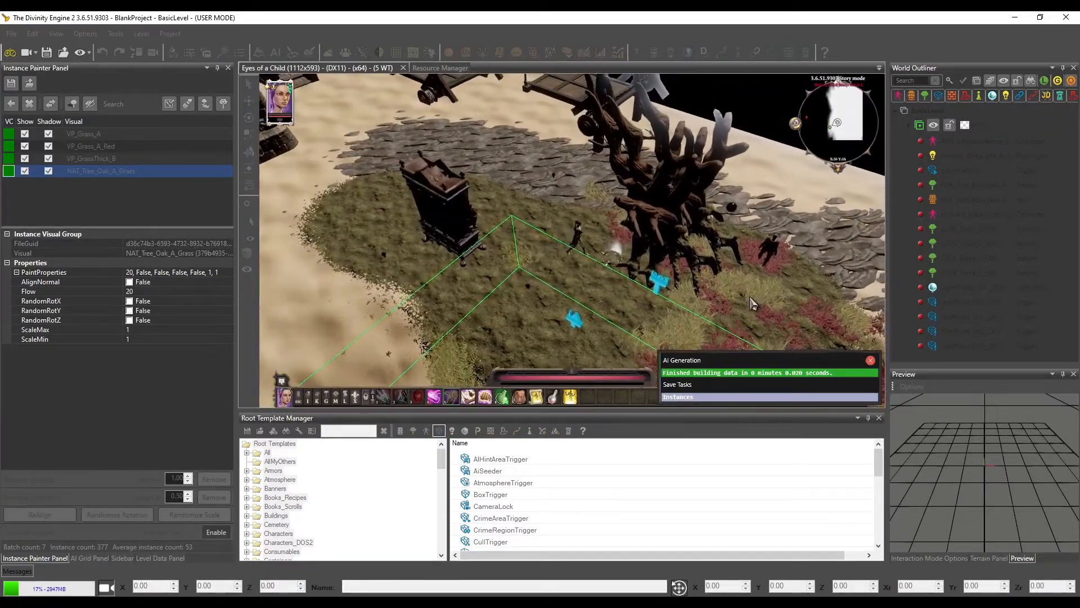
{"action": "middle_click_drag", "start_coordinate": [529, 189], "coordinate": [613, 270]}
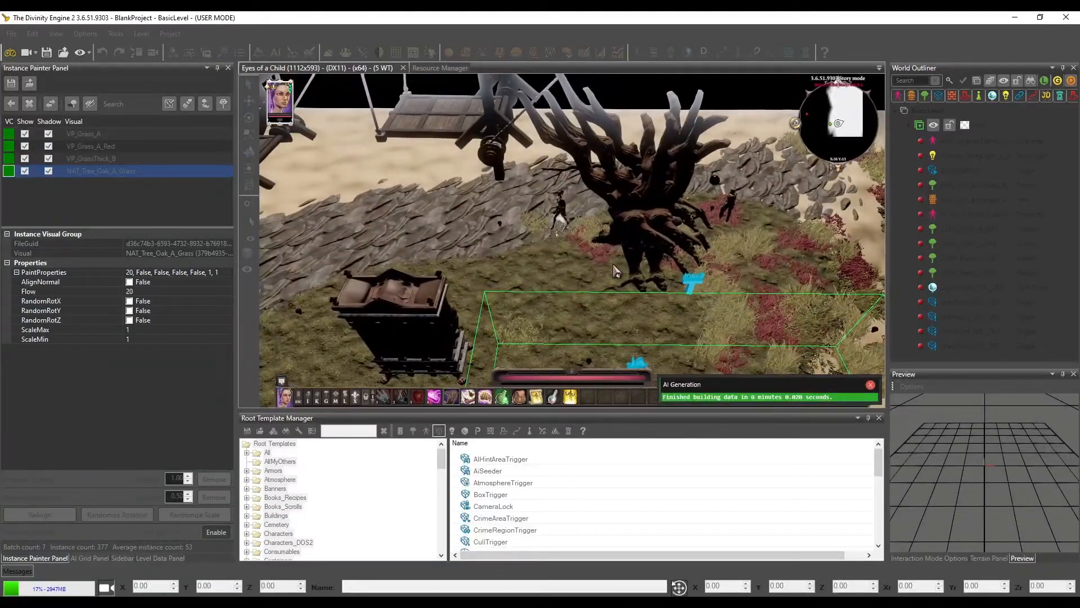
{"action": "left_click", "coordinate": [533, 262]}
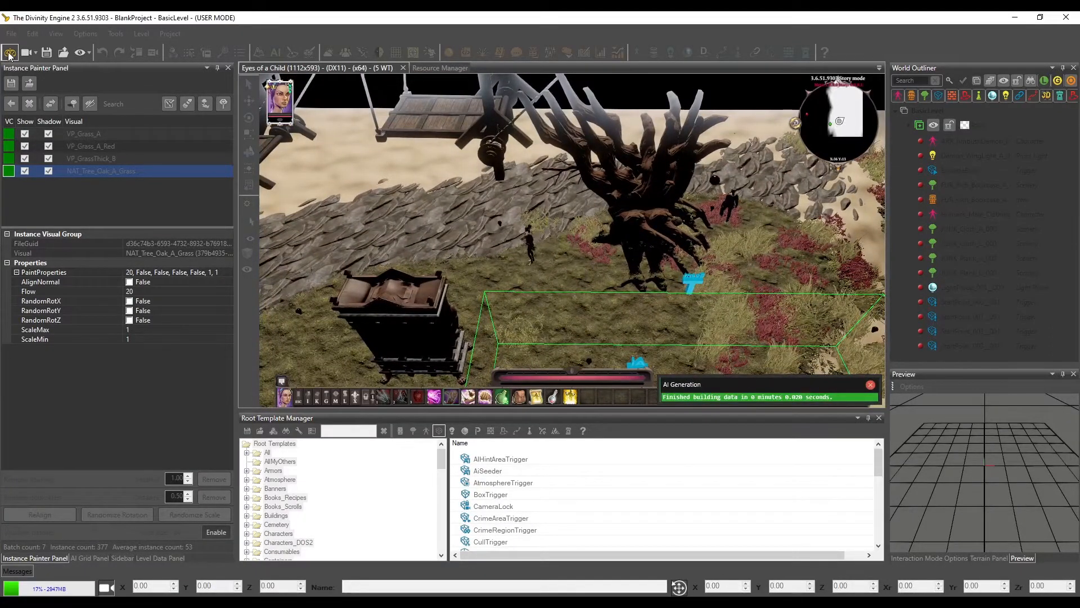
Leave game mode and view the whole planted area in the editor
{"action": "left_click", "coordinate": [10, 53]}
{"action": "scroll", "coordinate": [574, 251], "scroll_direction": "down", "scroll_amount": 3}
{"action": "middle_click_drag", "start_coordinate": [574, 251], "coordinate": [557, 237]}
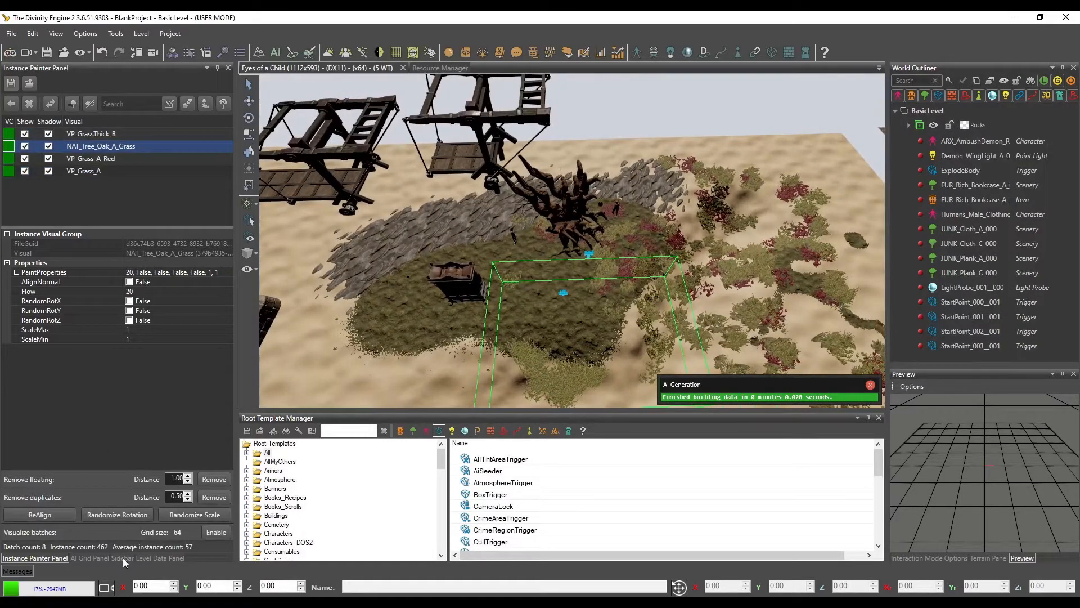
Generate the level's AI grid, vision grid, material grid and navigation portals, and check the grid around the oak tree
{"action": "left_click", "coordinate": [90, 558]}
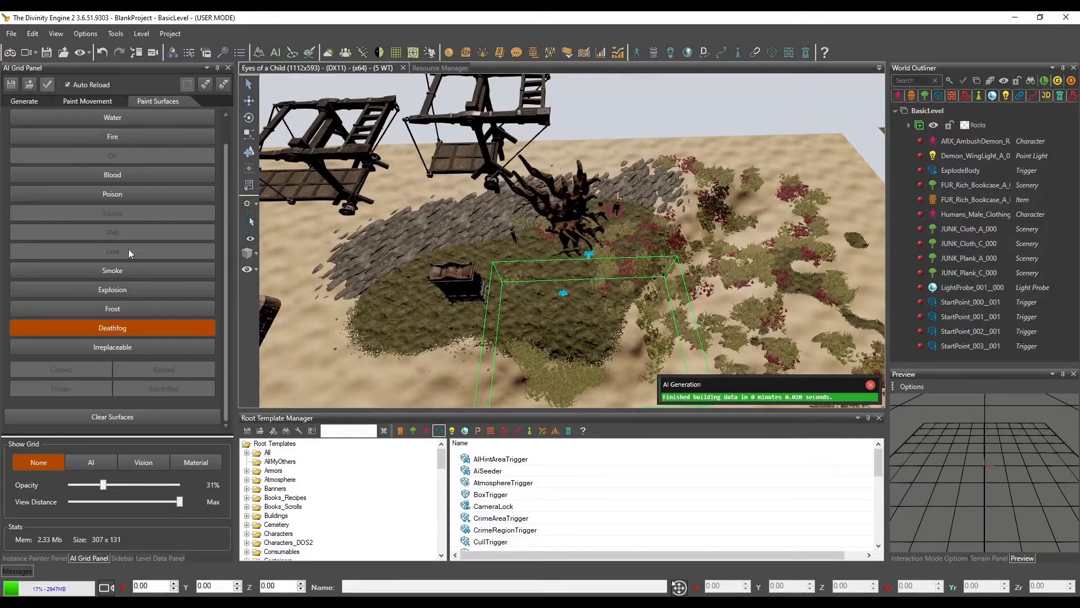
{"action": "left_click", "coordinate": [29, 101]}
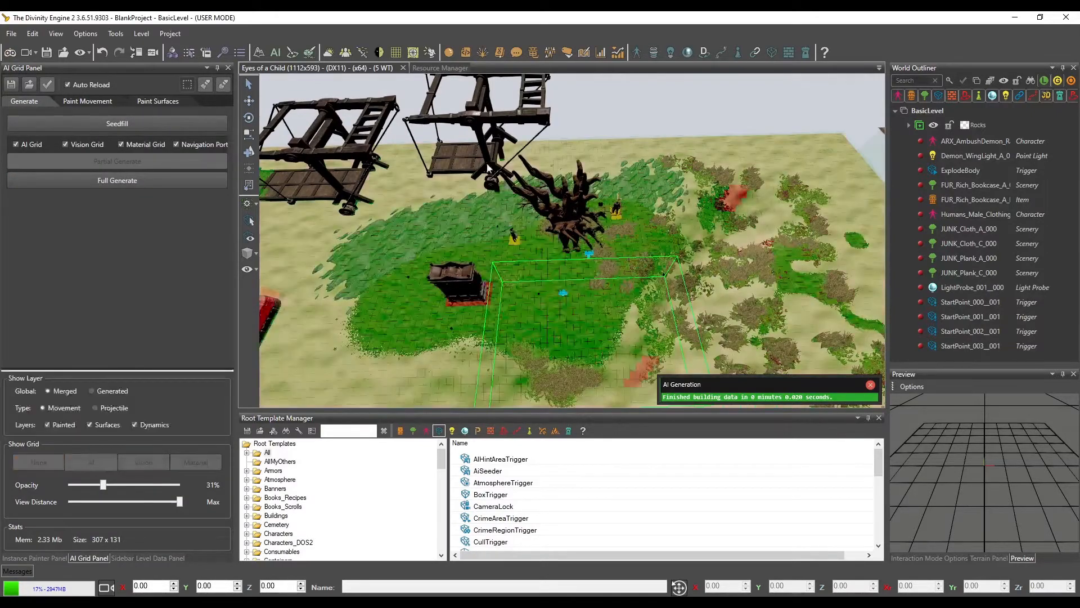
{"action": "left_click", "coordinate": [118, 162]}
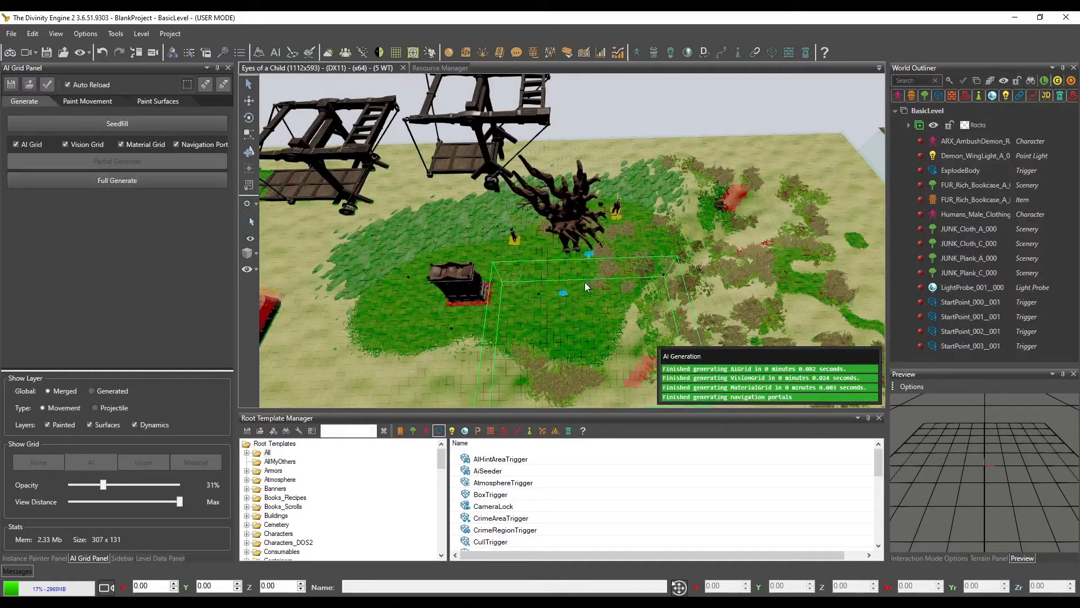
{"action": "scroll", "coordinate": [599, 281], "scroll_direction": "up", "scroll_amount": 5}
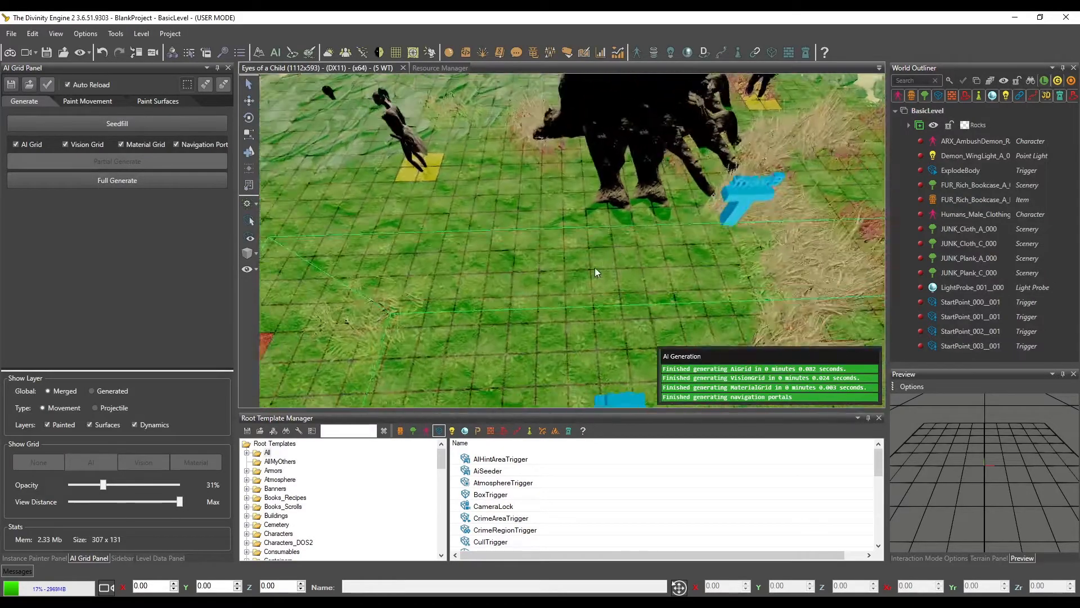
{"action": "mouse_move", "coordinate": [595, 268]}
{"action": "middle_mouse_down"}
{"action": "mouse_move", "coordinate": [613, 254]}
{"action": "mouse_move", "coordinate": [596, 263]}
{"action": "mouse_move", "coordinate": [607, 257]}
{"action": "mouse_move", "coordinate": [535, 184]}
{"action": "middle_mouse_up"}
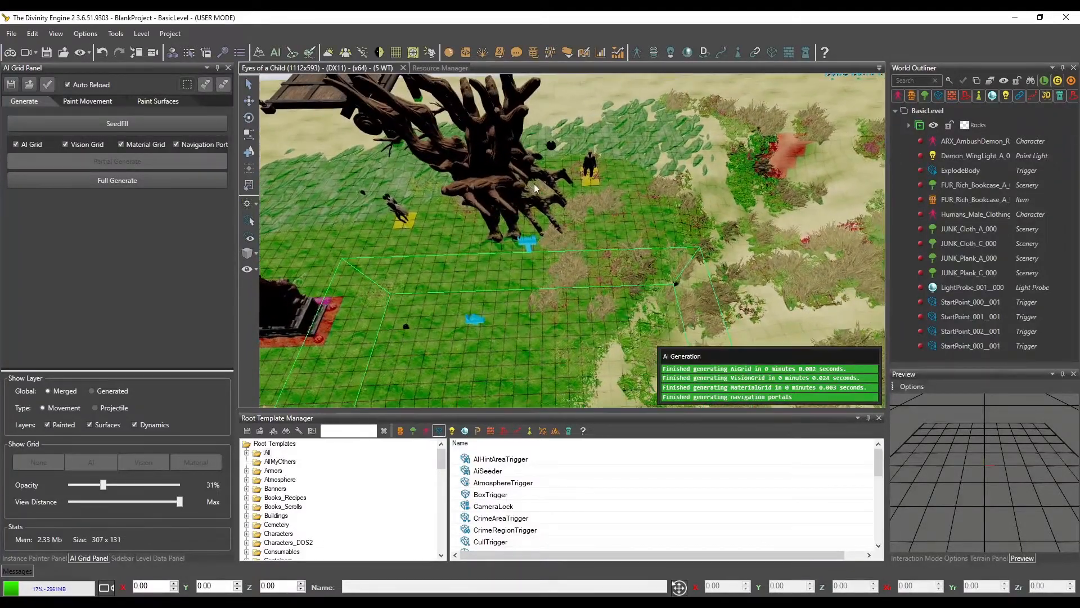
{"action": "middle_click_drag", "start_coordinate": [443, 278], "coordinate": [431, 274]}
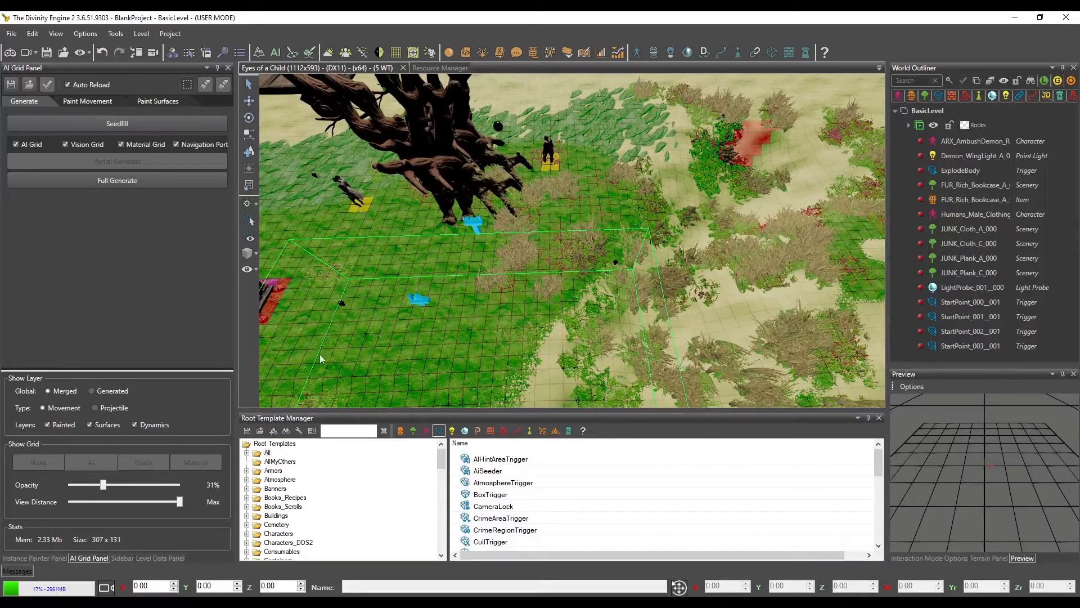
Search the scenery root templates for "tree", preview a few ancestor trees, and select NAT_ORI_Tree_Birch_A
{"action": "left_click", "coordinate": [414, 431]}
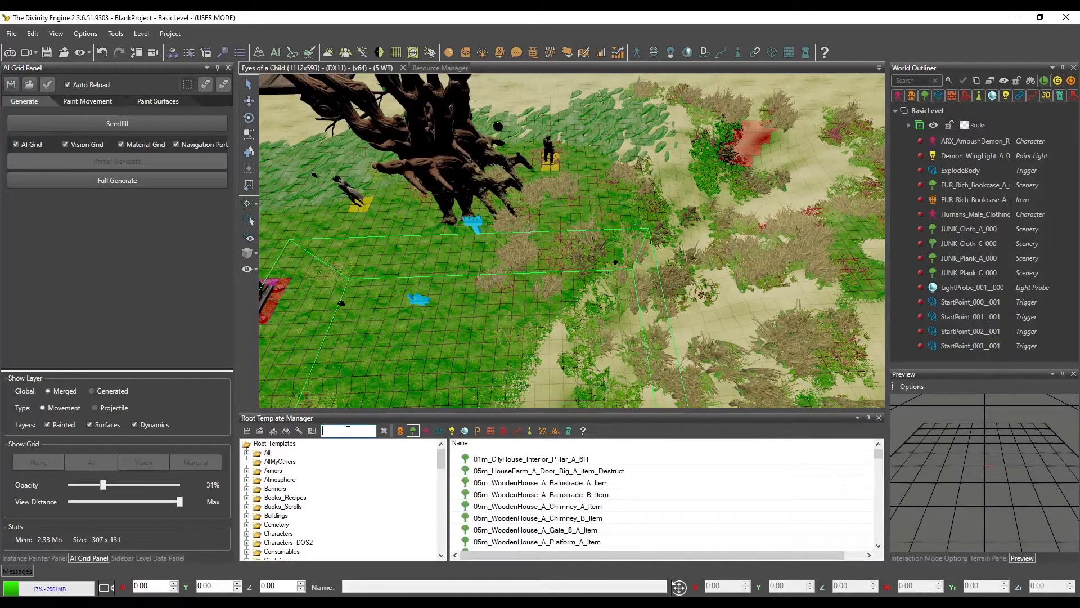
{"action": "type", "text": "tree"}
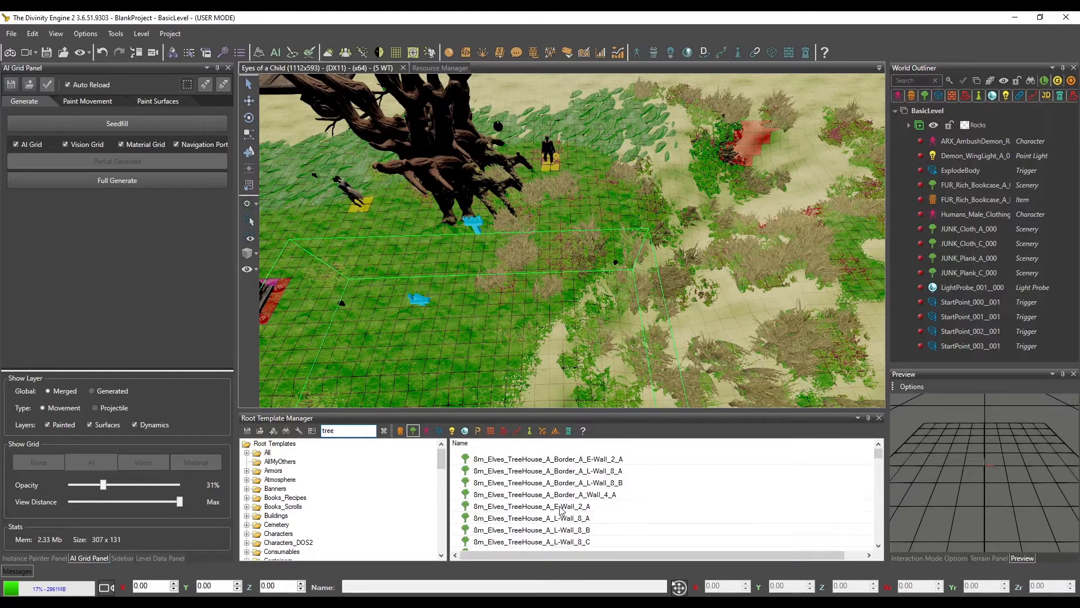
{"action": "scroll", "coordinate": [561, 510], "scroll_direction": "down", "scroll_amount": 5}
{"action": "scroll", "coordinate": [561, 509], "scroll_direction": "down", "scroll_amount": 5}
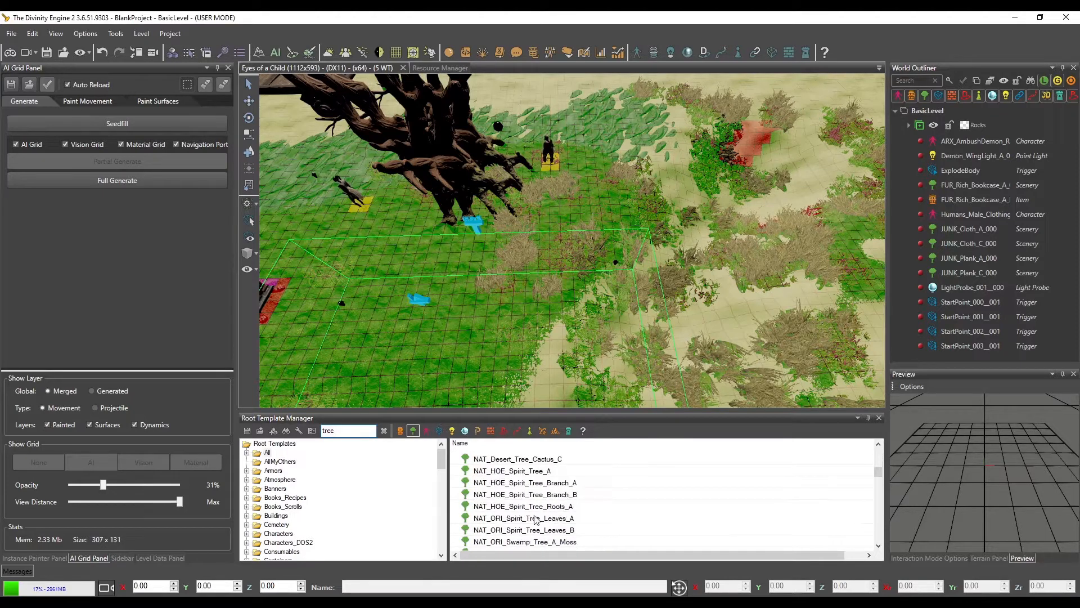
{"action": "left_click", "coordinate": [562, 517]}
{"action": "scroll", "coordinate": [569, 505], "scroll_direction": "down", "scroll_amount": 3}
{"action": "left_click", "coordinate": [571, 518]}
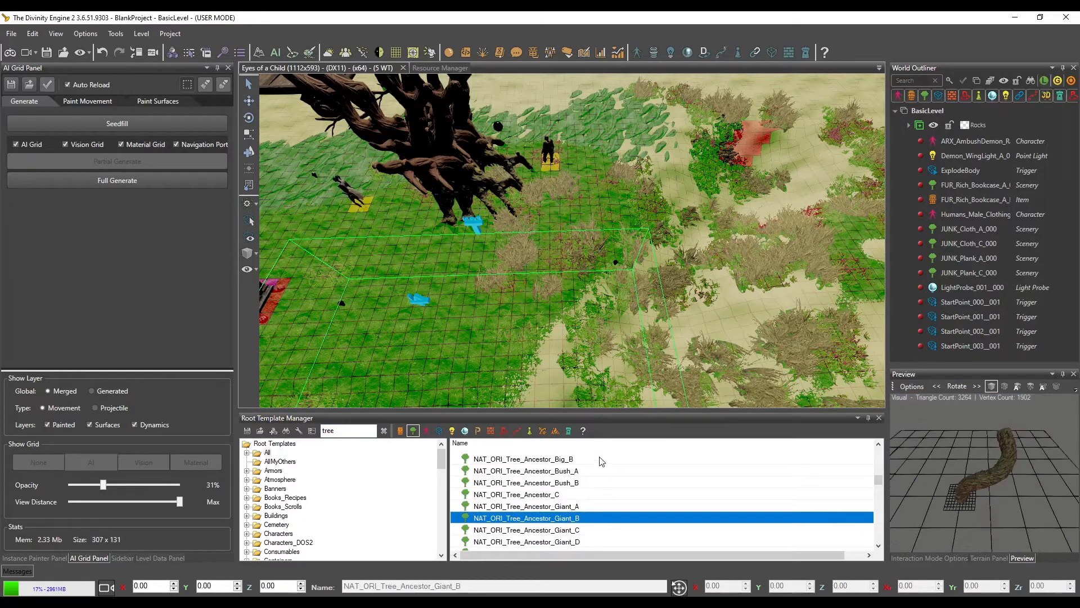
{"action": "scroll", "coordinate": [540, 483], "scroll_direction": "down", "scroll_amount": 2}
{"action": "left_click", "coordinate": [554, 518]}
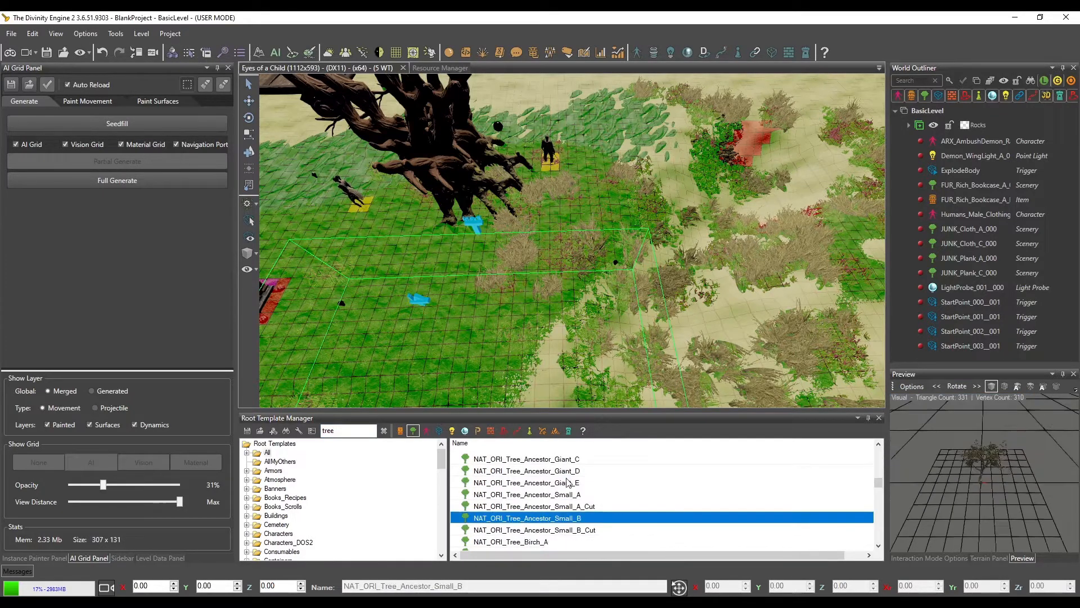
{"action": "left_click", "coordinate": [529, 541]}
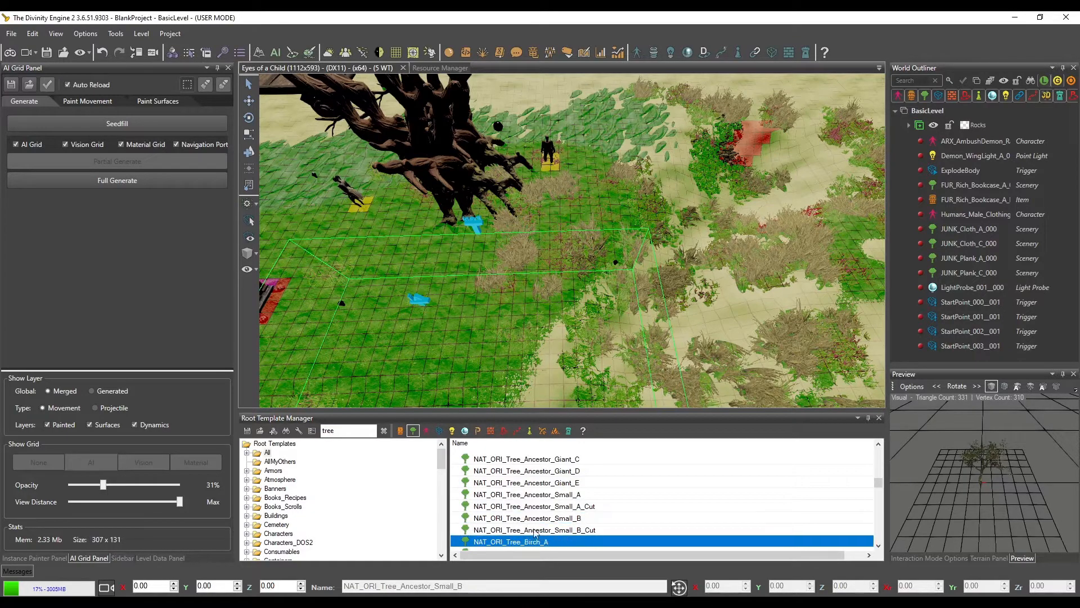
Place several birch trees on the grass in front of the large oak tree
{"action": "left_click", "coordinate": [247, 153]}
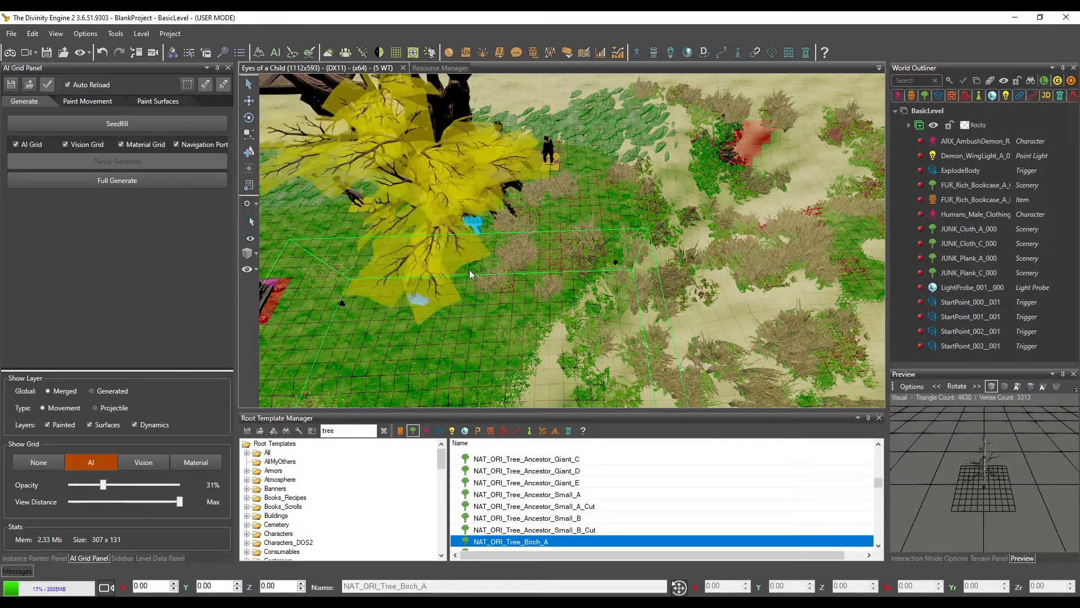
{"action": "left_click", "coordinate": [525, 325]}
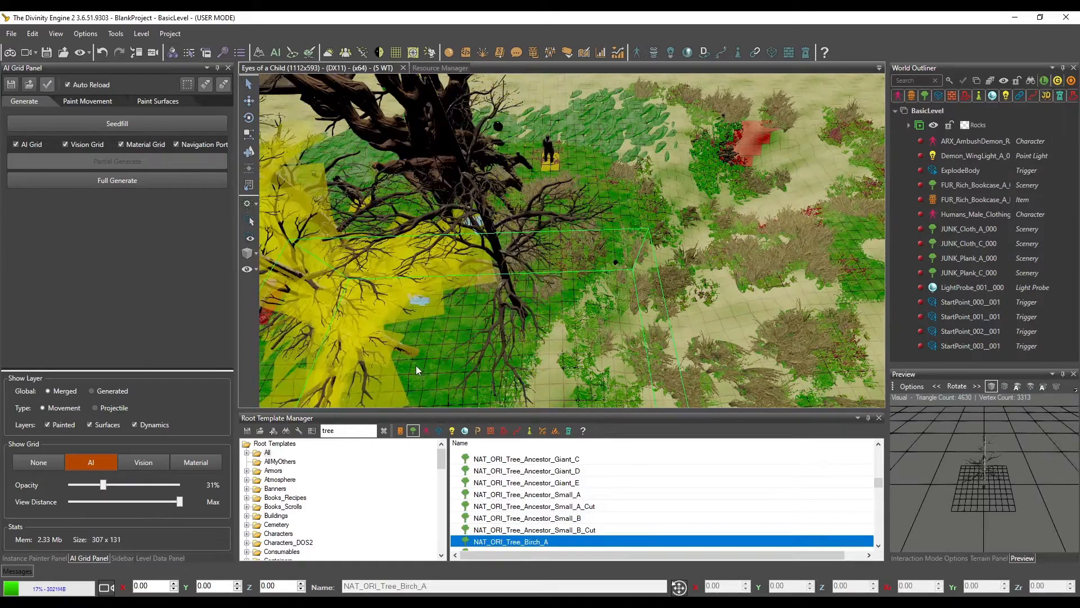
{"action": "scroll", "coordinate": [496, 330], "scroll_direction": "down", "scroll_amount": 5}
{"action": "middle_click_drag", "start_coordinate": [497, 330], "coordinate": [508, 332]}
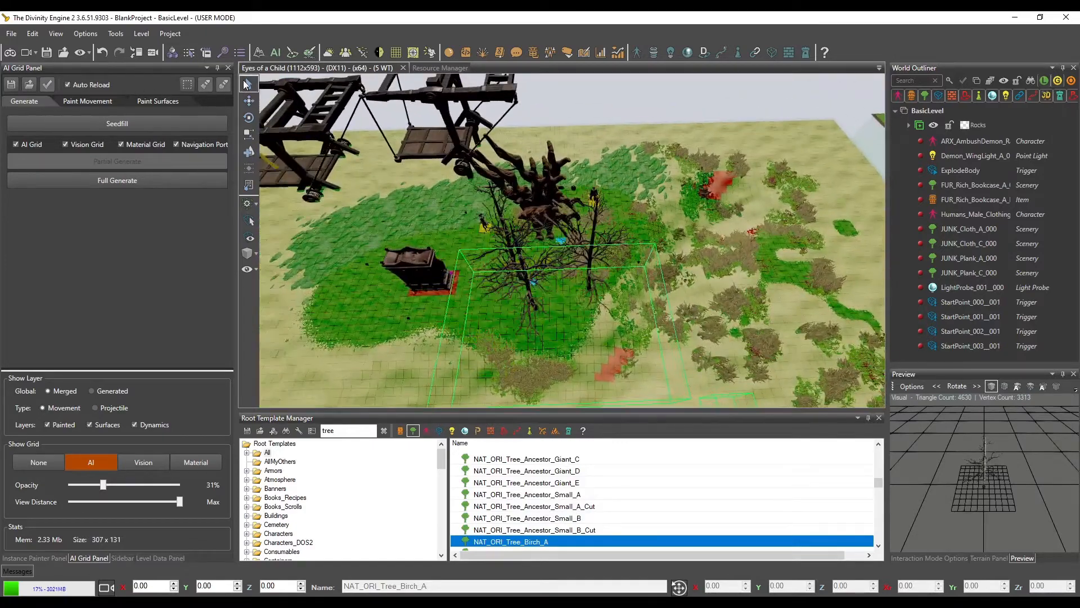
Partially regenerate the AI grid for the area around the birches, and inspect the grid around their trunks and the oak
{"action": "left_click", "coordinate": [187, 84]}
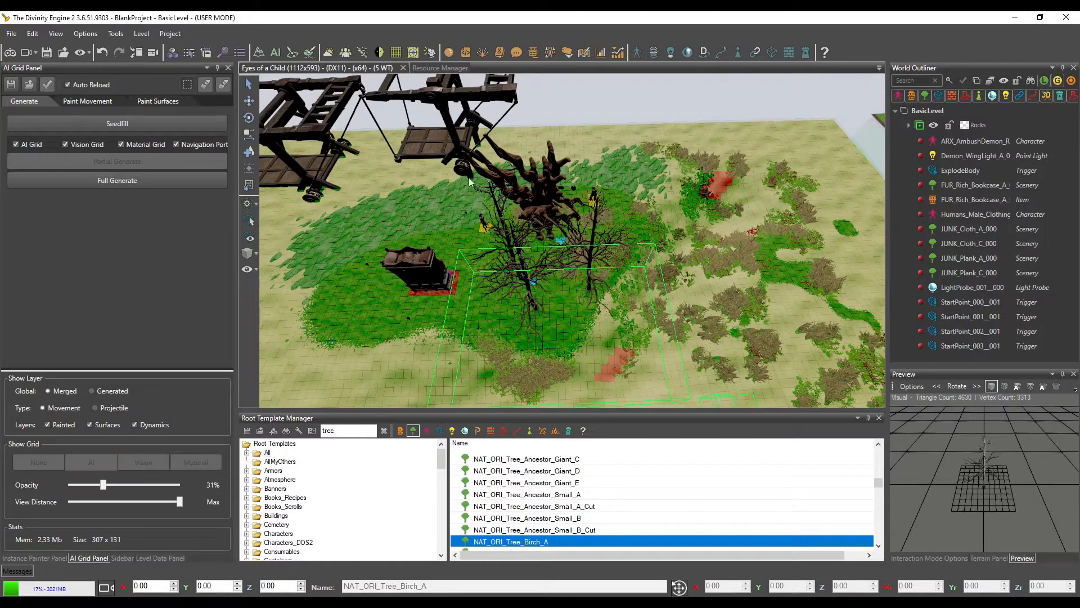
{"action": "left_click_drag", "start_coordinate": [438, 179], "coordinate": [677, 376]}
{"action": "left_click", "coordinate": [138, 162]}
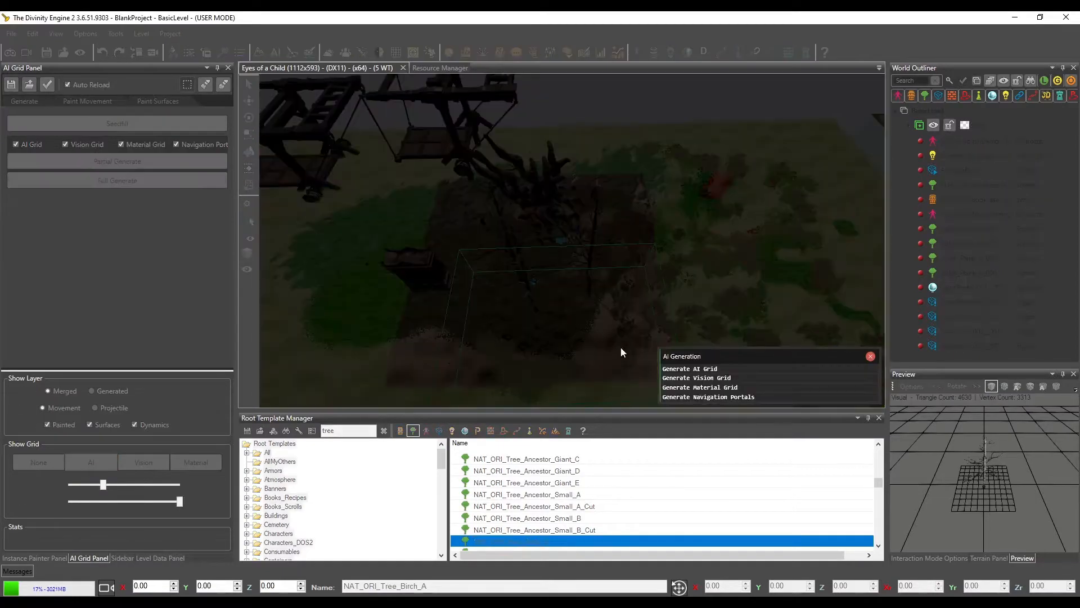
{"action": "scroll", "coordinate": [554, 321], "scroll_direction": "up", "scroll_amount": 8}
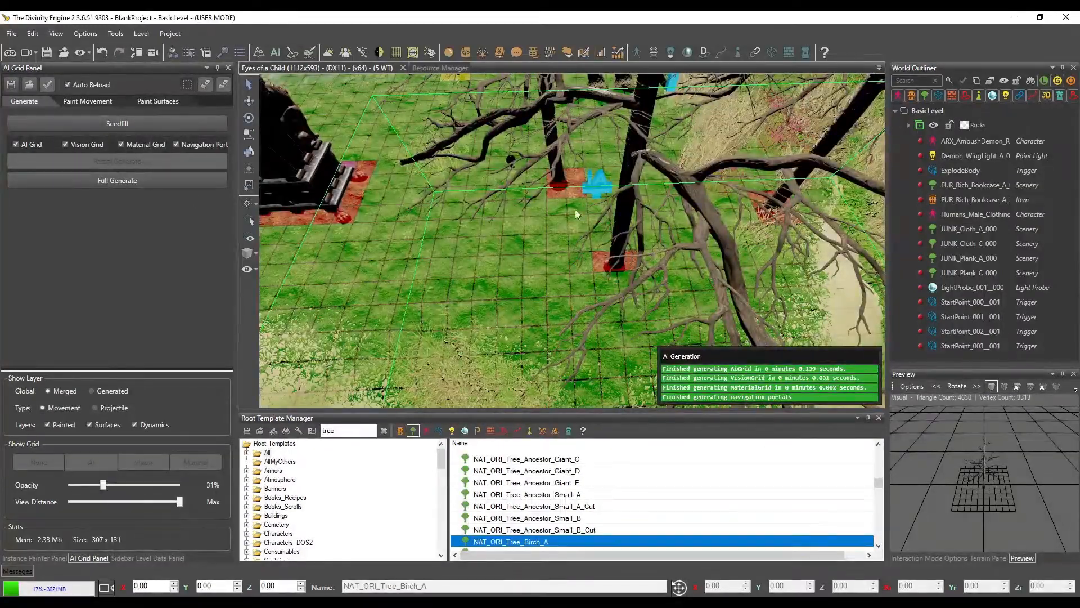
{"action": "middle_click_drag", "start_coordinate": [701, 279], "coordinate": [679, 277]}
{"action": "middle_click_drag", "start_coordinate": [616, 236], "coordinate": [575, 282]}
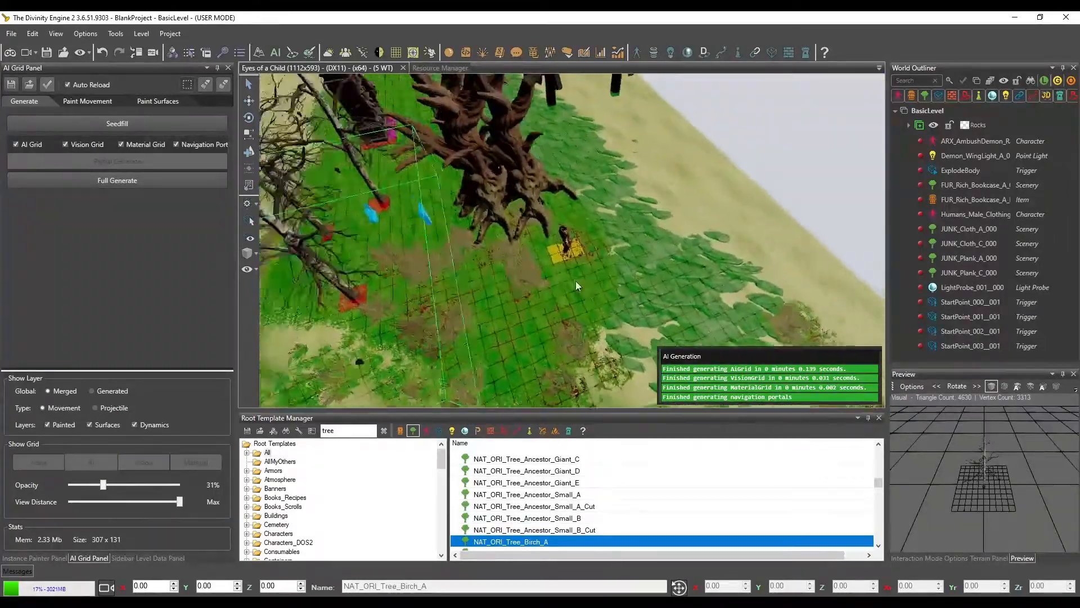
{"action": "scroll", "coordinate": [575, 280], "scroll_direction": "up", "scroll_amount": 5}
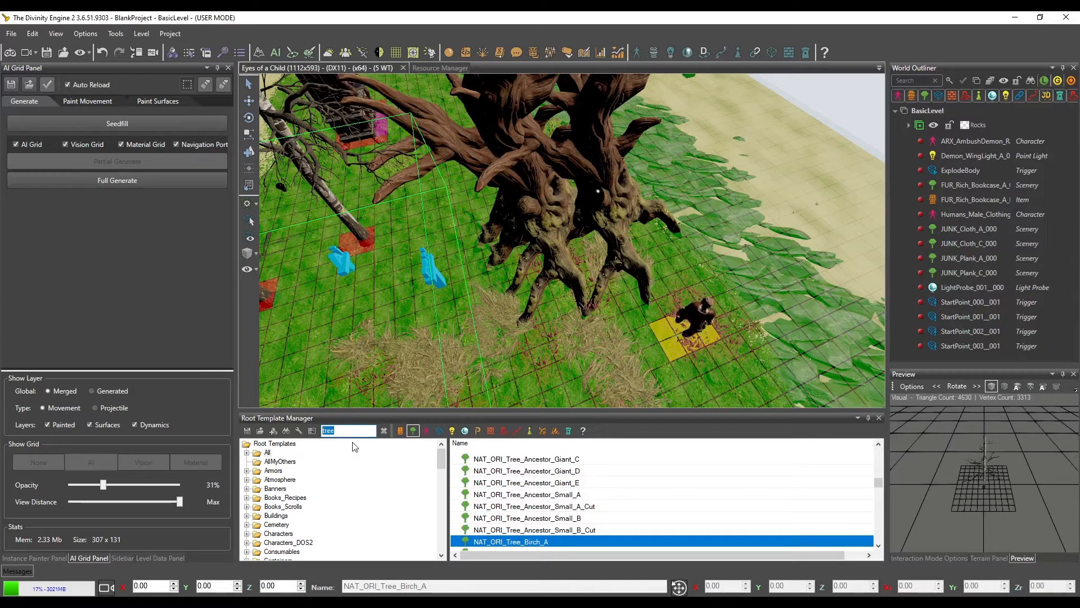
Search the scenery root templates for "water", and replace that search with "plane"
{"action": "type", "text": "wate"}
{"action": "scroll", "coordinate": [546, 499], "scroll_direction": "down", "scroll_amount": 2}
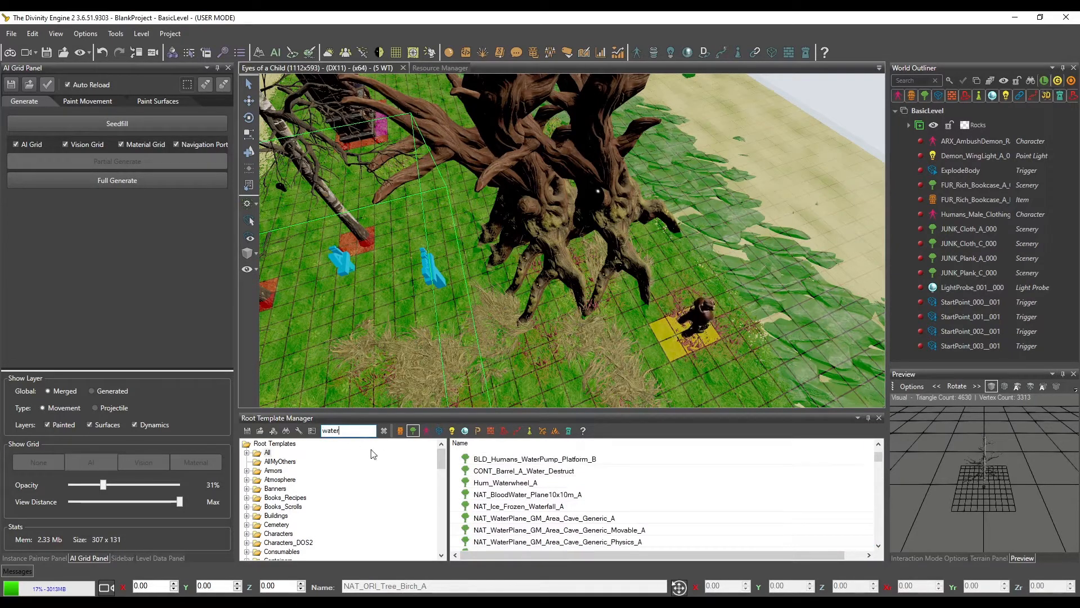
{"action": "double_click", "coordinate": [370, 429]}
{"action": "type", "text": "pl"}
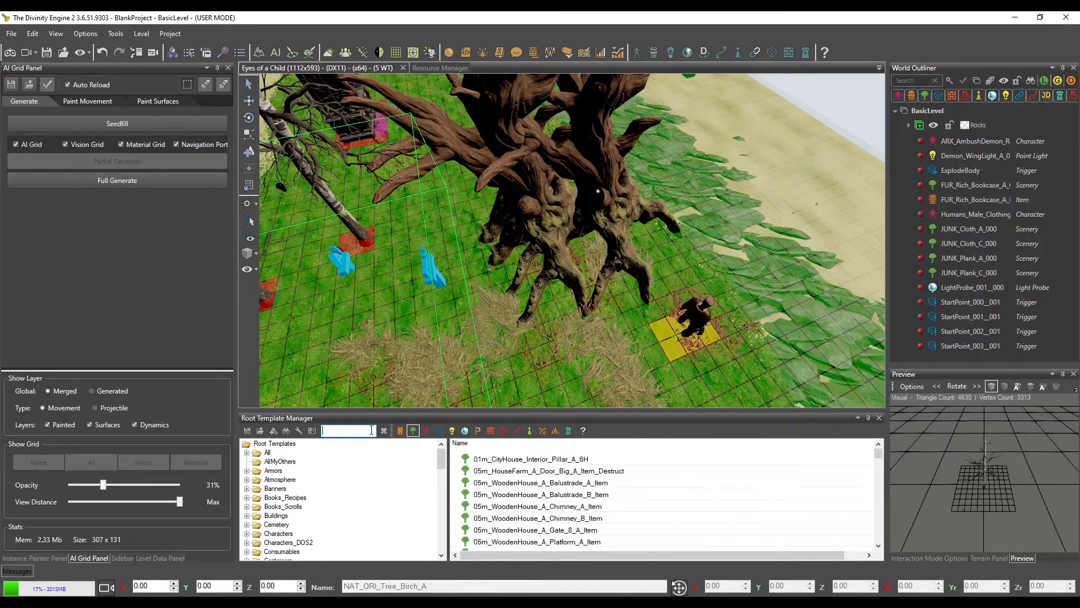
{"action": "type", "text": "ane"}
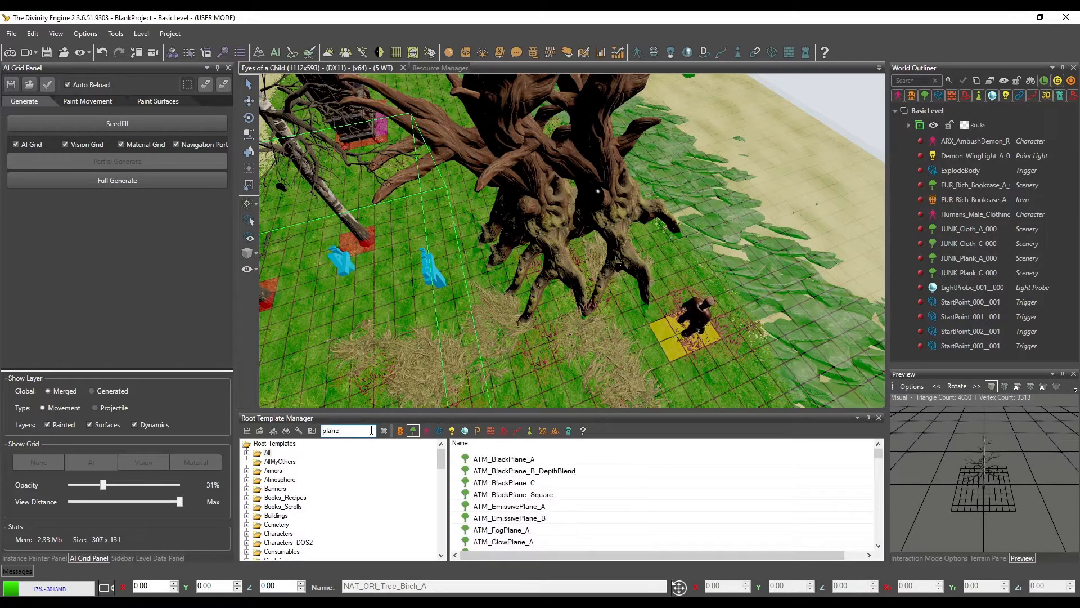
Preview the black, emissive, fog, seaplane, shadow and sky plane templates to look for a suitable water plane
{"action": "left_click", "coordinate": [536, 462]}
{"action": "left_click", "coordinate": [530, 484]}
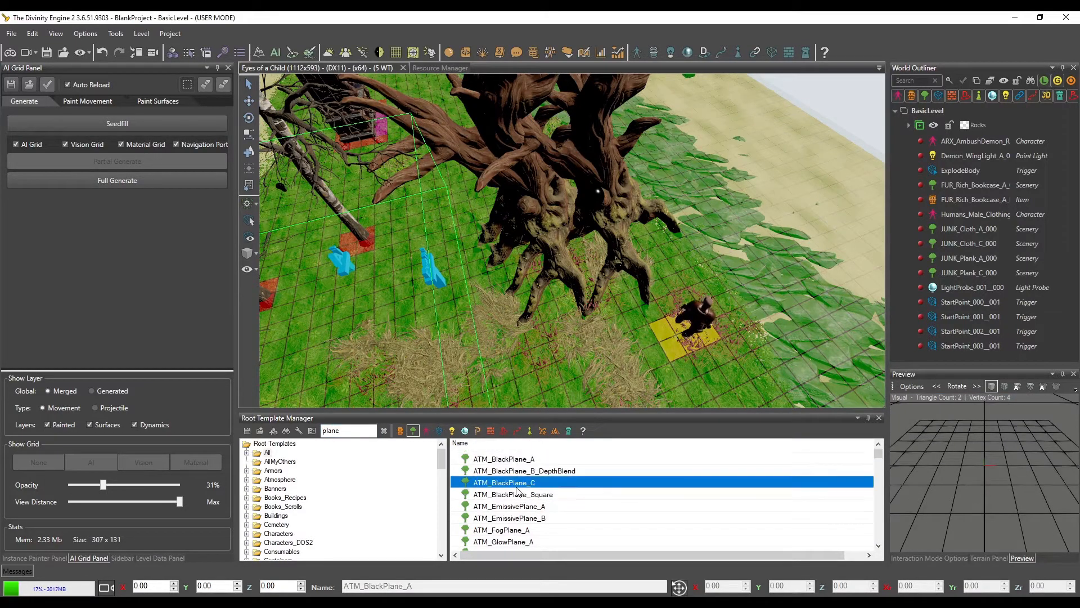
{"action": "left_click", "coordinate": [515, 507]}
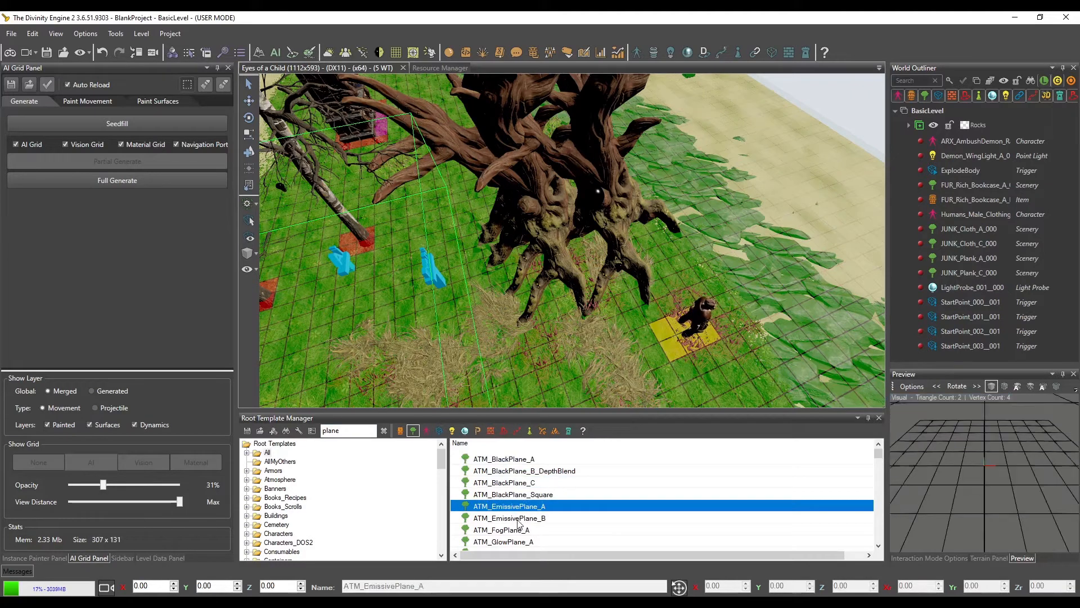
{"action": "left_click", "coordinate": [518, 518]}
{"action": "left_click", "coordinate": [515, 530]}
{"action": "scroll", "coordinate": [517, 523], "scroll_direction": "down", "scroll_amount": 2}
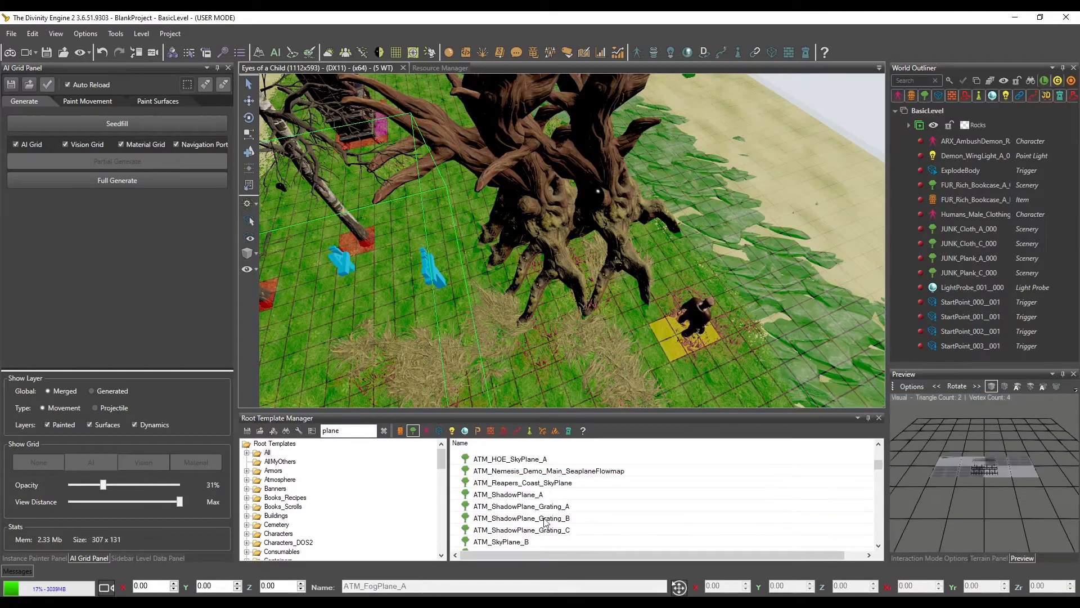
{"action": "left_click", "coordinate": [529, 506]}
{"action": "left_click", "coordinate": [550, 530]}
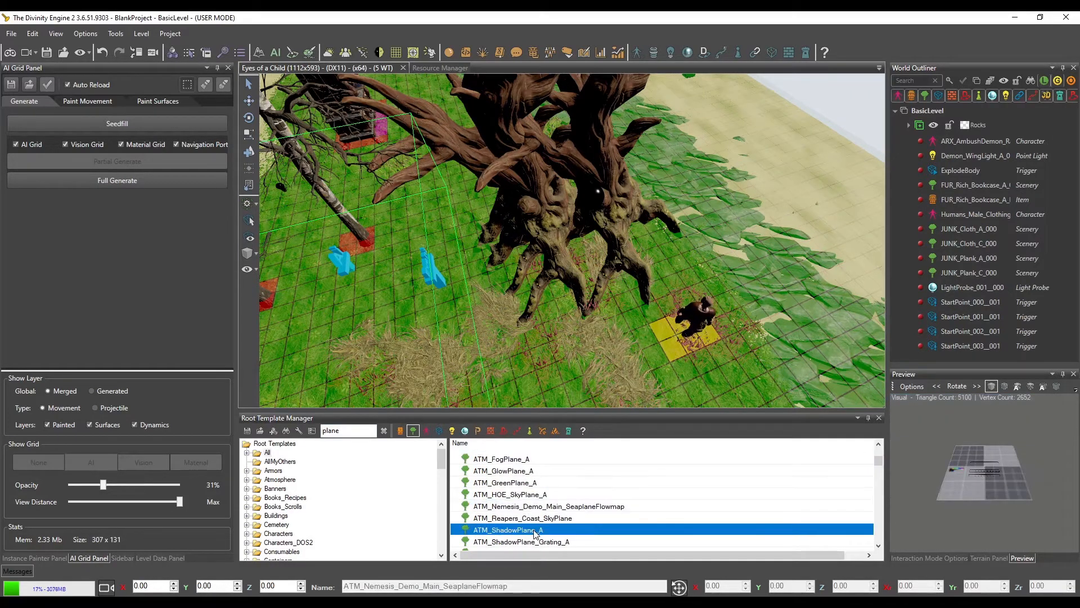
{"action": "scroll", "coordinate": [555, 517], "scroll_direction": "down", "scroll_amount": 2}
{"action": "left_click", "coordinate": [518, 506]}
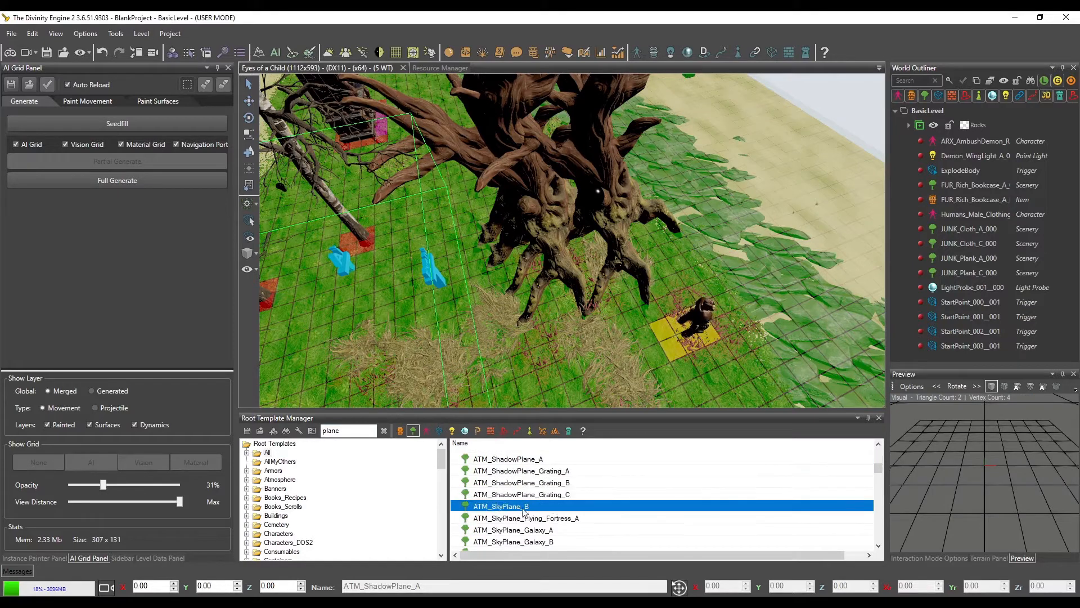
Browse the water plane templates and select NAT_Water_Plane10x10m_A
{"action": "scroll", "coordinate": [518, 501], "scroll_direction": "down", "scroll_amount": 2}
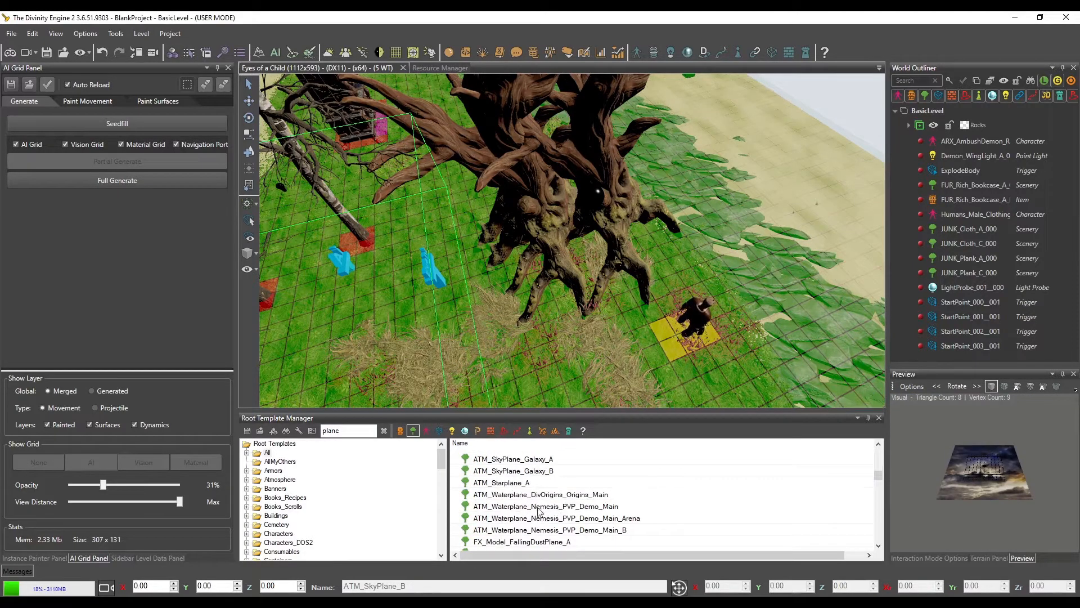
{"action": "scroll", "coordinate": [538, 511], "scroll_direction": "down", "scroll_amount": 4}
{"action": "left_click", "coordinate": [543, 530]}
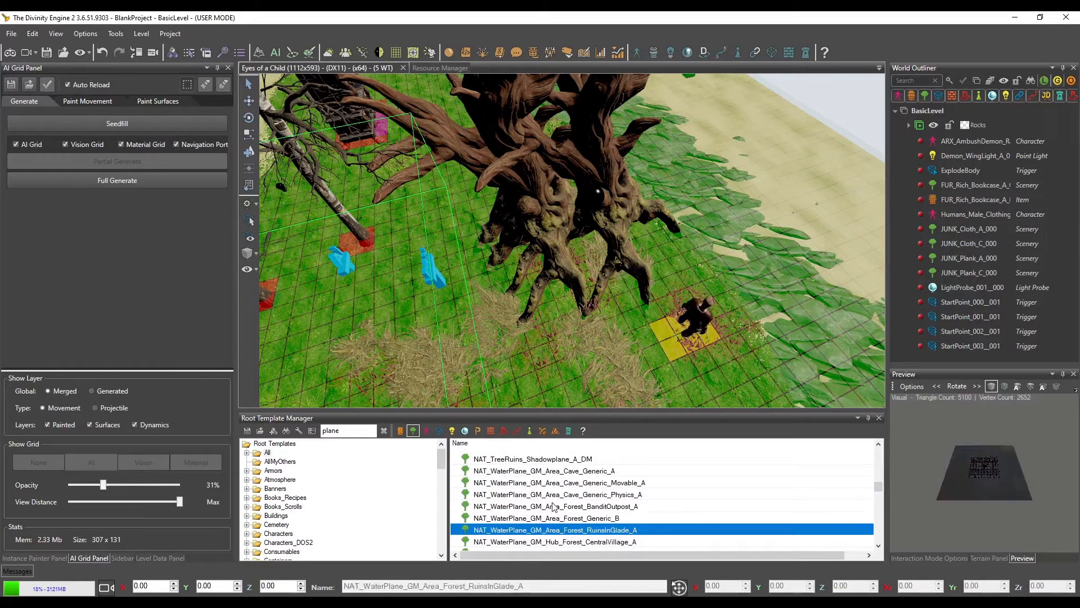
{"action": "scroll", "coordinate": [554, 506], "scroll_direction": "down", "scroll_amount": 2}
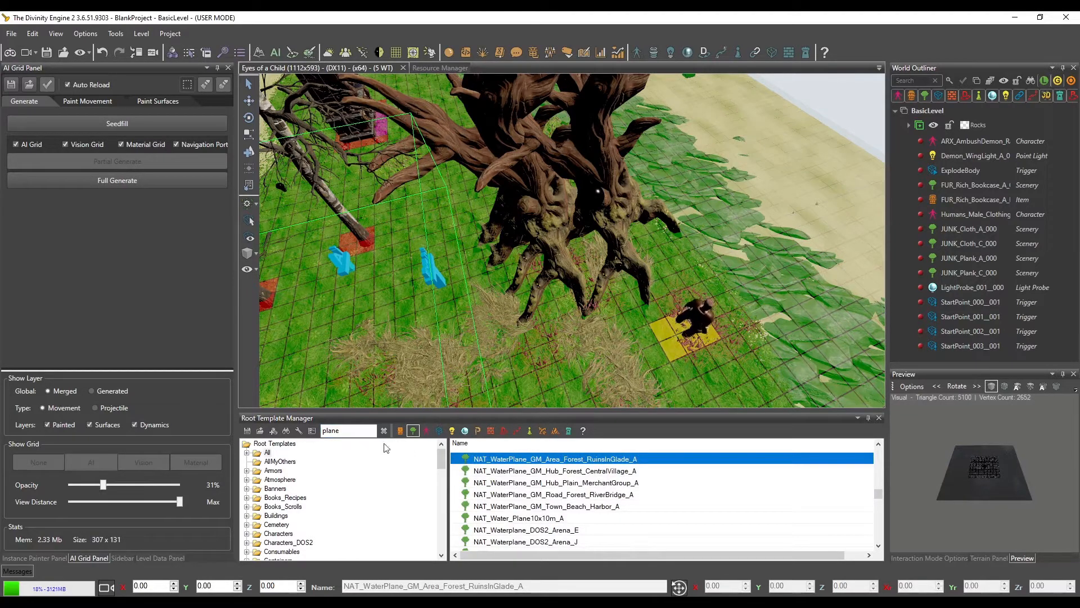
{"action": "left_click", "coordinate": [607, 518]}
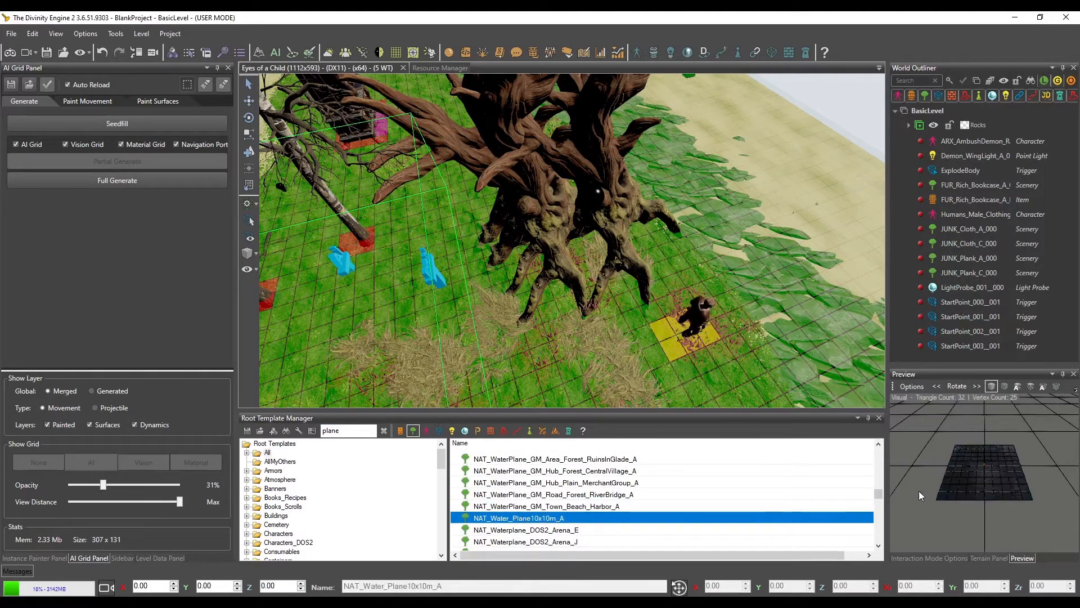
Place the 10x10 m water plane on the terrain among the dry grass near the trees
{"action": "left_click", "coordinate": [249, 152]}
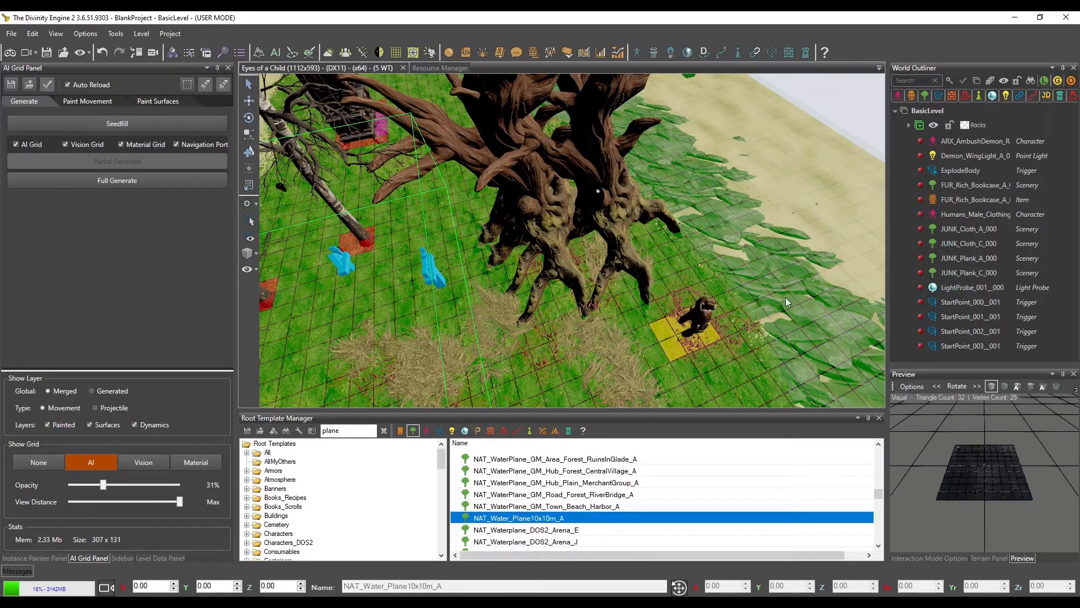
{"action": "middle_click_drag", "start_coordinate": [694, 286], "coordinate": [652, 282]}
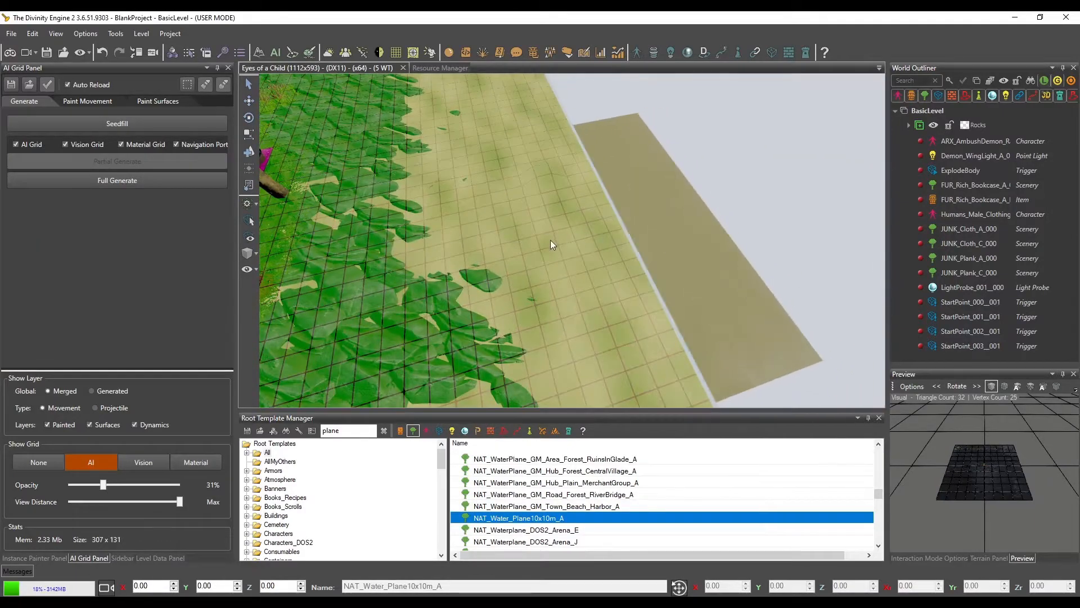
{"action": "mouse_move", "coordinate": [578, 270]}
{"action": "middle_mouse_down"}
{"action": "mouse_move", "coordinate": [553, 265]}
{"action": "mouse_move", "coordinate": [585, 263]}
{"action": "middle_mouse_up"}
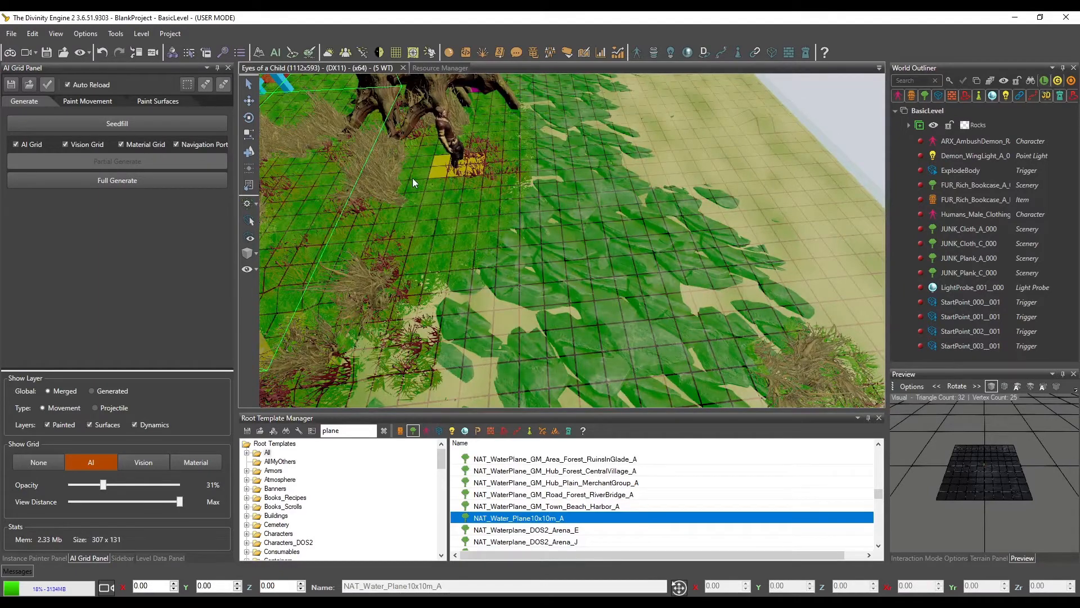
{"action": "middle_click_drag", "start_coordinate": [489, 224], "coordinate": [508, 220]}
{"action": "left_click", "coordinate": [413, 253]}
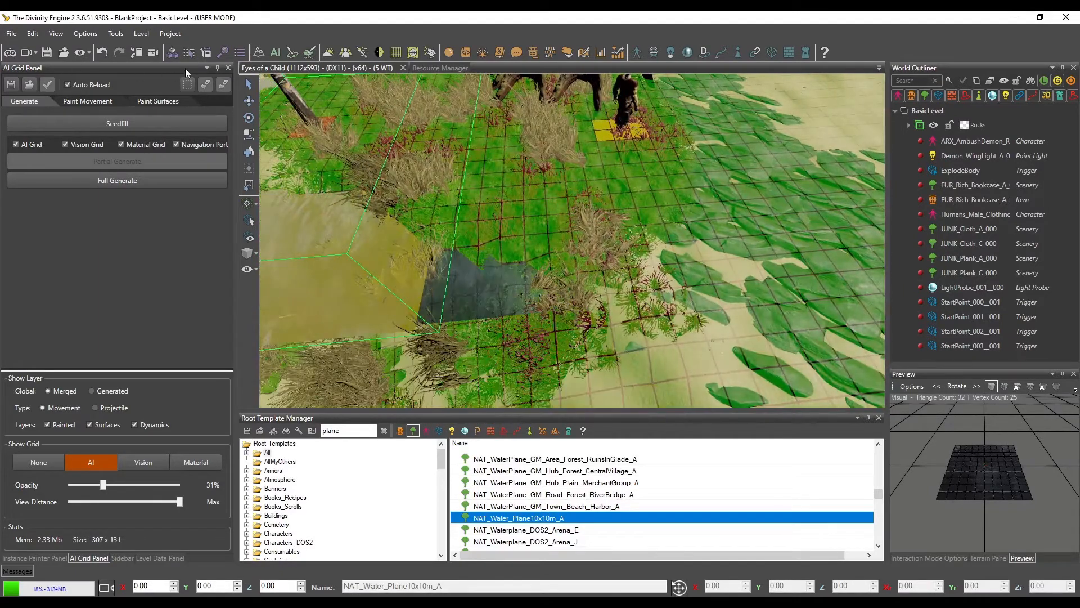
Select the placed water plane and move it beside the birch trees to about X 33.67, Z 26.59
{"action": "left_click", "coordinate": [494, 303]}
{"action": "scroll", "coordinate": [507, 293], "scroll_direction": "down", "scroll_amount": 8}
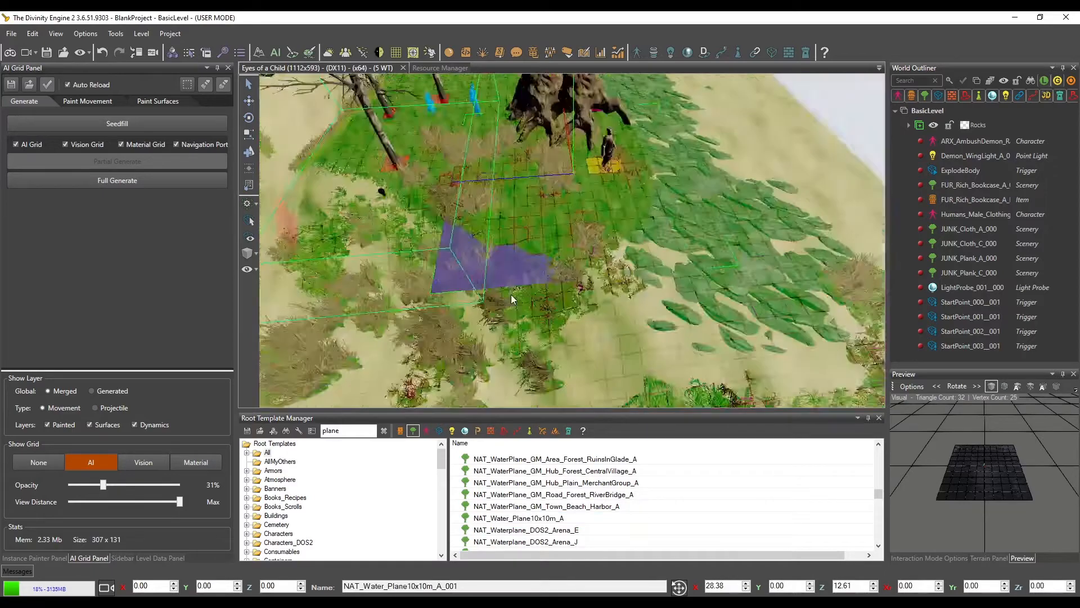
{"action": "key", "text": "3"}
{"action": "key", "text": "2"}
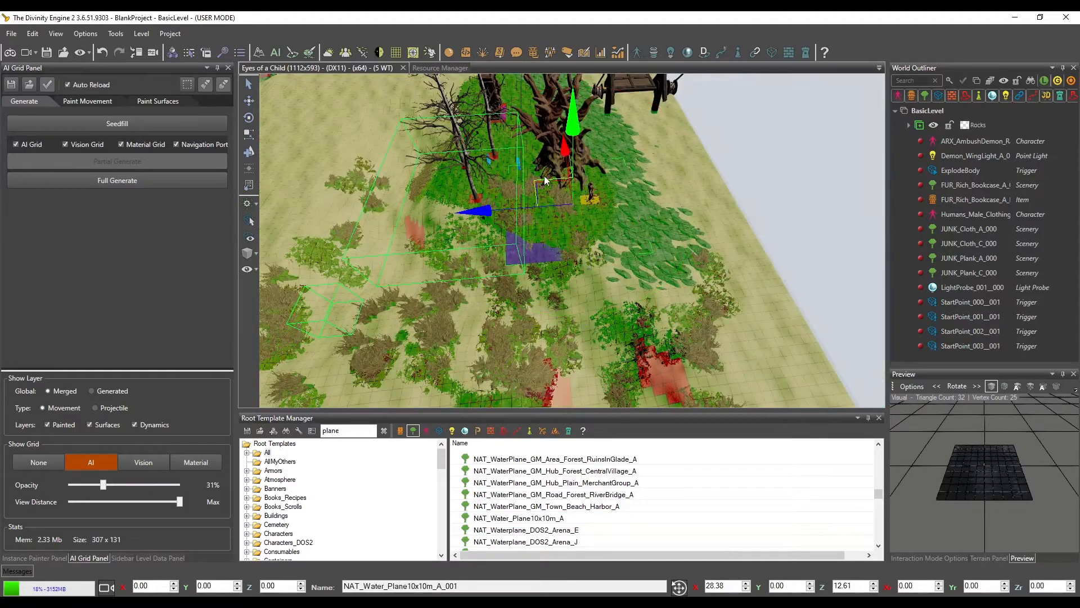
{"action": "scroll", "coordinate": [557, 203], "scroll_direction": "up", "scroll_amount": 3}
{"action": "left_click_drag", "start_coordinate": [570, 232], "coordinate": [416, 196]}
Scale up the water plane to cover a larger patch of terrain beside the birches, and activate rotation for it
{"action": "key", "text": "4"}
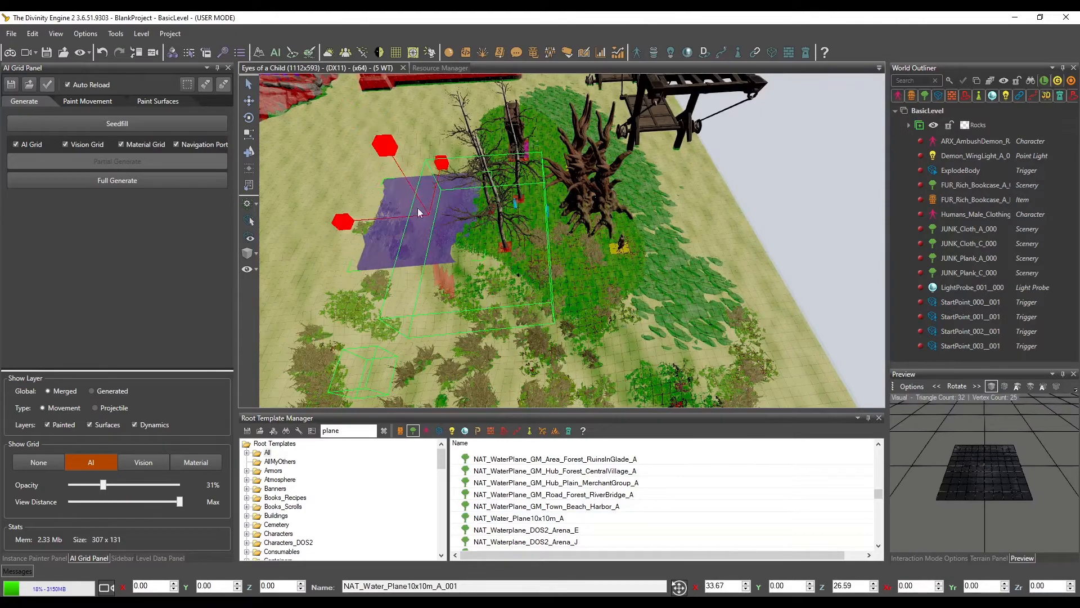
{"action": "left_click_drag", "start_coordinate": [342, 221], "coordinate": [321, 224]}
{"action": "key", "text": "3"}
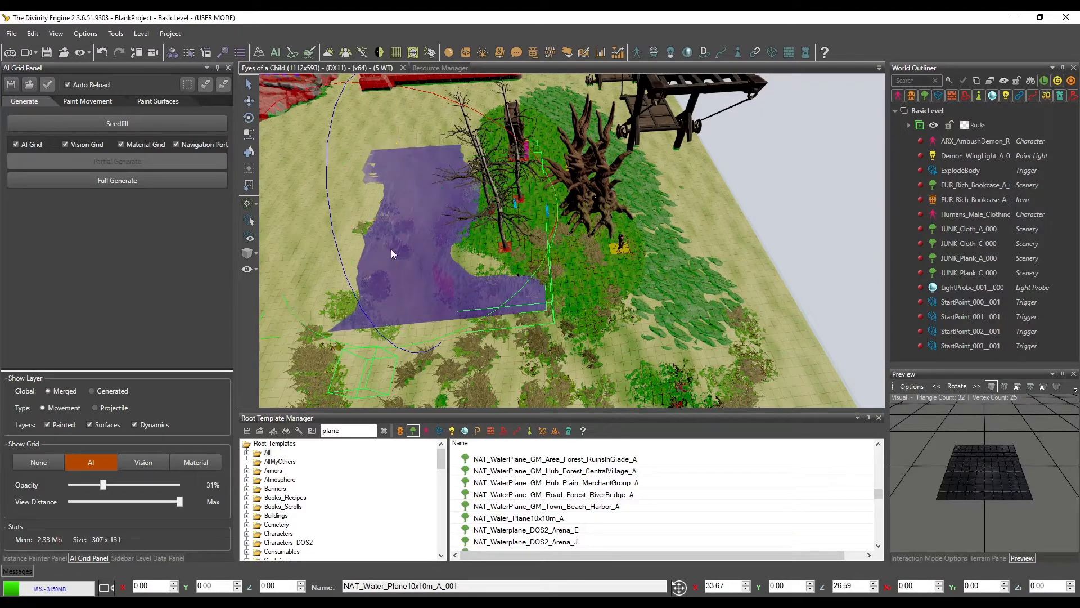
{"action": "middle_click_drag", "start_coordinate": [390, 249], "coordinate": [450, 252]}
{"action": "scroll", "coordinate": [421, 256], "scroll_direction": "up", "scroll_amount": 3}
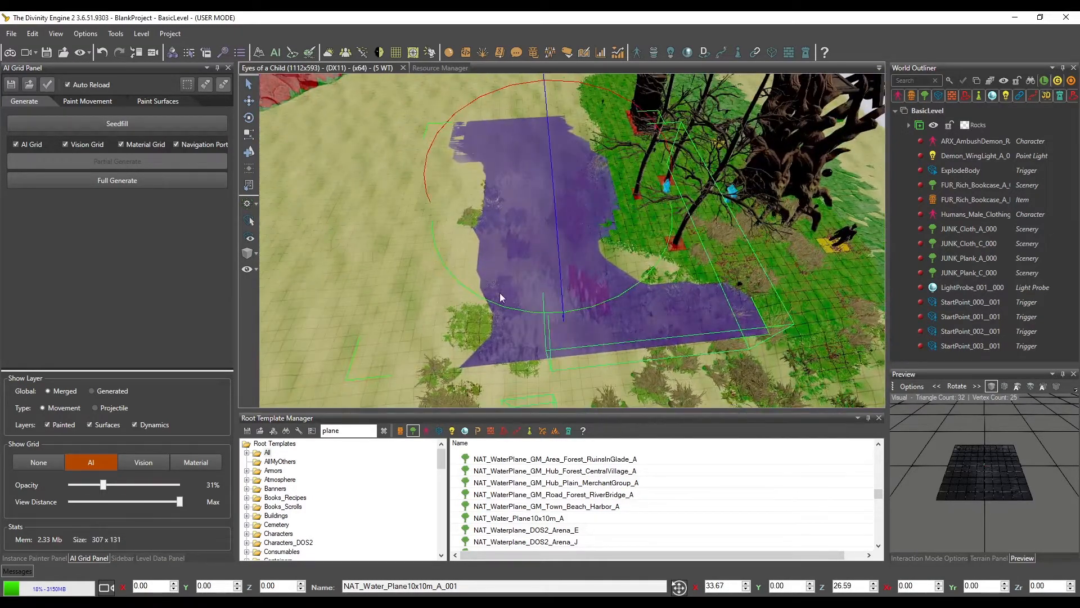
Scale up the 10x10 m water plane further so the water spreads past the dry grass and trees
{"action": "key", "text": "4"}
{"action": "left_click_drag", "start_coordinate": [477, 208], "coordinate": [457, 209]}
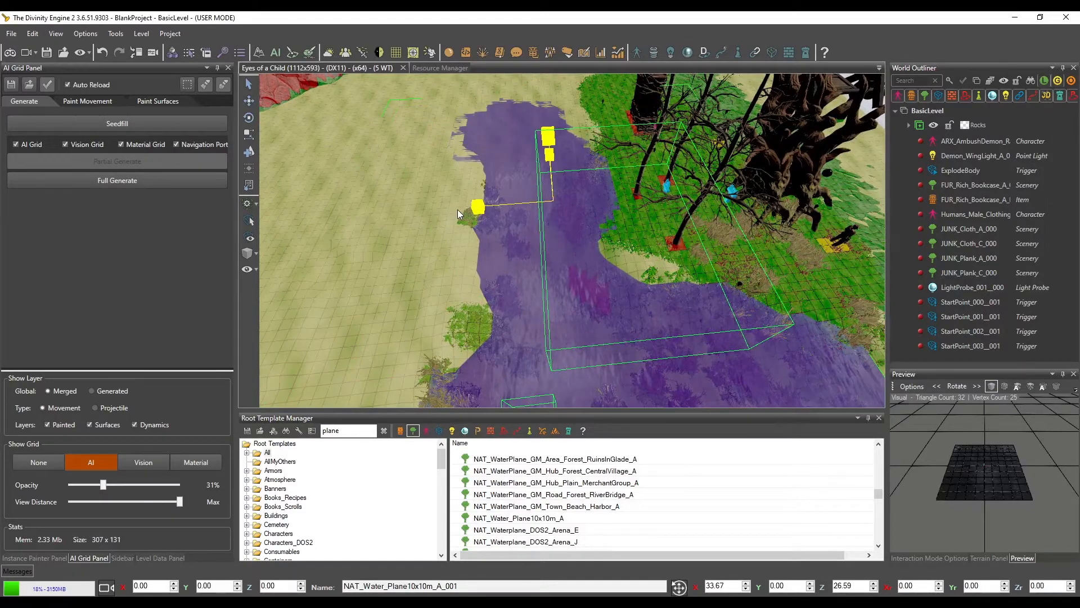
{"action": "middle_click_drag", "start_coordinate": [475, 234], "coordinate": [454, 218]}
{"action": "scroll", "coordinate": [742, 239], "scroll_direction": "down", "scroll_amount": 5}
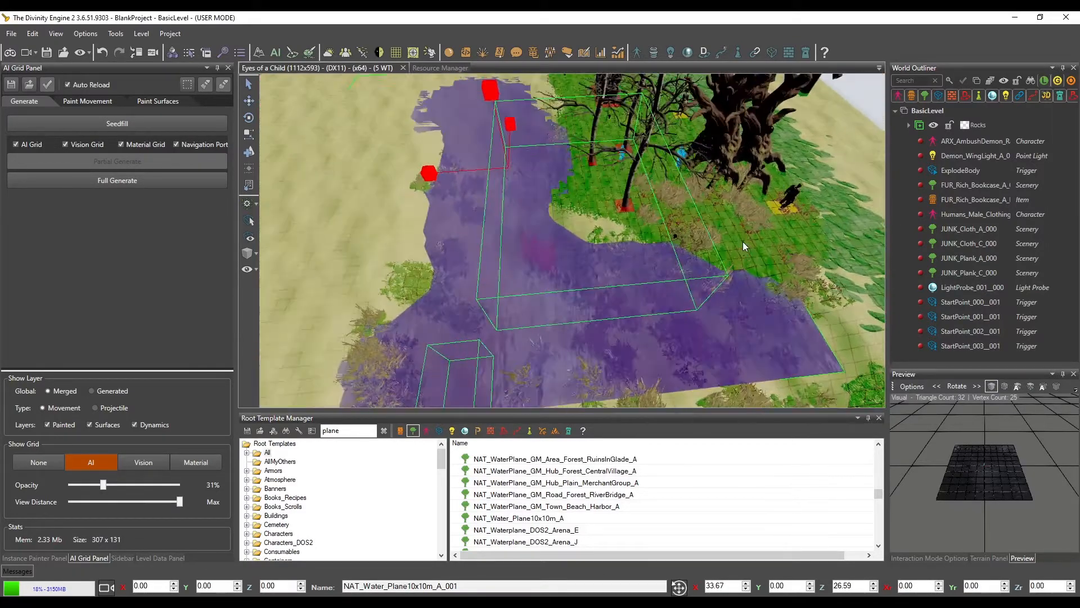
{"action": "left_click_drag", "start_coordinate": [458, 164], "coordinate": [414, 164]}
Move the enlarged water plane to about X 25.42, Z 23.01
{"action": "key", "text": "3"}
{"action": "key", "text": "1"}
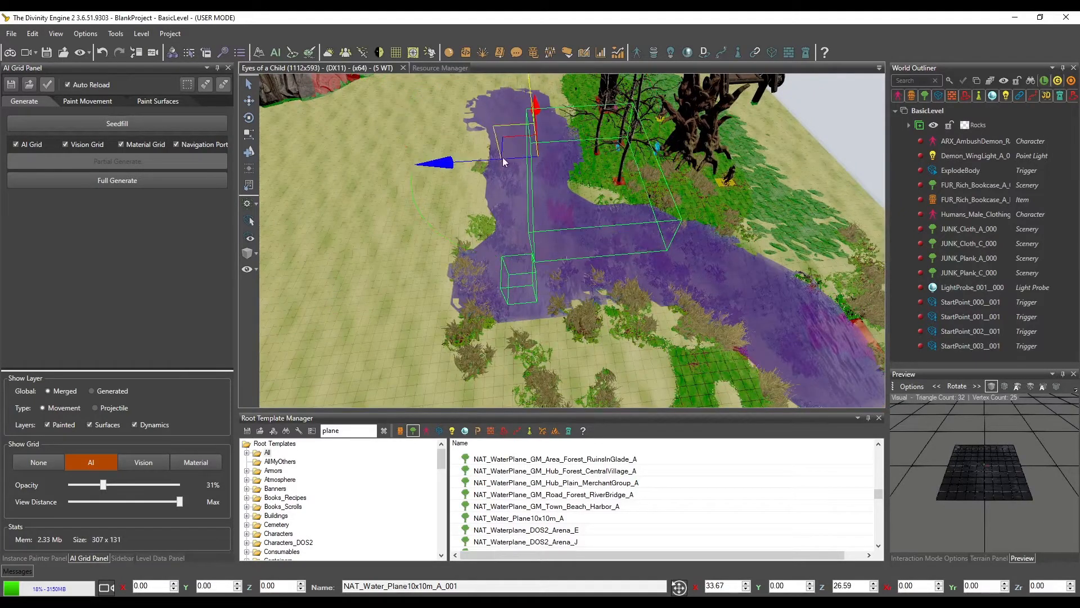
{"action": "left_click_drag", "start_coordinate": [513, 141], "coordinate": [555, 198]}
{"action": "middle_click_drag", "start_coordinate": [555, 195], "coordinate": [562, 216]}
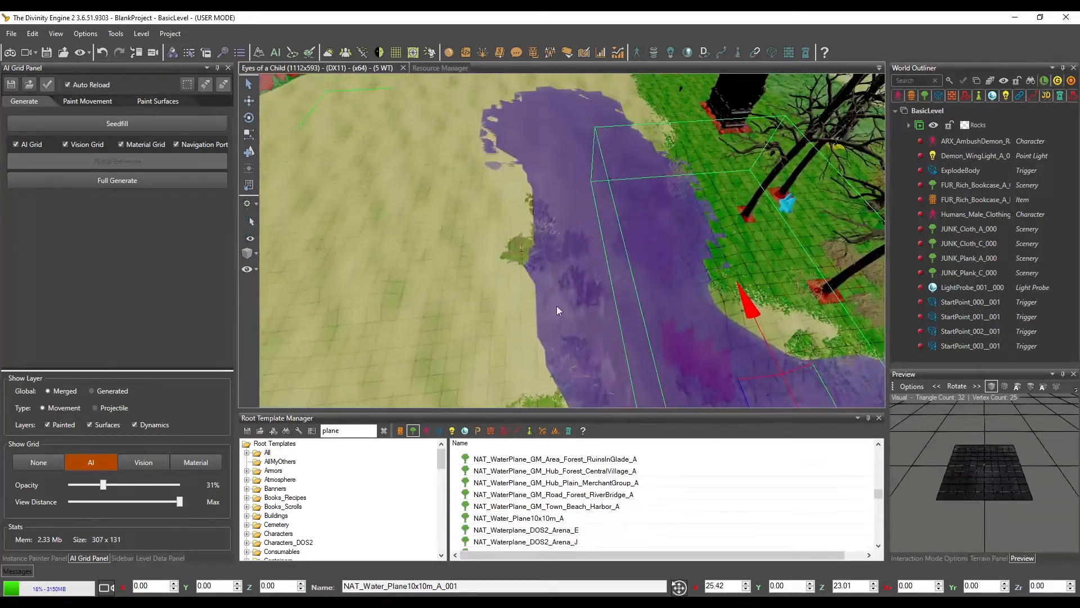
{"action": "middle_click_drag", "start_coordinate": [556, 306], "coordinate": [434, 170]}
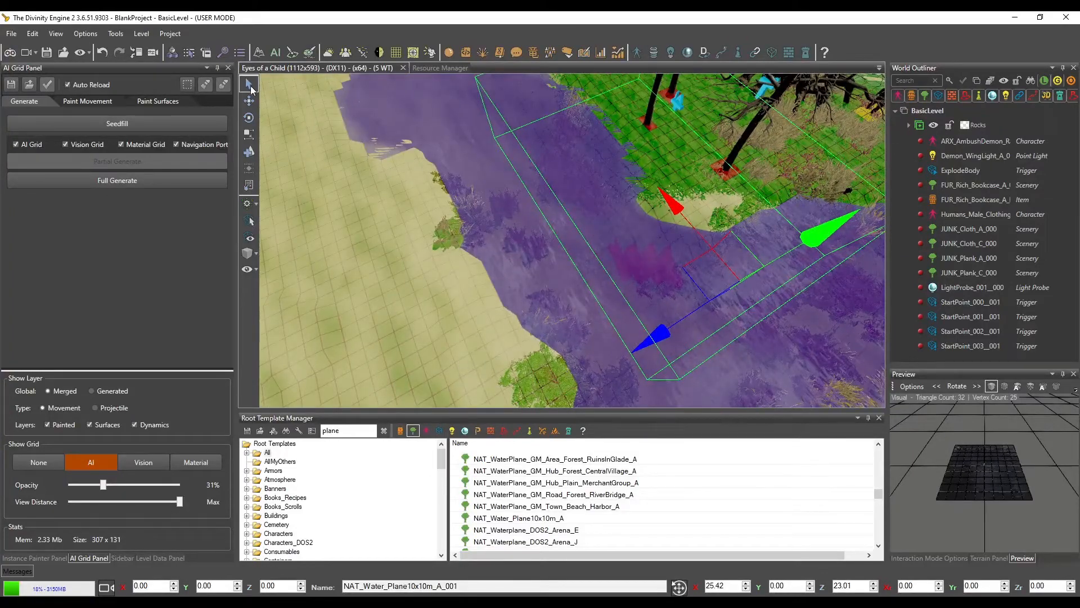
Hide the AI grid overlay and lower the water plane to about Y -0.62 so the water sinks into the terrain dip
{"action": "left_click", "coordinate": [34, 462]}
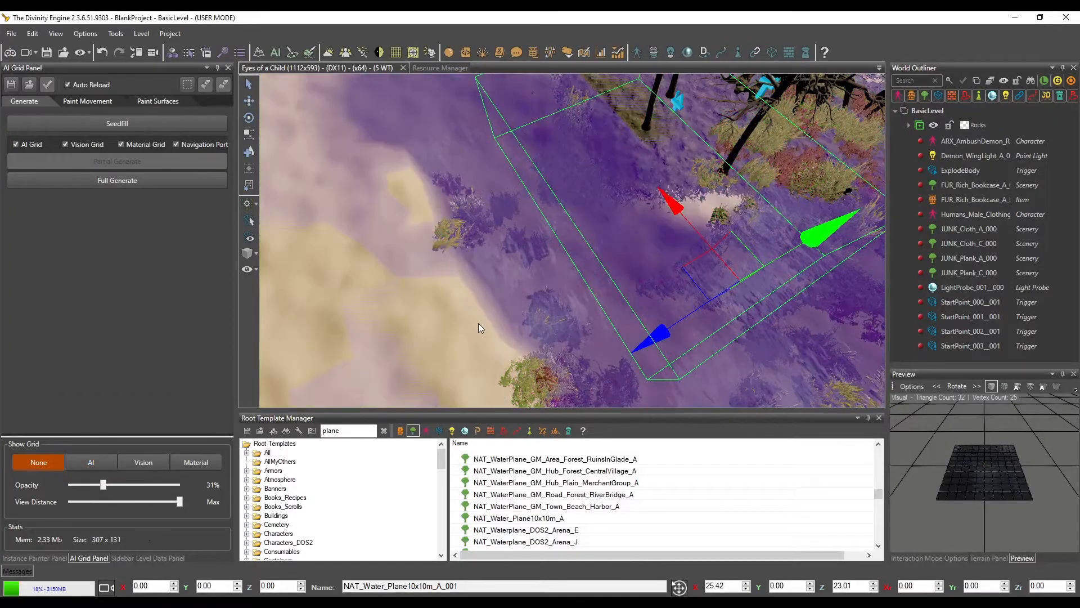
{"action": "middle_click_drag", "start_coordinate": [563, 284], "coordinate": [757, 206]}
{"action": "left_click_drag", "start_coordinate": [729, 237], "coordinate": [730, 248]}
{"action": "middle_click_drag", "start_coordinate": [730, 249], "coordinate": [692, 244]}
{"action": "scroll", "coordinate": [659, 245], "scroll_direction": "up", "scroll_amount": 3}
{"action": "scroll", "coordinate": [692, 244], "scroll_direction": "down", "scroll_amount": 3}
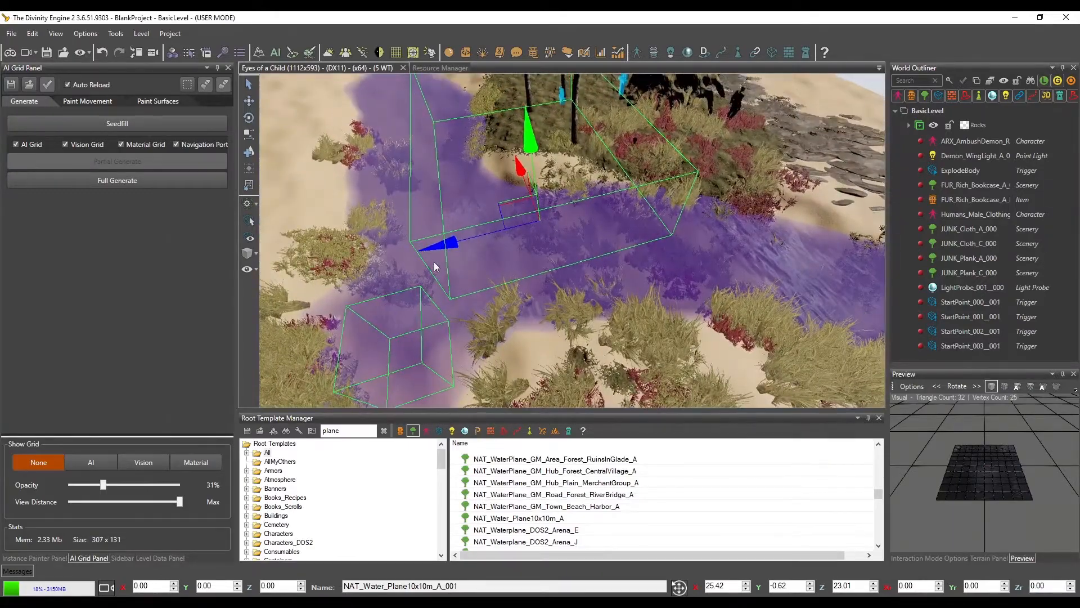
{"action": "middle_click_drag", "start_coordinate": [433, 262], "coordinate": [472, 278]}
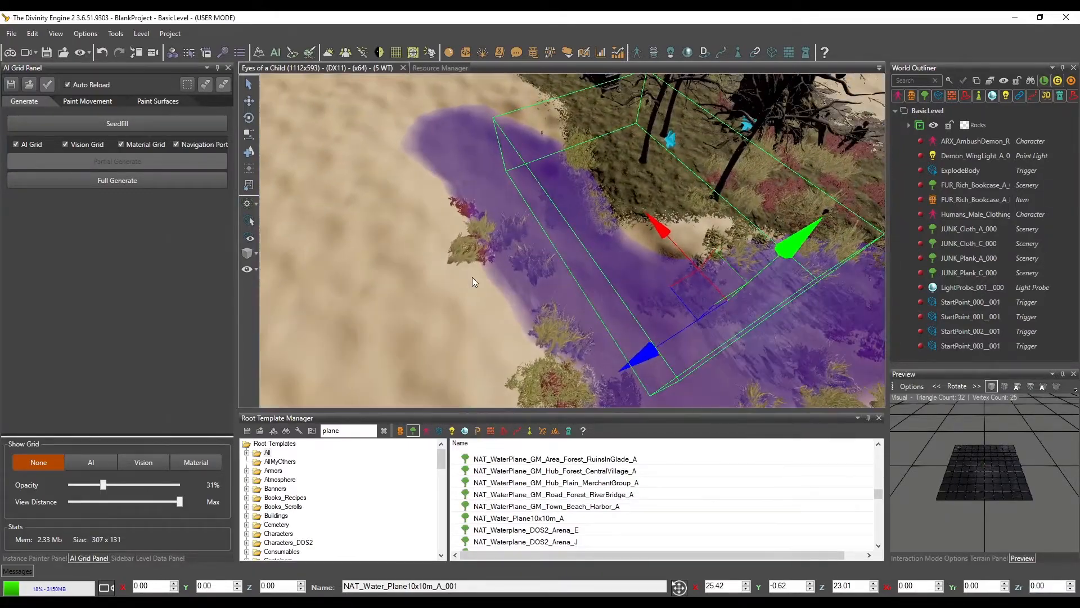
Mark the region around the water plane, run a partial AI grid generation on it, and inspect the grid along the water
{"action": "left_click", "coordinate": [250, 85]}
{"action": "middle_click_drag", "start_coordinate": [629, 266], "coordinate": [407, 364]}
{"action": "scroll", "coordinate": [525, 274], "scroll_direction": "down", "scroll_amount": 5}
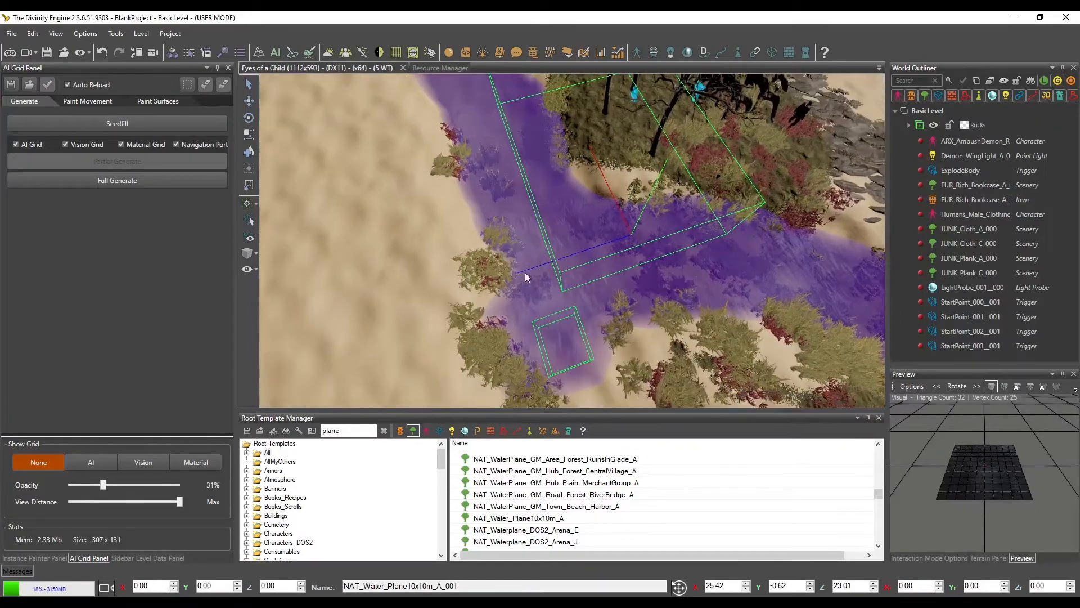
{"action": "left_click", "coordinate": [201, 86]}
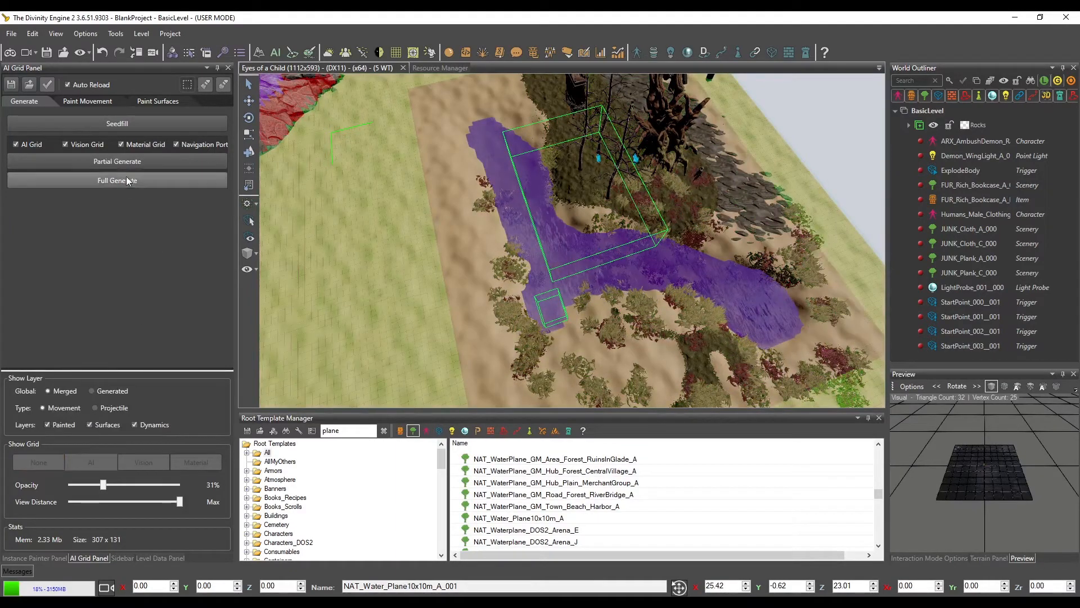
{"action": "left_click", "coordinate": [117, 161]}
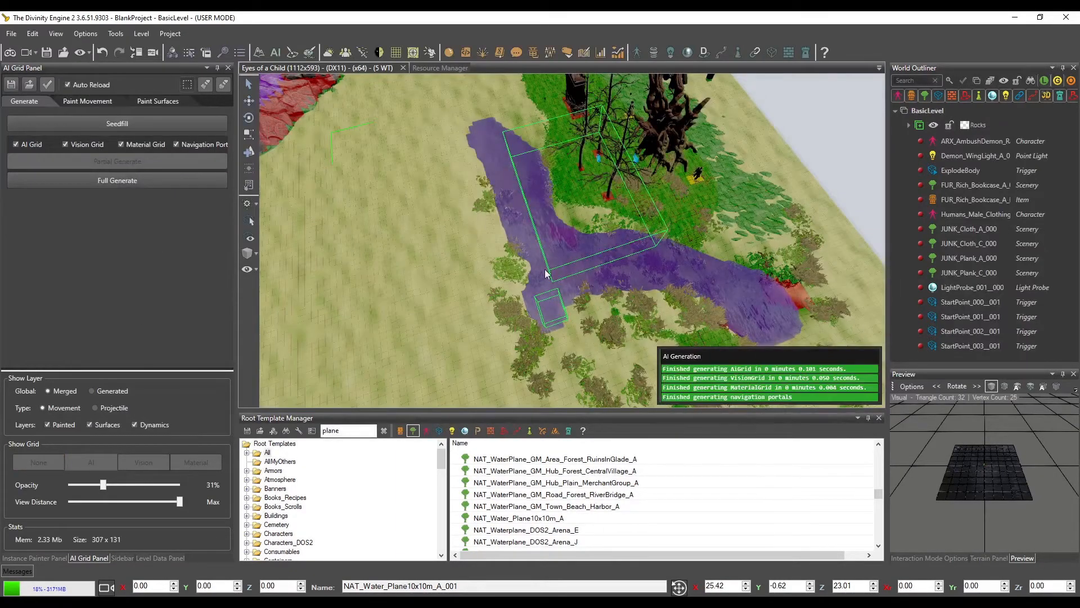
{"action": "scroll", "coordinate": [677, 299], "scroll_direction": "up", "scroll_amount": 5}
{"action": "scroll", "coordinate": [684, 301], "scroll_direction": "up", "scroll_amount": 5}
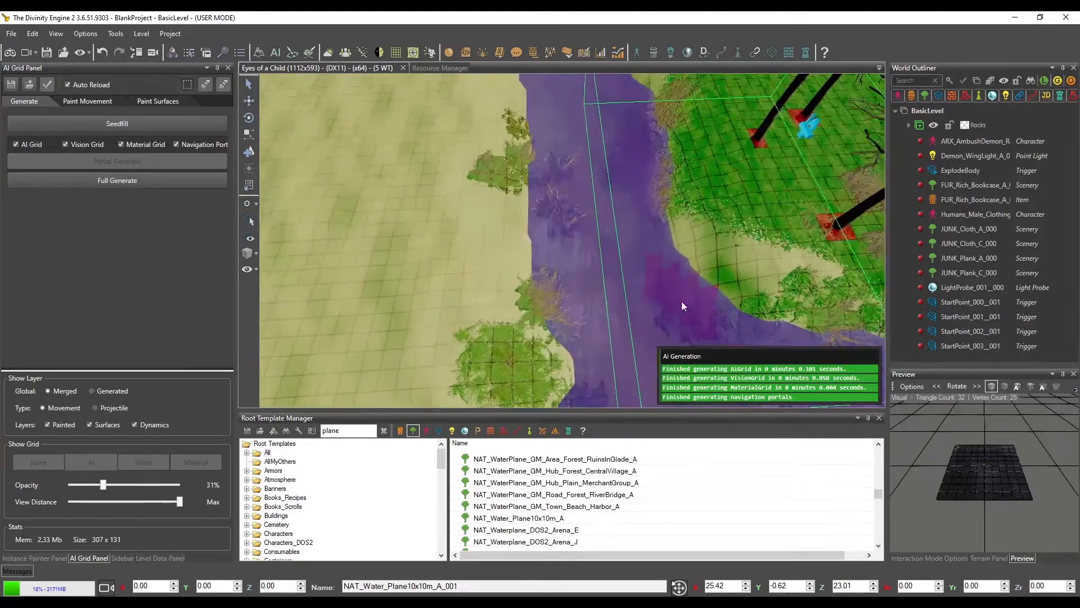
{"action": "middle_click_drag", "start_coordinate": [668, 286], "coordinate": [536, 188]}
{"action": "scroll", "coordinate": [536, 260], "scroll_direction": "down", "scroll_amount": 6}
{"action": "middle_click_drag", "start_coordinate": [538, 259], "coordinate": [528, 239]}
{"action": "middle_click_drag", "start_coordinate": [531, 336], "coordinate": [515, 320]}
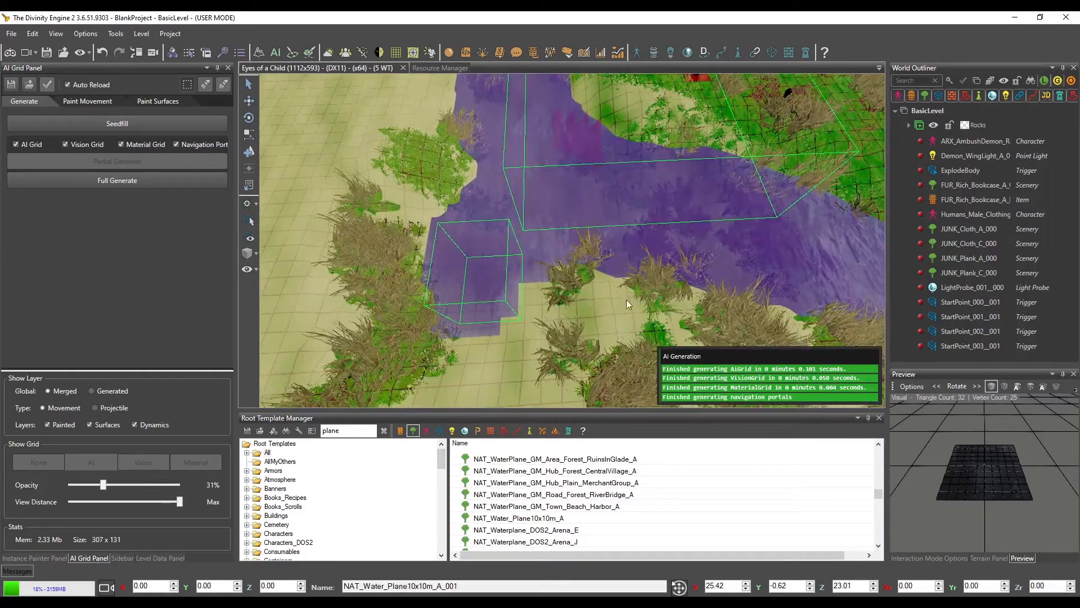
Browse the plane templates from NAT_Water_Plane10x10m_A onward and preview Water_RiverPlane_A
{"action": "left_click", "coordinate": [541, 518]}
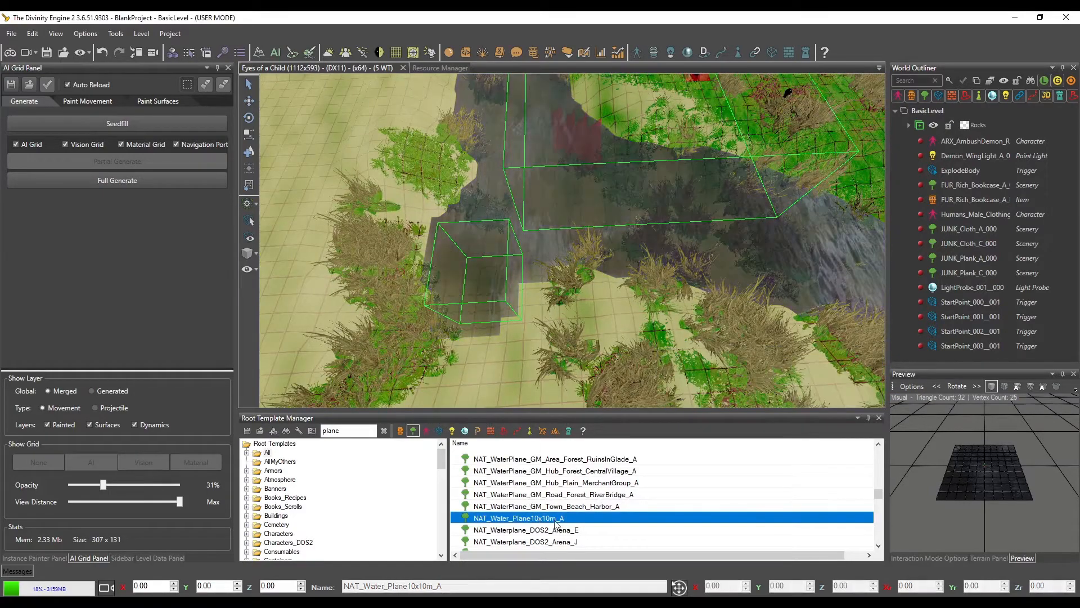
{"action": "scroll", "coordinate": [554, 523], "scroll_direction": "down", "scroll_amount": 1}
{"action": "scroll", "coordinate": [573, 518], "scroll_direction": "down", "scroll_amount": 2}
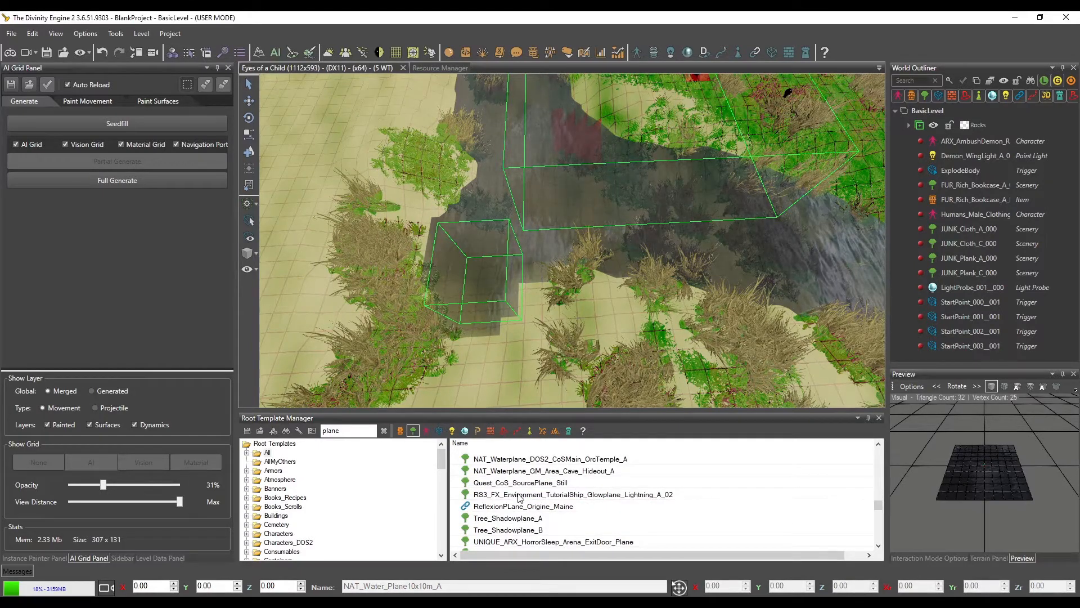
{"action": "scroll", "coordinate": [520, 498], "scroll_direction": "down", "scroll_amount": 1}
{"action": "left_click", "coordinate": [512, 531]}
{"action": "scroll", "coordinate": [543, 495], "scroll_direction": "down", "scroll_amount": 3}
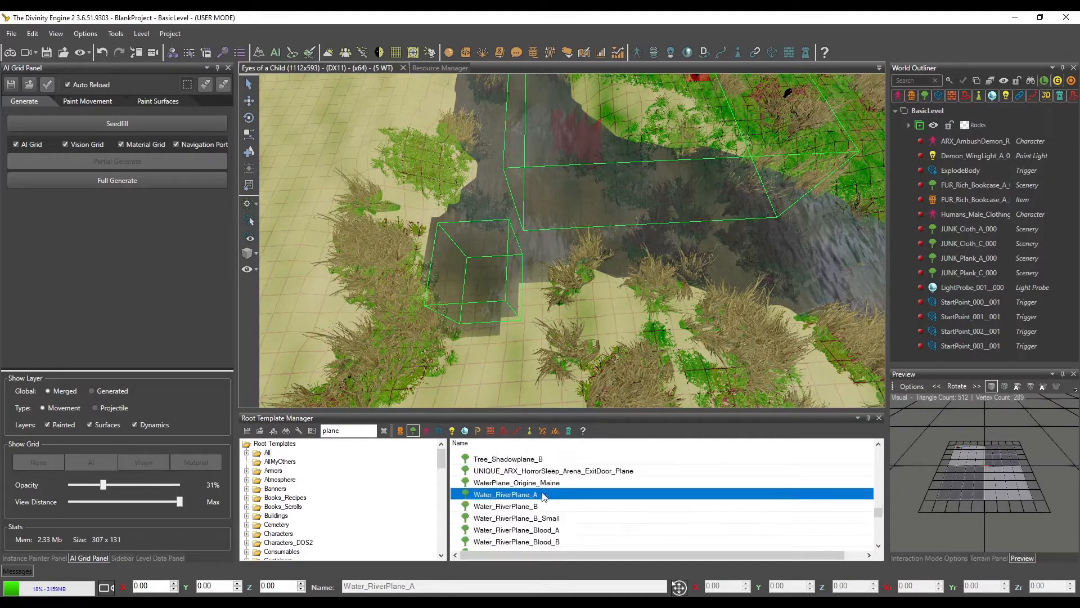
Preview the sea plane templates, including Water_SeaPlane_A, Water_SeaPlane_C, Water_Seaplane_B and its Cave, Heavy and Swamp variants
{"action": "left_click", "coordinate": [523, 517]}
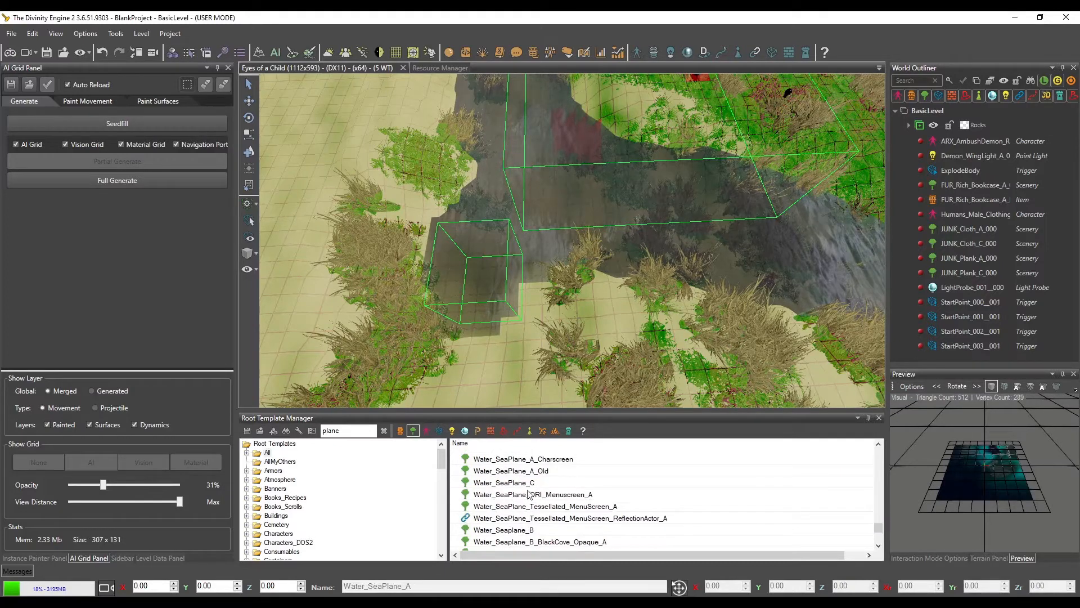
{"action": "left_click", "coordinate": [529, 485]}
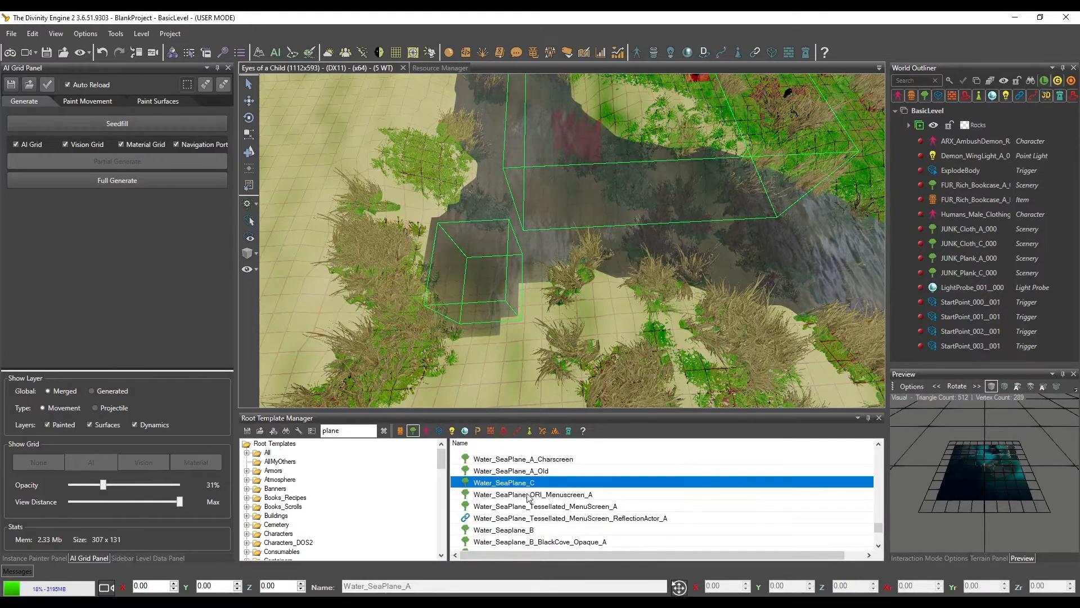
{"action": "left_click", "coordinate": [525, 532]}
{"action": "scroll", "coordinate": [589, 492], "scroll_direction": "down", "scroll_amount": 1}
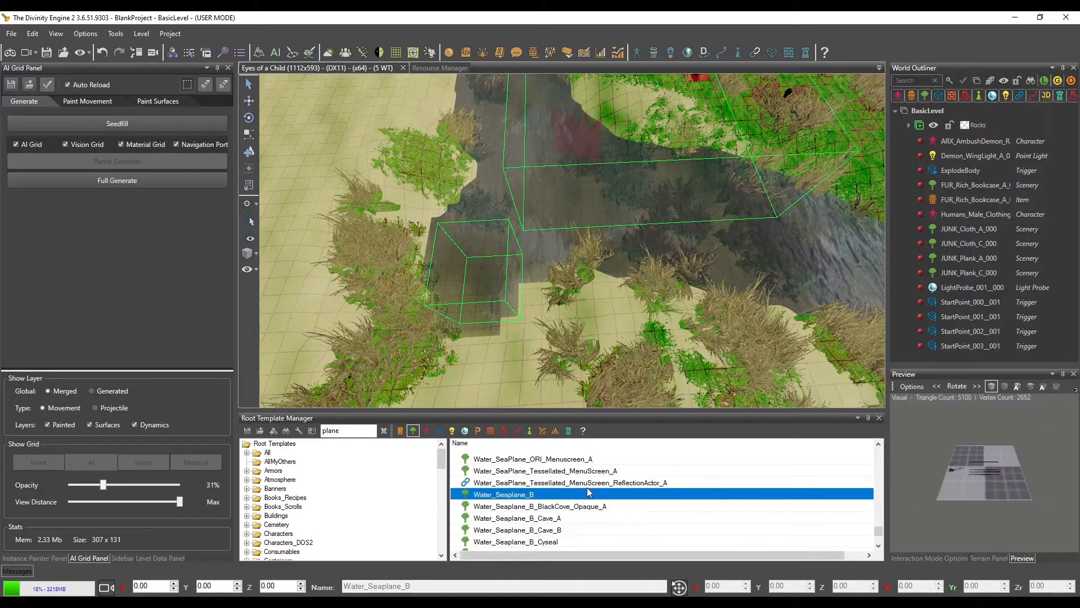
{"action": "left_click", "coordinate": [545, 529]}
{"action": "left_click", "coordinate": [547, 518]}
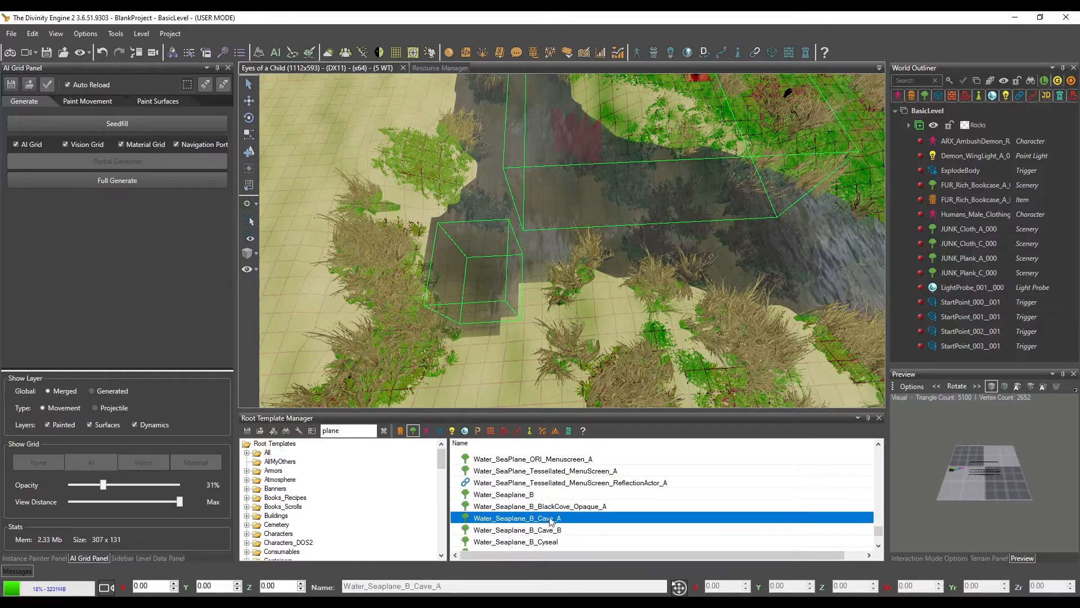
{"action": "scroll", "coordinate": [554, 511], "scroll_direction": "down", "scroll_amount": 1}
{"action": "left_click", "coordinate": [554, 520]}
{"action": "left_click", "coordinate": [556, 531]}
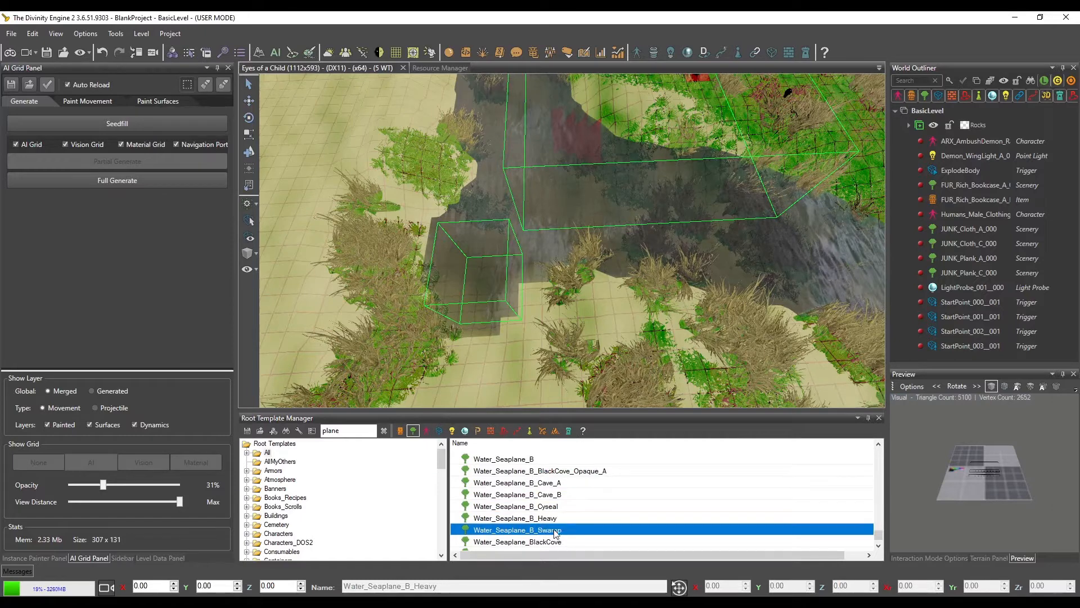
{"action": "scroll", "coordinate": [569, 504], "scroll_direction": "down", "scroll_amount": 1}
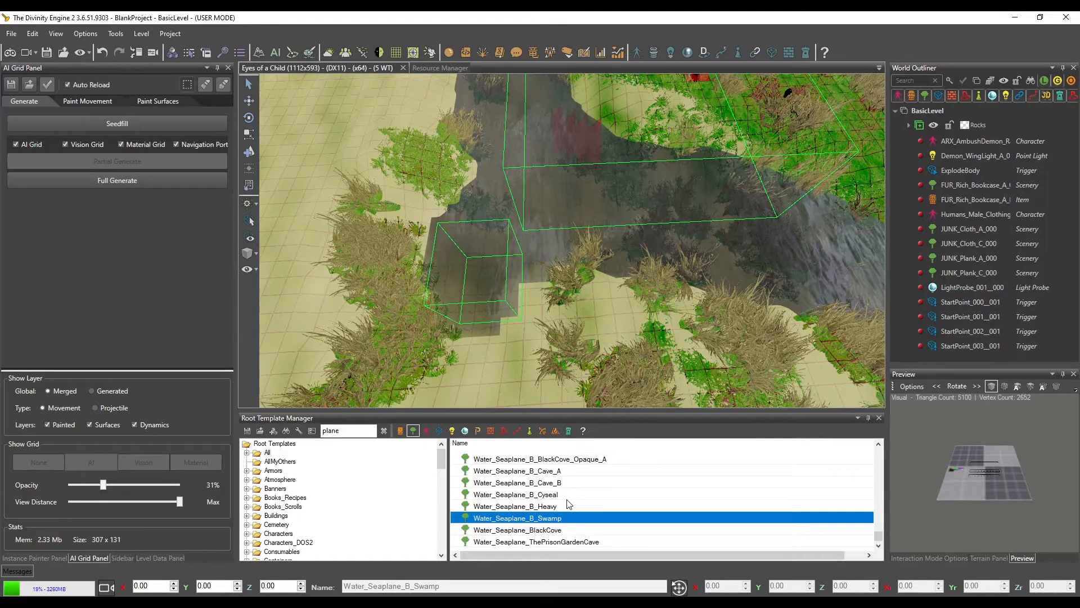
{"action": "left_click", "coordinate": [553, 532]}
Return to the Water_SeaPlane_C template and place it on the terrain at about X 24.91, Y -0.10, Z 32.10
{"action": "scroll", "coordinate": [567, 504], "scroll_direction": "up", "scroll_amount": 3}
{"action": "left_click", "coordinate": [535, 482]}
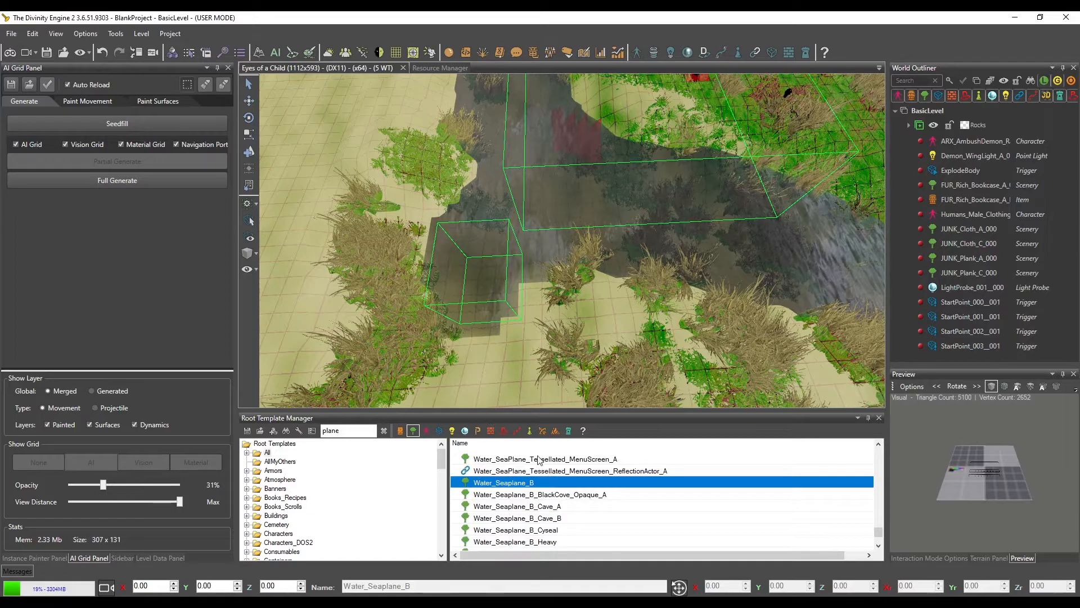
{"action": "left_click", "coordinate": [539, 460]}
{"action": "scroll", "coordinate": [547, 498], "scroll_direction": "up", "scroll_amount": 6}
{"action": "left_click", "coordinate": [543, 518]}
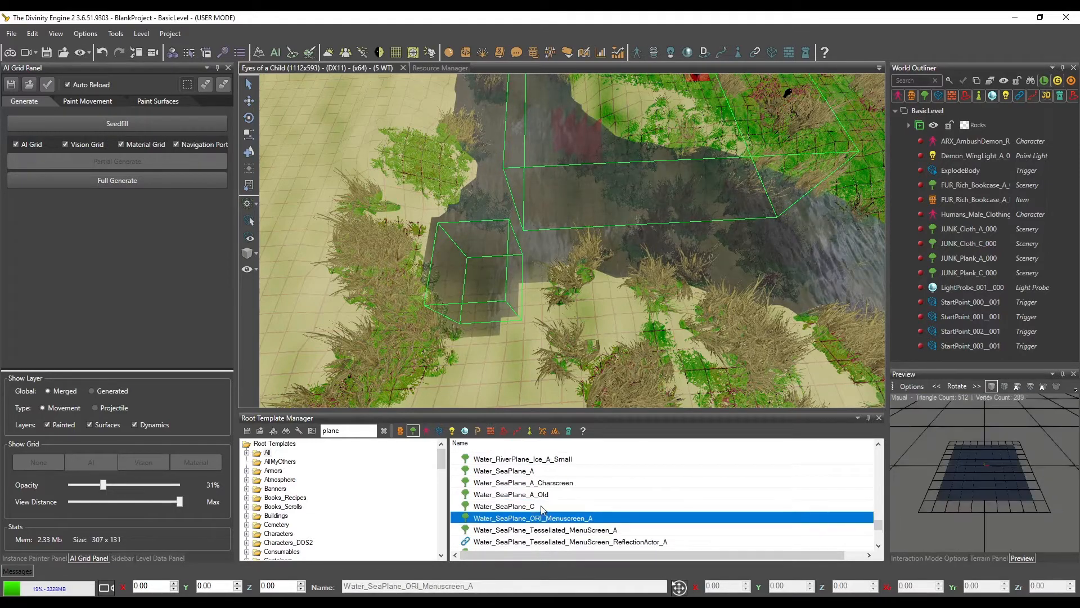
{"action": "left_click", "coordinate": [542, 508]}
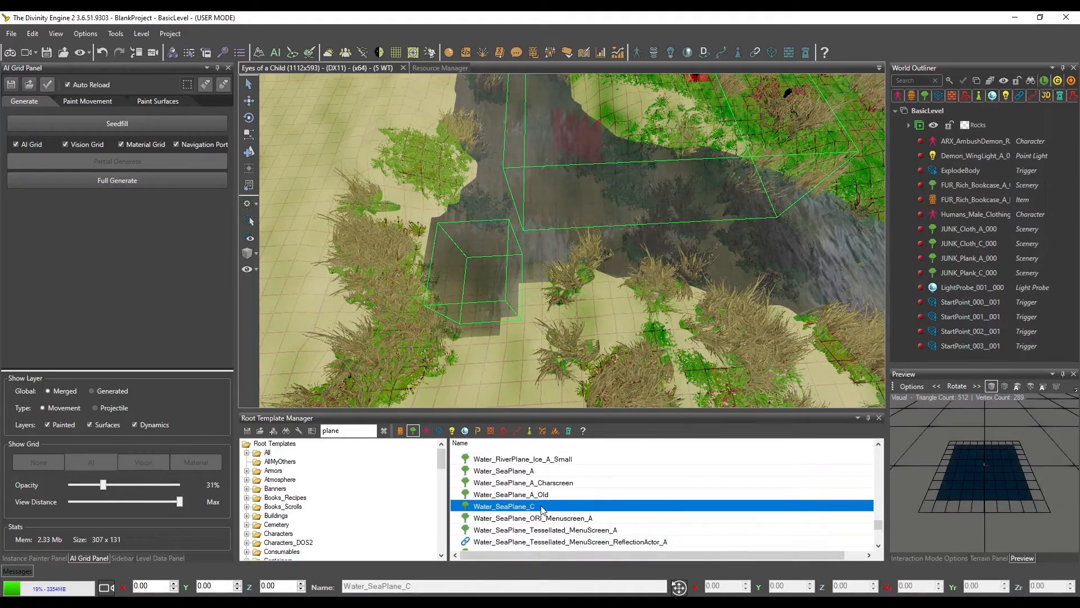
{"action": "left_click", "coordinate": [249, 152]}
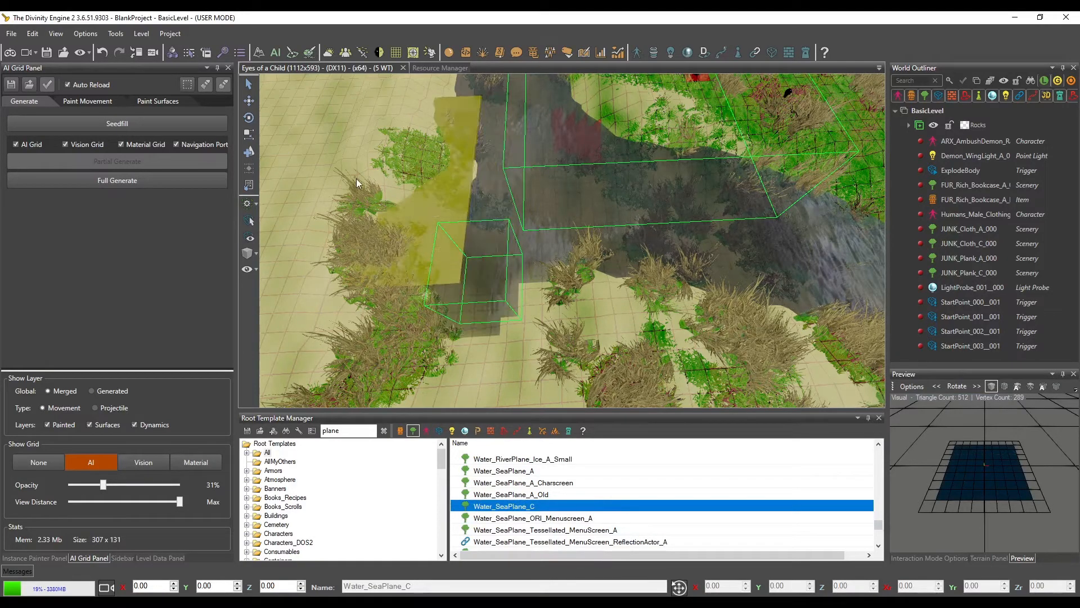
{"action": "left_click", "coordinate": [422, 221]}
{"action": "right_click_drag", "start_coordinate": [439, 230], "coordinate": [449, 255]}
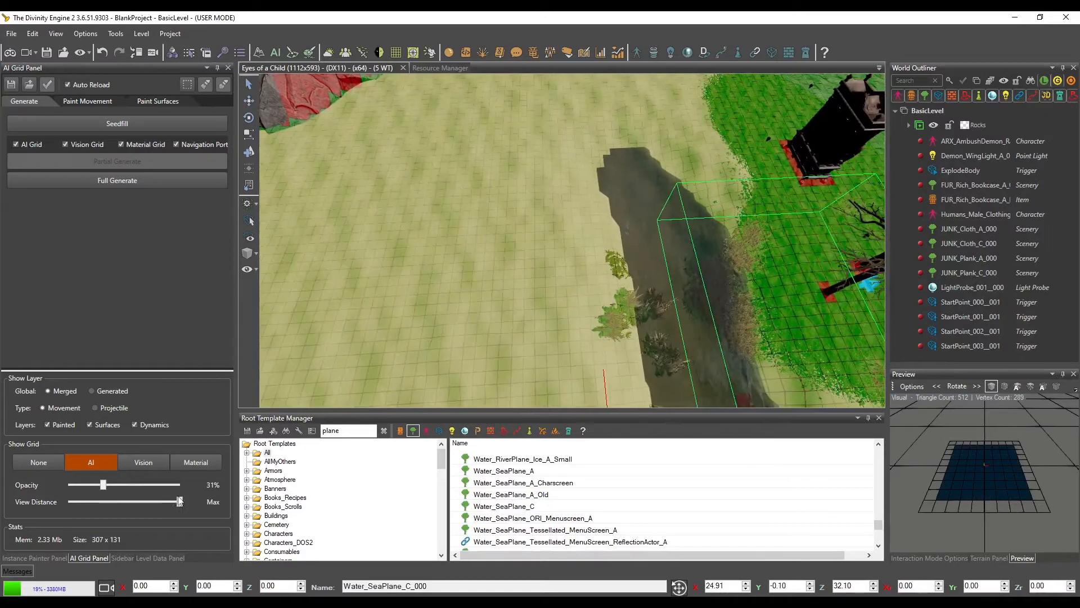
Examine the placed sea plane's properties, including its Scenery options such as Wadable, Walk On and Walk Through
{"action": "left_click", "coordinate": [130, 558]}
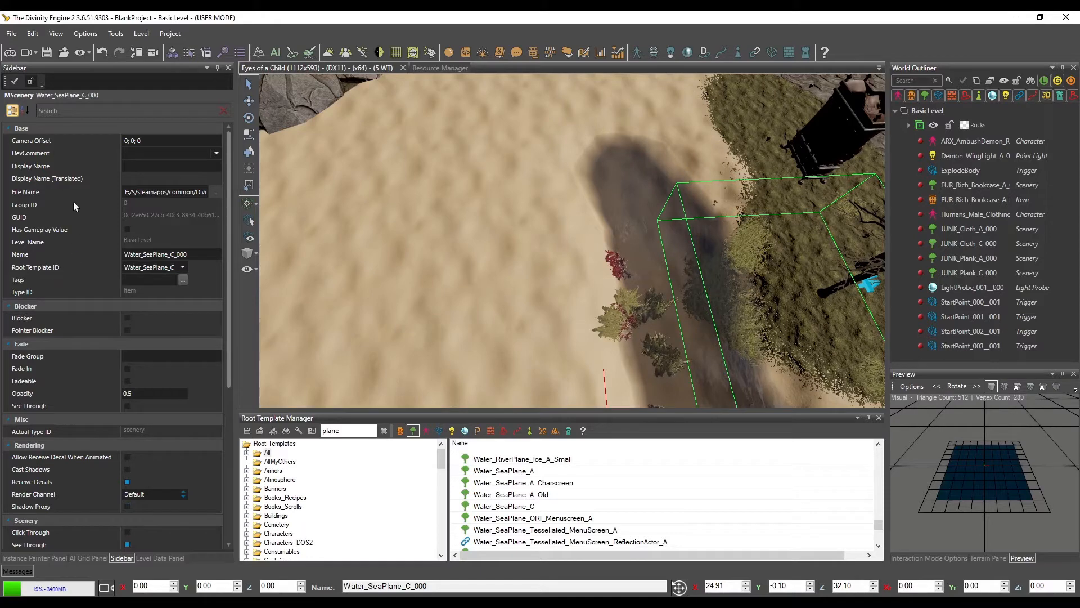
{"action": "scroll", "coordinate": [74, 254], "scroll_direction": "down", "scroll_amount": 5}
{"action": "scroll", "coordinate": [72, 274], "scroll_direction": "up", "scroll_amount": 5}
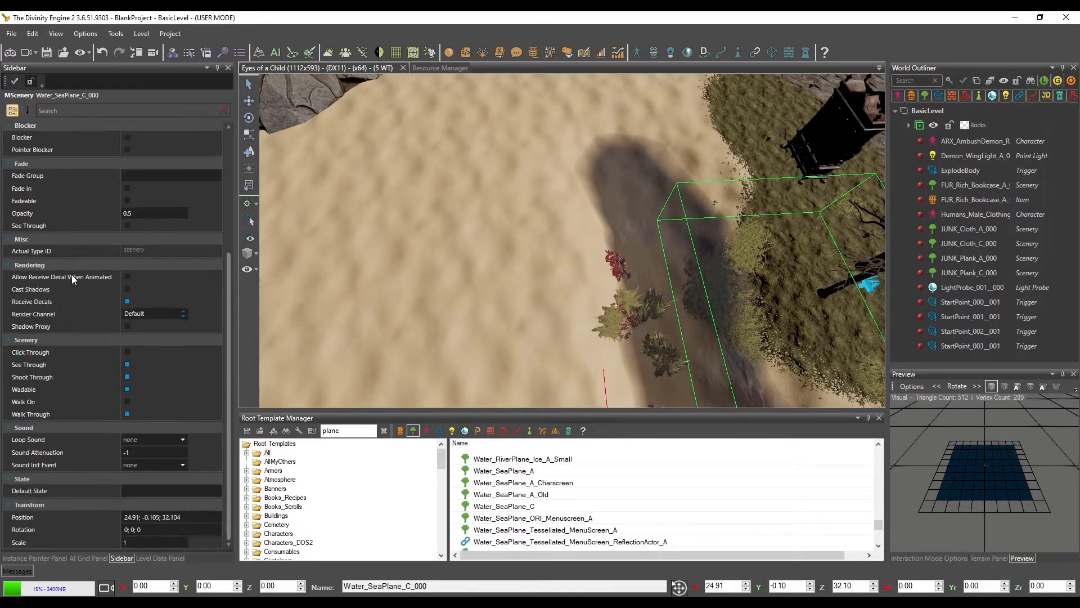
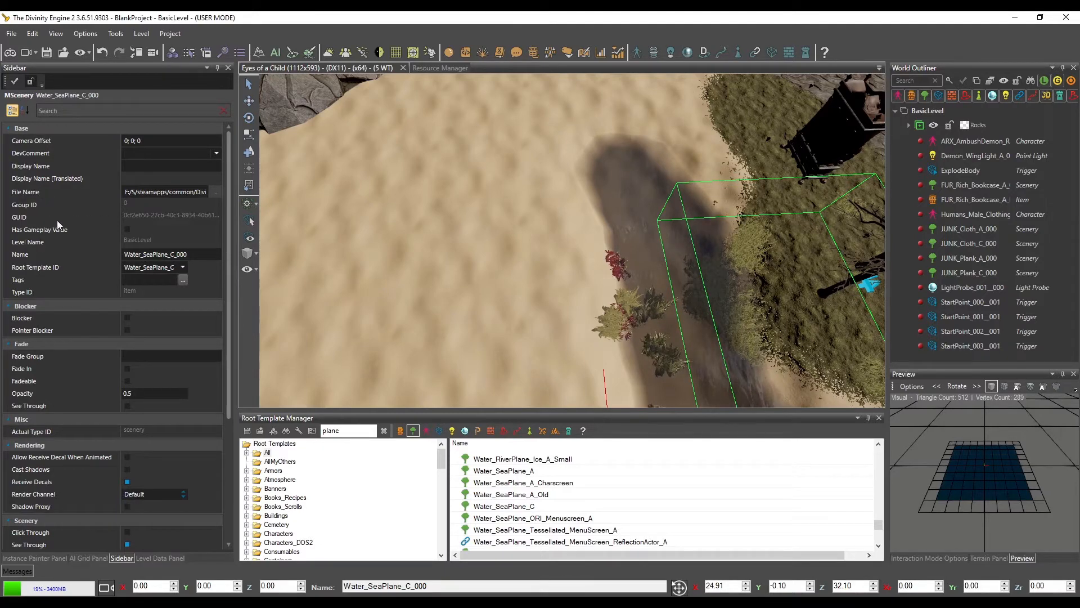
Compare the base properties of the Water_SeaPlane_C and NAT_Water_Plane10x10m_A templates, including Physics Resource ID
{"action": "left_click", "coordinate": [522, 506]}
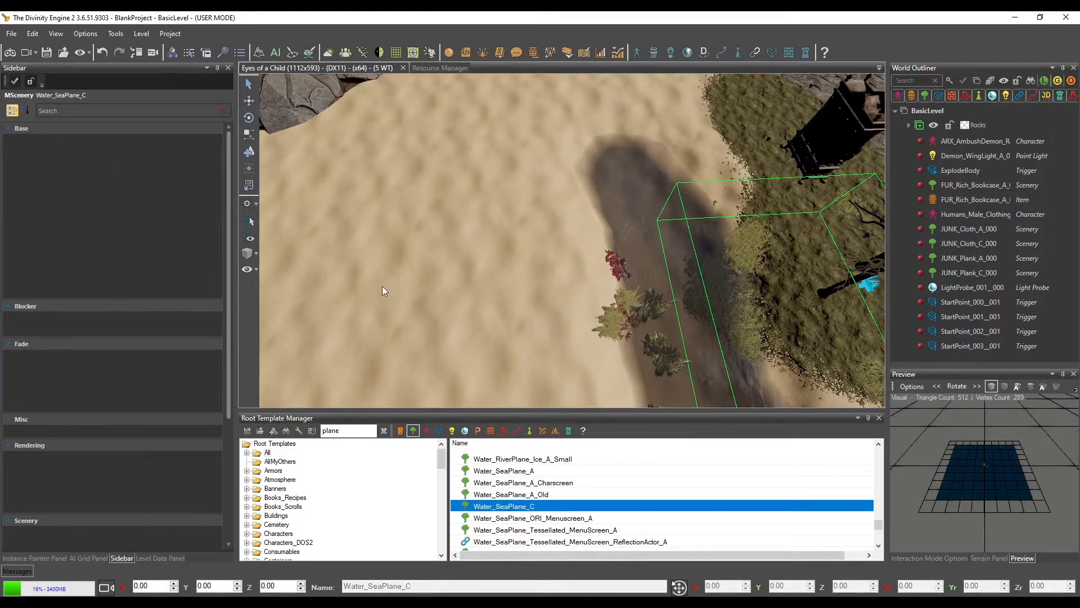
{"action": "right_click", "coordinate": [497, 508]}
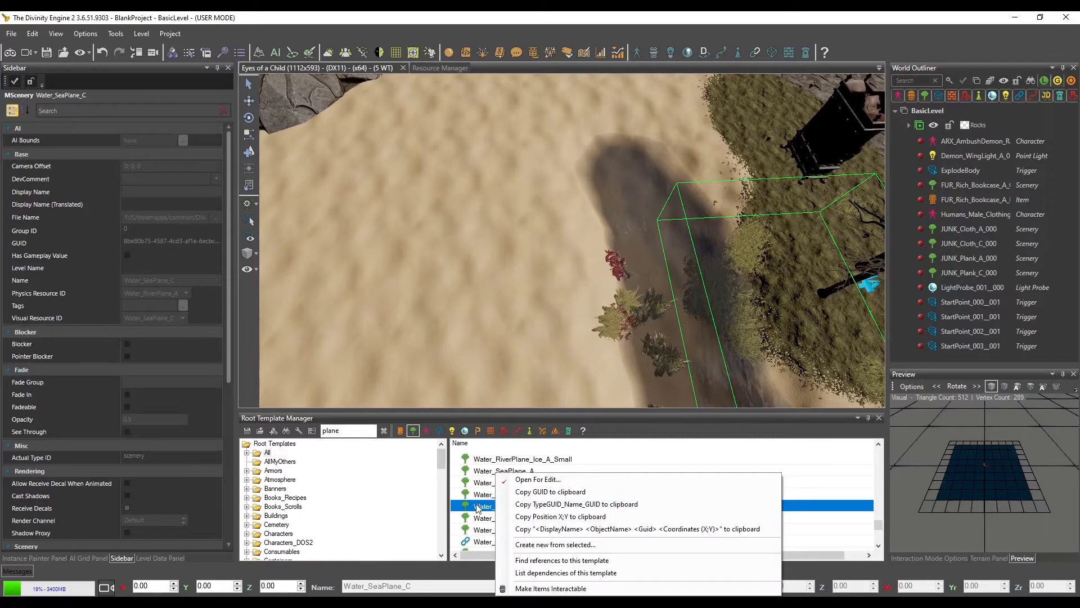
{"action": "key", "text": "Escape"}
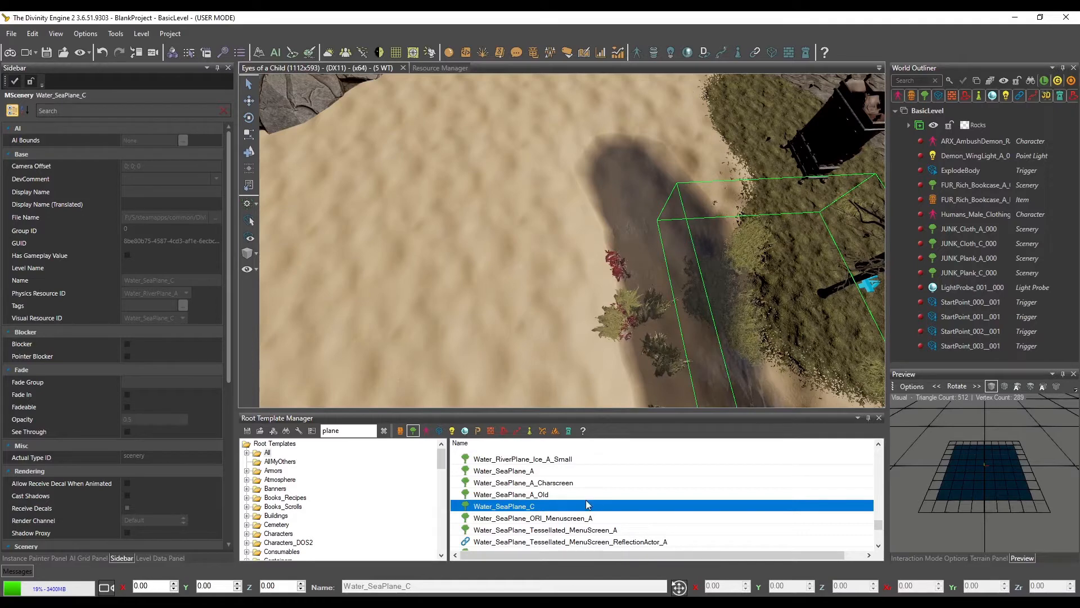
{"action": "scroll", "coordinate": [587, 504], "scroll_direction": "up", "scroll_amount": 4}
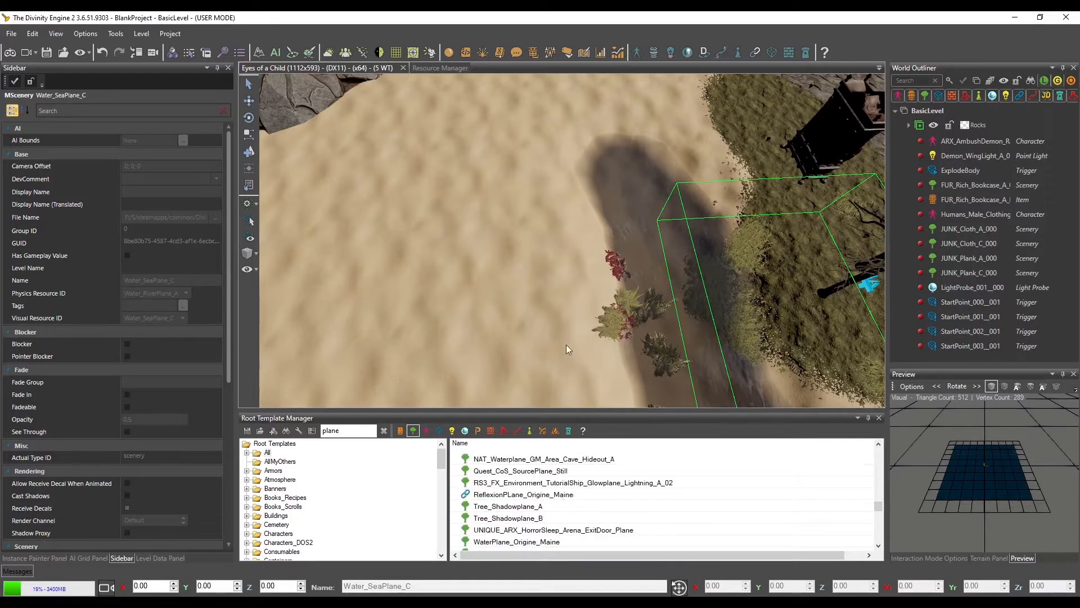
{"action": "scroll", "coordinate": [531, 521], "scroll_direction": "up", "scroll_amount": 3}
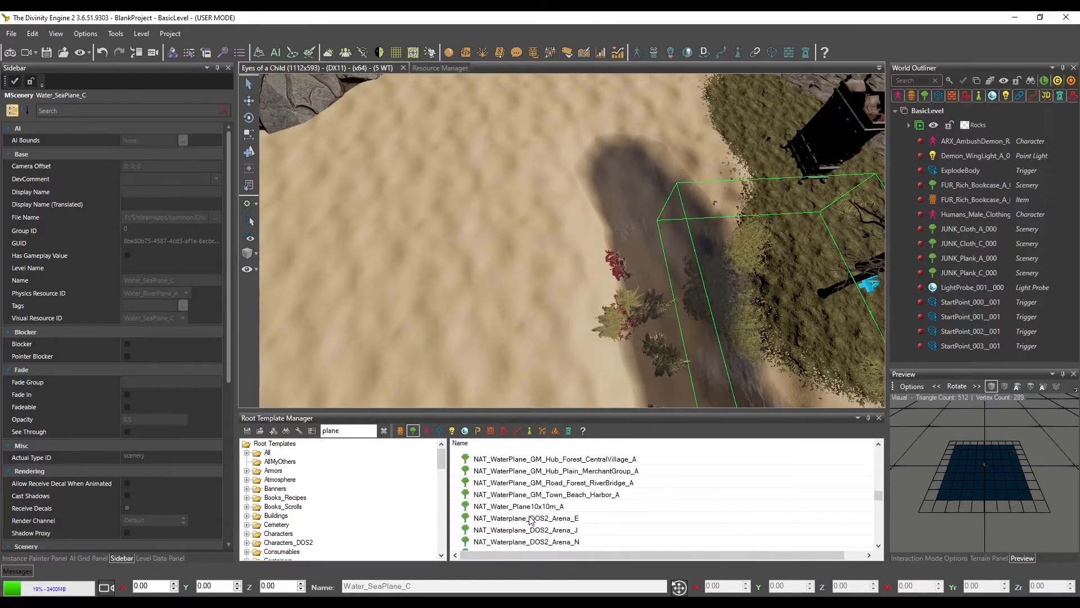
{"action": "left_click", "coordinate": [532, 508]}
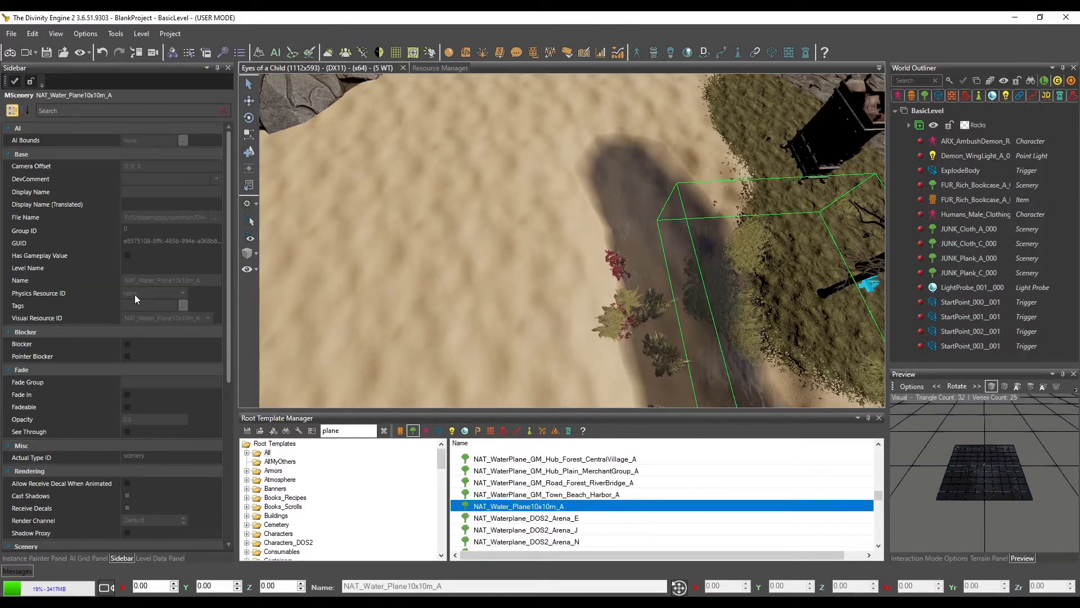
Select the placed sea plane and move it over the riverbed's end, to about X 39.94, Y -0.22, Z 30.53
{"action": "middle_click_drag", "start_coordinate": [647, 311], "coordinate": [610, 280]}
{"action": "left_click", "coordinate": [507, 310]}
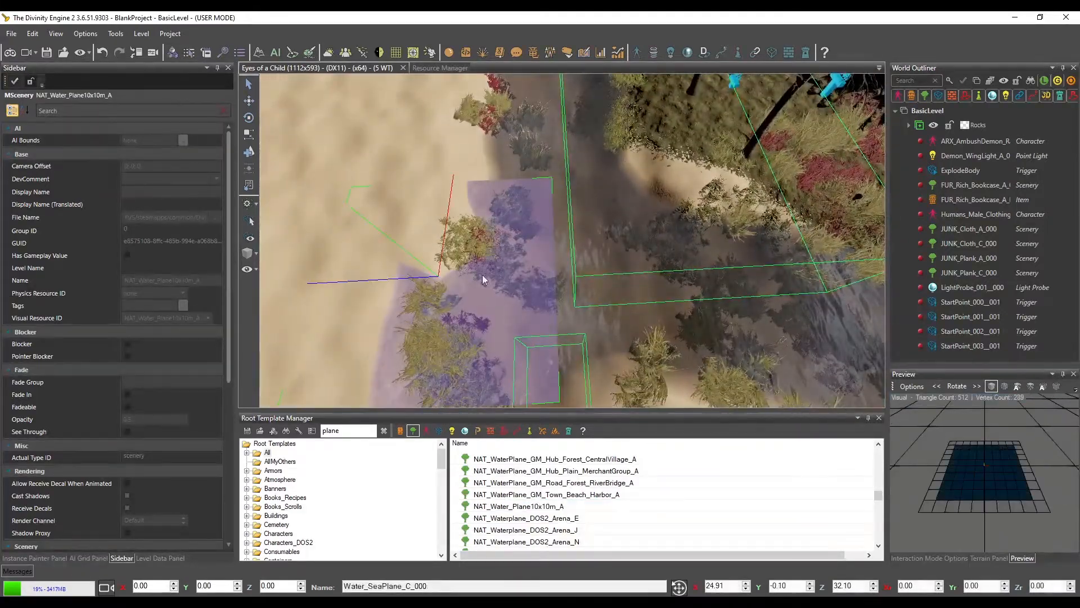
{"action": "left_click_drag", "start_coordinate": [497, 283], "coordinate": [337, 131]}
{"action": "key", "text": "r"}
{"action": "middle_click_drag", "start_coordinate": [446, 195], "coordinate": [447, 225]}
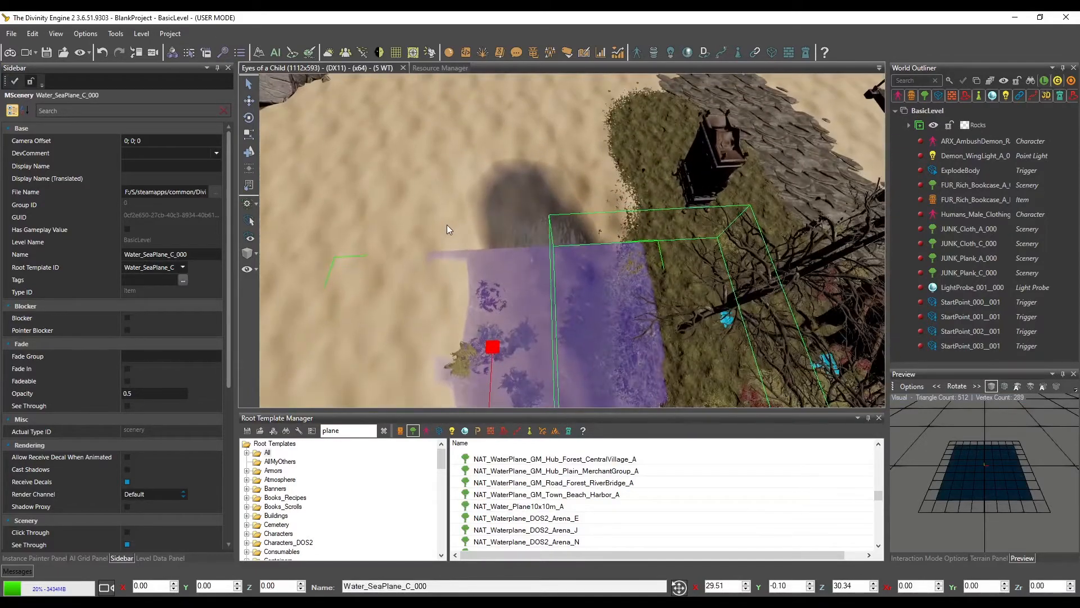
{"action": "key", "text": "w"}
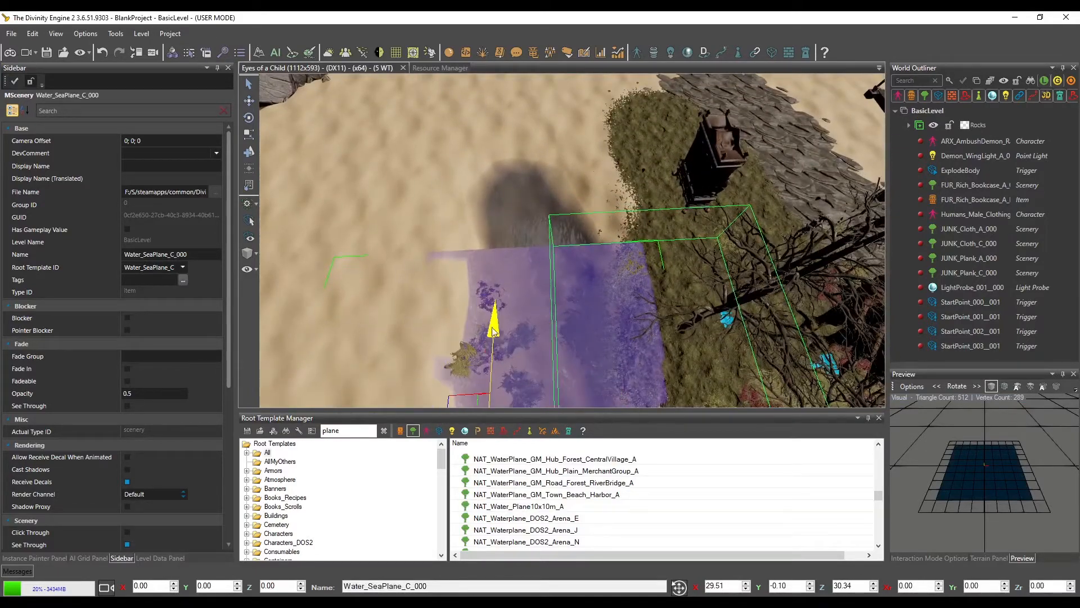
{"action": "left_click_drag", "start_coordinate": [462, 394], "coordinate": [478, 202]}
{"action": "left_click_drag", "start_coordinate": [465, 164], "coordinate": [467, 167]}
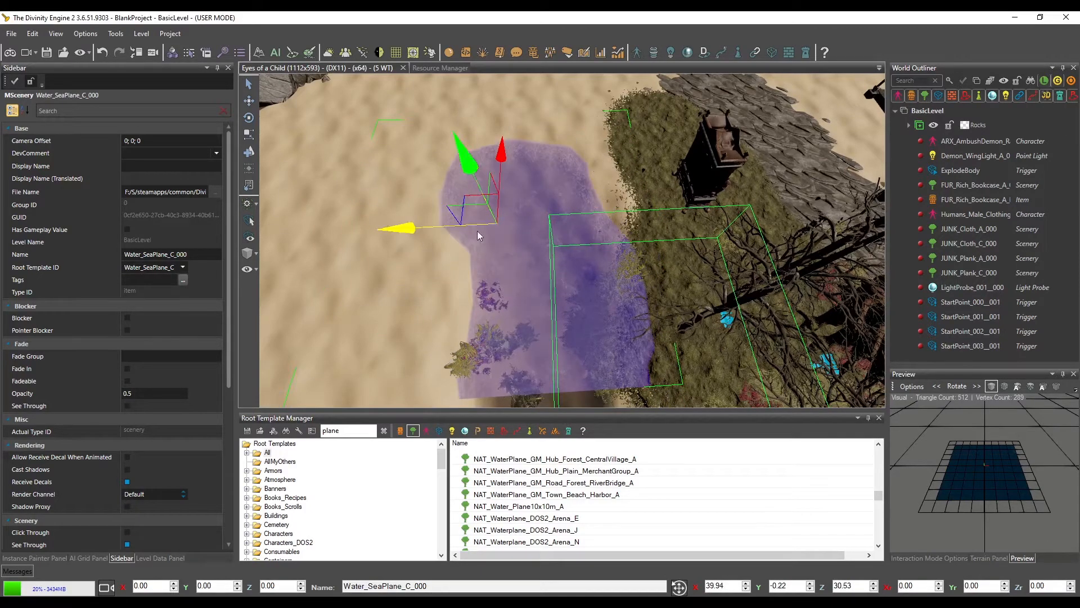
{"action": "middle_click_drag", "start_coordinate": [483, 276], "coordinate": [483, 227]}
{"action": "scroll", "coordinate": [484, 227], "scroll_direction": "down", "scroll_amount": 2}
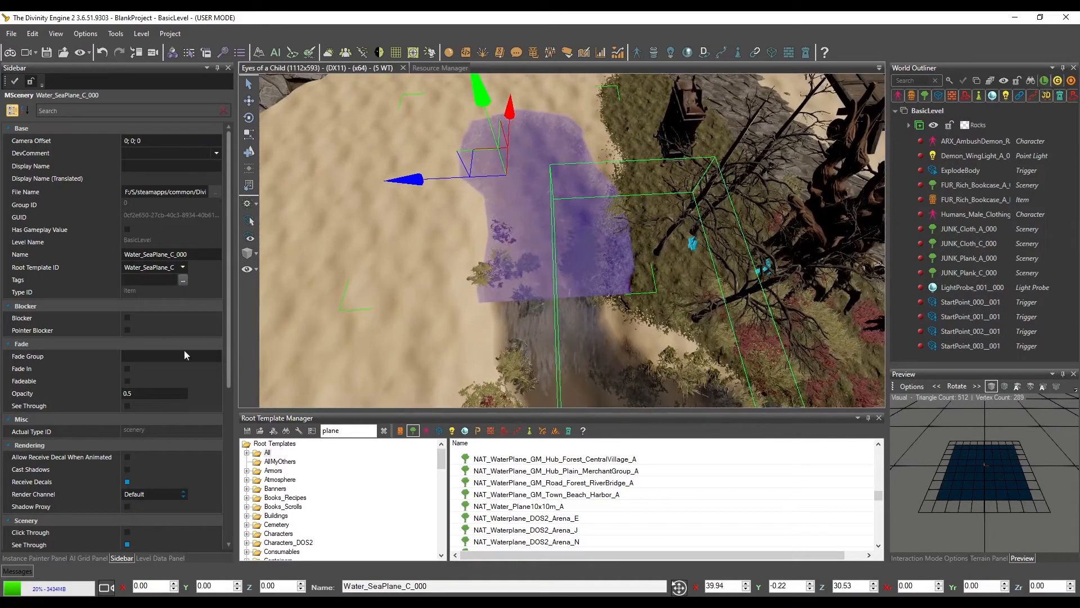
Close the Level Data Panel and partially regenerate the AI grid over the area around the sea plane
{"action": "left_click", "coordinate": [84, 559]}
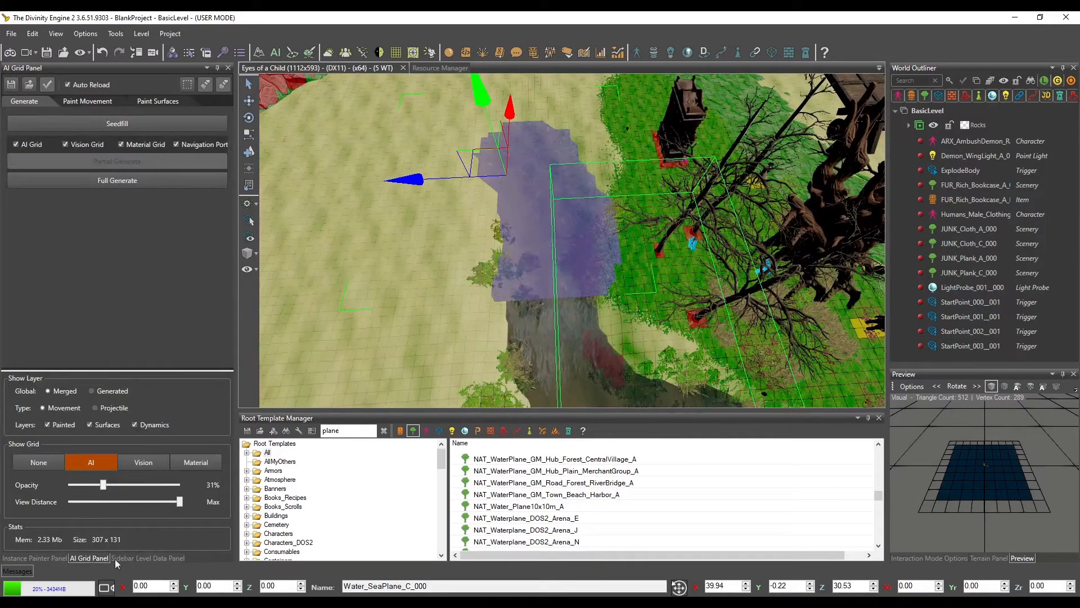
{"action": "left_click", "coordinate": [173, 559]}
{"action": "left_click", "coordinate": [229, 68]}
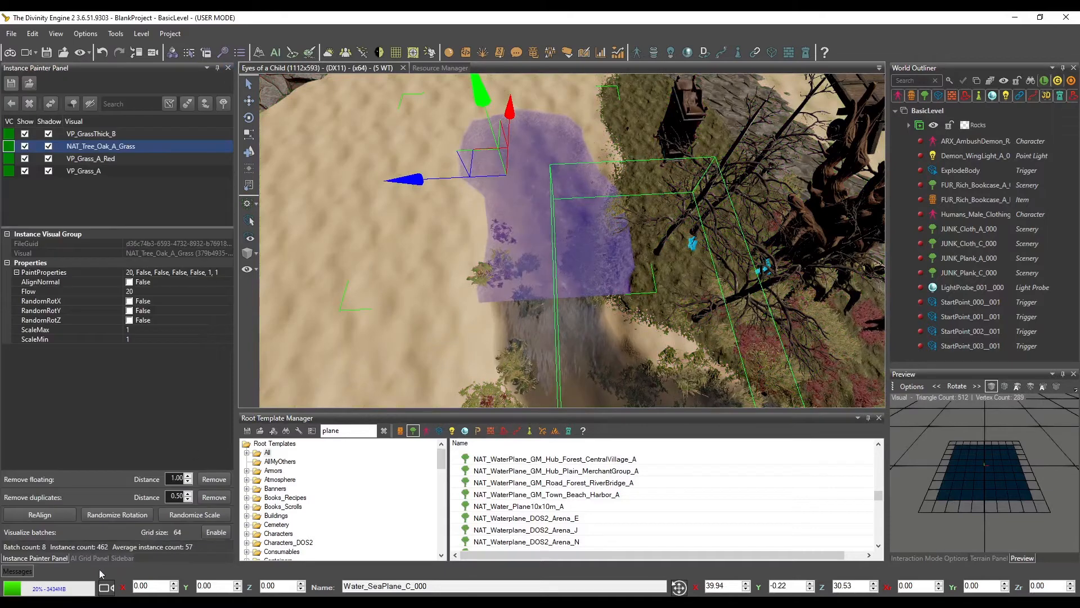
{"action": "left_click", "coordinate": [82, 557]}
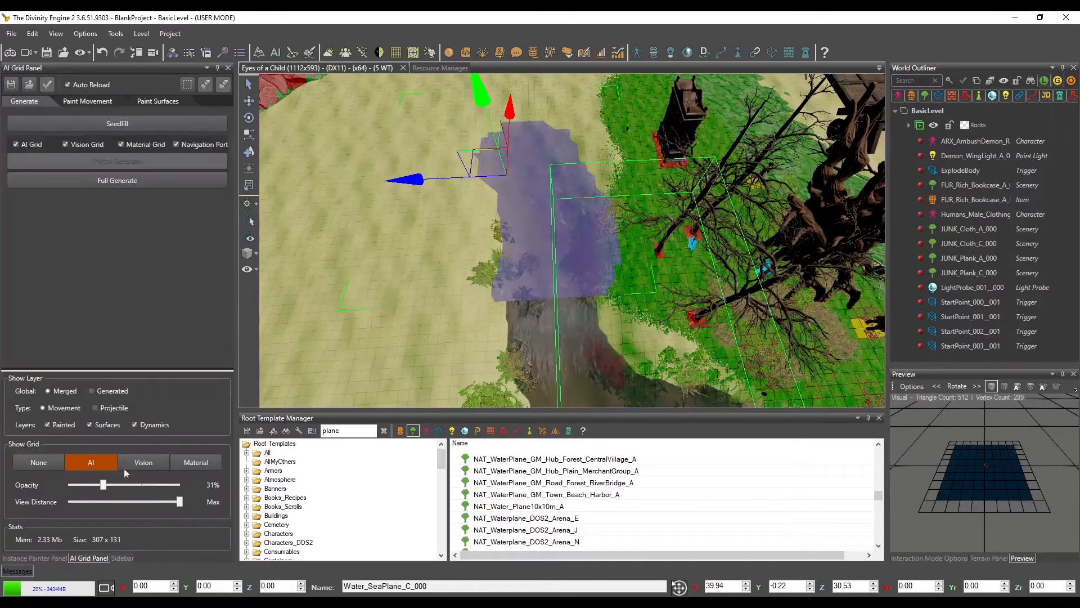
{"action": "left_click", "coordinate": [188, 84]}
{"action": "left_click_drag", "start_coordinate": [445, 90], "coordinate": [687, 388]}
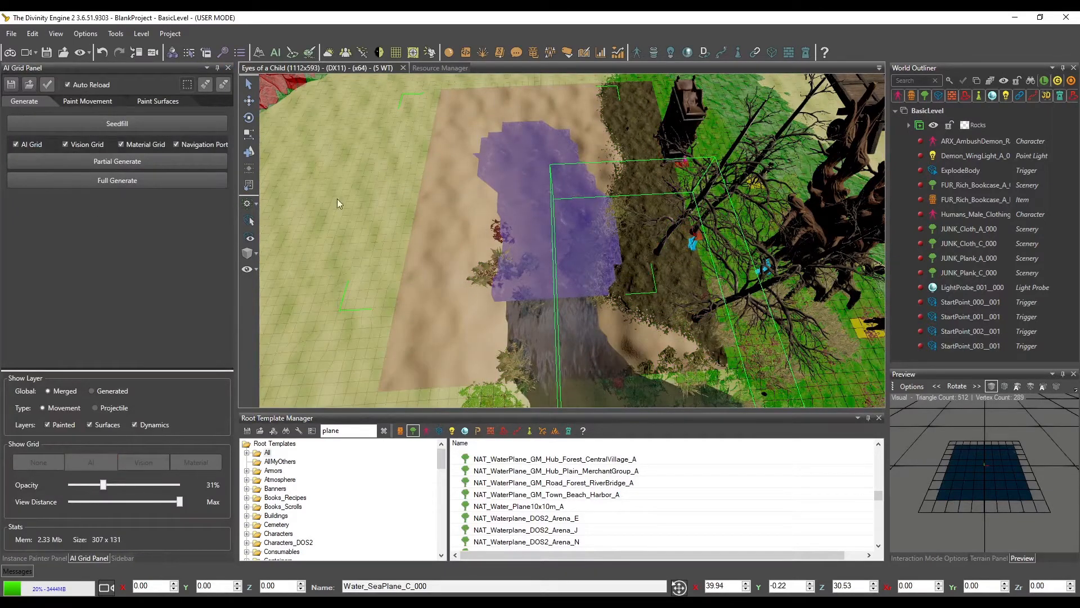
{"action": "left_click", "coordinate": [109, 162]}
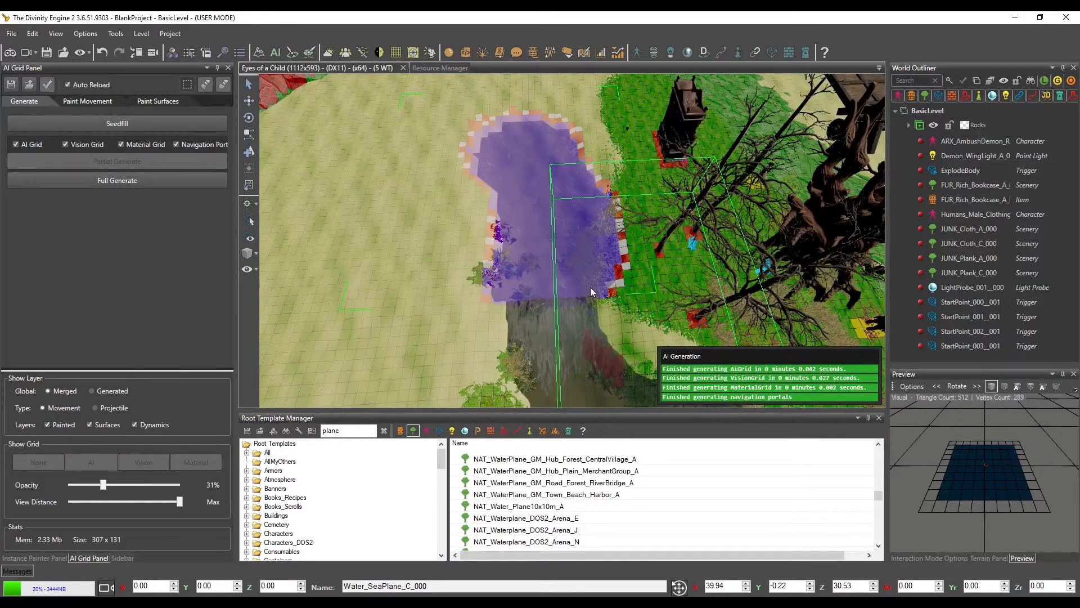
{"action": "scroll", "coordinate": [589, 287], "scroll_direction": "up", "scroll_amount": 5}
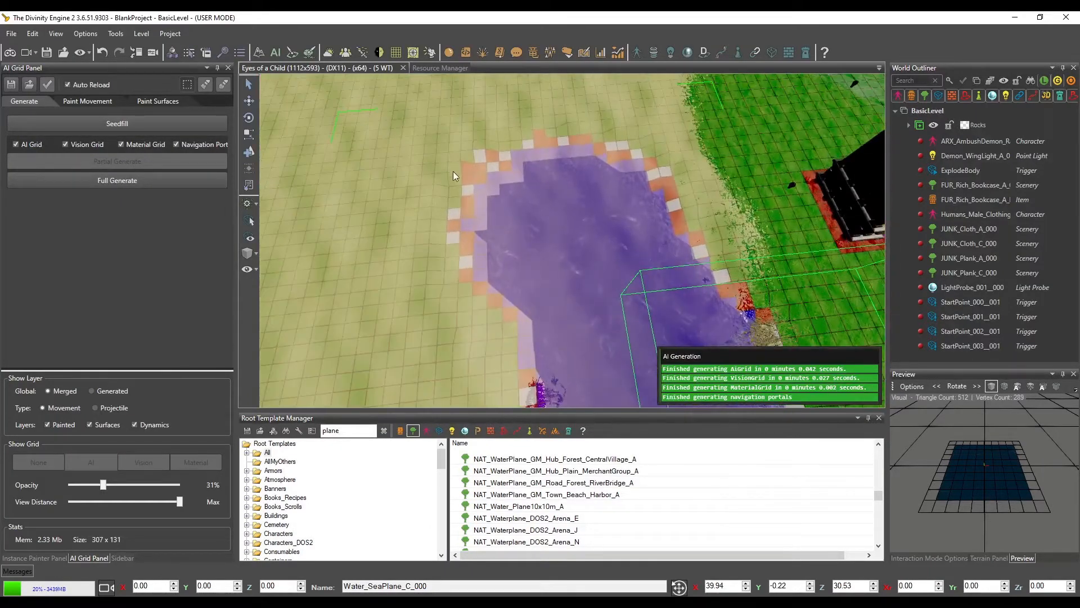
Start game mode on the sand beside the sea plane, saving the unsaved grids, items and level data
{"action": "left_click", "coordinate": [436, 163]}
{"action": "left_click", "coordinate": [10, 53]}
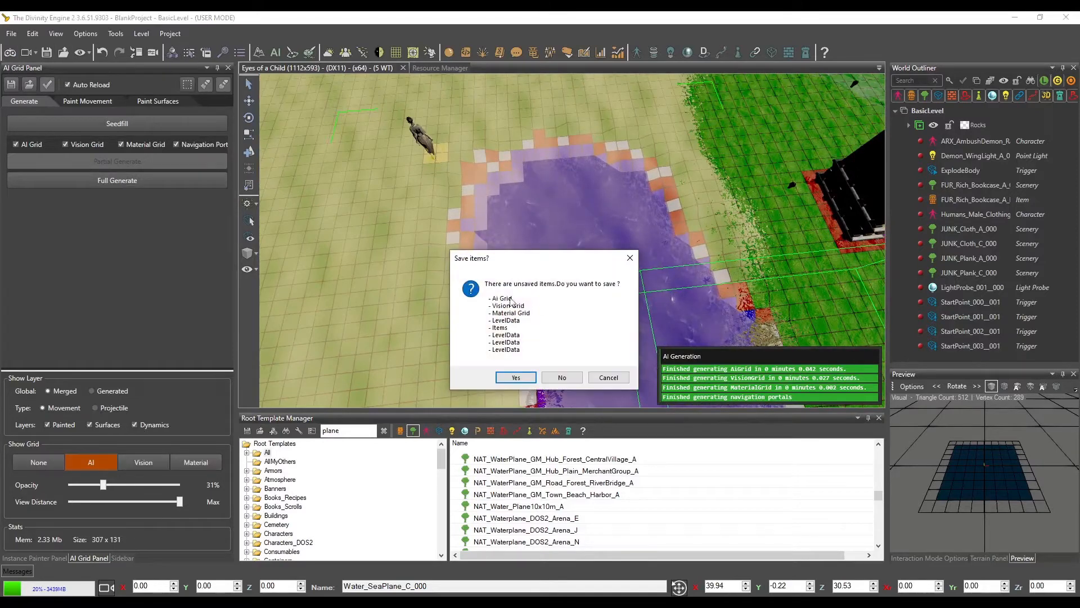
{"action": "left_click", "coordinate": [516, 378]}
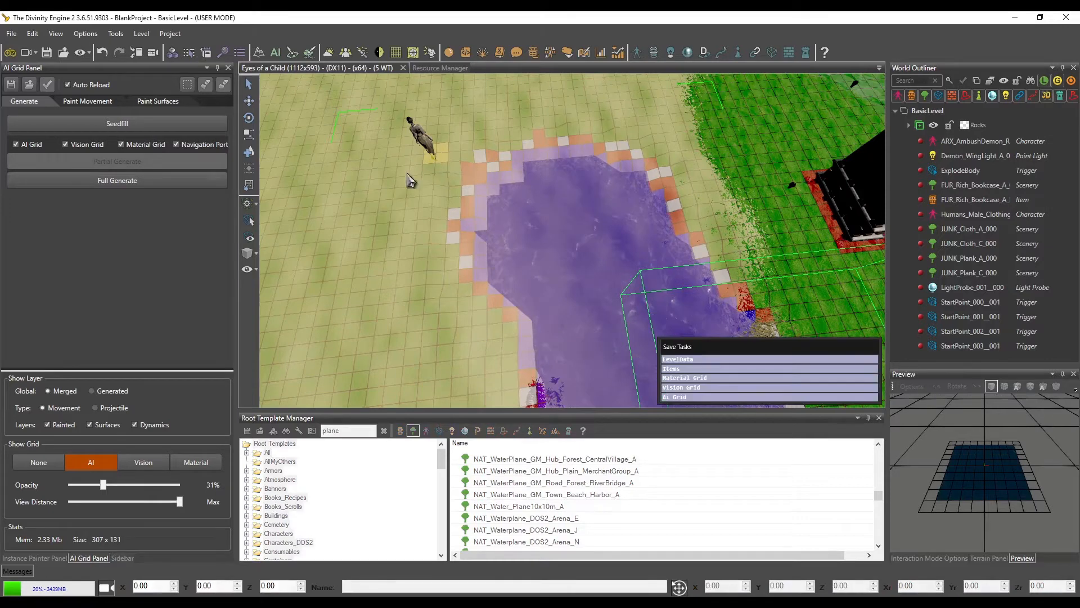
Walk the character through the sea plane, along the sandy shore, across the riverbed water and back into the sea plane
{"action": "left_click", "coordinate": [733, 312]}
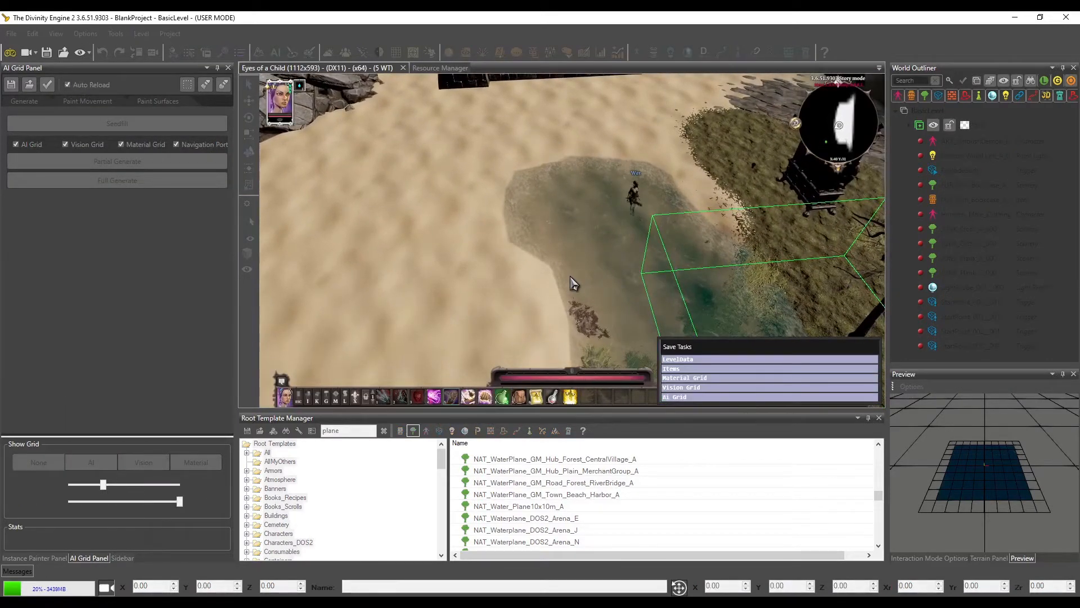
{"action": "left_click", "coordinate": [569, 276]}
{"action": "left_click", "coordinate": [521, 312]}
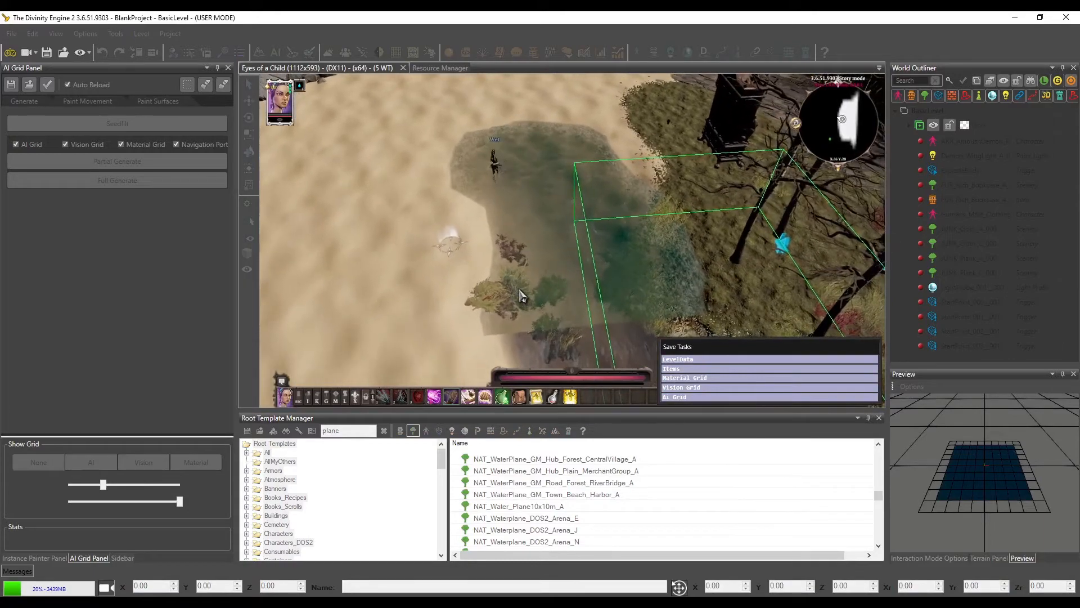
{"action": "left_click", "coordinate": [479, 310]}
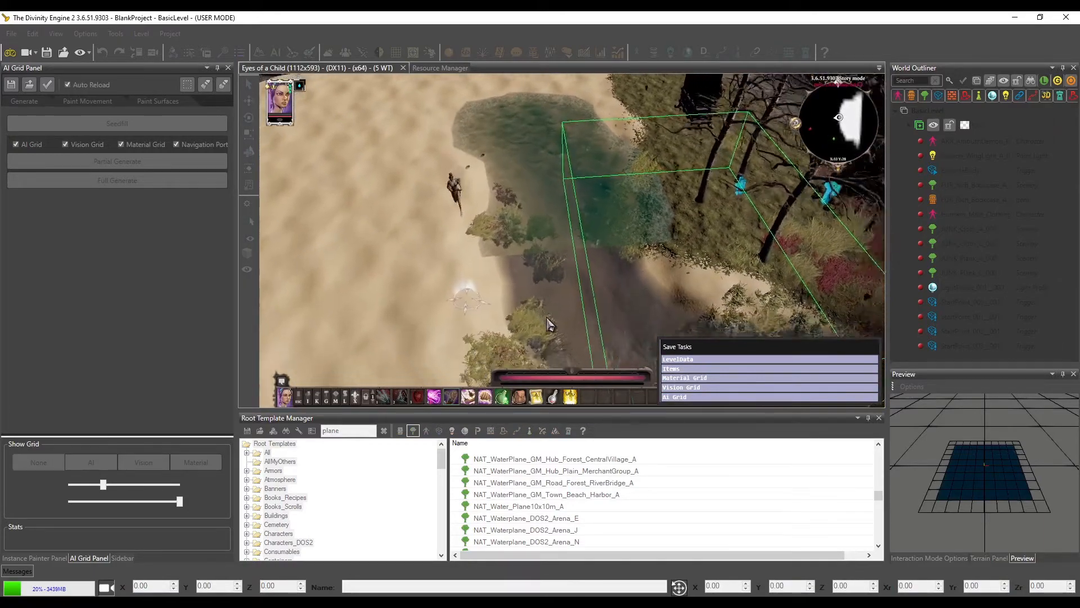
{"action": "left_click", "coordinate": [579, 284]}
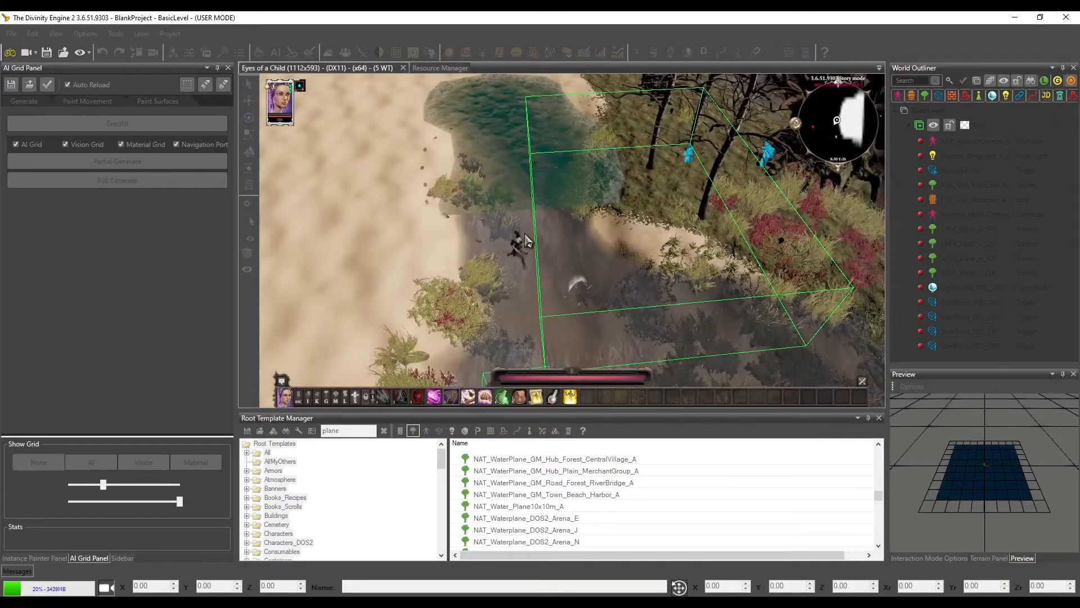
{"action": "left_click", "coordinate": [666, 234]}
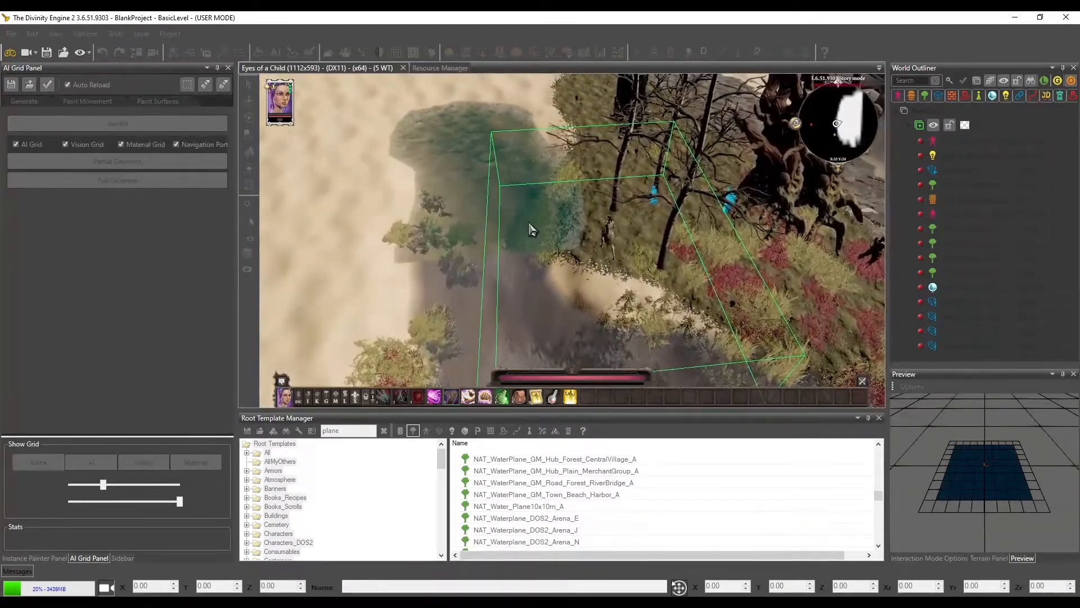
{"action": "left_click", "coordinate": [528, 223]}
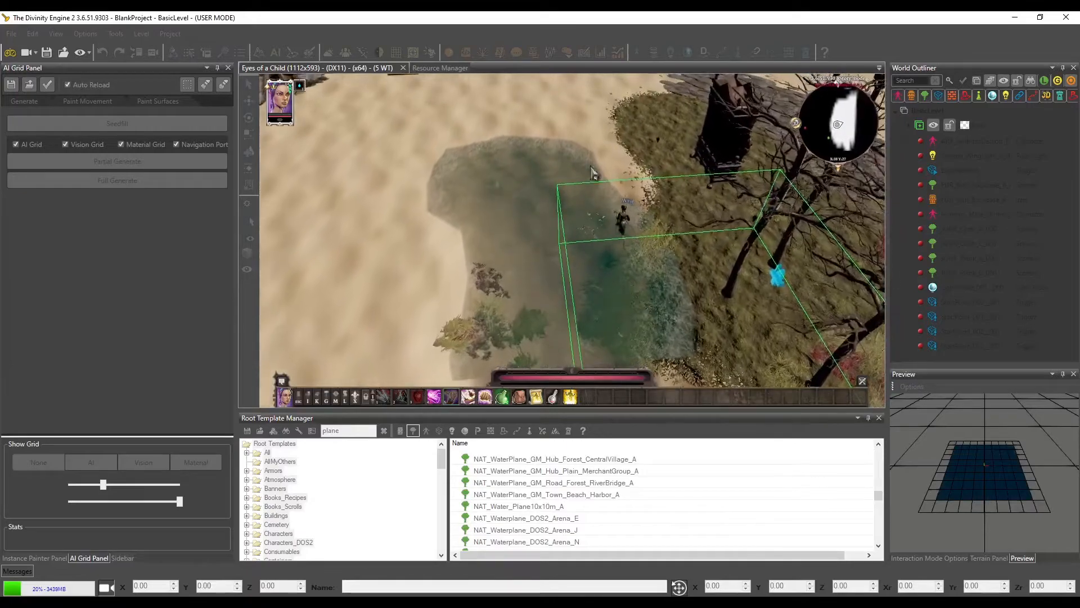
Examine the sea plane's water surface, shoreline and border with the river water from several angles and distances
{"action": "key", "text": "s"}
{"action": "key", "text": "d"}
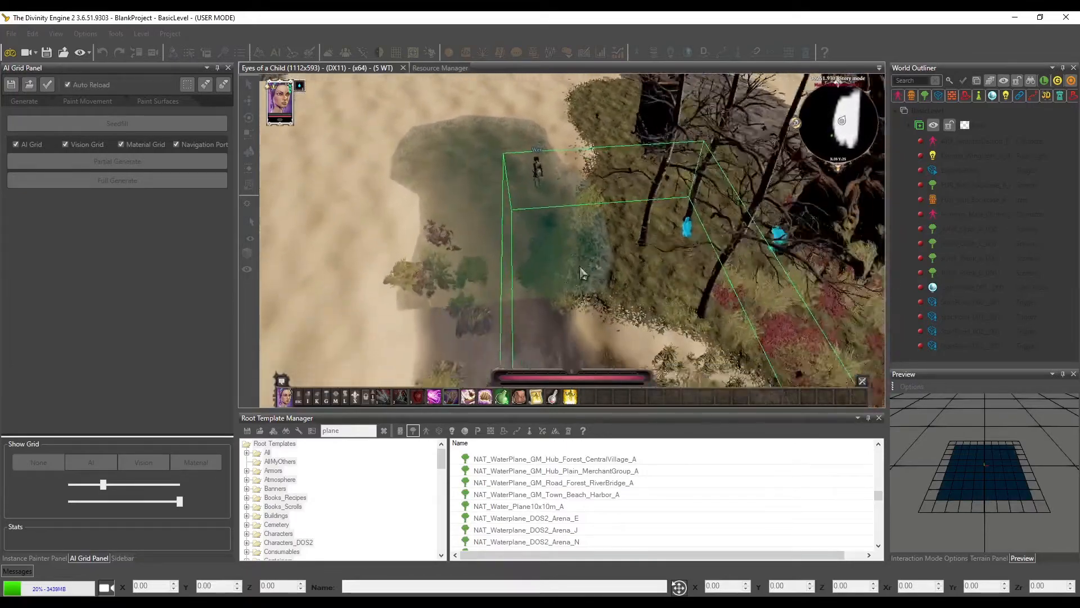
{"action": "key", "text": "s"}
{"action": "key", "text": "d"}
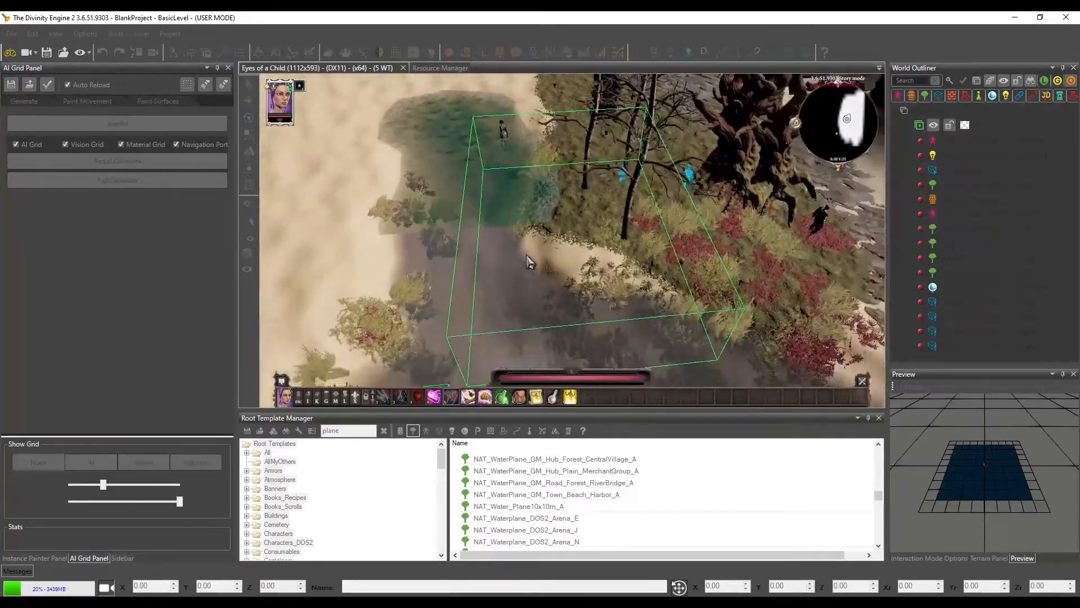
{"action": "scroll", "coordinate": [557, 319], "scroll_direction": "down", "scroll_amount": 2}
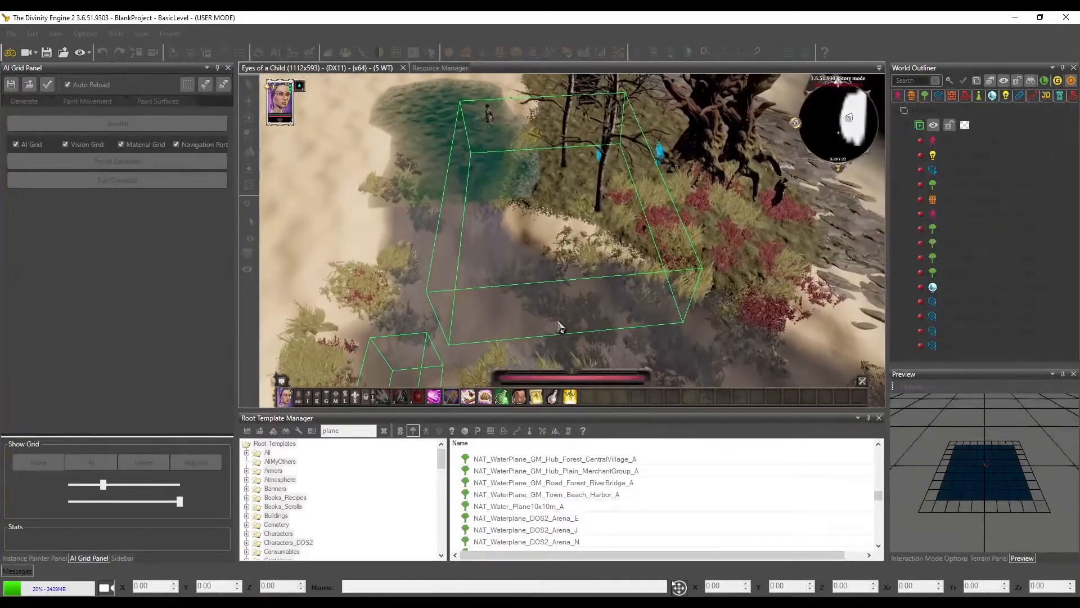
{"action": "scroll", "coordinate": [554, 319], "scroll_direction": "up", "scroll_amount": 4}
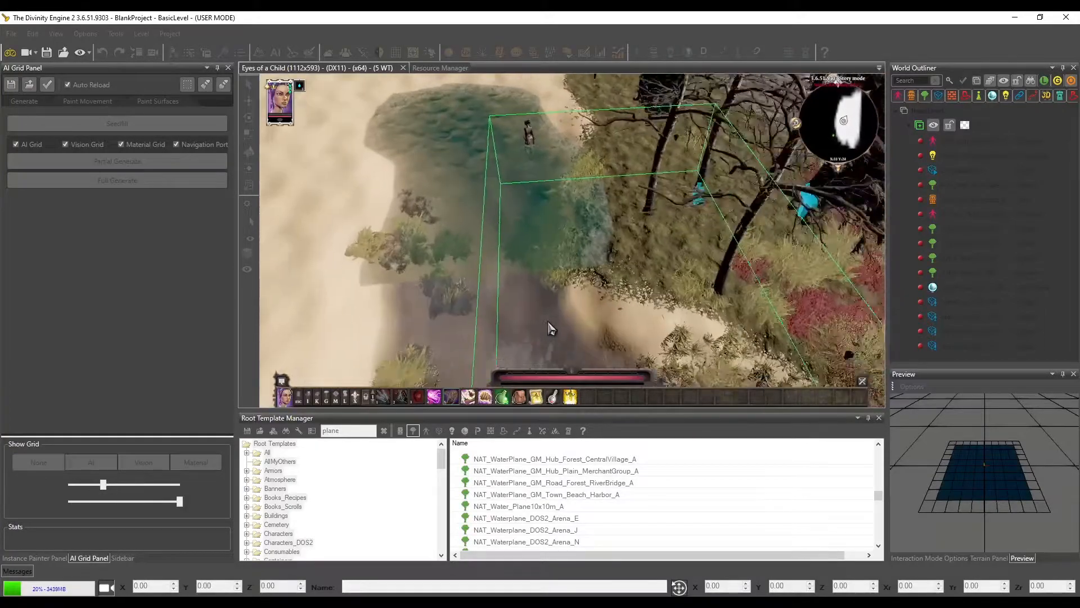
{"action": "scroll", "coordinate": [548, 322], "scroll_direction": "up", "scroll_amount": 4}
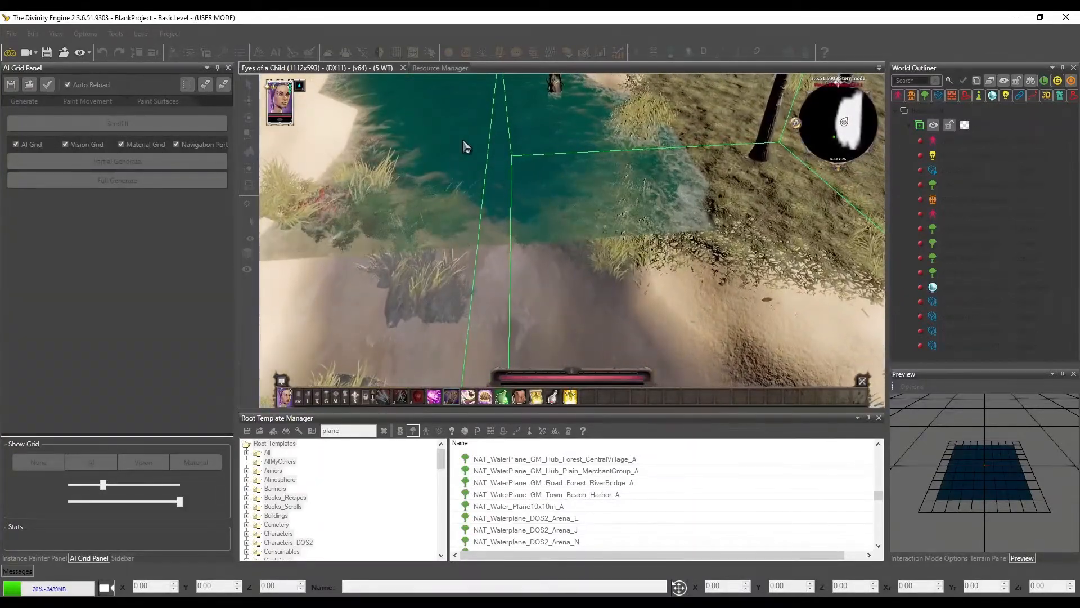
{"action": "scroll", "coordinate": [492, 209], "scroll_direction": "down", "scroll_amount": 2}
{"action": "key", "text": "a"}
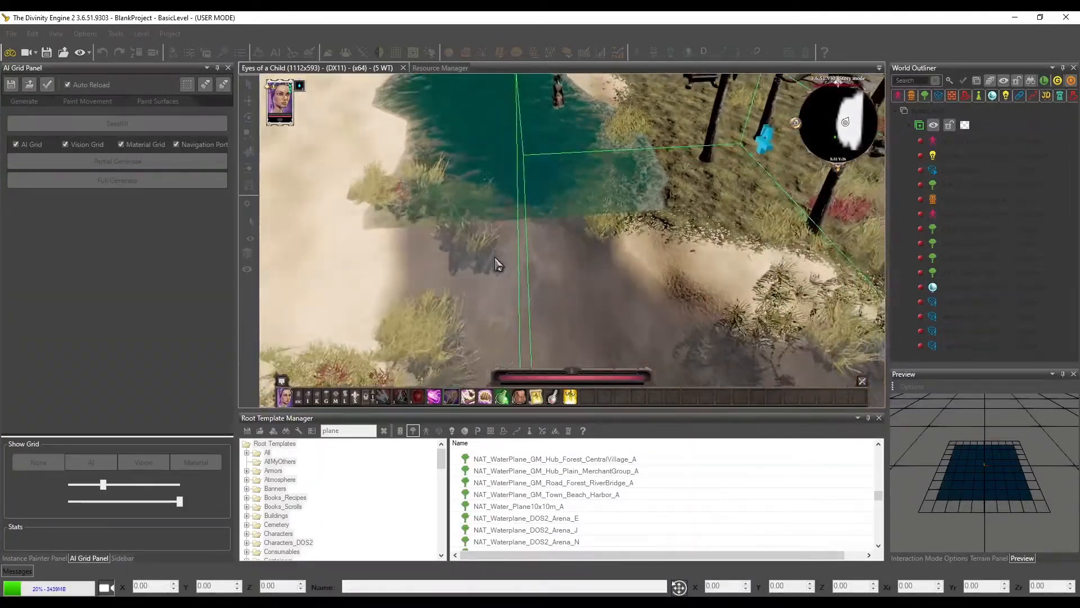
{"action": "scroll", "coordinate": [612, 278], "scroll_direction": "down", "scroll_amount": 3}
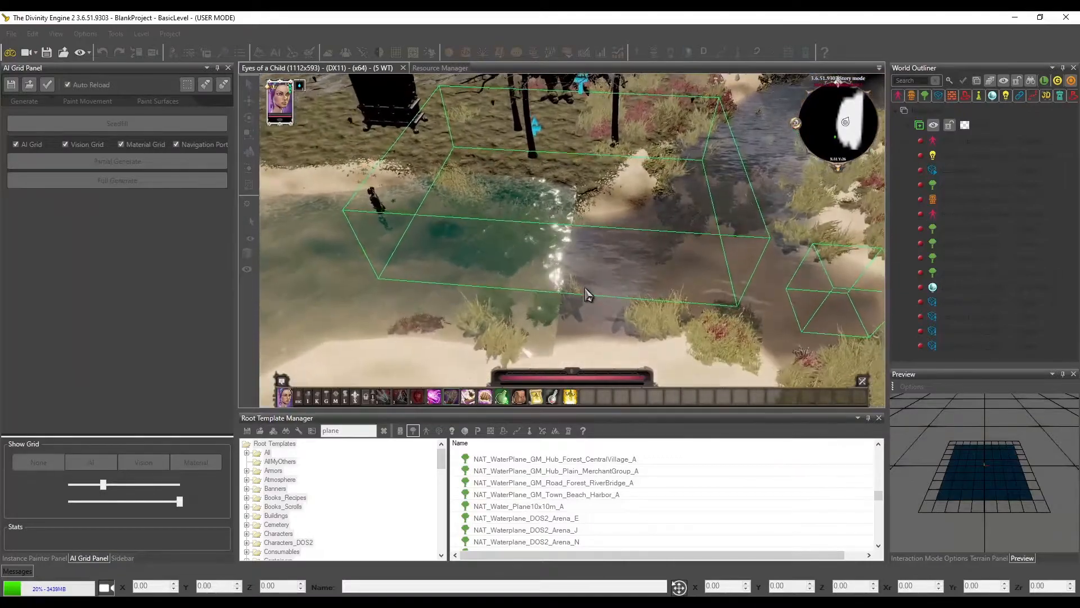
{"action": "mouse_move", "coordinate": [585, 289]}
{"action": "middle_mouse_down"}
{"action": "mouse_move", "coordinate": [520, 298]}
{"action": "mouse_move", "coordinate": [588, 293]}
{"action": "middle_mouse_up"}
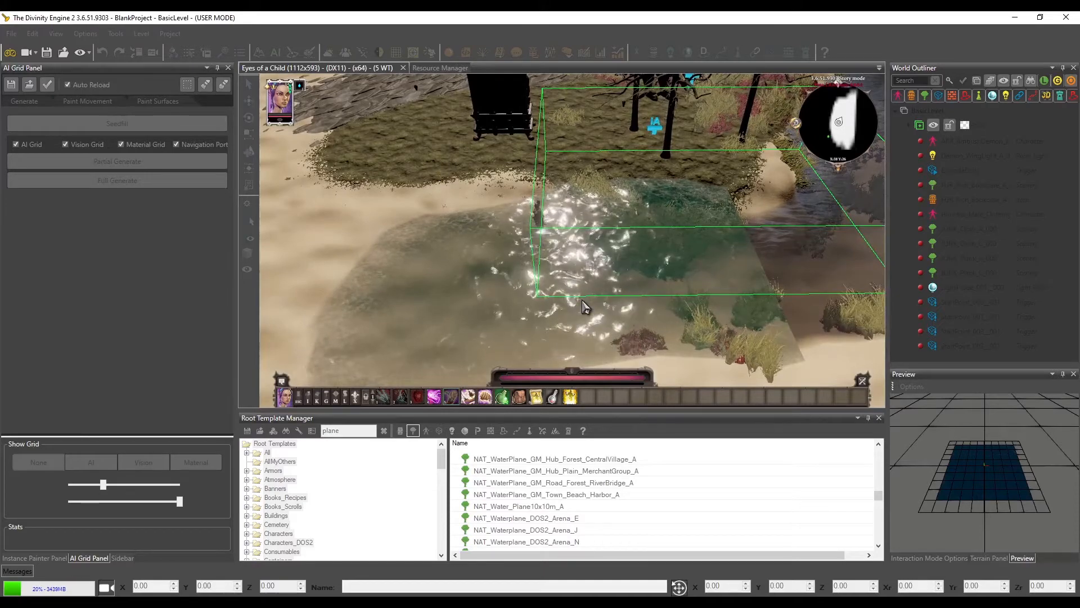
{"action": "key", "text": "d"}
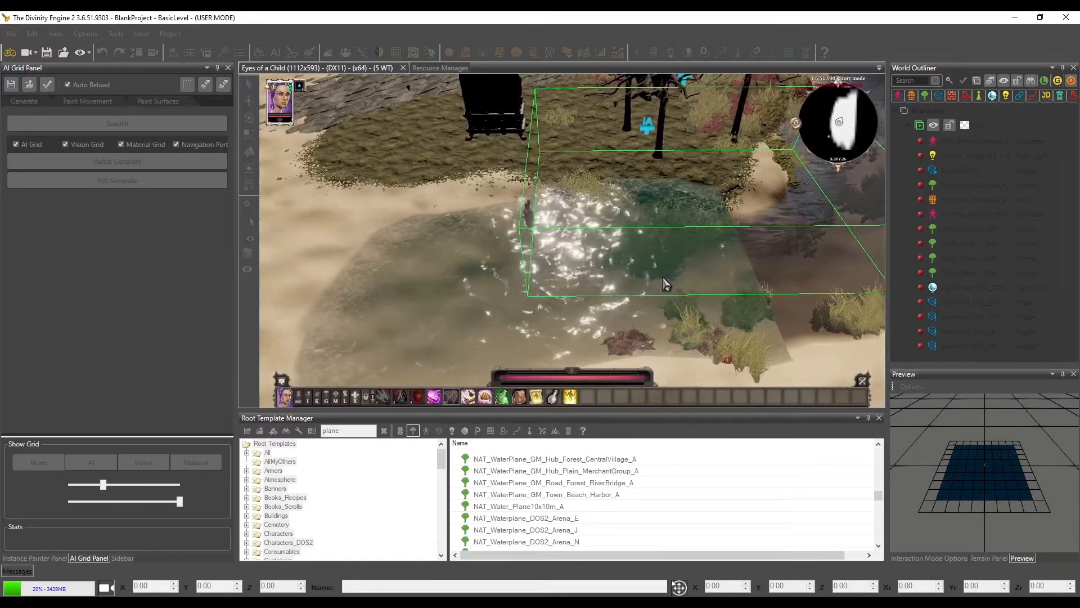
{"action": "key", "text": "w"}
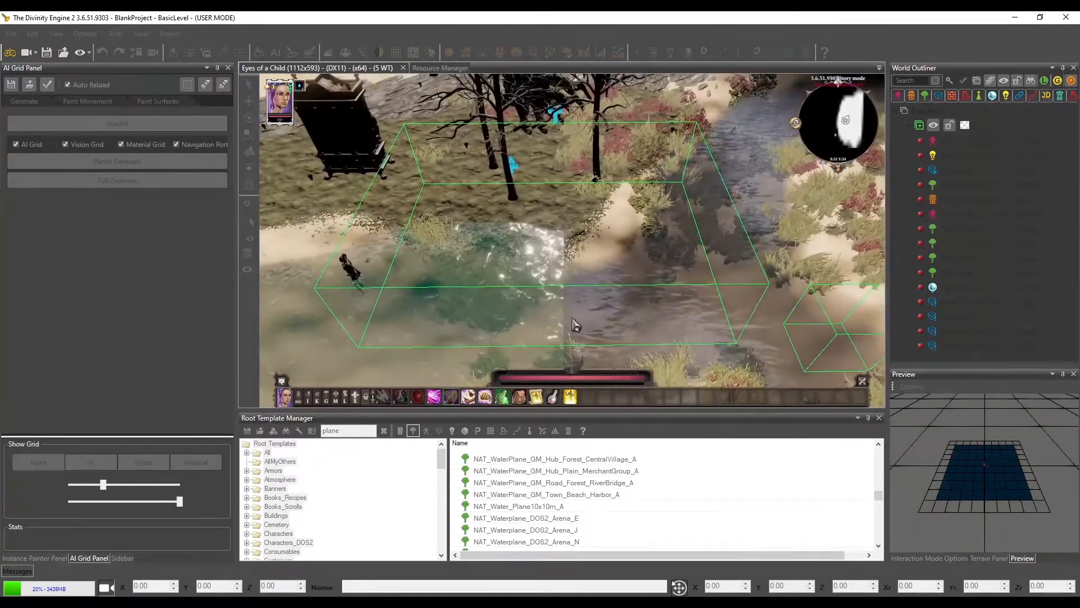
Send the character towards the river water beyond the trees, and restart game mode from that stretch of water
{"action": "left_click", "coordinate": [743, 150]}
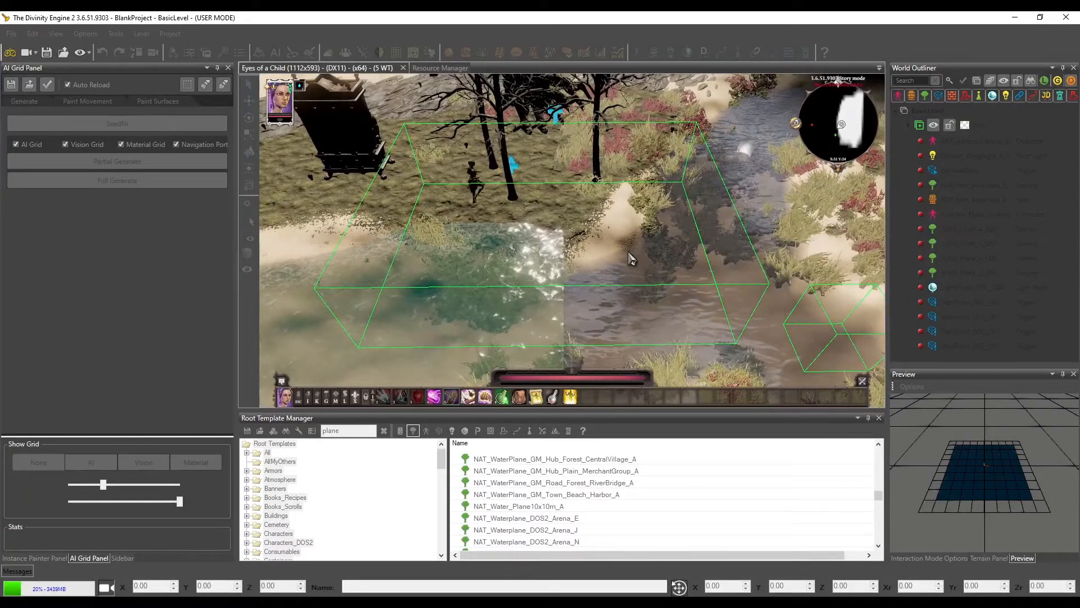
{"action": "left_click", "coordinate": [9, 54]}
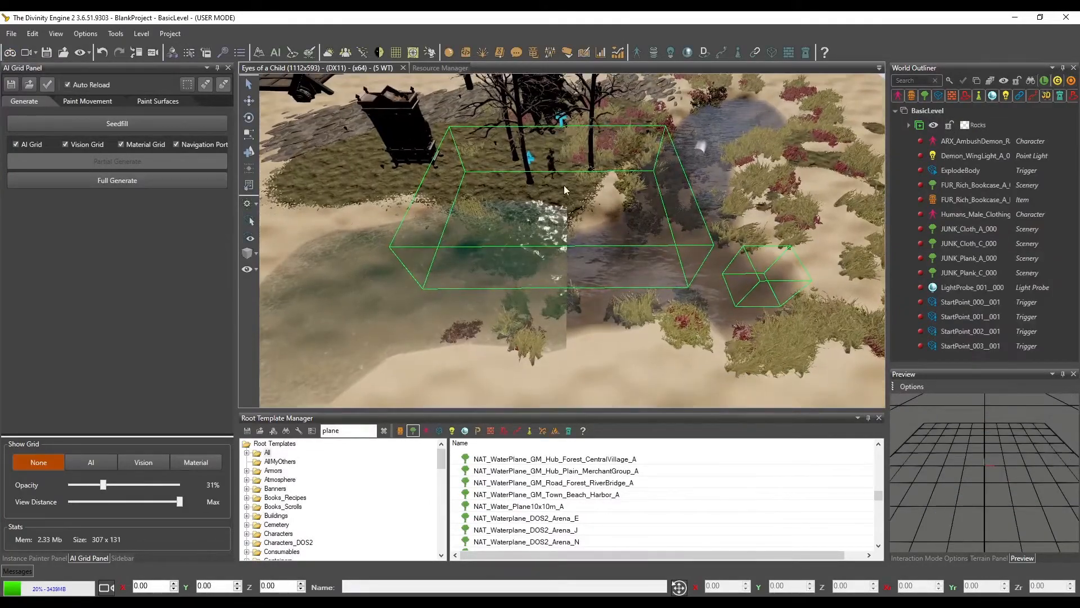
{"action": "right_click_drag", "start_coordinate": [564, 184], "coordinate": [629, 159]}
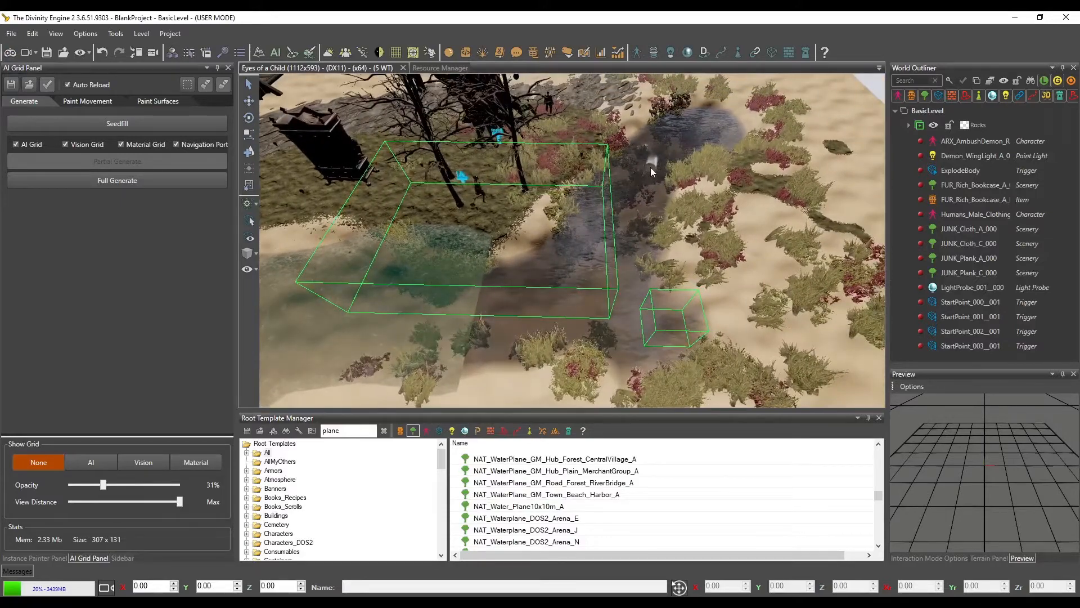
{"action": "left_click", "coordinate": [3, 52]}
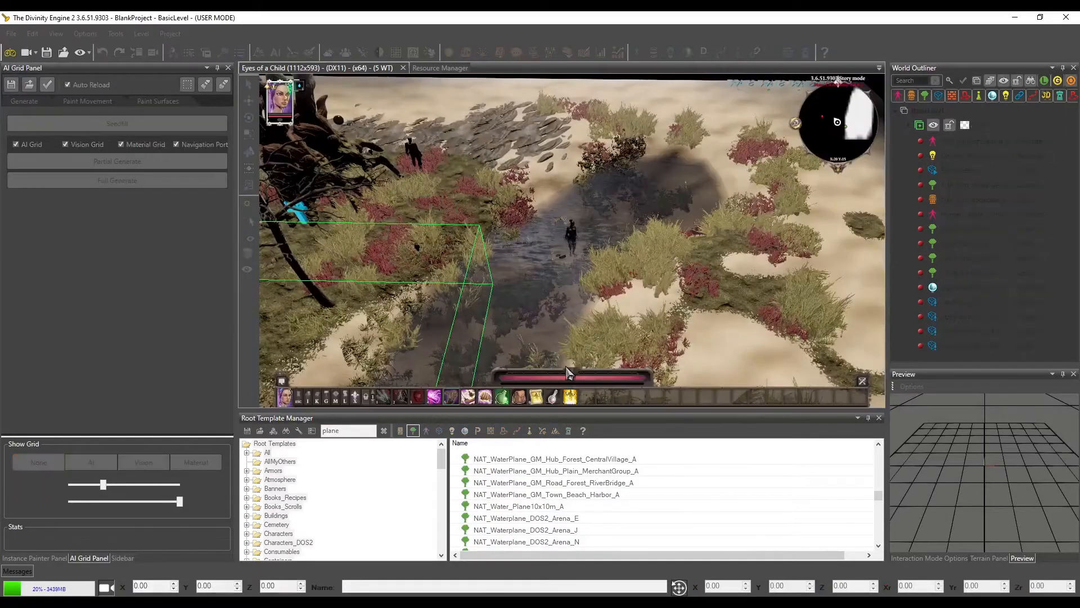
Leave game mode and return to the level editor
{"action": "left_click", "coordinate": [10, 51]}
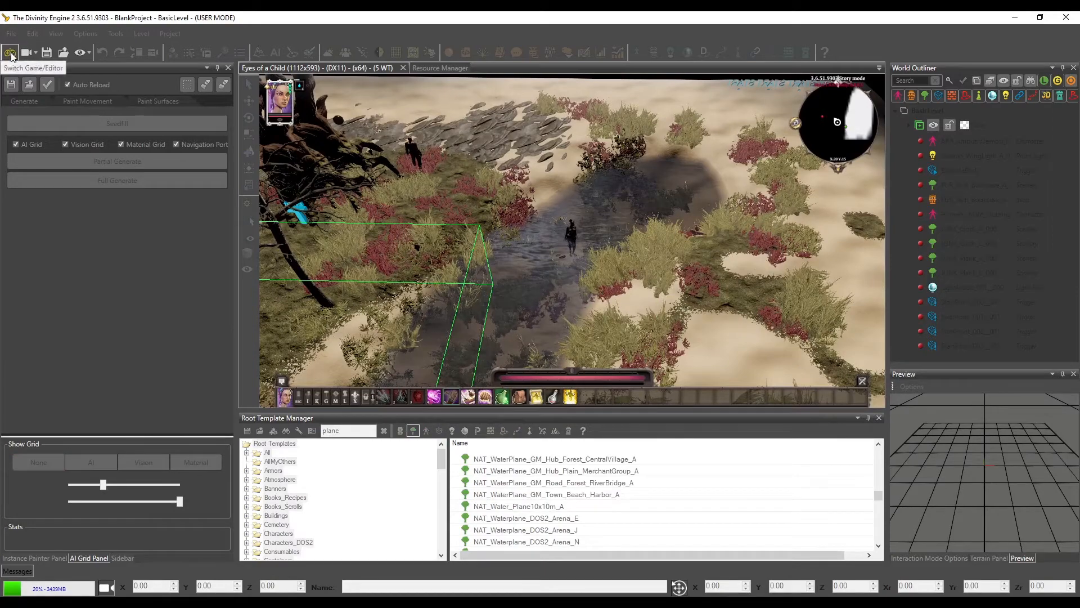
Delete the FunStuff terrain from the level and look over the area it covered
{"action": "left_click", "coordinate": [497, 166]}
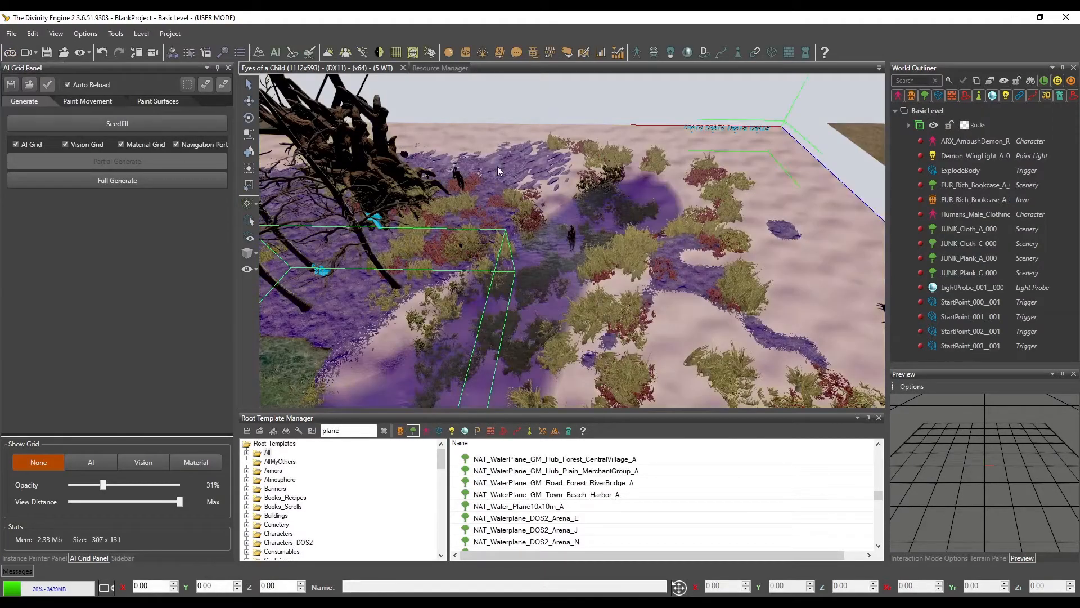
{"action": "middle_click_drag", "start_coordinate": [551, 211], "coordinate": [583, 219]}
{"action": "key", "text": "Delete"}
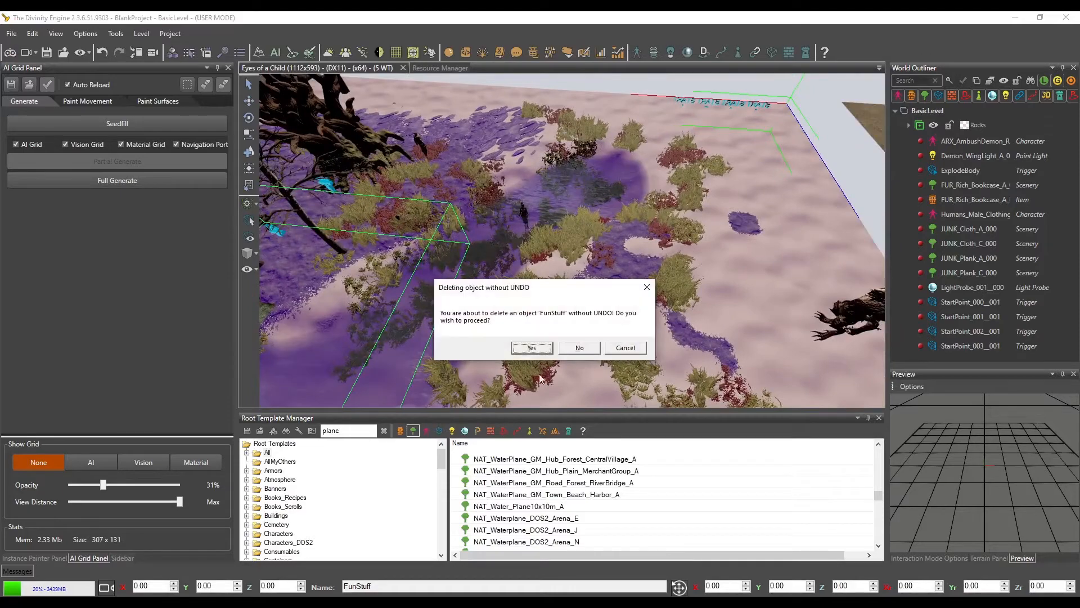
{"action": "left_click", "coordinate": [525, 351]}
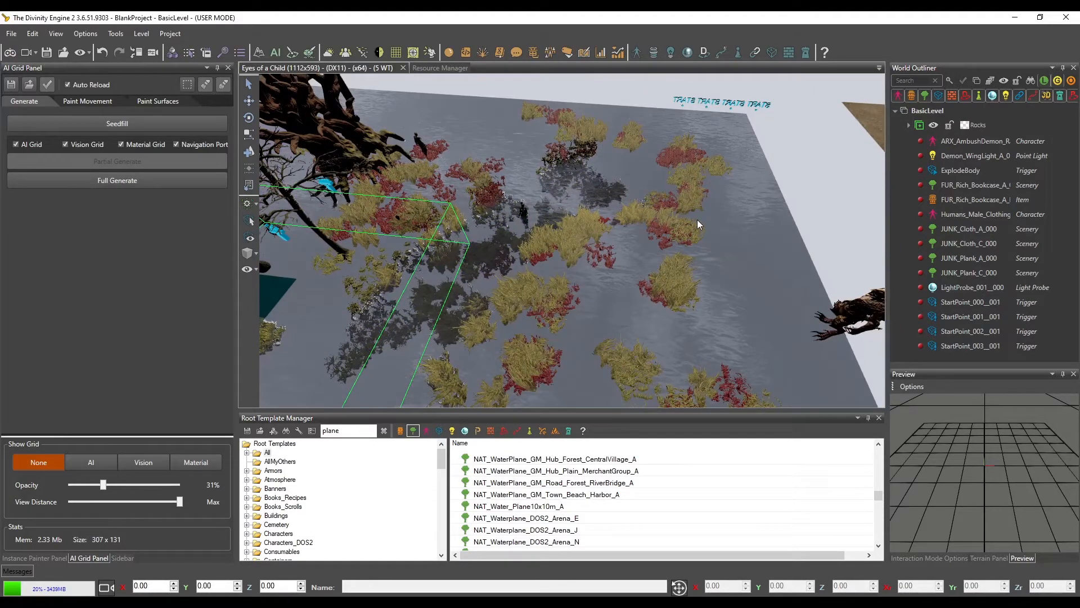
{"action": "scroll", "coordinate": [709, 224], "scroll_direction": "up", "scroll_amount": 2}
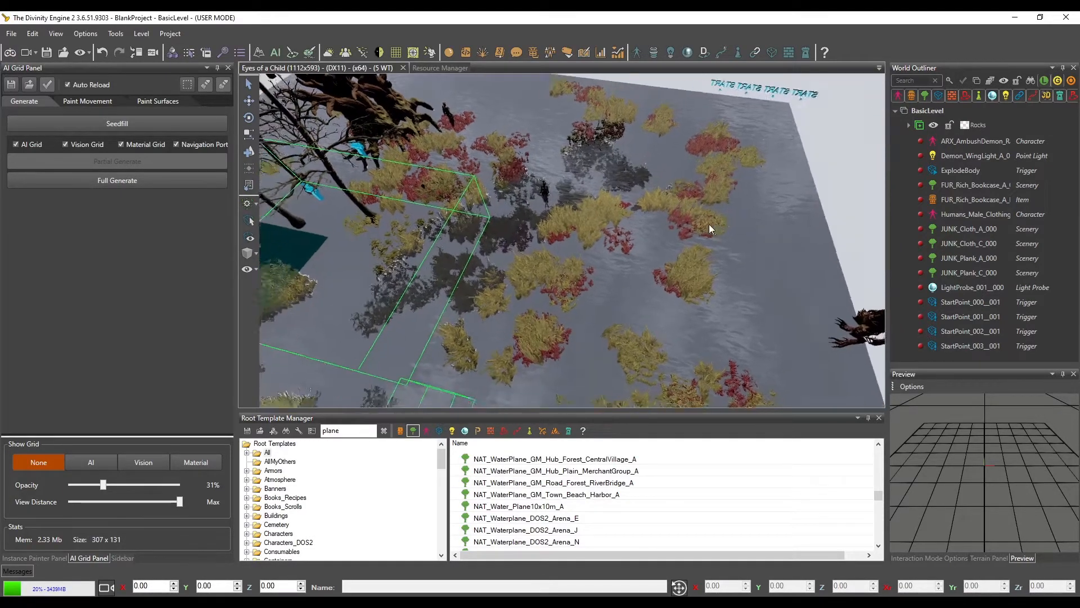
{"action": "scroll", "coordinate": [708, 224], "scroll_direction": "down", "scroll_amount": 3}
{"action": "mouse_move", "coordinate": [714, 225]}
{"action": "middle_mouse_down"}
{"action": "mouse_move", "coordinate": [731, 237]}
{"action": "mouse_move", "coordinate": [776, 234]}
{"action": "mouse_move", "coordinate": [714, 224]}
{"action": "middle_mouse_up"}
Reload the terrains and discard the unsaved changes to bring back the deleted FunStuff terrain
{"action": "left_click", "coordinate": [987, 558]}
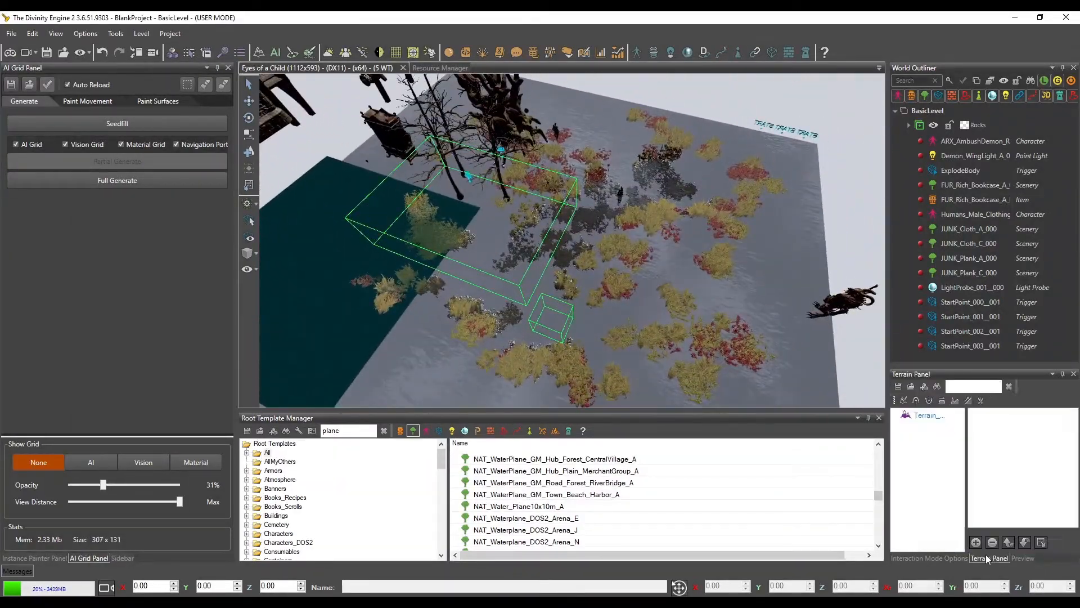
{"action": "left_click", "coordinate": [911, 387]}
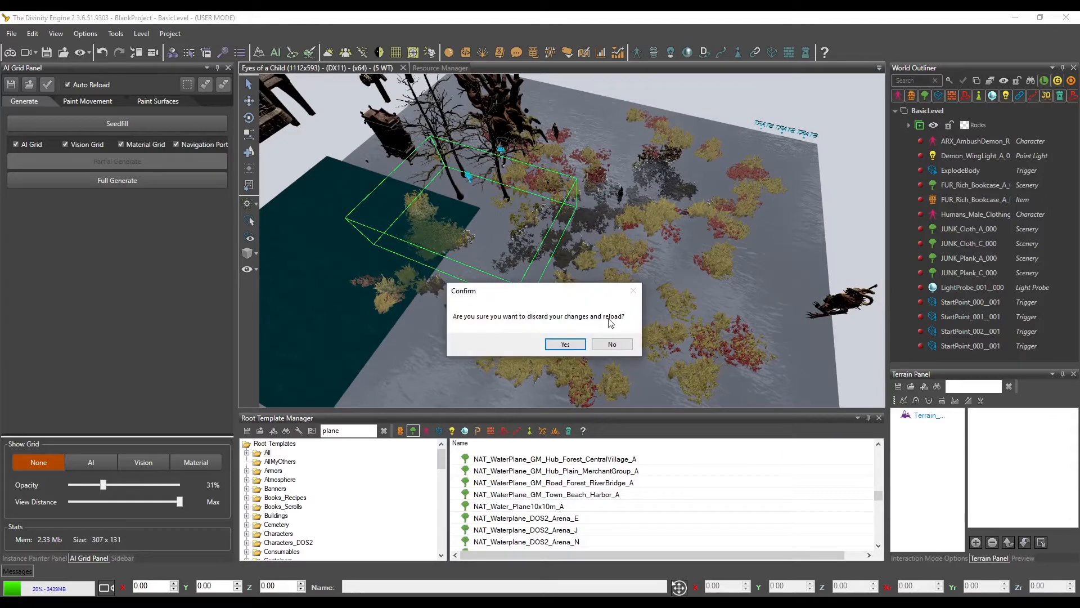
{"action": "left_click", "coordinate": [566, 345]}
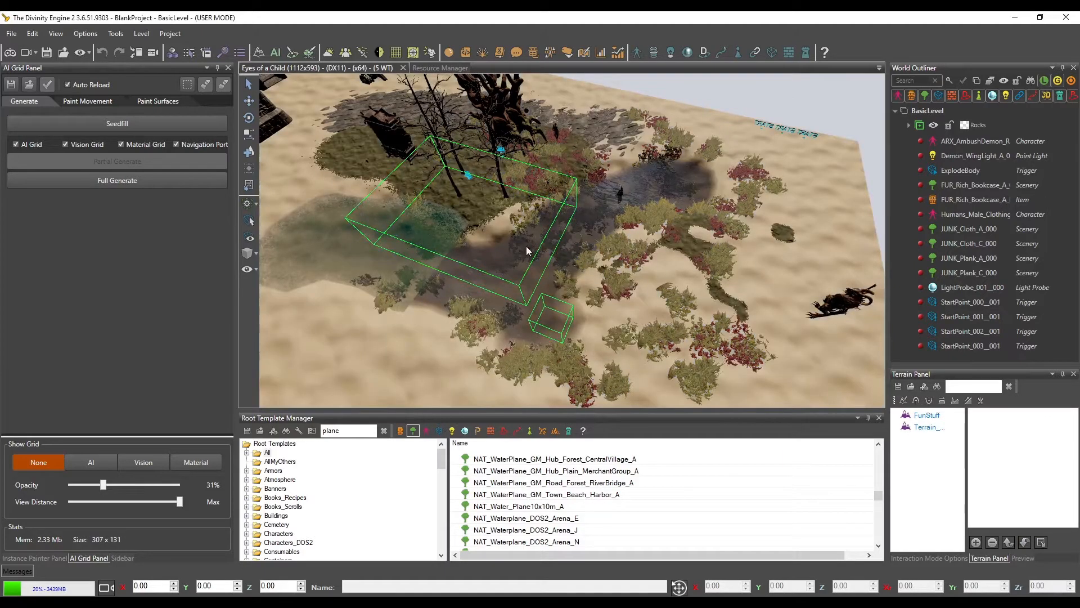
{"action": "middle_click_drag", "start_coordinate": [606, 284], "coordinate": [614, 274]}
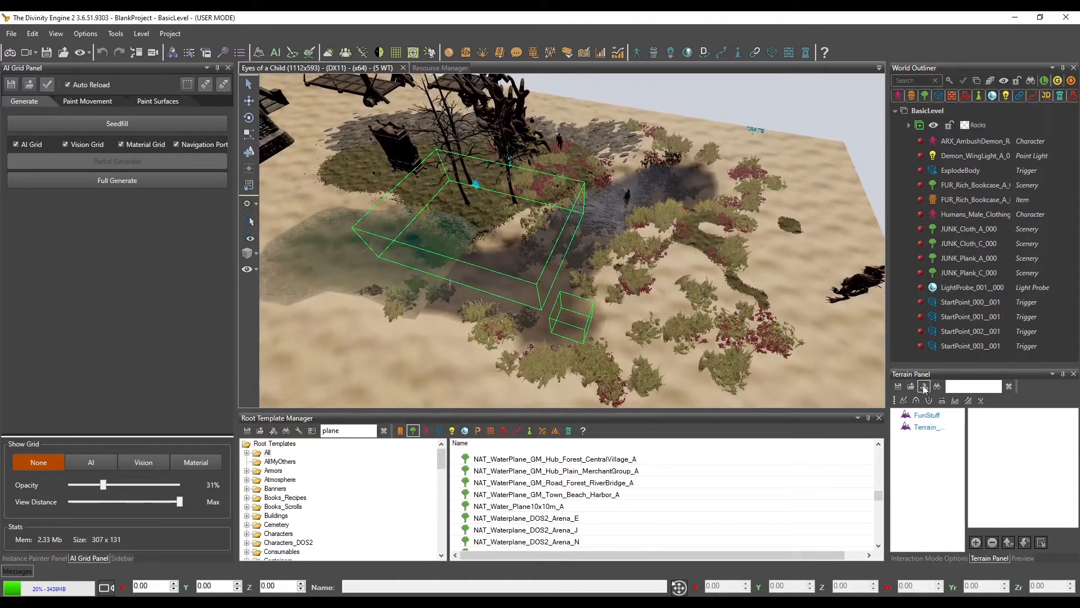
Highlight the FunStuff terrain and examine the edge of its slate rocks around the big tree
{"action": "scroll", "coordinate": [585, 313], "scroll_direction": "up", "scroll_amount": 5}
{"action": "middle_click_drag", "start_coordinate": [609, 333], "coordinate": [701, 268]}
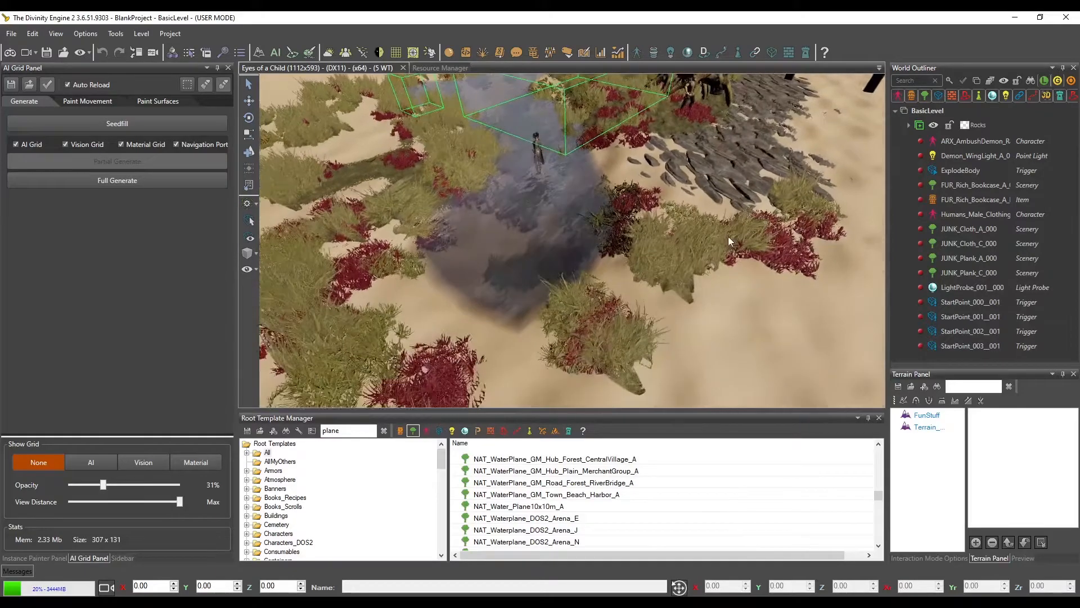
{"action": "scroll", "coordinate": [742, 228], "scroll_direction": "up", "scroll_amount": 5}
{"action": "scroll", "coordinate": [737, 234], "scroll_direction": "down", "scroll_amount": 3}
{"action": "scroll", "coordinate": [737, 234], "scroll_direction": "down", "scroll_amount": 5}
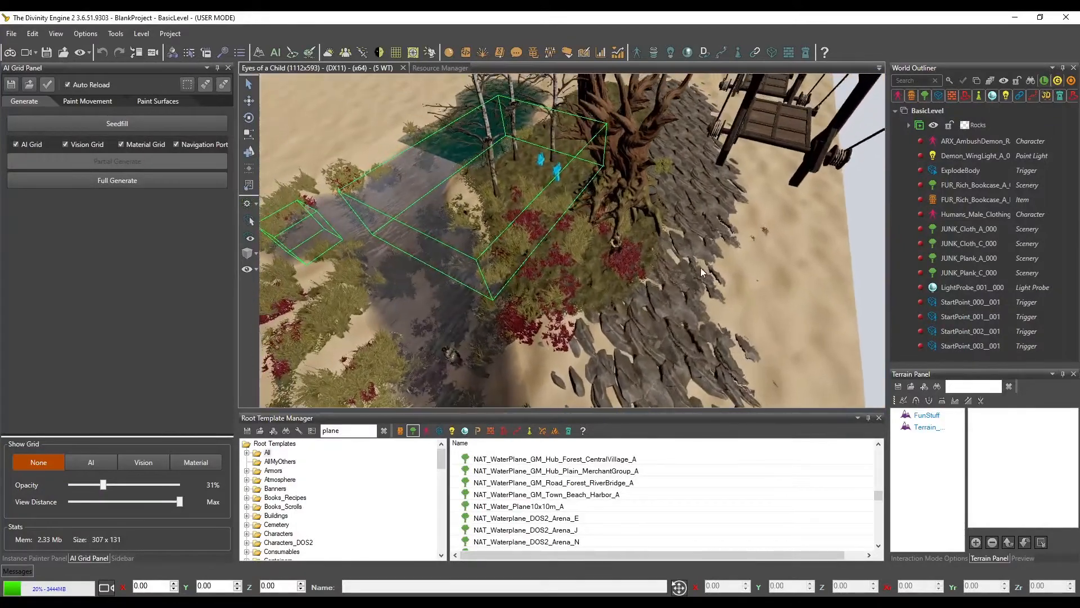
{"action": "left_click", "coordinate": [925, 416]}
{"action": "right_click", "coordinate": [687, 309]}
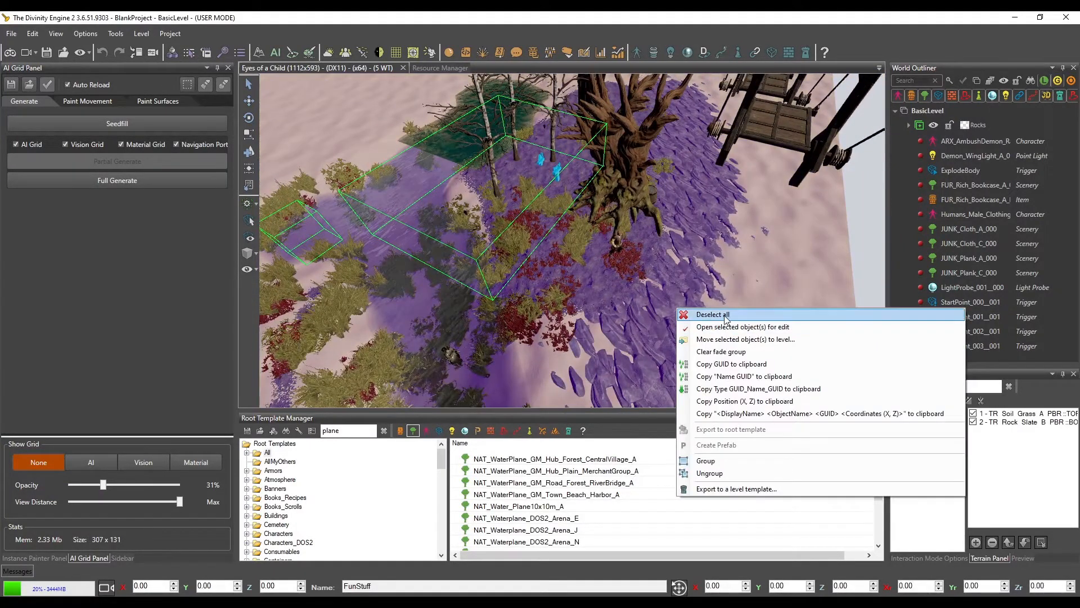
{"action": "left_click", "coordinate": [700, 314]}
{"action": "mouse_move", "coordinate": [685, 291]}
{"action": "middle_mouse_down"}
{"action": "mouse_move", "coordinate": [714, 315]}
{"action": "mouse_move", "coordinate": [690, 302]}
{"action": "middle_mouse_up"}
{"action": "scroll", "coordinate": [685, 302], "scroll_direction": "up", "scroll_amount": 4}
{"action": "left_click", "coordinate": [538, 187]}
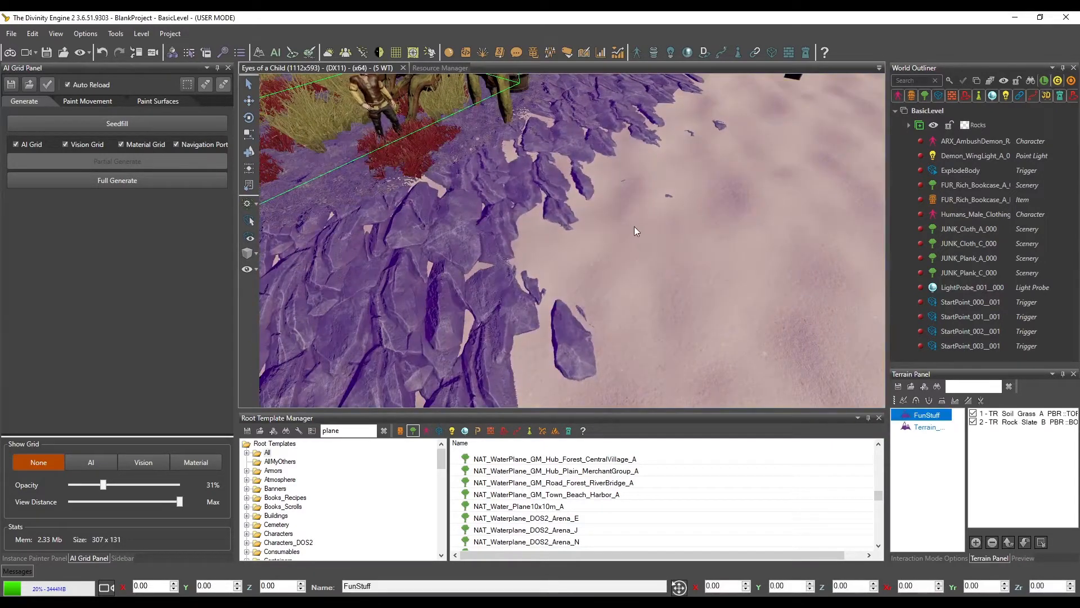
Delete the water plane NAT_Water_Plane10x10m_A_000 that covers part of the slate rocks beside the tree
{"action": "scroll", "coordinate": [694, 284], "scroll_direction": "down", "scroll_amount": 5}
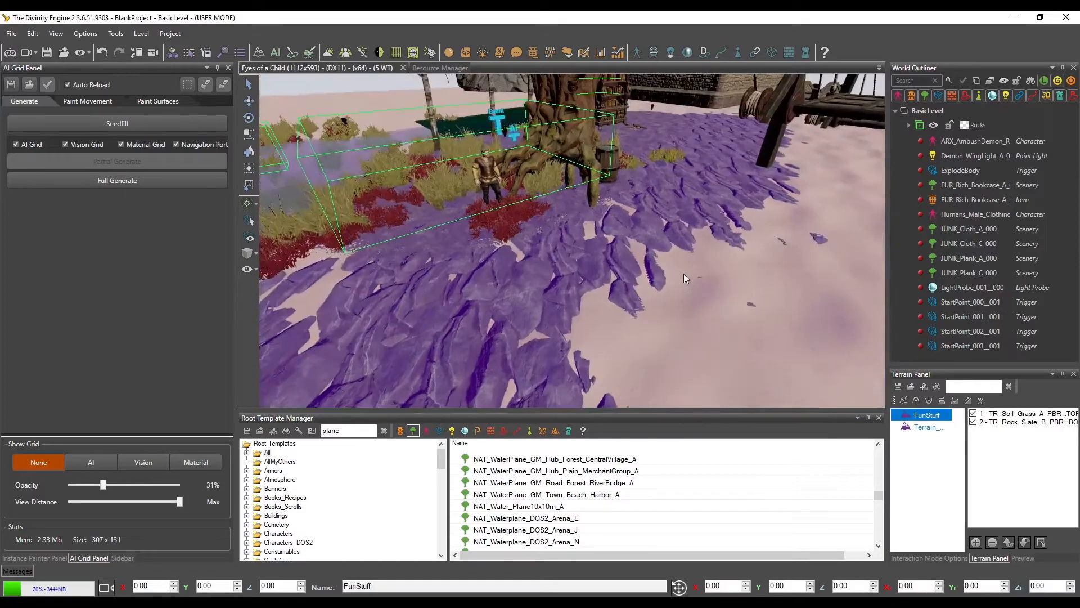
{"action": "middle_click_drag", "start_coordinate": [684, 274], "coordinate": [683, 252]}
{"action": "left_click", "coordinate": [603, 236]}
{"action": "middle_click_drag", "start_coordinate": [604, 233], "coordinate": [630, 265]}
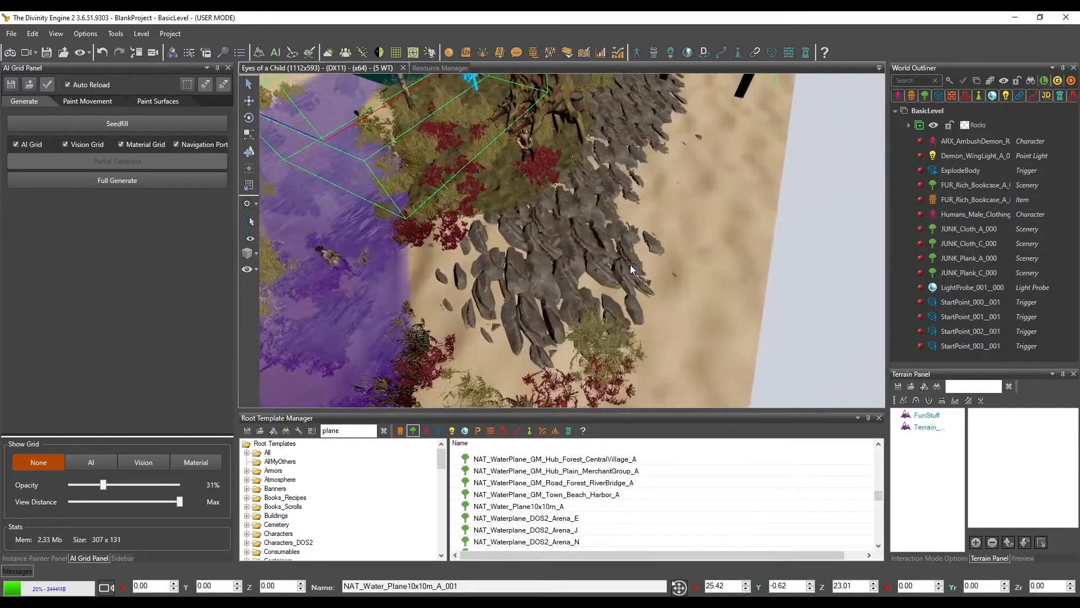
{"action": "left_click", "coordinate": [517, 211]}
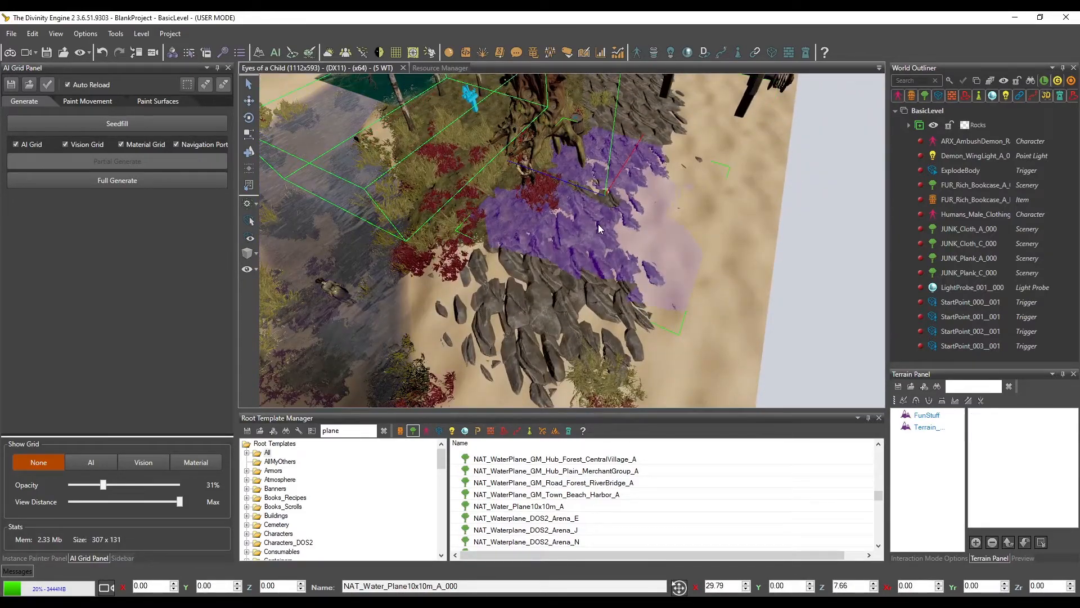
{"action": "key", "text": "Delete"}
{"action": "middle_click_drag", "start_coordinate": [580, 239], "coordinate": [629, 248]}
{"action": "scroll", "coordinate": [593, 244], "scroll_direction": "up", "scroll_amount": 5}
{"action": "scroll", "coordinate": [579, 256], "scroll_direction": "down", "scroll_amount": 2}
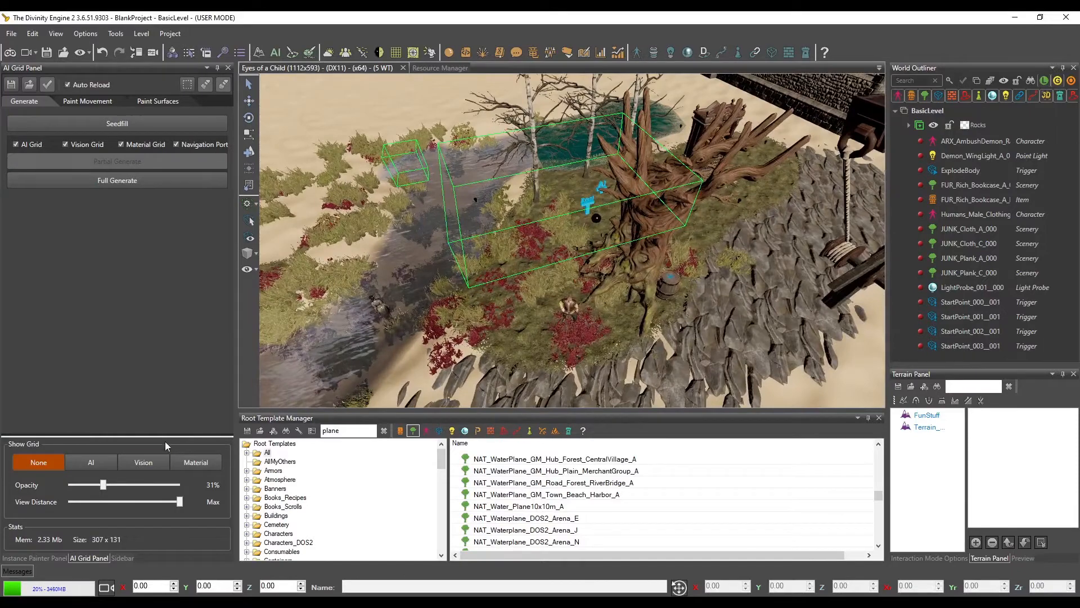
Erase the painted NAT_Tree_Oak_A_Grass tree from the grassy patch using the instance brush at radius 1
{"action": "left_click", "coordinate": [33, 558]}
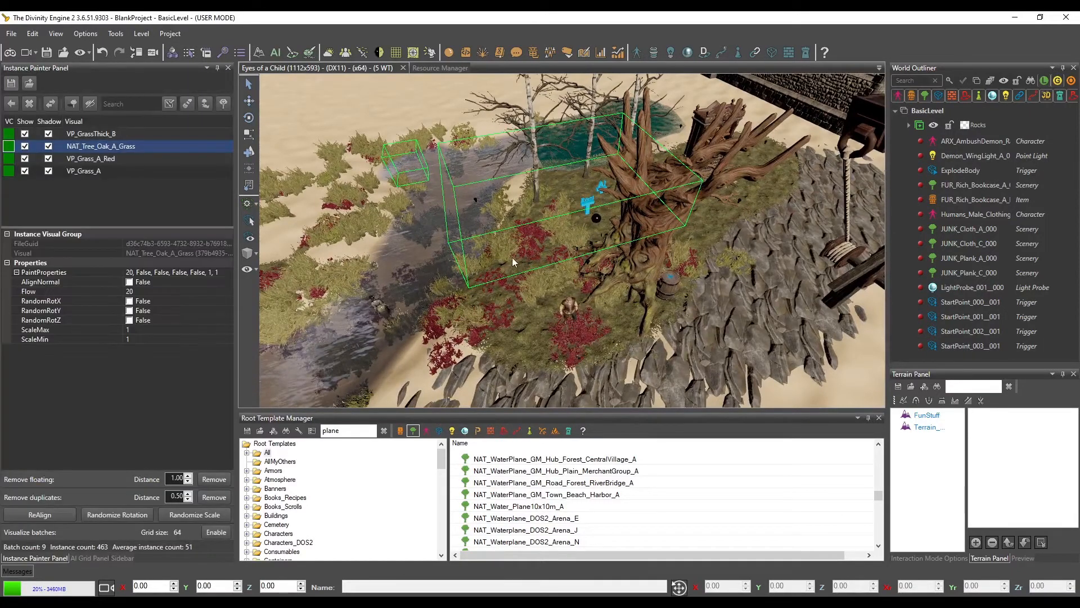
{"action": "middle_click_drag", "start_coordinate": [563, 293], "coordinate": [472, 261]}
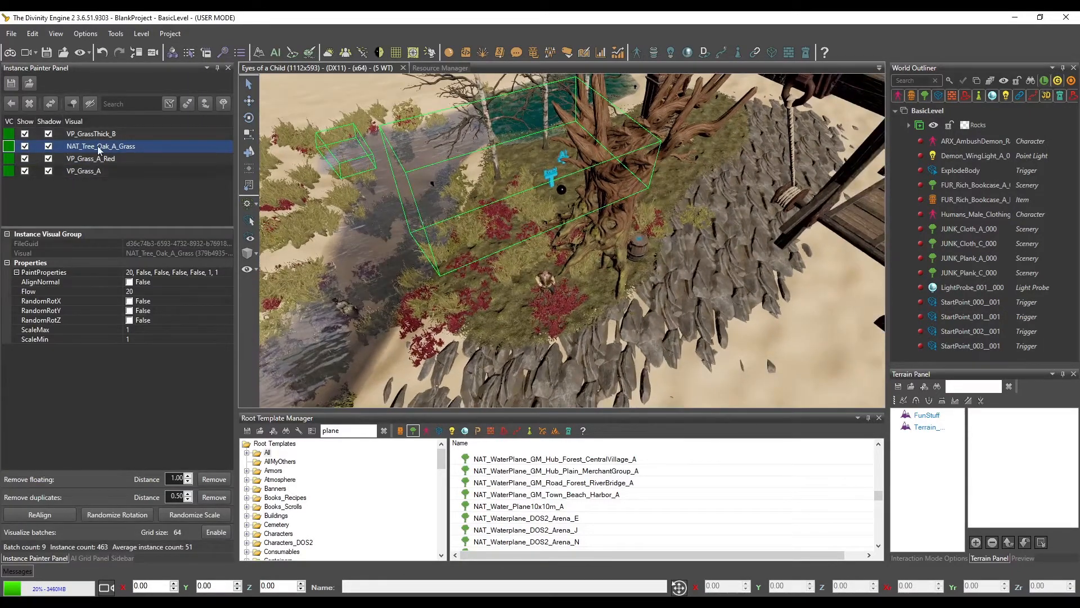
{"action": "left_click", "coordinate": [189, 106]}
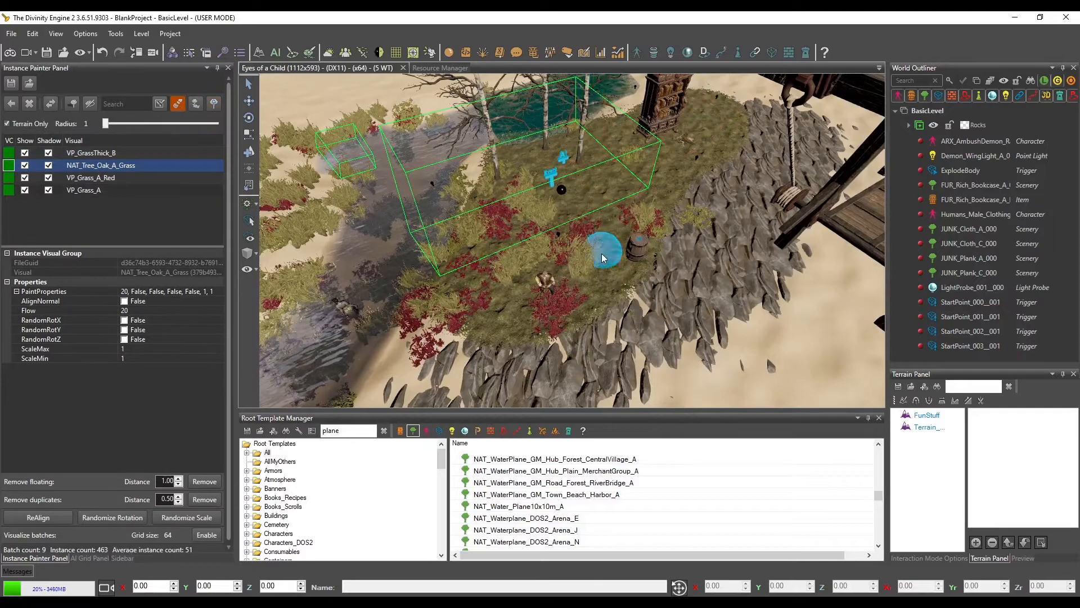
{"action": "scroll", "coordinate": [622, 247], "scroll_direction": "up", "scroll_amount": 5}
{"action": "scroll", "coordinate": [626, 246], "scroll_direction": "down", "scroll_amount": 5}
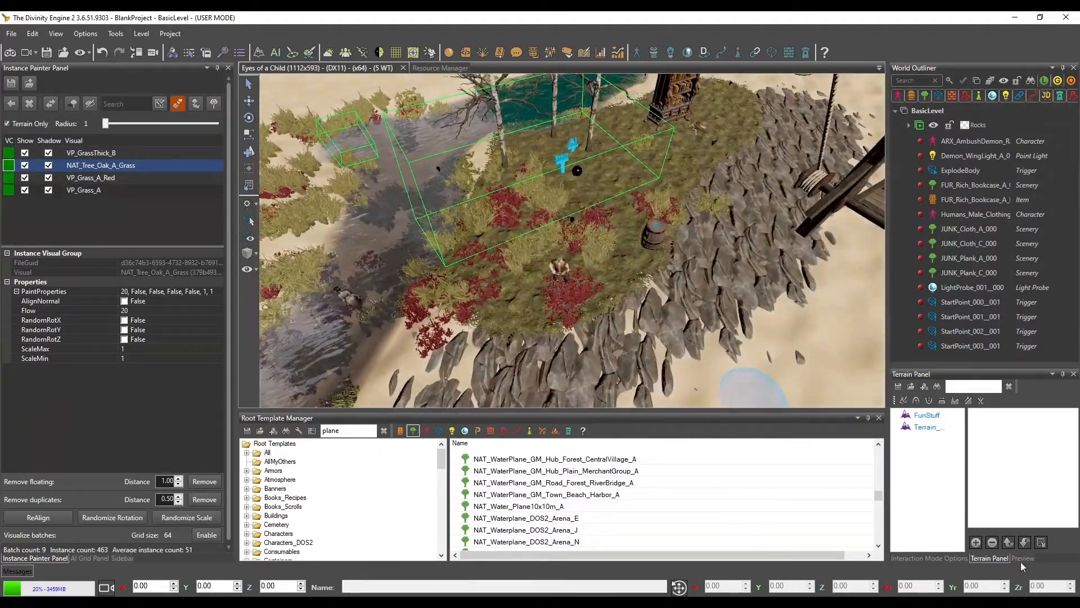
Raise the grassy terrain in front of the bookcase into a hill using an enlarged terrain brush
{"action": "left_click", "coordinate": [917, 400]}
{"action": "scroll", "coordinate": [609, 297], "scroll_direction": "up", "scroll_amount": 5, "text": "ctrl"}
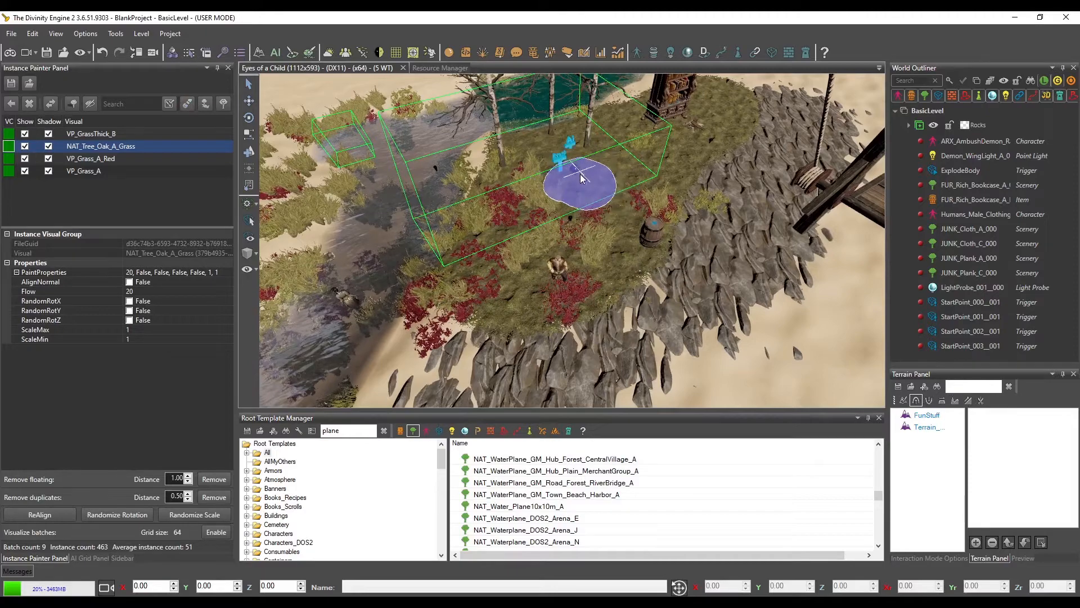
{"action": "scroll", "coordinate": [582, 178], "scroll_direction": "up", "scroll_amount": 5, "text": "ctrl"}
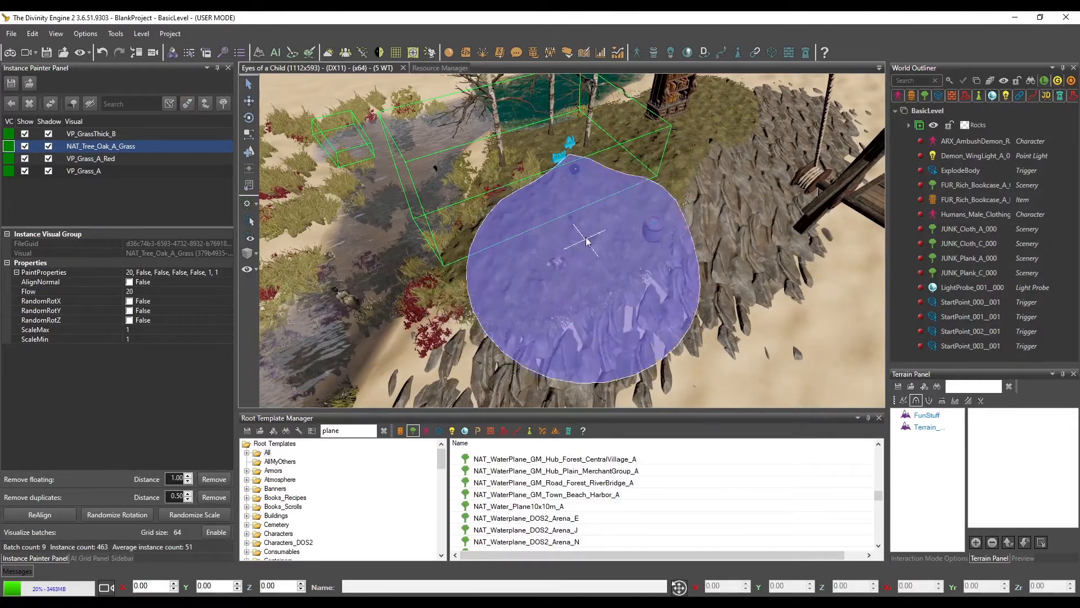
{"action": "mouse_move", "coordinate": [607, 290]}
{"action": "middle_mouse_down"}
{"action": "mouse_move", "coordinate": [645, 294]}
{"action": "mouse_move", "coordinate": [673, 278]}
{"action": "mouse_move", "coordinate": [659, 276]}
{"action": "middle_mouse_up"}
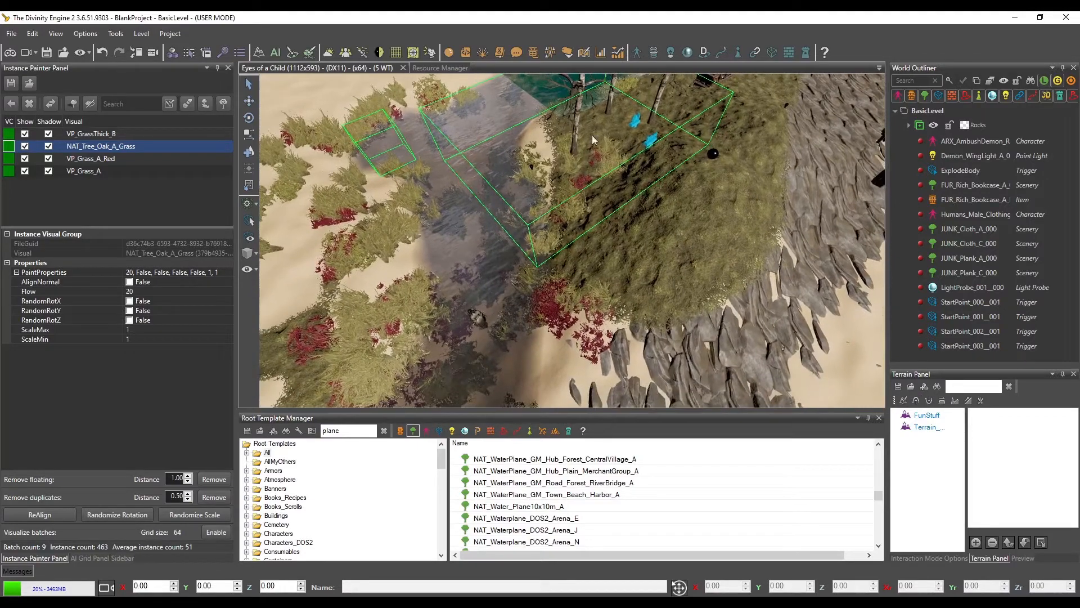
Try to align all four painted instance visuals to the raised hill, enlarging the Align Instances brush to radius 5
{"action": "left_click", "coordinate": [206, 104]}
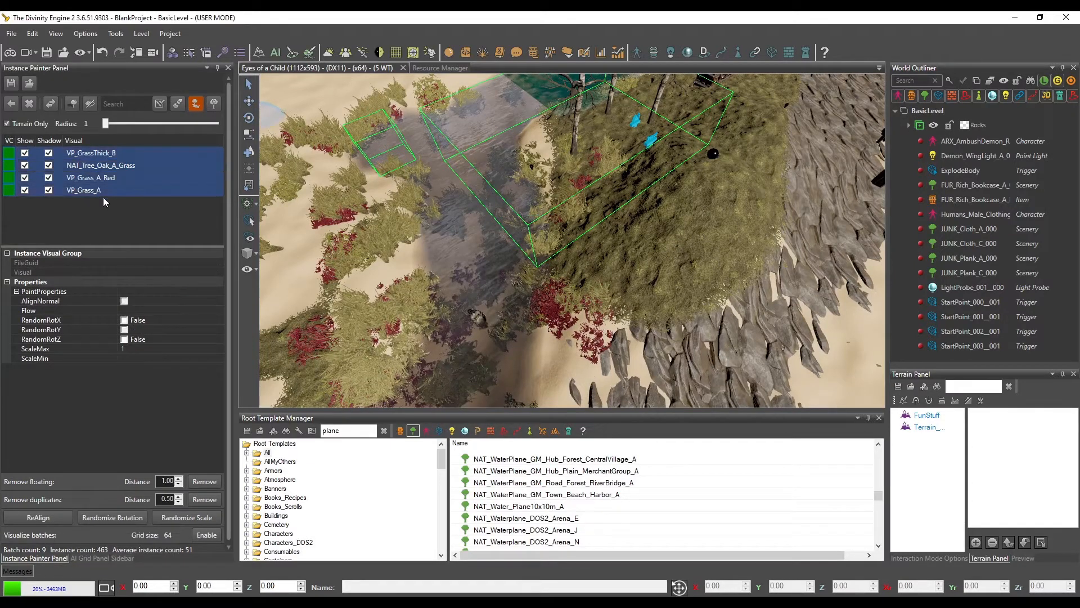
{"action": "scroll", "coordinate": [572, 222], "scroll_direction": "up", "scroll_amount": 4}
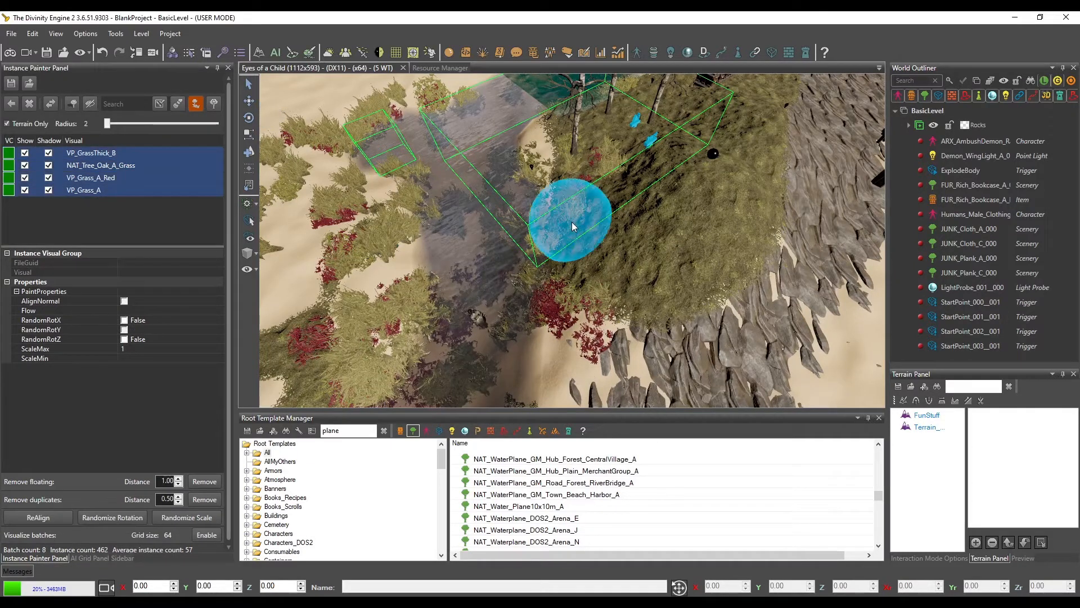
{"action": "mouse_move", "coordinate": [572, 262]}
{"action": "left_mouse_down"}
{"action": "mouse_move", "coordinate": [620, 180]}
{"action": "mouse_move", "coordinate": [659, 218]}
{"action": "mouse_move", "coordinate": [629, 247]}
{"action": "mouse_move", "coordinate": [654, 180]}
{"action": "left_mouse_up"}
{"action": "mouse_move", "coordinate": [625, 171]}
{"action": "middle_mouse_down"}
{"action": "mouse_move", "coordinate": [653, 199]}
{"action": "mouse_move", "coordinate": [646, 209]}
{"action": "middle_mouse_up"}
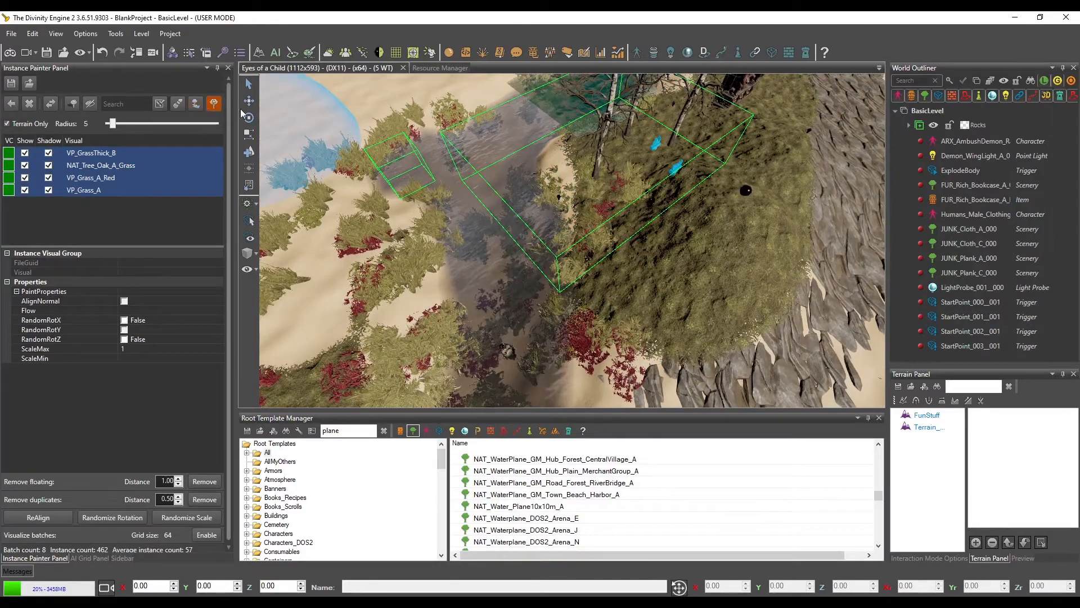
{"action": "left_click", "coordinate": [196, 103]}
{"action": "middle_click_drag", "start_coordinate": [686, 224], "coordinate": [676, 237]}
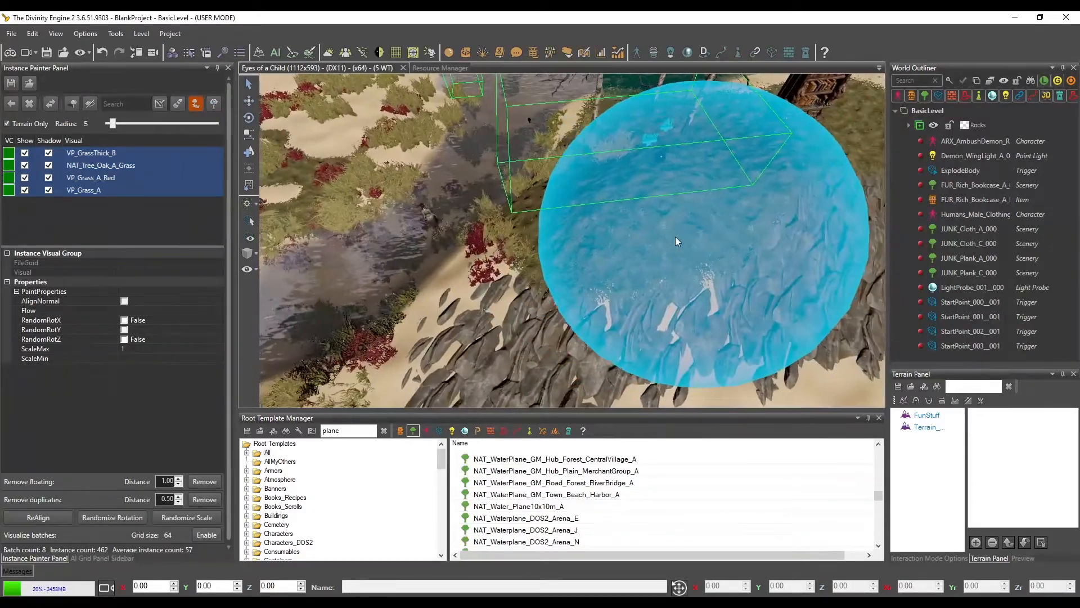
Show the AI grid, partially regenerate it for a region covering the raised hill, and hide the grid again
{"action": "left_click", "coordinate": [88, 558]}
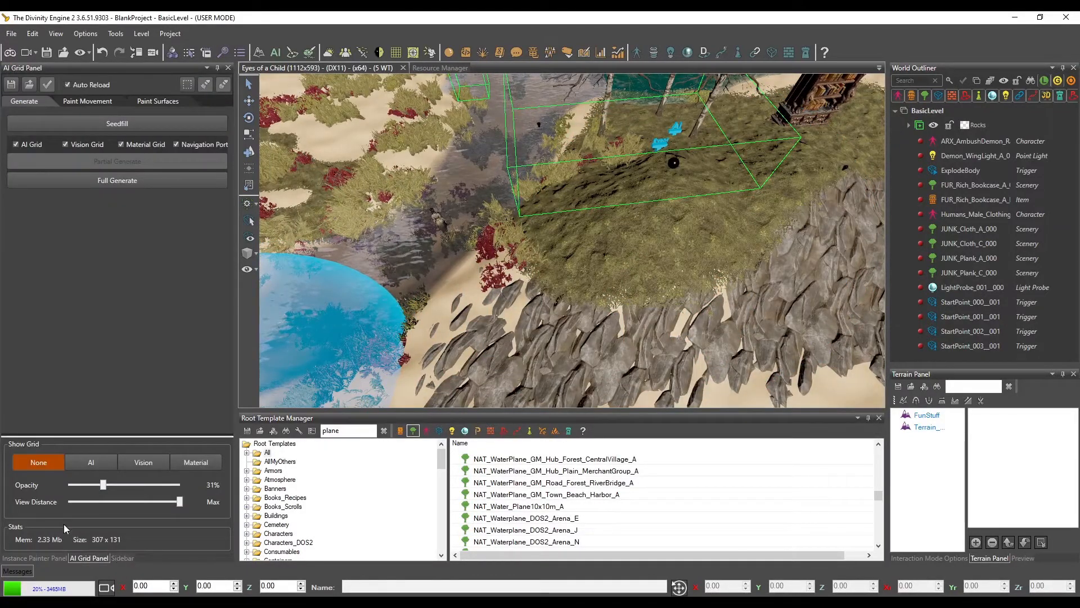
{"action": "left_click", "coordinate": [81, 462]}
{"action": "mouse_move", "coordinate": [602, 254]}
{"action": "middle_mouse_down"}
{"action": "mouse_move", "coordinate": [585, 247]}
{"action": "mouse_move", "coordinate": [565, 267]}
{"action": "middle_mouse_up"}
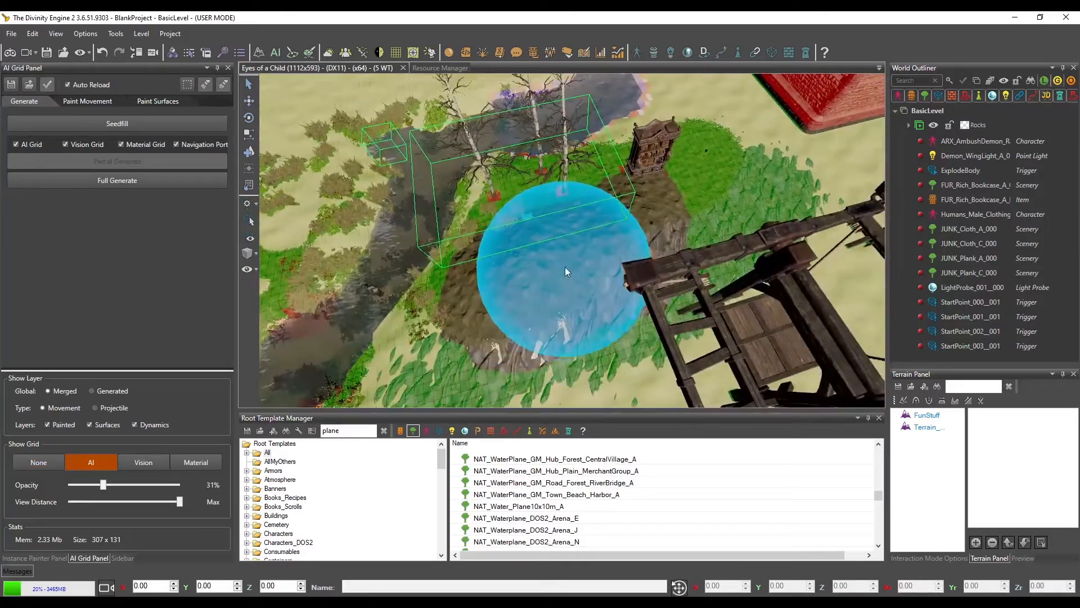
{"action": "left_click", "coordinate": [189, 86]}
{"action": "left_click", "coordinate": [726, 137]}
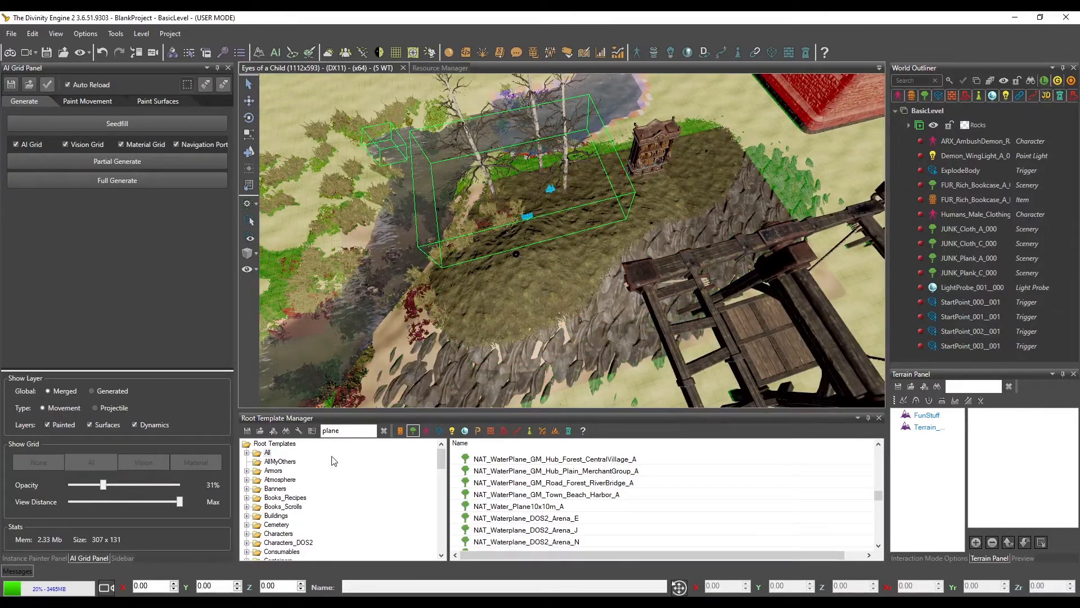
{"action": "left_click", "coordinate": [117, 161]}
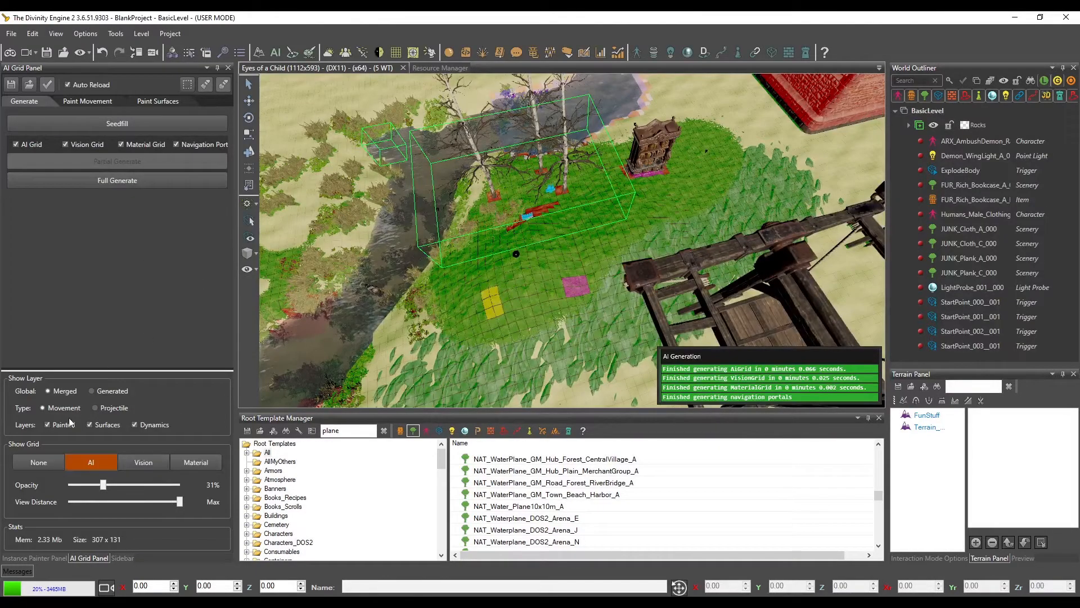
{"action": "left_click", "coordinate": [38, 463]}
Realign the painted instances to the raised hill with the Align Instances brush at radius 5
{"action": "left_click", "coordinate": [54, 557]}
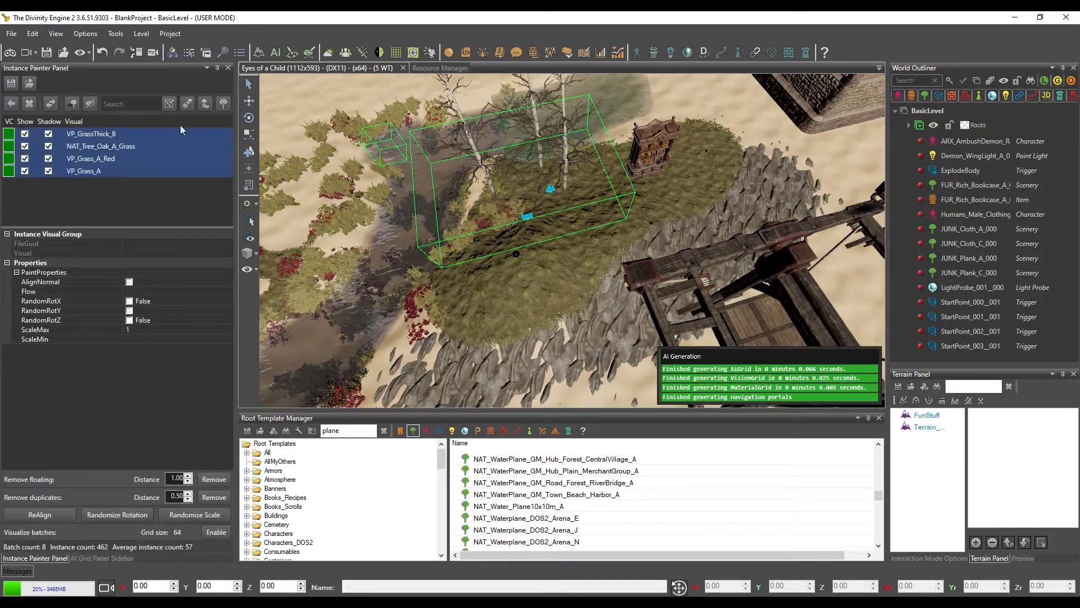
{"action": "left_click", "coordinate": [204, 102]}
{"action": "scroll", "coordinate": [588, 263], "scroll_direction": "down", "scroll_amount": 3}
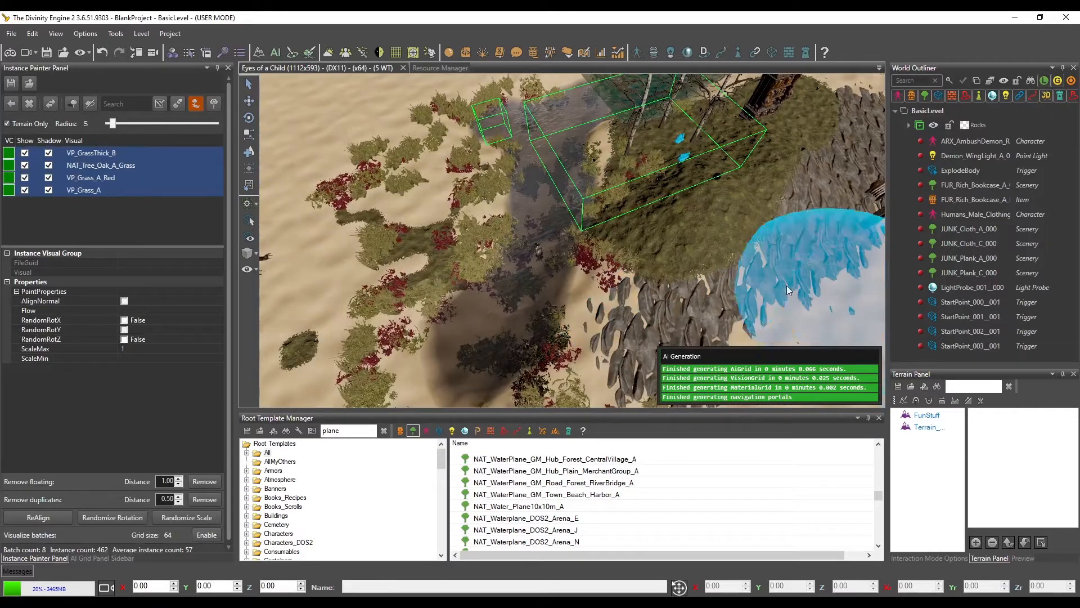
{"action": "scroll", "coordinate": [669, 216], "scroll_direction": "up", "scroll_amount": 3}
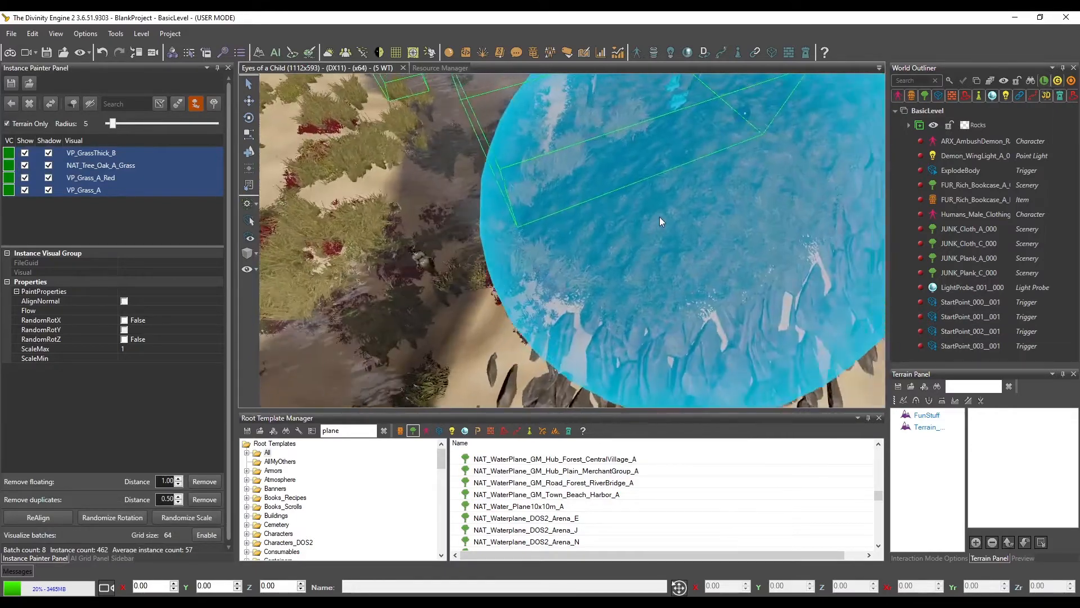
{"action": "scroll", "coordinate": [659, 217], "scroll_direction": "down", "scroll_amount": 5}
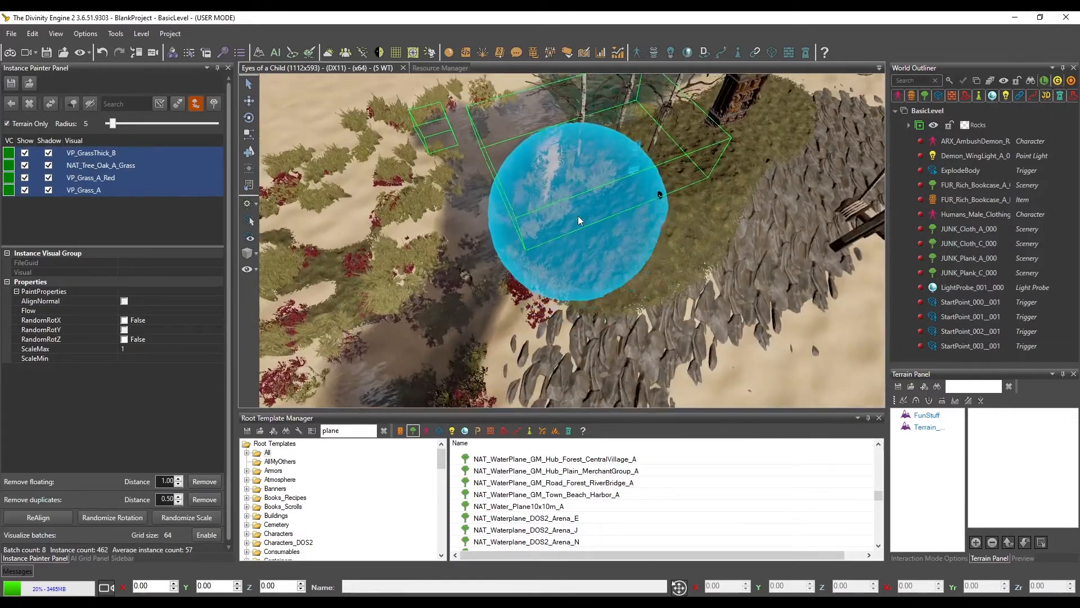
{"action": "middle_click_drag", "start_coordinate": [578, 217], "coordinate": [594, 217]}
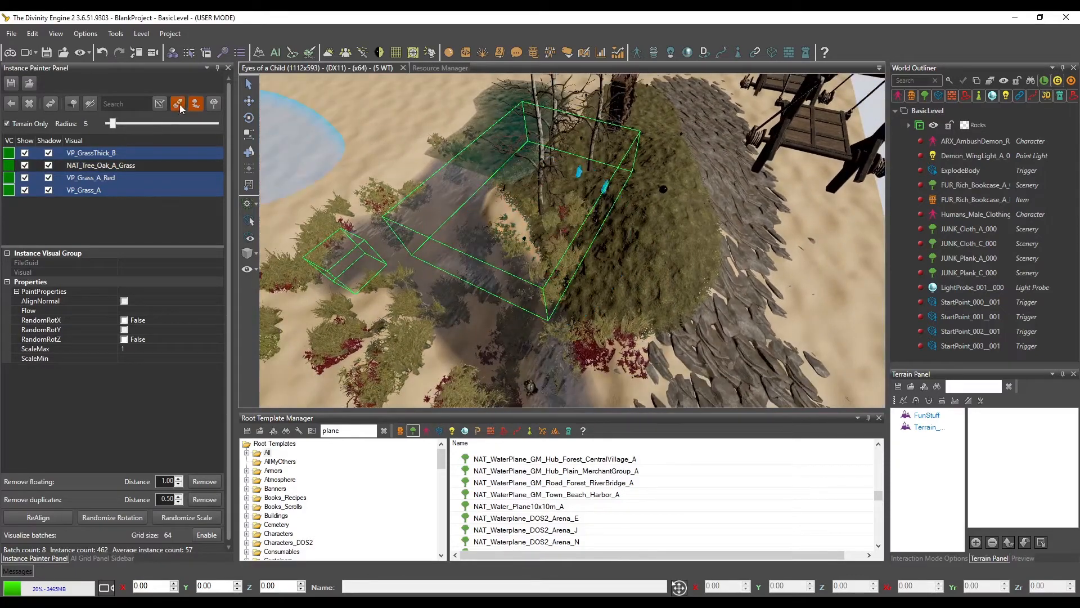
Paint VP_GrassThick_B, VP_Grass_A_Red and VP_Grass_A at radius 5 over the hill, the stream bank and the adjoining rocky strip, restricted to terrain
{"action": "left_click", "coordinate": [179, 103]}
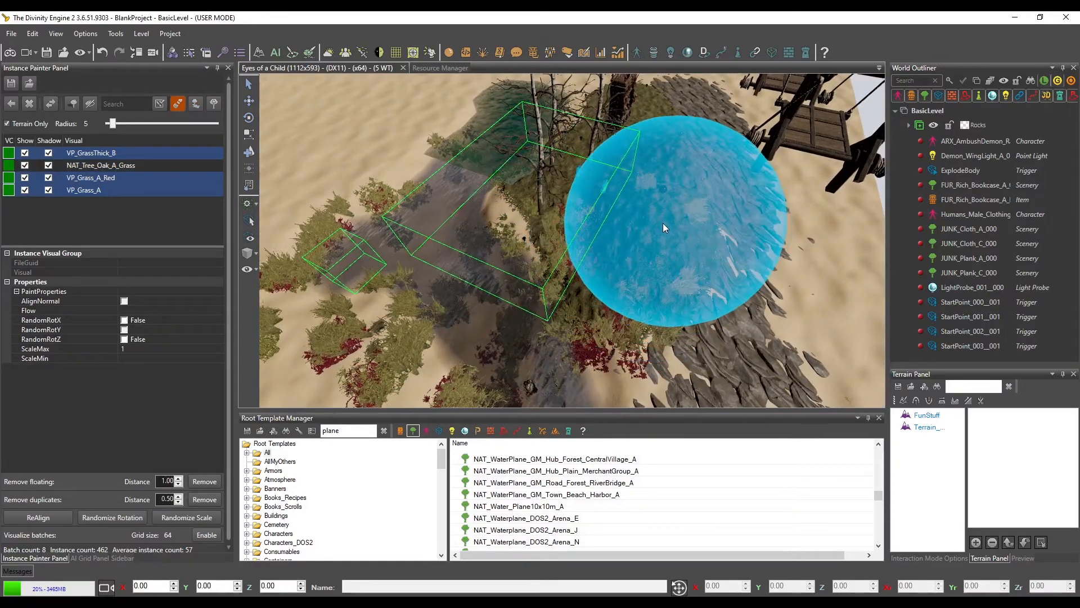
{"action": "middle_click_drag", "start_coordinate": [665, 226], "coordinate": [654, 220]}
{"action": "mouse_move", "coordinate": [654, 221]}
{"action": "left_mouse_down"}
{"action": "mouse_move", "coordinate": [584, 218]}
{"action": "mouse_move", "coordinate": [566, 178]}
{"action": "mouse_move", "coordinate": [544, 238]}
{"action": "mouse_move", "coordinate": [593, 200]}
{"action": "left_mouse_up"}
{"action": "mouse_move", "coordinate": [576, 255]}
{"action": "middle_mouse_down"}
{"action": "mouse_move", "coordinate": [580, 234]}
{"action": "mouse_move", "coordinate": [625, 237]}
{"action": "middle_mouse_up"}
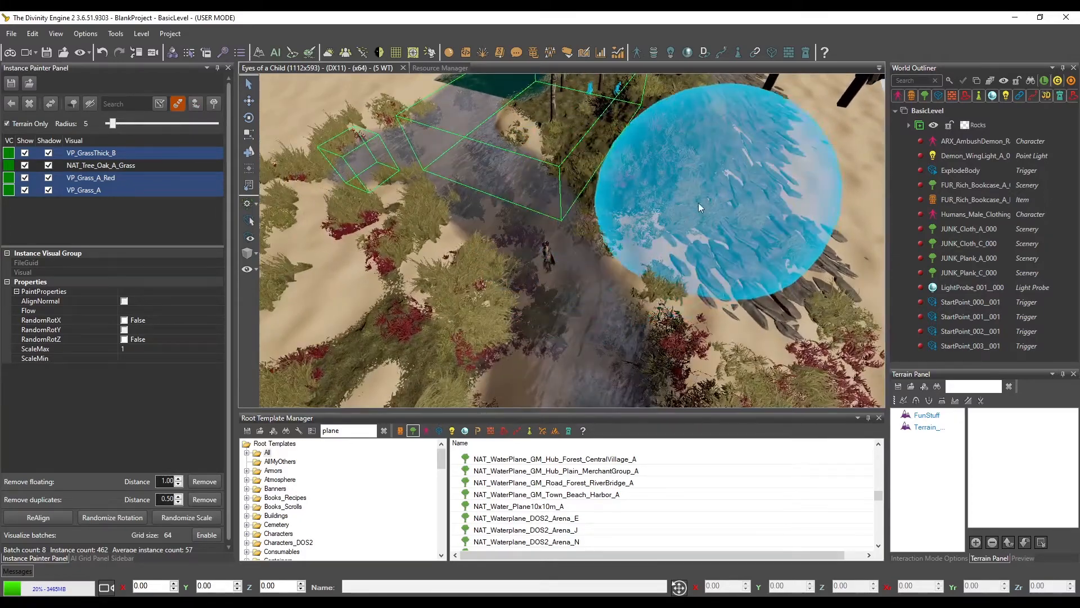
{"action": "middle_click_drag", "start_coordinate": [698, 203], "coordinate": [686, 208]}
{"action": "middle_click_drag", "start_coordinate": [713, 262], "coordinate": [643, 204]}
{"action": "scroll", "coordinate": [646, 203], "scroll_direction": "down", "scroll_amount": 8}
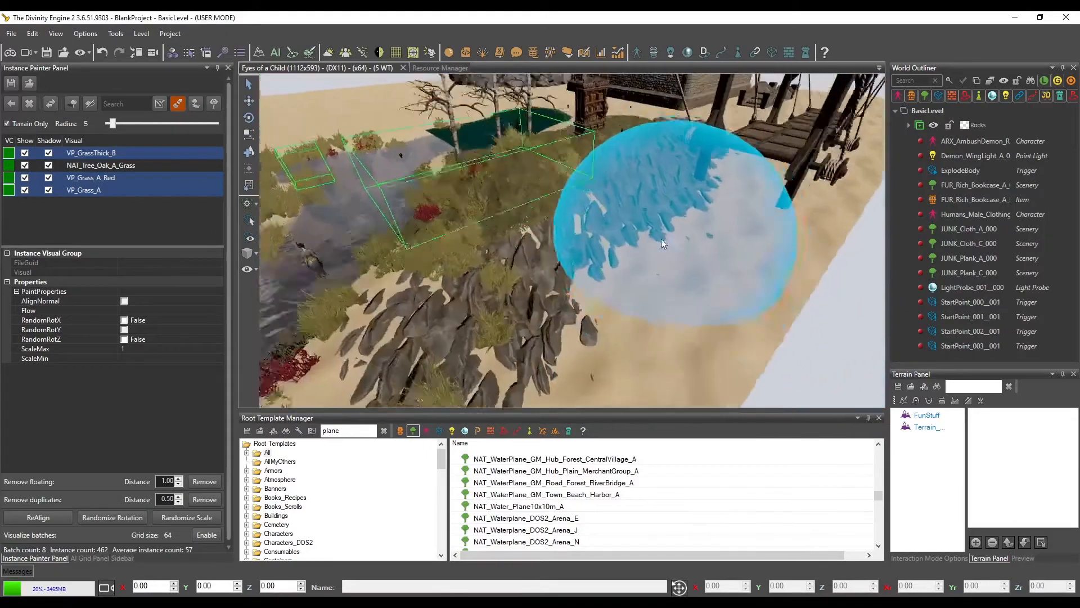
{"action": "middle_click_drag", "start_coordinate": [674, 254], "coordinate": [677, 262]}
{"action": "scroll", "coordinate": [560, 217], "scroll_direction": "up", "scroll_amount": 5}
{"action": "middle_click_drag", "start_coordinate": [560, 217], "coordinate": [616, 218]}
{"action": "scroll", "coordinate": [486, 256], "scroll_direction": "up", "scroll_amount": 7}
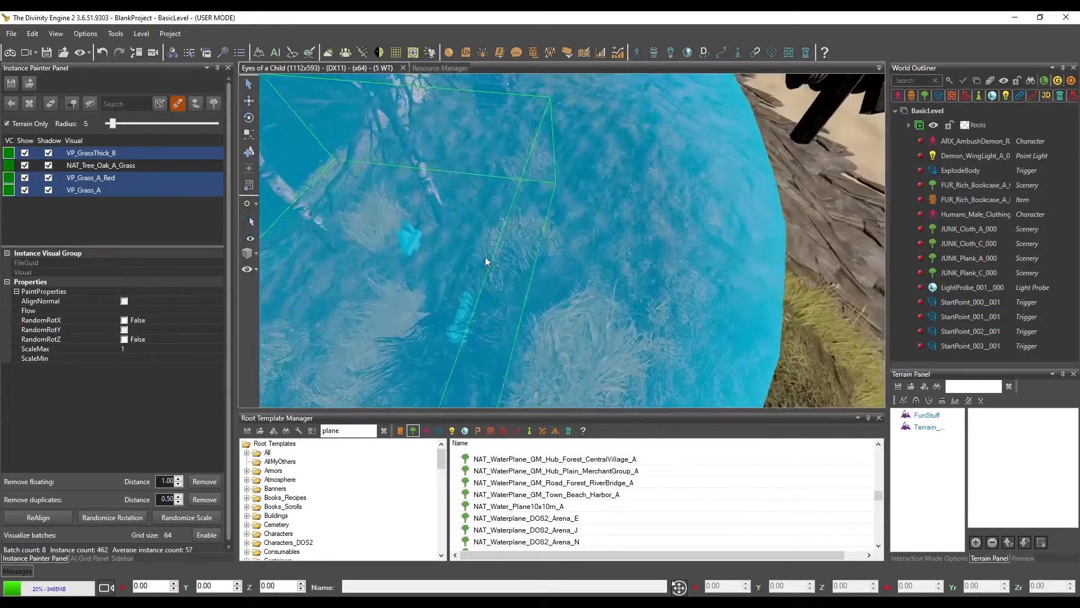
{"action": "middle_click_drag", "start_coordinate": [485, 256], "coordinate": [480, 260]}
Realign the newly painted grass on the hill with the Align Instances brush
{"action": "left_click", "coordinate": [194, 107]}
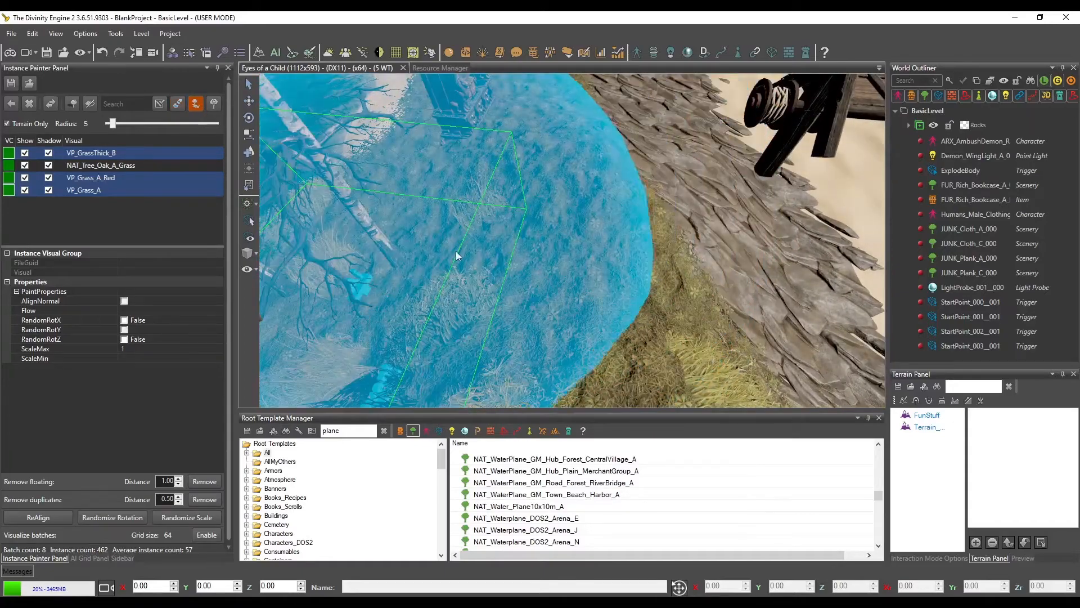
{"action": "scroll", "coordinate": [467, 221], "scroll_direction": "down", "scroll_amount": 5}
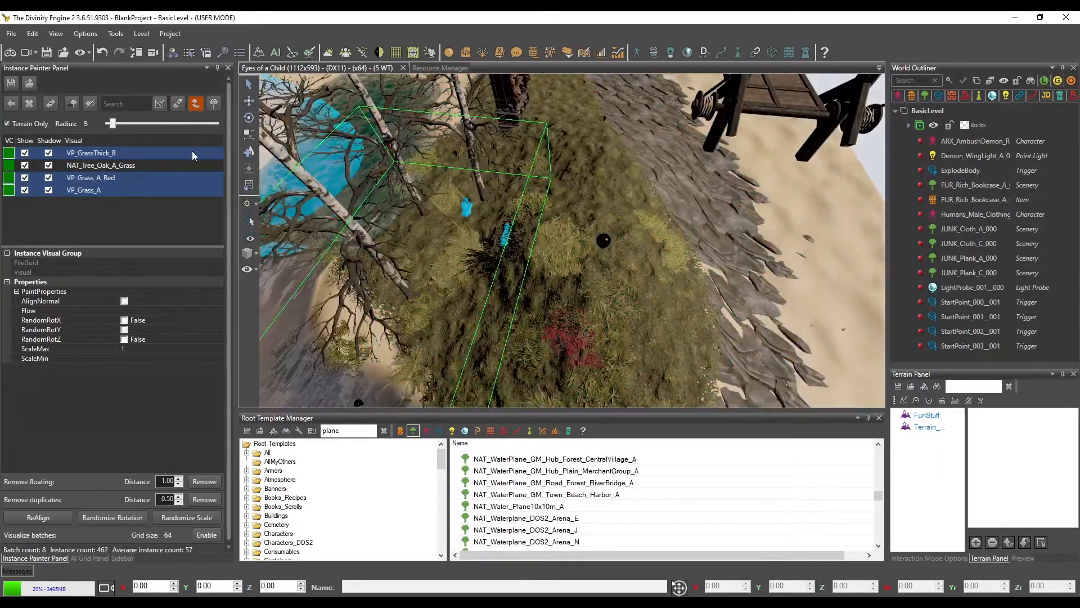
{"action": "scroll", "coordinate": [524, 236], "scroll_direction": "down", "scroll_amount": 5}
{"action": "mouse_move", "coordinate": [525, 235]}
{"action": "middle_mouse_down"}
{"action": "mouse_move", "coordinate": [535, 217]}
{"action": "mouse_move", "coordinate": [541, 259]}
{"action": "middle_mouse_up"}
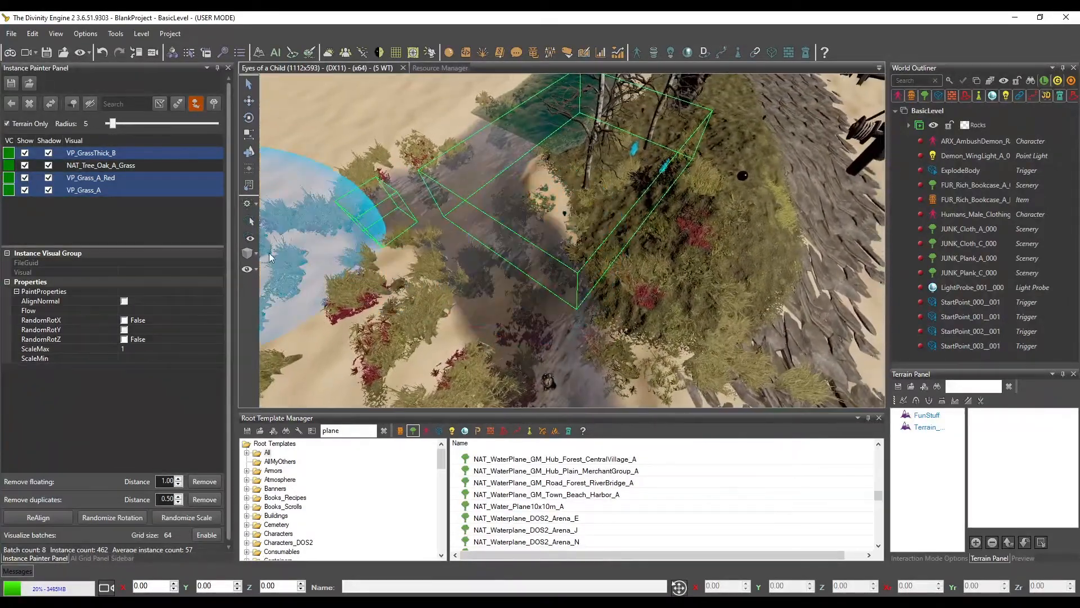
Randomize the three grass visuals' scale and rotation, realign them, and clean up floating and duplicate instances at distances 0.40 and 0.51
{"action": "left_click", "coordinate": [174, 516]}
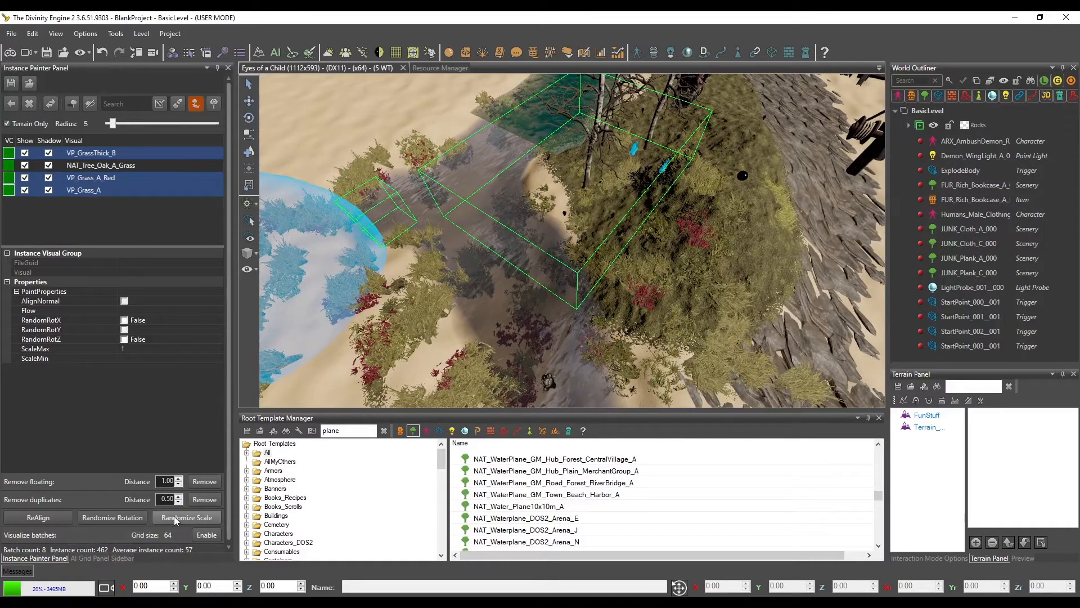
{"action": "left_click", "coordinate": [115, 517]}
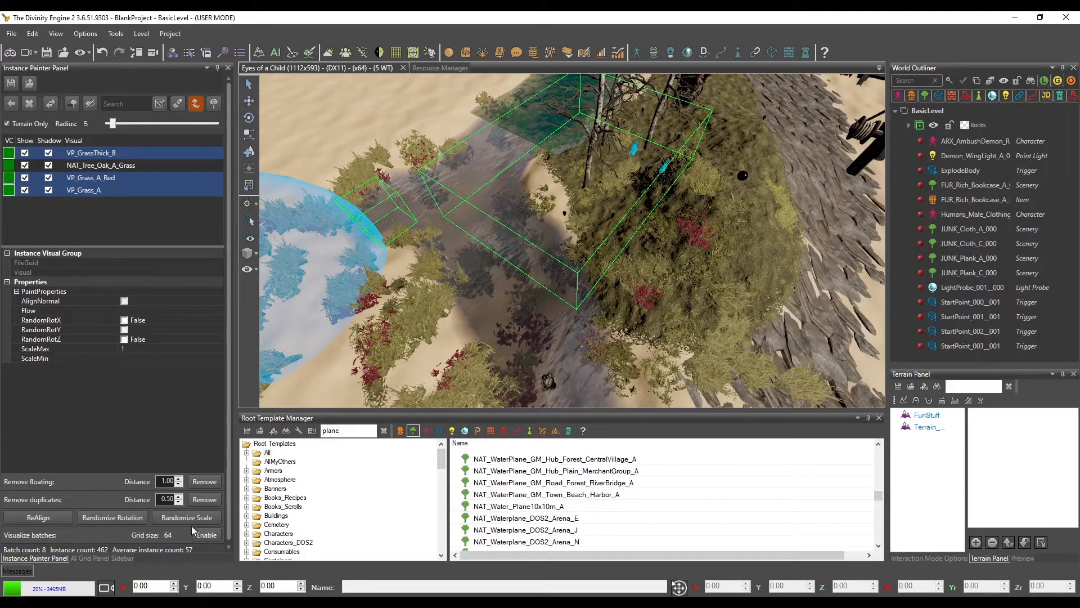
{"action": "left_click", "coordinate": [26, 518]}
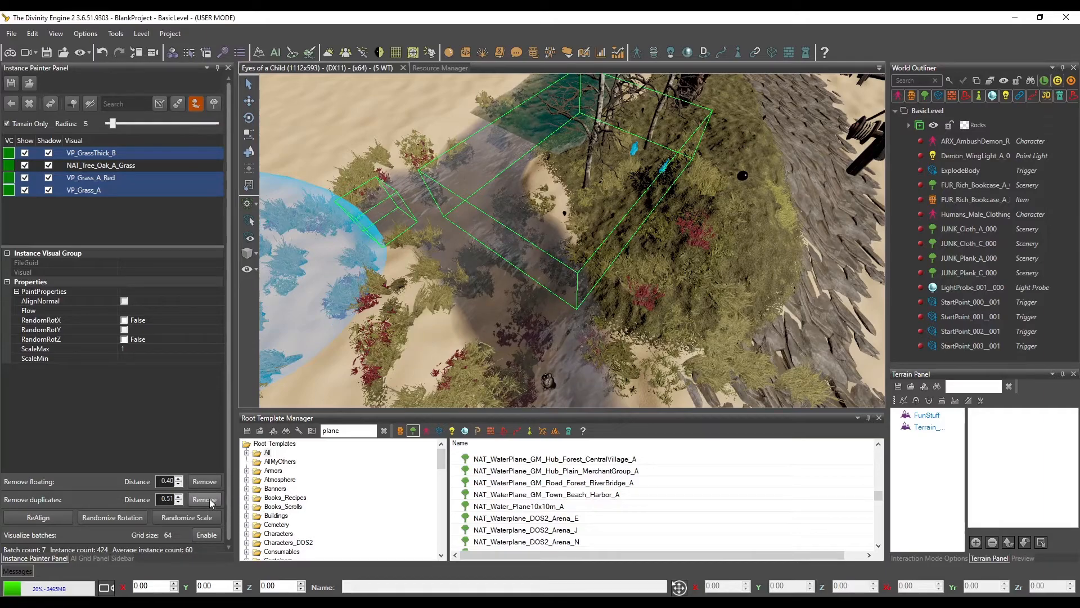
{"action": "middle_click_drag", "start_coordinate": [523, 285], "coordinate": [511, 295]}
{"action": "mouse_move", "coordinate": [696, 271]}
{"action": "middle_mouse_down"}
{"action": "mouse_move", "coordinate": [683, 276]}
{"action": "mouse_move", "coordinate": [685, 218]}
{"action": "middle_mouse_up"}
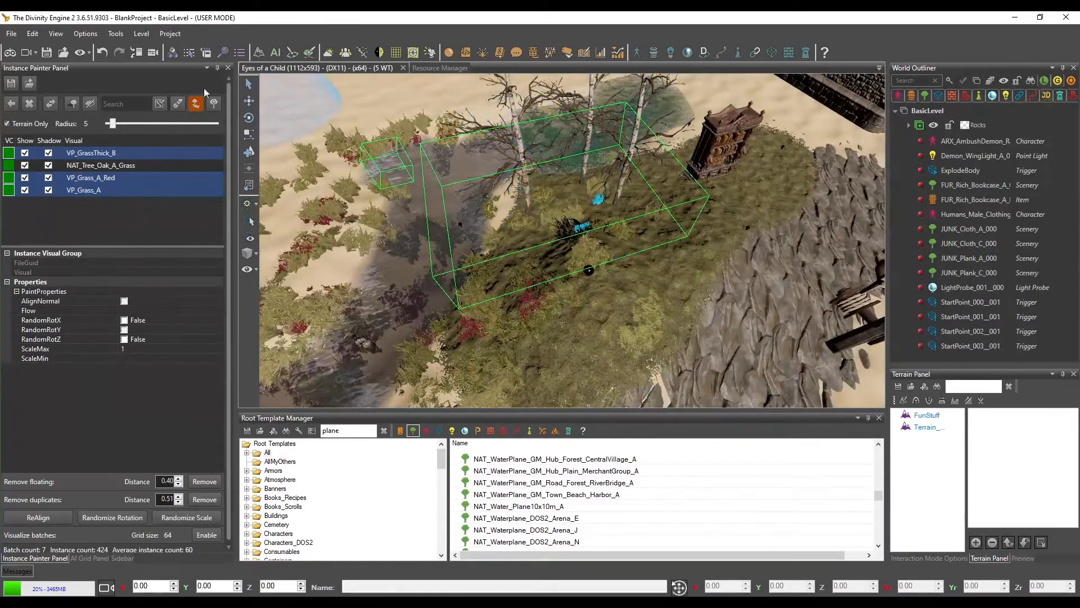
Deactivate the Align Instances brush and toggle the batch visualization on and off
{"action": "left_click", "coordinate": [249, 84]}
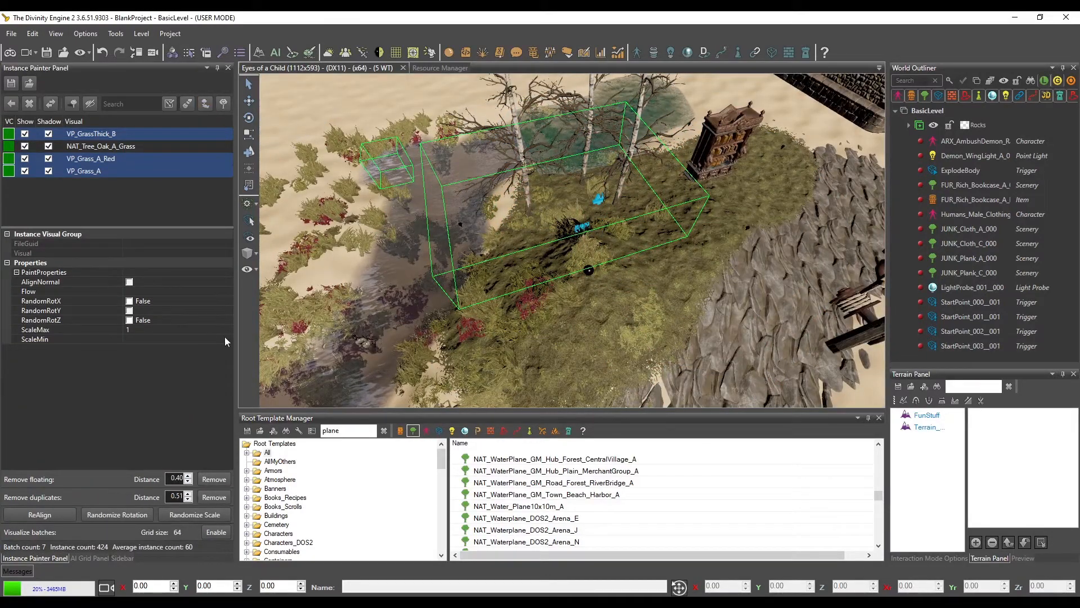
{"action": "left_click", "coordinate": [219, 534]}
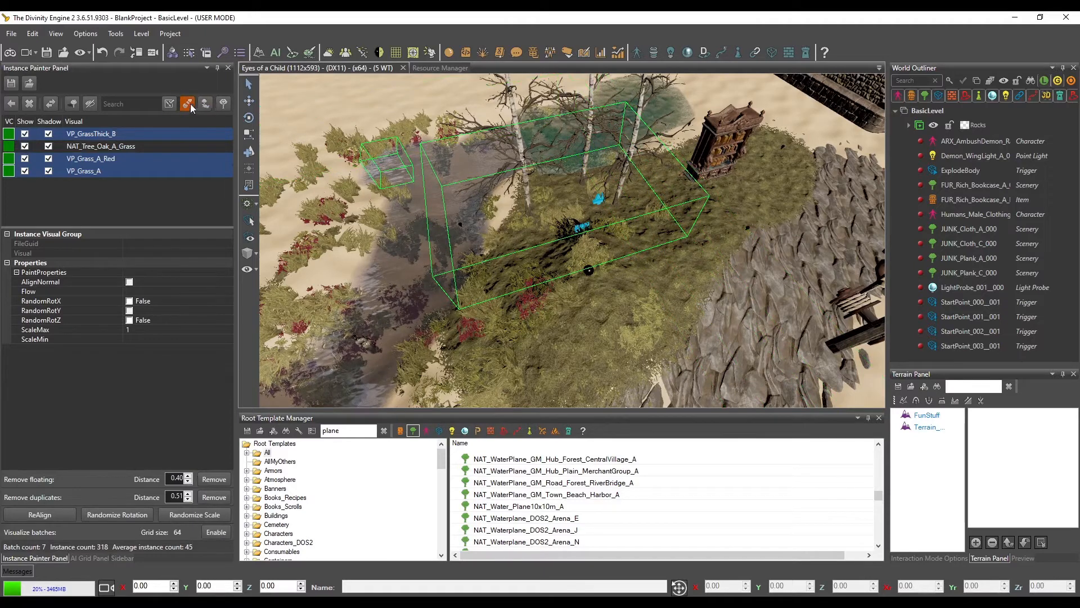
{"action": "left_click", "coordinate": [217, 534]}
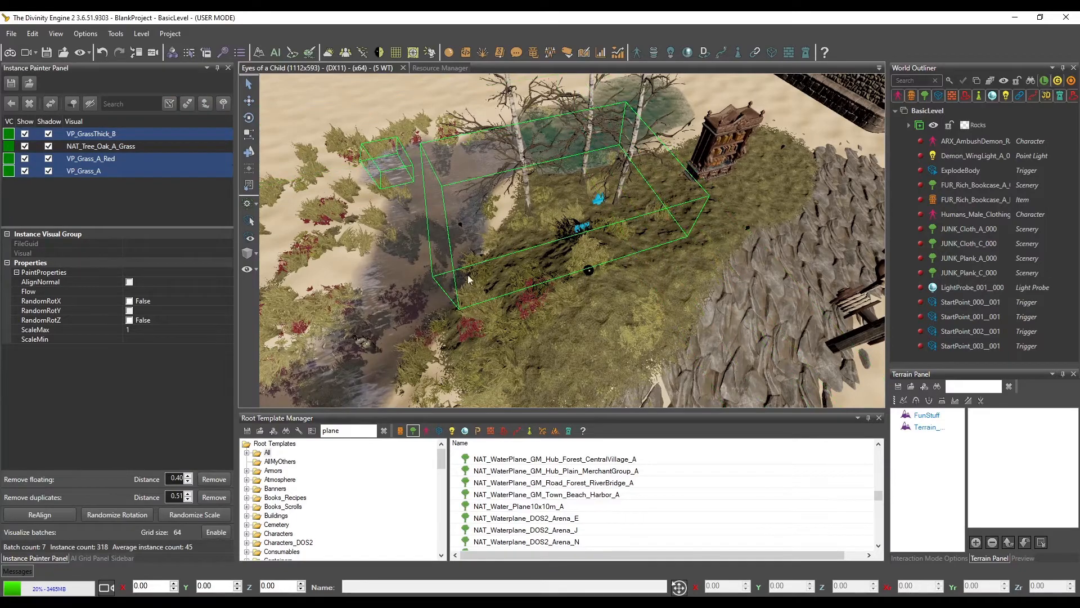
Paint the three grass visuals around the castle wall and onto the stone bridge with Terrain Only turned off
{"action": "middle_click_drag", "start_coordinate": [468, 275], "coordinate": [502, 280]}
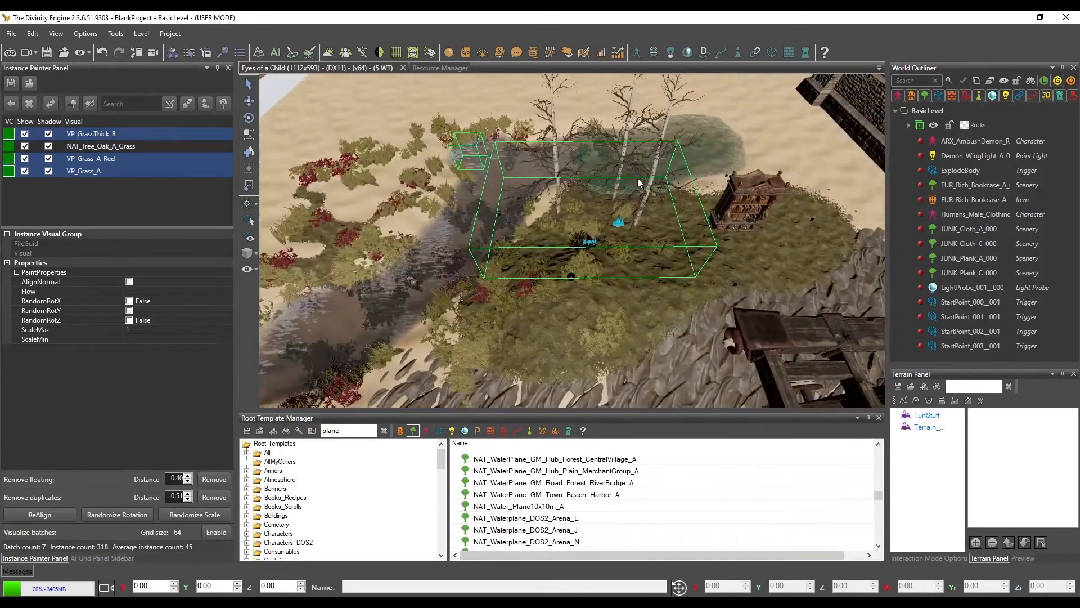
{"action": "middle_click_drag", "start_coordinate": [637, 287], "coordinate": [558, 293]}
{"action": "scroll", "coordinate": [558, 294], "scroll_direction": "up", "scroll_amount": 2}
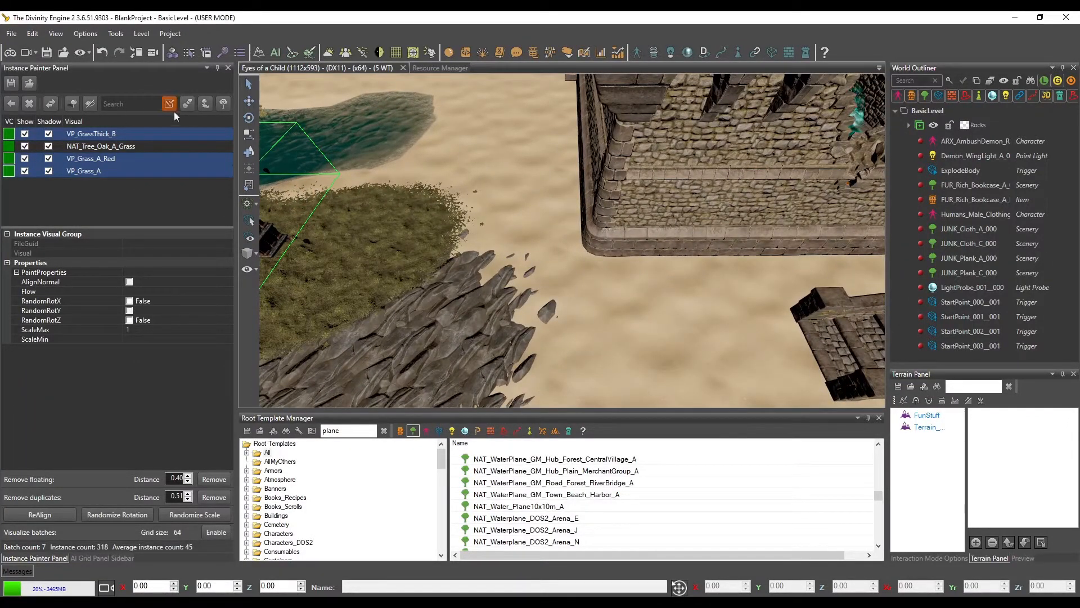
{"action": "left_click", "coordinate": [187, 103]}
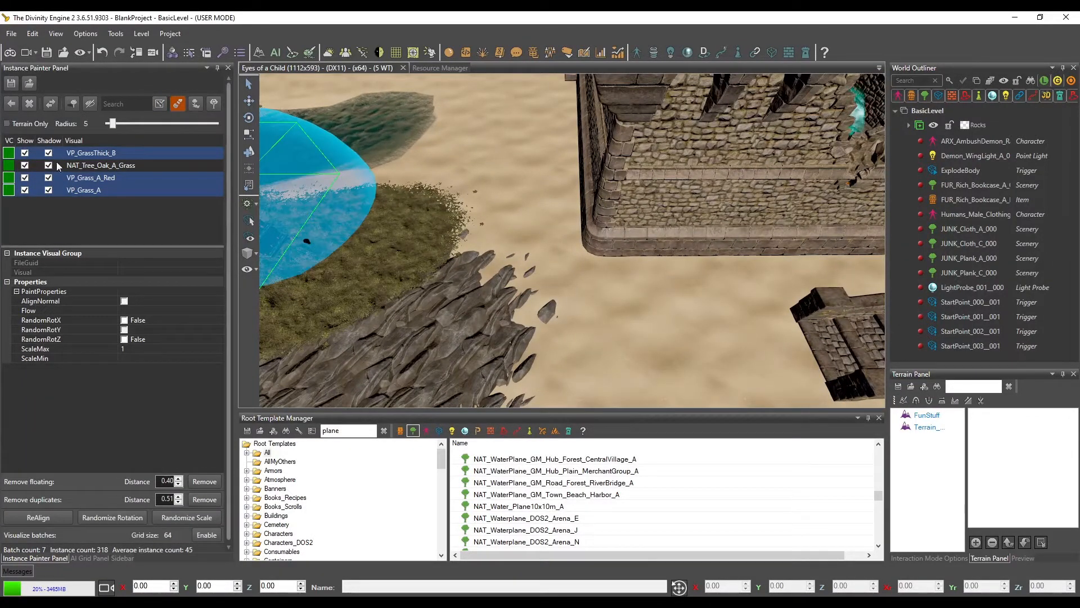
{"action": "left_click", "coordinate": [541, 249]}
{"action": "scroll", "coordinate": [631, 195], "scroll_direction": "down", "scroll_amount": 2}
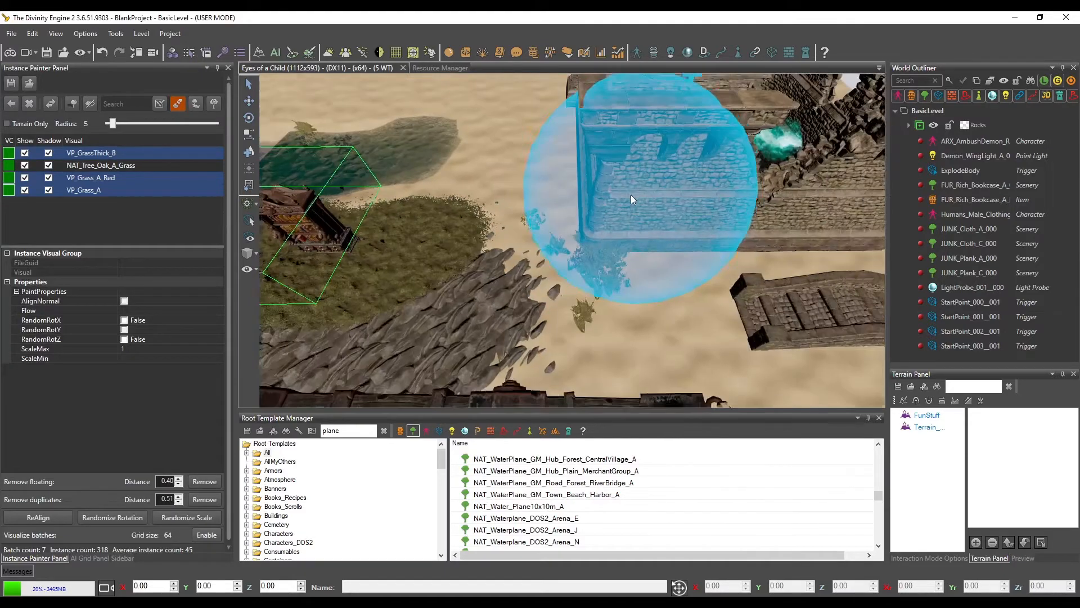
{"action": "middle_click_drag", "start_coordinate": [630, 194], "coordinate": [612, 194]}
{"action": "left_click", "coordinate": [664, 252]}
{"action": "middle_click_drag", "start_coordinate": [736, 284], "coordinate": [678, 278]}
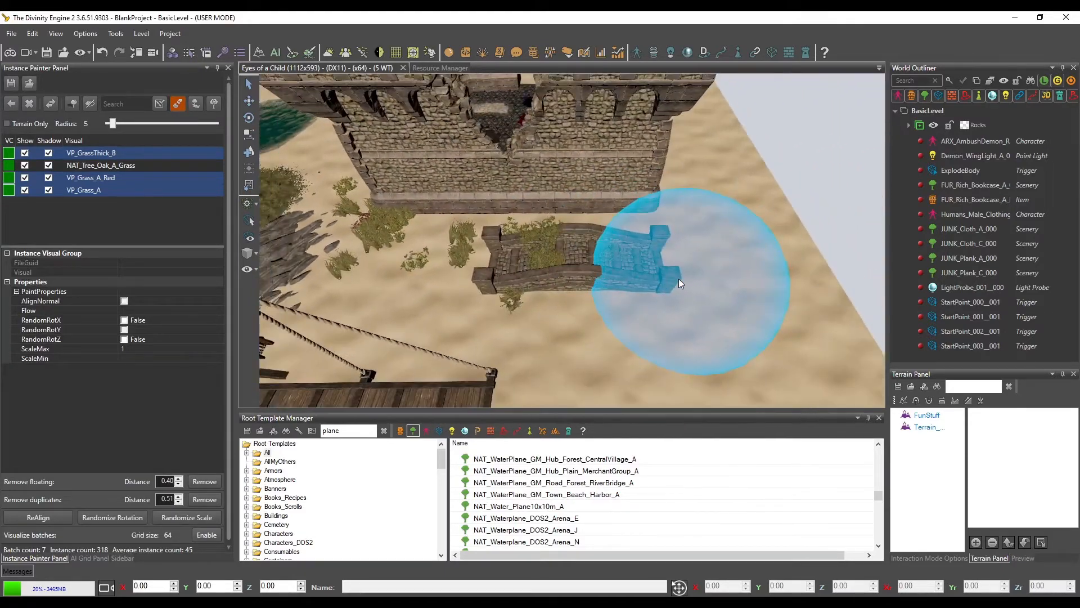
{"action": "mouse_move", "coordinate": [594, 260]}
{"action": "middle_mouse_down"}
{"action": "mouse_move", "coordinate": [564, 255]}
{"action": "mouse_move", "coordinate": [598, 234]}
{"action": "mouse_move", "coordinate": [648, 163]}
{"action": "mouse_move", "coordinate": [677, 180]}
{"action": "mouse_move", "coordinate": [506, 174]}
{"action": "mouse_move", "coordinate": [492, 183]}
{"action": "mouse_move", "coordinate": [508, 120]}
{"action": "mouse_move", "coordinate": [577, 301]}
{"action": "mouse_move", "coordinate": [589, 303]}
{"action": "mouse_move", "coordinate": [591, 231]}
{"action": "mouse_move", "coordinate": [680, 278]}
{"action": "mouse_move", "coordinate": [650, 266]}
{"action": "mouse_move", "coordinate": [652, 296]}
{"action": "mouse_move", "coordinate": [670, 268]}
{"action": "mouse_move", "coordinate": [444, 241]}
{"action": "mouse_move", "coordinate": [463, 235]}
{"action": "mouse_move", "coordinate": [464, 279]}
{"action": "mouse_move", "coordinate": [555, 283]}
{"action": "mouse_move", "coordinate": [516, 238]}
{"action": "mouse_move", "coordinate": [506, 248]}
{"action": "mouse_move", "coordinate": [481, 234]}
{"action": "mouse_move", "coordinate": [437, 318]}
{"action": "mouse_move", "coordinate": [570, 315]}
{"action": "mouse_move", "coordinate": [587, 274]}
{"action": "mouse_move", "coordinate": [609, 279]}
{"action": "mouse_move", "coordinate": [557, 190]}
{"action": "mouse_move", "coordinate": [359, 235]}
{"action": "mouse_move", "coordinate": [521, 238]}
{"action": "mouse_move", "coordinate": [571, 259]}
{"action": "mouse_move", "coordinate": [602, 255]}
{"action": "mouse_move", "coordinate": [624, 272]}
{"action": "middle_mouse_up"}
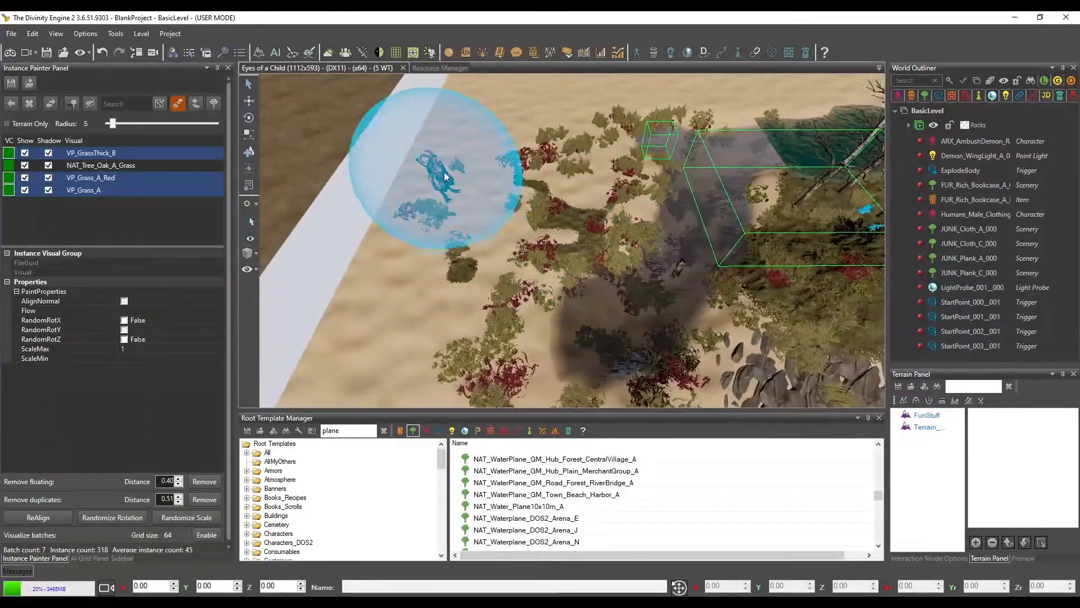
Paint more grass instances over the sand by the demon, the bookcase hill and the rocky patch beside it
{"action": "scroll", "coordinate": [568, 248], "scroll_direction": "up", "scroll_amount": 6}
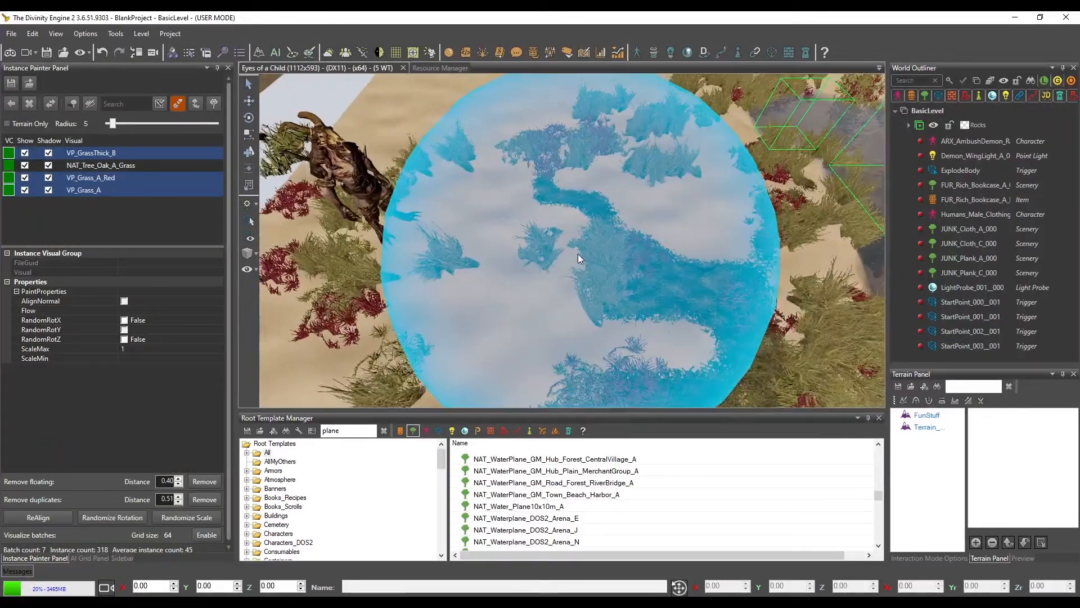
{"action": "middle_click_drag", "start_coordinate": [579, 254], "coordinate": [599, 255]}
{"action": "scroll", "coordinate": [599, 254], "scroll_direction": "down", "scroll_amount": 5}
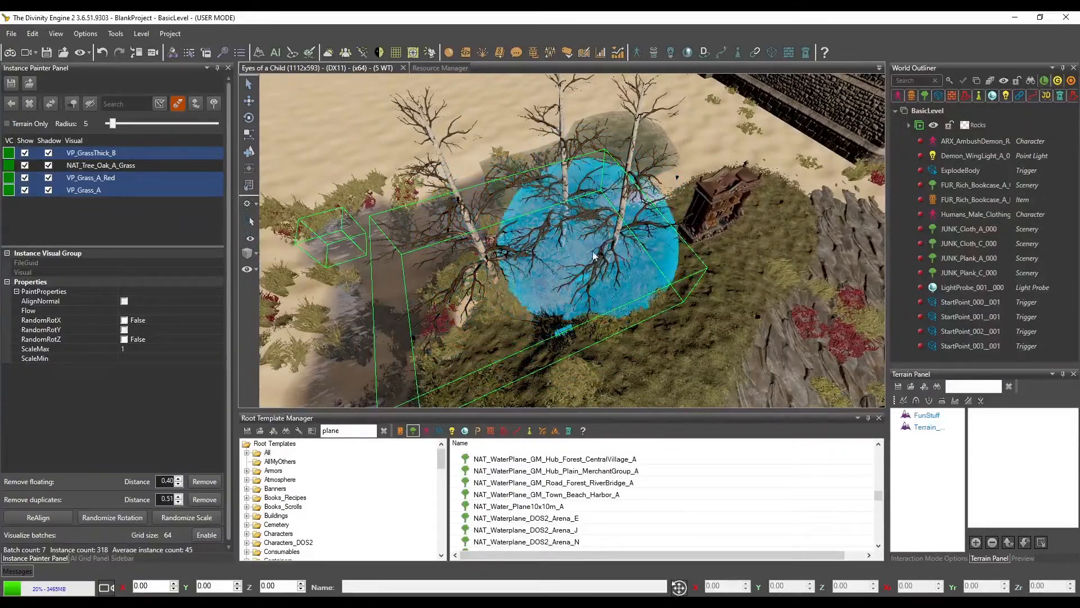
{"action": "key", "text": "d"}
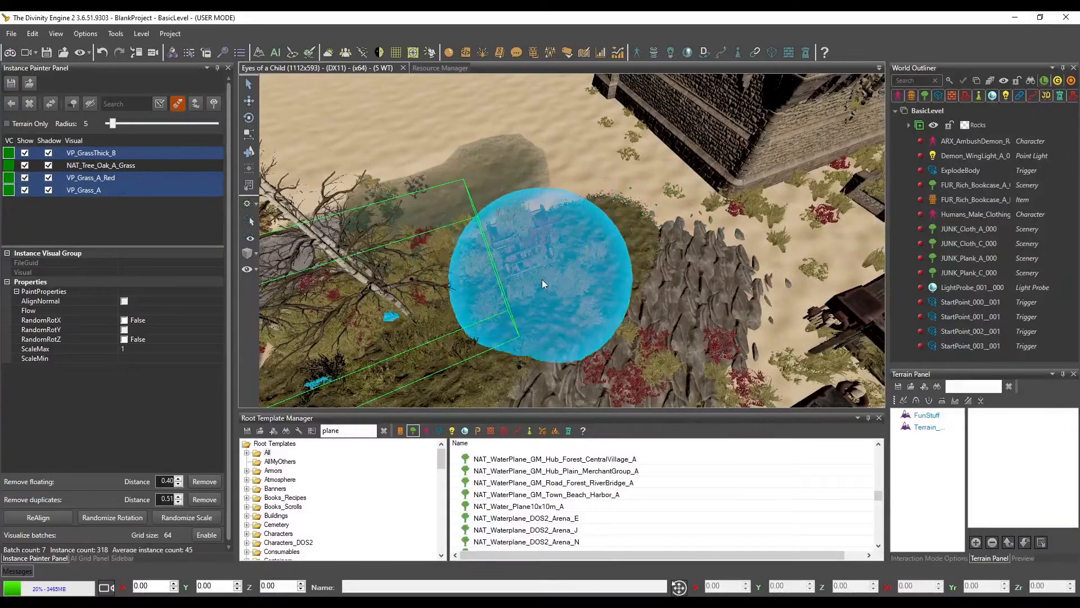
{"action": "scroll", "coordinate": [647, 261], "scroll_direction": "up", "scroll_amount": 3}
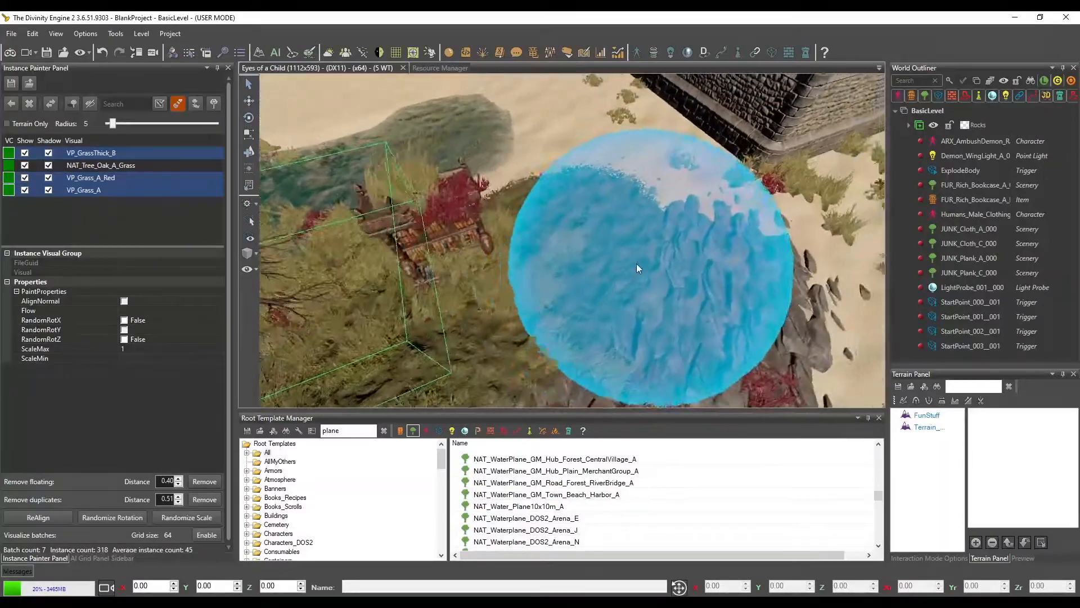
{"action": "key", "text": "d"}
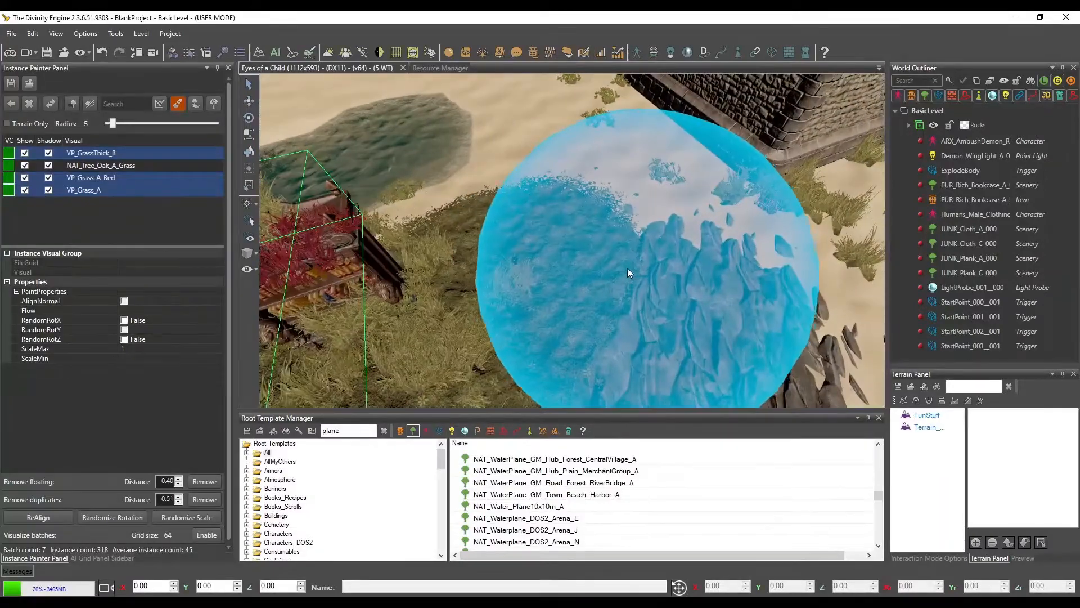
{"action": "mouse_move", "coordinate": [627, 268]}
{"action": "middle_mouse_down"}
{"action": "mouse_move", "coordinate": [586, 264]}
{"action": "mouse_move", "coordinate": [556, 278]}
{"action": "mouse_move", "coordinate": [580, 315]}
{"action": "mouse_move", "coordinate": [557, 333]}
{"action": "middle_mouse_up"}
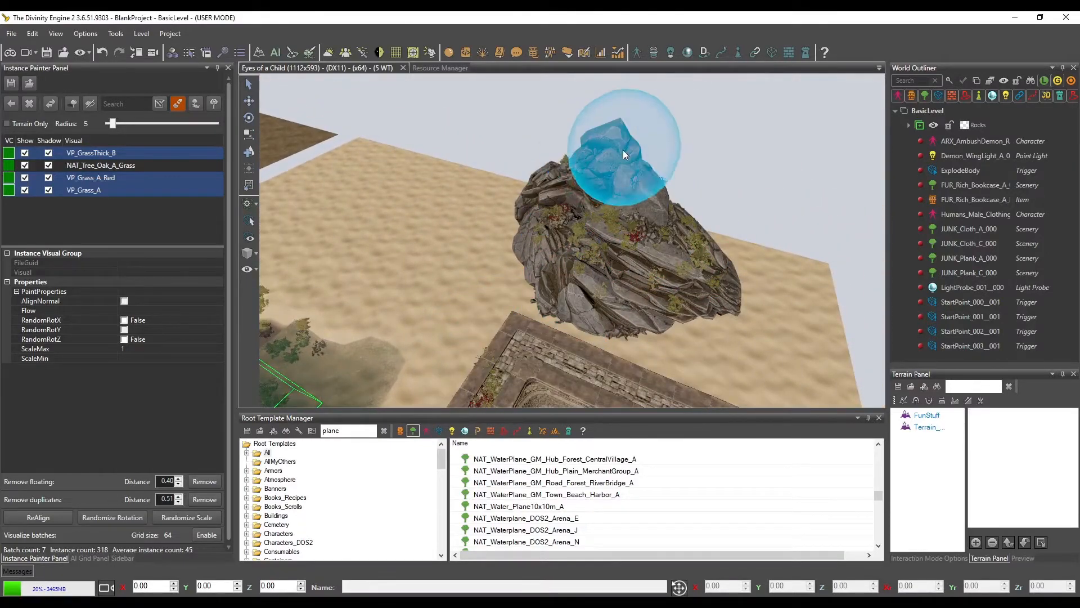
Cover the large rock mound beyond the castle with the three grass visuals
{"action": "key", "text": "w"}
{"action": "mouse_move", "coordinate": [651, 288]}
{"action": "middle_mouse_down"}
{"action": "mouse_move", "coordinate": [629, 292]}
{"action": "mouse_move", "coordinate": [736, 315]}
{"action": "mouse_move", "coordinate": [579, 302]}
{"action": "mouse_move", "coordinate": [552, 261]}
{"action": "mouse_move", "coordinate": [570, 261]}
{"action": "middle_mouse_up"}
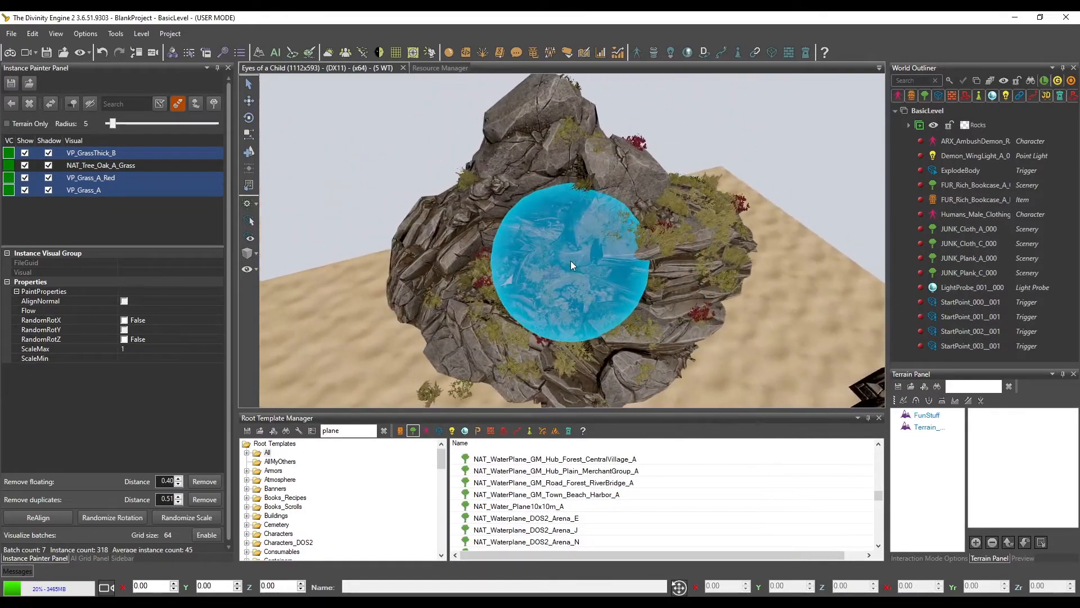
{"action": "mouse_move", "coordinate": [503, 214]}
{"action": "middle_mouse_down"}
{"action": "mouse_move", "coordinate": [560, 137]}
{"action": "mouse_move", "coordinate": [580, 265]}
{"action": "mouse_move", "coordinate": [566, 226]}
{"action": "mouse_move", "coordinate": [568, 180]}
{"action": "mouse_move", "coordinate": [606, 171]}
{"action": "mouse_move", "coordinate": [570, 181]}
{"action": "mouse_move", "coordinate": [664, 248]}
{"action": "middle_mouse_up"}
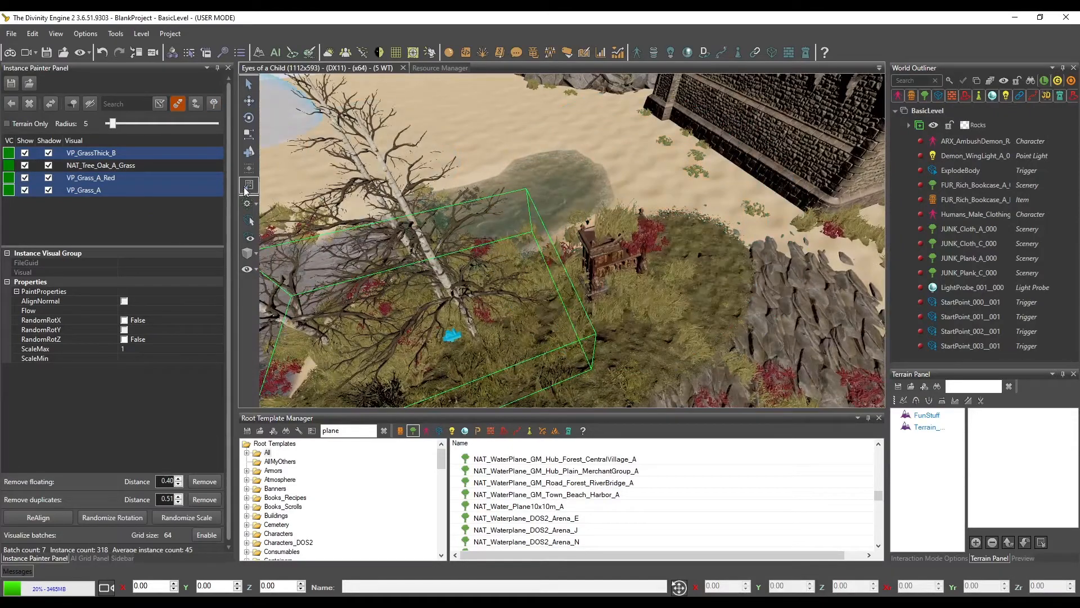
Delete the three grass visuals and NAT_Tree_Oak_A_Grass from the instance list, clearing all their painted instances
{"action": "left_click", "coordinate": [30, 103]}
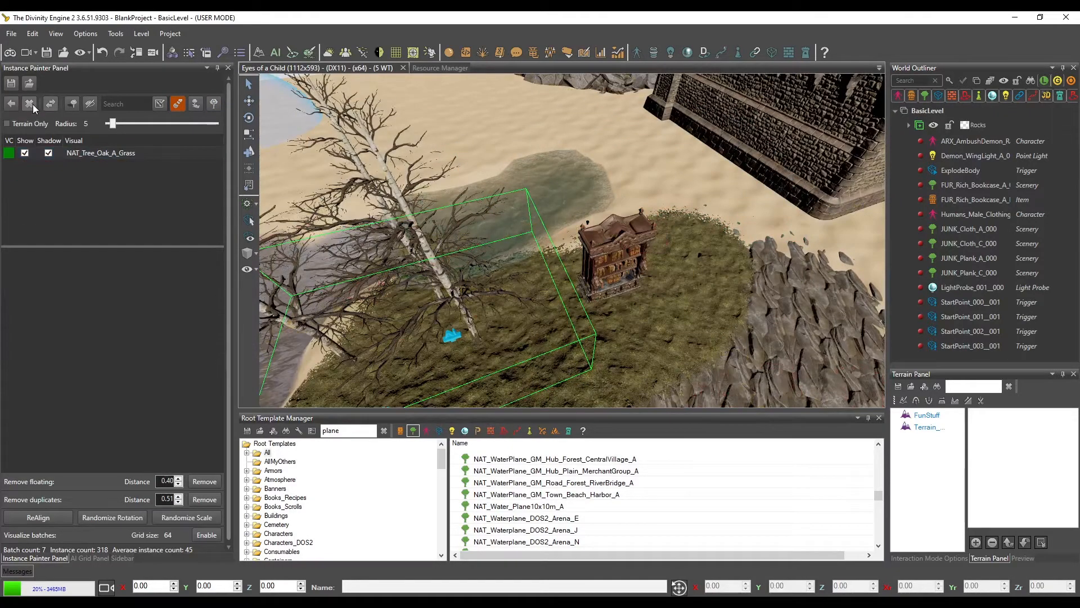
{"action": "left_click", "coordinate": [103, 154]}
{"action": "left_click", "coordinate": [29, 103]}
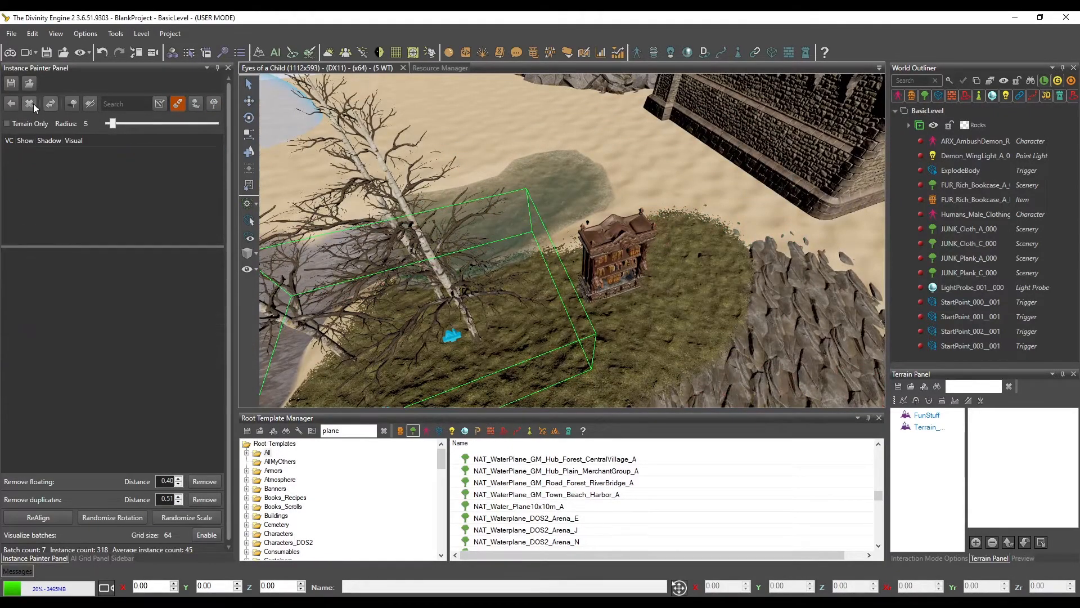
{"action": "scroll", "coordinate": [598, 254], "scroll_direction": "down", "scroll_amount": 4}
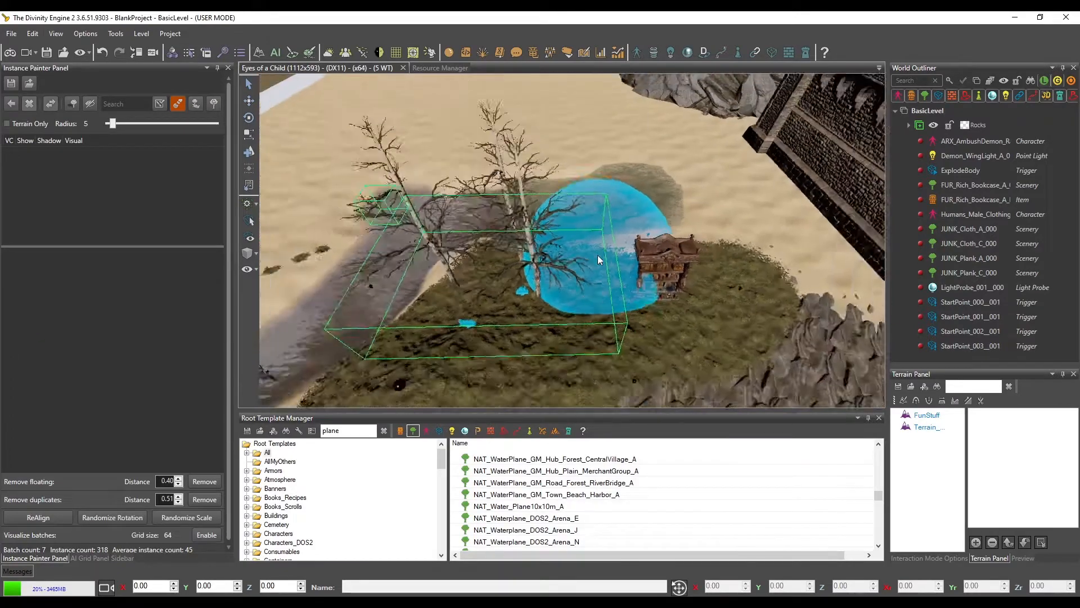
Reload the saved instances to bring back the deleted grass and oak visuals
{"action": "mouse_move", "coordinate": [597, 255]}
{"action": "middle_mouse_down"}
{"action": "mouse_move", "coordinate": [629, 219]}
{"action": "mouse_move", "coordinate": [595, 231]}
{"action": "middle_mouse_up"}
{"action": "scroll", "coordinate": [629, 218], "scroll_direction": "up", "scroll_amount": 4}
{"action": "scroll", "coordinate": [619, 224], "scroll_direction": "down", "scroll_amount": 4}
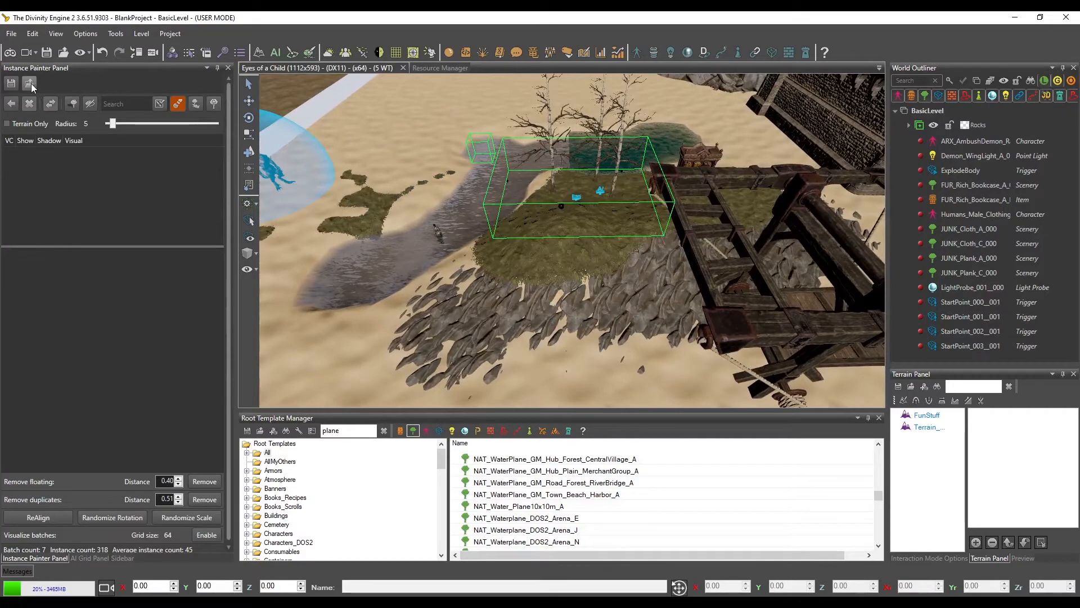
{"action": "left_click", "coordinate": [30, 83]}
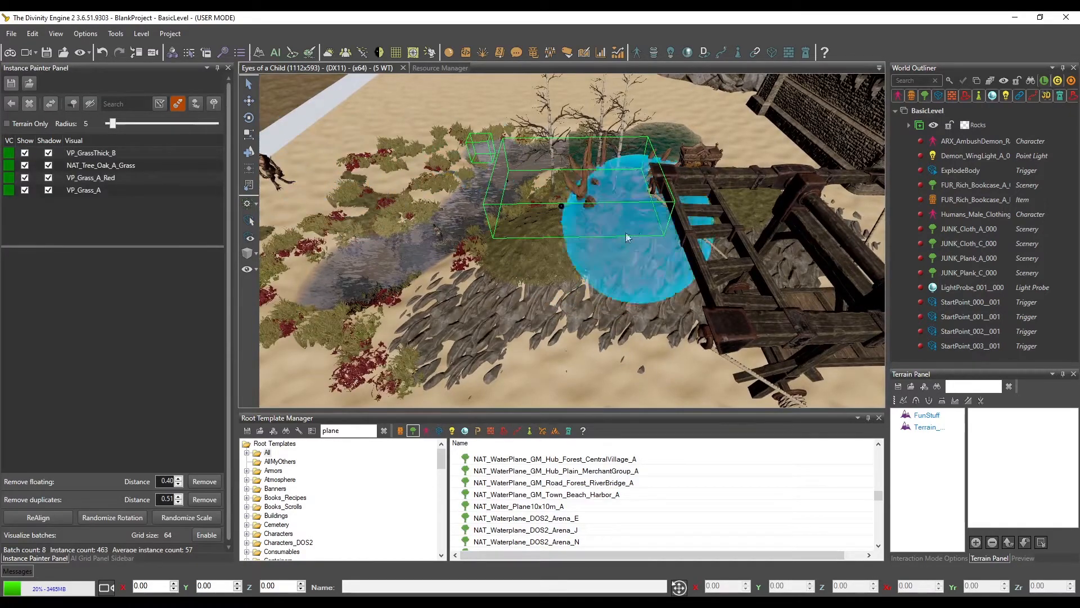
Delete all four visuals, VP_GrassThick_B, NAT_Tree_Oak_A_Grass, VP_Grass_A_Red and VP_Grass_A, and save the instances
{"action": "left_click", "coordinate": [81, 191]}
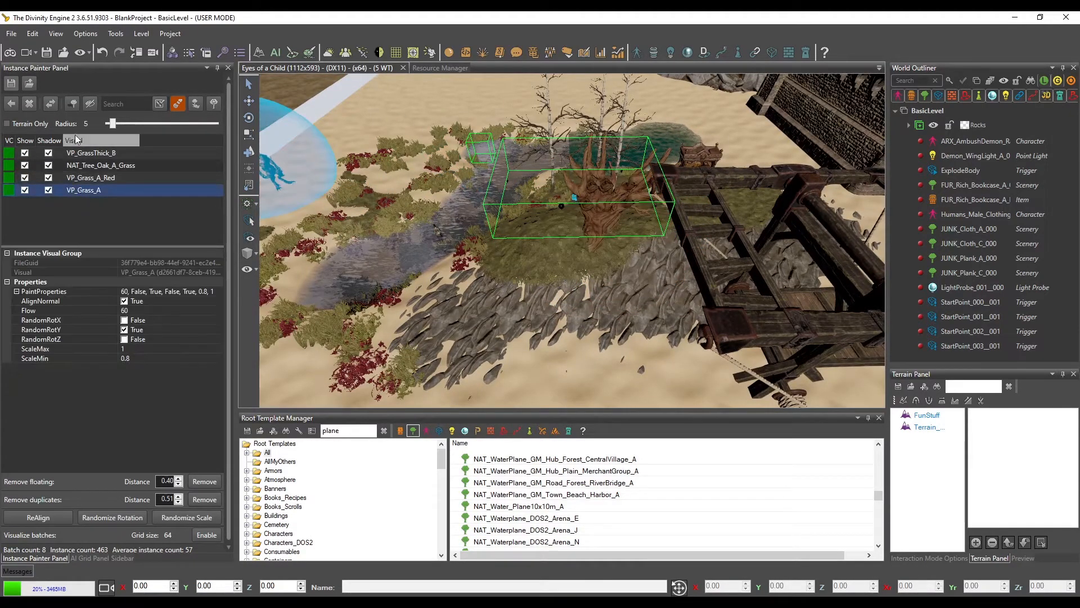
{"action": "left_click", "coordinate": [30, 103]}
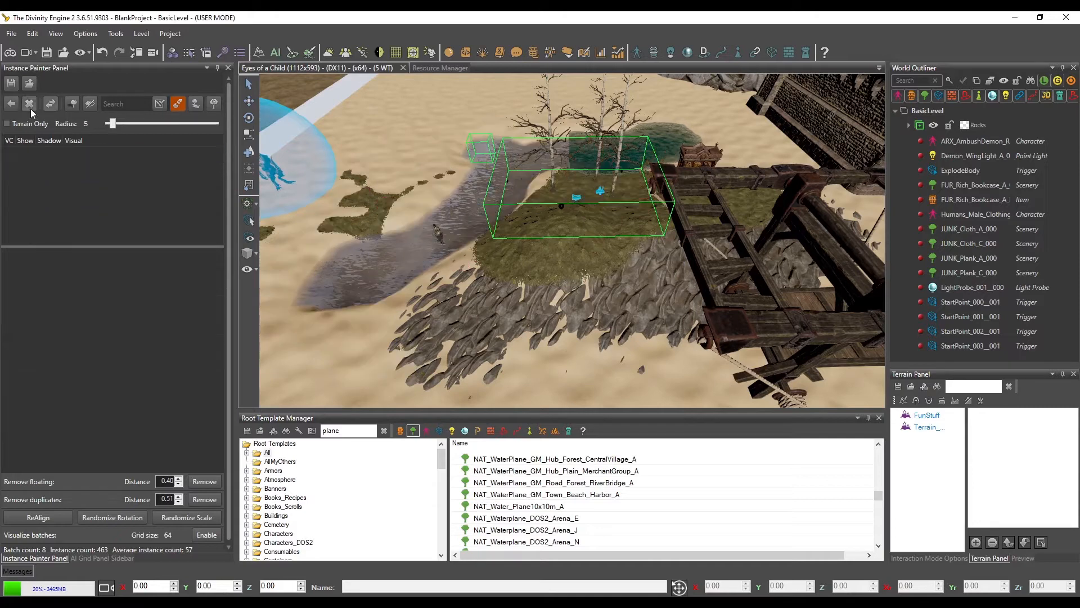
{"action": "left_click", "coordinate": [10, 85]}
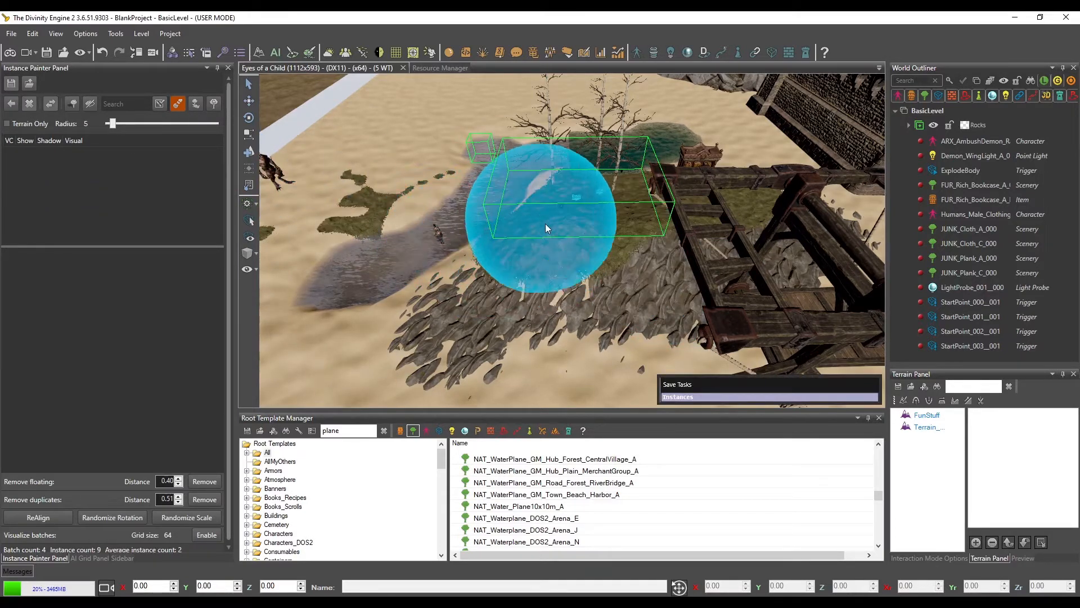
Leave instance painting and examine the grass edges of the FunStuff terrain by the bookcase and near the demon
{"action": "mouse_move", "coordinate": [547, 227]}
{"action": "middle_mouse_down"}
{"action": "mouse_move", "coordinate": [579, 256]}
{"action": "mouse_move", "coordinate": [564, 255]}
{"action": "mouse_move", "coordinate": [585, 242]}
{"action": "mouse_move", "coordinate": [494, 269]}
{"action": "mouse_move", "coordinate": [653, 230]}
{"action": "mouse_move", "coordinate": [639, 227]}
{"action": "middle_mouse_up"}
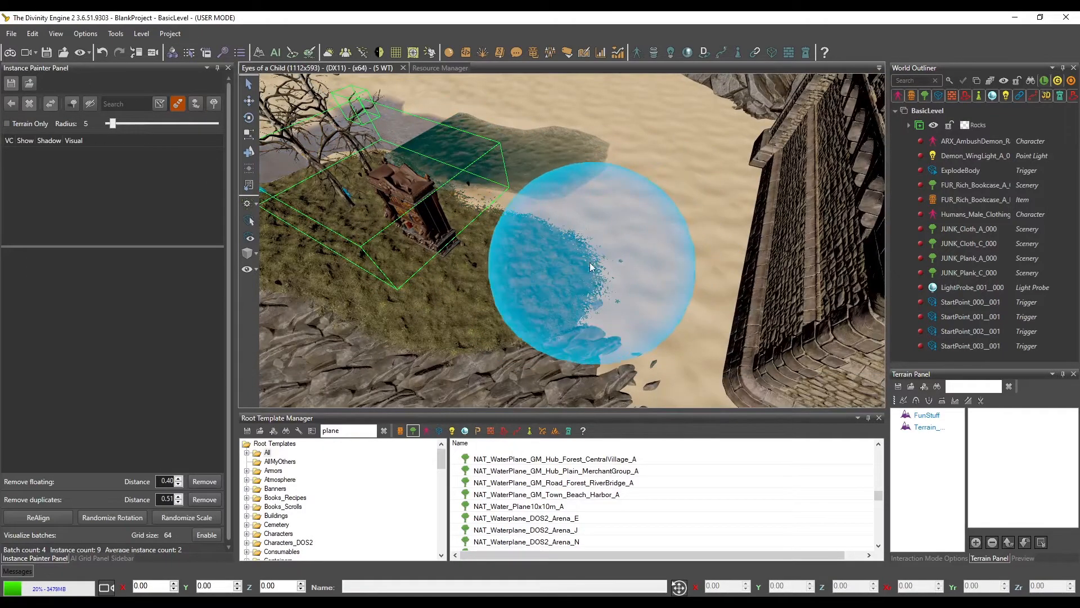
{"action": "left_click", "coordinate": [250, 85]}
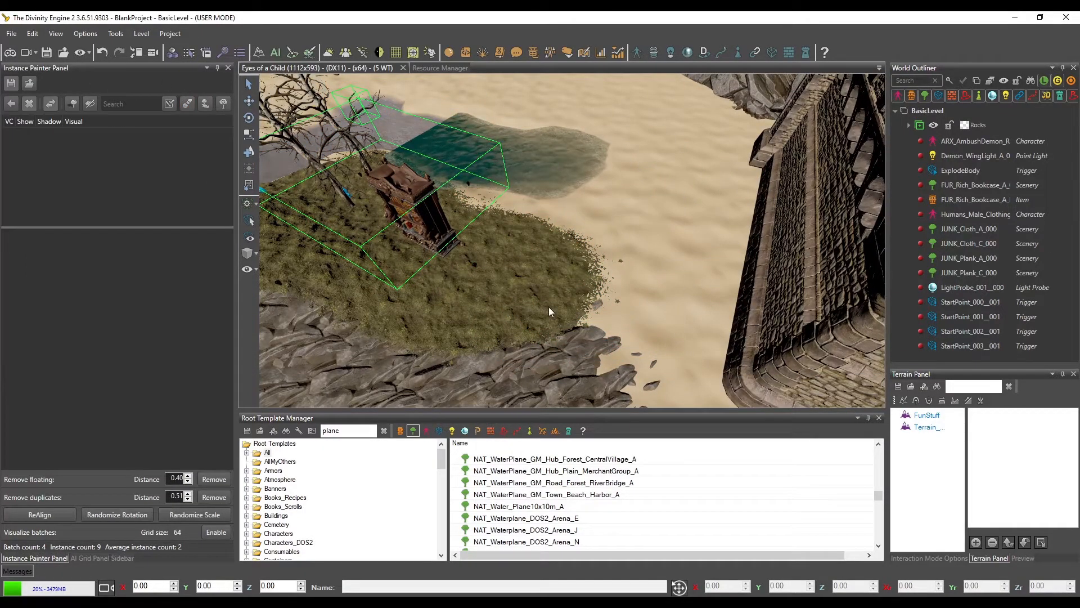
{"action": "scroll", "coordinate": [575, 342], "scroll_direction": "up", "scroll_amount": 3}
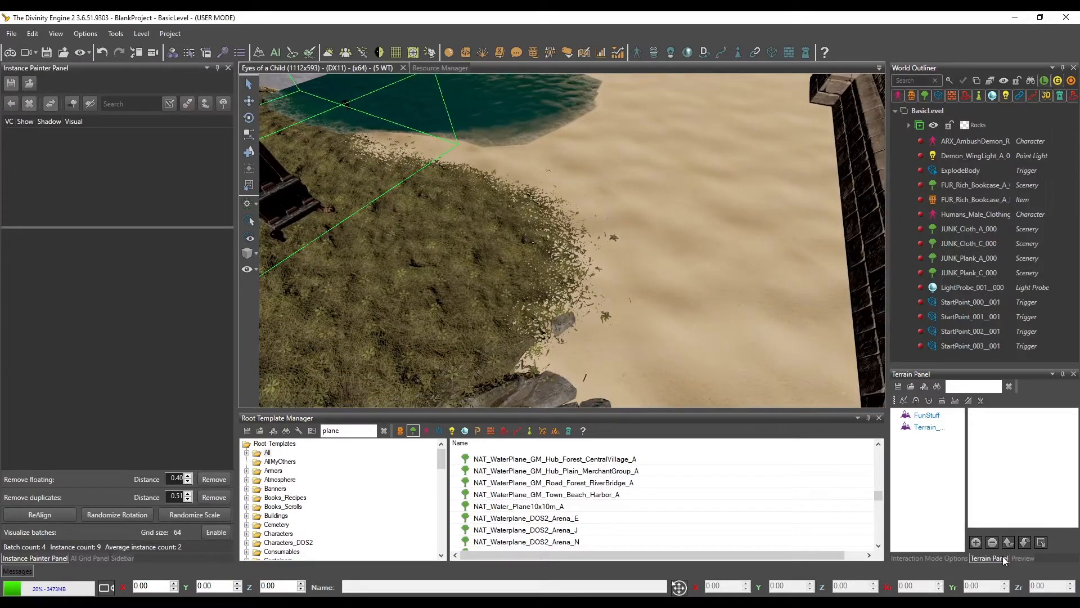
{"action": "left_click", "coordinate": [931, 419]}
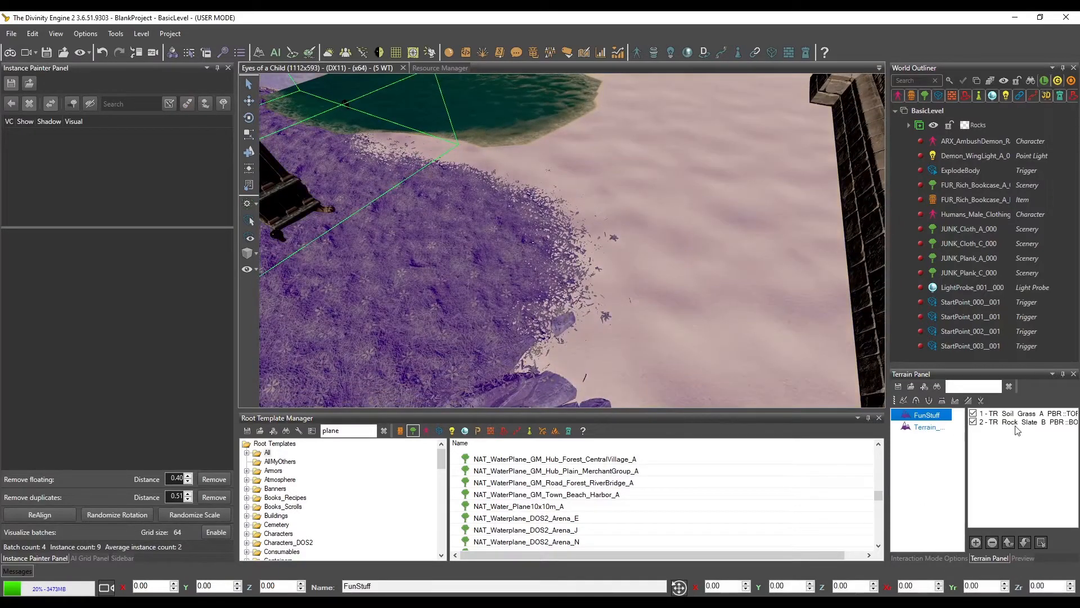
{"action": "middle_click_drag", "start_coordinate": [578, 288], "coordinate": [602, 279]}
{"action": "right_click", "coordinate": [622, 254]}
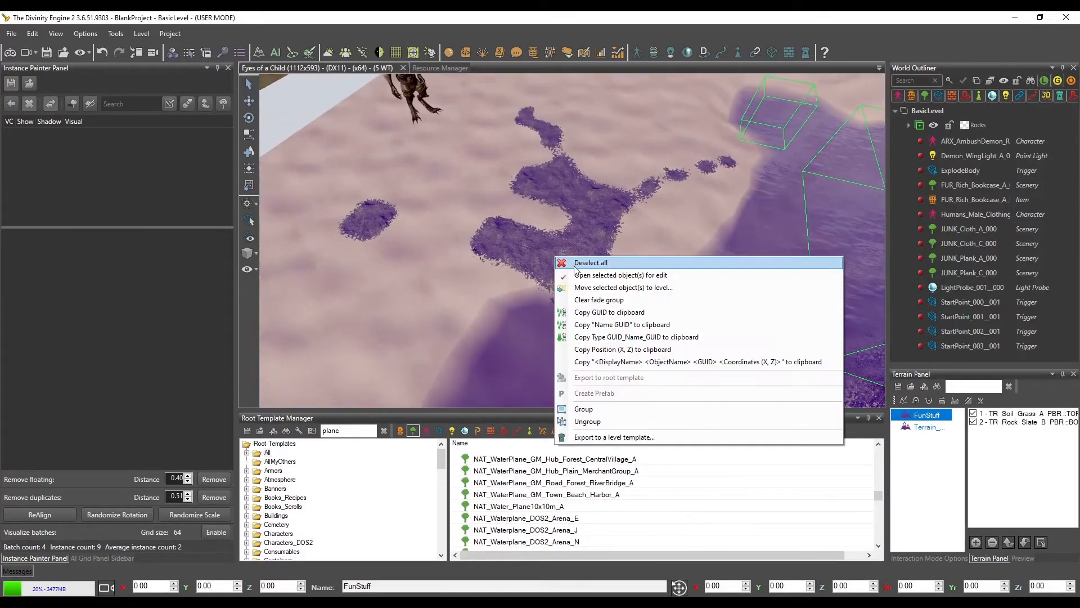
{"action": "left_click", "coordinate": [633, 261]}
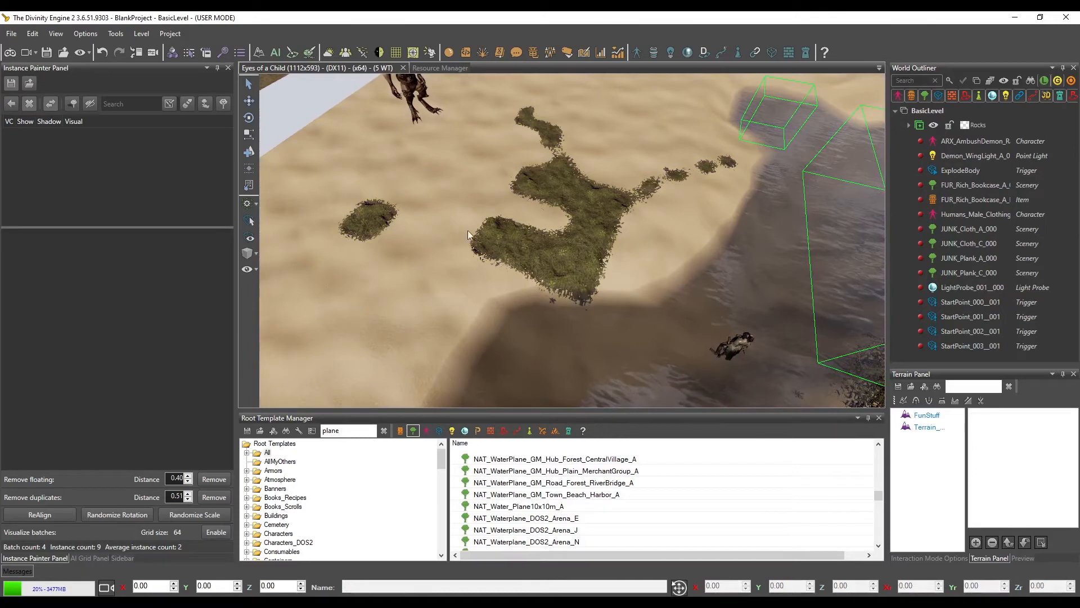
{"action": "middle_click_drag", "start_coordinate": [562, 177], "coordinate": [574, 220]}
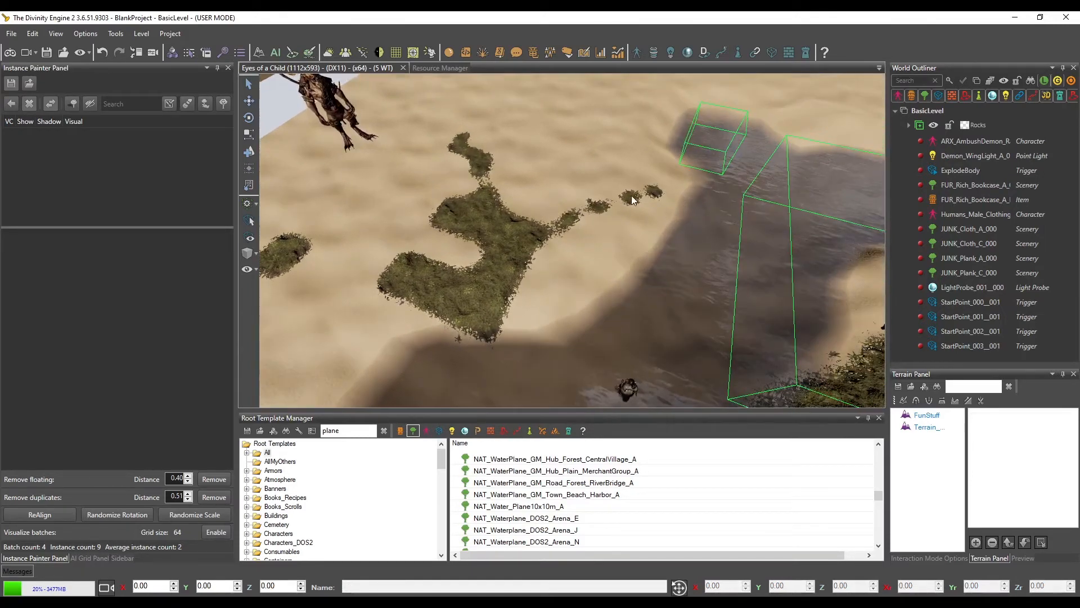
{"action": "middle_click_drag", "start_coordinate": [631, 197], "coordinate": [623, 211]}
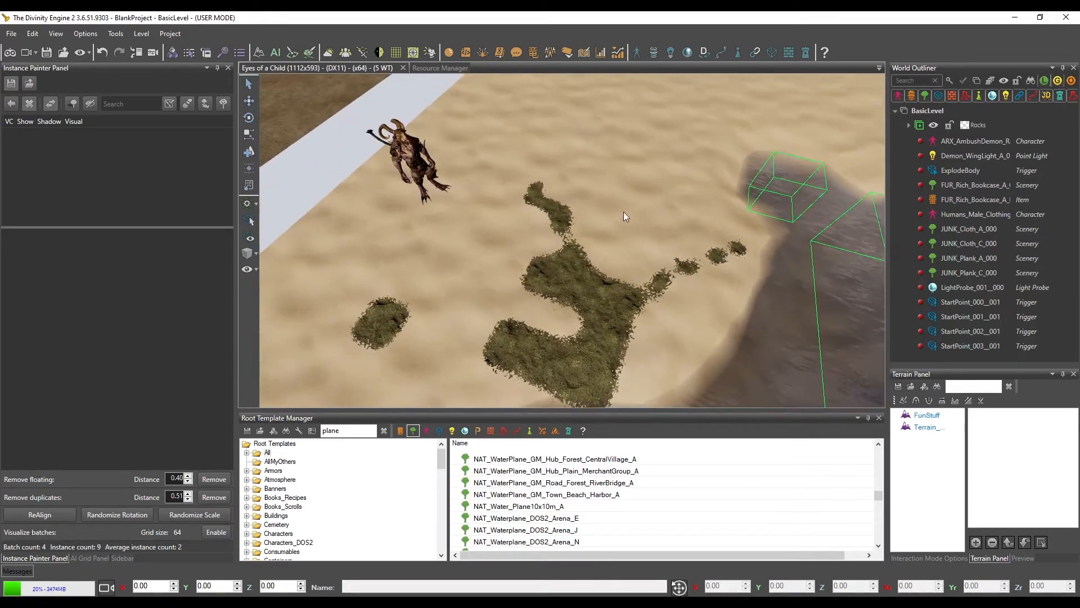
Paint the TR_Soil_Grass_A_PBR layer of the FunStuff terrain over the sand beside the riverbank near the demon
{"action": "mouse_move", "coordinate": [549, 285]}
{"action": "middle_mouse_down"}
{"action": "mouse_move", "coordinate": [562, 275]}
{"action": "mouse_move", "coordinate": [552, 269]}
{"action": "middle_mouse_up"}
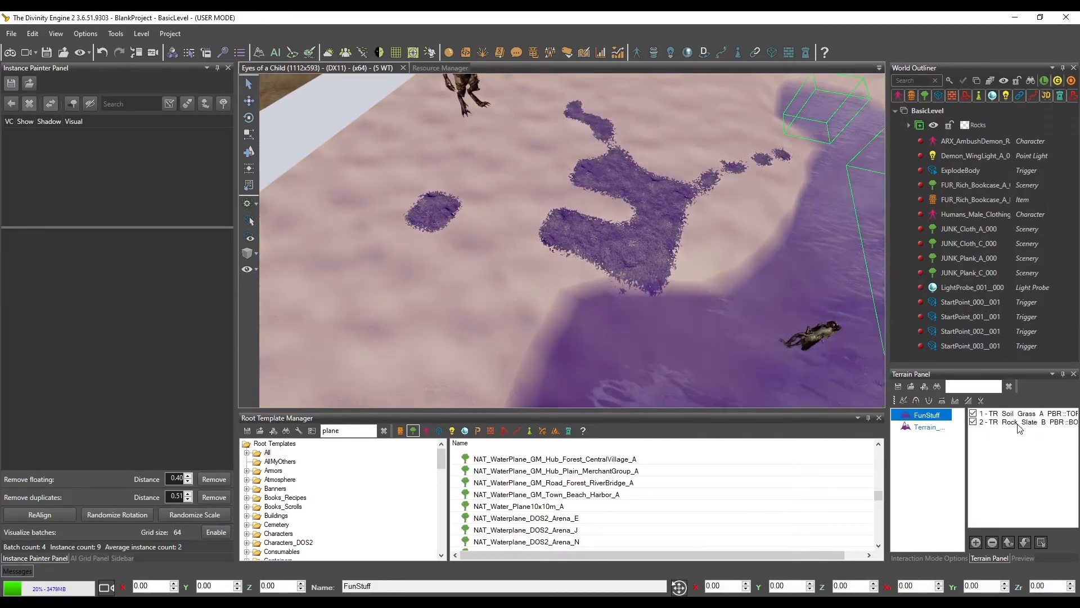
{"action": "left_click", "coordinate": [1006, 418]}
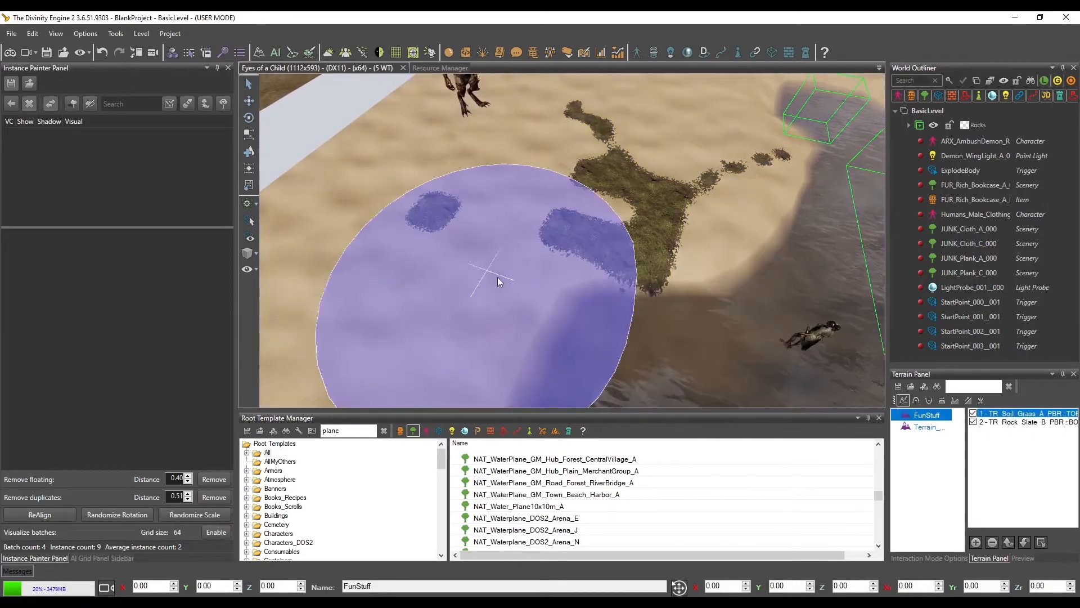
{"action": "mouse_move", "coordinate": [610, 314]}
{"action": "middle_mouse_down"}
{"action": "mouse_move", "coordinate": [581, 292]}
{"action": "mouse_move", "coordinate": [592, 288]}
{"action": "middle_mouse_up"}
{"action": "left_click", "coordinate": [521, 295]}
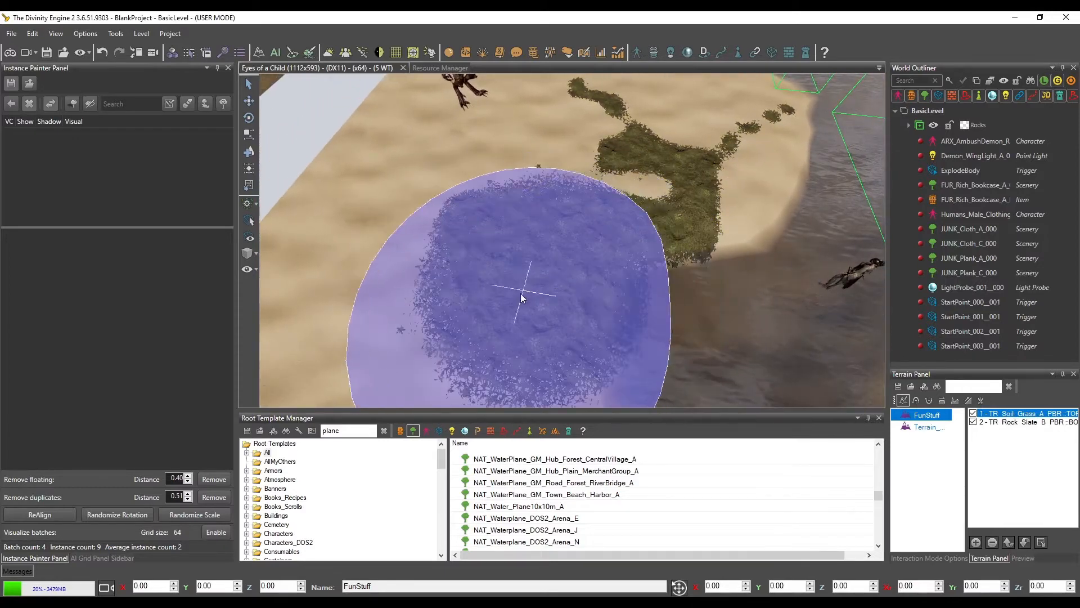
{"action": "middle_click_drag", "start_coordinate": [691, 294], "coordinate": [669, 285]}
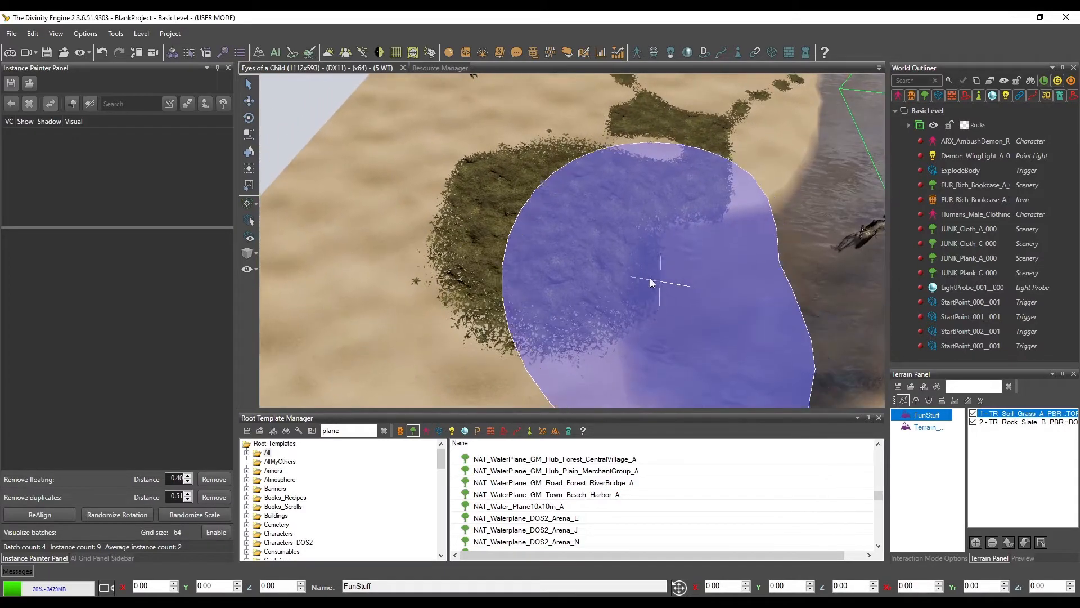
{"action": "left_click", "coordinate": [461, 253]}
{"action": "middle_click_drag", "start_coordinate": [615, 260], "coordinate": [639, 261]}
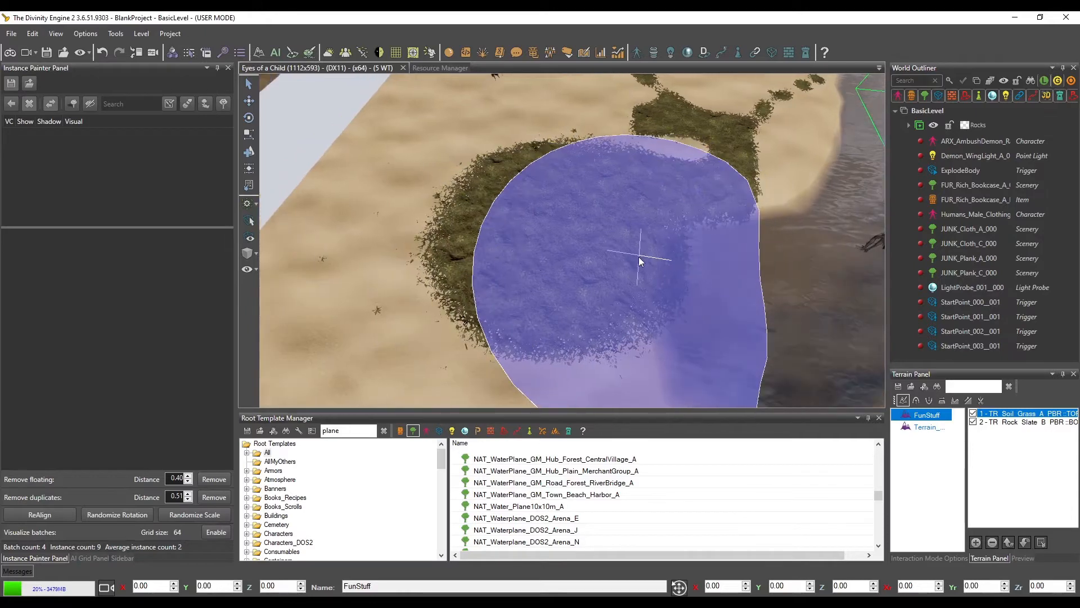
{"action": "middle_click_drag", "start_coordinate": [783, 276], "coordinate": [763, 264]}
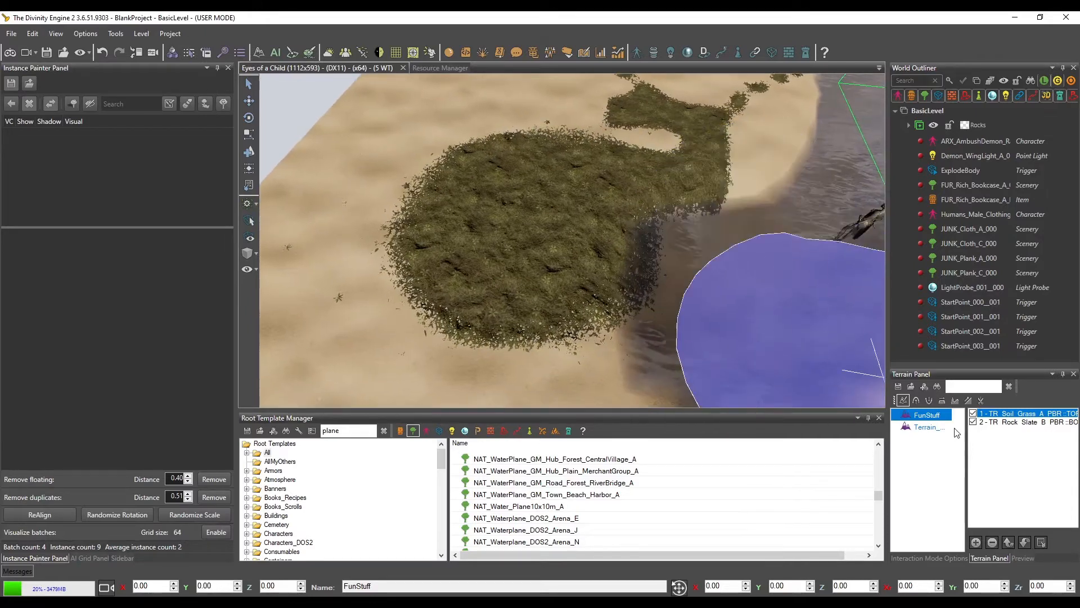
Set the Clamp in TerrainPaintParameters to 0.6
{"action": "left_click", "coordinate": [943, 557]}
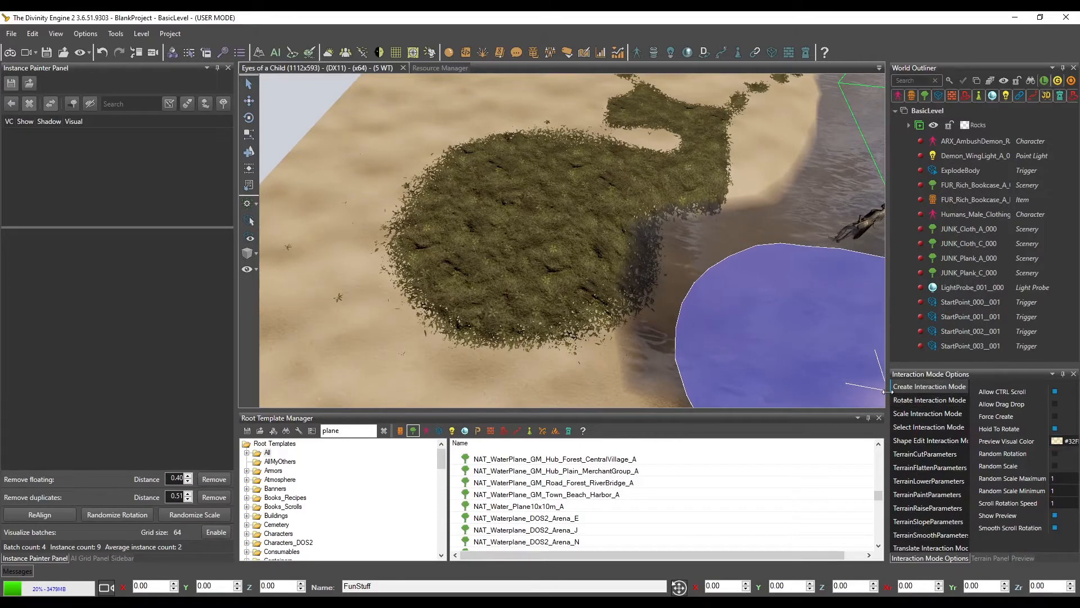
{"action": "left_click_drag", "start_coordinate": [885, 392], "coordinate": [876, 392]}
{"action": "left_click", "coordinate": [979, 558]}
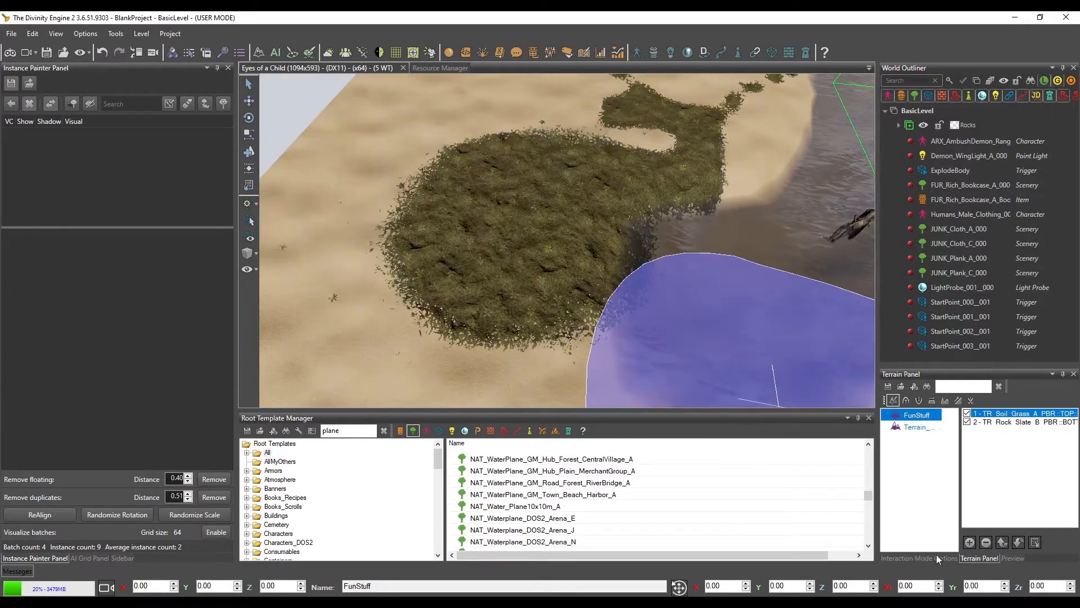
{"action": "left_click", "coordinate": [931, 558]}
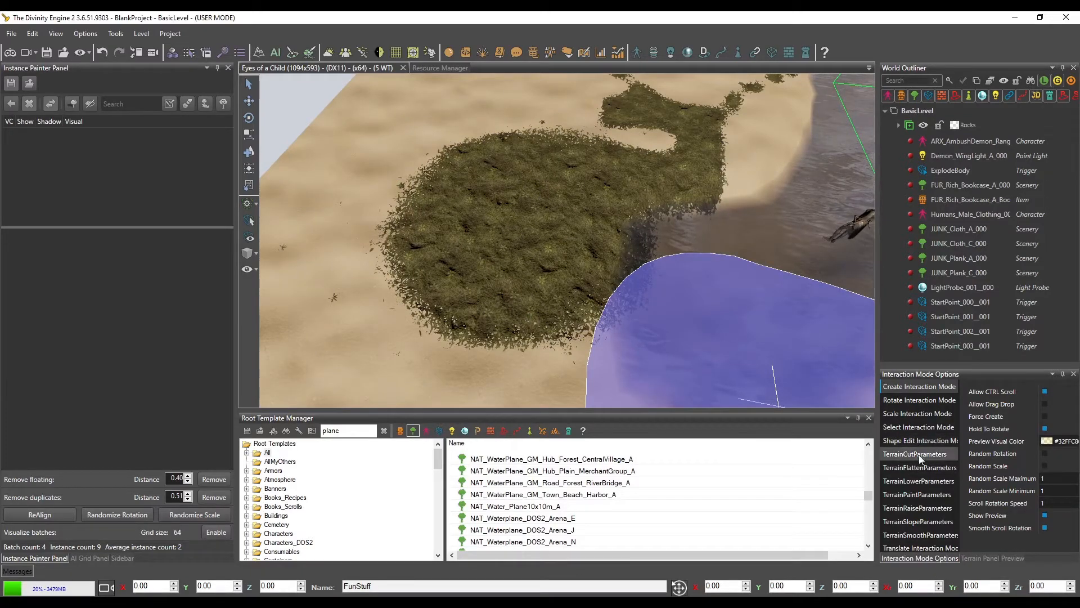
{"action": "left_click", "coordinate": [978, 558]}
{"action": "left_click", "coordinate": [895, 401]}
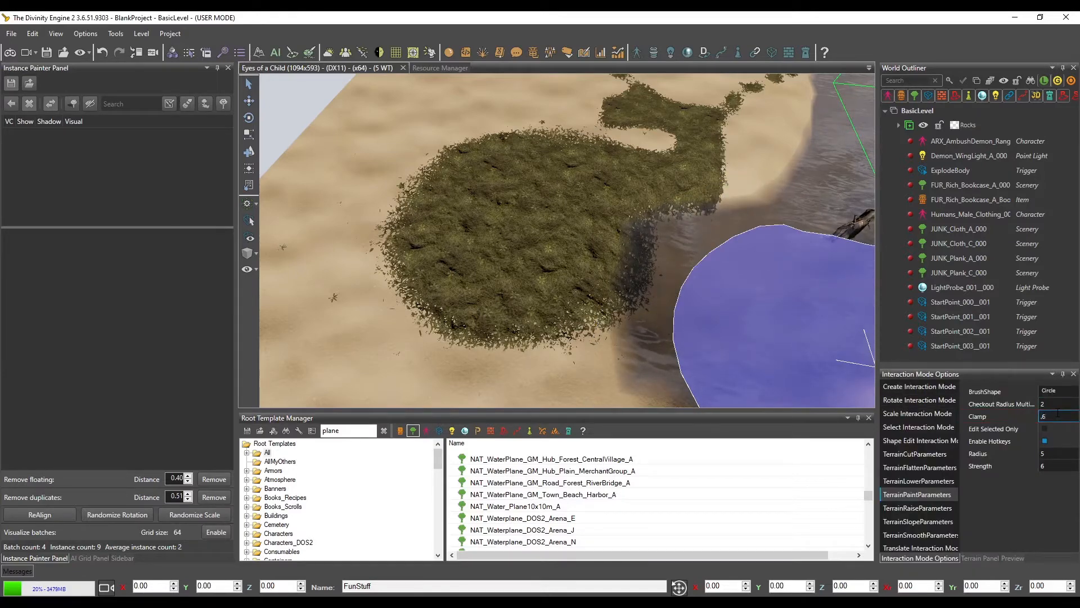
Repaint the riverside grass patch and the sand around it with Clamp 0.6 and Strength 6
{"action": "left_click", "coordinate": [361, 265]}
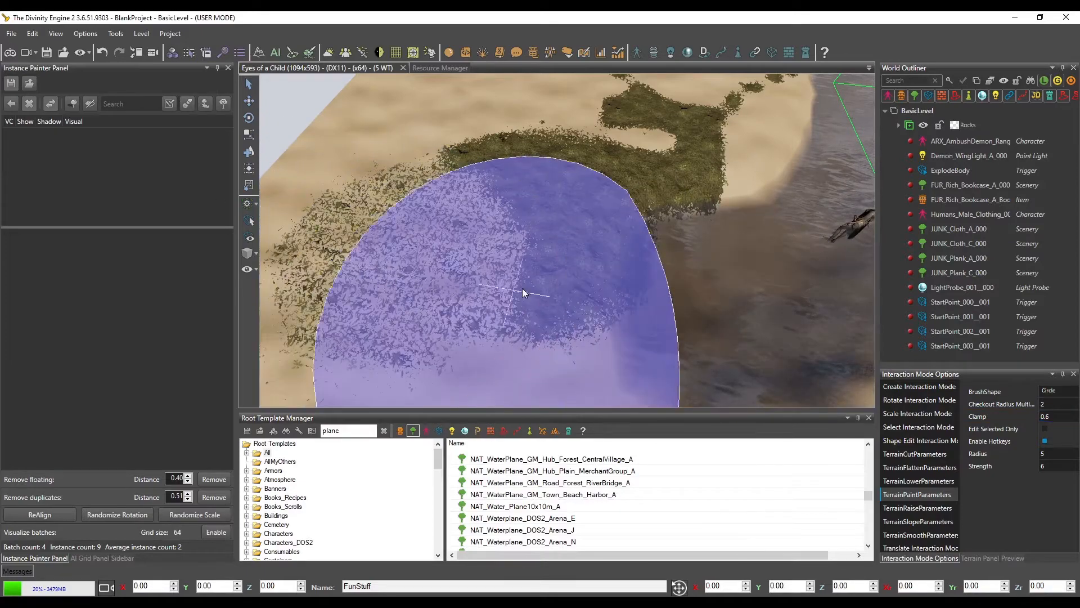
{"action": "middle_click_drag", "start_coordinate": [522, 288], "coordinate": [591, 269]}
{"action": "left_click_drag", "start_coordinate": [519, 222], "coordinate": [549, 151]}
{"action": "mouse_move", "coordinate": [563, 222]}
{"action": "middle_mouse_down"}
{"action": "mouse_move", "coordinate": [597, 247]}
{"action": "mouse_move", "coordinate": [602, 219]}
{"action": "middle_mouse_up"}
{"action": "middle_click_drag", "start_coordinate": [710, 164], "coordinate": [728, 150]}
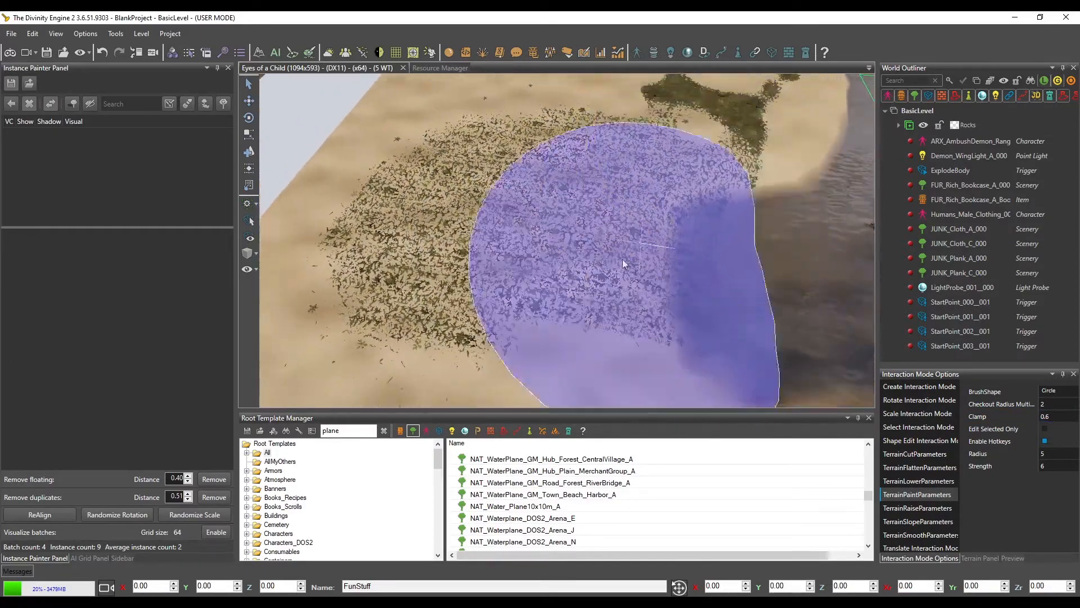
Extend the sparse grass toward the terrain's corner with the brush Strength lowered to 4
{"action": "left_click_drag", "start_coordinate": [622, 246], "coordinate": [554, 301]}
{"action": "middle_click_drag", "start_coordinate": [498, 298], "coordinate": [526, 265]}
{"action": "scroll", "coordinate": [532, 261], "scroll_direction": "down", "scroll_amount": 3}
{"action": "left_click_drag", "start_coordinate": [532, 261], "coordinate": [489, 290]}
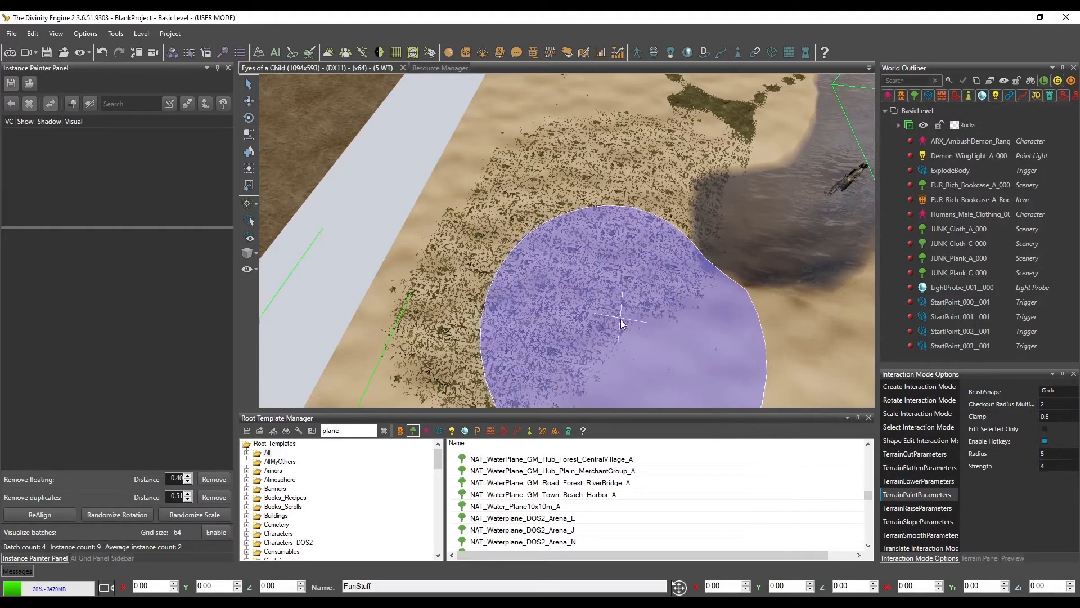
{"action": "middle_click_drag", "start_coordinate": [678, 329], "coordinate": [630, 298]}
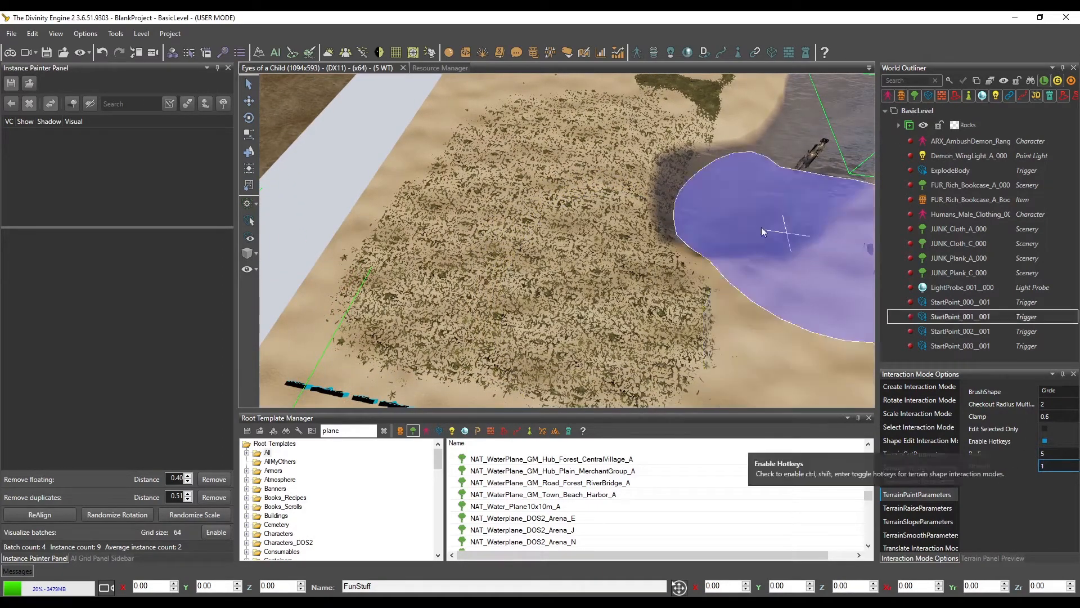
Set the brush Strength to 1 and spread the sparse grass past the river's end up to the rocks
{"action": "middle_click_drag", "start_coordinate": [675, 266], "coordinate": [631, 249]}
{"action": "mouse_move", "coordinate": [612, 274]}
{"action": "left_mouse_down"}
{"action": "mouse_move", "coordinate": [674, 276]}
{"action": "mouse_move", "coordinate": [688, 235]}
{"action": "mouse_move", "coordinate": [631, 316]}
{"action": "left_mouse_up"}
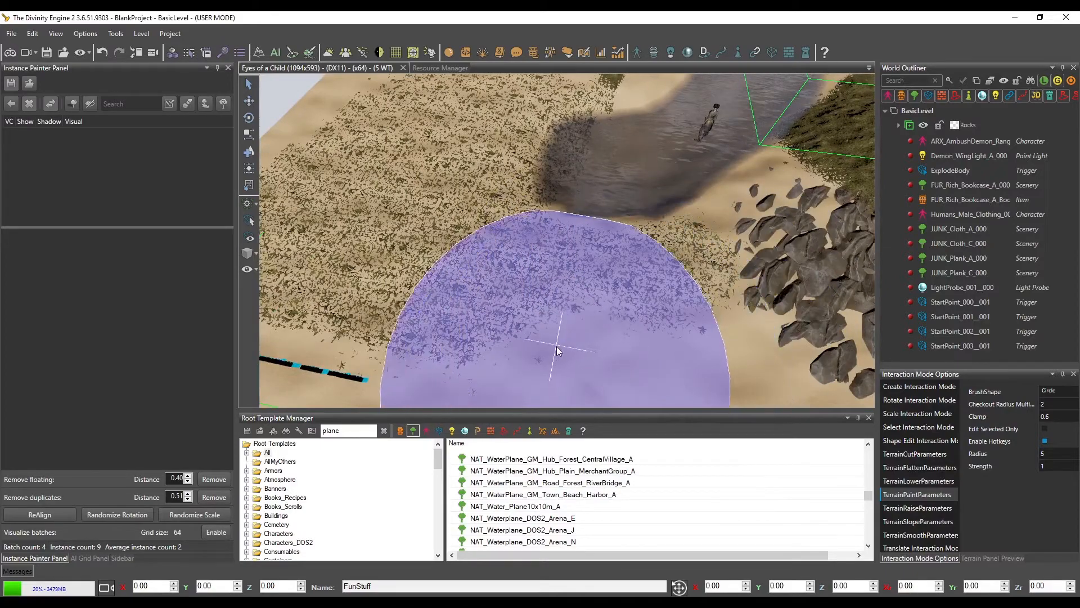
{"action": "mouse_move", "coordinate": [729, 350]}
{"action": "middle_mouse_down"}
{"action": "mouse_move", "coordinate": [717, 325]}
{"action": "mouse_move", "coordinate": [670, 300]}
{"action": "middle_mouse_up"}
{"action": "scroll", "coordinate": [714, 322], "scroll_direction": "down", "scroll_amount": 2}
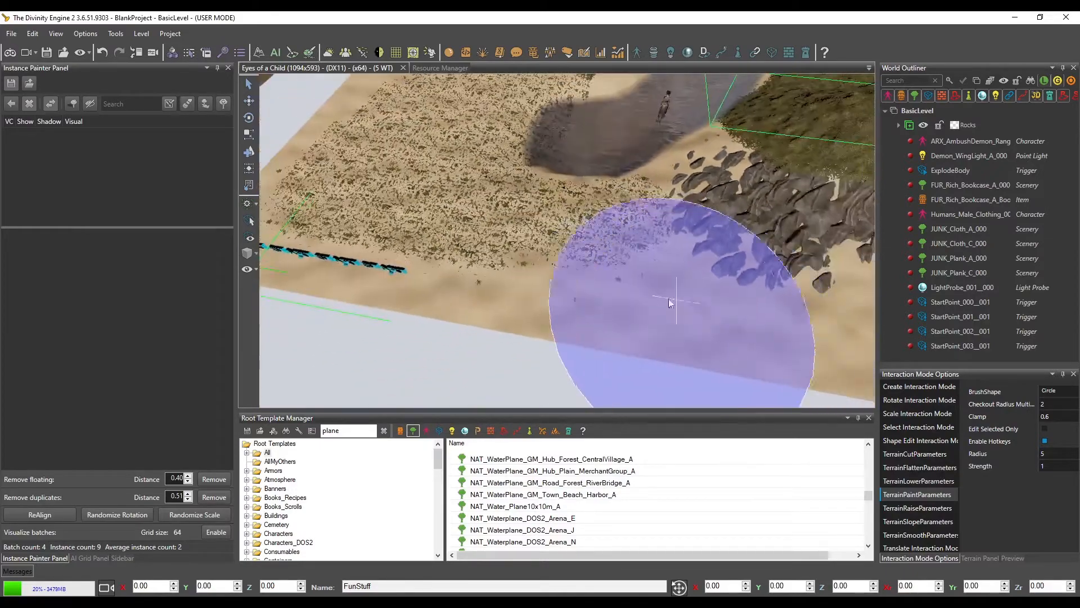
{"action": "mouse_move", "coordinate": [677, 326]}
{"action": "left_mouse_down"}
{"action": "mouse_move", "coordinate": [586, 296]}
{"action": "mouse_move", "coordinate": [497, 286]}
{"action": "left_mouse_up"}
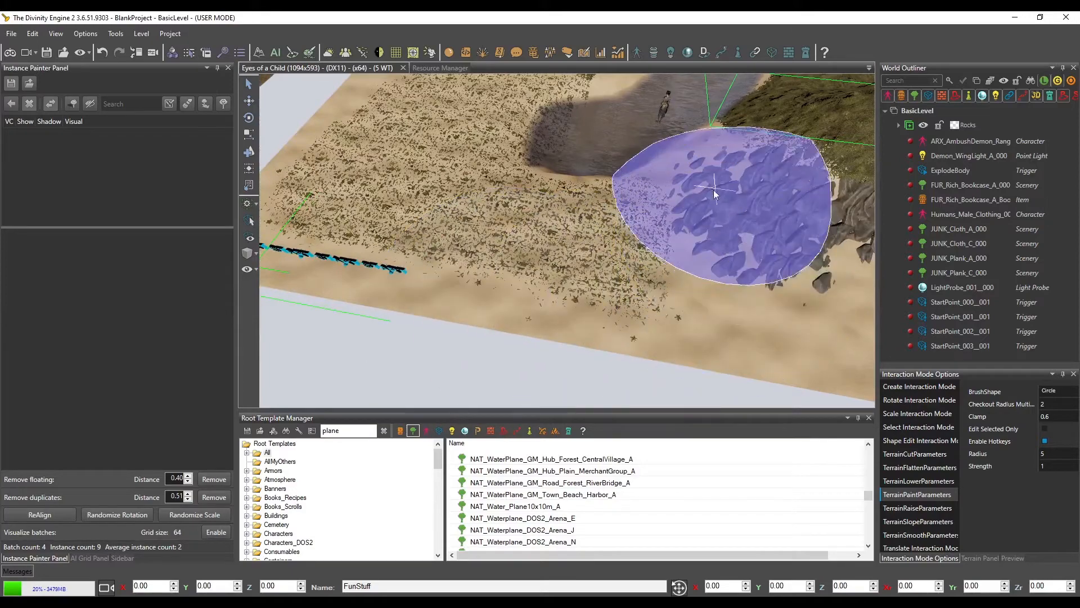
{"action": "middle_click_drag", "start_coordinate": [744, 233], "coordinate": [733, 245]}
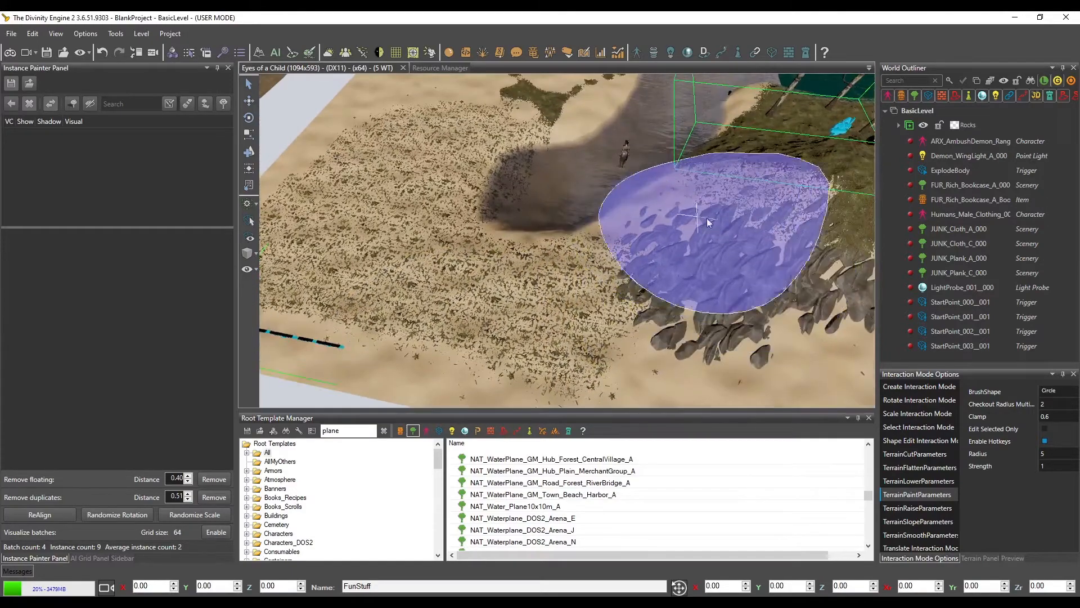
Paint over the dense grass on the hill around the trees and bookcase with Clamp 0.6 to thin it out
{"action": "mouse_move", "coordinate": [624, 228]}
{"action": "middle_mouse_down"}
{"action": "mouse_move", "coordinate": [677, 259]}
{"action": "mouse_move", "coordinate": [570, 256]}
{"action": "middle_mouse_up"}
{"action": "mouse_move", "coordinate": [589, 200]}
{"action": "left_mouse_down"}
{"action": "mouse_move", "coordinate": [671, 223]}
{"action": "mouse_move", "coordinate": [634, 200]}
{"action": "left_mouse_up"}
{"action": "middle_click_drag", "start_coordinate": [634, 199], "coordinate": [637, 206]}
{"action": "mouse_move", "coordinate": [637, 206]}
{"action": "left_mouse_down"}
{"action": "mouse_move", "coordinate": [679, 218]}
{"action": "mouse_move", "coordinate": [738, 261]}
{"action": "left_mouse_up"}
{"action": "middle_click_drag", "start_coordinate": [739, 261], "coordinate": [687, 261]}
{"action": "mouse_move", "coordinate": [688, 261]}
{"action": "left_mouse_down"}
{"action": "mouse_move", "coordinate": [711, 203]}
{"action": "mouse_move", "coordinate": [641, 233]}
{"action": "left_mouse_up"}
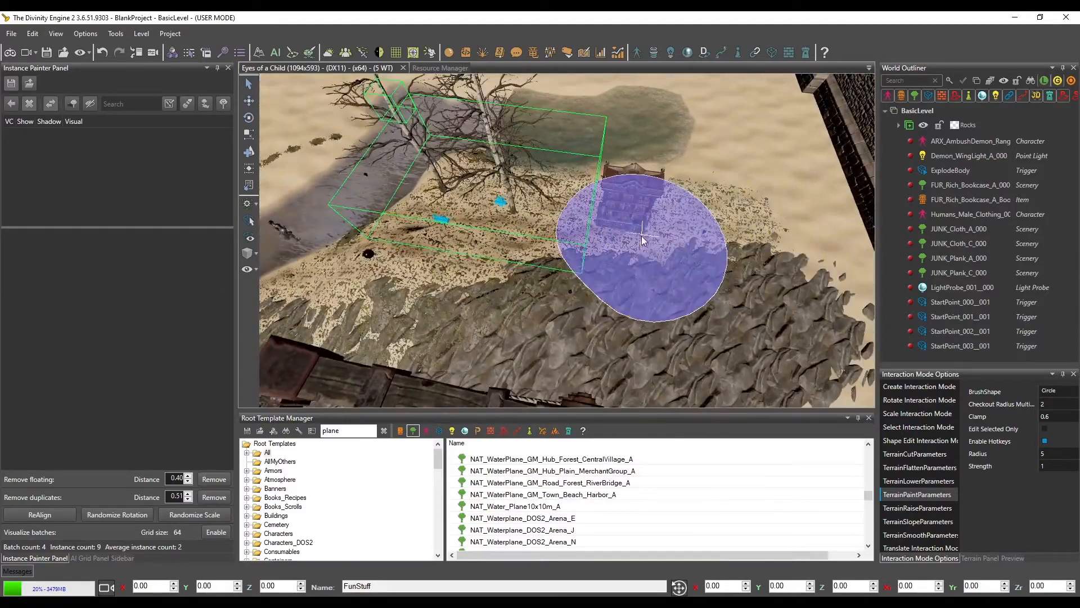
{"action": "middle_click_drag", "start_coordinate": [642, 233], "coordinate": [713, 235]}
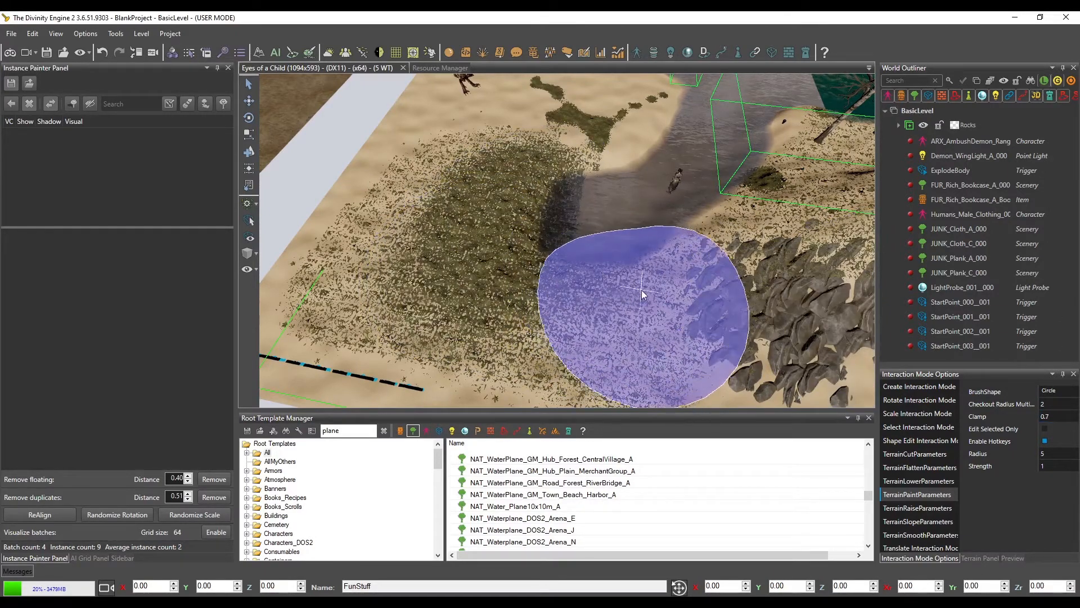
Thicken the riverside grass patch with Clamp 0.7 and blend its outer area toward the terrain edge with Clamp 0.65
{"action": "middle_click_drag", "start_coordinate": [650, 319], "coordinate": [671, 319]}
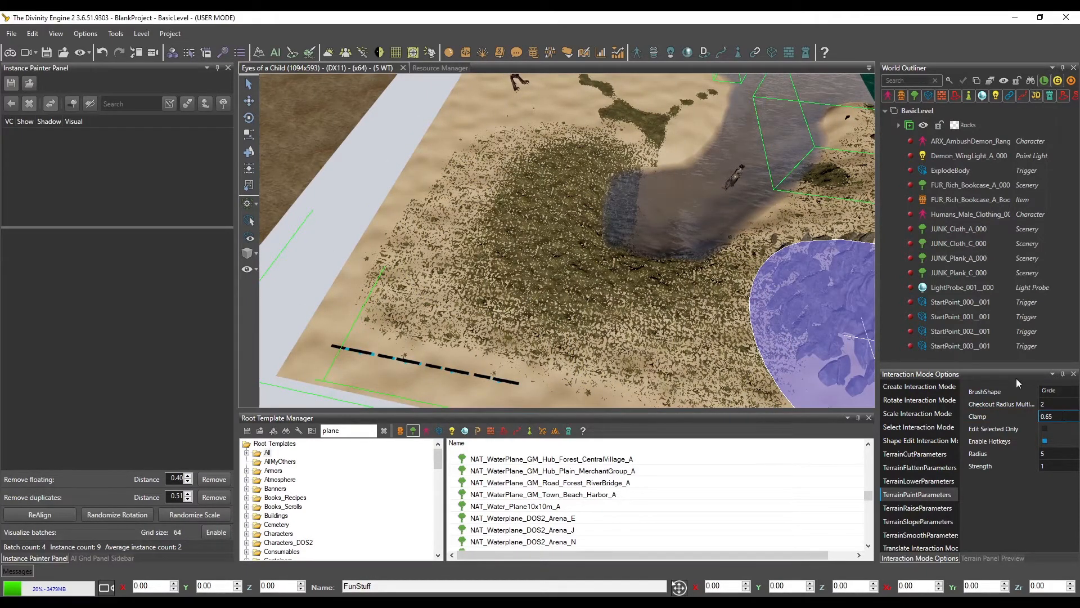
{"action": "middle_click_drag", "start_coordinate": [613, 287], "coordinate": [636, 284]}
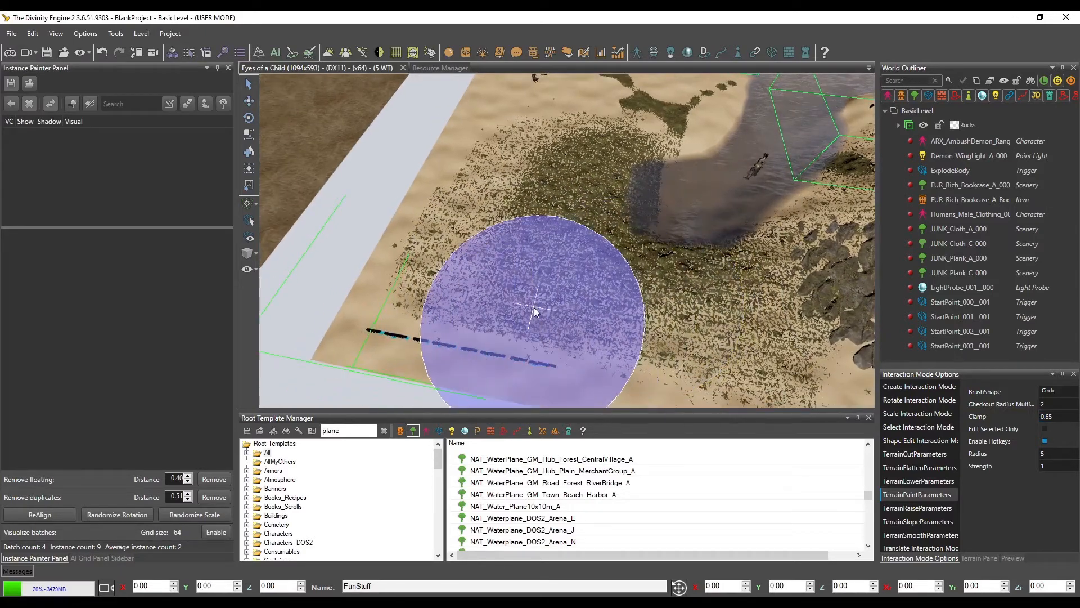
{"action": "mouse_move", "coordinate": [498, 212]}
{"action": "left_mouse_down"}
{"action": "mouse_move", "coordinate": [484, 312]}
{"action": "mouse_move", "coordinate": [526, 338]}
{"action": "mouse_move", "coordinate": [475, 361]}
{"action": "mouse_move", "coordinate": [417, 327]}
{"action": "mouse_move", "coordinate": [437, 217]}
{"action": "mouse_move", "coordinate": [465, 165]}
{"action": "left_mouse_up"}
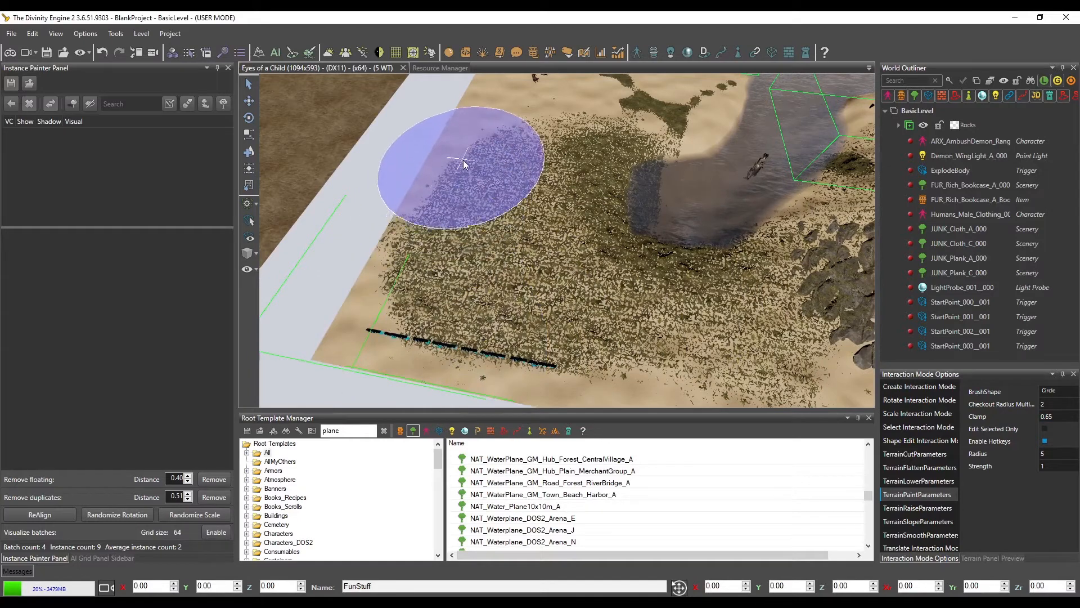
Set the brush Clamp to 0.7 and thicken the grass around the river's end and toward the rocks
{"action": "middle_click_drag", "start_coordinate": [609, 285], "coordinate": [579, 294]}
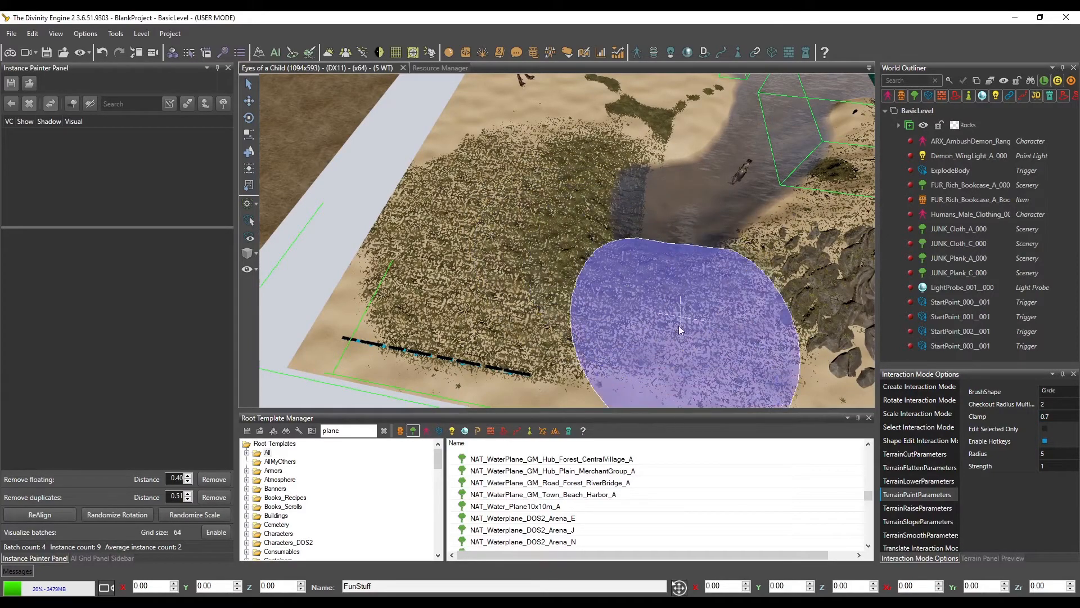
{"action": "middle_click_drag", "start_coordinate": [673, 274], "coordinate": [629, 288]}
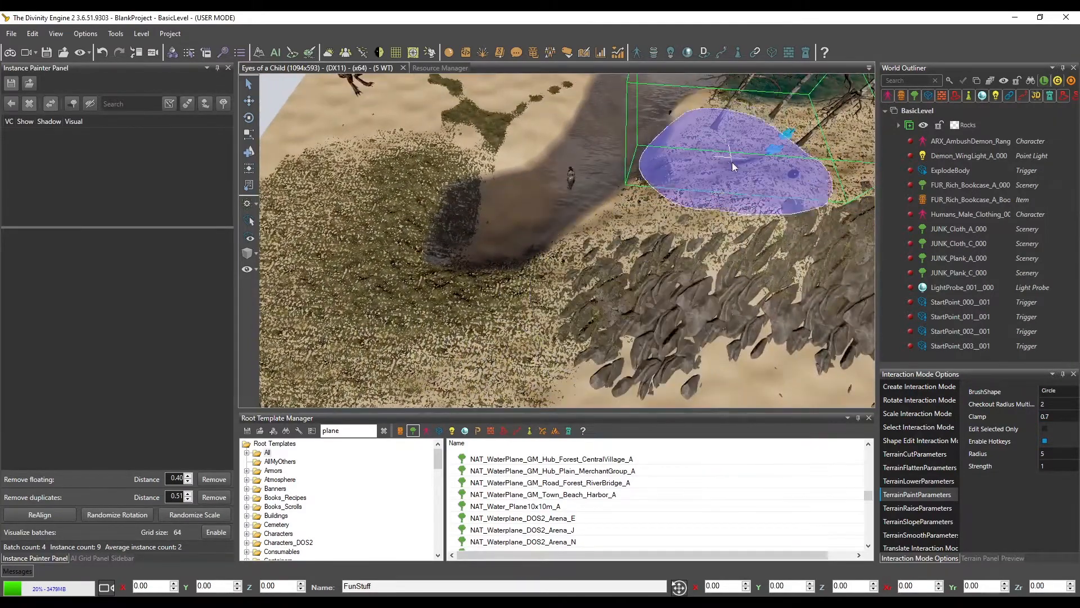
{"action": "middle_click_drag", "start_coordinate": [754, 192], "coordinate": [732, 209]}
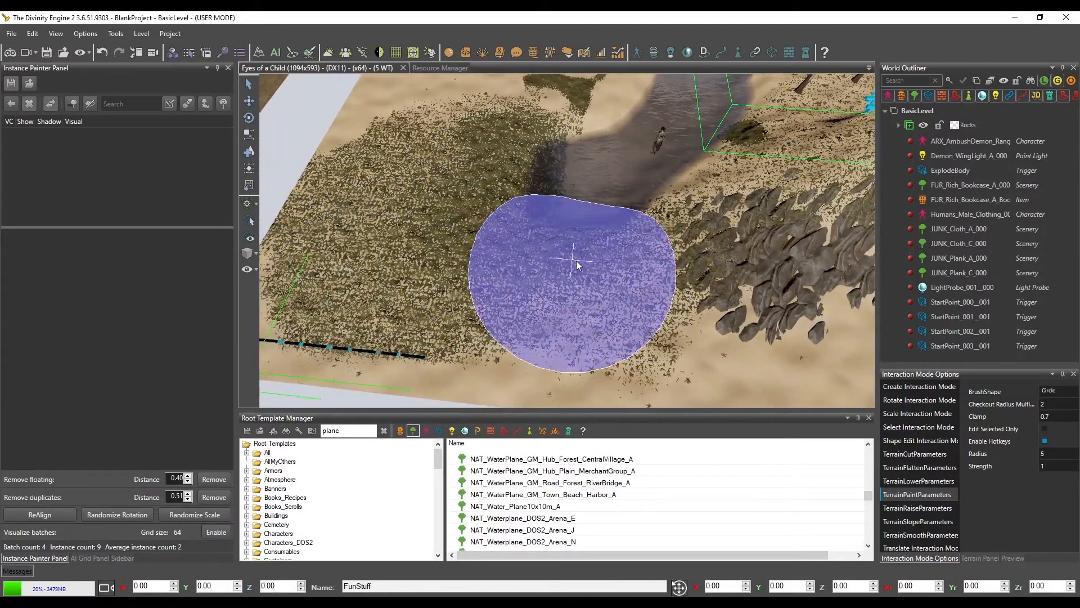
{"action": "middle_click_drag", "start_coordinate": [570, 267], "coordinate": [563, 280]}
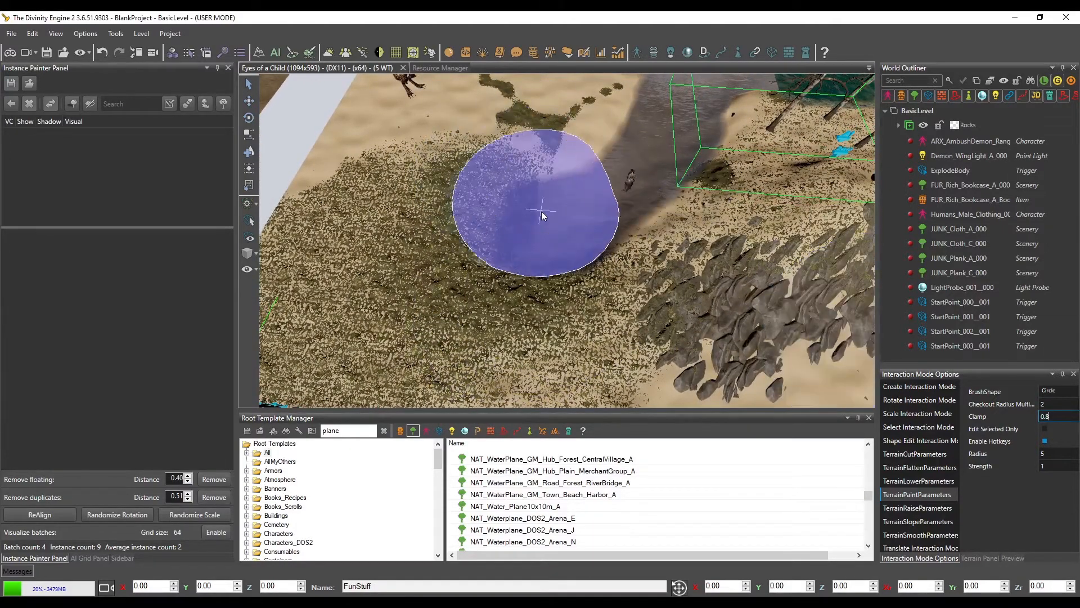
Build up denser grass right around the river's end with Clamp raised to 0.8 and to 0.9
{"action": "middle_click_drag", "start_coordinate": [543, 278], "coordinate": [530, 302]}
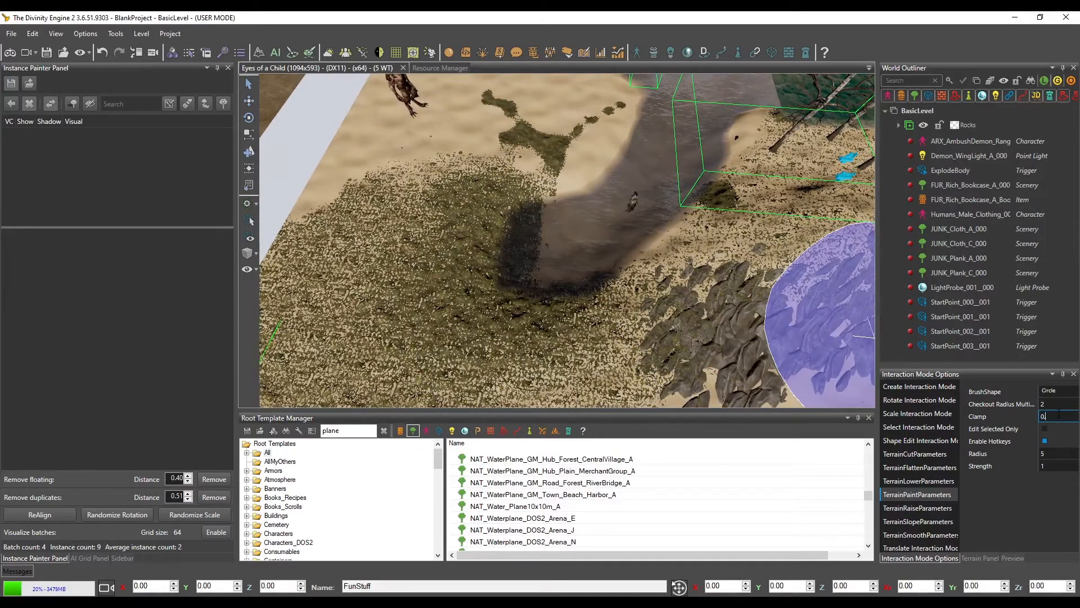
{"action": "left_click", "coordinate": [594, 261]}
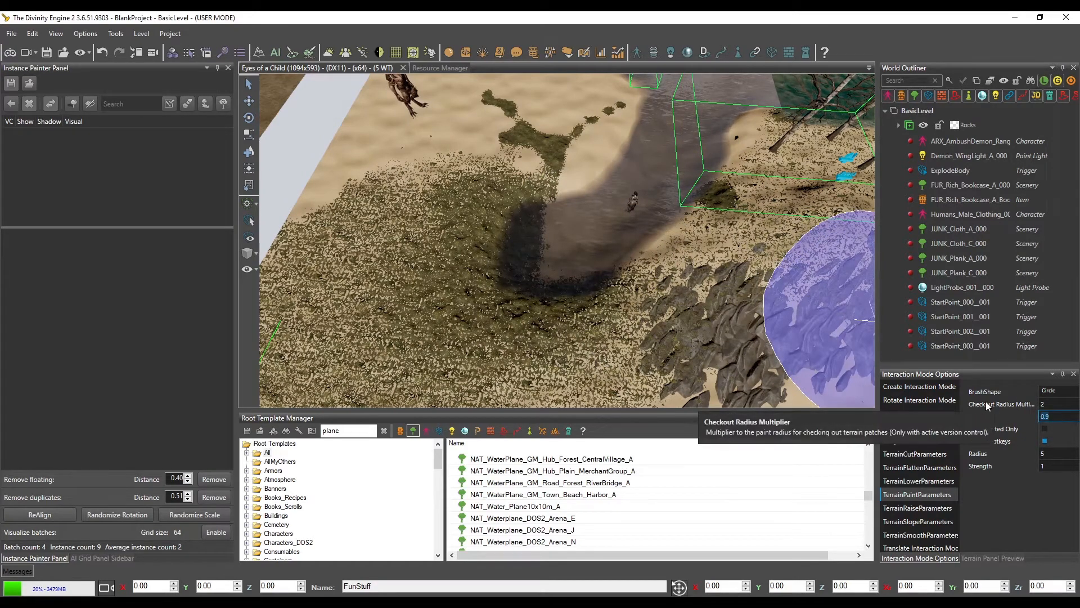
Set Clamp to 1 and Radius to 2, and paint a dense grass strip from the river's end toward the terrain's corner
{"action": "type", "text": "1"}
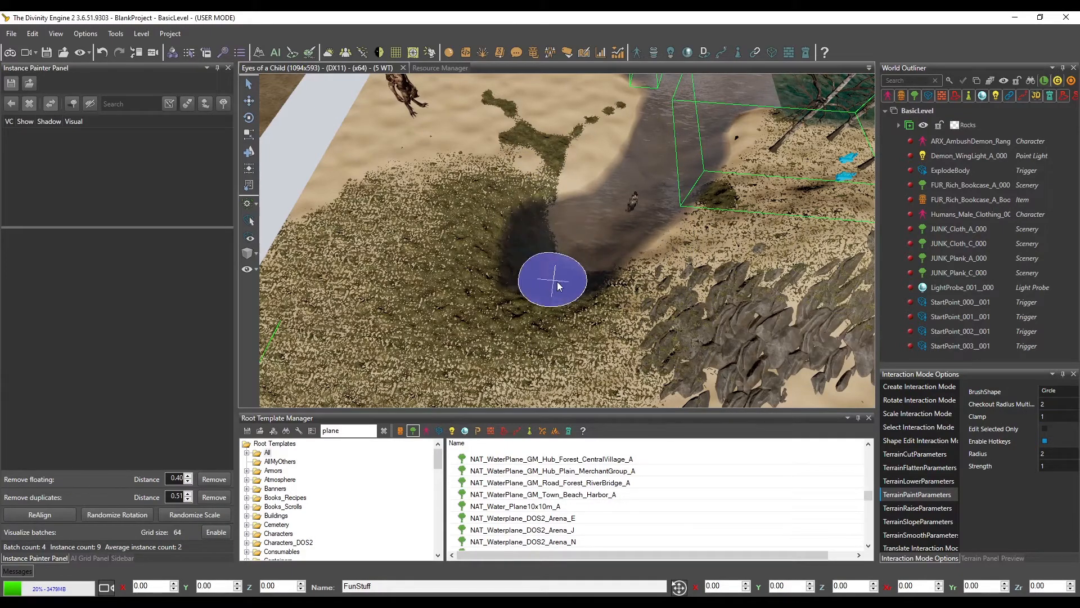
{"action": "middle_click_drag", "start_coordinate": [534, 247], "coordinate": [583, 239]}
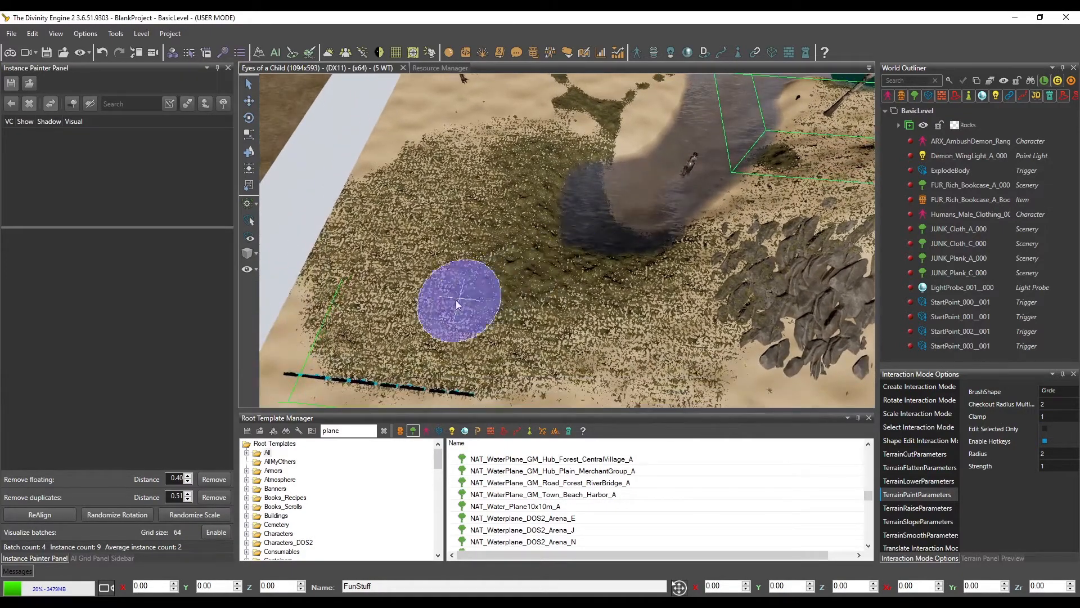
{"action": "left_click_drag", "start_coordinate": [456, 300], "coordinate": [336, 334]}
{"action": "middle_click_drag", "start_coordinate": [647, 305], "coordinate": [662, 299]}
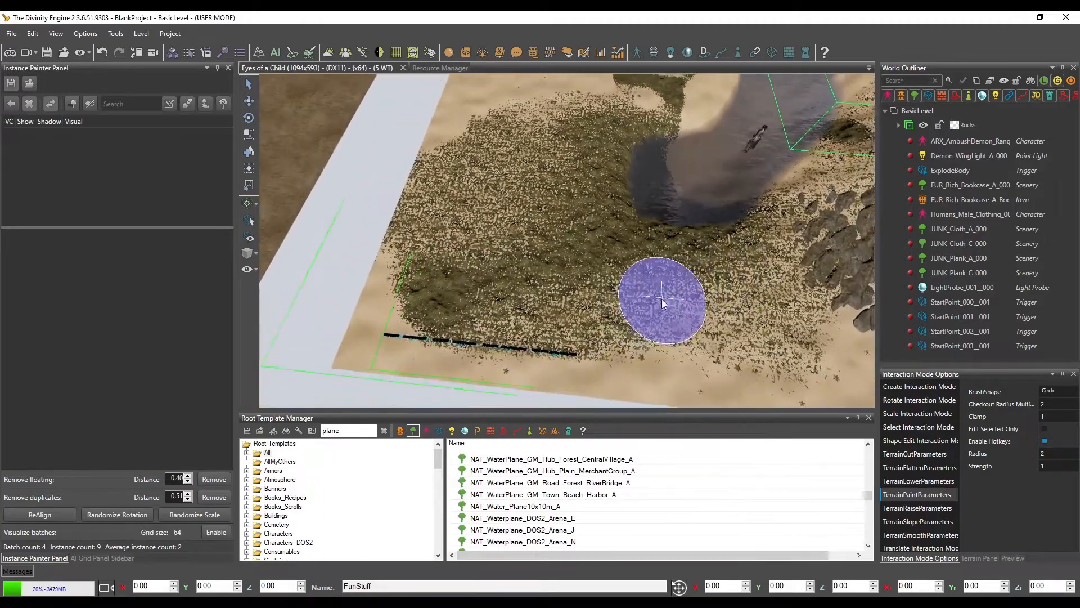
{"action": "scroll", "coordinate": [663, 303], "scroll_direction": "up", "scroll_amount": 5}
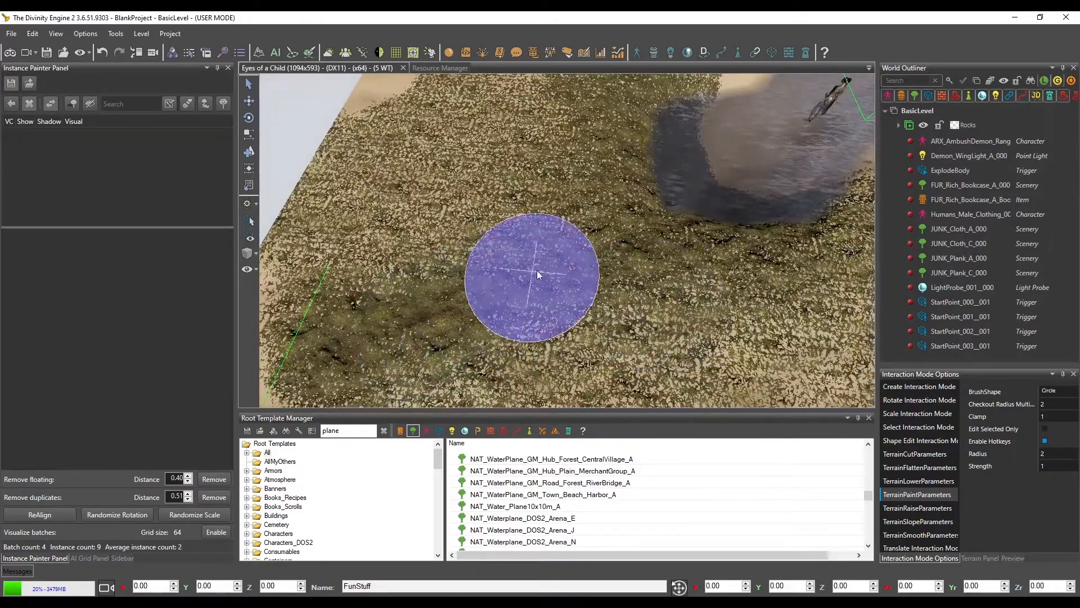
{"action": "scroll", "coordinate": [700, 248], "scroll_direction": "down", "scroll_amount": 5}
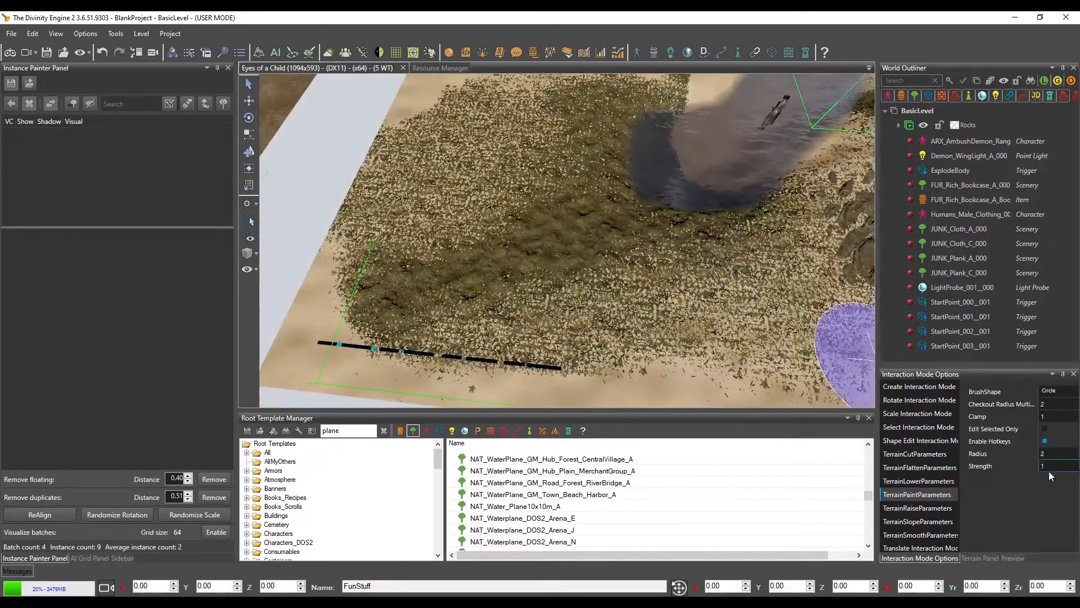
Paint another dense grass strip with Strength 1 from the river's end toward the sand below the rocks
{"action": "mouse_move", "coordinate": [568, 292]}
{"action": "middle_mouse_down"}
{"action": "mouse_move", "coordinate": [555, 285]}
{"action": "mouse_move", "coordinate": [564, 288]}
{"action": "middle_mouse_up"}
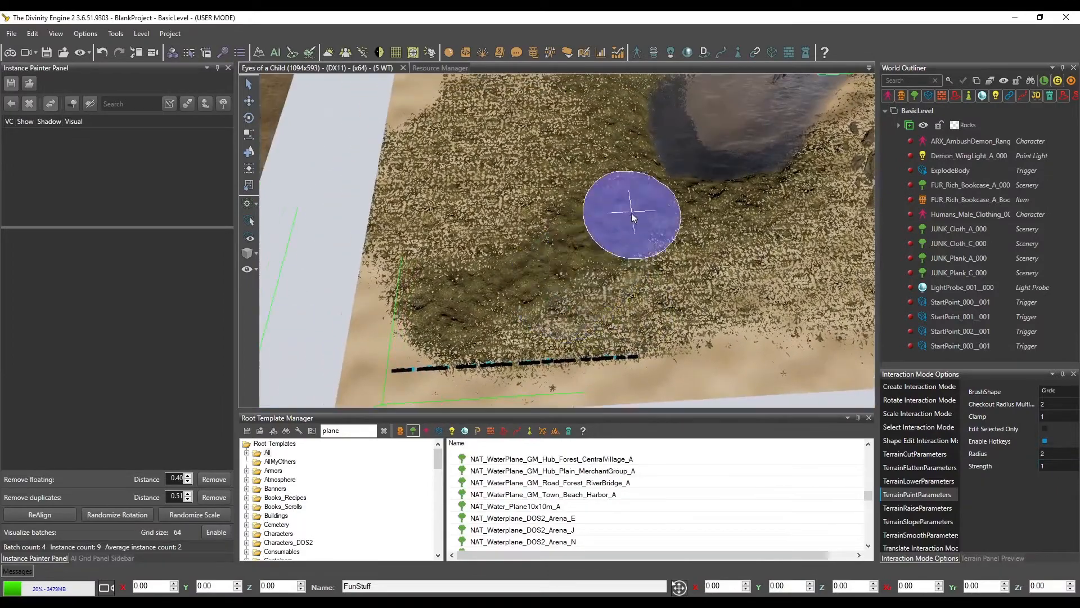
{"action": "left_click_drag", "start_coordinate": [686, 275], "coordinate": [727, 323]}
{"action": "middle_click_drag", "start_coordinate": [727, 324], "coordinate": [589, 282]}
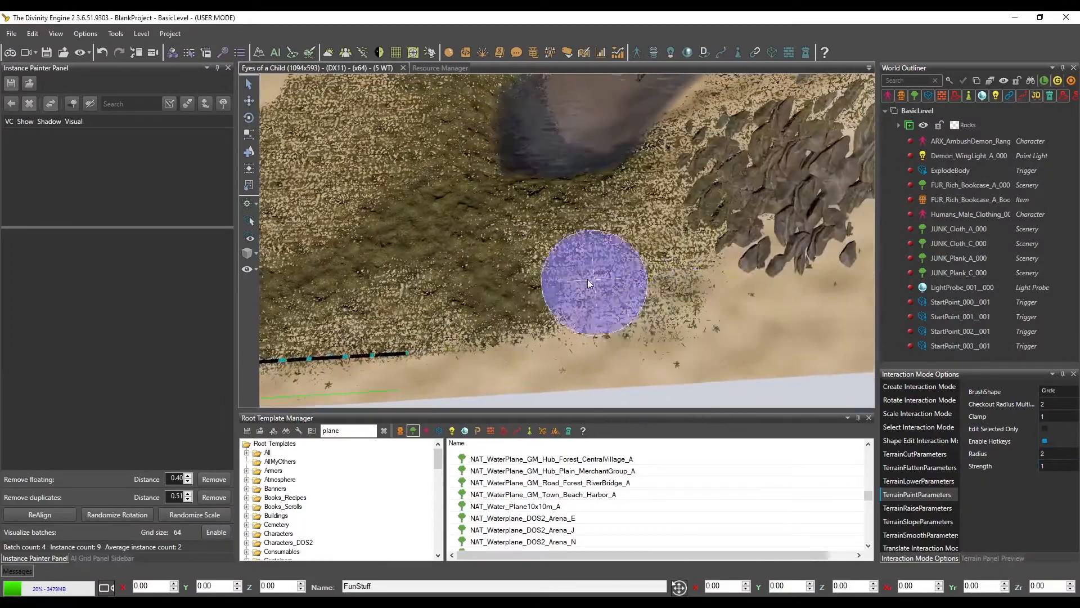
{"action": "mouse_move", "coordinate": [589, 283]}
{"action": "left_mouse_down"}
{"action": "mouse_move", "coordinate": [659, 329]}
{"action": "mouse_move", "coordinate": [725, 295]}
{"action": "mouse_move", "coordinate": [752, 304]}
{"action": "left_mouse_up"}
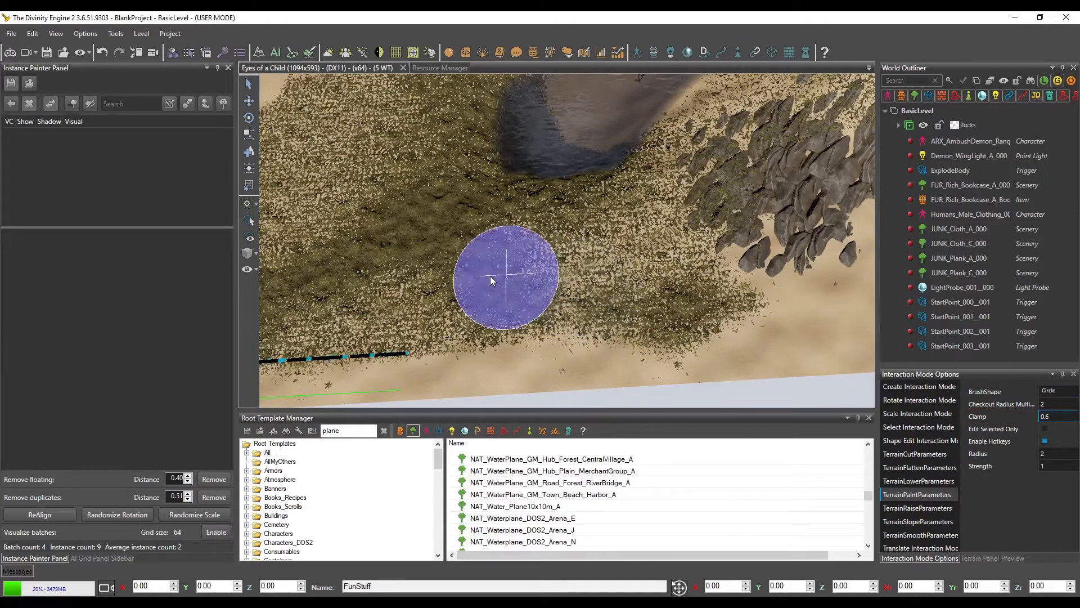
Paint between the dense strips with Clamp 0.6, and extend the full grass to the terrain edge and river's end with Clamp 1
{"action": "left_click", "coordinate": [511, 290]}
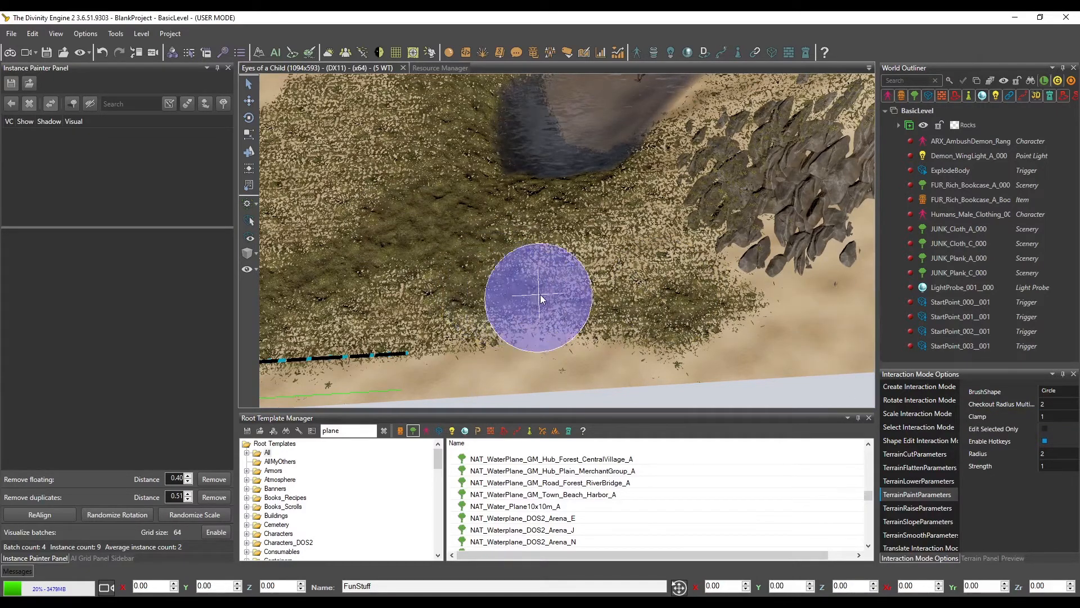
{"action": "scroll", "coordinate": [662, 316], "scroll_direction": "down", "scroll_amount": 3}
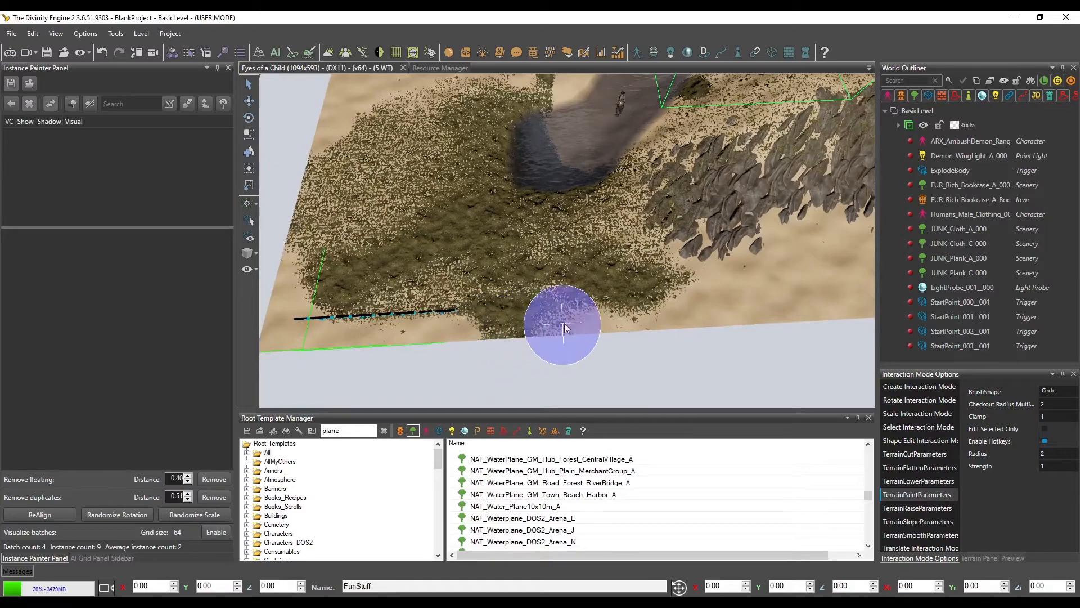
{"action": "scroll", "coordinate": [616, 282], "scroll_direction": "up", "scroll_amount": 5}
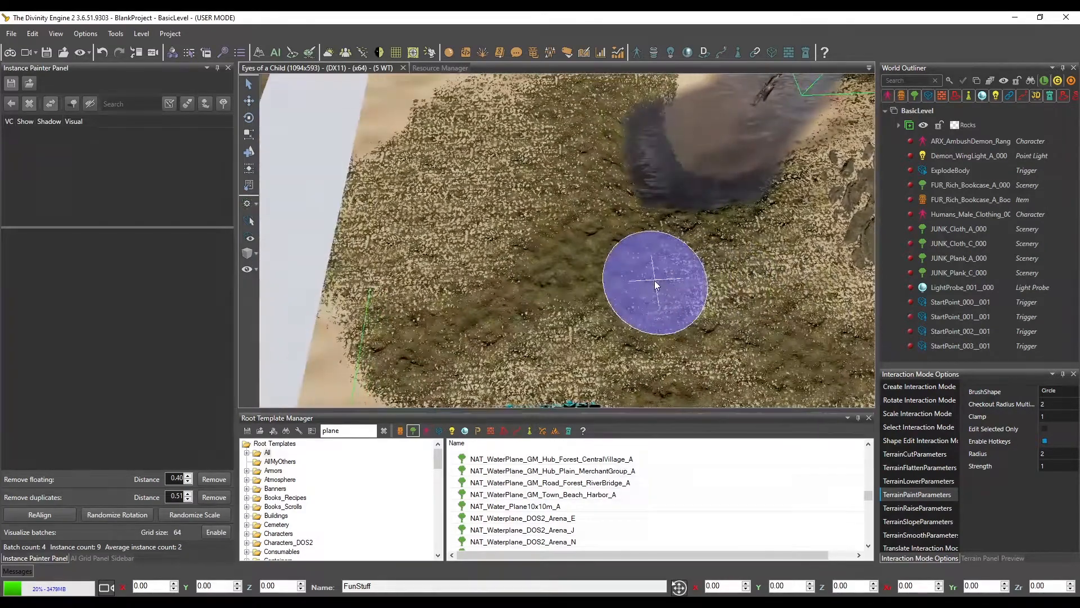
{"action": "middle_click_drag", "start_coordinate": [656, 239], "coordinate": [614, 237]}
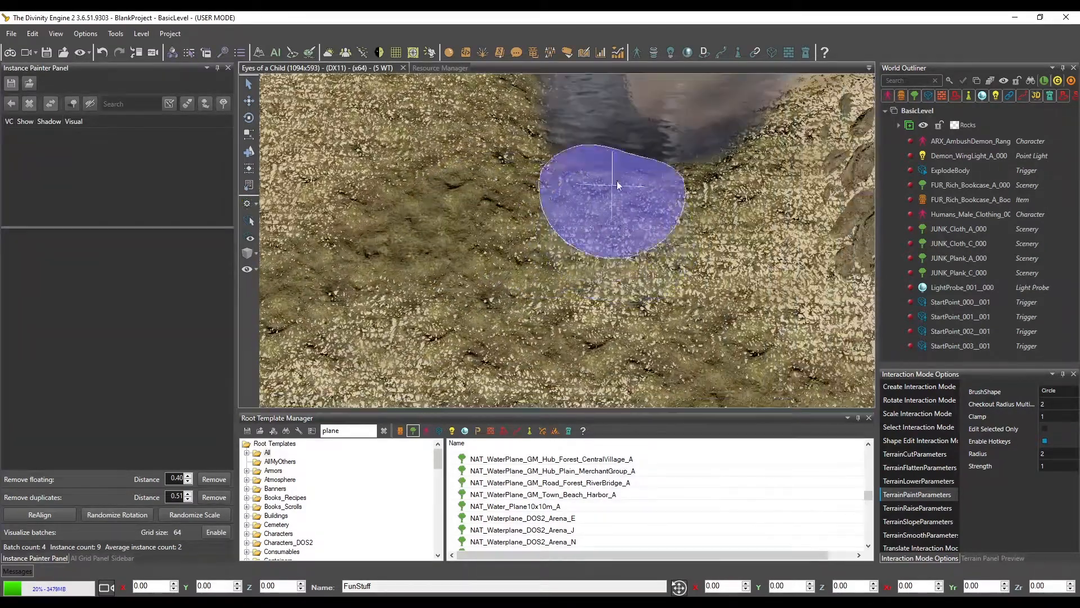
{"action": "mouse_move", "coordinate": [680, 191]}
{"action": "middle_mouse_down"}
{"action": "mouse_move", "coordinate": [647, 189]}
{"action": "mouse_move", "coordinate": [619, 209]}
{"action": "mouse_move", "coordinate": [642, 228]}
{"action": "mouse_move", "coordinate": [680, 210]}
{"action": "mouse_move", "coordinate": [663, 210]}
{"action": "mouse_move", "coordinate": [680, 229]}
{"action": "middle_mouse_up"}
Set Clamp to 0.6 and spread sparse grass onto the bare sand beside the river with Strength 6 and 10
{"action": "scroll", "coordinate": [666, 187], "scroll_direction": "down", "scroll_amount": 3}
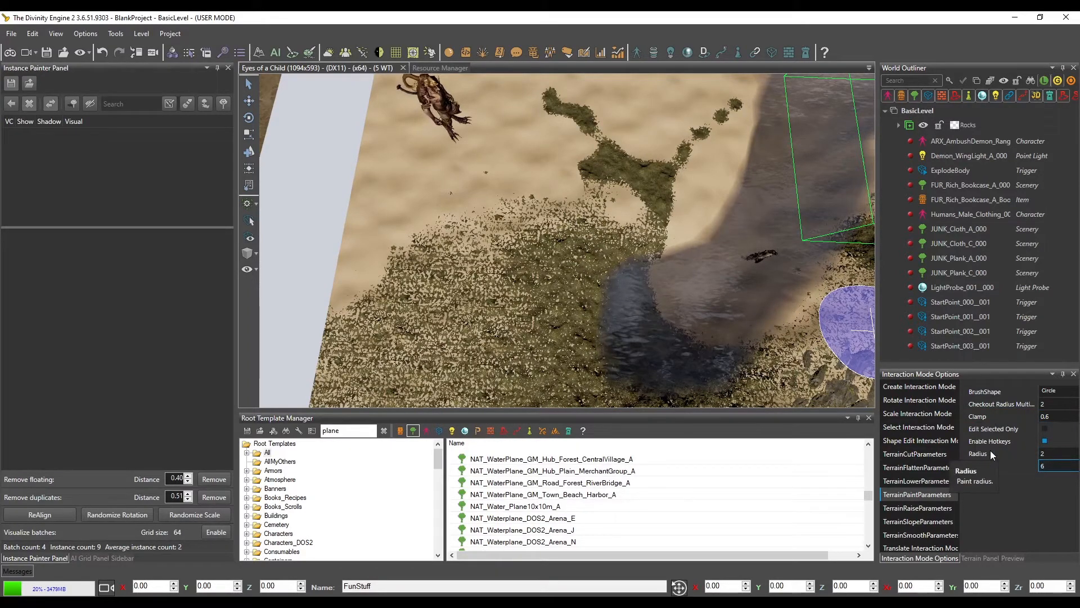
{"action": "scroll", "coordinate": [518, 217], "scroll_direction": "down", "scroll_amount": 3}
{"action": "middle_click_drag", "start_coordinate": [518, 219], "coordinate": [510, 248]}
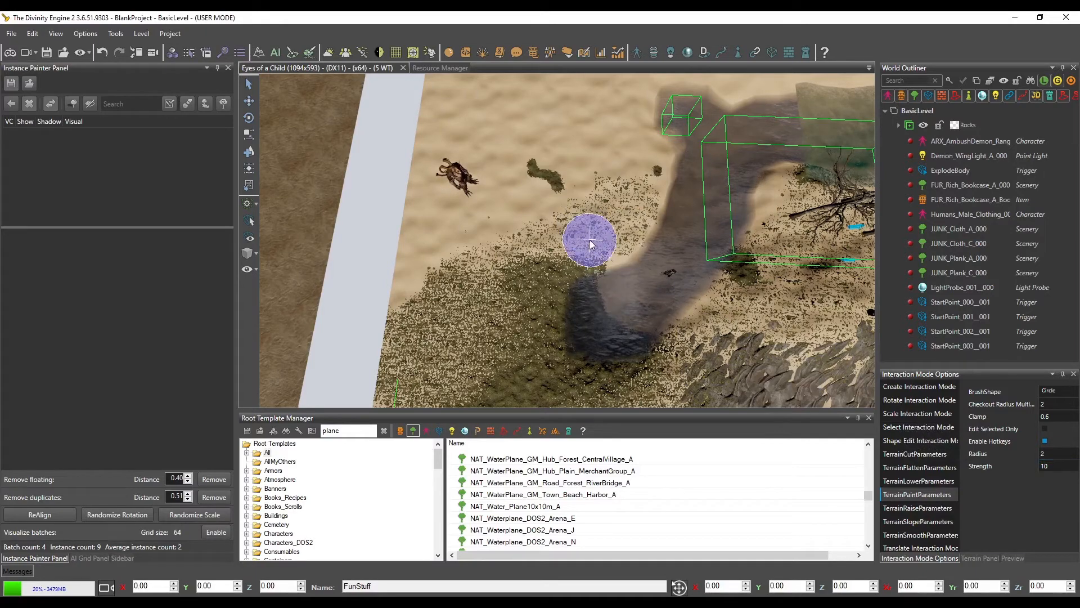
Enlarge the brush Radius to 6 and cover the remaining sand around the creature and river with sparse grass
{"action": "scroll", "coordinate": [589, 240], "scroll_direction": "up", "scroll_amount": 4, "text": "ctrl"}
{"action": "mouse_move", "coordinate": [580, 196]}
{"action": "left_mouse_down"}
{"action": "mouse_move", "coordinate": [556, 167]}
{"action": "mouse_move", "coordinate": [466, 218]}
{"action": "mouse_move", "coordinate": [502, 221]}
{"action": "mouse_move", "coordinate": [566, 96]}
{"action": "mouse_move", "coordinate": [583, 160]}
{"action": "left_mouse_up"}
{"action": "middle_click_drag", "start_coordinate": [583, 159], "coordinate": [592, 205]}
{"action": "mouse_move", "coordinate": [592, 205]}
{"action": "left_mouse_down"}
{"action": "mouse_move", "coordinate": [545, 119]}
{"action": "mouse_move", "coordinate": [758, 175]}
{"action": "left_mouse_up"}
{"action": "mouse_move", "coordinate": [759, 176]}
{"action": "middle_mouse_down"}
{"action": "mouse_move", "coordinate": [726, 197]}
{"action": "mouse_move", "coordinate": [557, 187]}
{"action": "middle_mouse_up"}
{"action": "left_click_drag", "start_coordinate": [557, 186], "coordinate": [810, 343]}
{"action": "mouse_move", "coordinate": [810, 344]}
{"action": "middle_mouse_down"}
{"action": "mouse_move", "coordinate": [691, 278]}
{"action": "mouse_move", "coordinate": [652, 120]}
{"action": "middle_mouse_up"}
{"action": "middle_click_drag", "start_coordinate": [724, 309], "coordinate": [696, 256]}
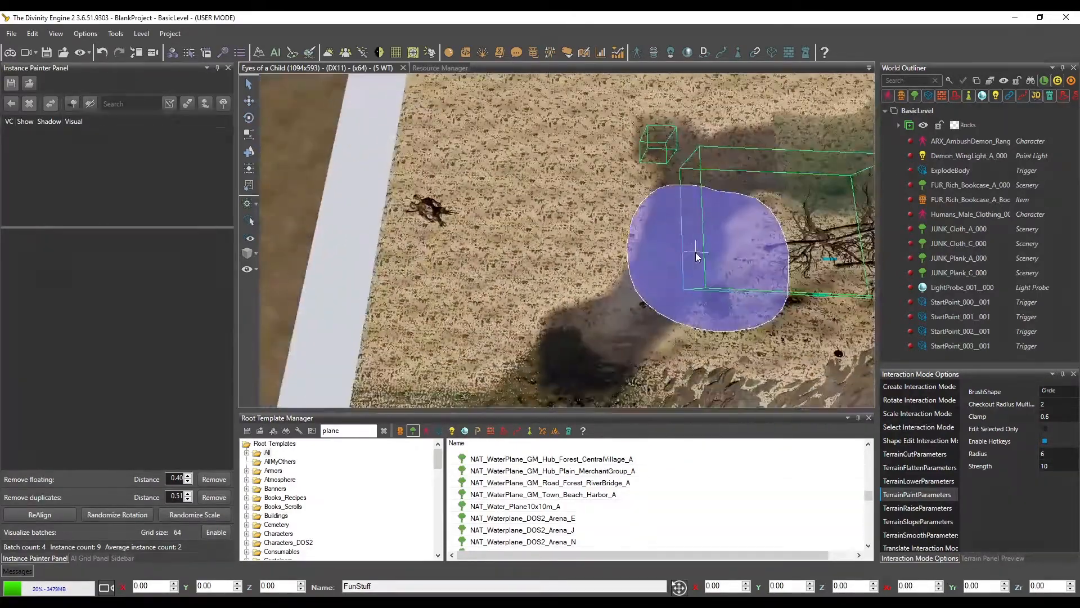
{"action": "left_click_drag", "start_coordinate": [696, 256], "coordinate": [855, 316]}
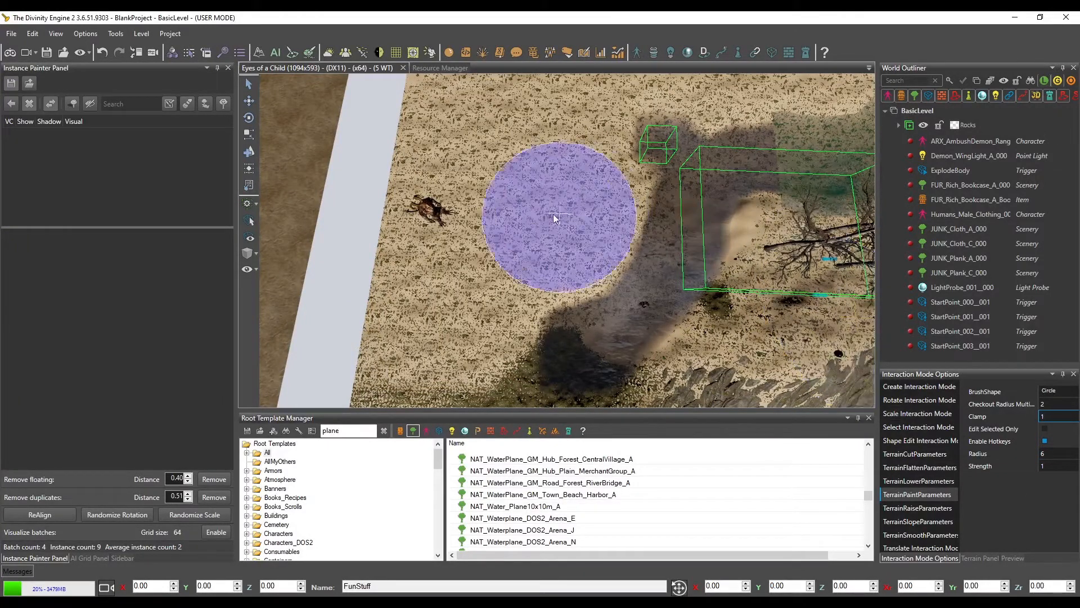
Set Clamp to 1 and Strength to 0.8, and paint a dense grass area between the creature and river's end, reducing Radius to 2
{"action": "key", "text": "s"}
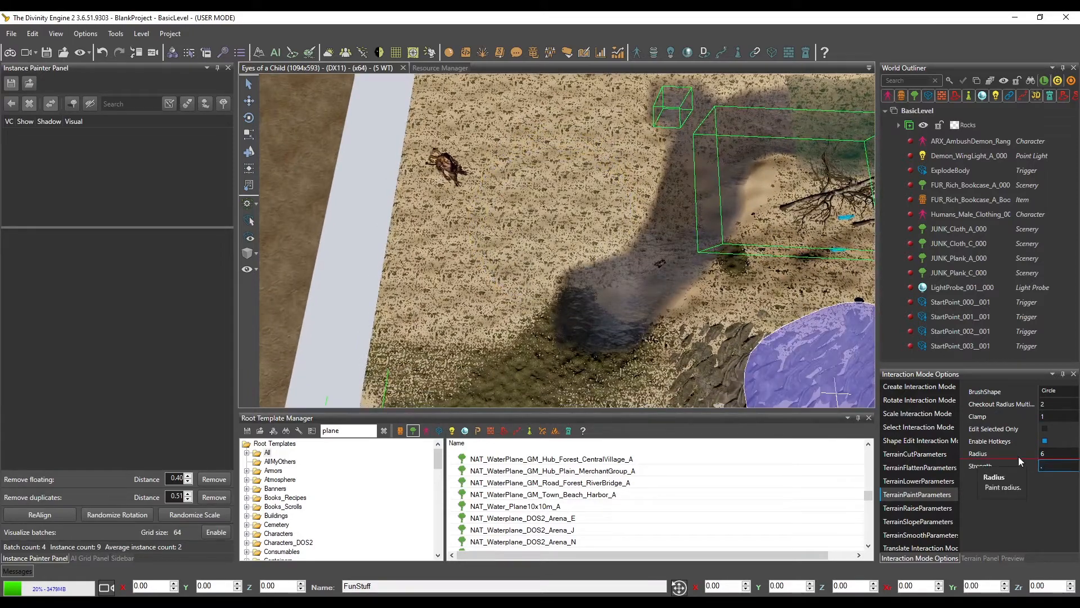
{"action": "key", "text": "Return"}
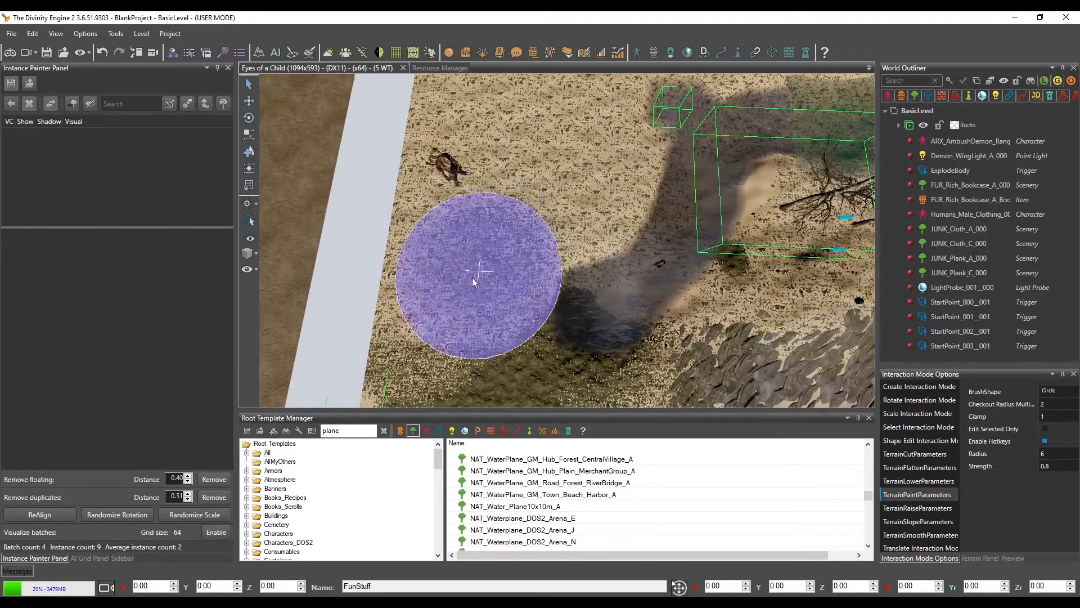
{"action": "key", "text": "s"}
{"action": "scroll", "coordinate": [536, 238], "scroll_direction": "down", "scroll_amount": 3, "text": "ctrl"}
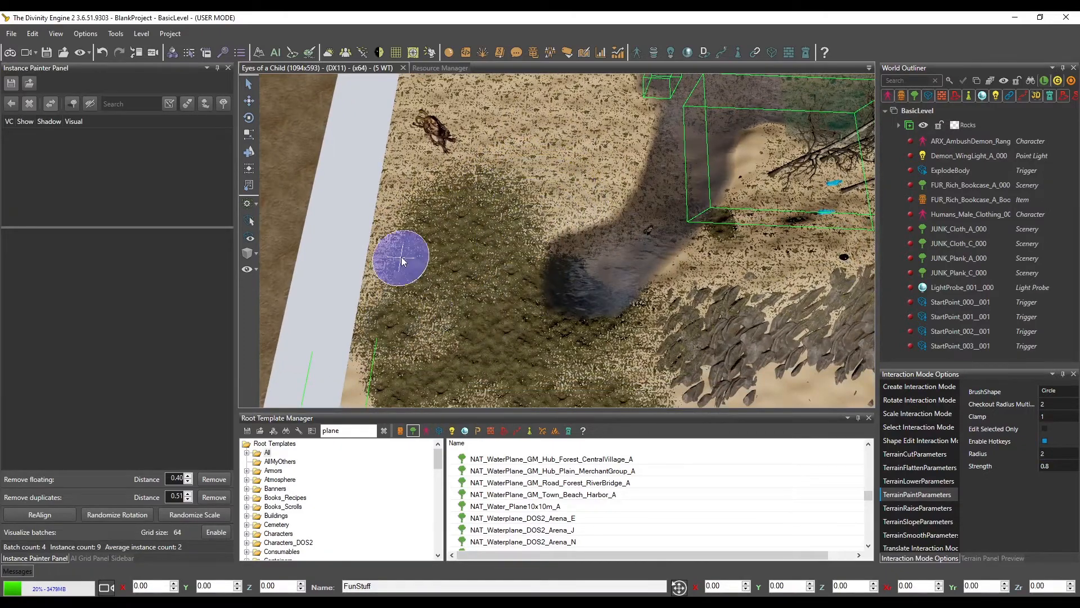
{"action": "scroll", "coordinate": [458, 285], "scroll_direction": "up", "scroll_amount": 3}
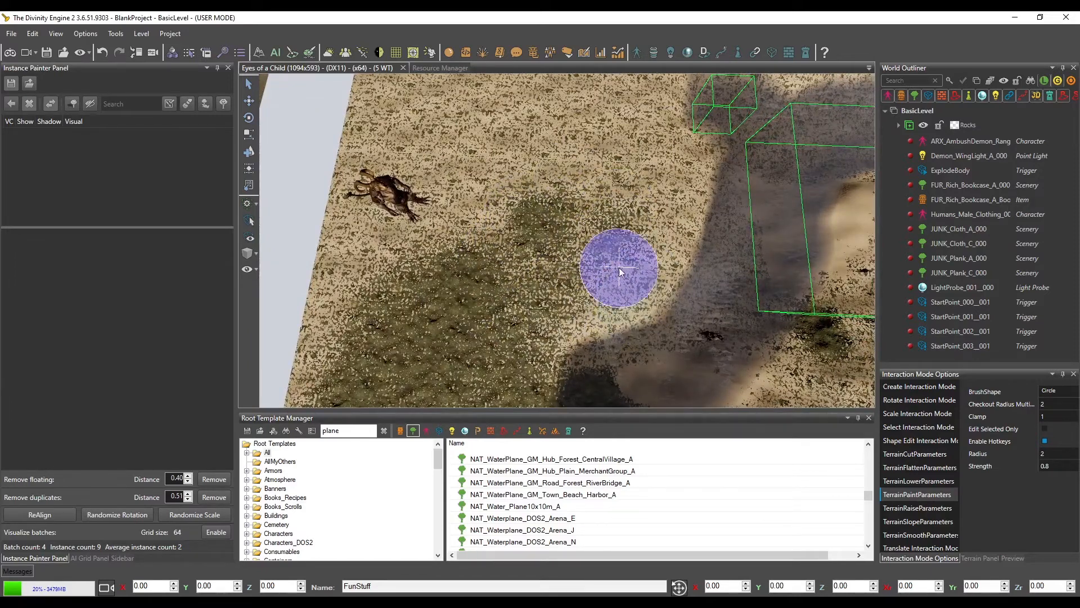
Dab scattered denser grass patches into the sparse grass around and beyond the creature
{"action": "middle_click_drag", "start_coordinate": [637, 335], "coordinate": [627, 330]}
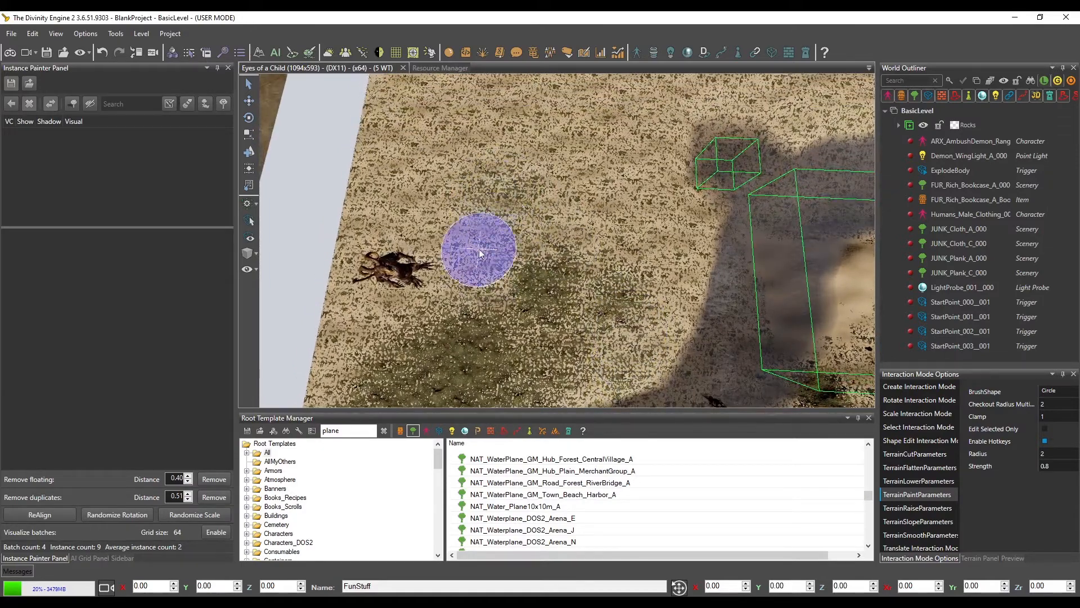
{"action": "mouse_move", "coordinate": [457, 205]}
{"action": "left_mouse_down"}
{"action": "mouse_move", "coordinate": [417, 186]}
{"action": "mouse_move", "coordinate": [404, 141]}
{"action": "mouse_move", "coordinate": [516, 155]}
{"action": "left_mouse_up"}
{"action": "middle_click_drag", "start_coordinate": [551, 172], "coordinate": [529, 185]}
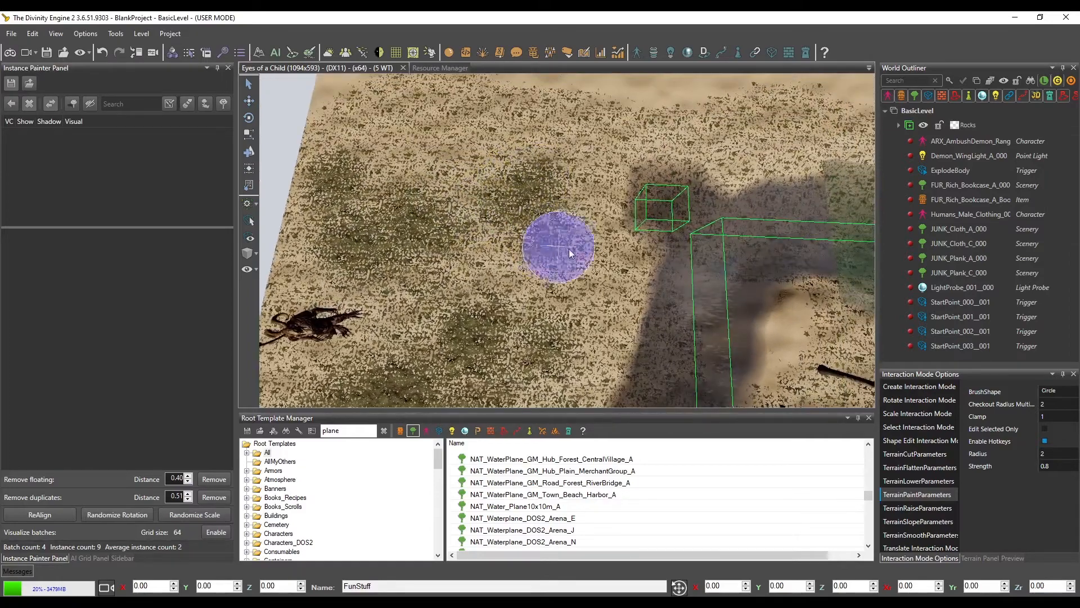
Touch up the dense grass between the river's end and the terrain's corner with the small brush
{"action": "mouse_move", "coordinate": [612, 289]}
{"action": "middle_mouse_down"}
{"action": "mouse_move", "coordinate": [612, 254]}
{"action": "mouse_move", "coordinate": [638, 232]}
{"action": "middle_mouse_up"}
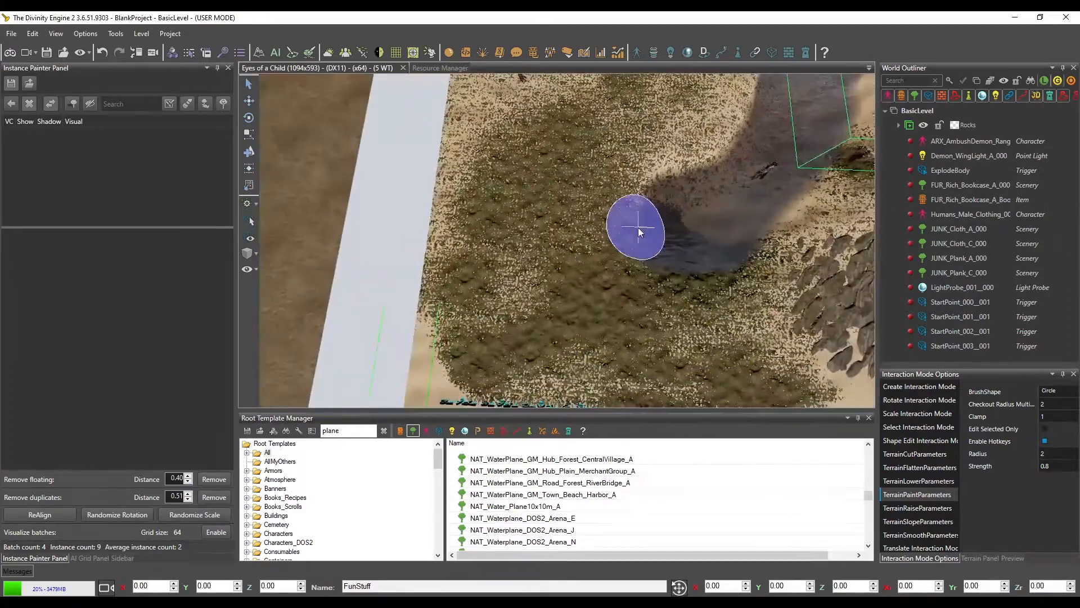
{"action": "middle_click_drag", "start_coordinate": [510, 294], "coordinate": [538, 268]}
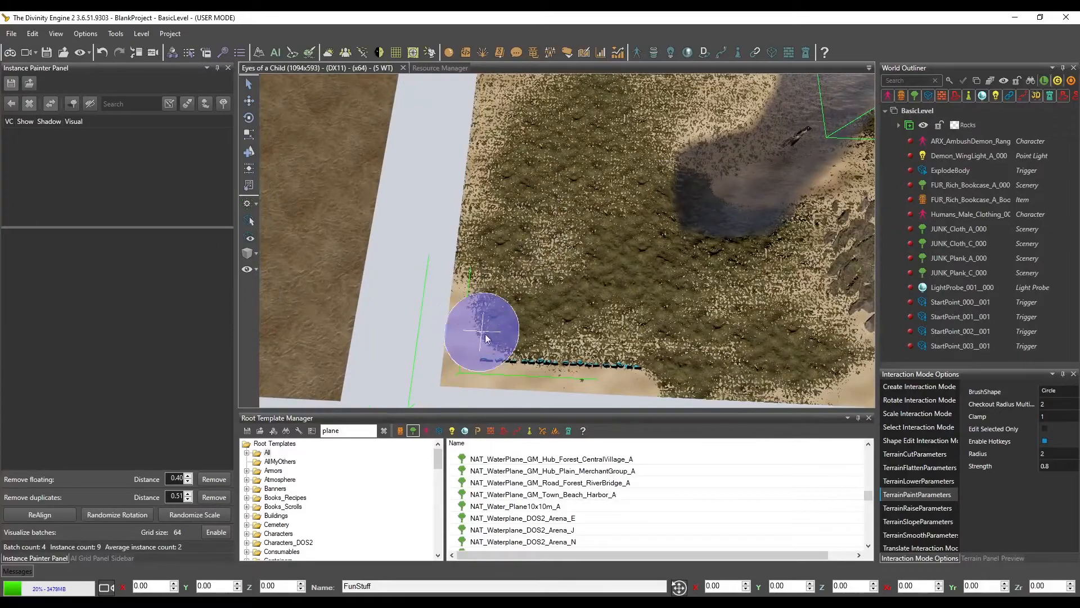
{"action": "mouse_move", "coordinate": [489, 374]}
{"action": "middle_mouse_down"}
{"action": "mouse_move", "coordinate": [543, 333]}
{"action": "mouse_move", "coordinate": [494, 337]}
{"action": "mouse_move", "coordinate": [522, 304]}
{"action": "middle_mouse_up"}
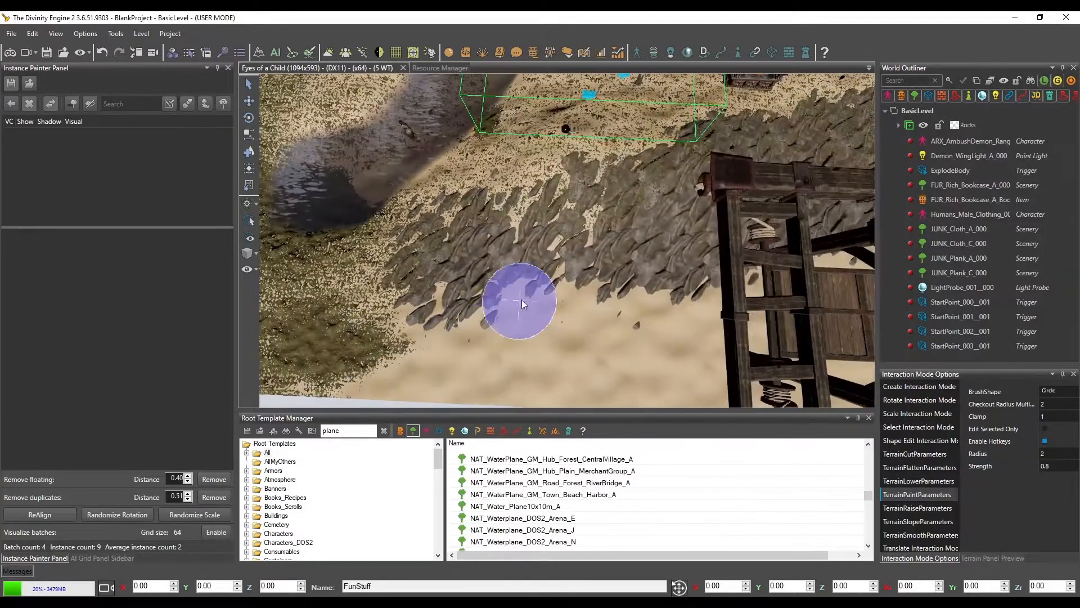
Add dense grass in the gaps along the sandy edge of the rocks with Clamp 1 and Strength 0.8
{"action": "scroll", "coordinate": [537, 293], "scroll_direction": "up", "scroll_amount": 5}
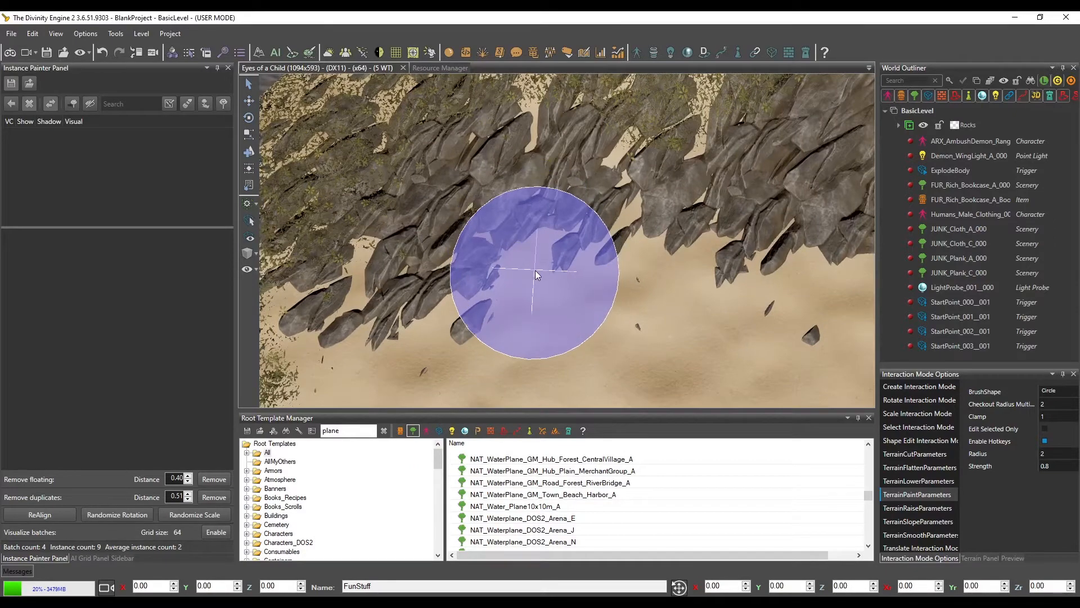
{"action": "left_click", "coordinate": [534, 270]}
{"action": "mouse_move", "coordinate": [497, 293]}
{"action": "left_mouse_down"}
{"action": "mouse_move", "coordinate": [553, 226]}
{"action": "mouse_move", "coordinate": [624, 232]}
{"action": "mouse_move", "coordinate": [487, 324]}
{"action": "mouse_move", "coordinate": [544, 233]}
{"action": "left_mouse_up"}
{"action": "scroll", "coordinate": [580, 241], "scroll_direction": "down", "scroll_amount": 4}
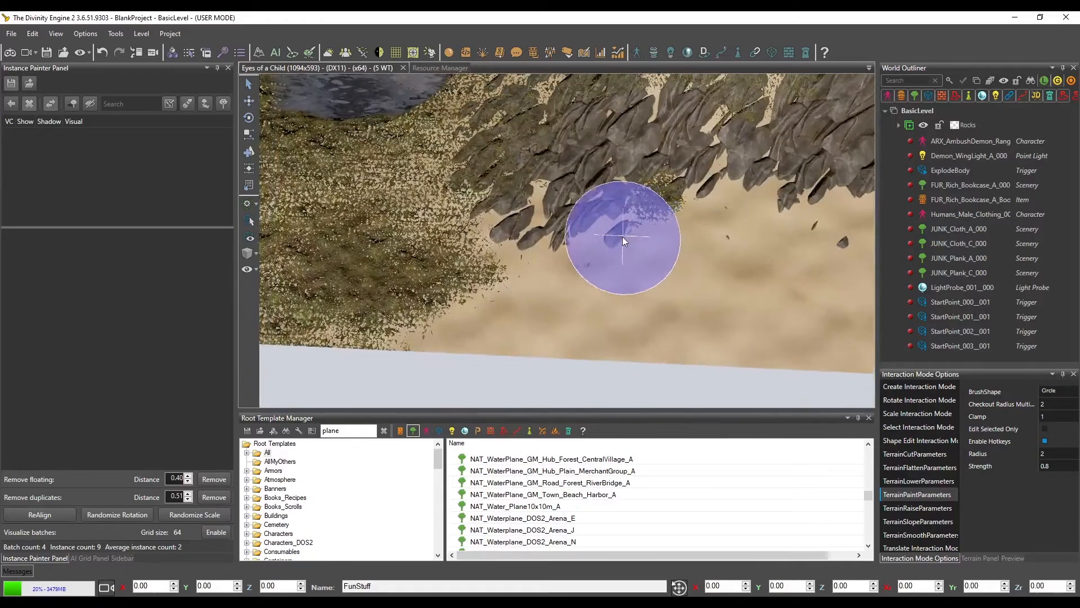
{"action": "middle_click_drag", "start_coordinate": [624, 239], "coordinate": [606, 242]}
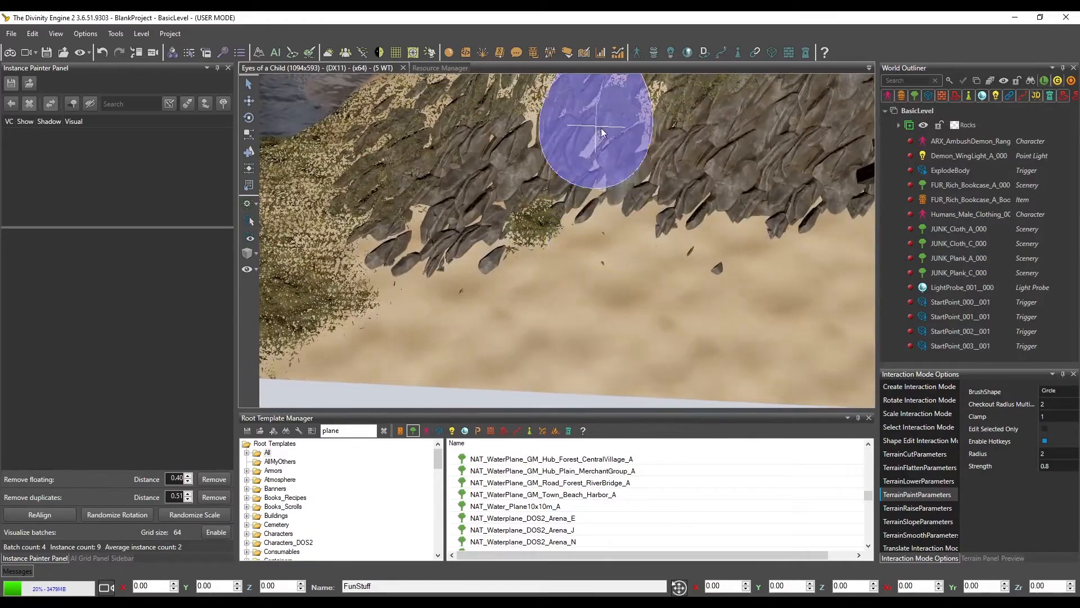
{"action": "middle_click_drag", "start_coordinate": [625, 172], "coordinate": [630, 218]}
{"action": "mouse_move", "coordinate": [600, 233]}
{"action": "right_mouse_down"}
{"action": "mouse_move", "coordinate": [600, 248]}
{"action": "mouse_move", "coordinate": [539, 272]}
{"action": "right_mouse_up"}
{"action": "middle_click_drag", "start_coordinate": [613, 230], "coordinate": [533, 241]}
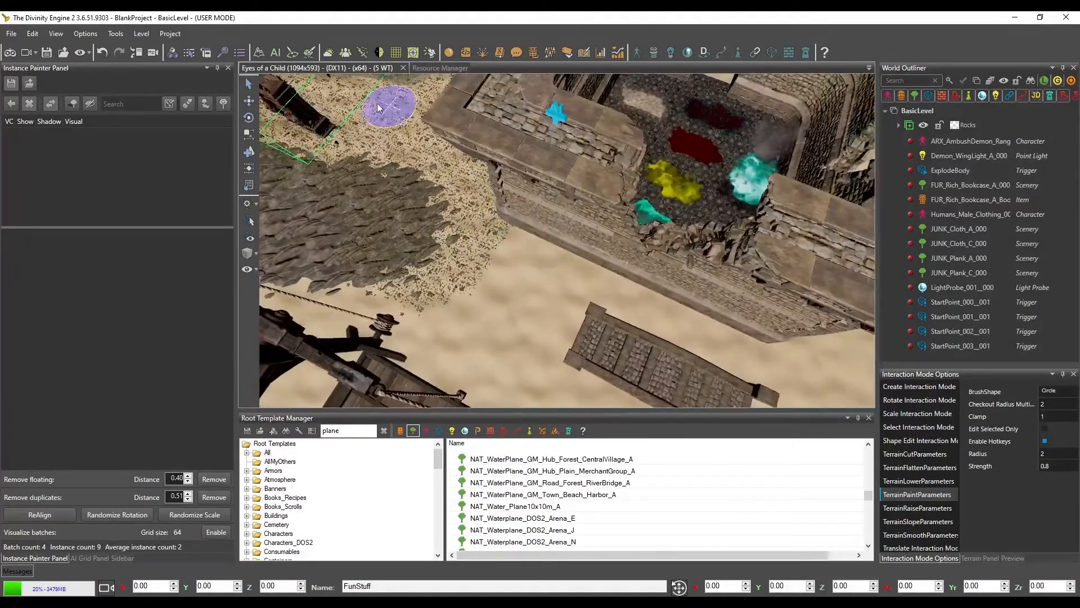
Test the painted grass in game mode by sending the character toward the river, and return to editing the level
{"action": "left_click", "coordinate": [10, 53]}
{"action": "left_click", "coordinate": [521, 373]}
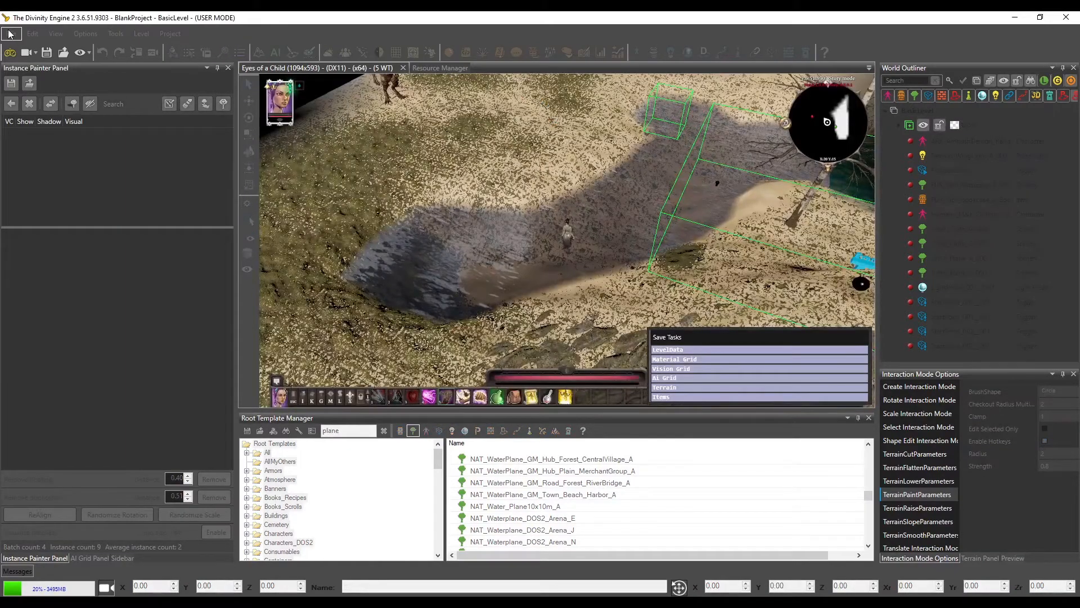
{"action": "left_click", "coordinate": [11, 54]}
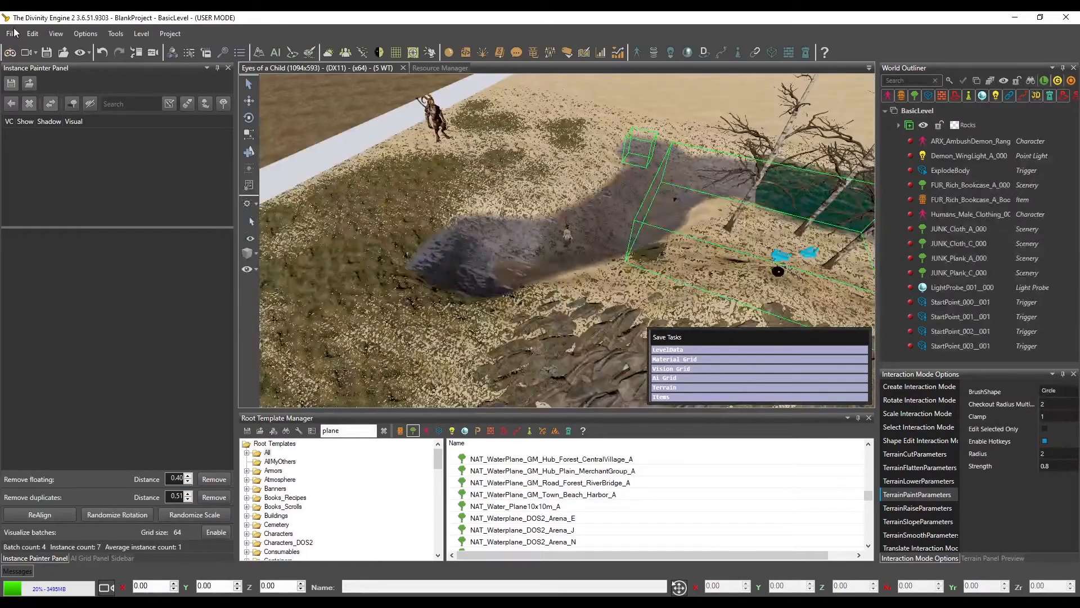
{"action": "left_click", "coordinate": [10, 34]}
{"action": "left_click", "coordinate": [34, 66]}
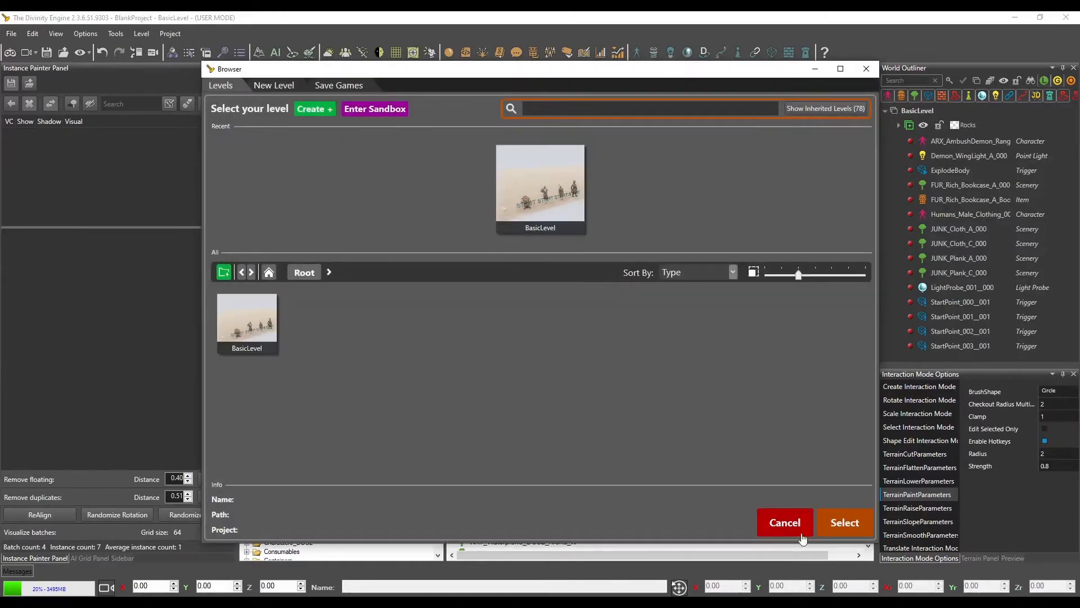
{"action": "left_click", "coordinate": [779, 523]}
Open The Pyramid Of Shadows DE project and show its PoS_Starting_Village level in game mode
{"action": "left_click", "coordinate": [11, 34]}
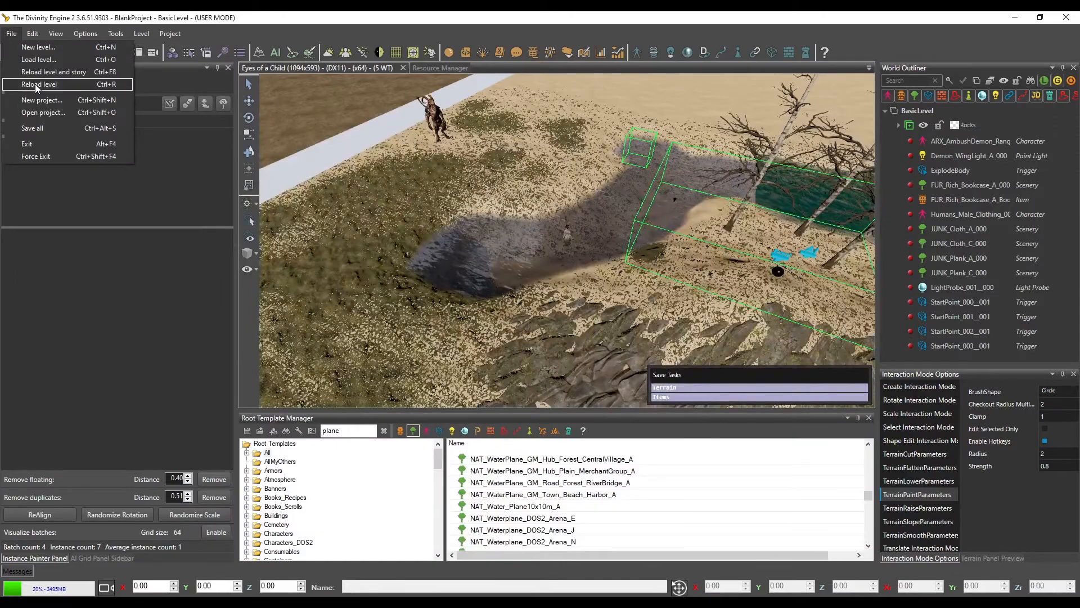
{"action": "left_click", "coordinate": [39, 112]}
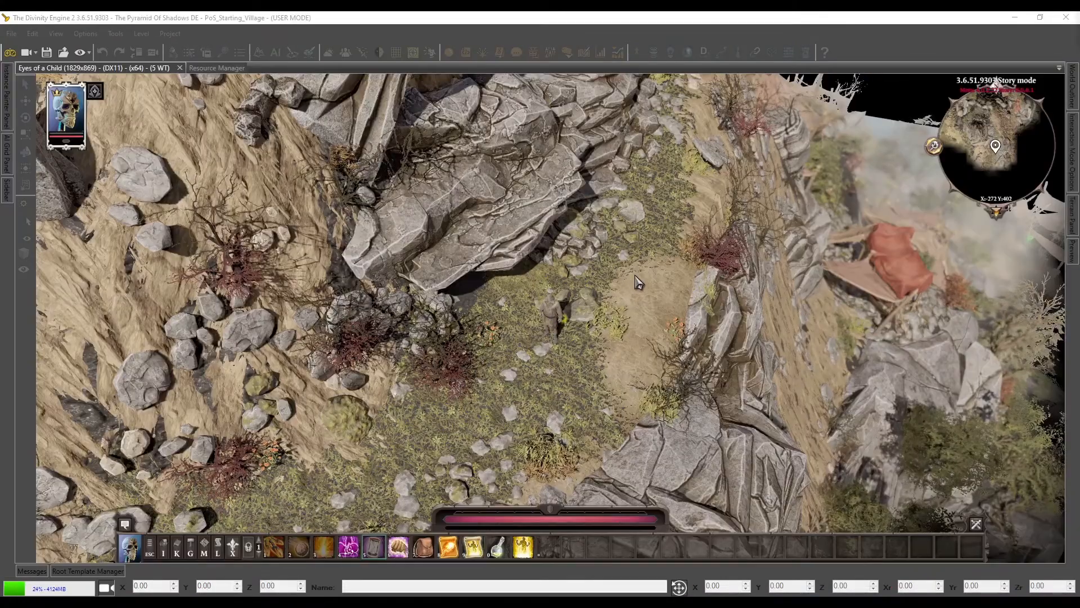
Examine the grass, stones and bushes along the village's hillside path, including a close look at the ground around the character
{"action": "middle_click_drag", "start_coordinate": [636, 276], "coordinate": [568, 340]}
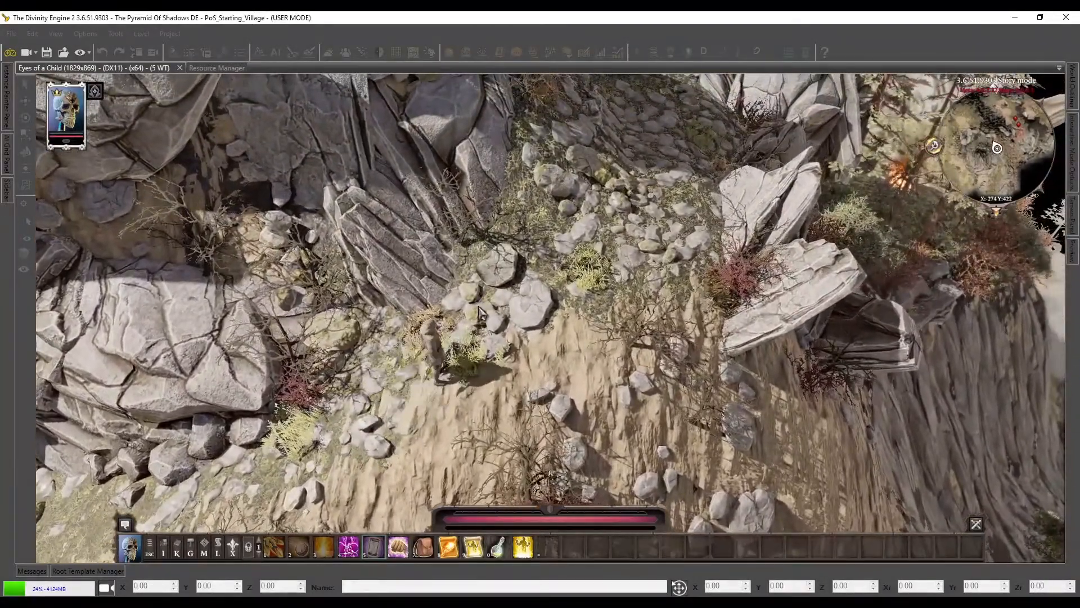
{"action": "key", "text": "d"}
{"action": "key", "text": "s"}
{"action": "key", "text": "d"}
{"action": "key", "text": "w"}
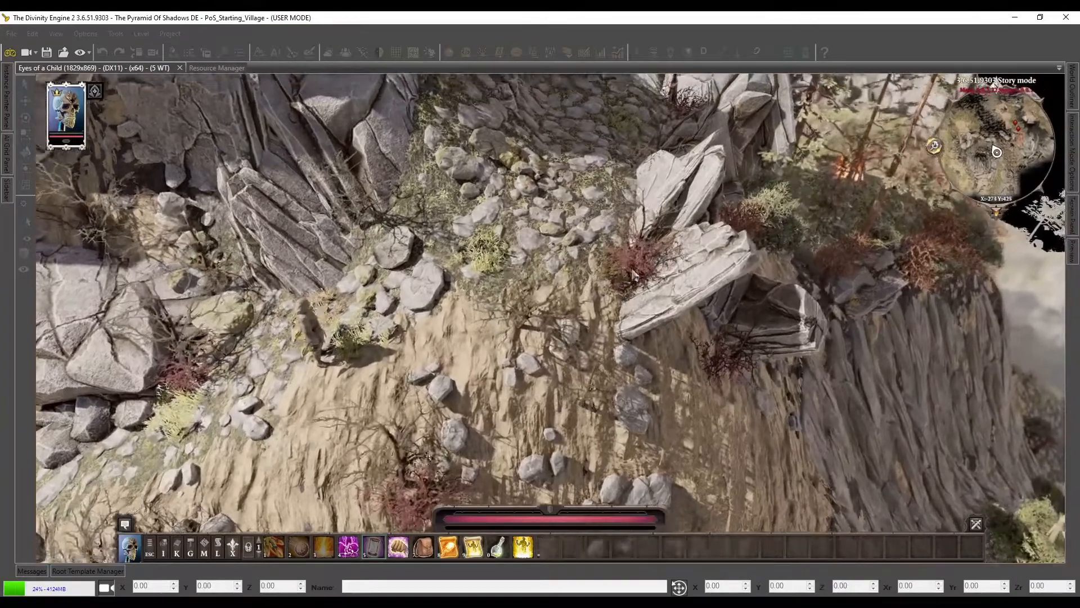
{"action": "scroll", "coordinate": [610, 326], "scroll_direction": "up", "scroll_amount": 3}
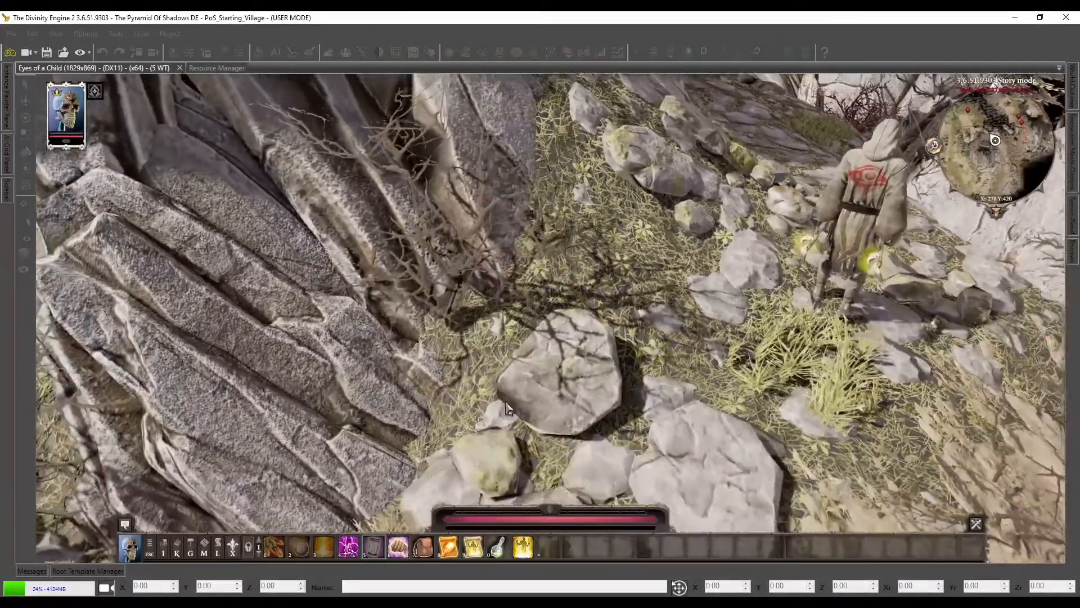
{"action": "key", "text": "w"}
{"action": "key", "text": "d"}
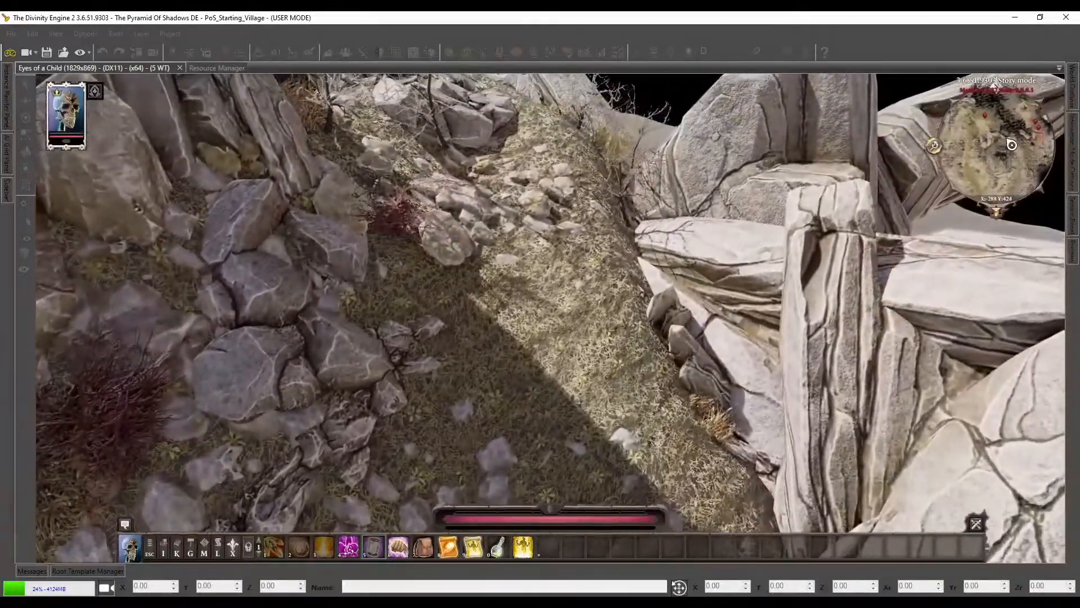
Follow the grassy slope around the large rock formation and examine how grass and scattered stones surround its base
{"action": "key", "text": "w"}
{"action": "key", "text": "d"}
{"action": "key", "text": "w"}
{"action": "middle_click_drag", "start_coordinate": [612, 325], "coordinate": [501, 341]}
{"action": "key", "text": "w"}
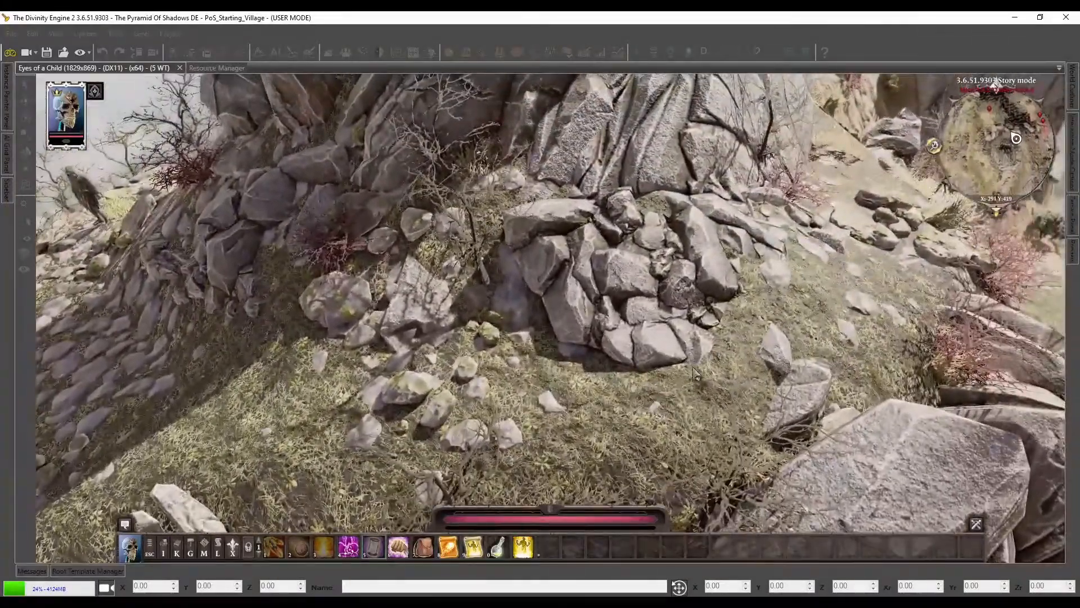
{"action": "key", "text": "w"}
{"action": "mouse_move", "coordinate": [675, 405]}
{"action": "middle_mouse_down"}
{"action": "mouse_move", "coordinate": [687, 331]}
{"action": "mouse_move", "coordinate": [704, 338]}
{"action": "middle_mouse_up"}
{"action": "key", "text": "s"}
{"action": "key", "text": "s"}
{"action": "key", "text": "d"}
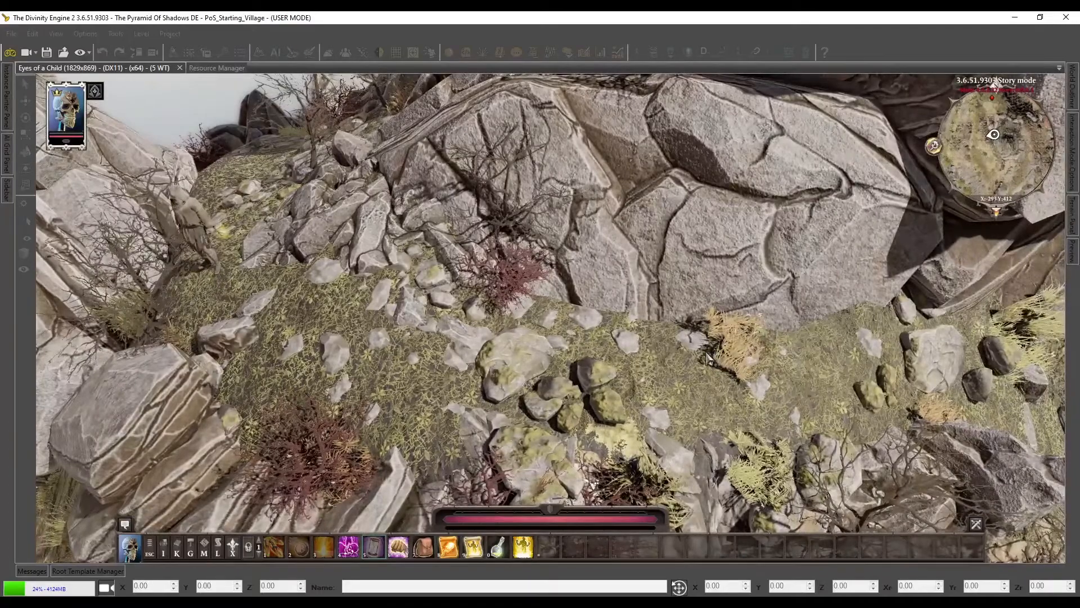
Examine the narrow grassy ledge between the big cliff rock and the sandy slope, including its bushes and stone clusters
{"action": "key", "text": "d"}
{"action": "key", "text": "s"}
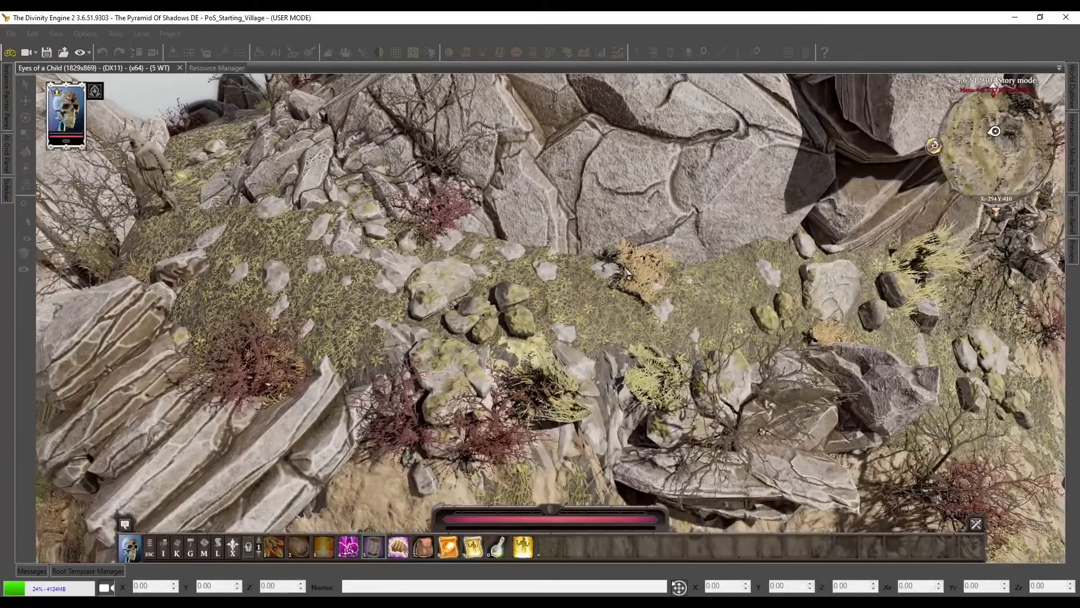
{"action": "key", "text": "s"}
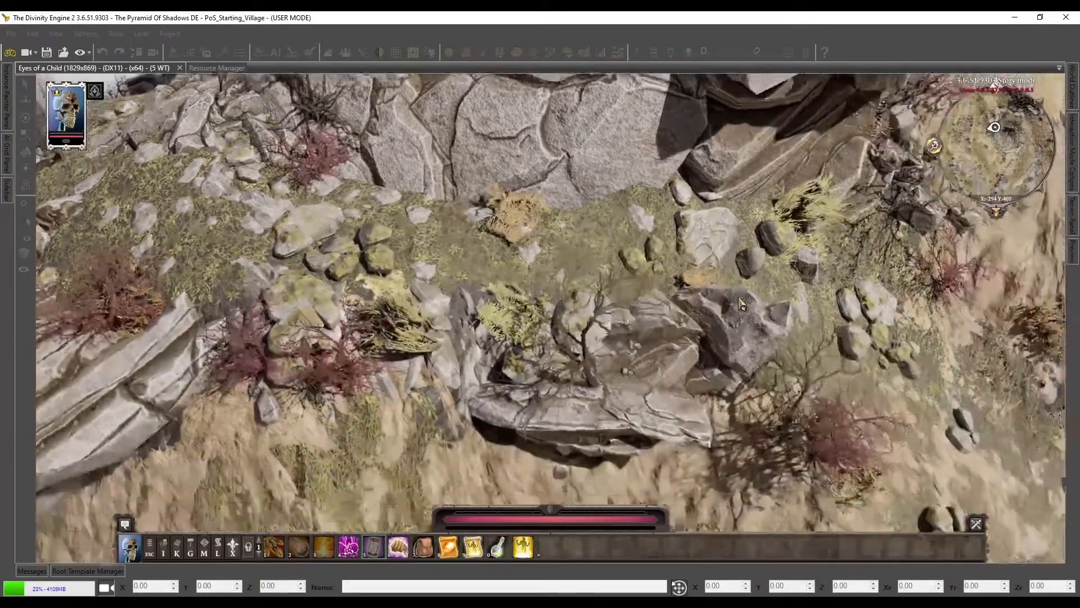
{"action": "key", "text": "w"}
{"action": "key", "text": "d"}
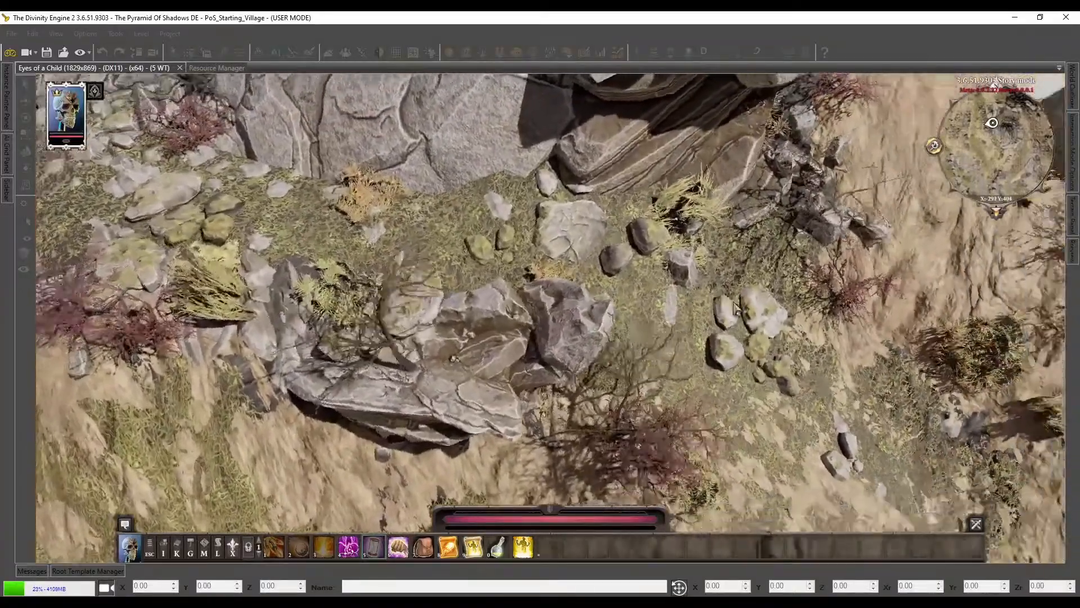
{"action": "key", "text": "a"}
{"action": "key", "text": "w"}
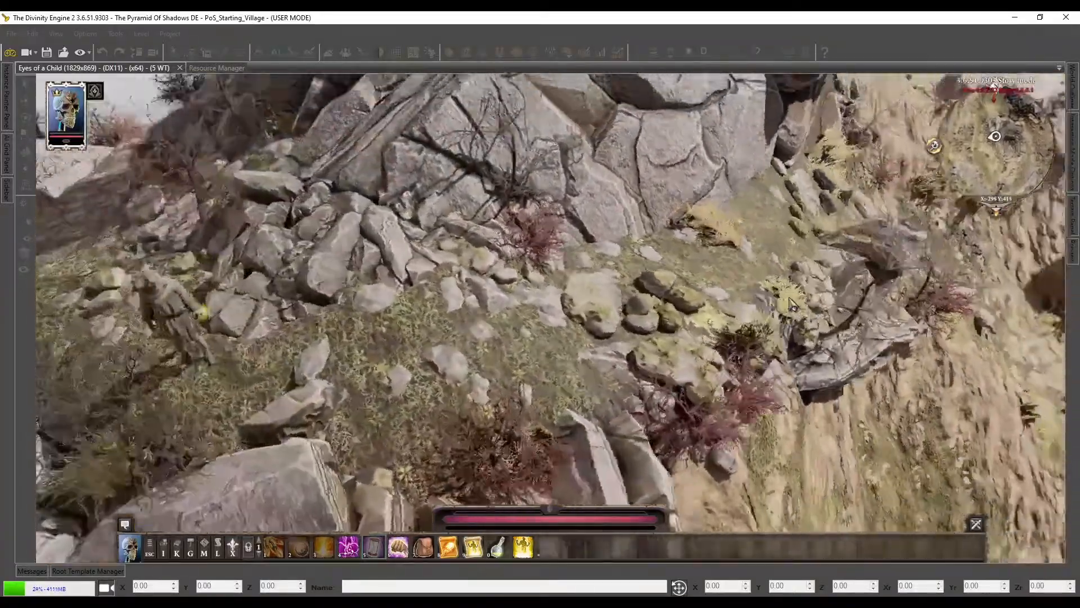
Look out from the hillside over the red tent and the distant camp, checking the vegetation and rocks across the valley
{"action": "key", "text": "a"}
{"action": "key", "text": "a"}
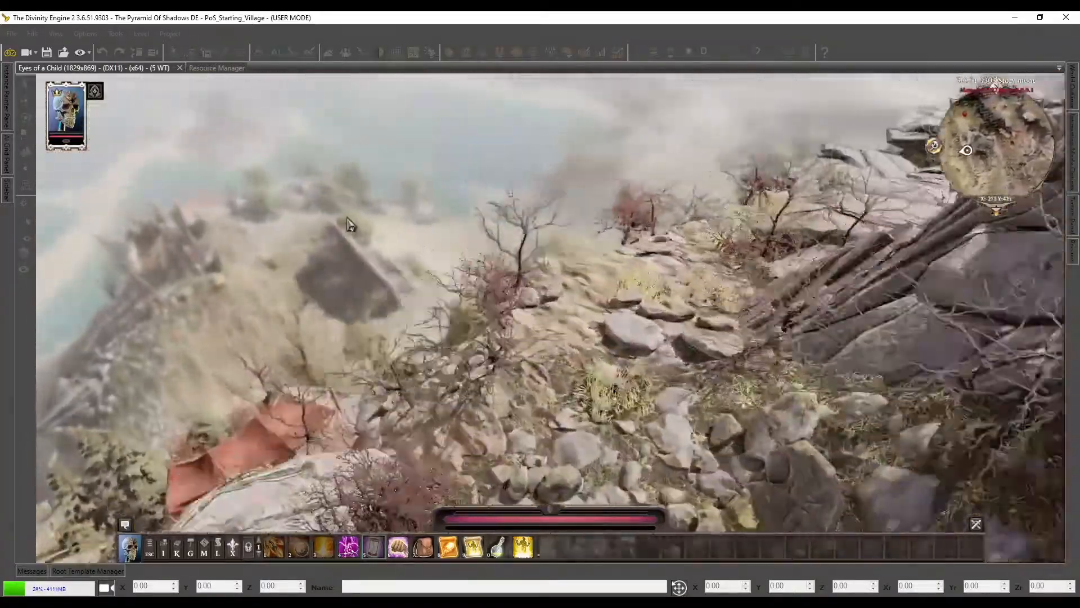
{"action": "key", "text": "s"}
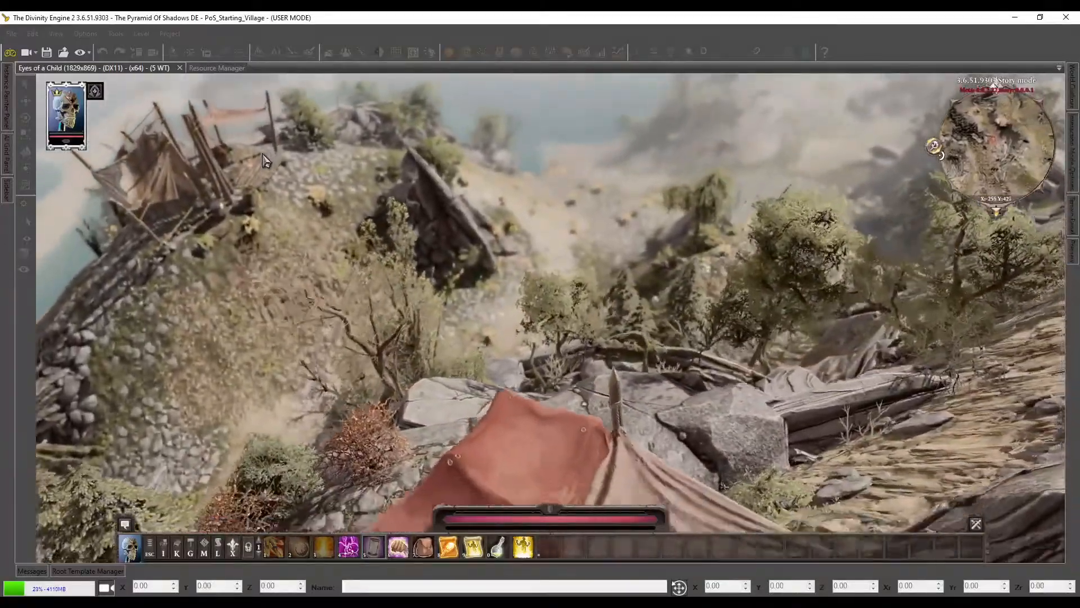
{"action": "key", "text": "w"}
{"action": "key", "text": "d"}
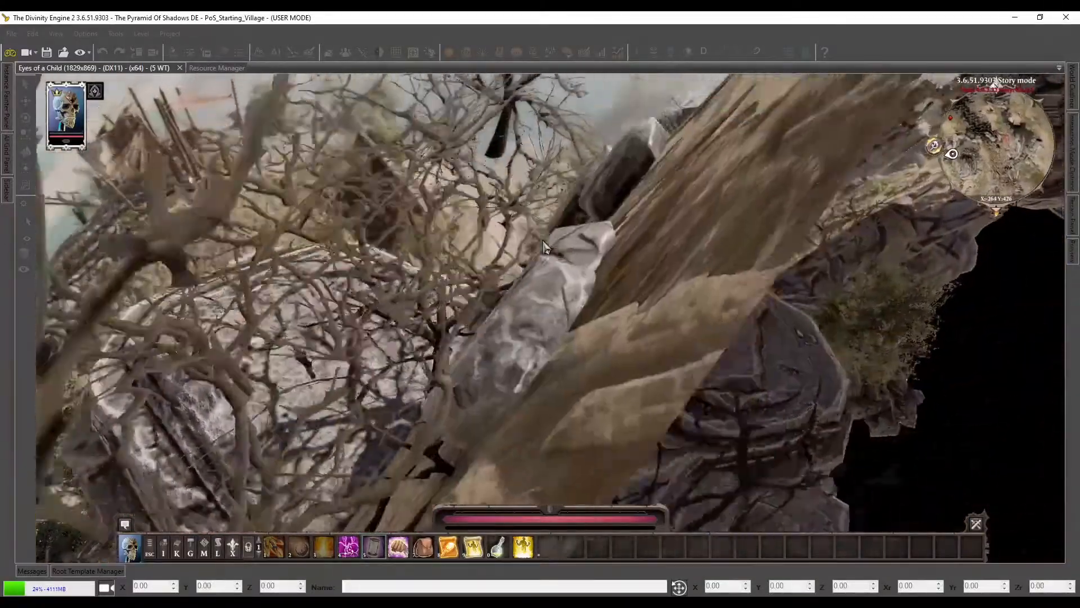
{"action": "key", "text": "s"}
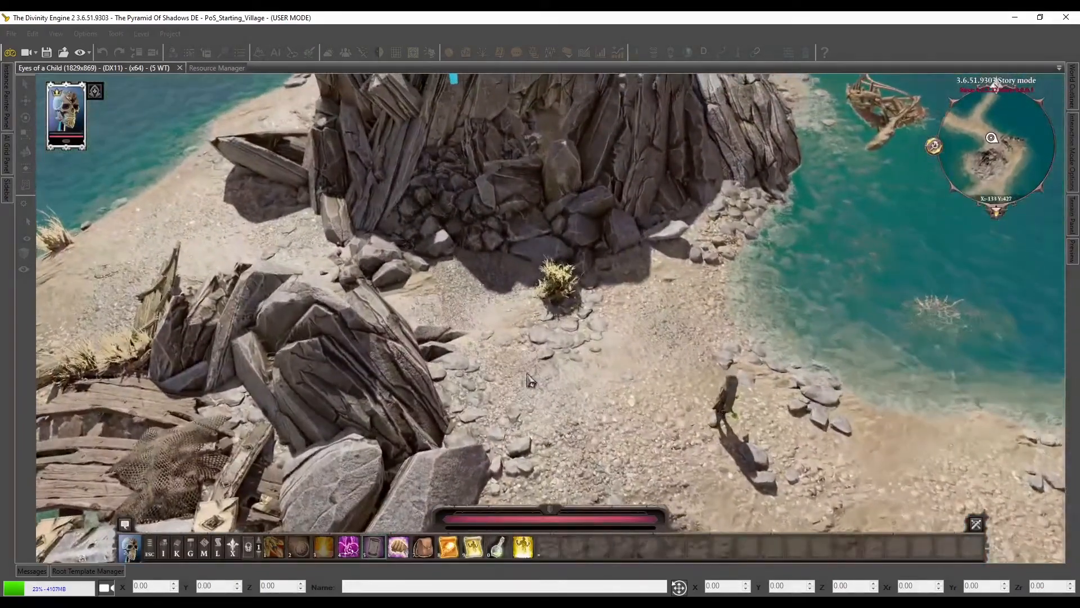
Walk the character around the rocky outcrop on the beach and examine the pebbles, shells and dry grass at its base
{"action": "left_click", "coordinate": [563, 313]}
{"action": "middle_click_drag", "start_coordinate": [565, 318], "coordinate": [374, 411]}
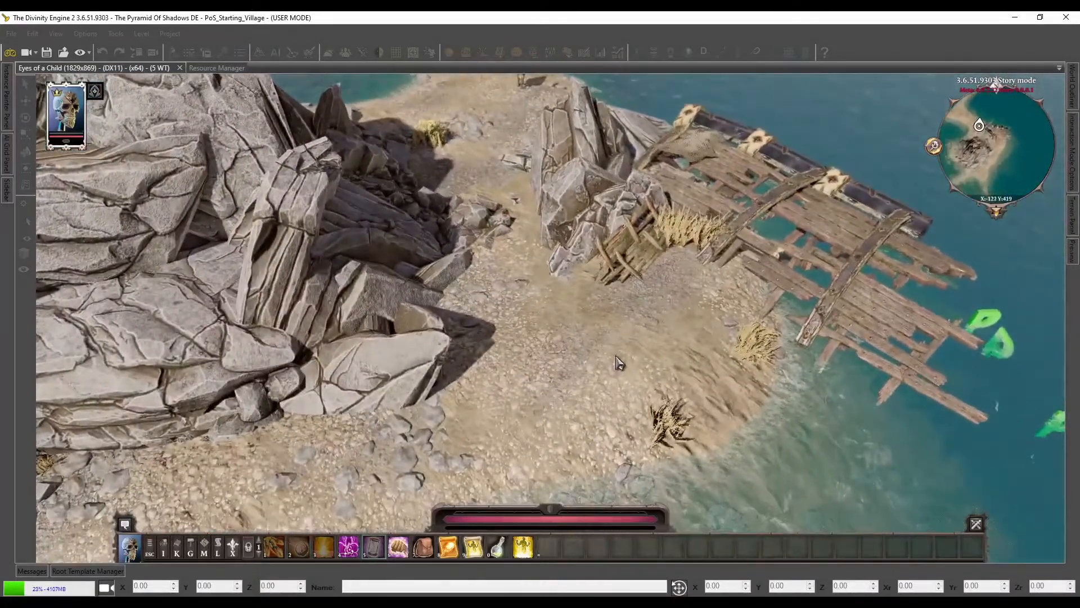
{"action": "left_click", "coordinate": [620, 361]}
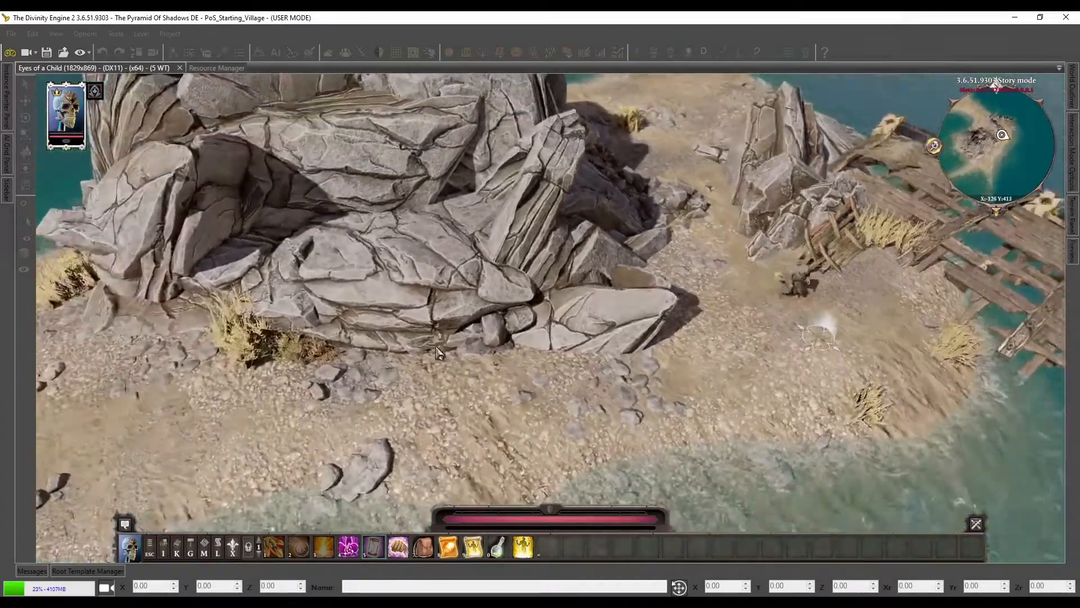
{"action": "left_click", "coordinate": [568, 361]}
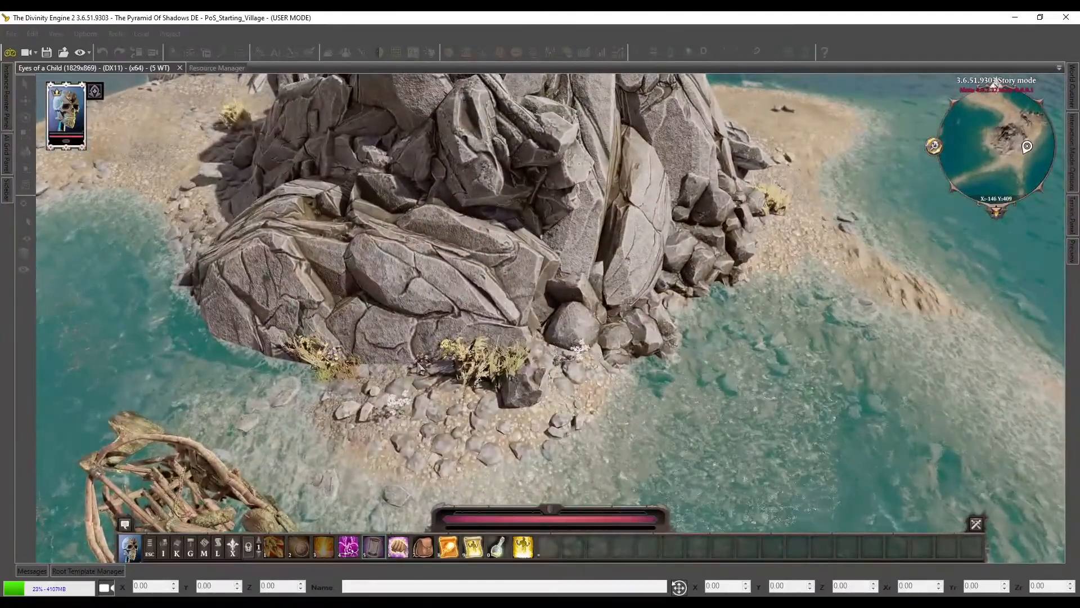
{"action": "middle_click_drag", "start_coordinate": [643, 353], "coordinate": [535, 405]}
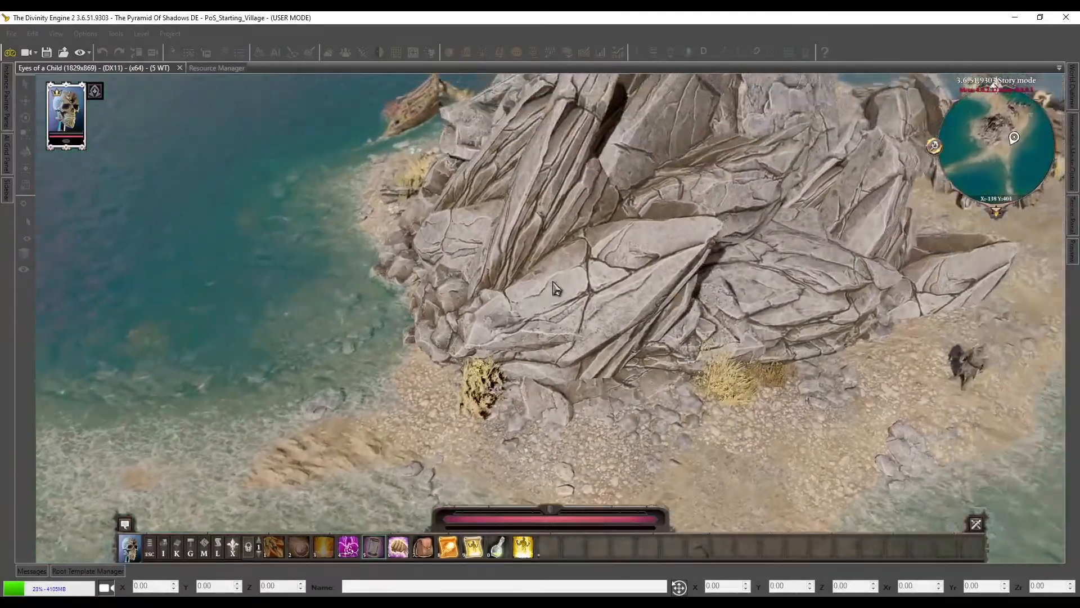
{"action": "middle_click_drag", "start_coordinate": [553, 281], "coordinate": [609, 333]}
{"action": "left_click", "coordinate": [609, 333]}
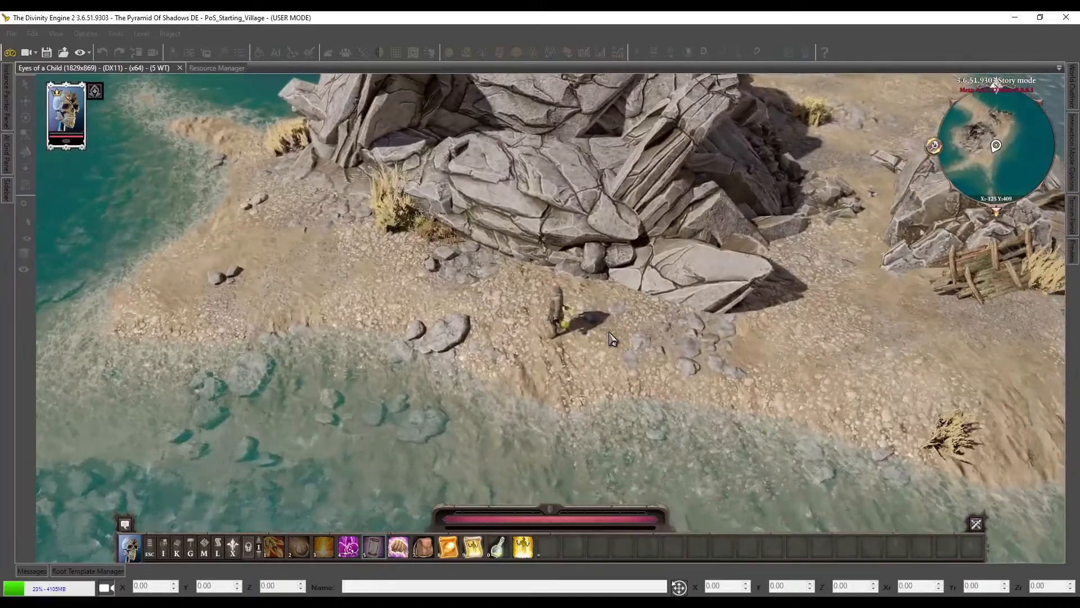
{"action": "middle_click_drag", "start_coordinate": [401, 320], "coordinate": [489, 339]}
Cross the shallow sea to the mainland beach and examine the pebbly shore and the small pool below the cliff
{"action": "key", "text": "a"}
{"action": "key", "text": "w"}
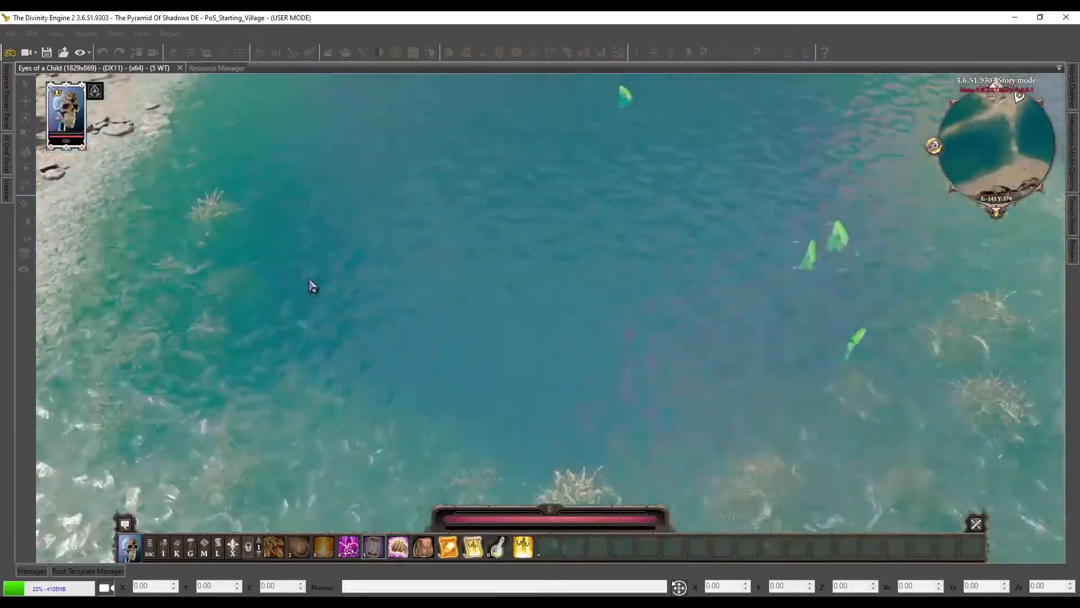
{"action": "key", "text": "a"}
{"action": "middle_click_drag", "start_coordinate": [308, 278], "coordinate": [259, 316]}
{"action": "key", "text": "w"}
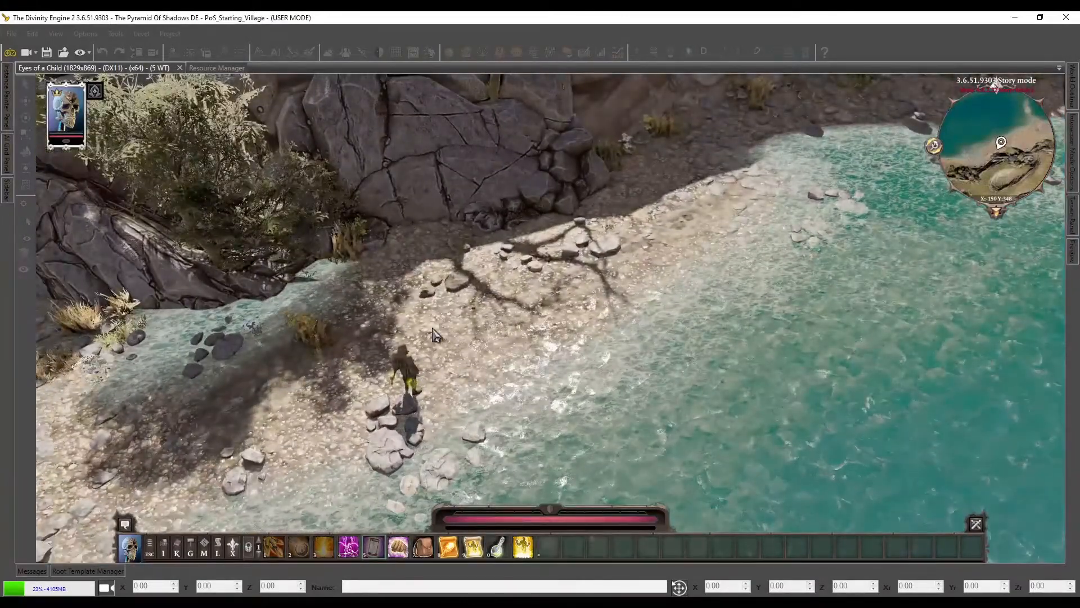
{"action": "key", "text": "a"}
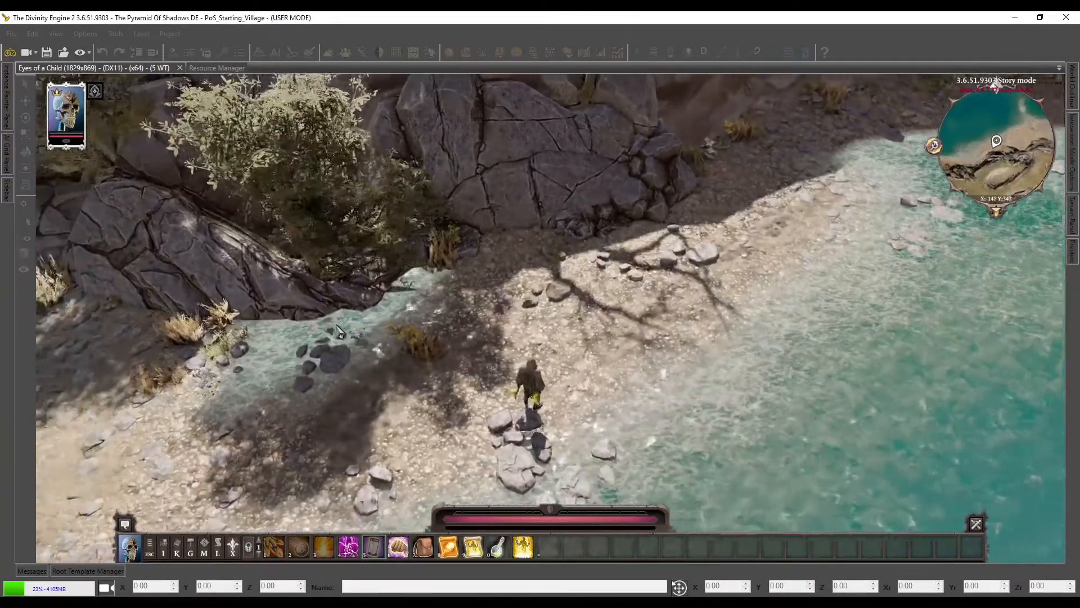
{"action": "middle_click_drag", "start_coordinate": [336, 325], "coordinate": [308, 333]}
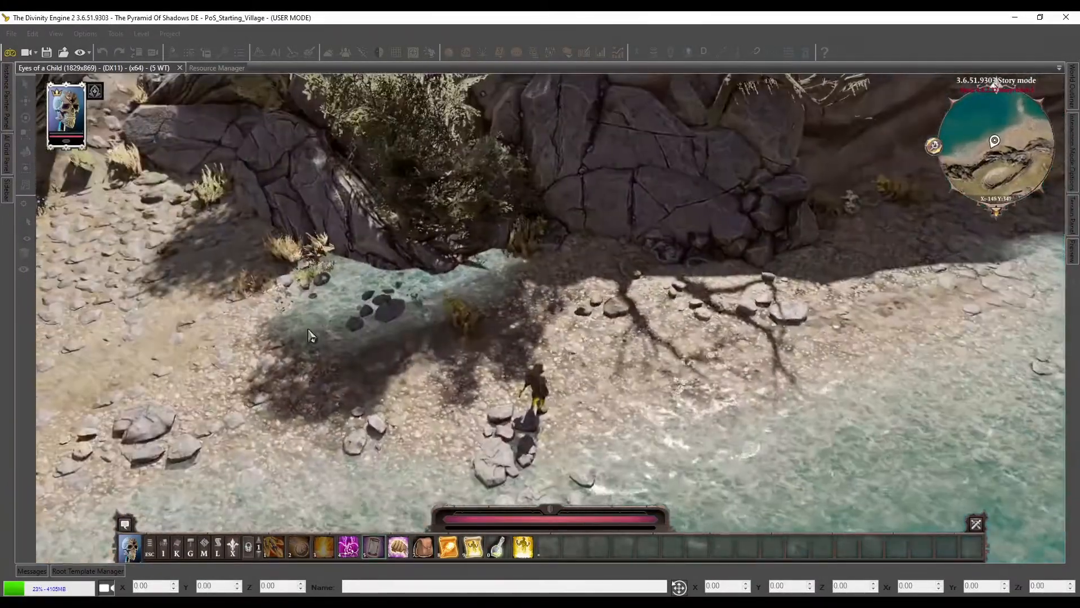
Follow the shoreline past the beach and examine the stones in the surf up to the shaded foot of the cliff
{"action": "key", "text": "d"}
{"action": "key", "text": "d"}
{"action": "key", "text": "w"}
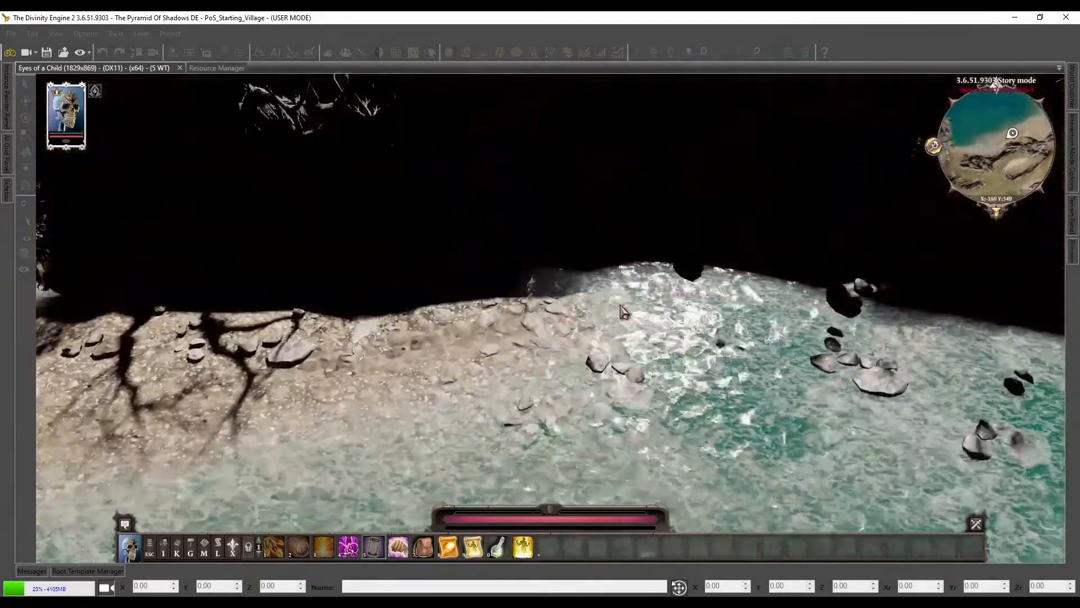
{"action": "middle_click_drag", "start_coordinate": [541, 313], "coordinate": [621, 314]}
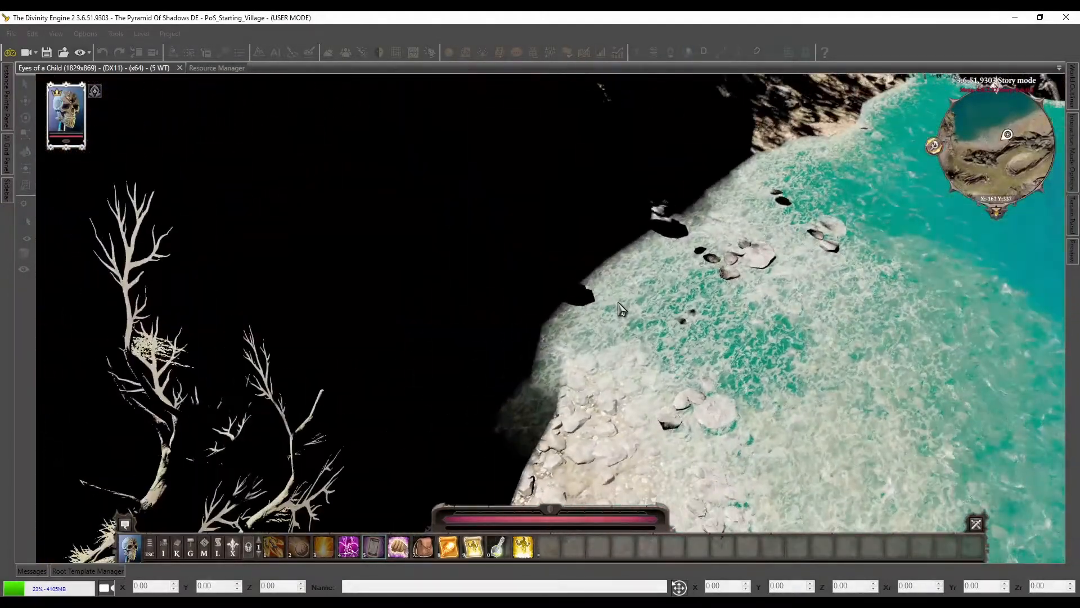
{"action": "key", "text": "d"}
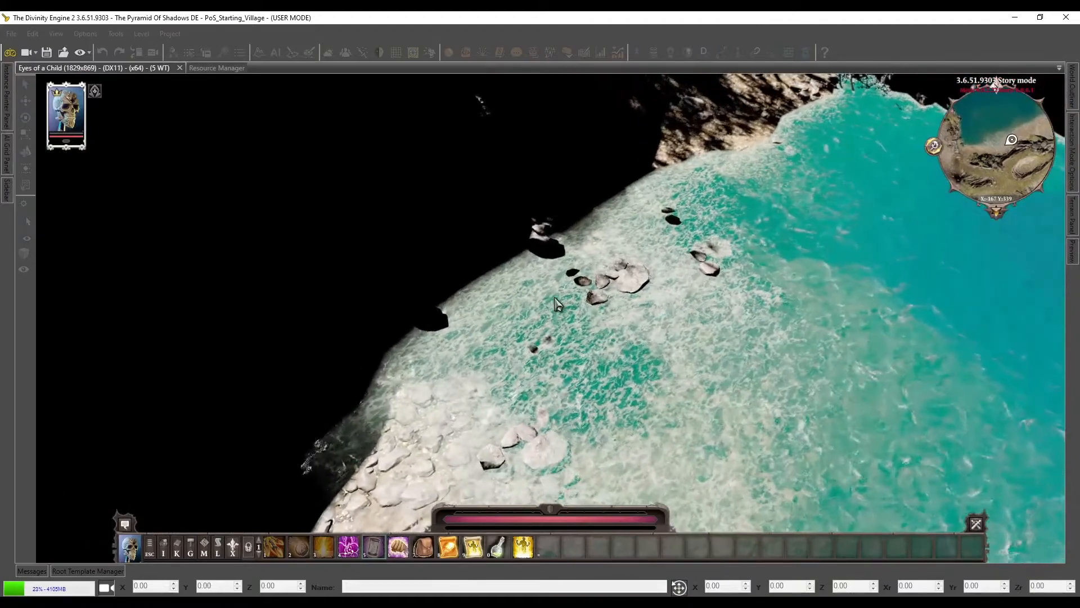
{"action": "key", "text": "d"}
{"action": "key", "text": "w"}
{"action": "key", "text": "w"}
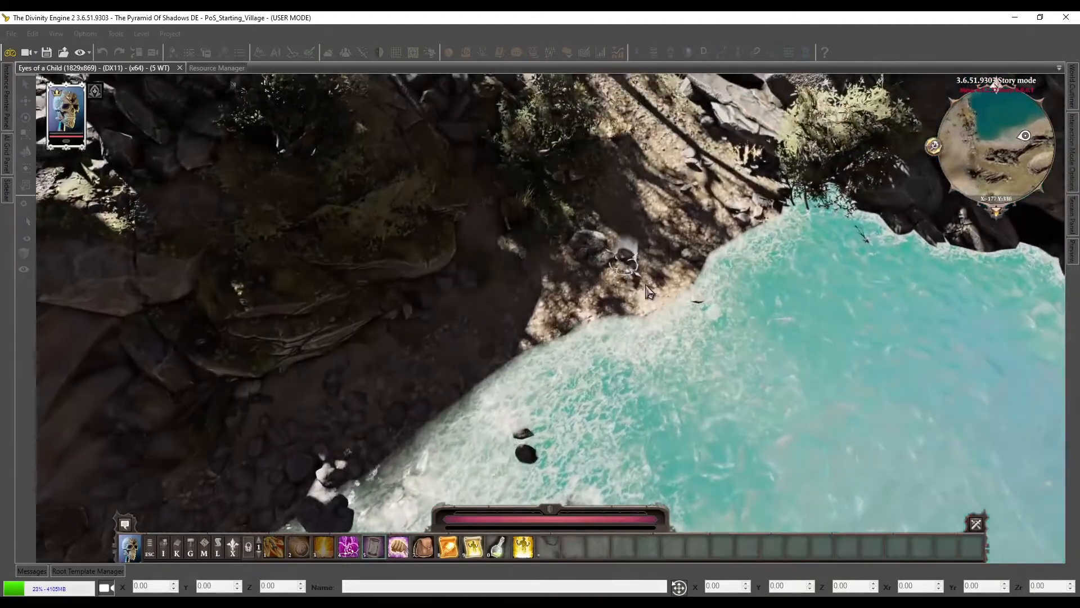
Turn the view around the shaded shore and examine the rocks at the water's edge from opposite directions
{"action": "middle_click_drag", "start_coordinate": [700, 301], "coordinate": [500, 311]}
{"action": "key", "text": "a"}
{"action": "left_click", "coordinate": [498, 247]}
{"action": "key", "text": "s"}
{"action": "key", "text": "d"}
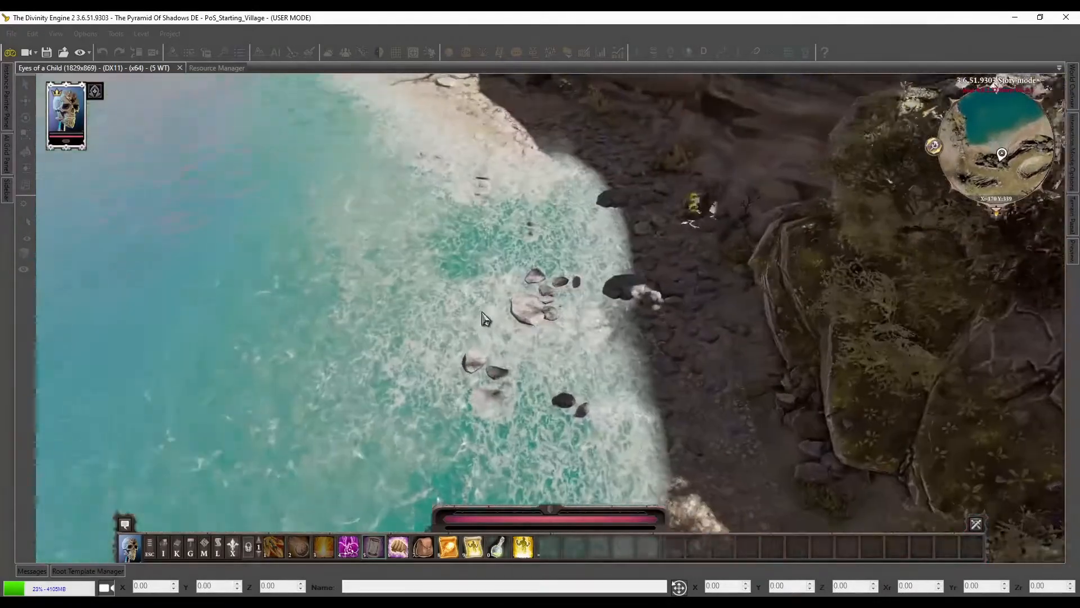
{"action": "middle_click_drag", "start_coordinate": [508, 408], "coordinate": [707, 397]}
{"action": "key", "text": "a"}
{"action": "key", "text": "w"}
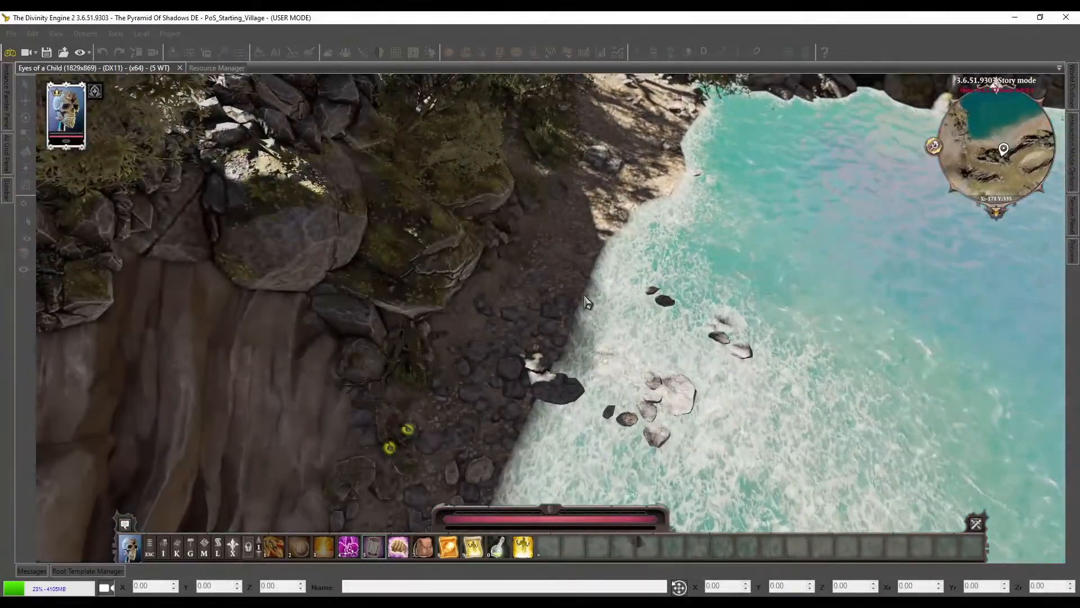
Follow the path inland from the turquoise water and examine the sparse grass, pebbles and bushes along its edges
{"action": "key", "text": "a"}
{"action": "key", "text": "d"}
{"action": "mouse_move", "coordinate": [584, 315]}
{"action": "middle_mouse_down"}
{"action": "mouse_move", "coordinate": [524, 321]}
{"action": "mouse_move", "coordinate": [591, 309]}
{"action": "mouse_move", "coordinate": [566, 306]}
{"action": "middle_mouse_up"}
{"action": "key", "text": "w"}
{"action": "key", "text": "a"}
{"action": "key", "text": "d"}
{"action": "key", "text": "a"}
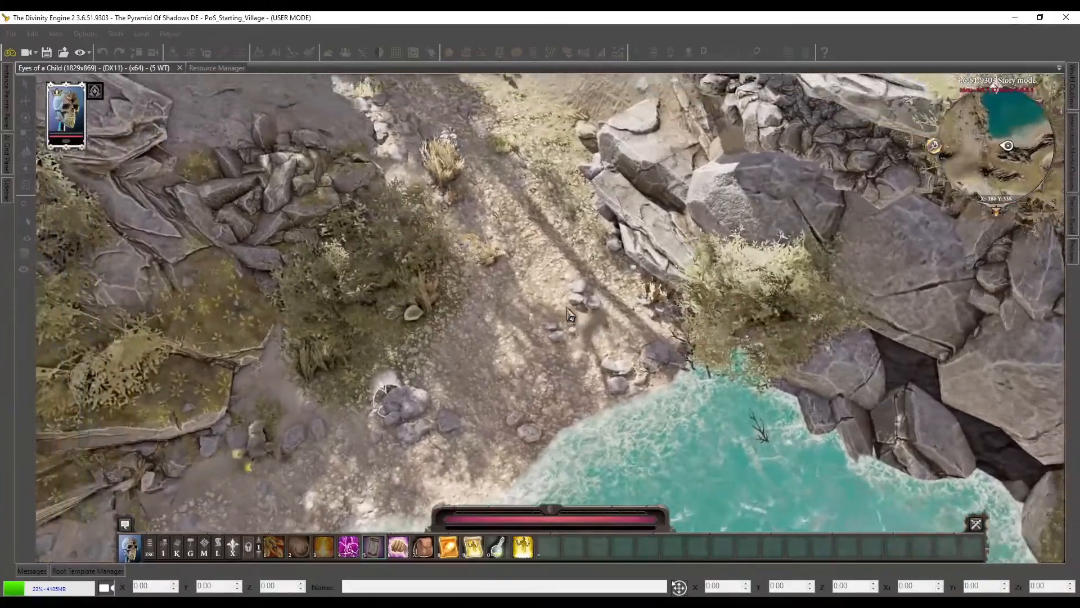
{"action": "key", "text": "w"}
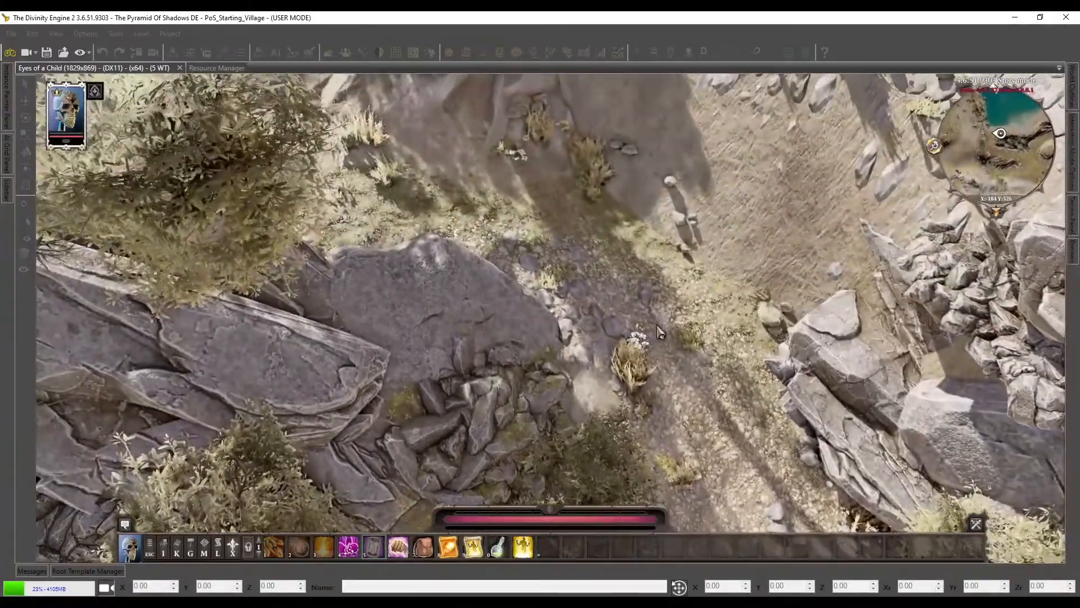
Examine the stony slope beside the shaded cliff and follow the ground inland to the grass tufts scattered across the clearing
{"action": "key", "text": "w"}
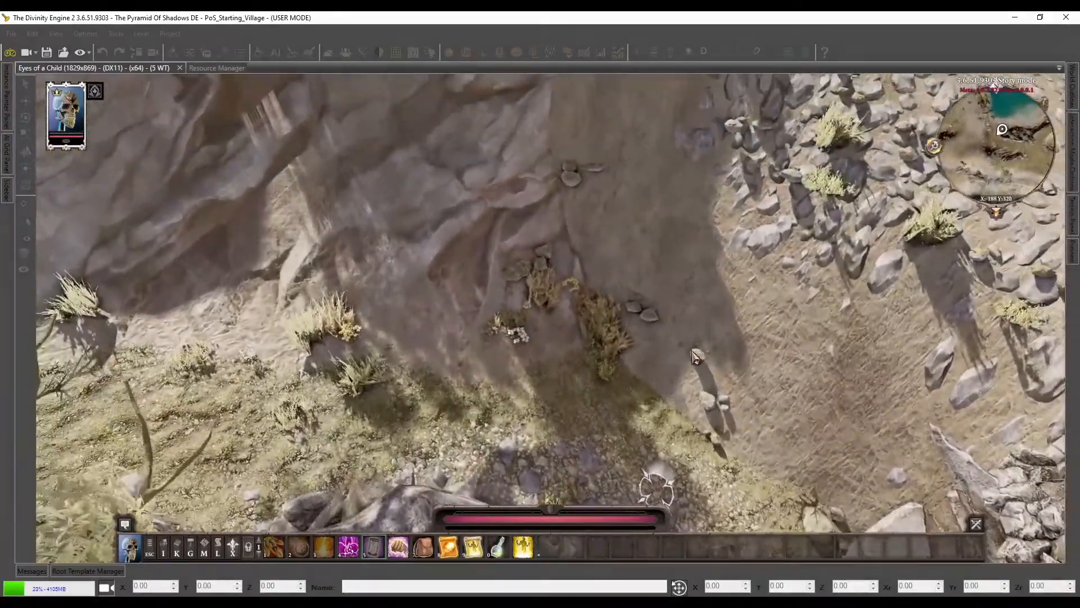
{"action": "middle_click_drag", "start_coordinate": [692, 351], "coordinate": [691, 394]}
{"action": "key", "text": "s"}
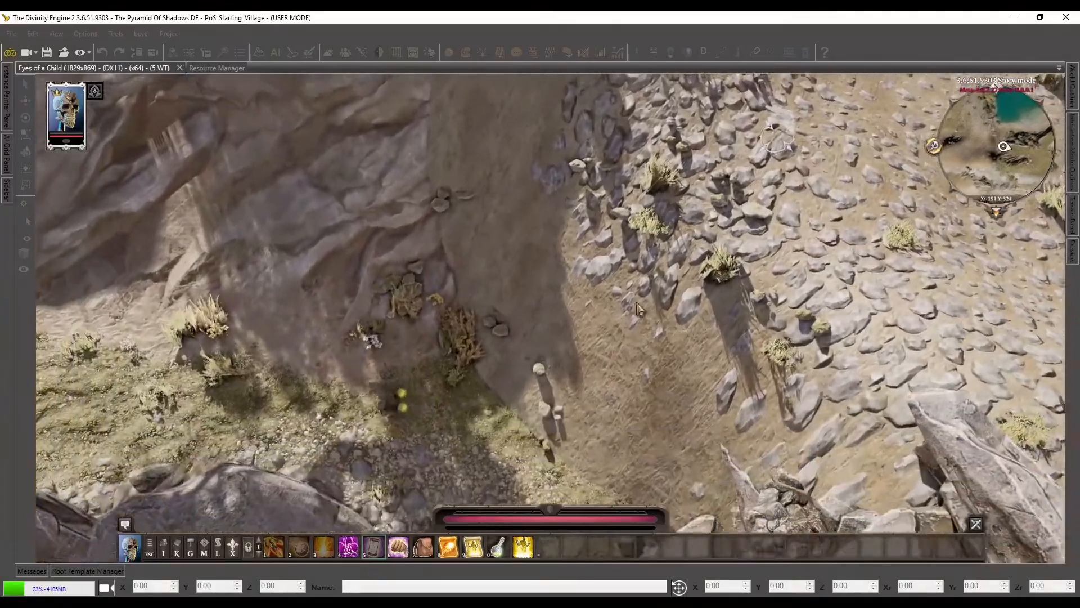
{"action": "left_click", "coordinate": [787, 119]}
{"action": "key", "text": "a"}
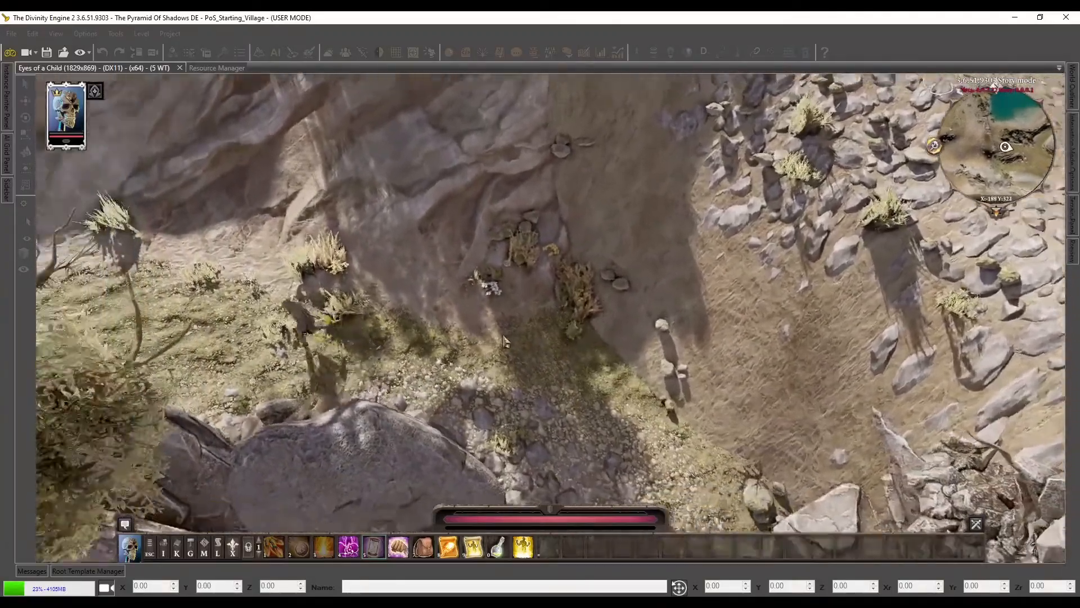
{"action": "key", "text": "w"}
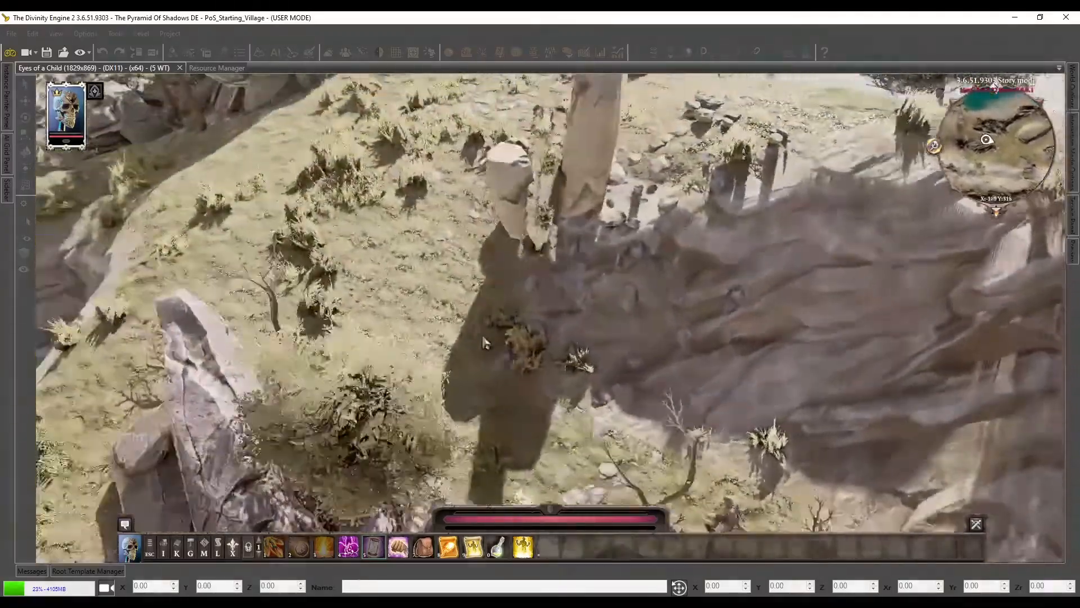
{"action": "middle_click_drag", "start_coordinate": [485, 342], "coordinate": [551, 339]}
{"action": "key", "text": "s"}
{"action": "key", "text": "a"}
{"action": "key", "text": "s"}
{"action": "key", "text": "a"}
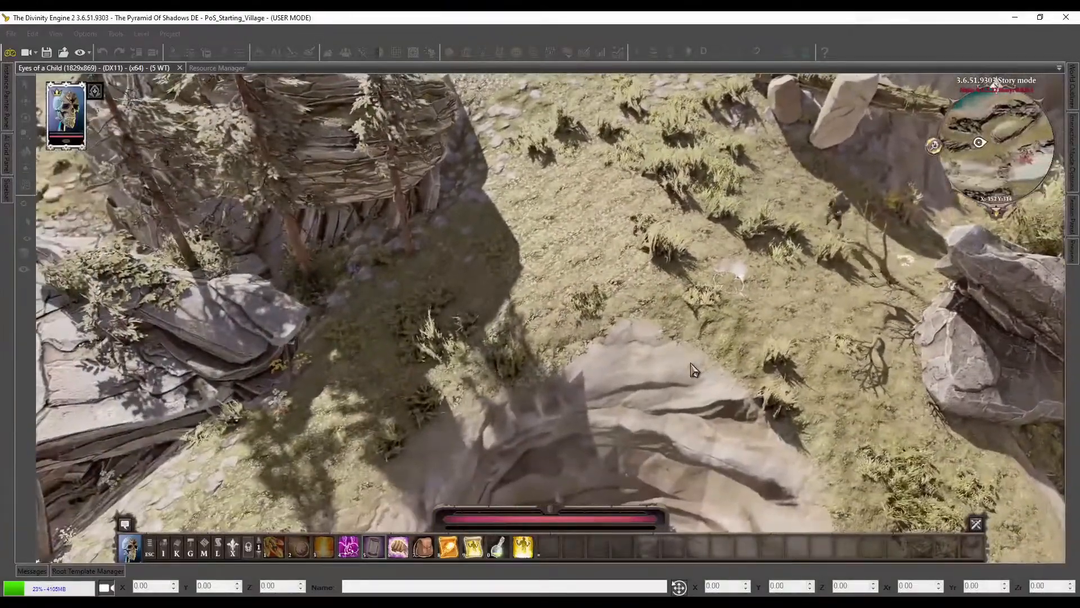
Follow the grassy slope to the red-leaved tree and examine the grass, pebbles and bare rock around it from several directions
{"action": "middle_click_drag", "start_coordinate": [694, 369], "coordinate": [559, 368]}
{"action": "key", "text": "w"}
{"action": "key", "text": "d"}
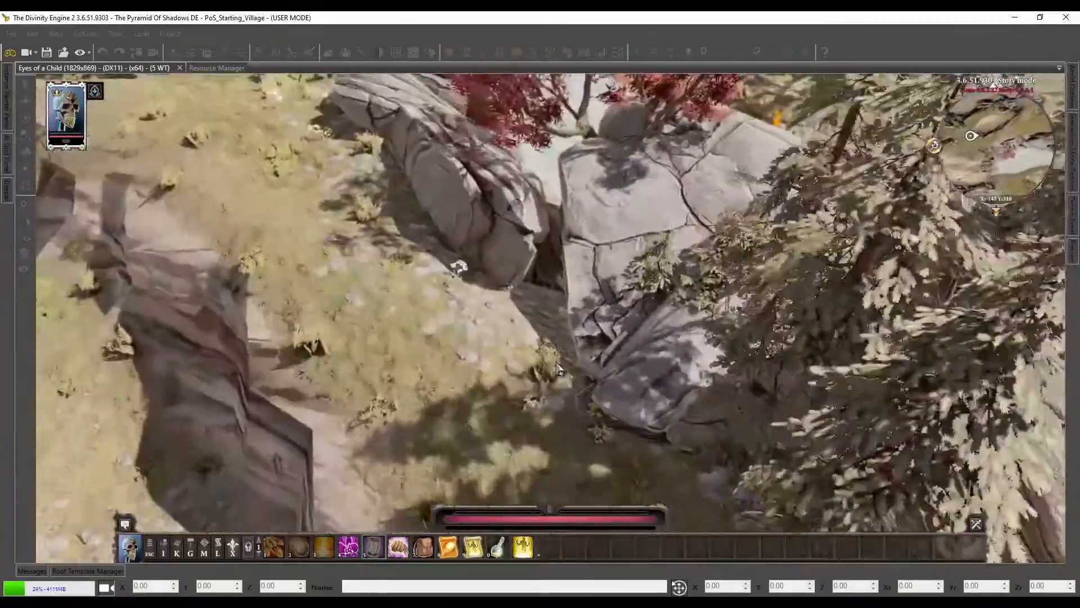
{"action": "key", "text": "w"}
{"action": "key", "text": "a"}
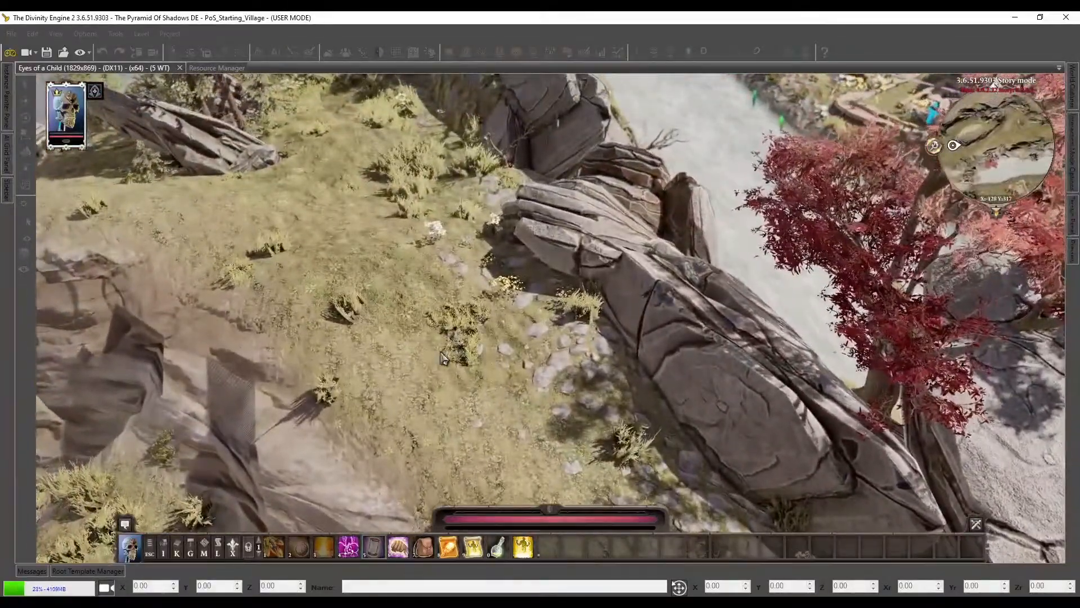
{"action": "key", "text": "s"}
{"action": "key", "text": "s"}
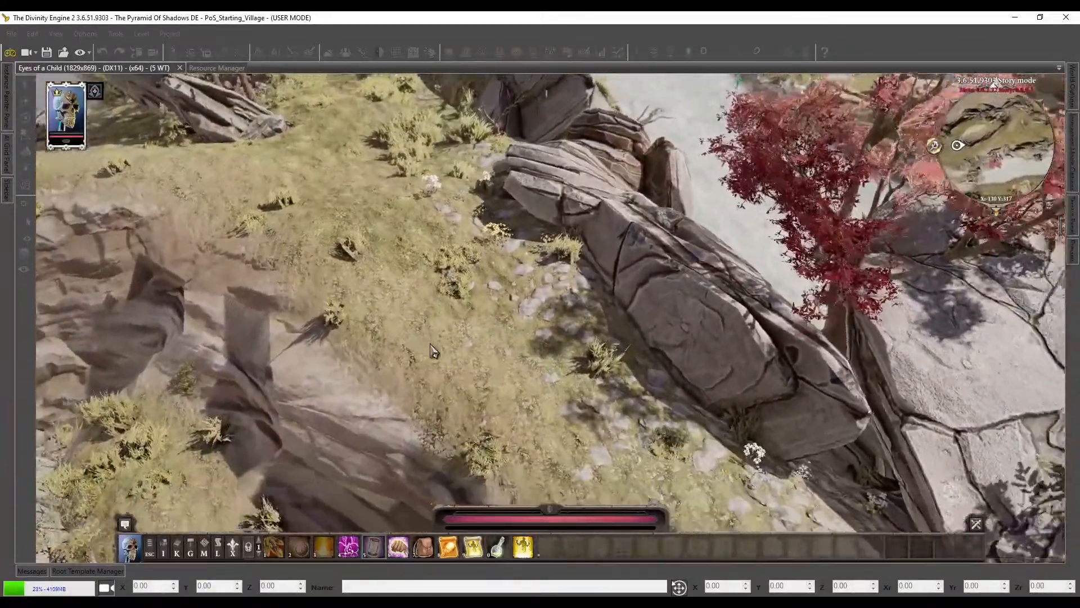
{"action": "key", "text": "d"}
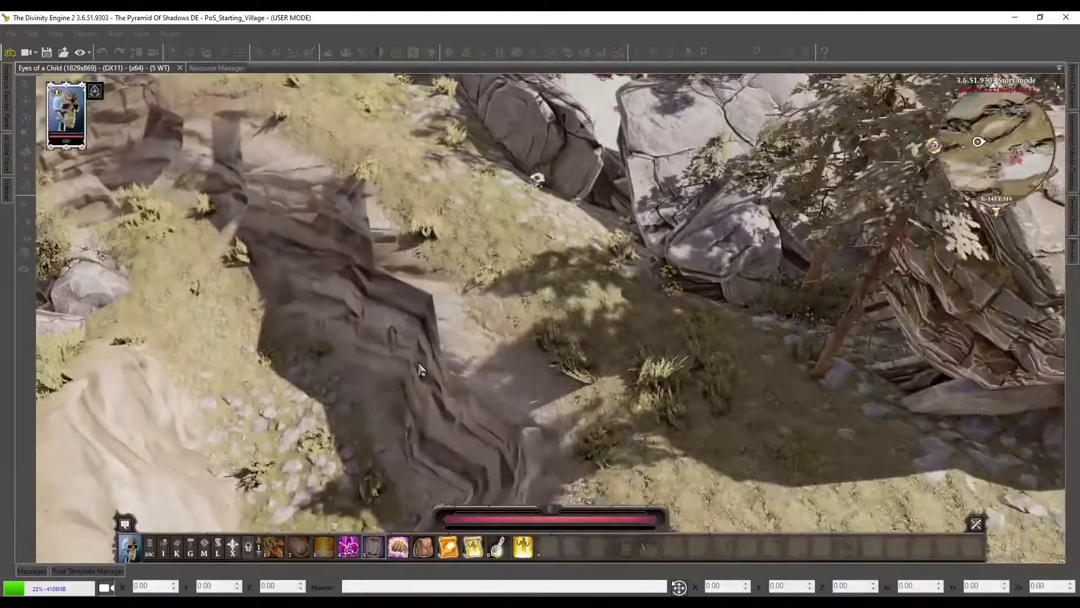
{"action": "middle_click_drag", "start_coordinate": [419, 370], "coordinate": [457, 369]}
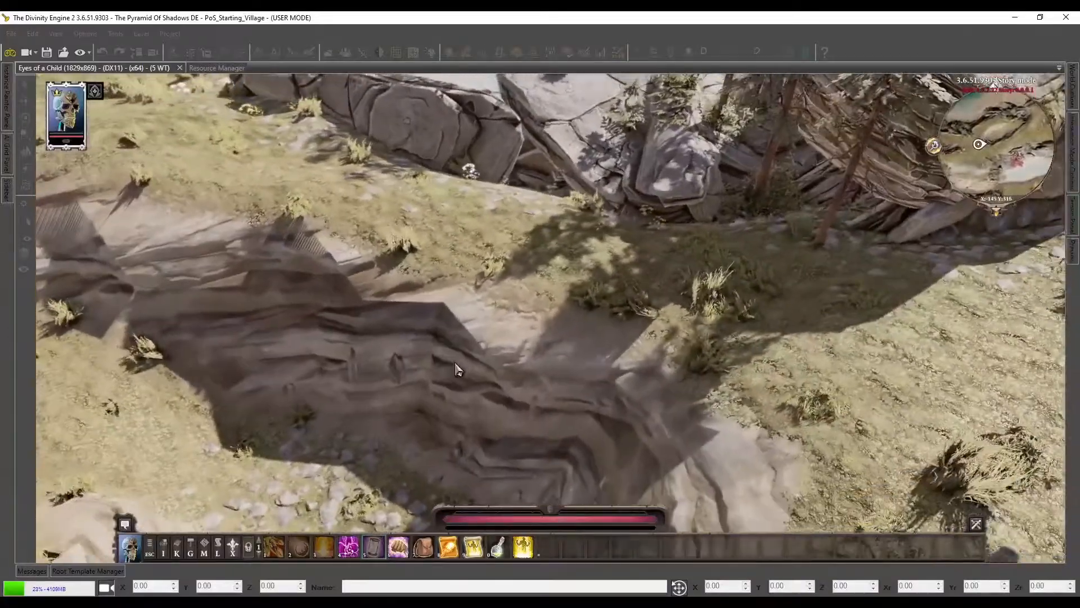
{"action": "key", "text": "a"}
{"action": "middle_click_drag", "start_coordinate": [385, 319], "coordinate": [461, 353]}
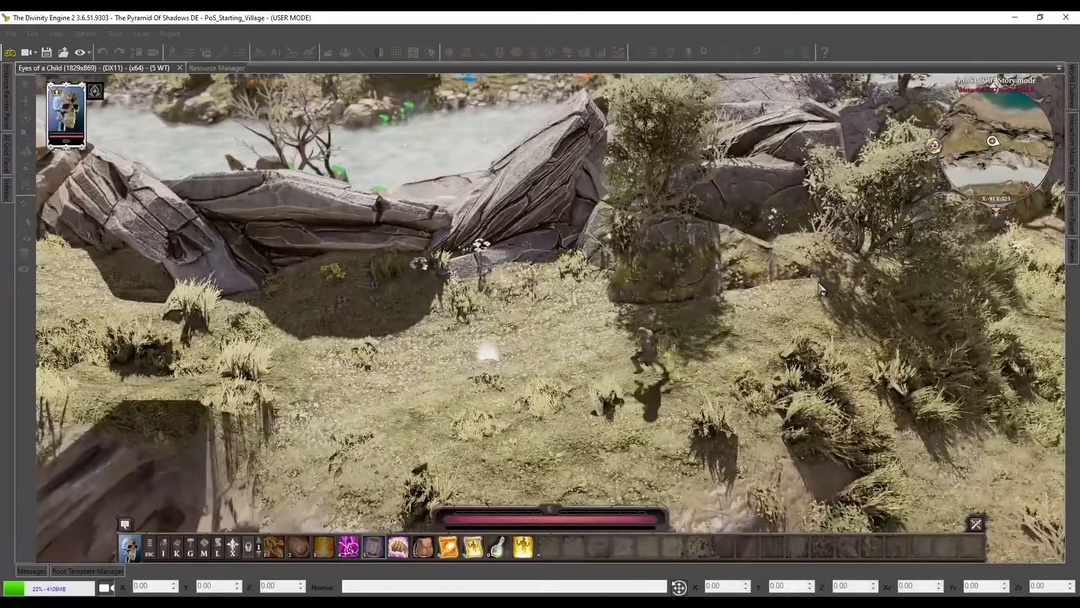
Examine the grass, bushes and flowers between the boulders on the ridge separating the beach from the river
{"action": "middle_click_drag", "start_coordinate": [744, 322], "coordinate": [643, 330]}
{"action": "key", "text": "w"}
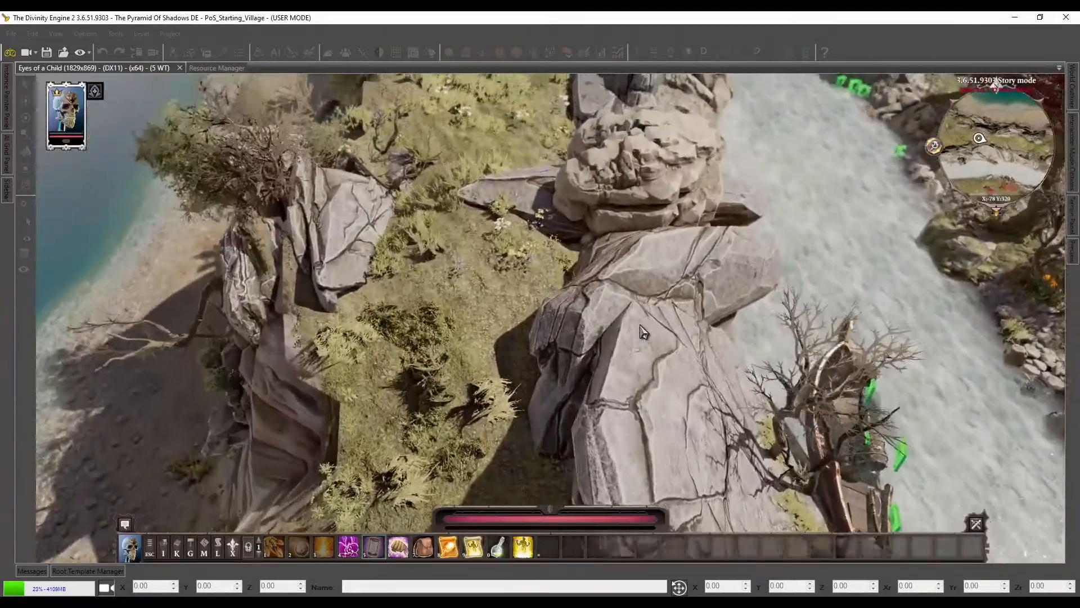
{"action": "key", "text": "s"}
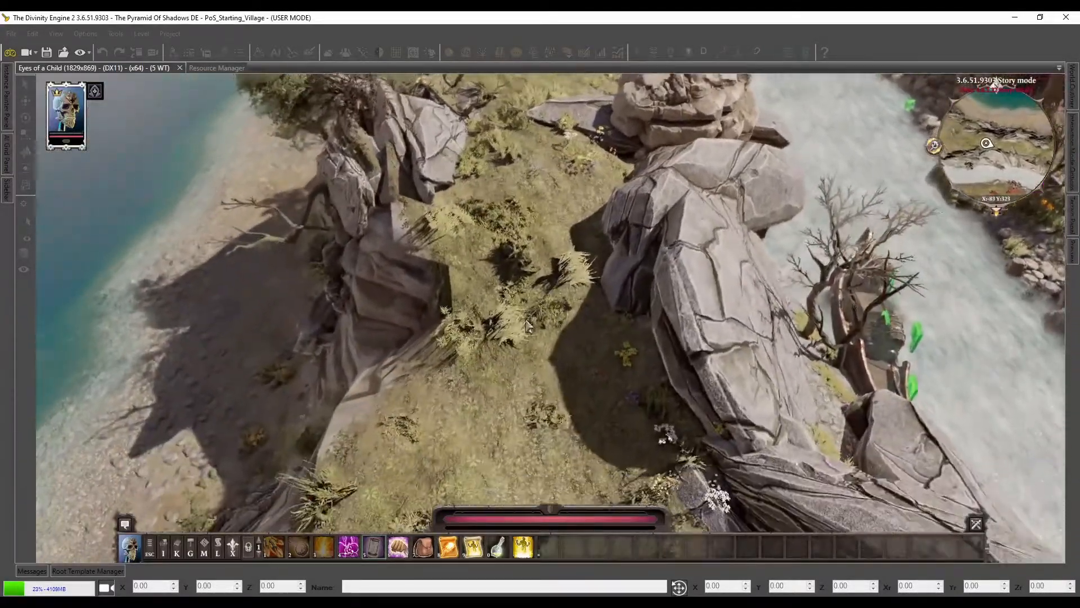
{"action": "key", "text": "w"}
{"action": "key", "text": "d"}
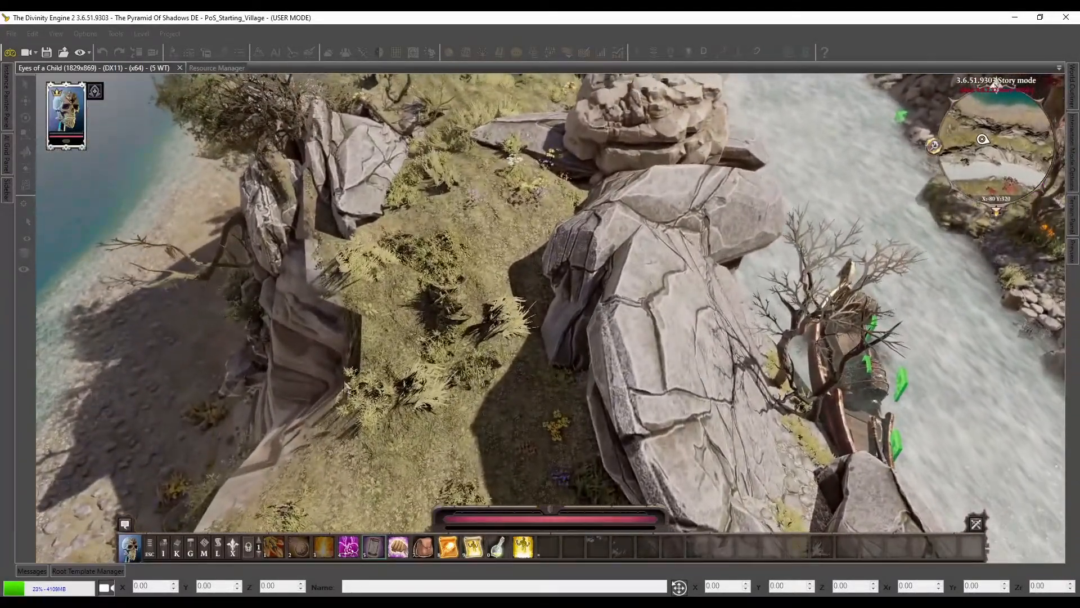
{"action": "middle_click_drag", "start_coordinate": [357, 259], "coordinate": [487, 307]}
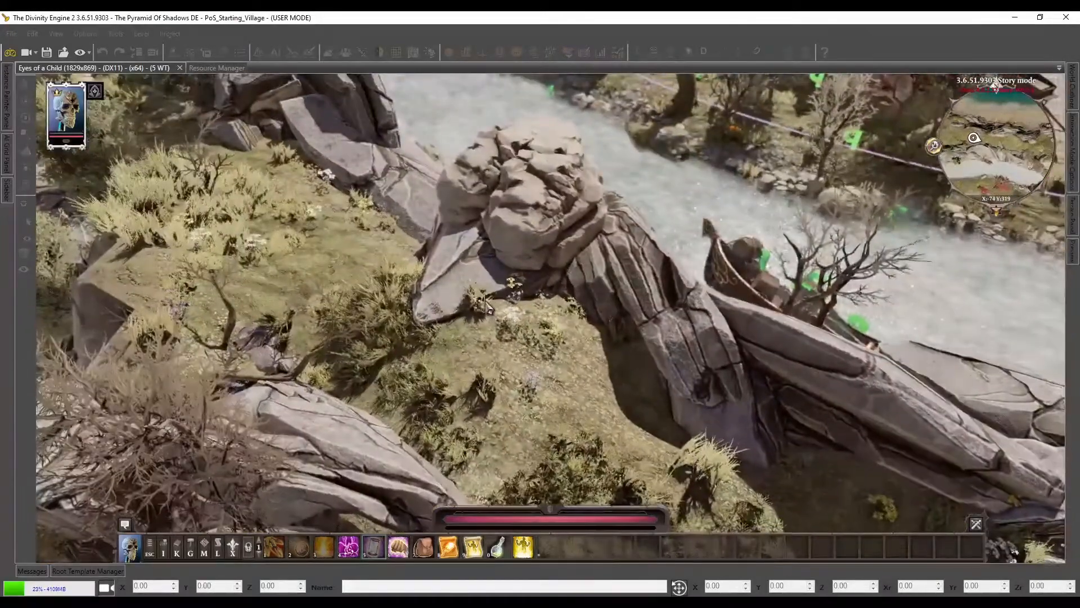